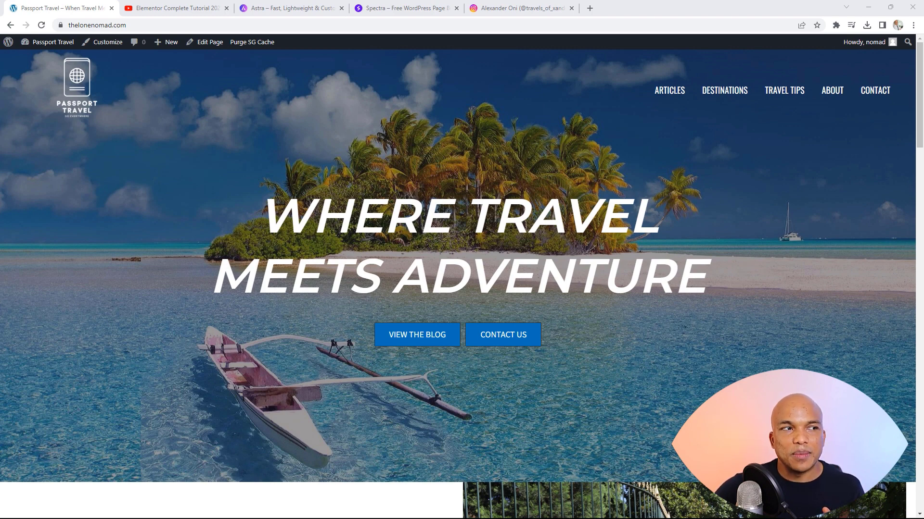
Step: Compare the Astra, Elementor tutorial and Spectra tabs against the Passport Travel homepage
{"action": "left_click", "coordinate": [308, 8]}
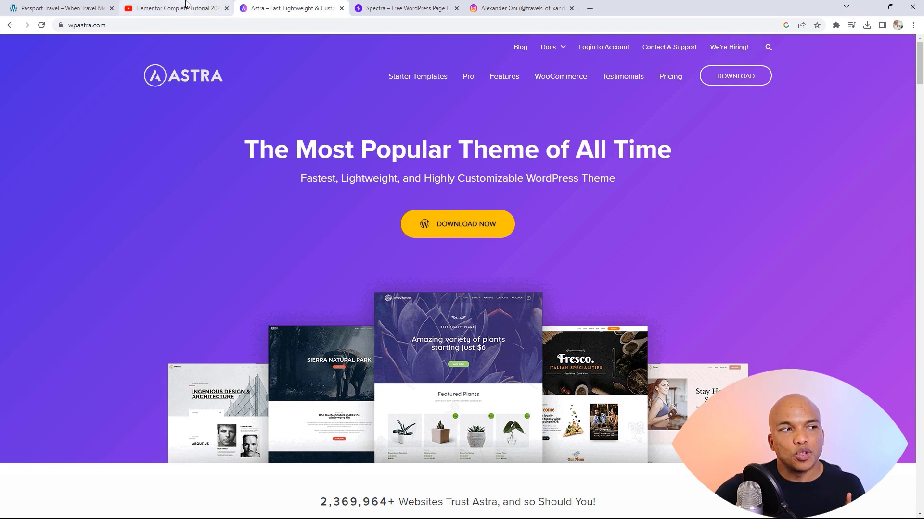
{"action": "left_click", "coordinate": [57, 7]}
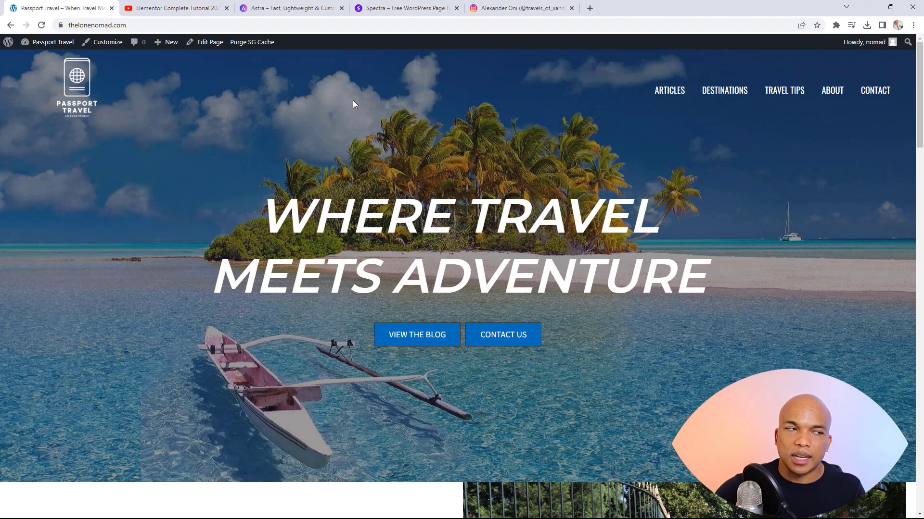
{"action": "left_click", "coordinate": [212, 6]}
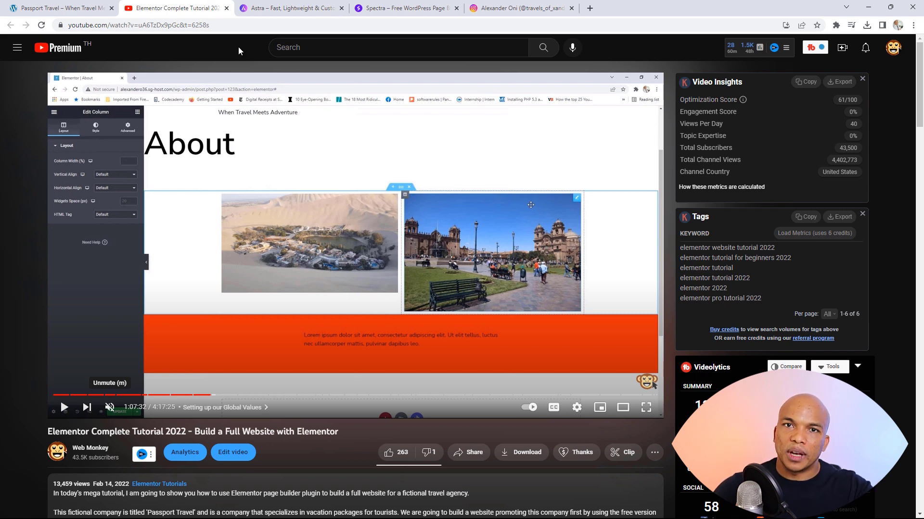
{"action": "left_click", "coordinate": [84, 8]}
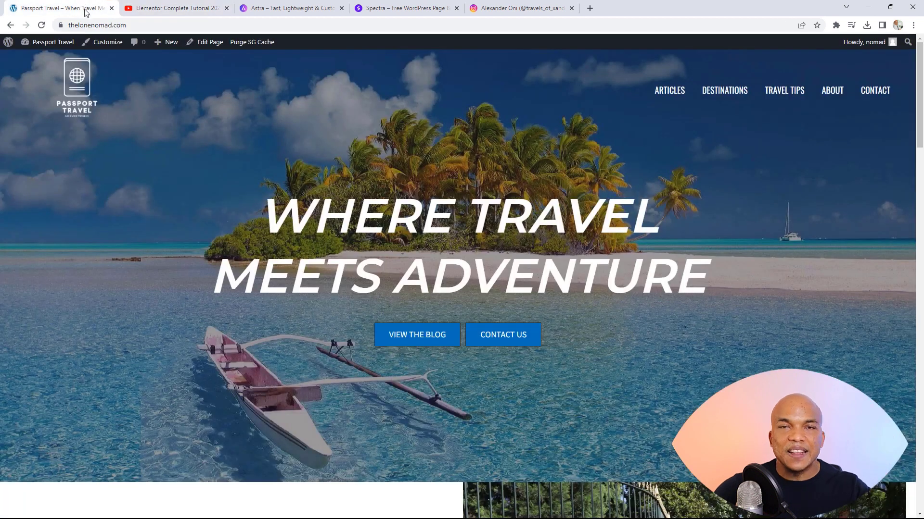
{"action": "left_click", "coordinate": [291, 5]}
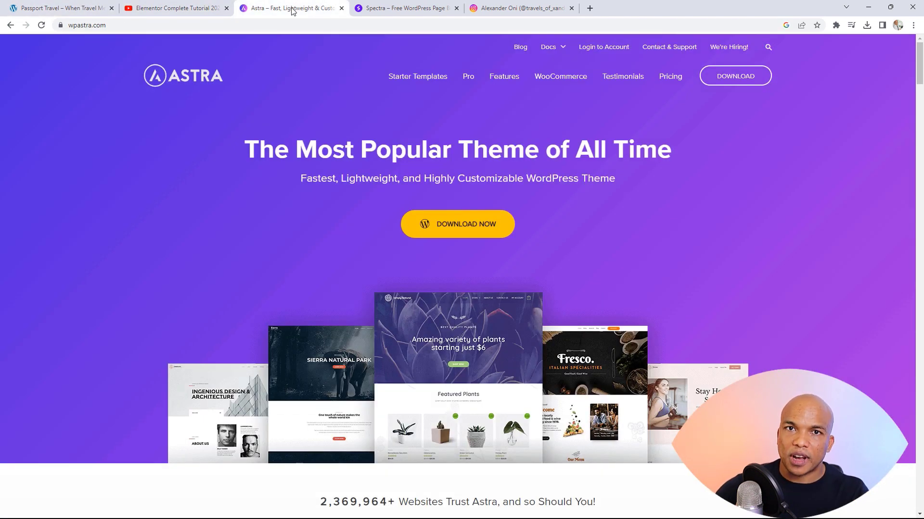
{"action": "left_click", "coordinate": [393, 5]}
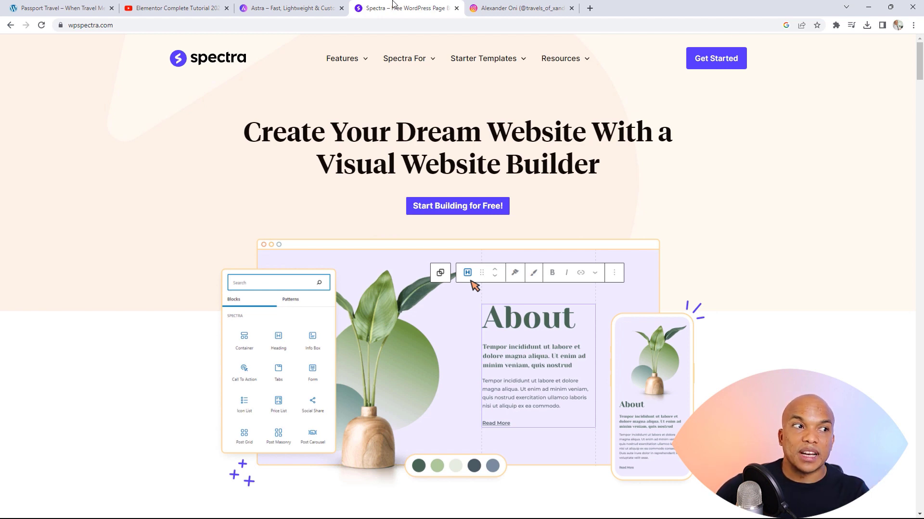
{"action": "left_click", "coordinate": [283, 6]}
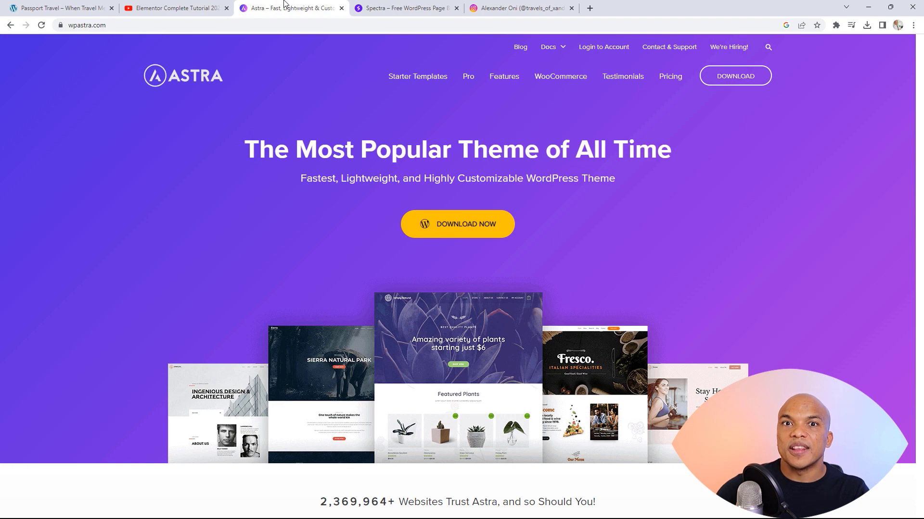
{"action": "left_click", "coordinate": [362, 6]}
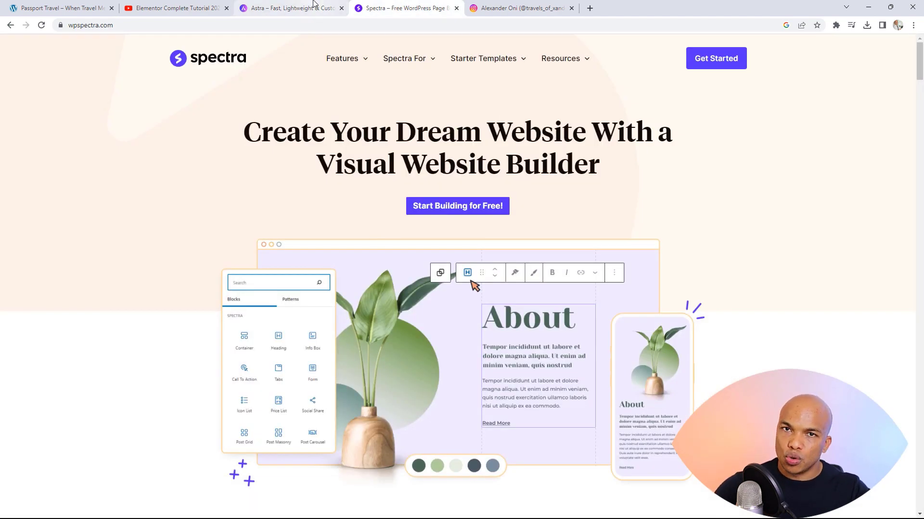
{"action": "left_click", "coordinate": [72, 7]}
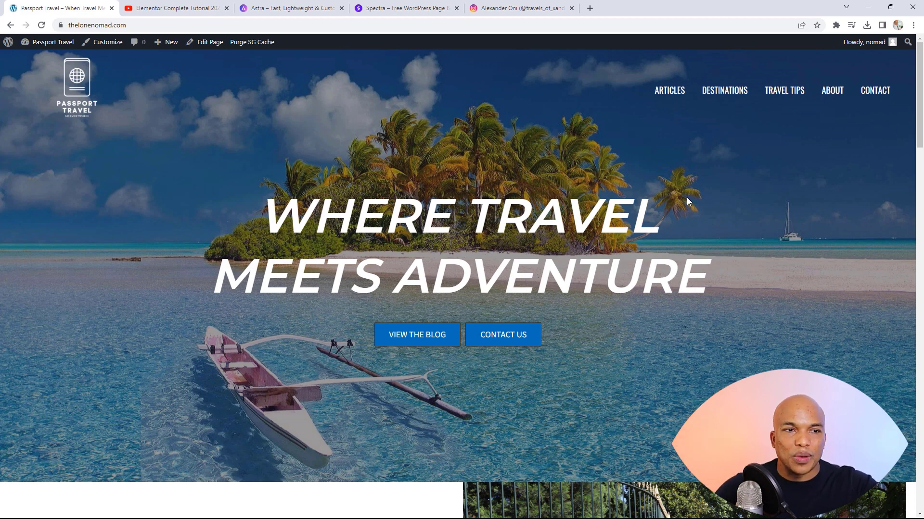
Step: Visit the Passport Travel Articles page, then scroll through the homepage
{"action": "left_click", "coordinate": [679, 97]}
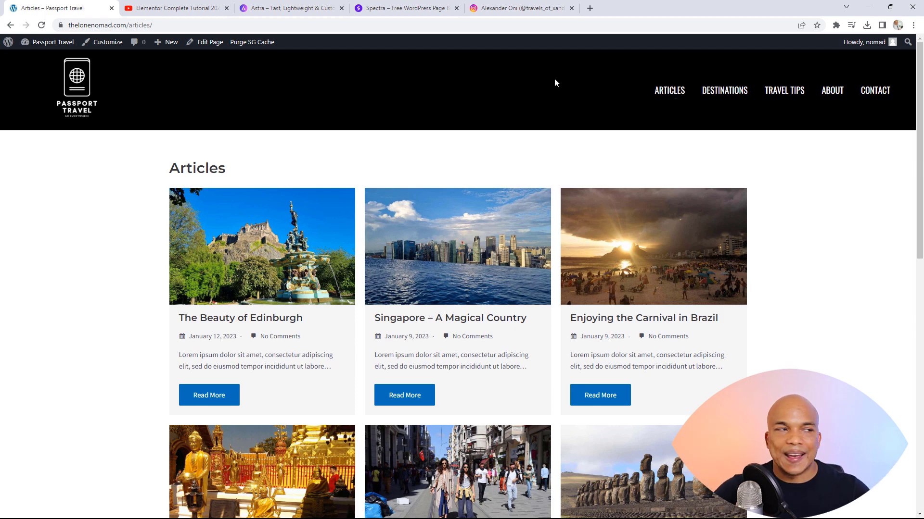
{"action": "left_click", "coordinate": [76, 86]}
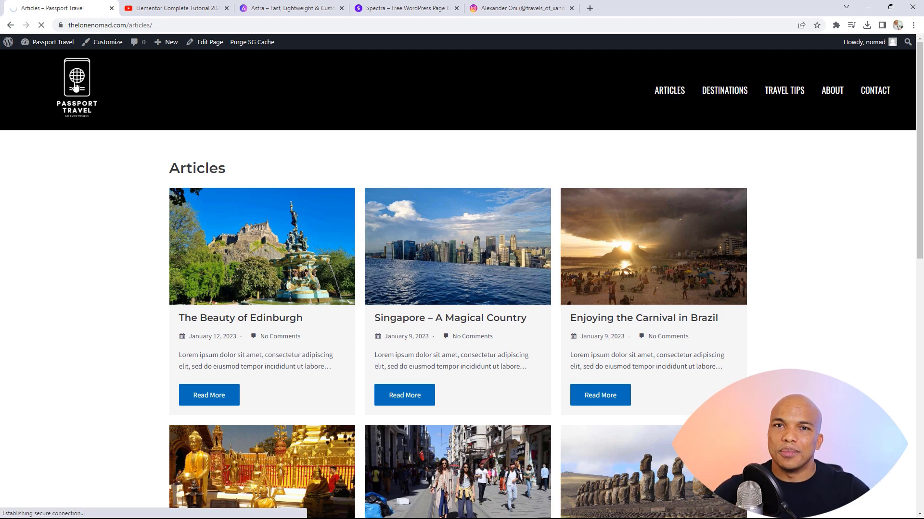
{"action": "scroll", "coordinate": [549, 204], "scroll_direction": "down", "scroll_amount": 8}
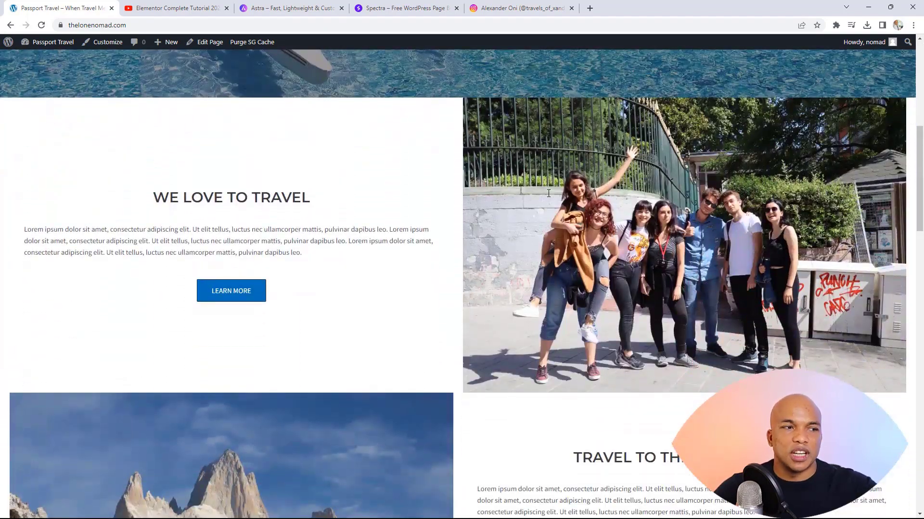
{"action": "scroll", "coordinate": [544, 191], "scroll_direction": "down", "scroll_amount": 10}
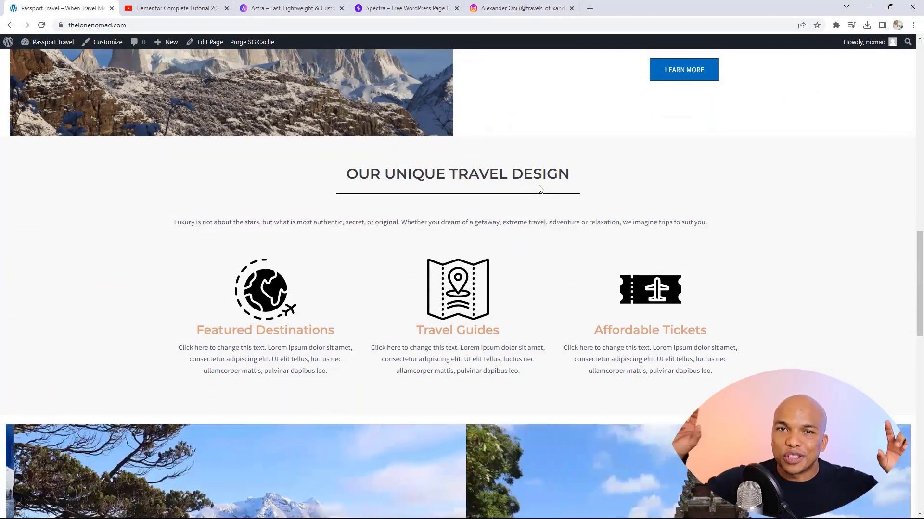
{"action": "scroll", "coordinate": [549, 189], "scroll_direction": "down", "scroll_amount": 3}
{"action": "scroll", "coordinate": [549, 189], "scroll_direction": "down", "scroll_amount": 3}
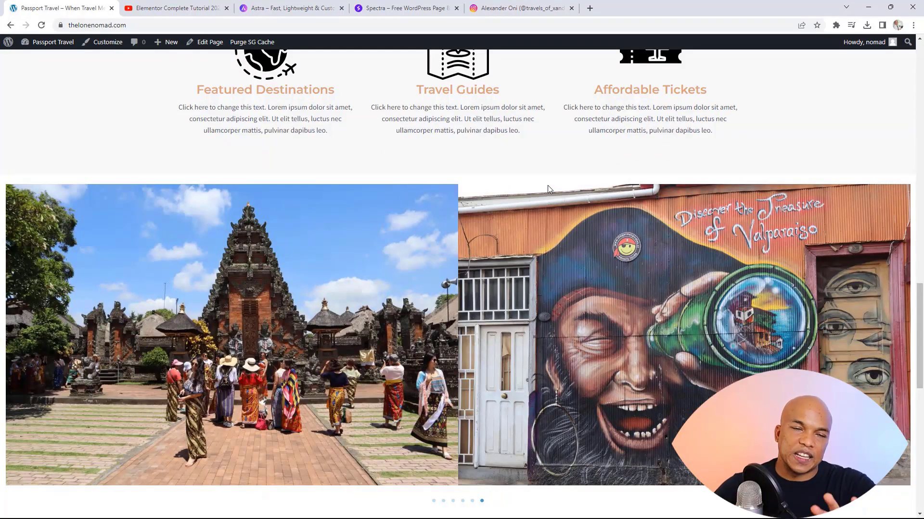
{"action": "scroll", "coordinate": [547, 186], "scroll_direction": "down", "scroll_amount": 6}
{"action": "scroll", "coordinate": [566, 181], "scroll_direction": "down", "scroll_amount": 5}
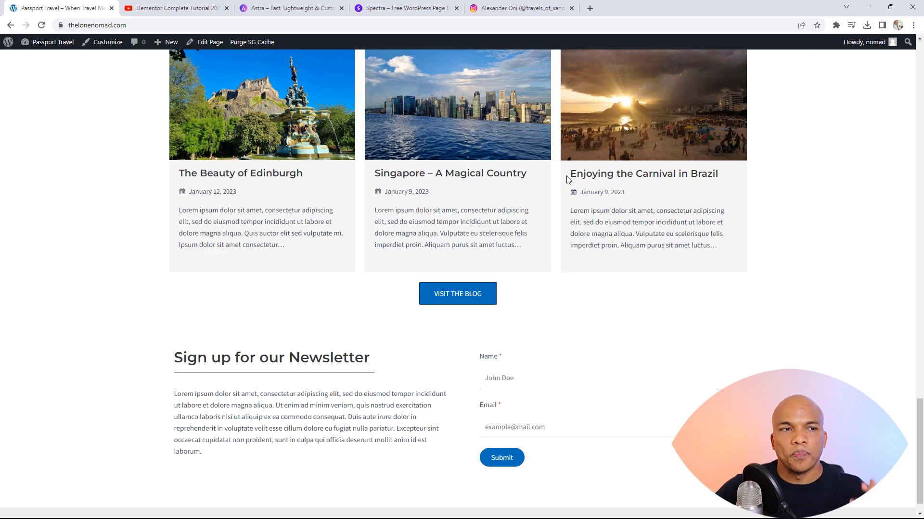
{"action": "scroll", "coordinate": [377, 173], "scroll_direction": "up", "scroll_amount": 3}
{"action": "scroll", "coordinate": [377, 173], "scroll_direction": "up", "scroll_amount": 20}
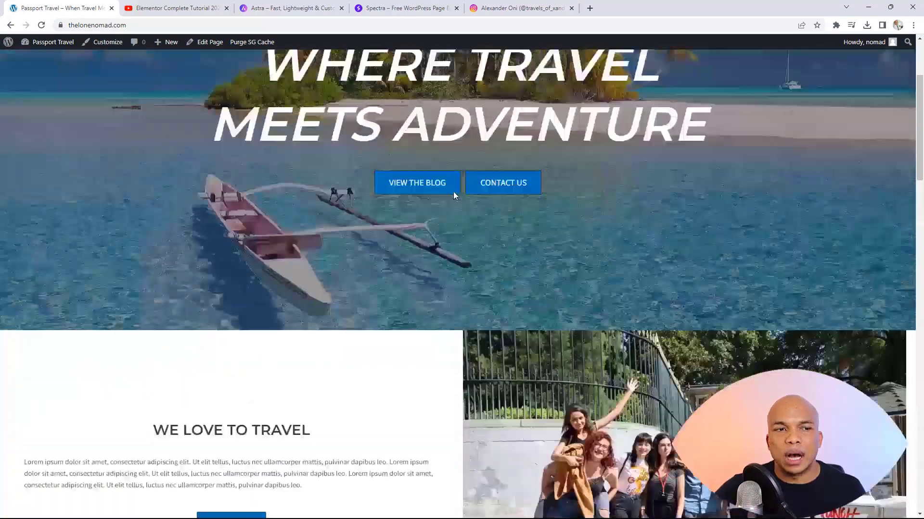
{"action": "scroll", "coordinate": [453, 191], "scroll_direction": "up", "scroll_amount": 3}
Step: Look over the Articles page again and the Contact page, then return to the homepage
{"action": "left_click", "coordinate": [662, 93]}
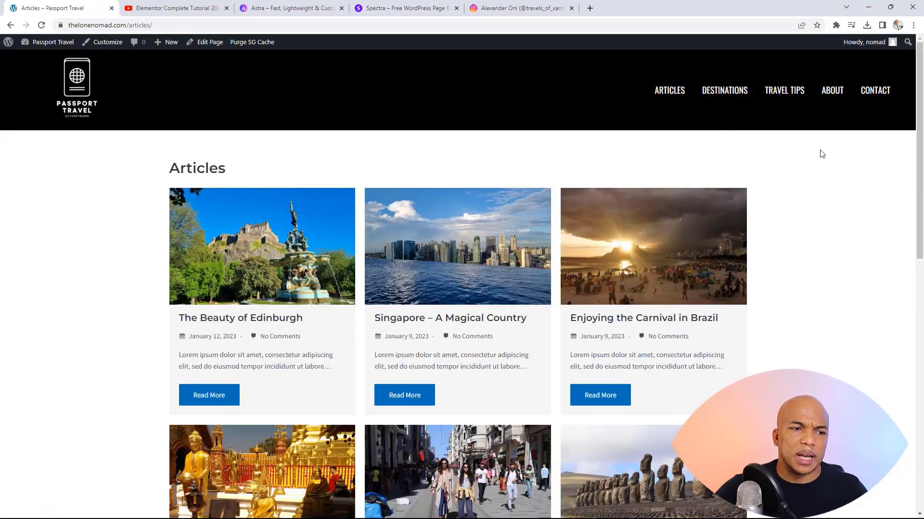
{"action": "scroll", "coordinate": [832, 155], "scroll_direction": "down", "scroll_amount": 4}
{"action": "scroll", "coordinate": [818, 151], "scroll_direction": "down", "scroll_amount": 3}
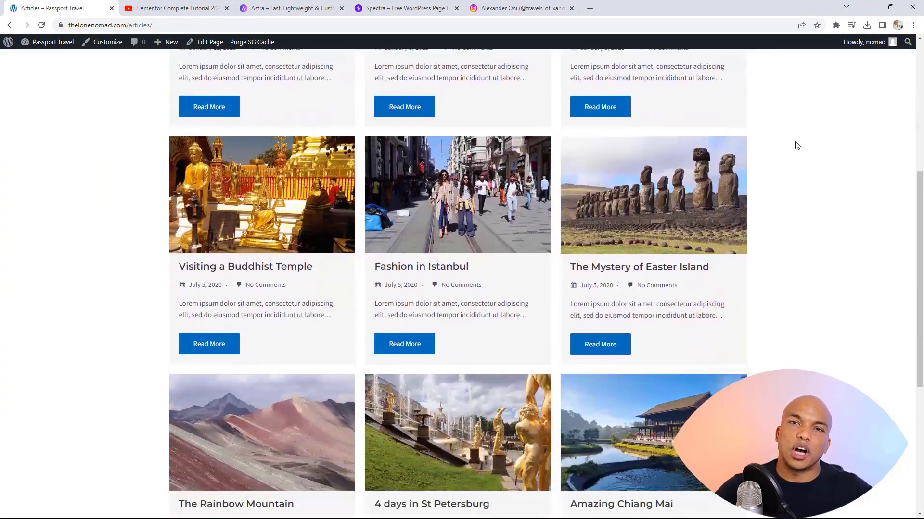
{"action": "scroll", "coordinate": [794, 144], "scroll_direction": "up", "scroll_amount": 7}
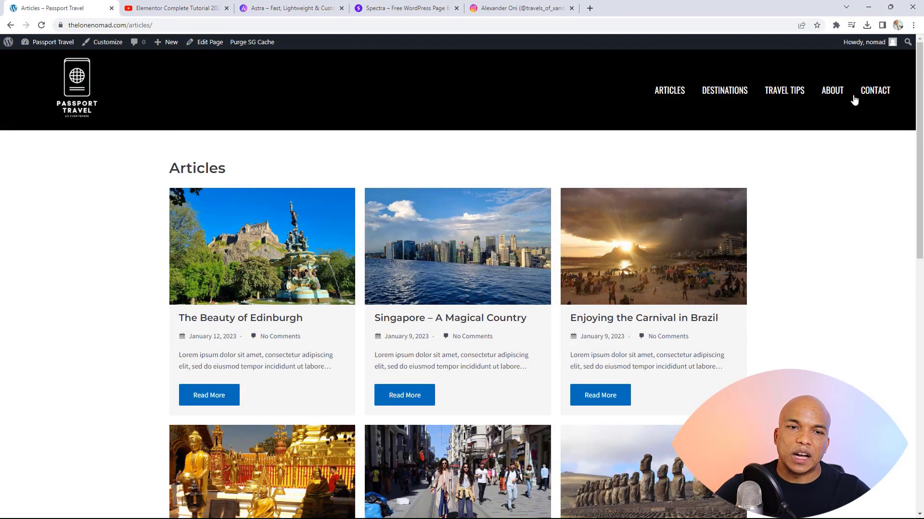
{"action": "left_click", "coordinate": [871, 92]}
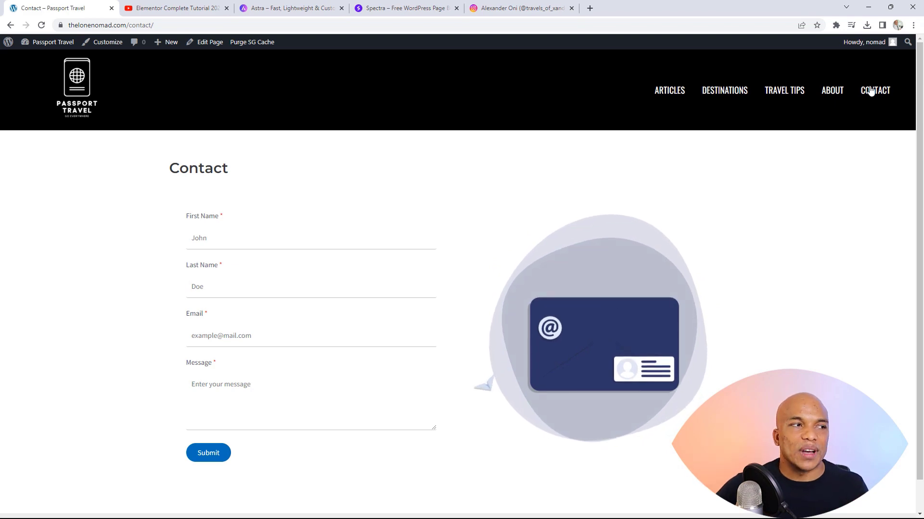
{"action": "left_click", "coordinate": [81, 98]}
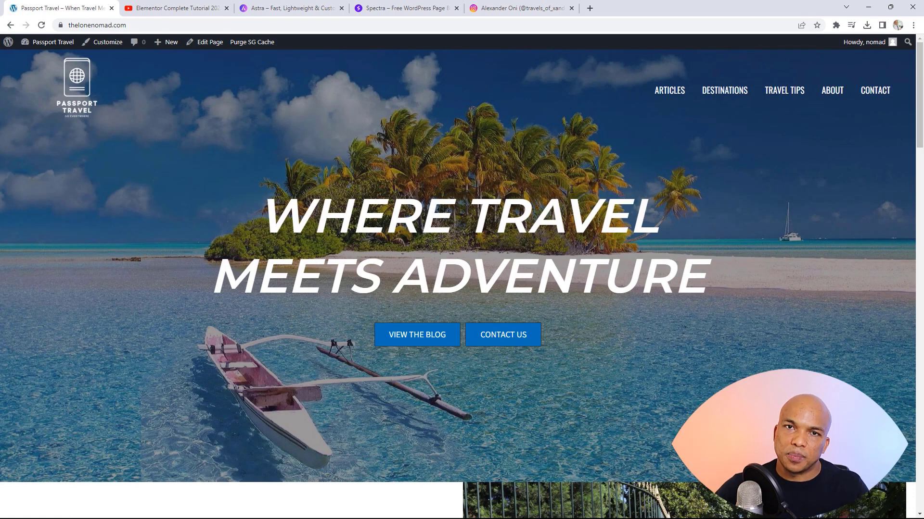
Step: Scroll down the homepage, view the travel Instagram profile, then show the Astra homepage
{"action": "scroll", "coordinate": [592, 187], "scroll_direction": "down", "scroll_amount": 4}
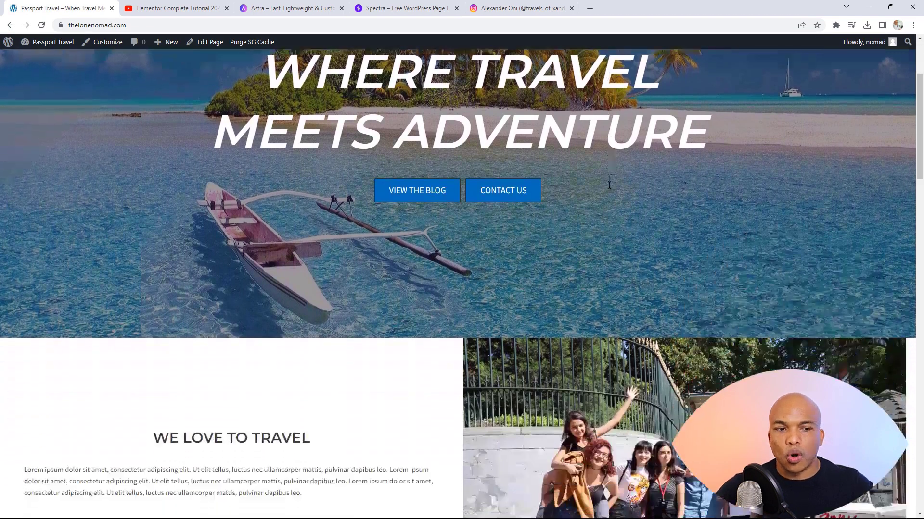
{"action": "scroll", "coordinate": [609, 185], "scroll_direction": "down", "scroll_amount": 8}
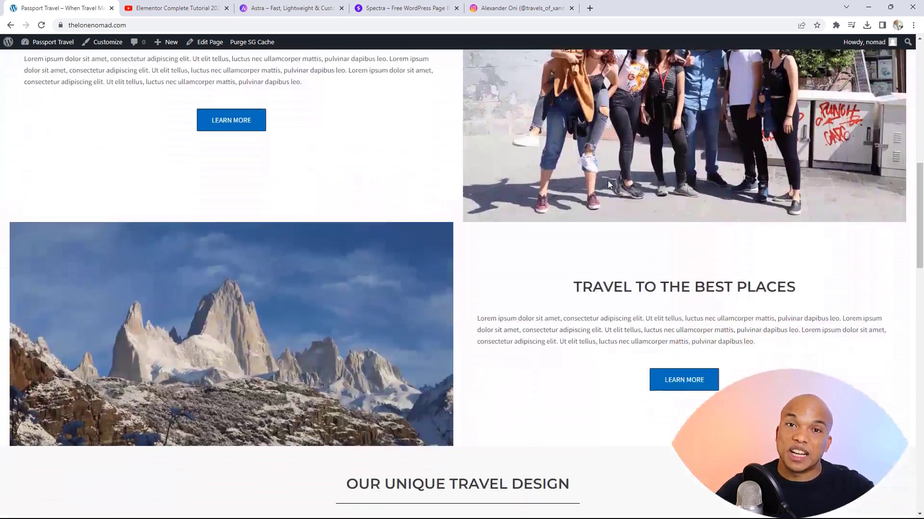
{"action": "scroll", "coordinate": [608, 185], "scroll_direction": "down", "scroll_amount": 1}
{"action": "scroll", "coordinate": [604, 186], "scroll_direction": "down", "scroll_amount": 3}
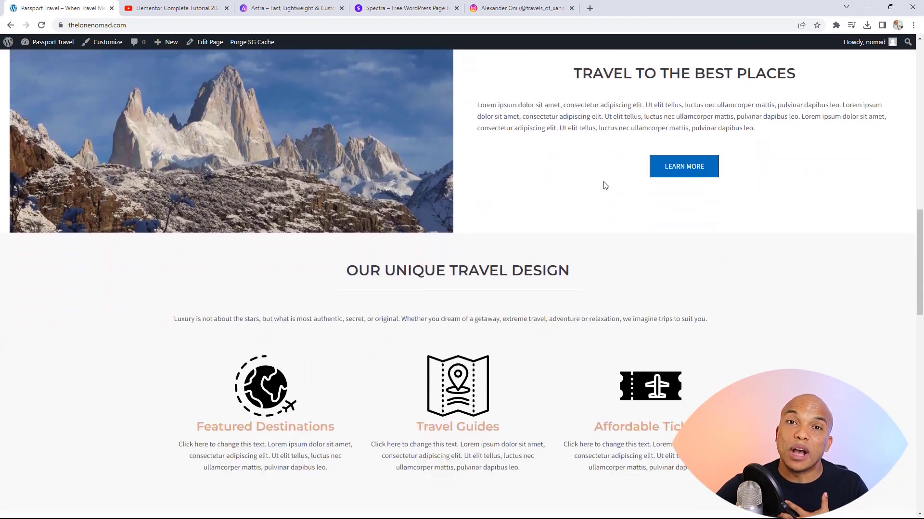
{"action": "scroll", "coordinate": [598, 174], "scroll_direction": "down", "scroll_amount": 6}
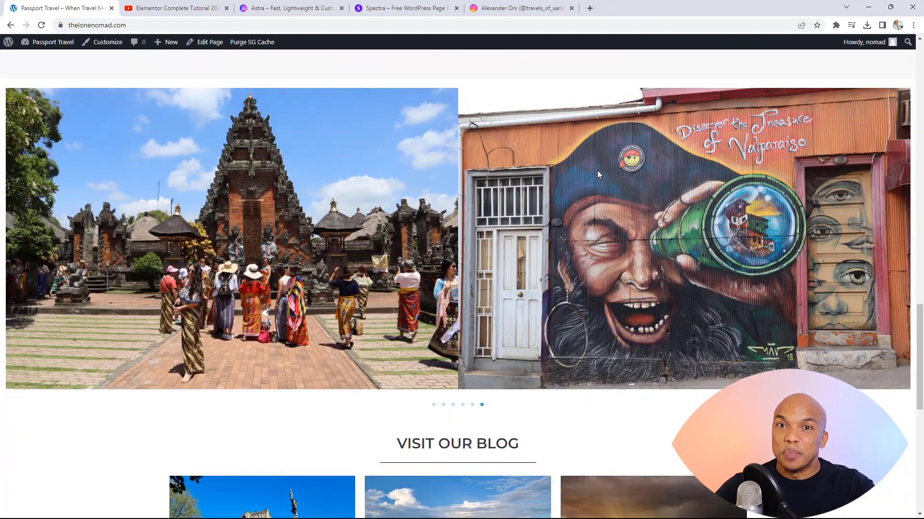
{"action": "left_click", "coordinate": [536, 4]}
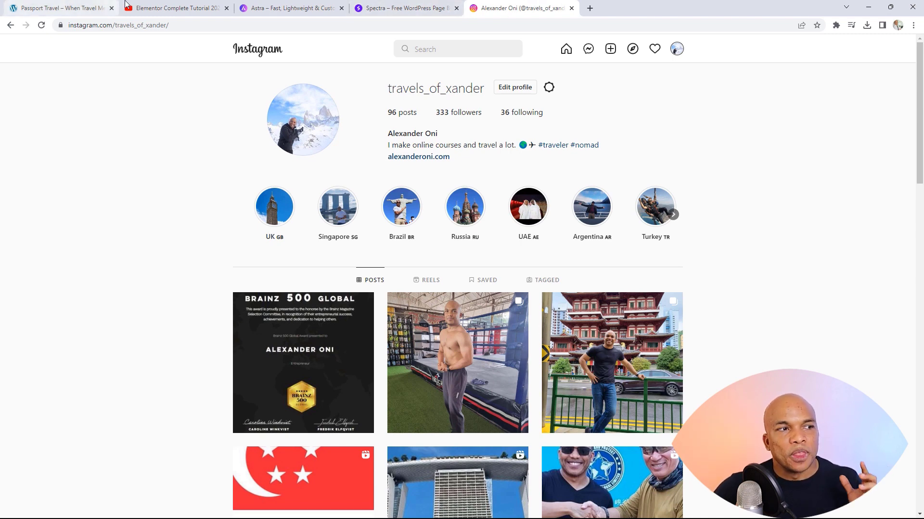
{"action": "left_click", "coordinate": [306, 5]}
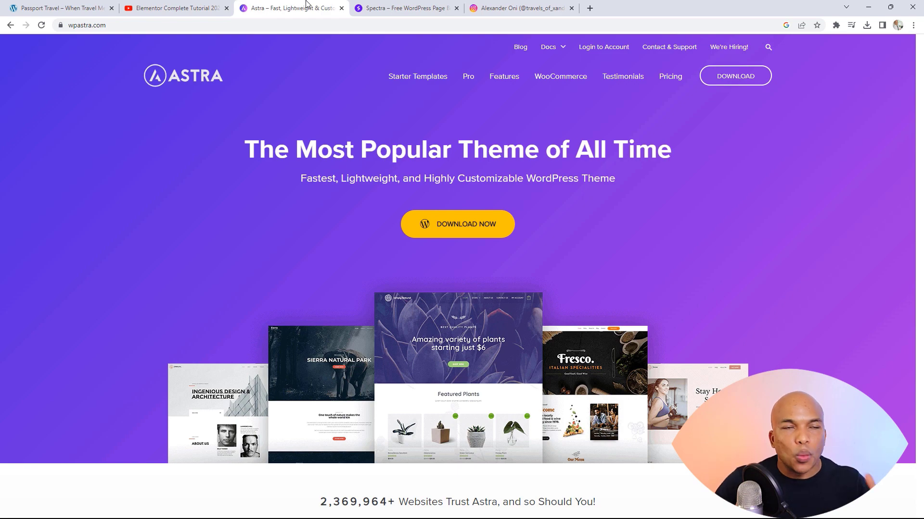
Step: Switch from the Passport Travel homepage to the Astra site and back again
{"action": "left_click", "coordinate": [89, 7]}
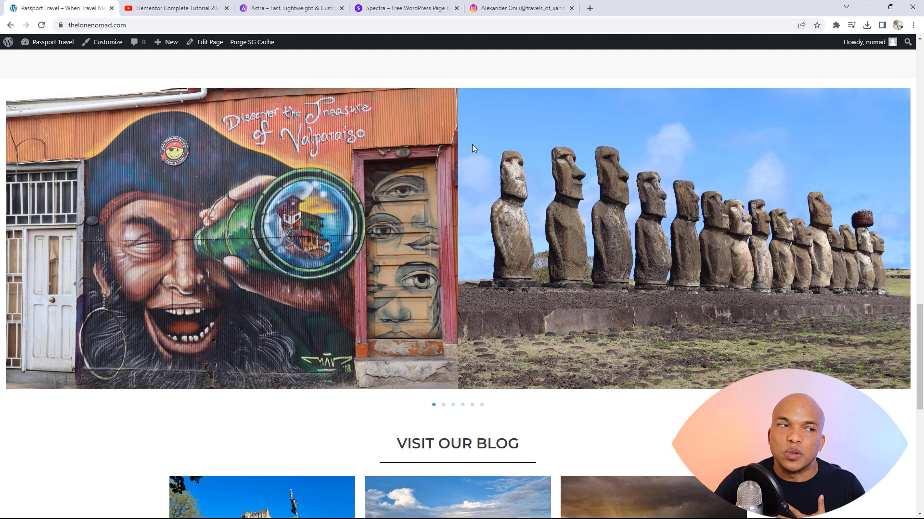
{"action": "left_click", "coordinate": [316, 8]}
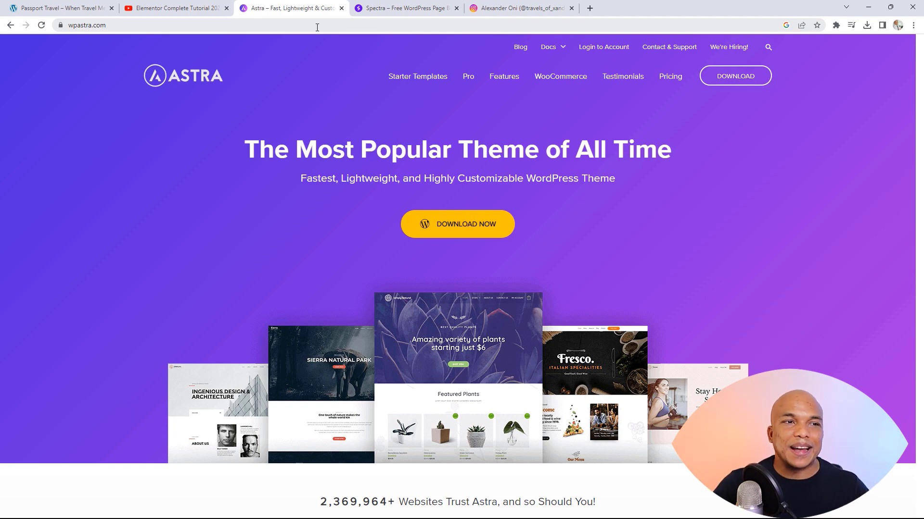
{"action": "left_click", "coordinate": [68, 7]}
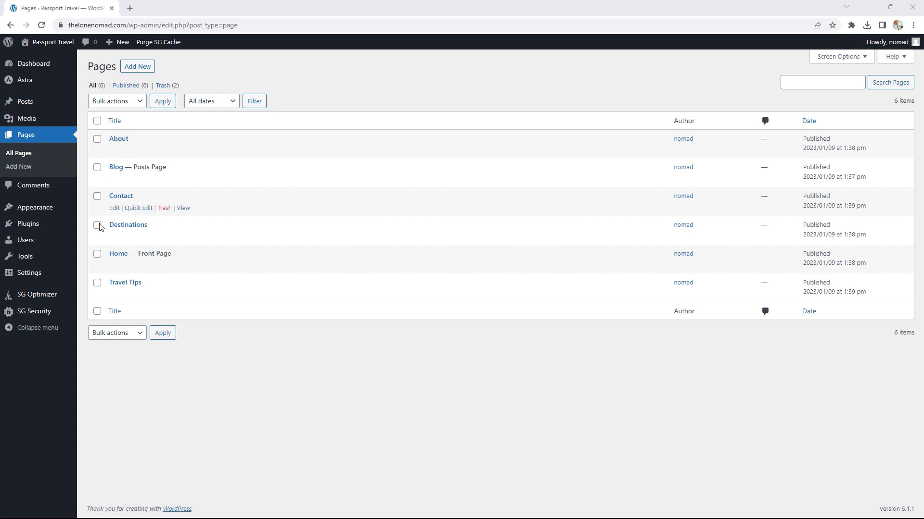
Step: Review the General and Reading settings (static Home page, Blog as posts page), then view installed themes
{"action": "mouse_move", "coordinate": [48, 279]}
{"action": "left_click", "coordinate": [121, 279]}
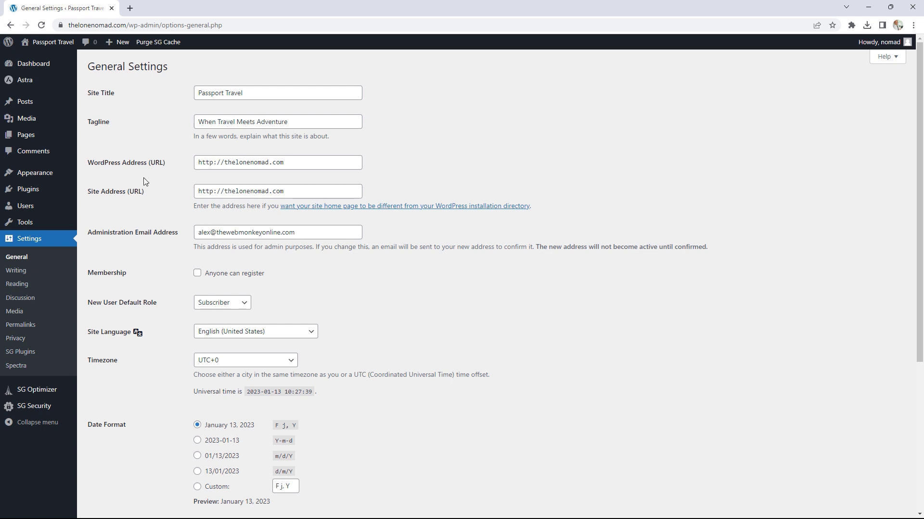
{"action": "left_click", "coordinate": [24, 284]}
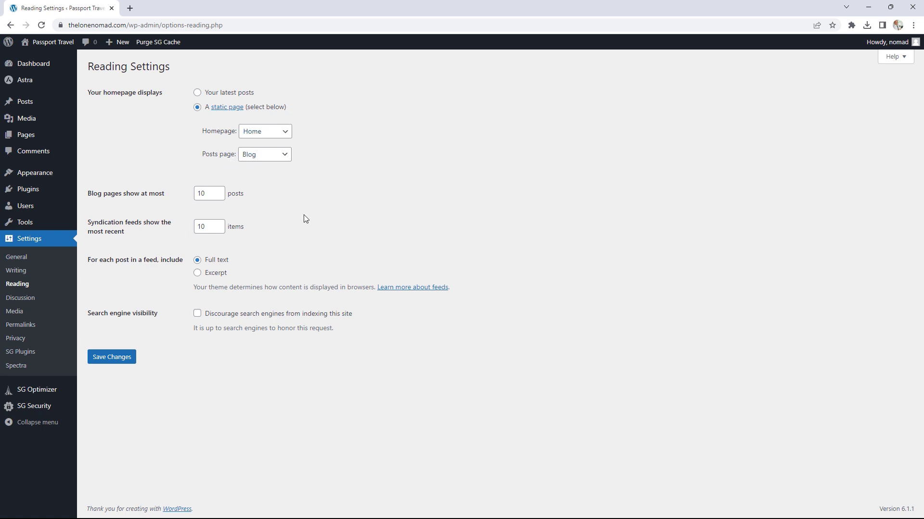
{"action": "mouse_move", "coordinate": [59, 180]}
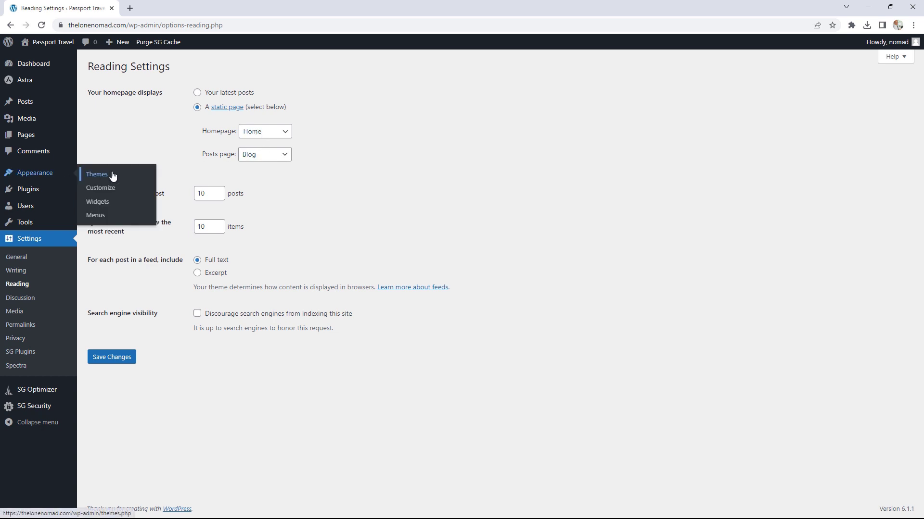
{"action": "left_click", "coordinate": [112, 175]}
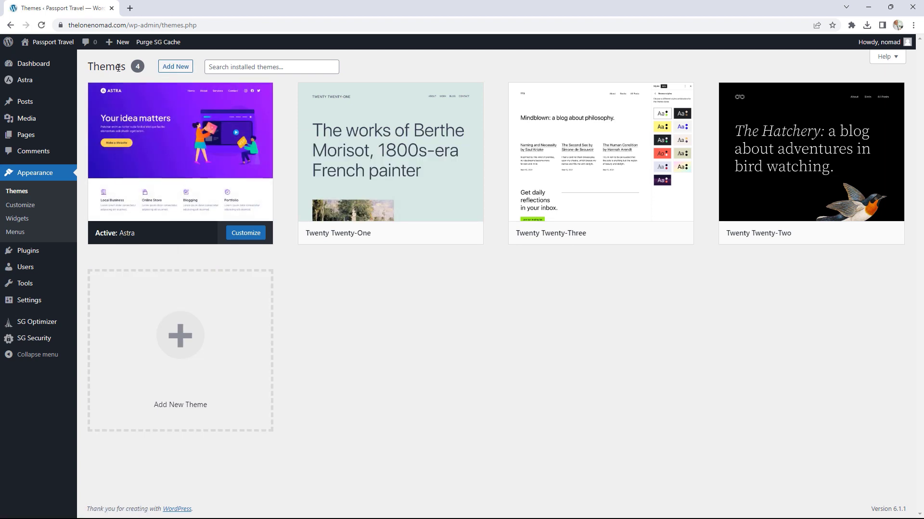
Step: Search the theme directory for 'astra', then go to the installed plugins list
{"action": "left_click", "coordinate": [180, 71]}
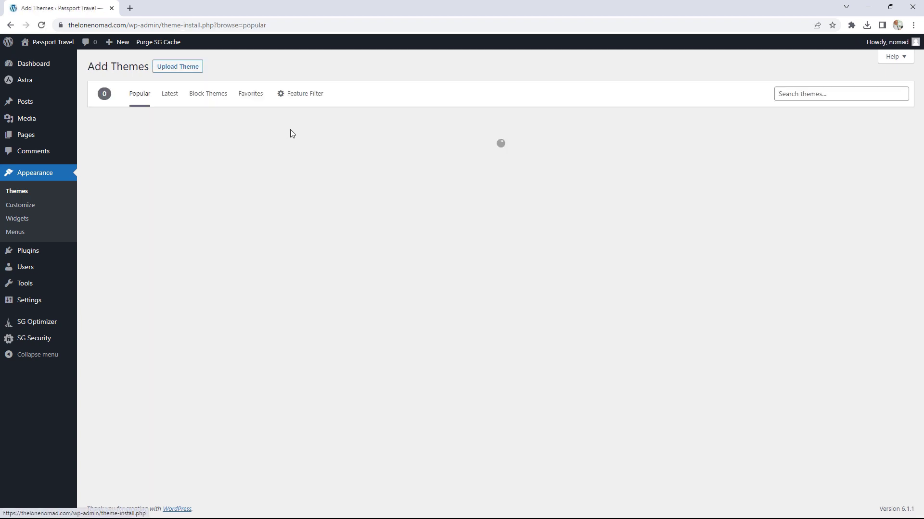
{"action": "left_click", "coordinate": [795, 95]}
{"action": "type", "text": "astra"}
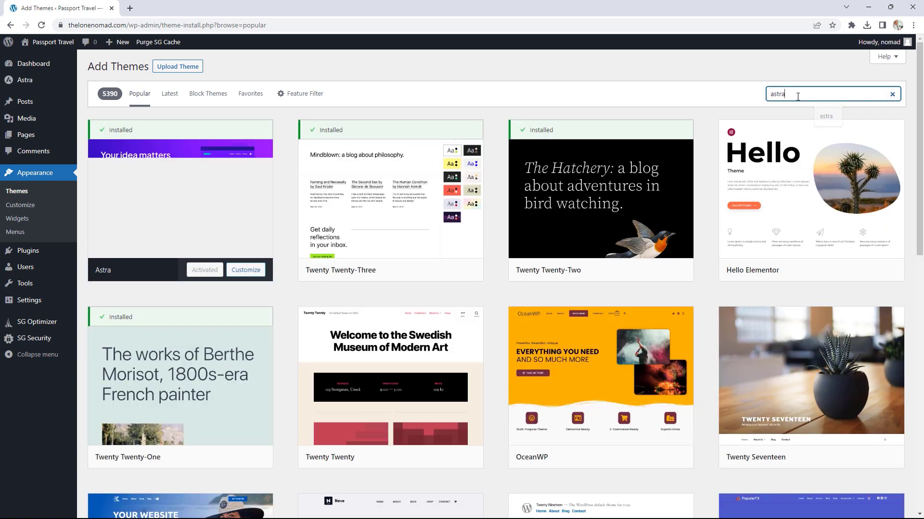
{"action": "key", "text": "Return"}
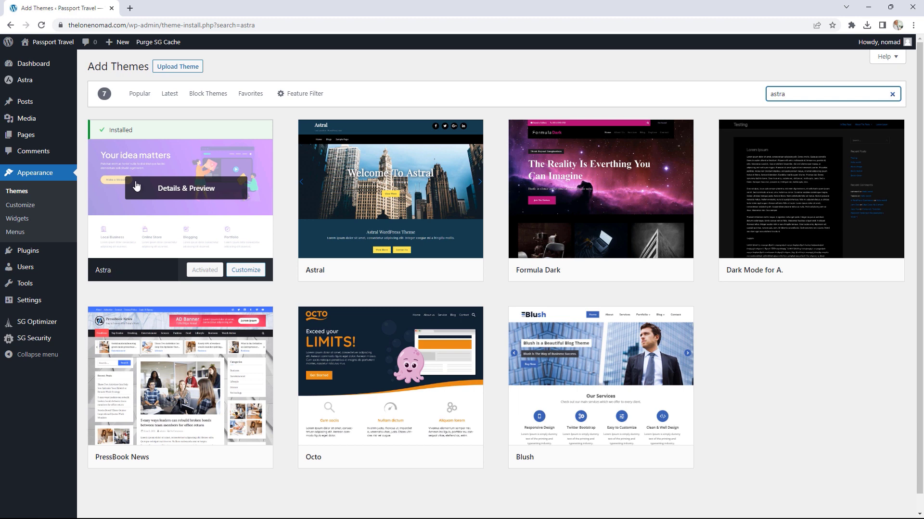
{"action": "mouse_move", "coordinate": [49, 257]}
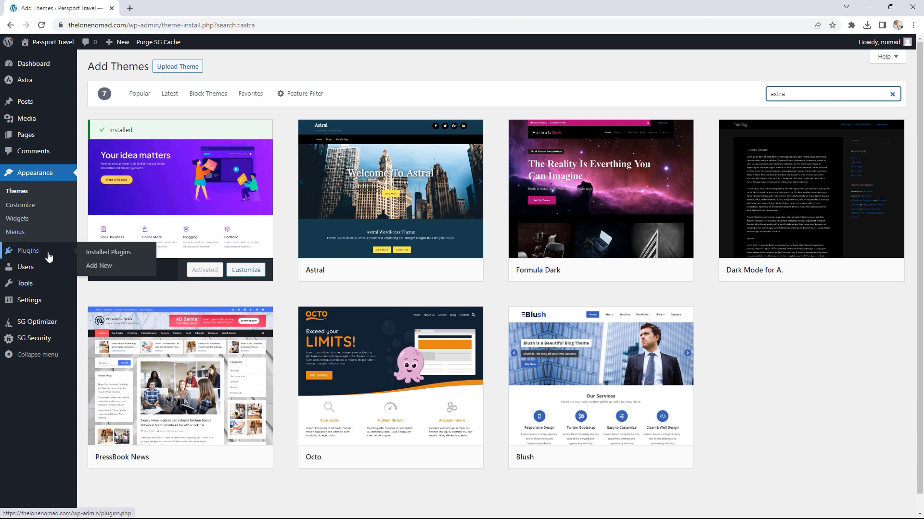
{"action": "left_click", "coordinate": [108, 254]}
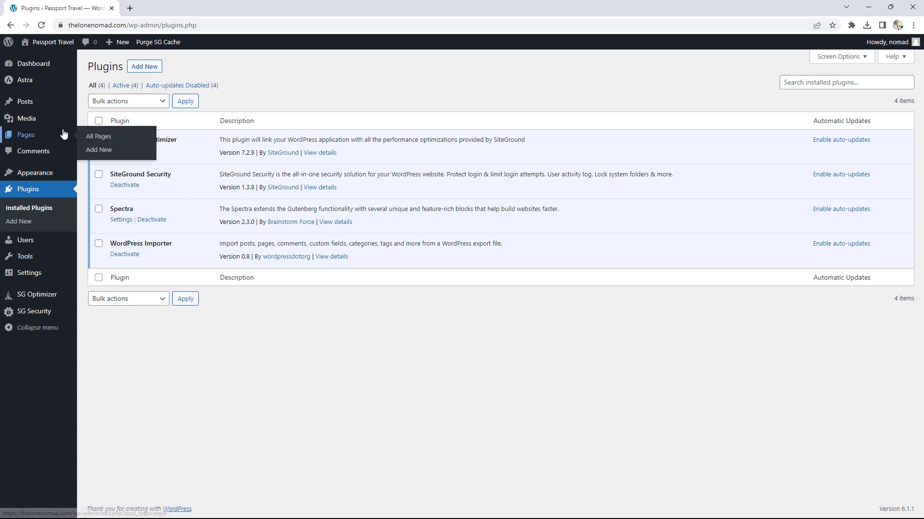
Step: In the Main Menu editor, untick Primary Menu as the display location
{"action": "mouse_move", "coordinate": [59, 173]}
{"action": "left_click", "coordinate": [110, 218]}
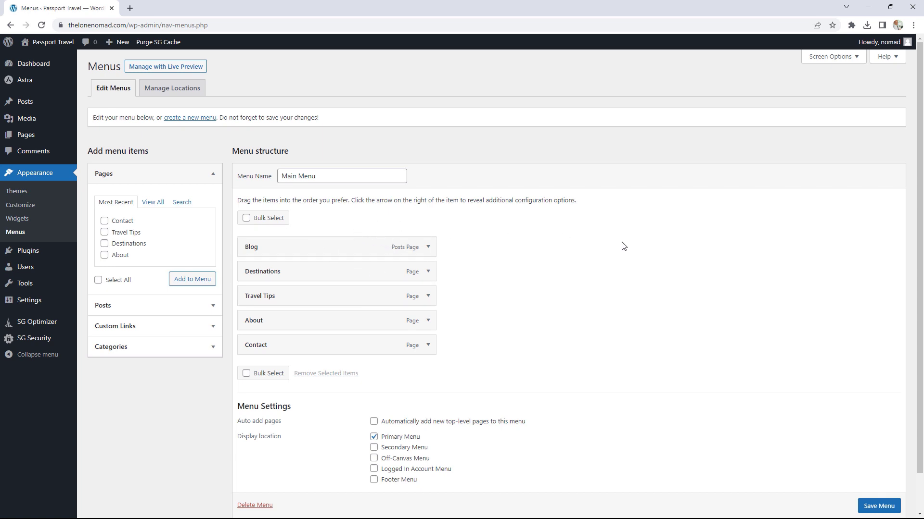
{"action": "scroll", "coordinate": [623, 247], "scroll_direction": "down", "scroll_amount": 1}
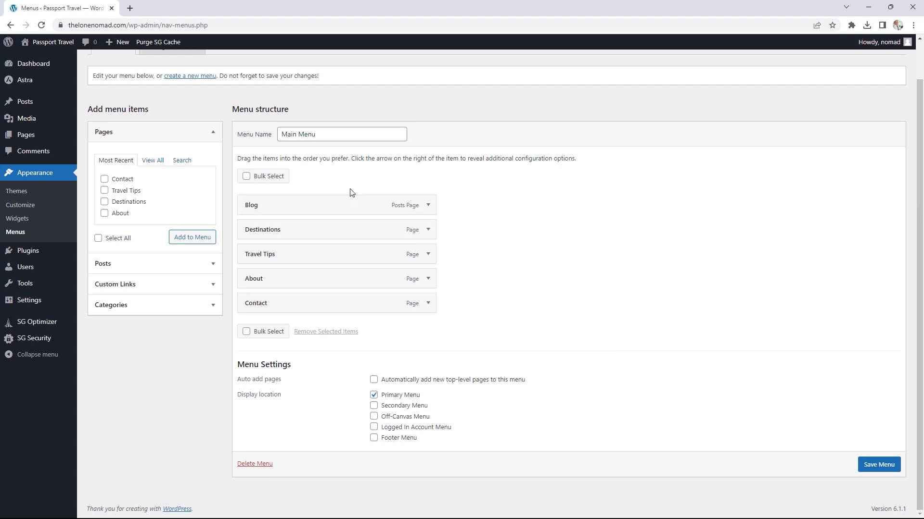
{"action": "left_click", "coordinate": [374, 394]}
Step: Look through the media library, then the list of all posts
{"action": "left_click", "coordinate": [94, 126]}
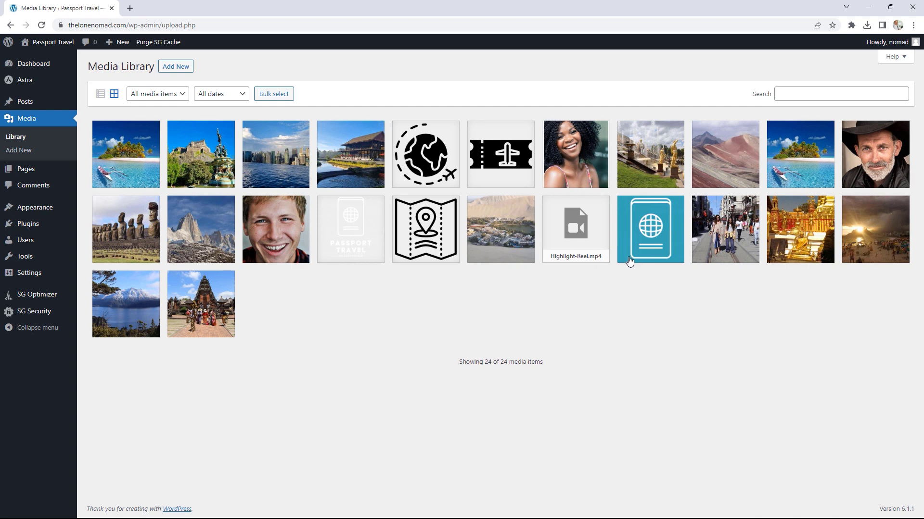
{"action": "mouse_move", "coordinate": [33, 102]}
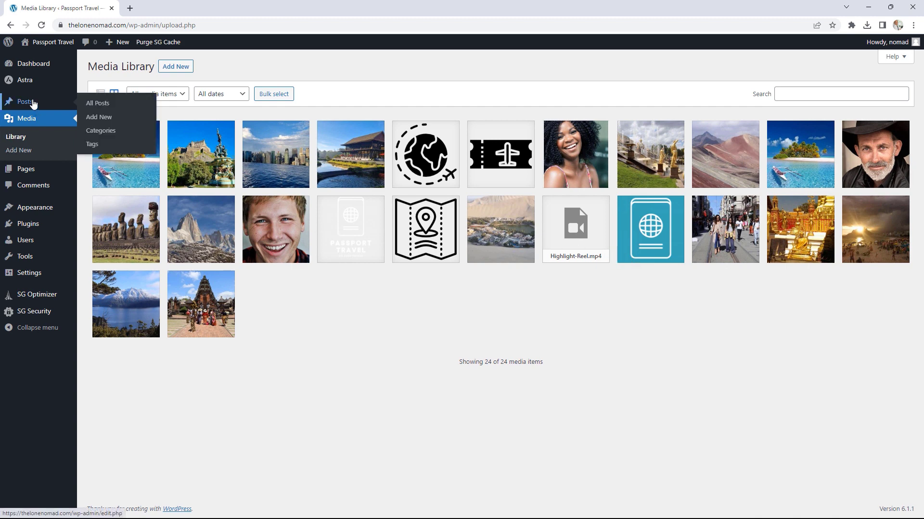
{"action": "left_click", "coordinate": [127, 107]}
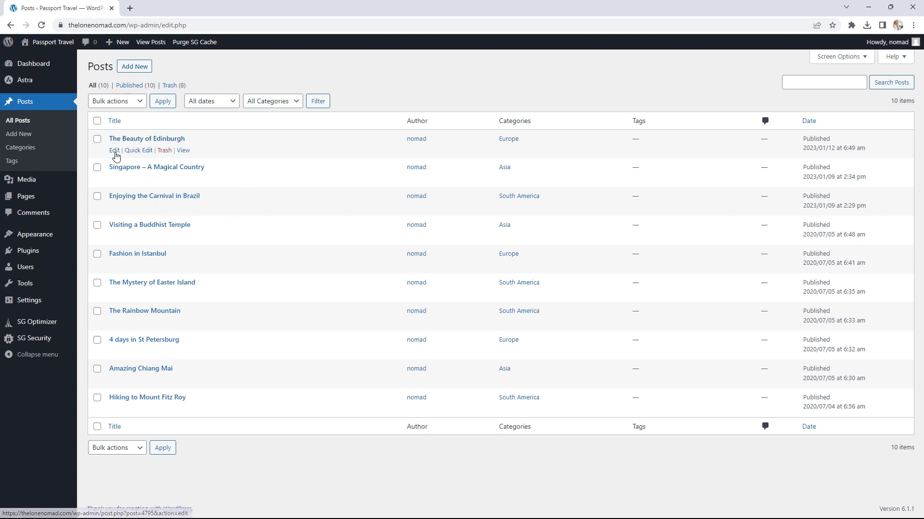
{"action": "left_click", "coordinate": [115, 151]}
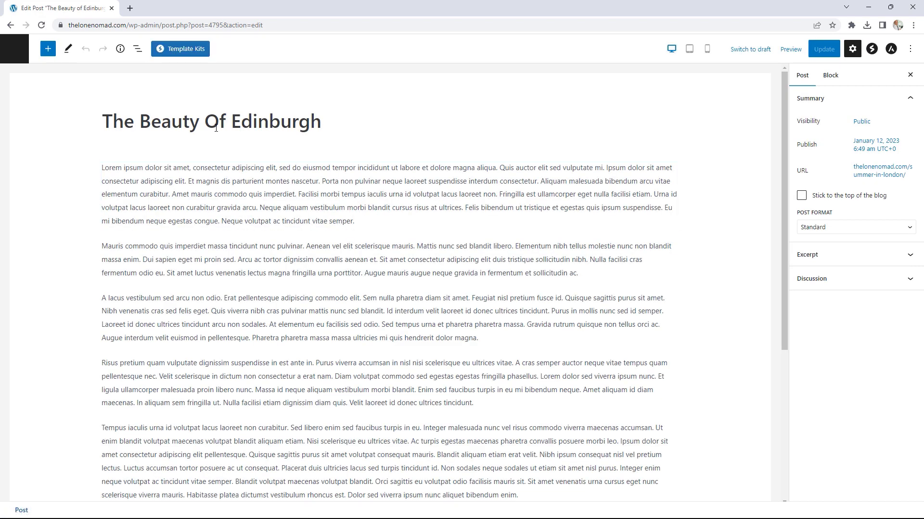
{"action": "scroll", "coordinate": [552, 192], "scroll_direction": "down", "scroll_amount": 1}
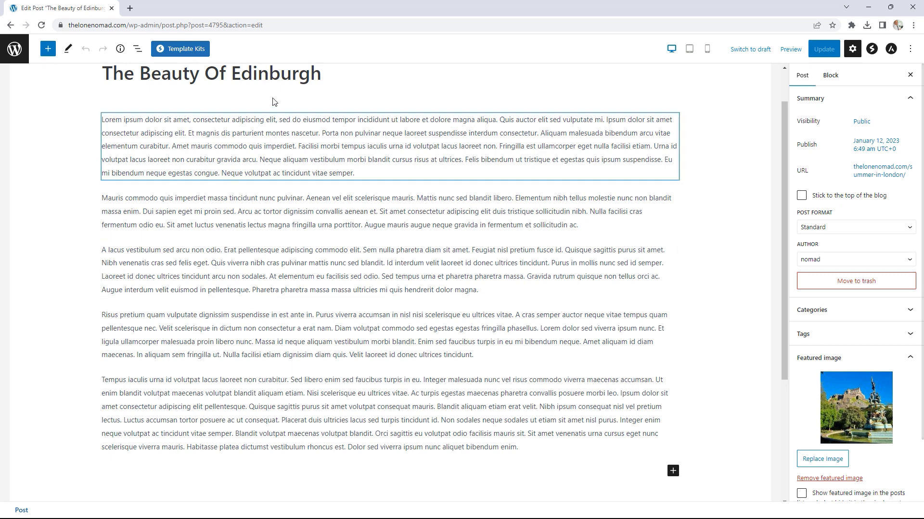
{"action": "left_click", "coordinate": [331, 203]}
{"action": "left_click", "coordinate": [10, 25]}
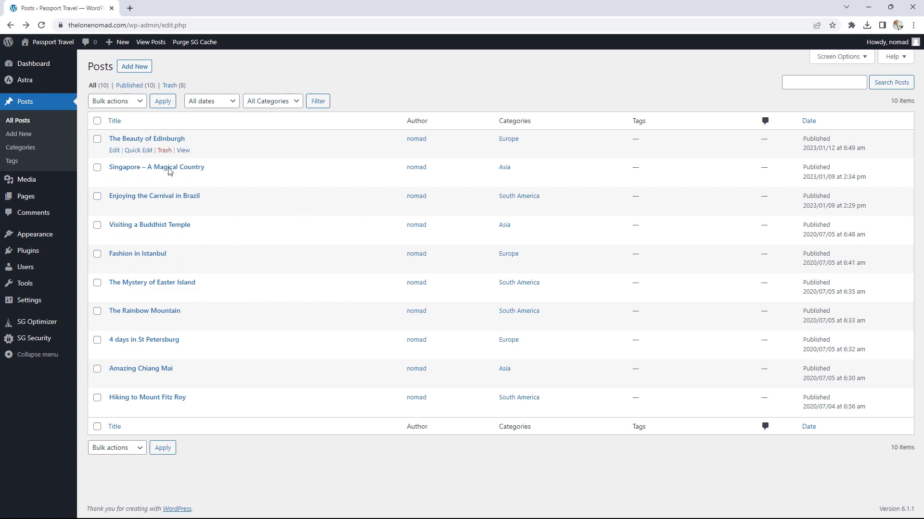
Step: Visit the live Passport Travel homepage, then return to the dashboard and launch the Customizer
{"action": "left_click", "coordinate": [53, 43]}
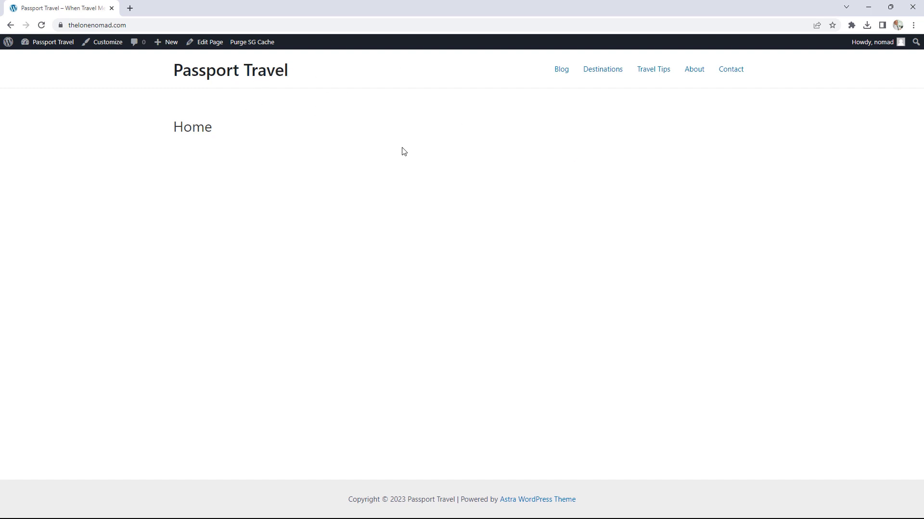
{"action": "left_click", "coordinate": [46, 44]}
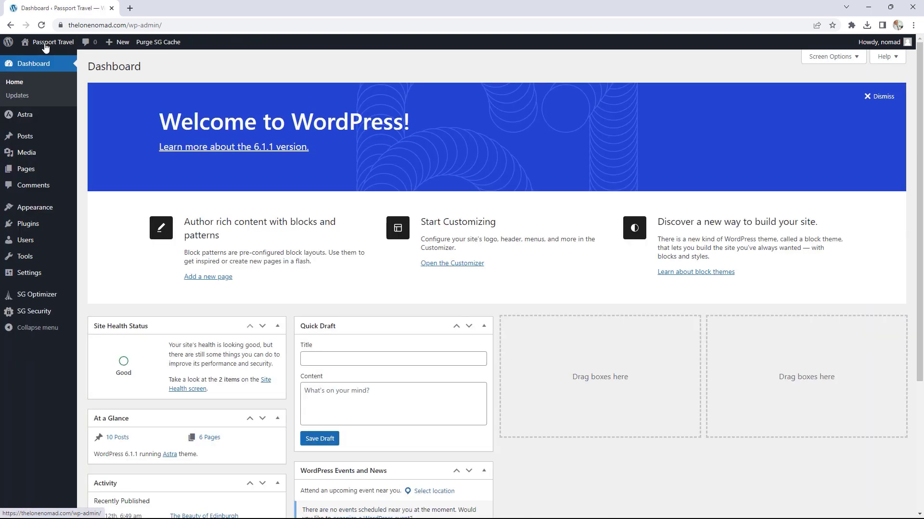
{"action": "mouse_move", "coordinate": [49, 213]}
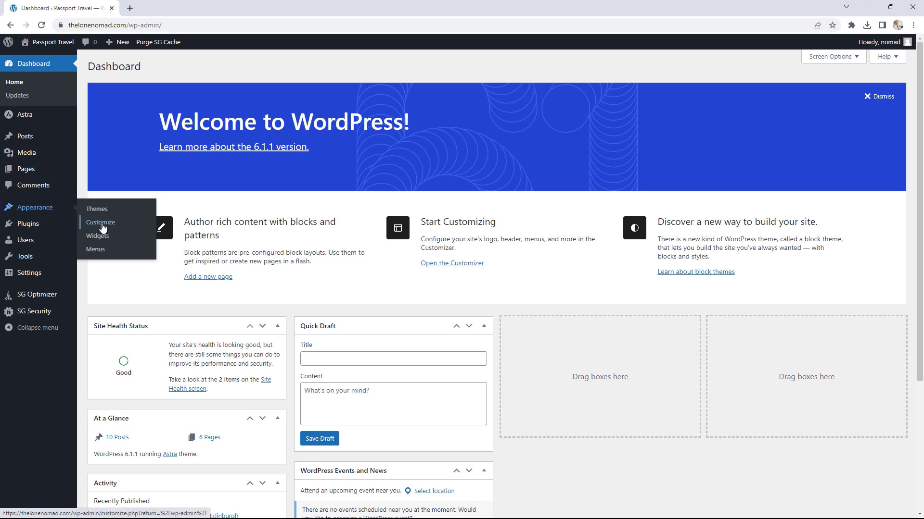
{"action": "left_click", "coordinate": [123, 227]}
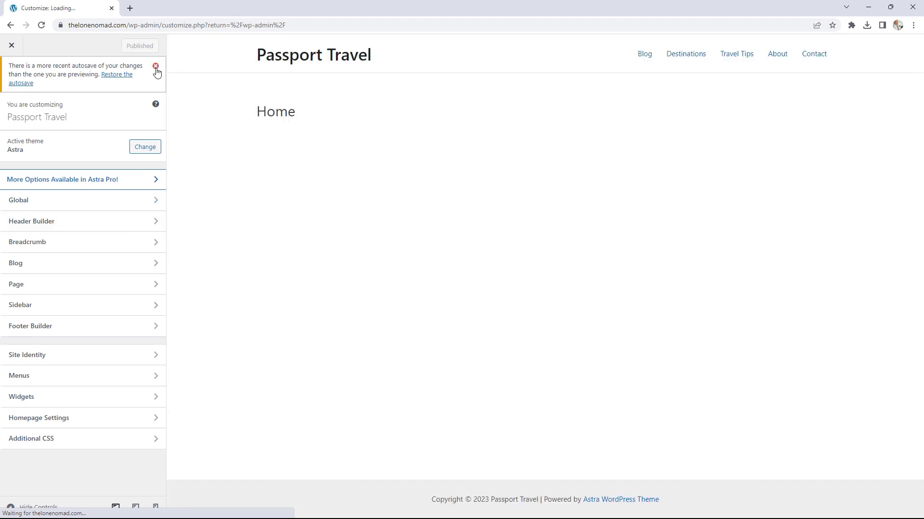
Step: Dismiss the autosave notice and go to Global > Typography in the Customizer
{"action": "left_click", "coordinate": [155, 65]}
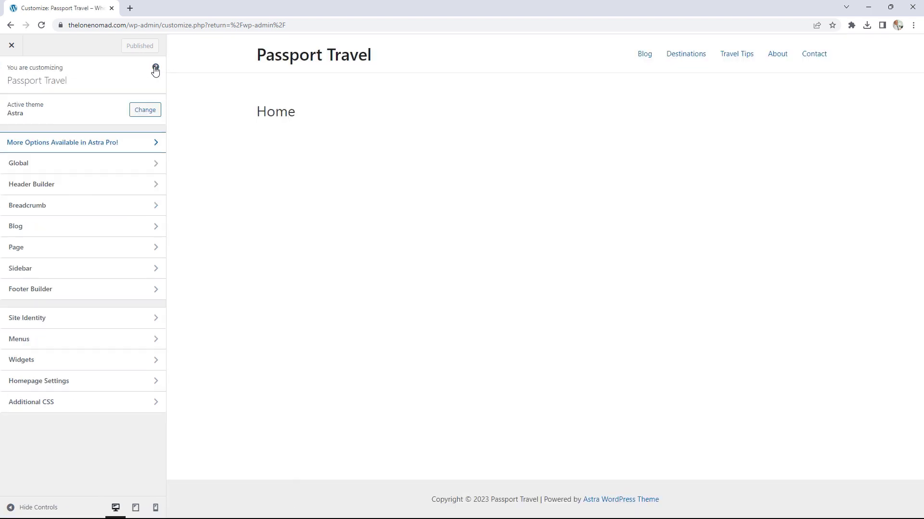
{"action": "left_click", "coordinate": [63, 169]}
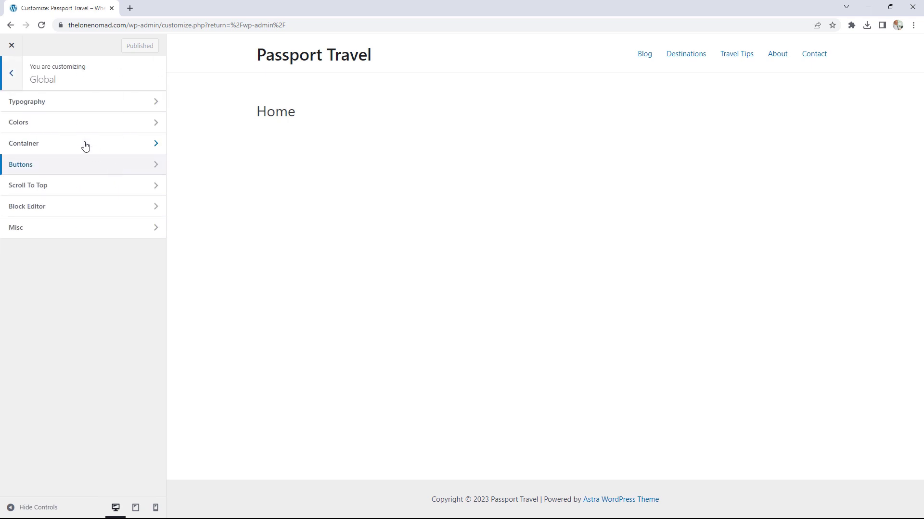
{"action": "left_click", "coordinate": [63, 107]}
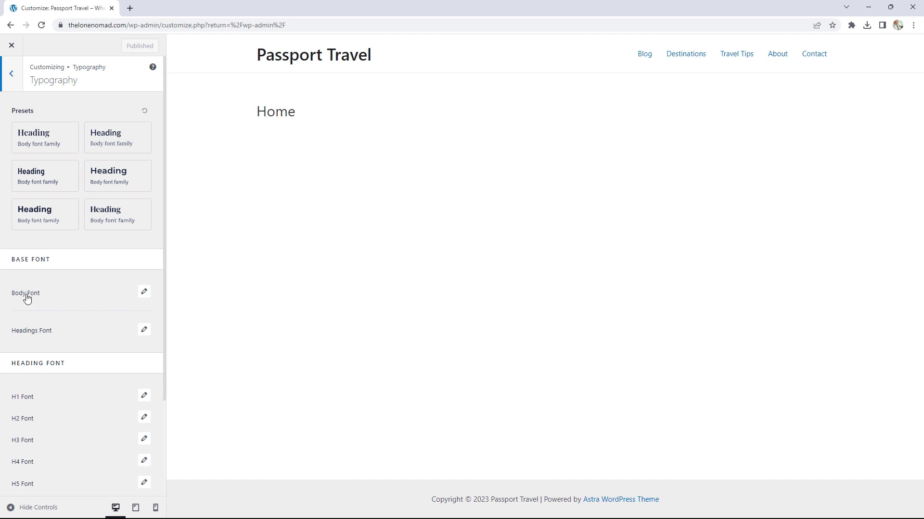
Step: Search Body Font families for 'mo', then apply and publish the Montserrat / Source Sans Pro preset
{"action": "left_click", "coordinate": [146, 294]}
{"action": "double_click", "coordinate": [144, 295]}
{"action": "left_click", "coordinate": [76, 339]}
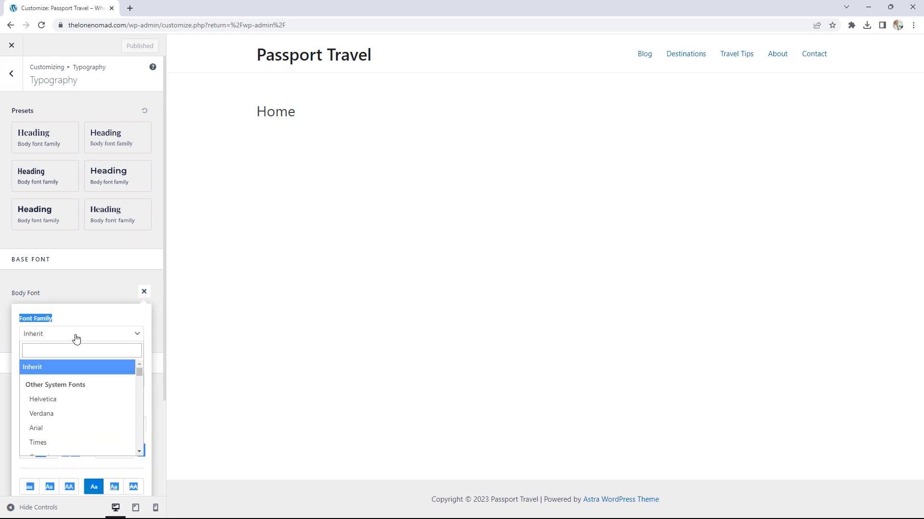
{"action": "left_click", "coordinate": [50, 349]}
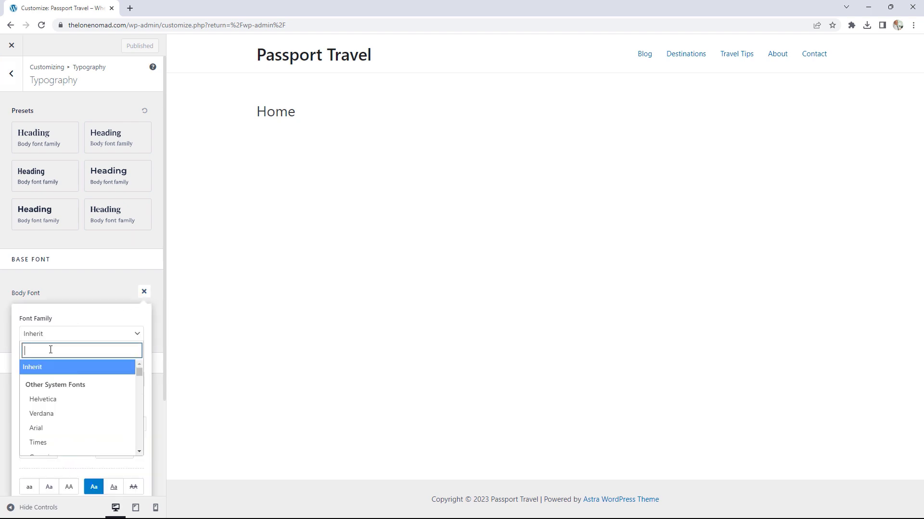
{"action": "type", "text": "mo"}
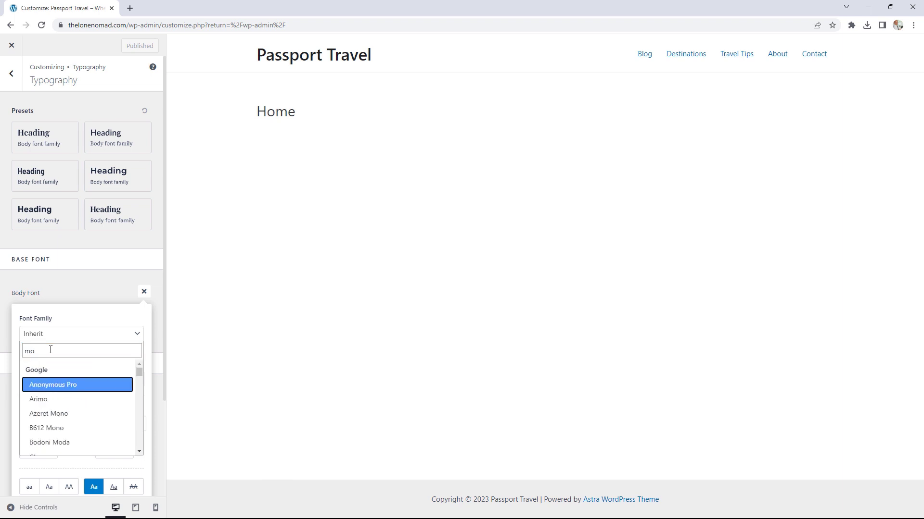
{"action": "left_click", "coordinate": [84, 270]}
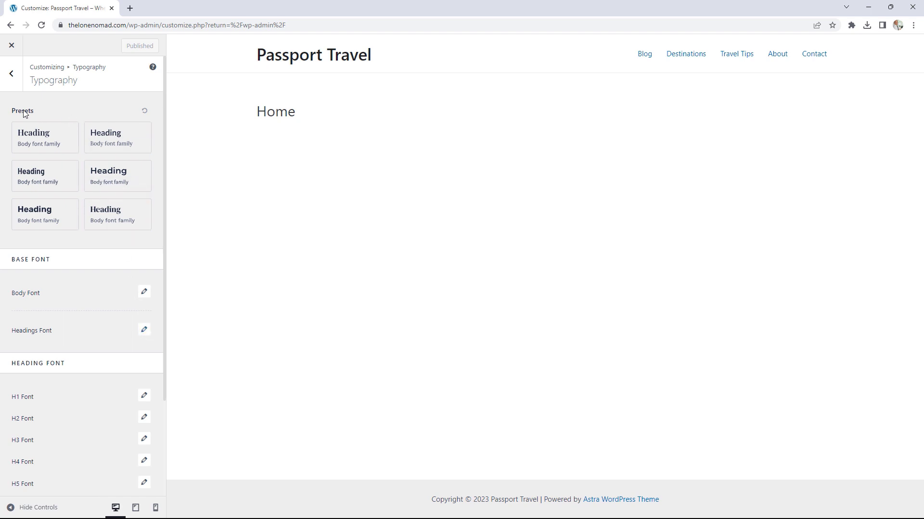
{"action": "left_click", "coordinate": [122, 183]}
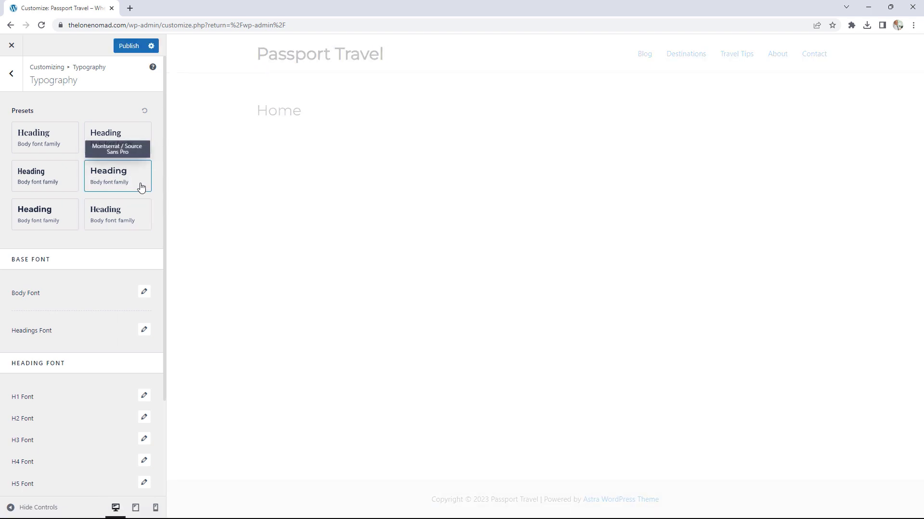
{"action": "left_click", "coordinate": [129, 46]}
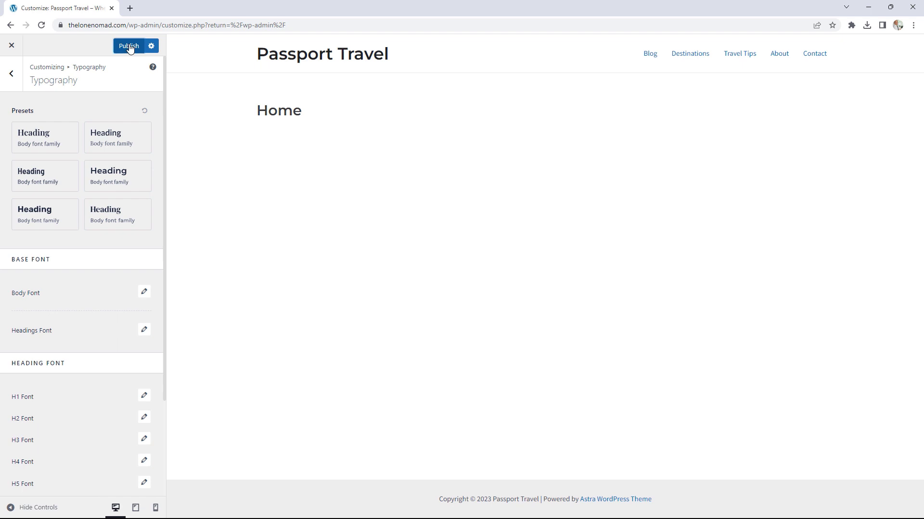
Step: Close the Customizer and reopen it from the live site's admin bar
{"action": "left_click", "coordinate": [12, 48]}
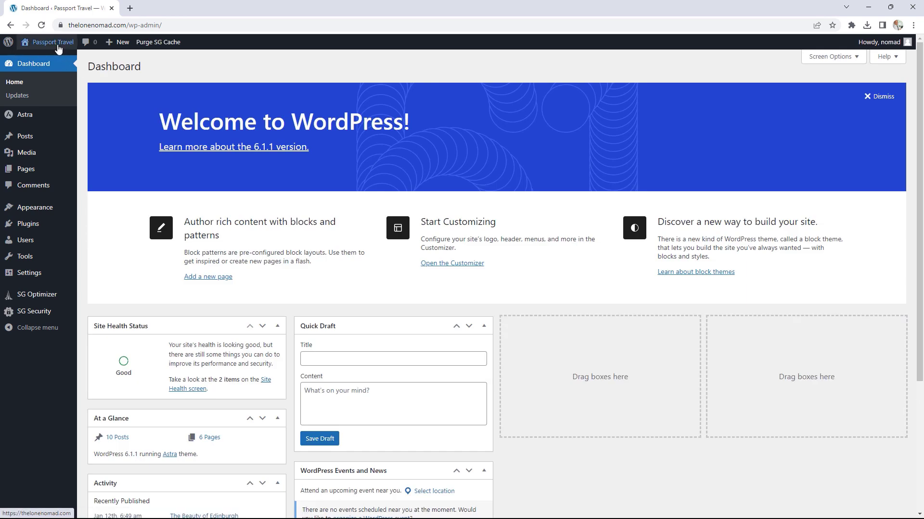
{"action": "mouse_move", "coordinate": [58, 48]}
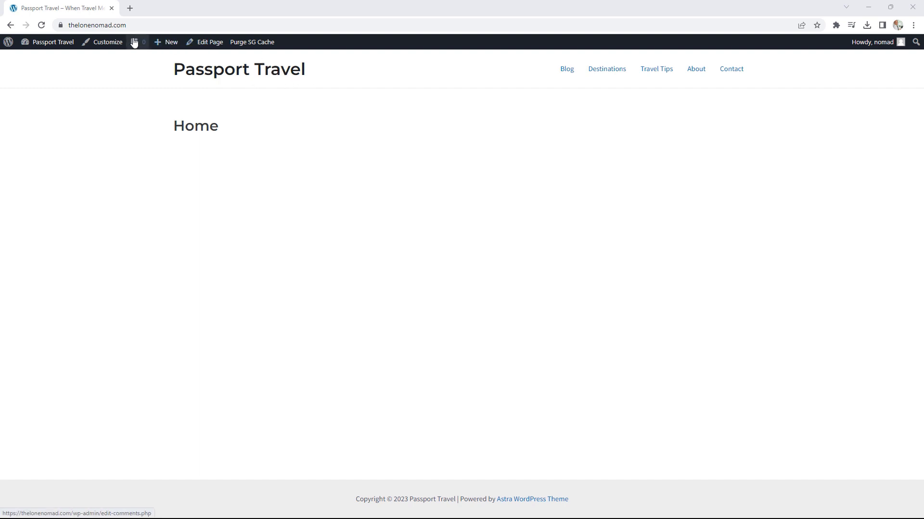
{"action": "left_click", "coordinate": [106, 42]}
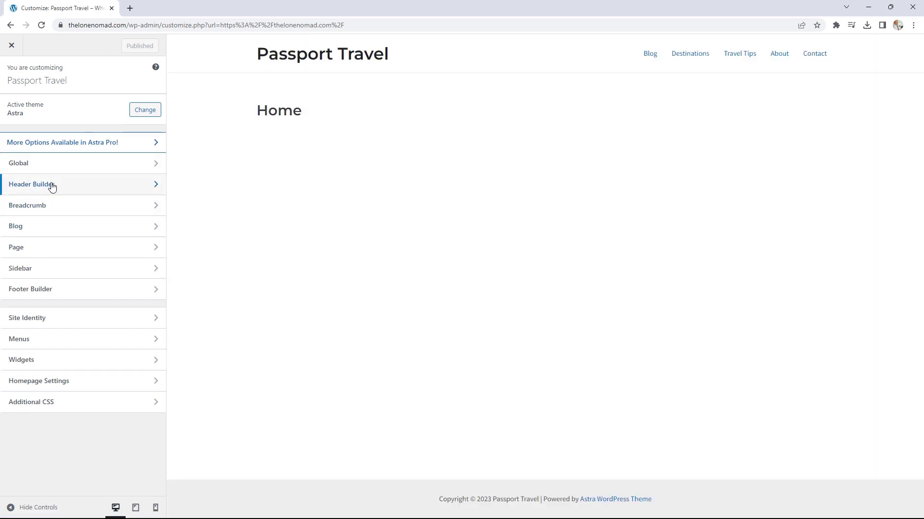
Step: In Header Builder, shuffle the Primary Menu and Site Title & Logo chips, ending title-left, menu-right
{"action": "left_click", "coordinate": [77, 182]}
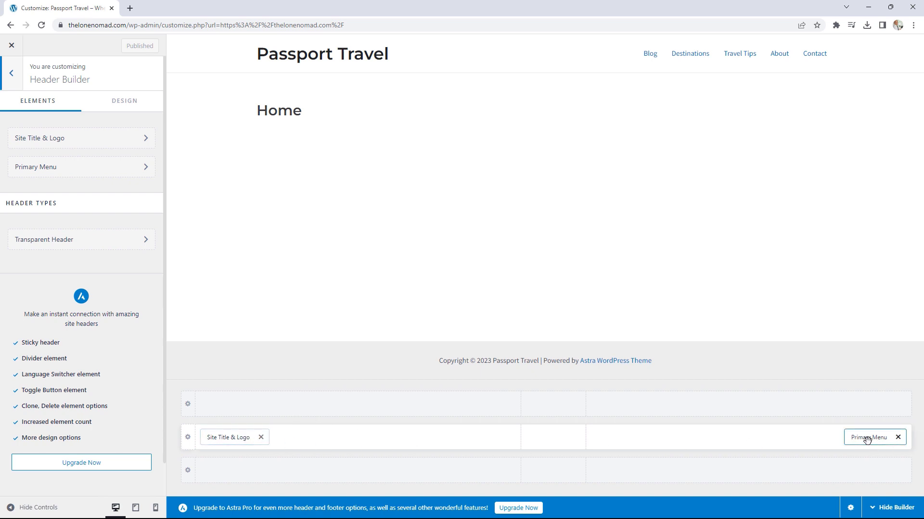
{"action": "left_click_drag", "start_coordinate": [873, 443], "coordinate": [469, 450]}
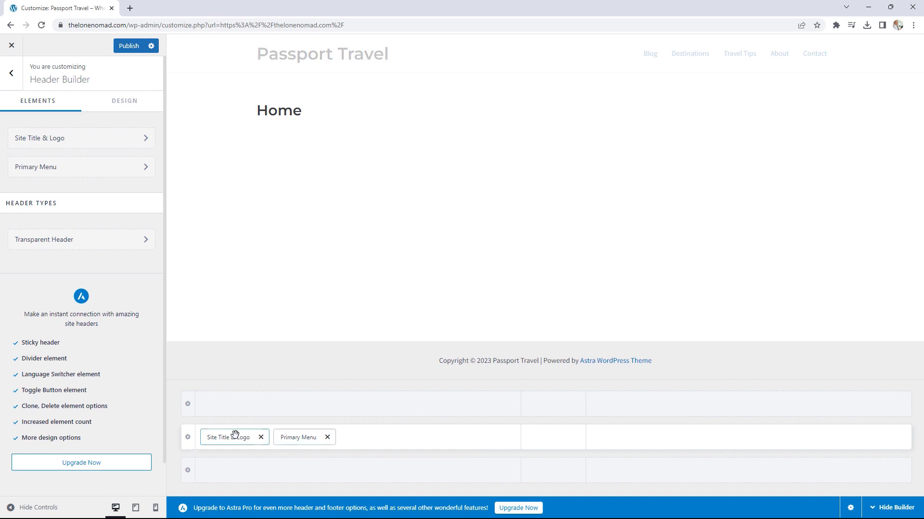
{"action": "left_click_drag", "start_coordinate": [237, 436], "coordinate": [659, 448]}
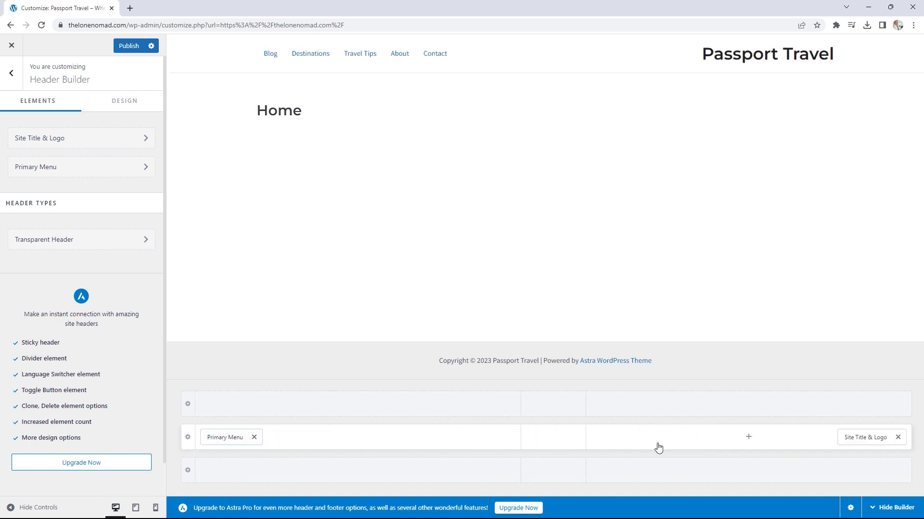
{"action": "mouse_move", "coordinate": [849, 440]}
{"action": "left_mouse_down"}
{"action": "mouse_move", "coordinate": [336, 435]}
{"action": "mouse_move", "coordinate": [254, 451]}
{"action": "mouse_move", "coordinate": [414, 434]}
{"action": "mouse_move", "coordinate": [870, 453]}
{"action": "mouse_move", "coordinate": [818, 437]}
{"action": "mouse_move", "coordinate": [866, 437]}
{"action": "left_mouse_up"}
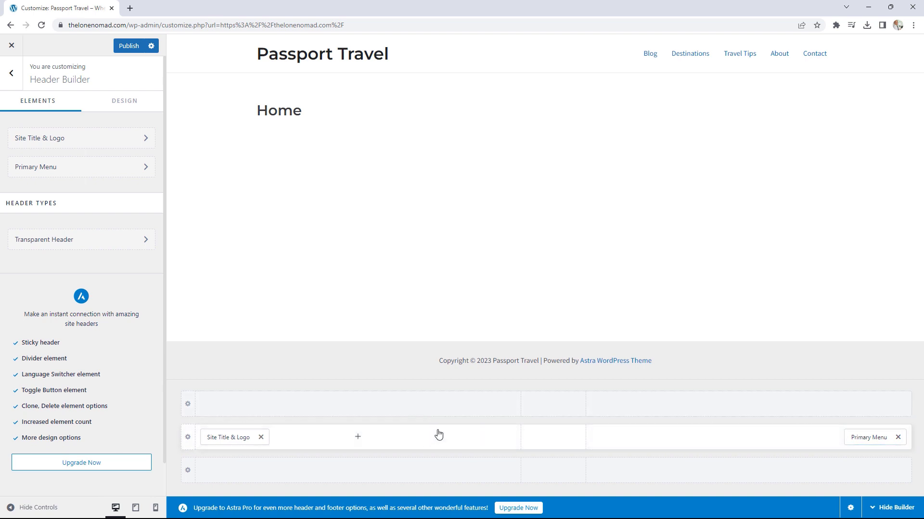
Step: Give the primary header row a black (#000000) background
{"action": "left_click", "coordinate": [188, 438]}
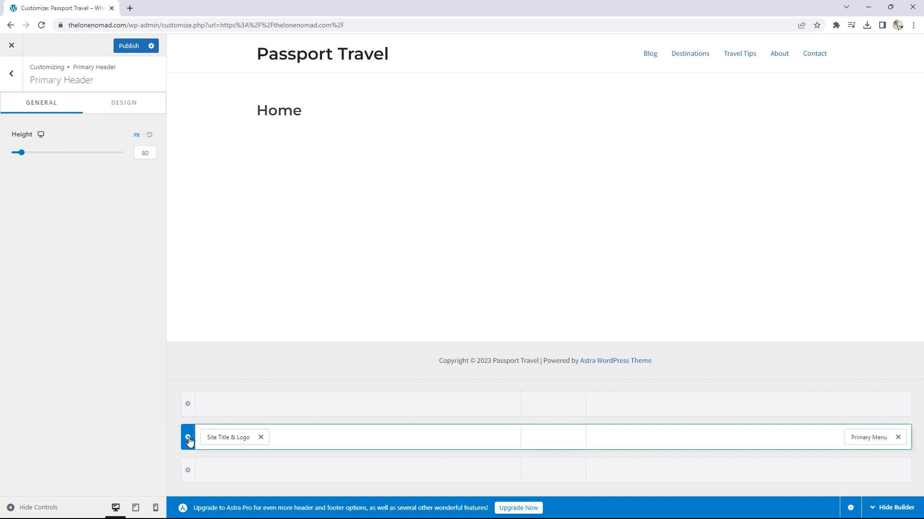
{"action": "left_click", "coordinate": [124, 103]}
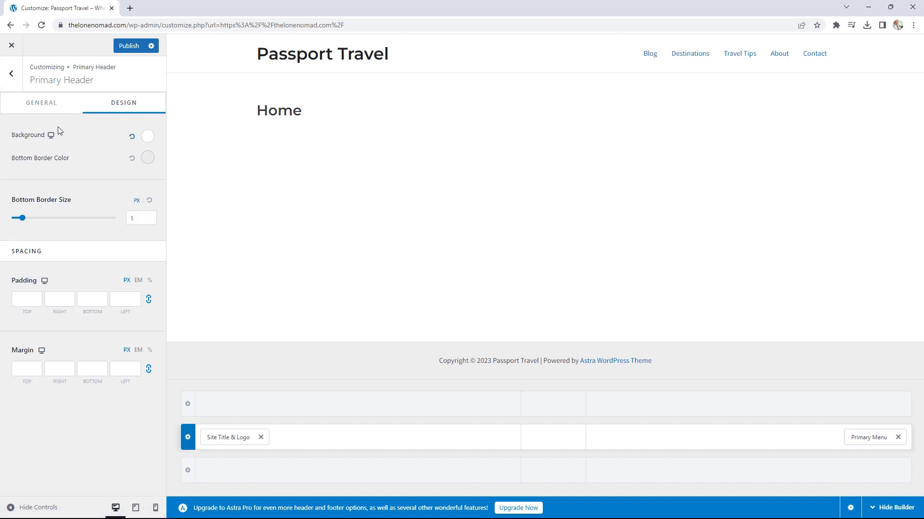
{"action": "left_click", "coordinate": [147, 137]}
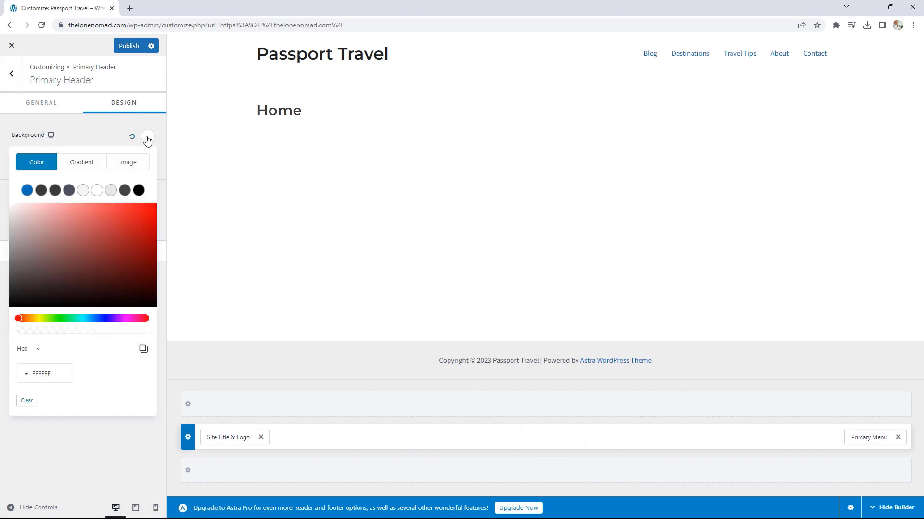
{"action": "left_click", "coordinate": [139, 191]}
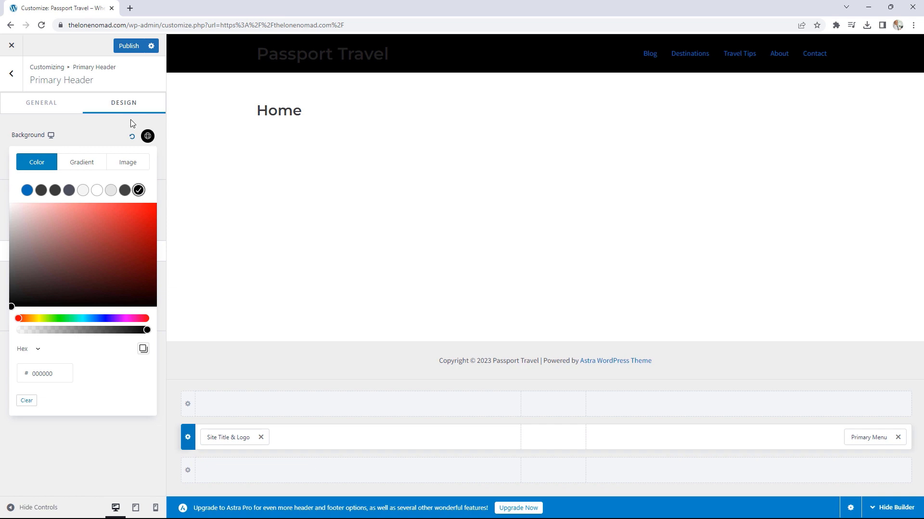
{"action": "left_click", "coordinate": [11, 73]}
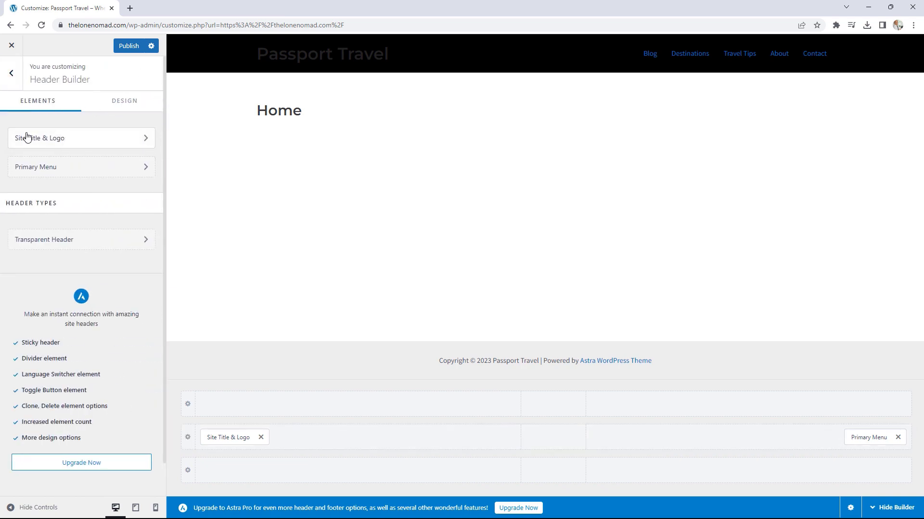
Step: Set the Passport Travel logo image as the site logo, cropped to the full image
{"action": "left_click", "coordinate": [64, 140]}
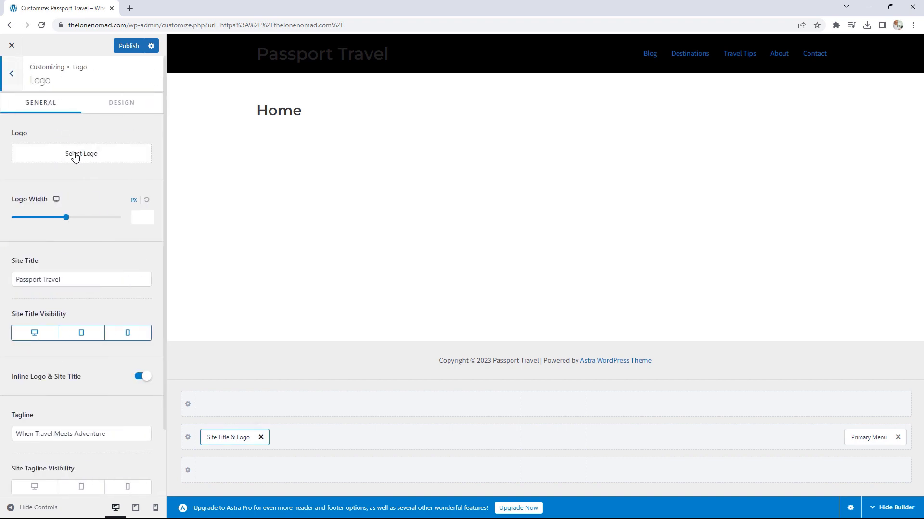
{"action": "left_click", "coordinate": [76, 153]}
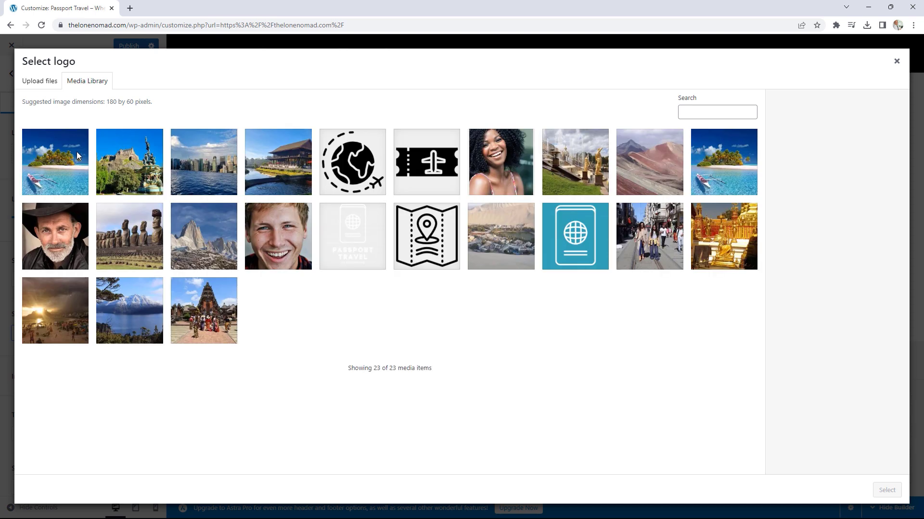
{"action": "left_click", "coordinate": [363, 242]}
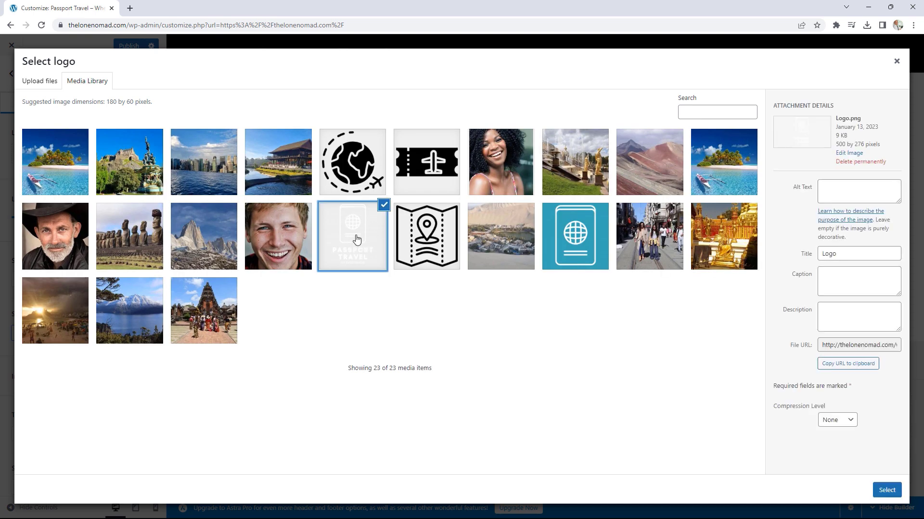
{"action": "left_click", "coordinate": [887, 490]}
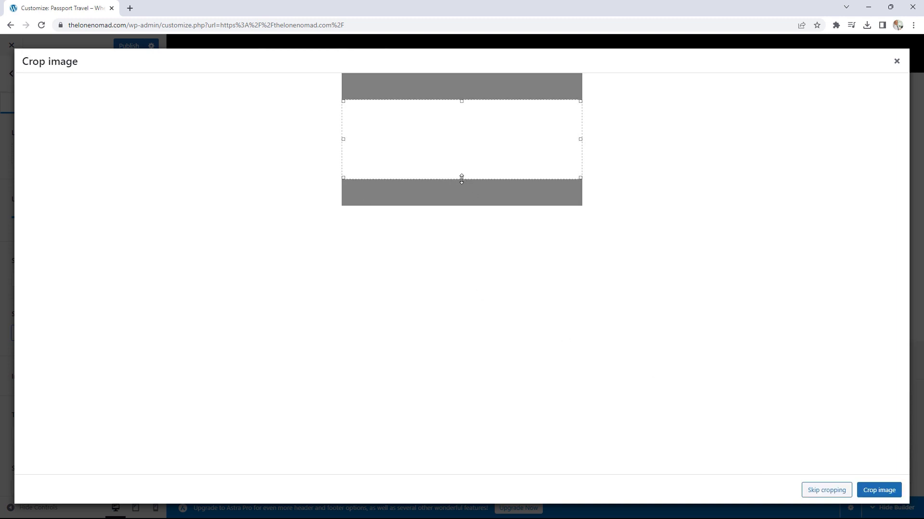
{"action": "left_click_drag", "start_coordinate": [462, 177], "coordinate": [462, 219]}
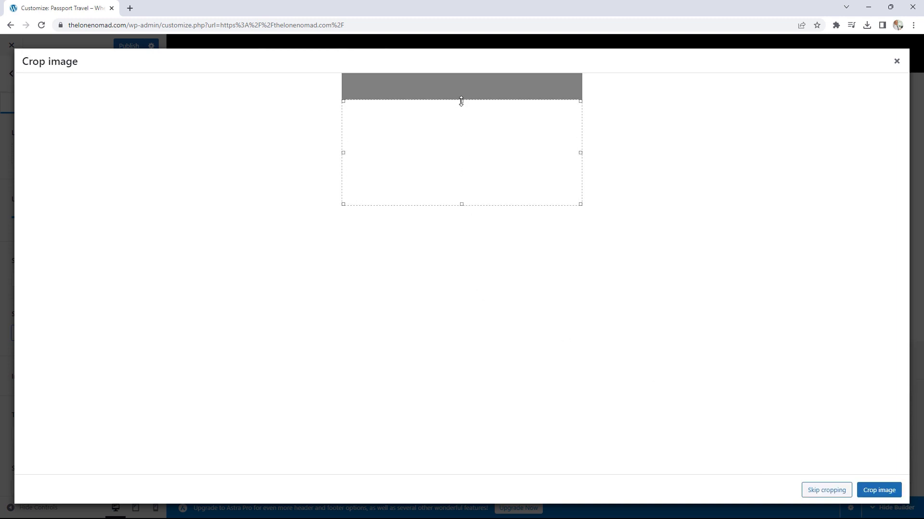
{"action": "left_click_drag", "start_coordinate": [459, 100], "coordinate": [461, 73]}
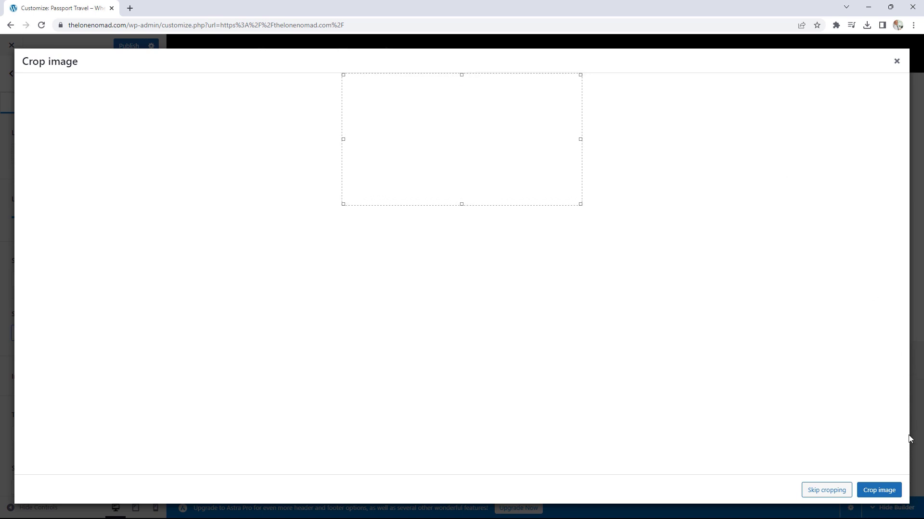
{"action": "left_click", "coordinate": [873, 491]}
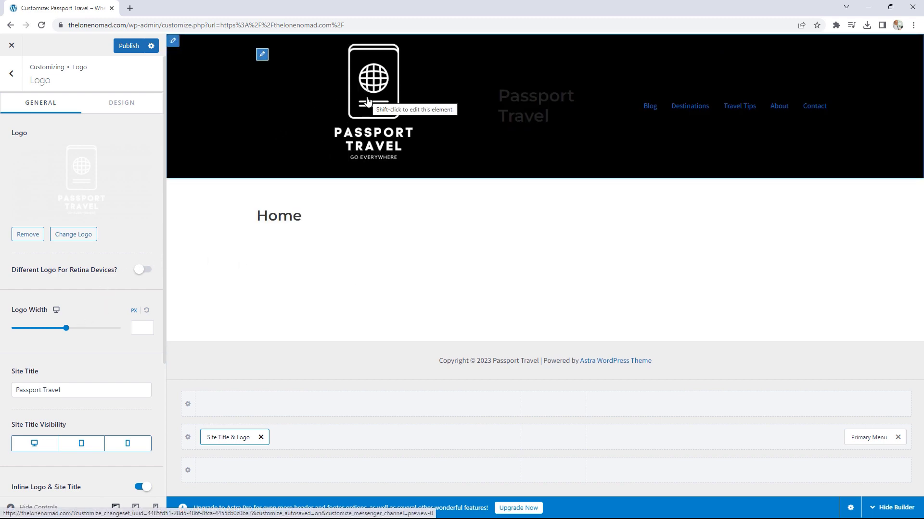
Step: Set the header logo width to 250 px
{"action": "left_click_drag", "start_coordinate": [66, 328], "coordinate": [54, 329]}
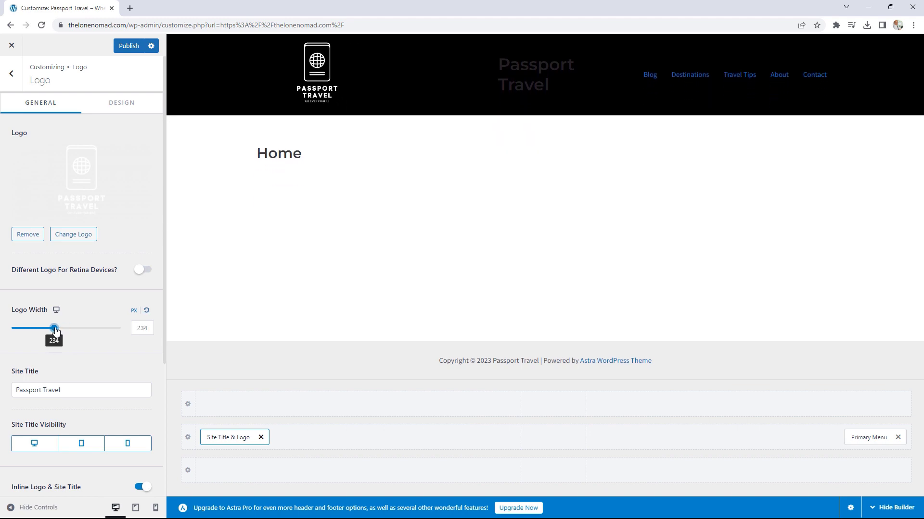
{"action": "left_click", "coordinate": [150, 329]}
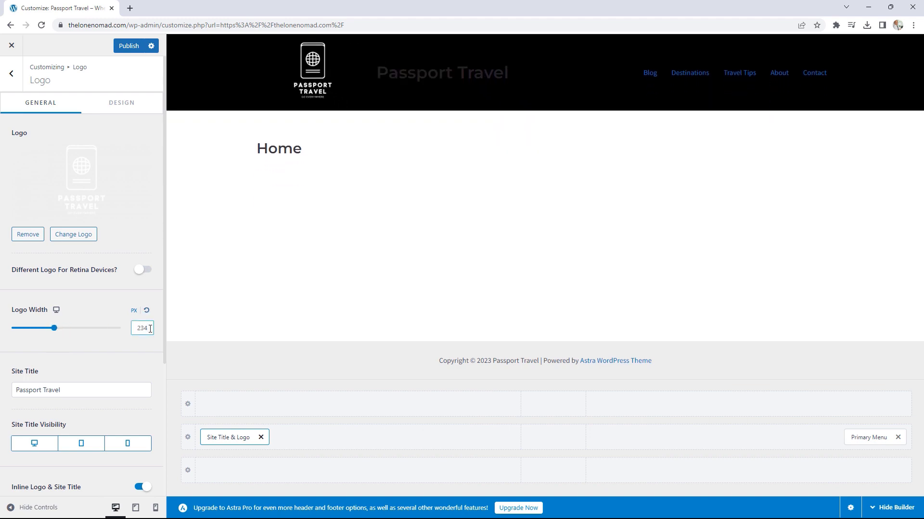
{"action": "key", "text": "BackSpace"}
{"action": "key", "text": "BackSpace"}
{"action": "type", "text": "5"}
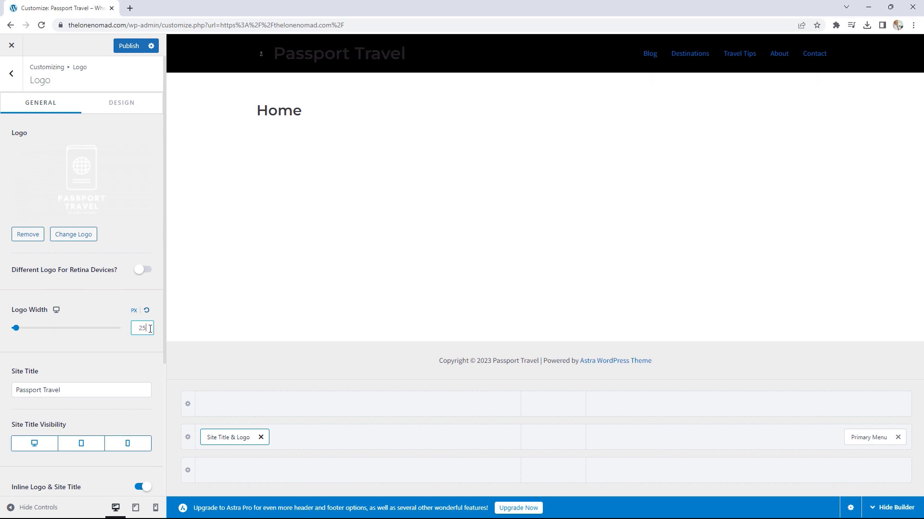
{"action": "type", "text": "0"}
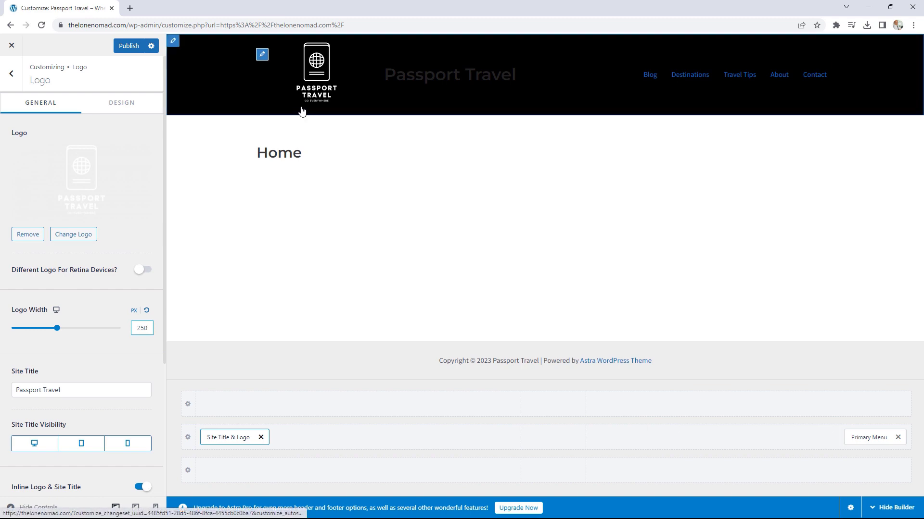
Step: Turn off Site Title visibility for desktop, tablet and mobile
{"action": "scroll", "coordinate": [116, 298], "scroll_direction": "down", "scroll_amount": 2}
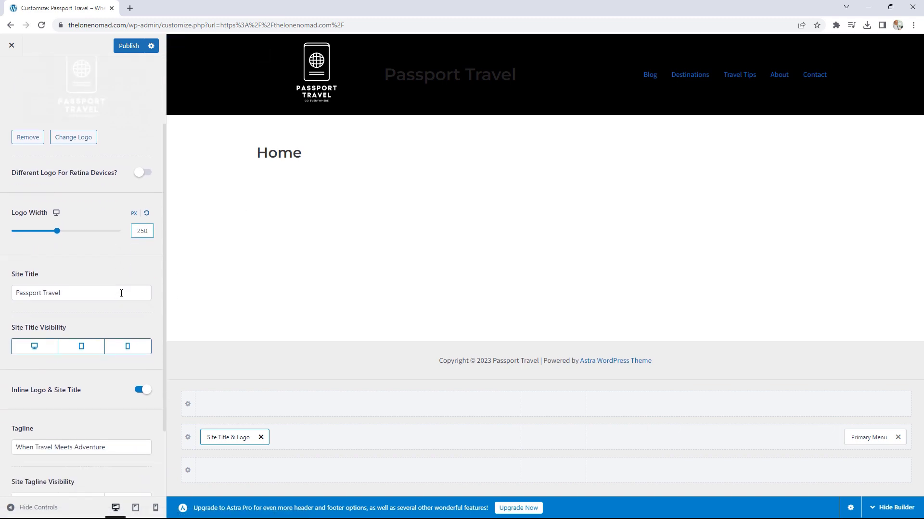
{"action": "scroll", "coordinate": [120, 294], "scroll_direction": "down", "scroll_amount": 2}
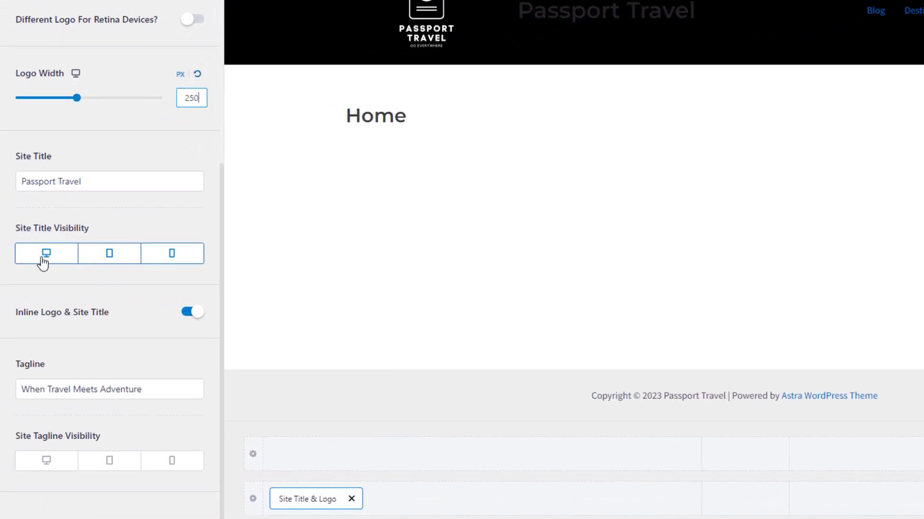
{"action": "left_click", "coordinate": [45, 260]}
{"action": "left_click", "coordinate": [116, 262]}
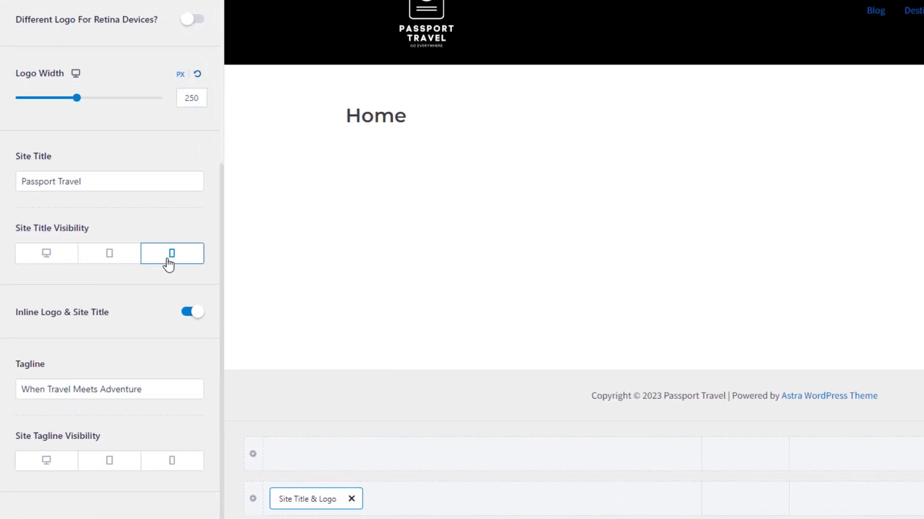
{"action": "left_click", "coordinate": [193, 254]}
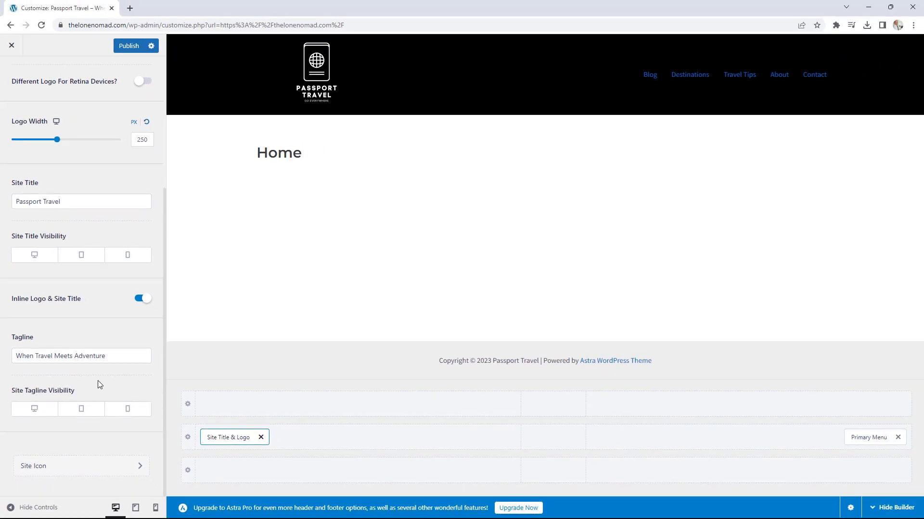
{"action": "scroll", "coordinate": [97, 380], "scroll_direction": "up", "scroll_amount": 4}
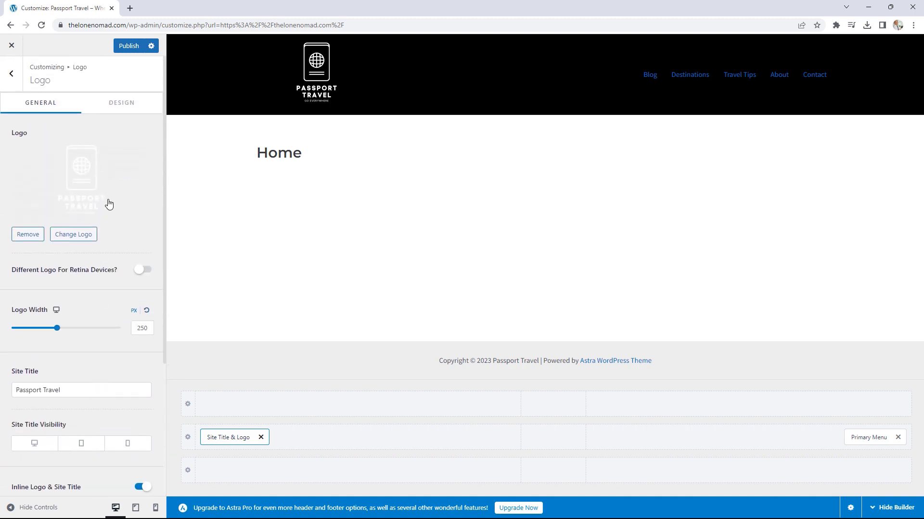
Step: Check the logo's Design tab and Margin Top field, then go back to the Header Builder list
{"action": "left_click", "coordinate": [116, 106]}
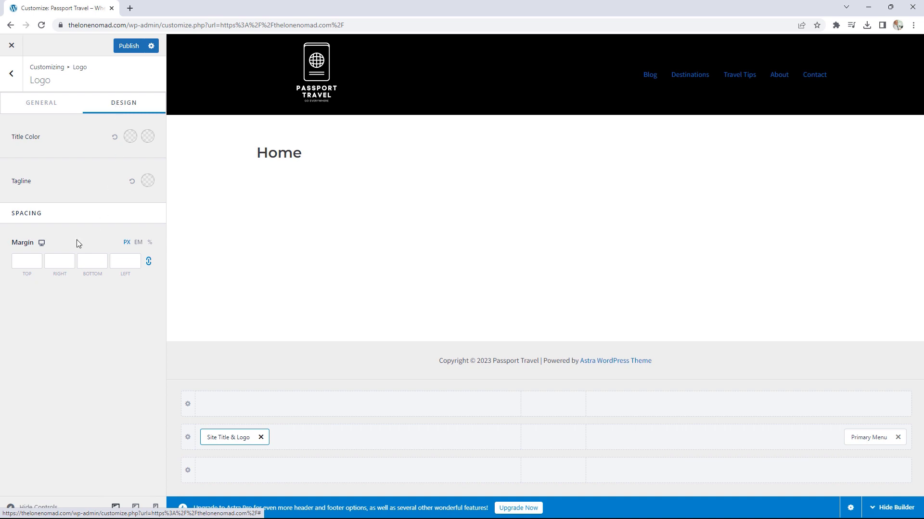
{"action": "left_click", "coordinate": [34, 265]}
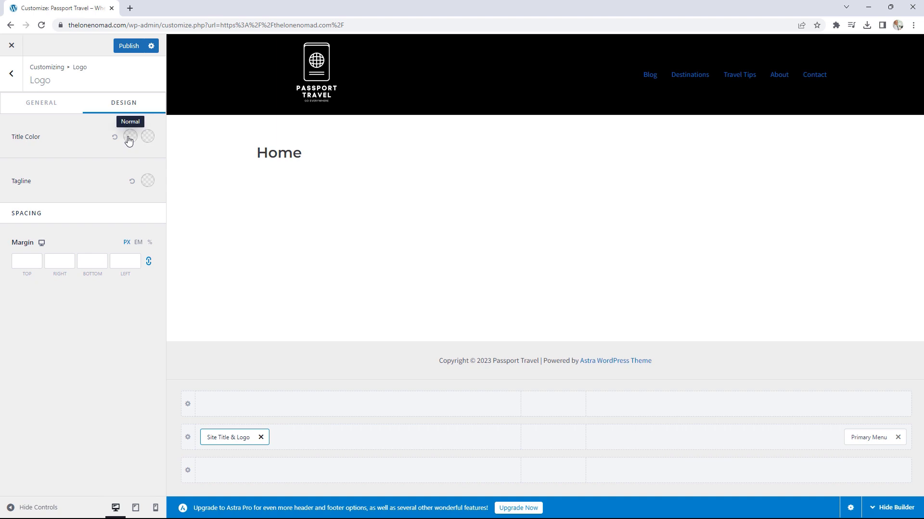
{"action": "left_click", "coordinate": [11, 74]}
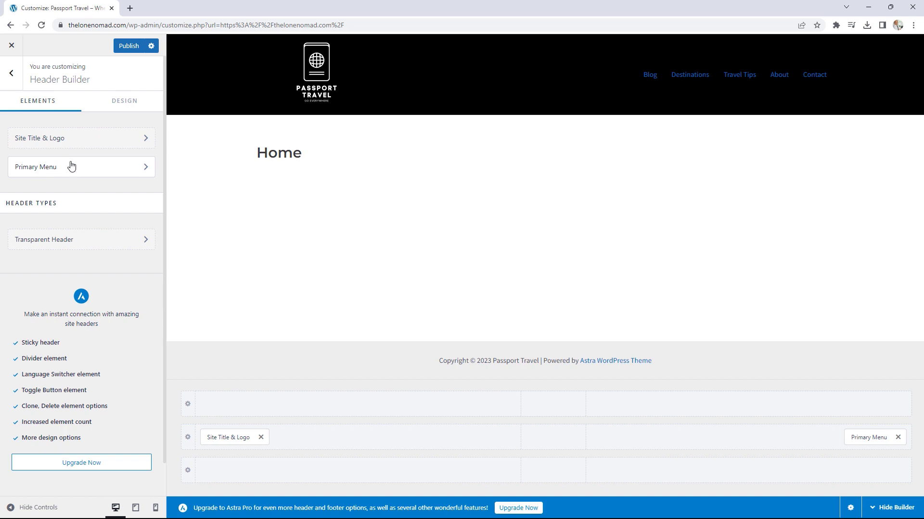
Step: Set the Primary Menu text/link colour to white (#FFFFFF)
{"action": "left_click", "coordinate": [43, 167]}
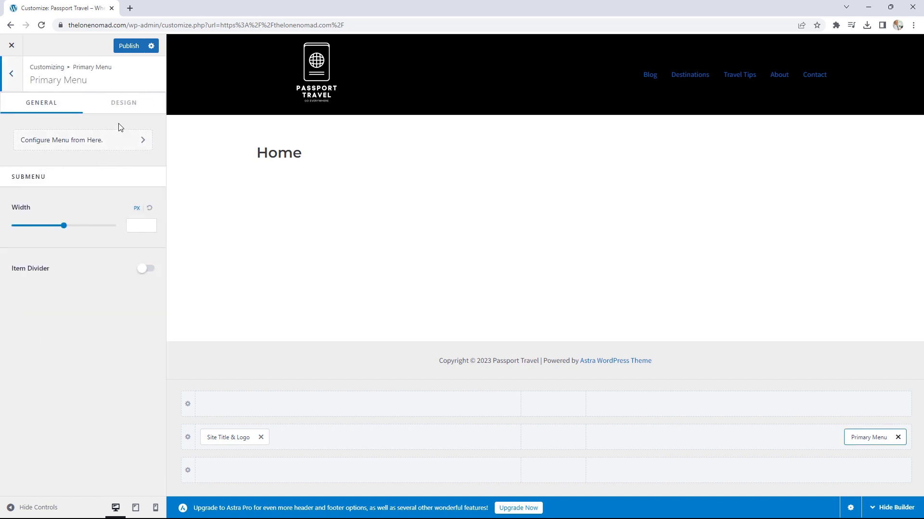
{"action": "left_click", "coordinate": [125, 107]}
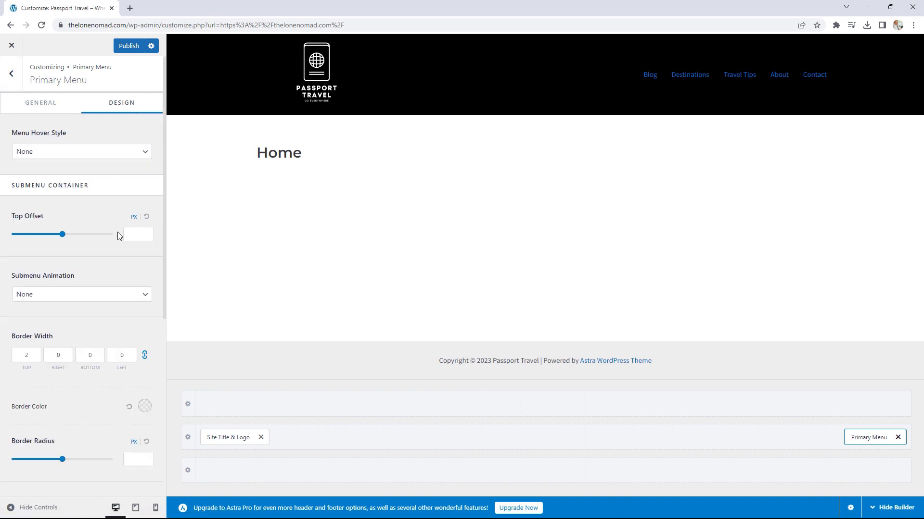
{"action": "scroll", "coordinate": [119, 235], "scroll_direction": "down", "scroll_amount": 5}
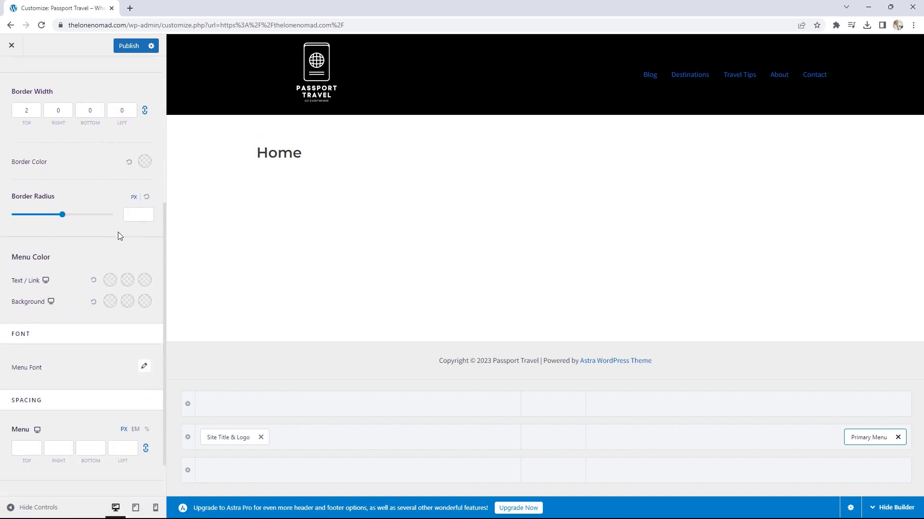
{"action": "scroll", "coordinate": [118, 235], "scroll_direction": "down", "scroll_amount": 1}
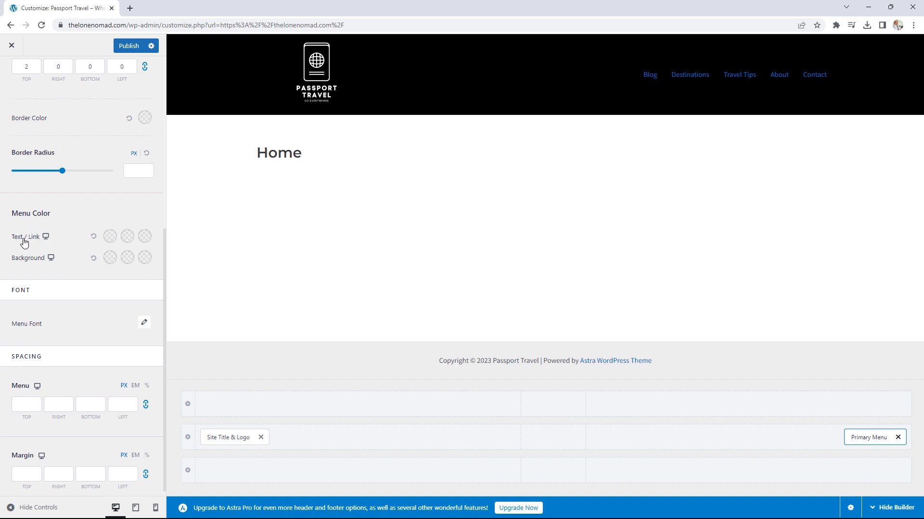
{"action": "left_click", "coordinate": [110, 237]}
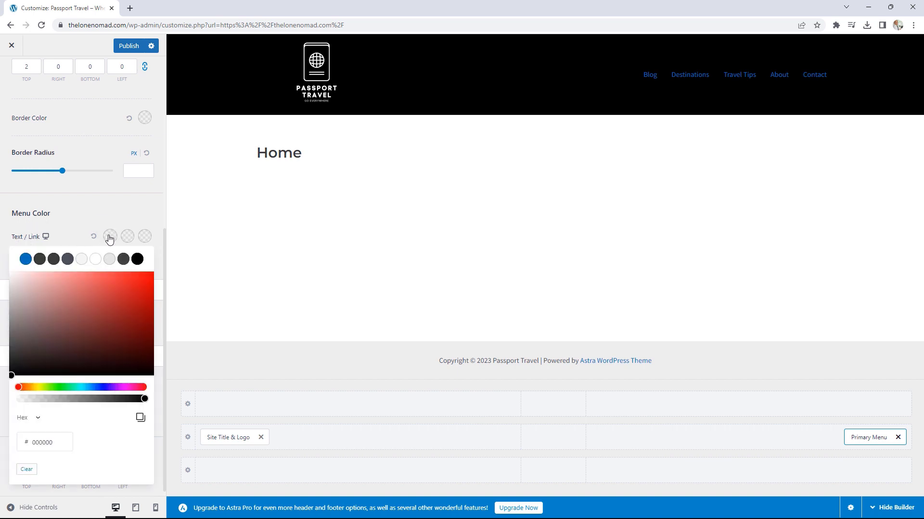
{"action": "left_click", "coordinate": [96, 260]}
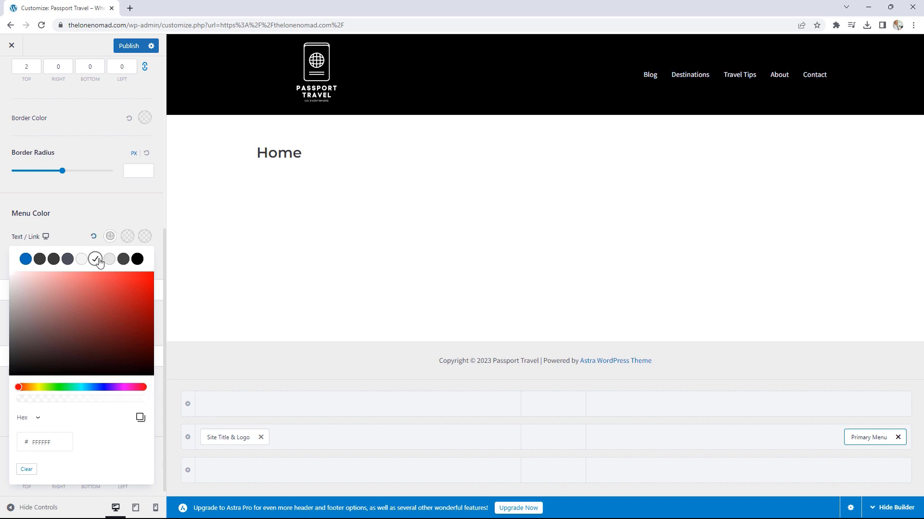
{"action": "left_click", "coordinate": [106, 220]}
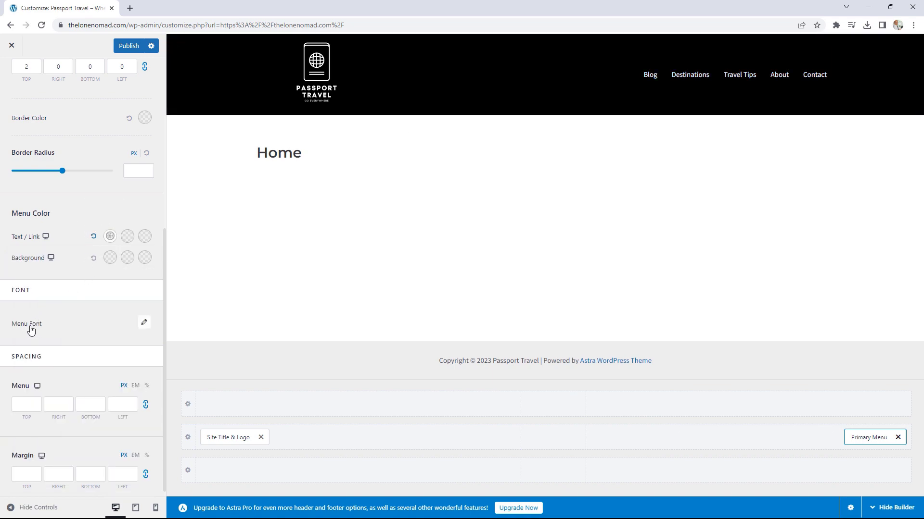
Step: Style the menu font as uppercase, 18 px, Semi-Bold 600 weight
{"action": "left_click", "coordinate": [144, 326]}
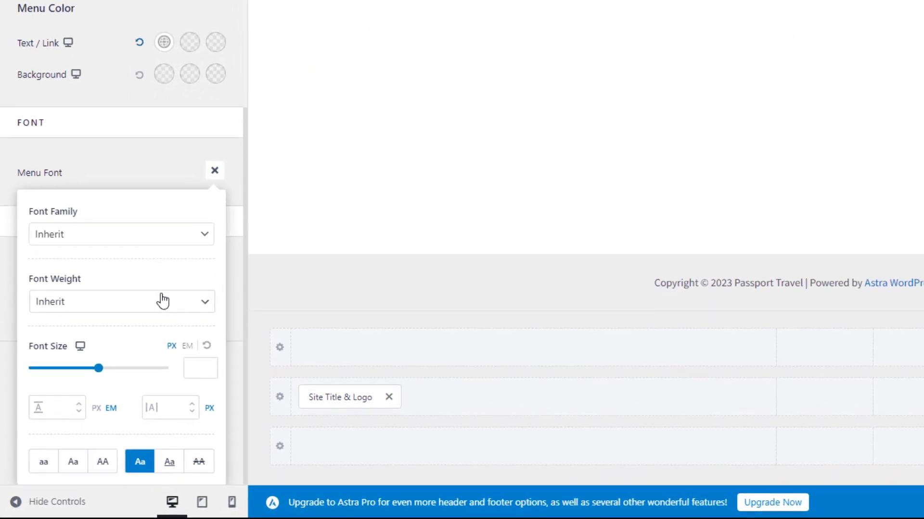
{"action": "left_click", "coordinate": [93, 465]}
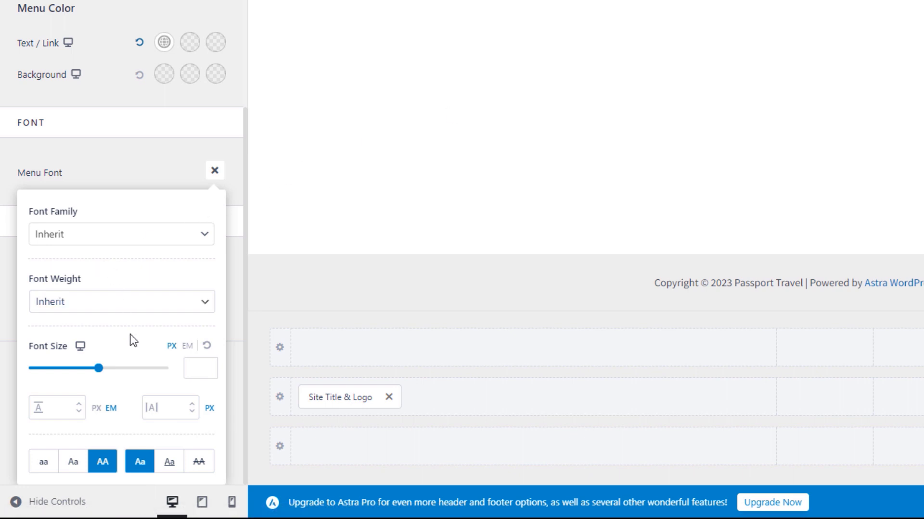
{"action": "left_click_drag", "start_coordinate": [99, 368], "coordinate": [58, 369]}
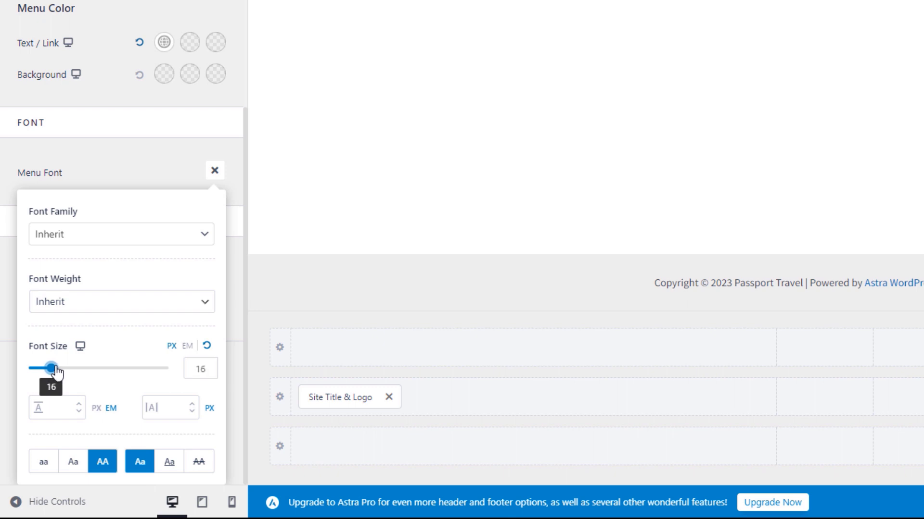
{"action": "left_click_drag", "start_coordinate": [59, 372], "coordinate": [60, 372]}
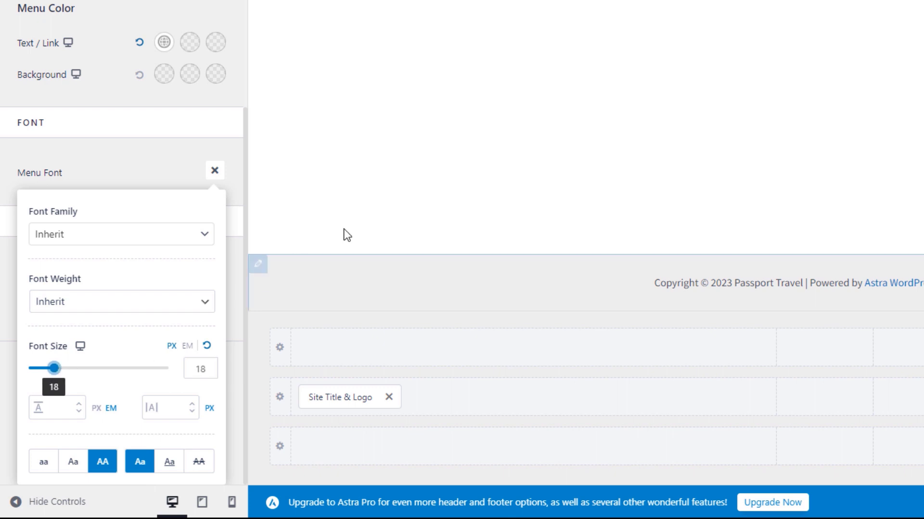
{"action": "left_click", "coordinate": [145, 310]}
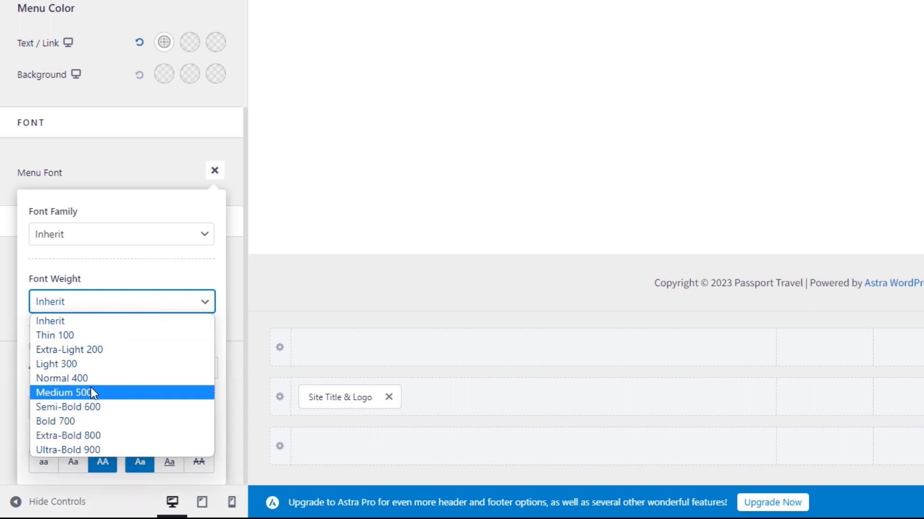
{"action": "left_click", "coordinate": [90, 408]}
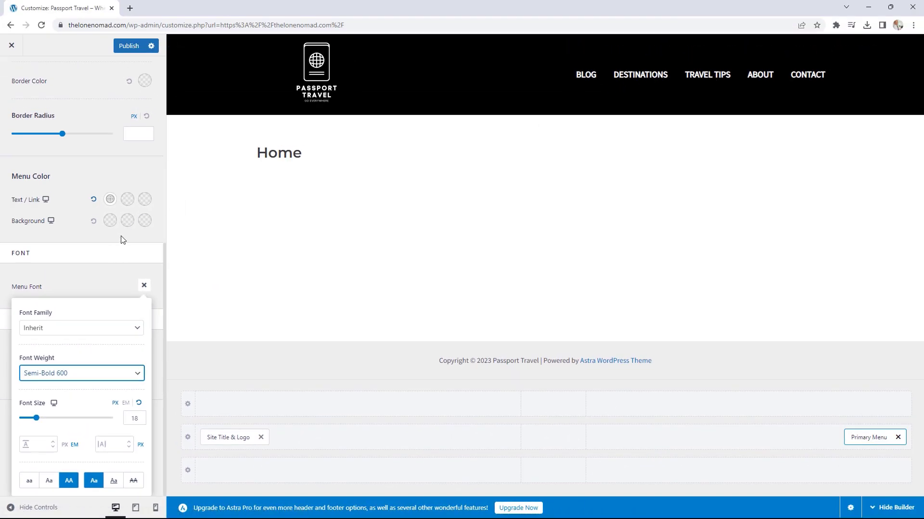
{"action": "left_click", "coordinate": [105, 161]}
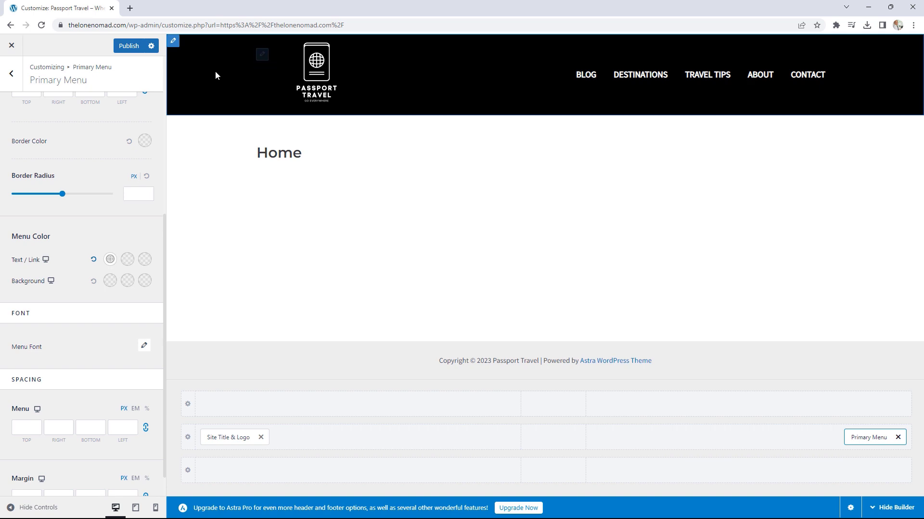
Step: Make the header Full Width, publish the changes, and exit the Customizer to the live site
{"action": "left_click", "coordinate": [16, 82]}
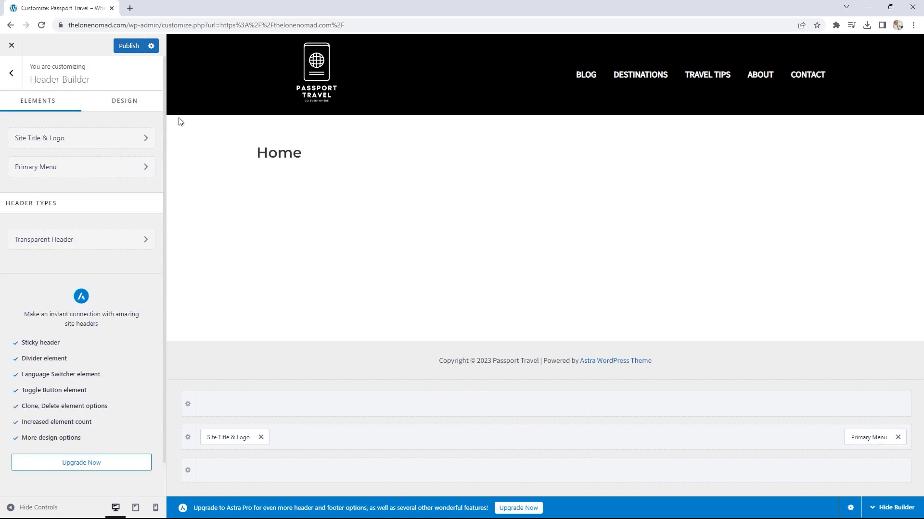
{"action": "left_click", "coordinate": [122, 102]}
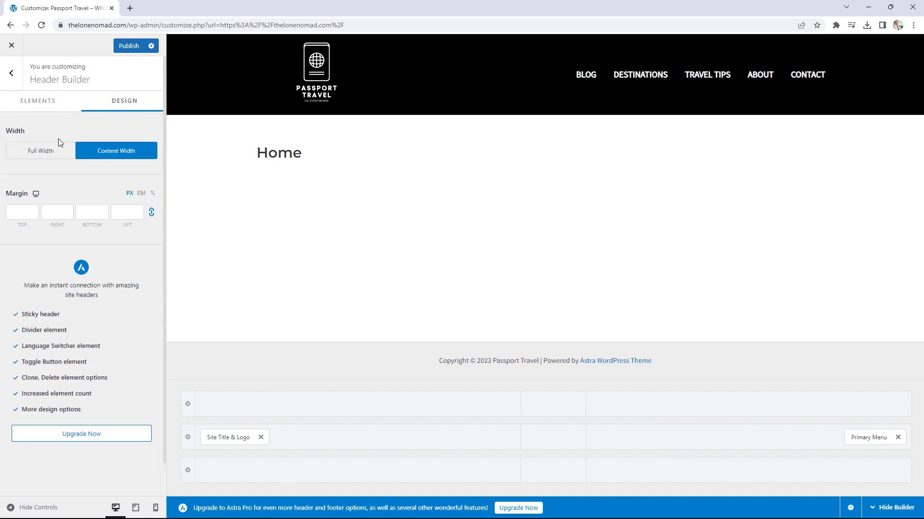
{"action": "left_click", "coordinate": [43, 156]}
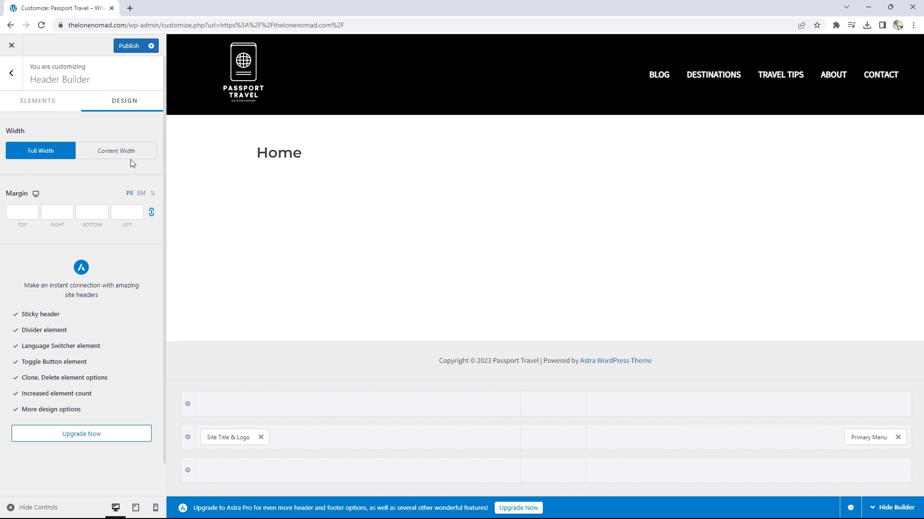
{"action": "left_click", "coordinate": [133, 48]}
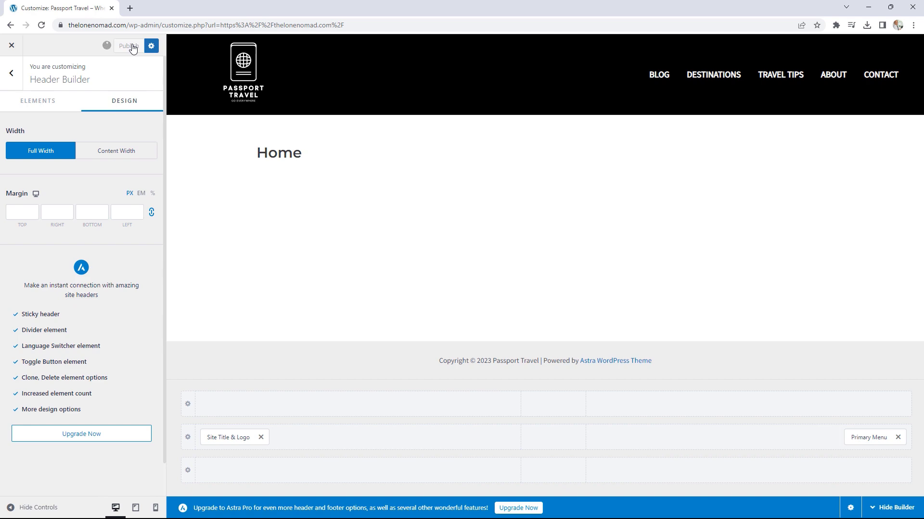
{"action": "left_click", "coordinate": [12, 48]}
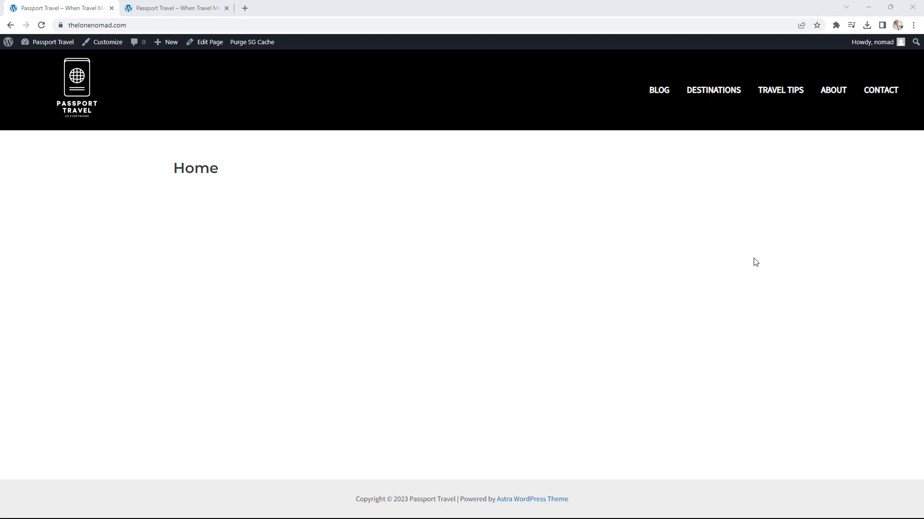
Step: Review the reference site's Destinations and Travel Tips pages, detach its tab, and edit the Home page
{"action": "left_click", "coordinate": [201, 6]}
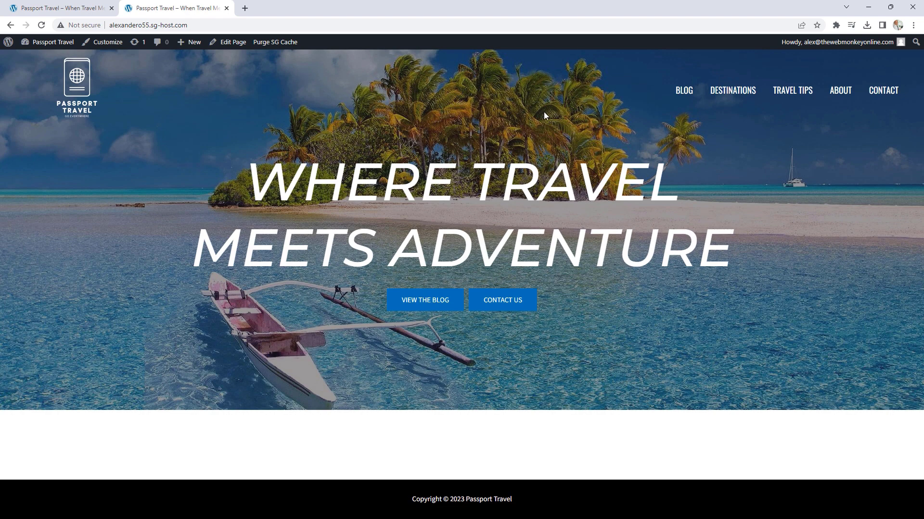
{"action": "left_click", "coordinate": [732, 97]}
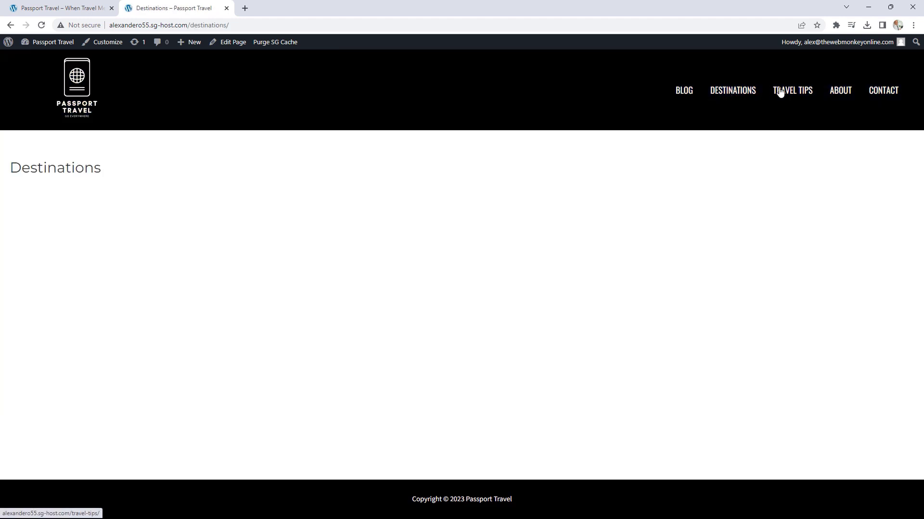
{"action": "left_click", "coordinate": [792, 90]}
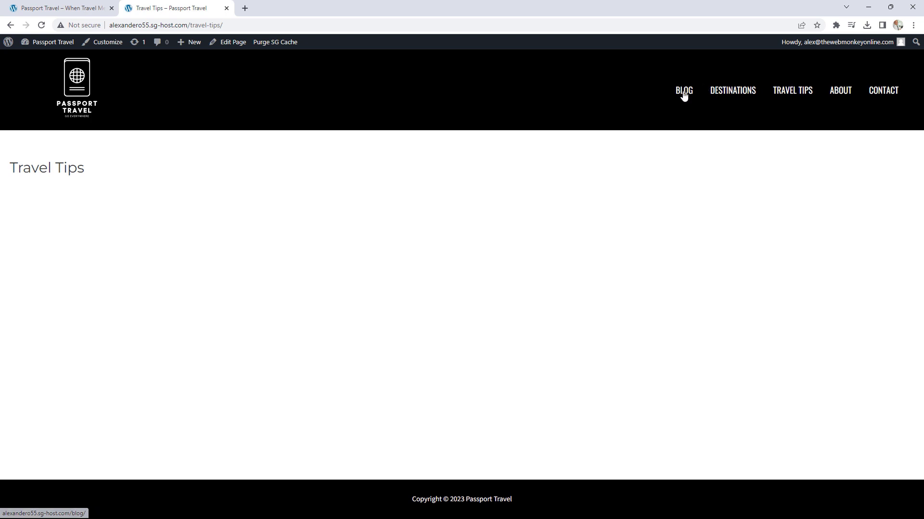
{"action": "left_click", "coordinate": [75, 86]}
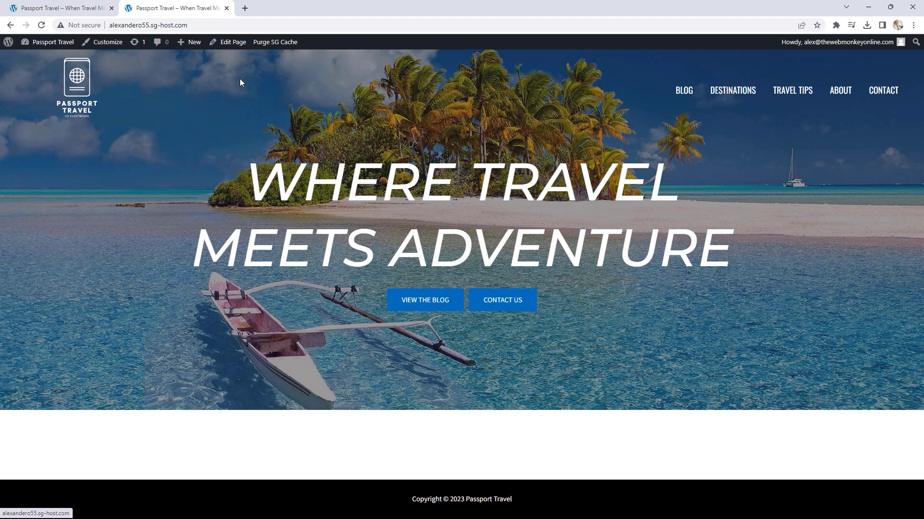
{"action": "left_click_drag", "start_coordinate": [193, 5], "coordinate": [923, 182]}
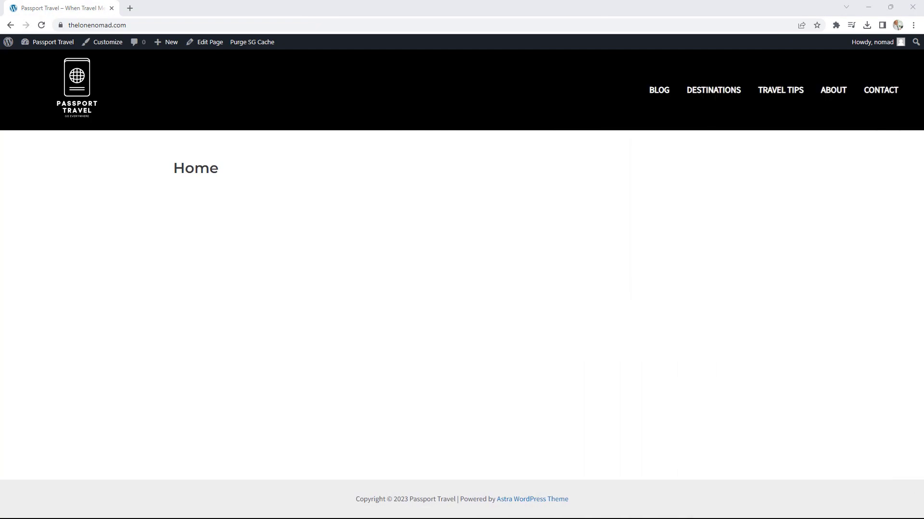
{"action": "left_click", "coordinate": [216, 46]}
Step: Hide the Home title on the page
{"action": "mouse_move", "coordinate": [209, 169]}
{"action": "left_mouse_down"}
{"action": "mouse_move", "coordinate": [182, 168]}
{"action": "mouse_move", "coordinate": [198, 168]}
{"action": "left_mouse_up"}
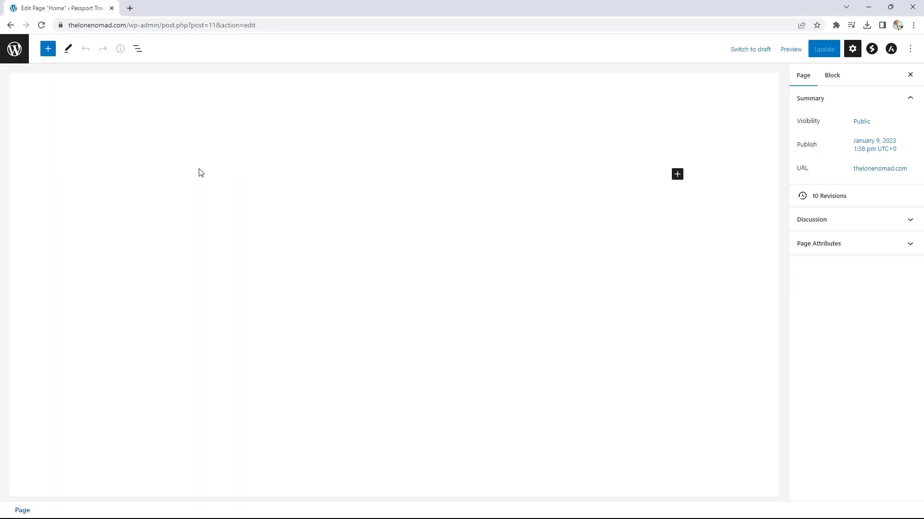
{"action": "left_click", "coordinate": [139, 112]}
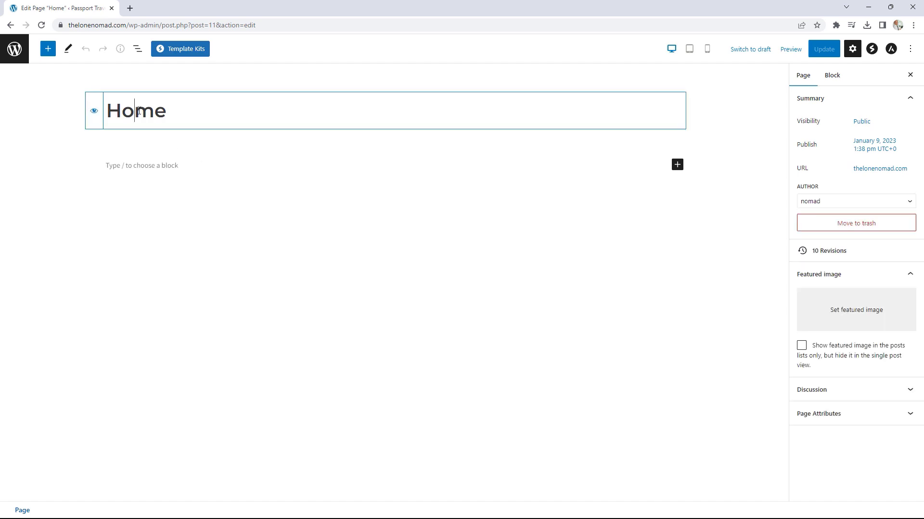
{"action": "left_click", "coordinate": [95, 114]}
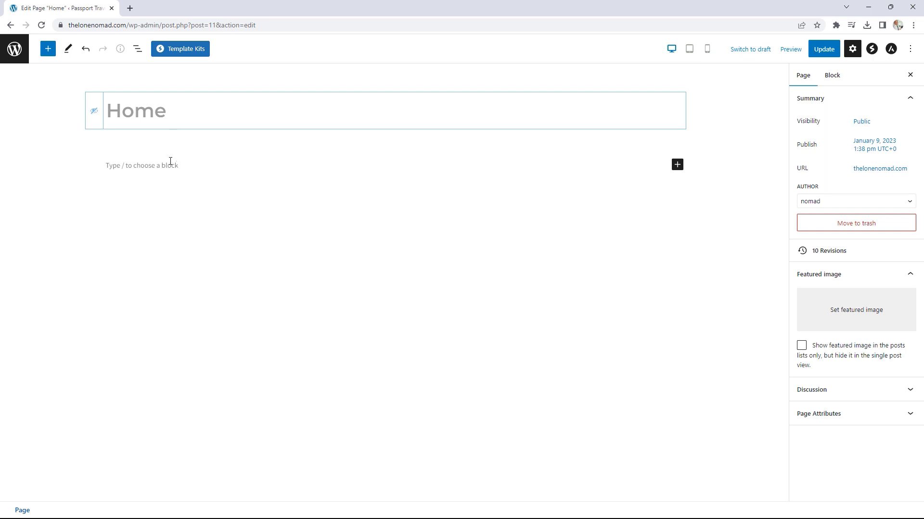
Step: Insert a Spectra Container block with a single-column layout
{"action": "left_click", "coordinate": [677, 165]}
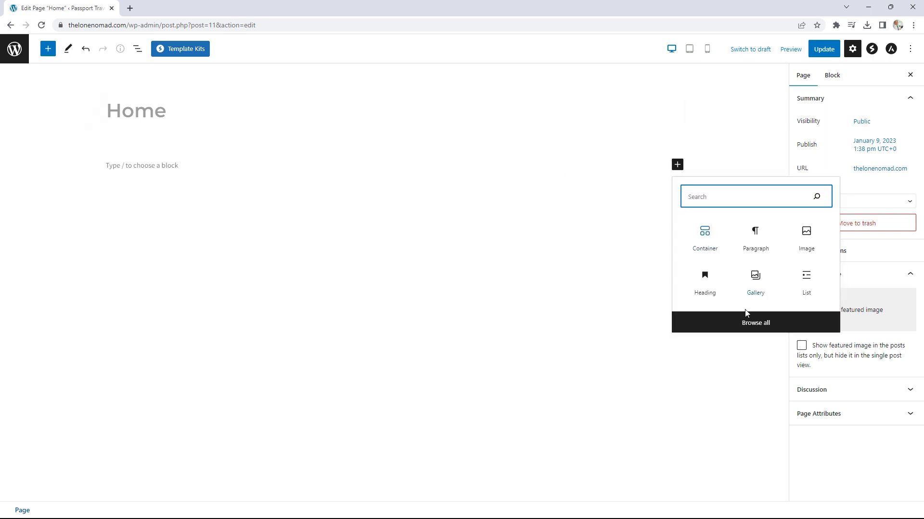
{"action": "left_click", "coordinate": [748, 326]}
{"action": "mouse_move", "coordinate": [31, 162]}
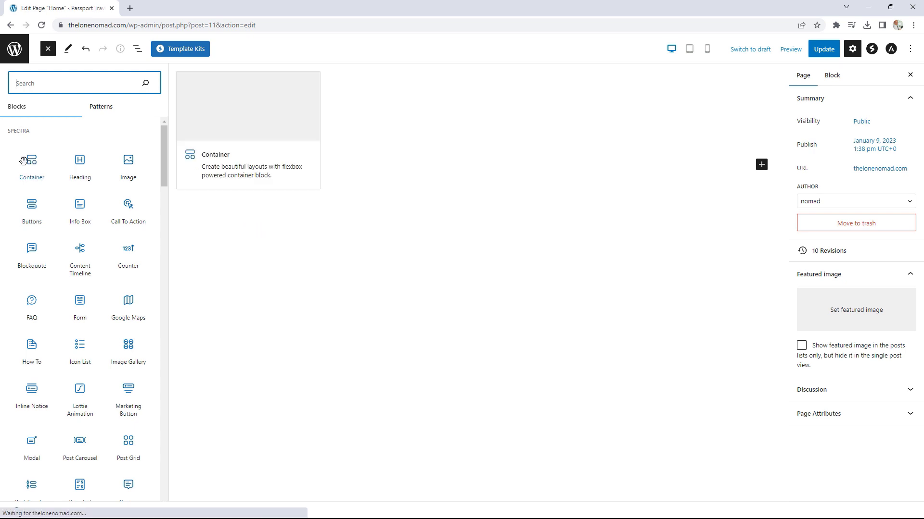
{"action": "left_click", "coordinate": [32, 162]}
{"action": "left_click", "coordinate": [328, 205]}
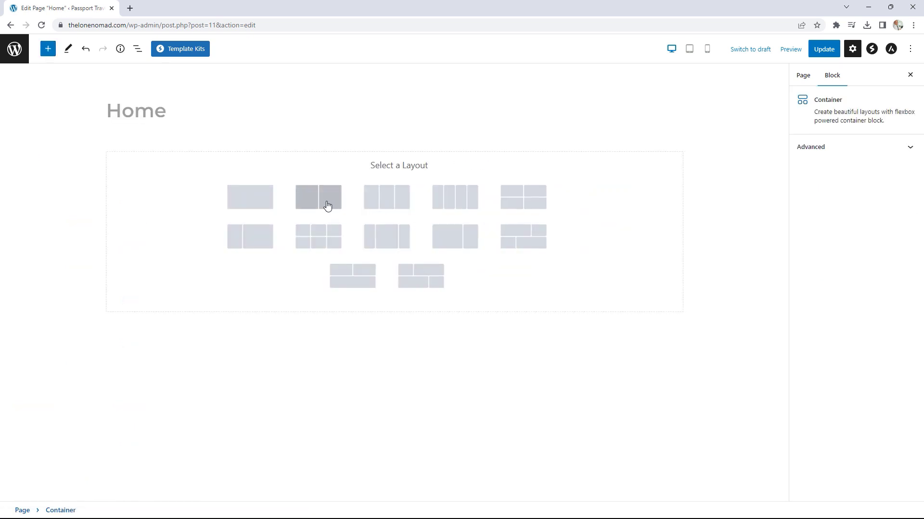
{"action": "left_click", "coordinate": [243, 206]}
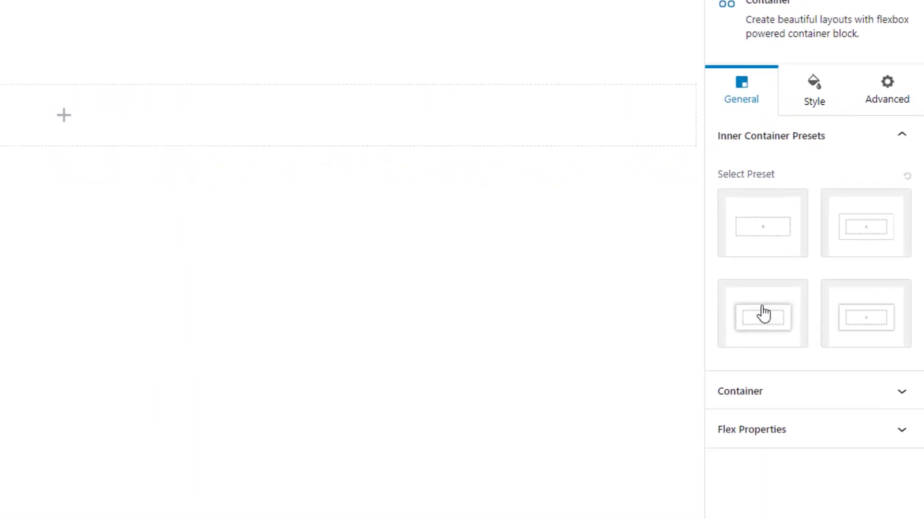
Step: Set the Container block's minimum height to 750 px
{"action": "left_click", "coordinate": [800, 403]}
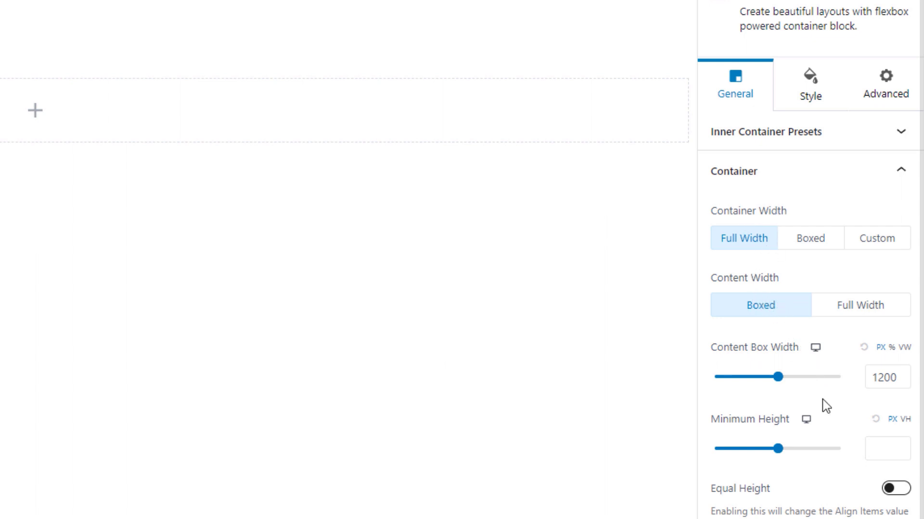
{"action": "left_click_drag", "start_coordinate": [778, 452], "coordinate": [811, 449]}
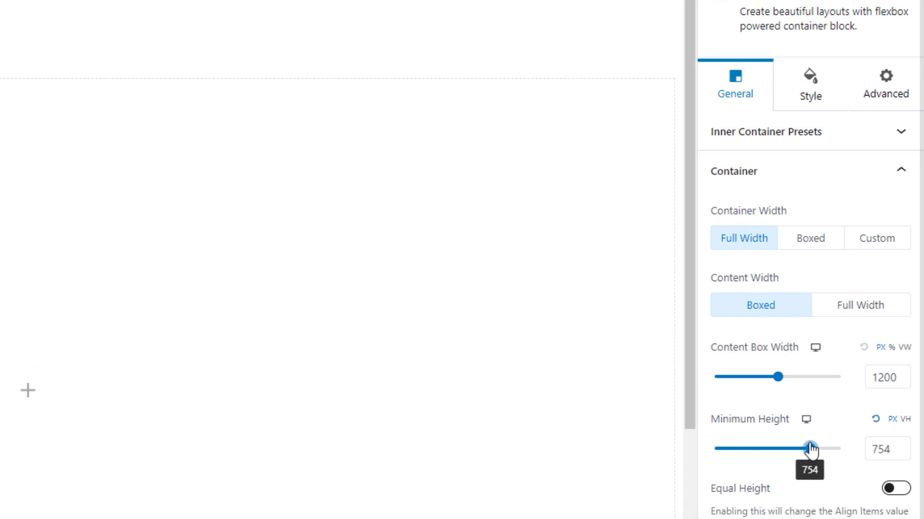
{"action": "left_click", "coordinate": [904, 453]}
{"action": "left_click", "coordinate": [904, 453]}
{"action": "left_click", "coordinate": [904, 453]}
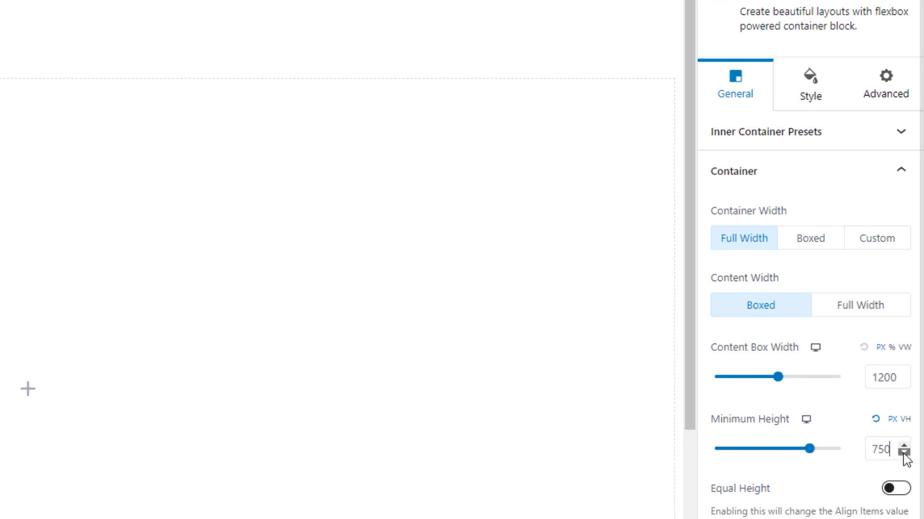
{"action": "left_click", "coordinate": [904, 453]}
{"action": "left_click", "coordinate": [812, 94]}
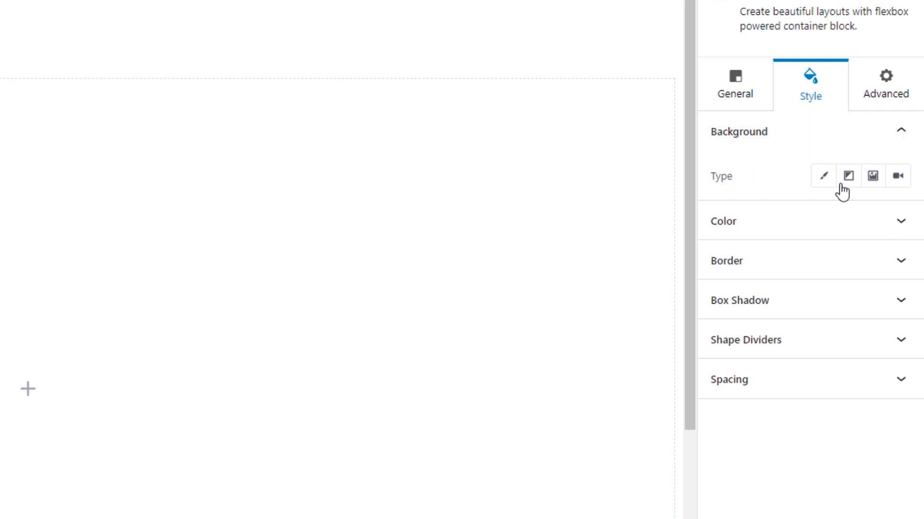
Step: Set the polynesia island photo as the container's background image, then update and view the page
{"action": "left_click", "coordinate": [877, 181]}
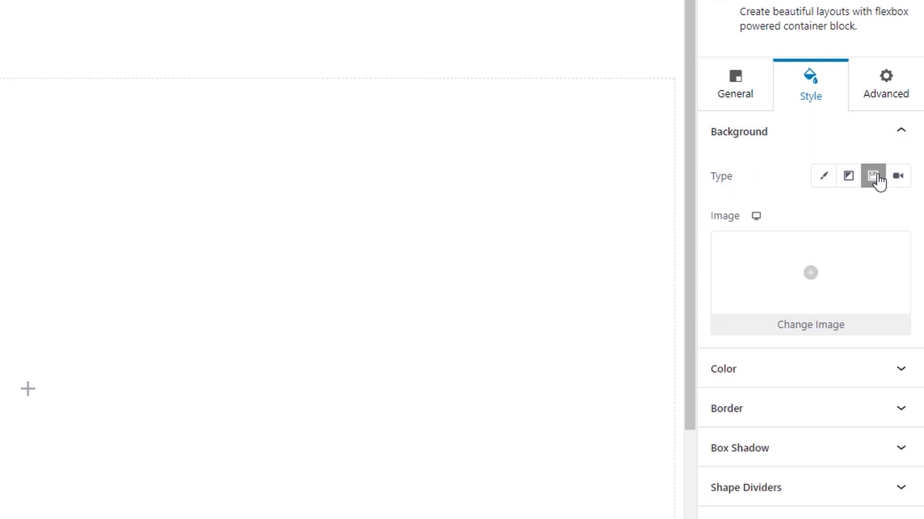
{"action": "left_click", "coordinate": [831, 278]}
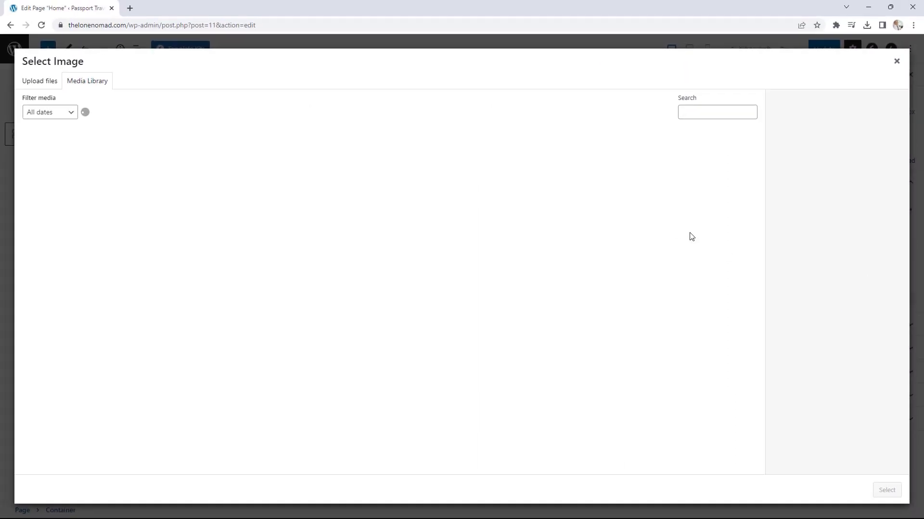
{"action": "left_click", "coordinate": [146, 183]}
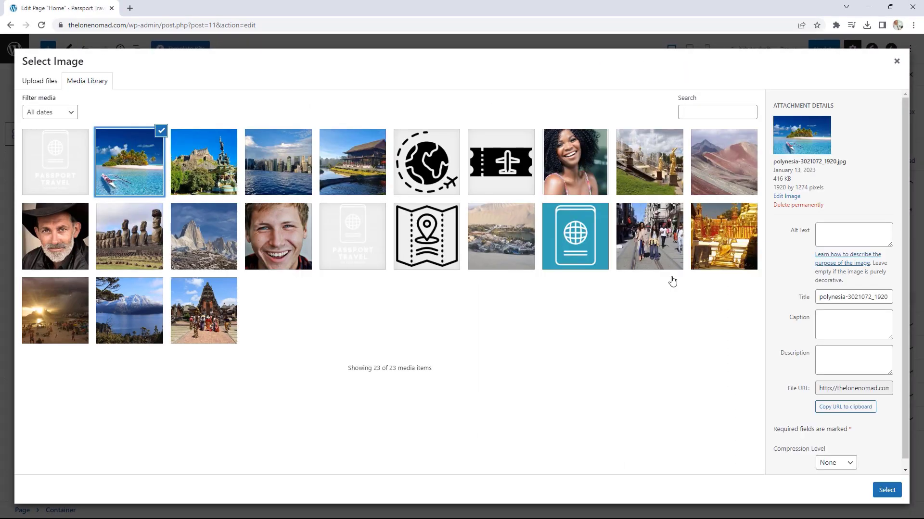
{"action": "left_click", "coordinate": [886, 490]}
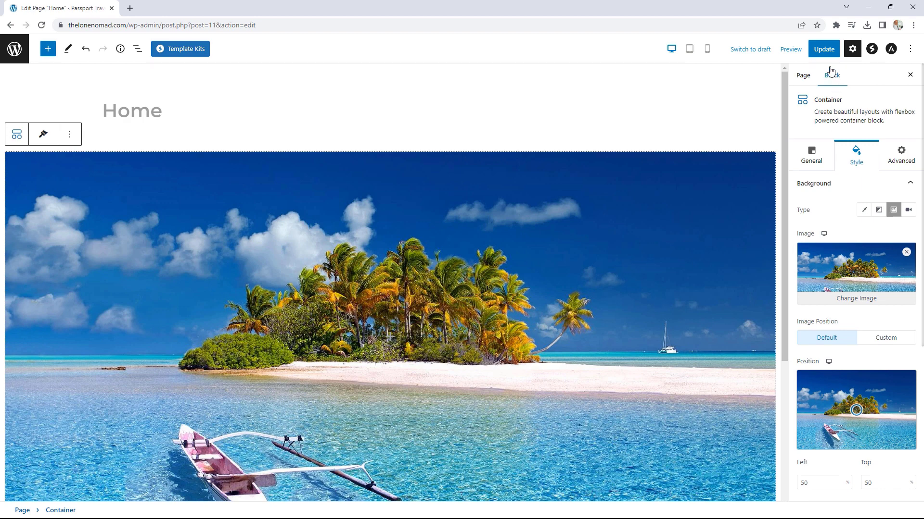
{"action": "left_click", "coordinate": [823, 52]}
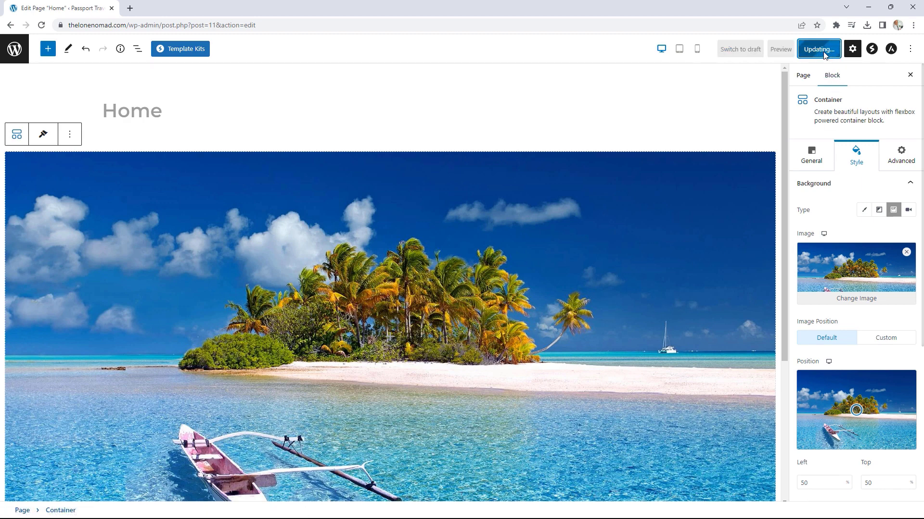
{"action": "left_click", "coordinate": [96, 488]}
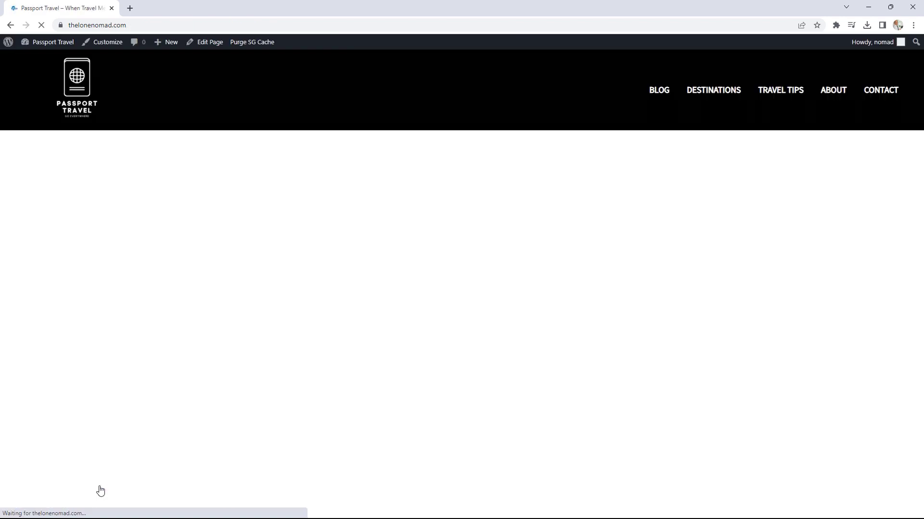
{"action": "scroll", "coordinate": [417, 343], "scroll_direction": "down", "scroll_amount": 1}
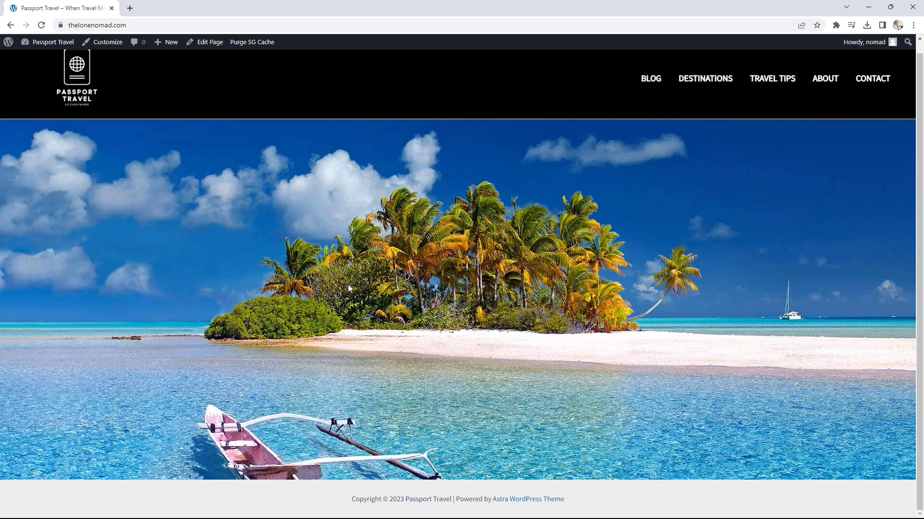
{"action": "left_click", "coordinate": [209, 44]}
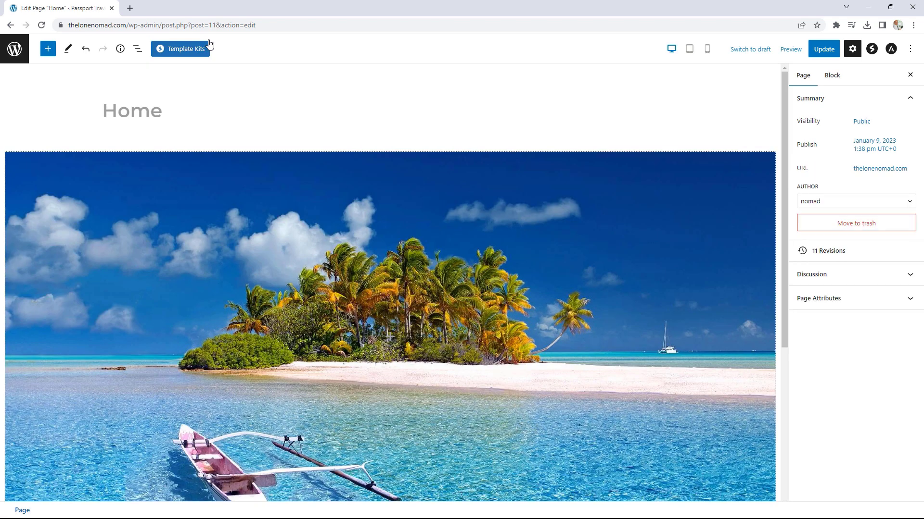
{"action": "scroll", "coordinate": [551, 308], "scroll_direction": "down", "scroll_amount": 1}
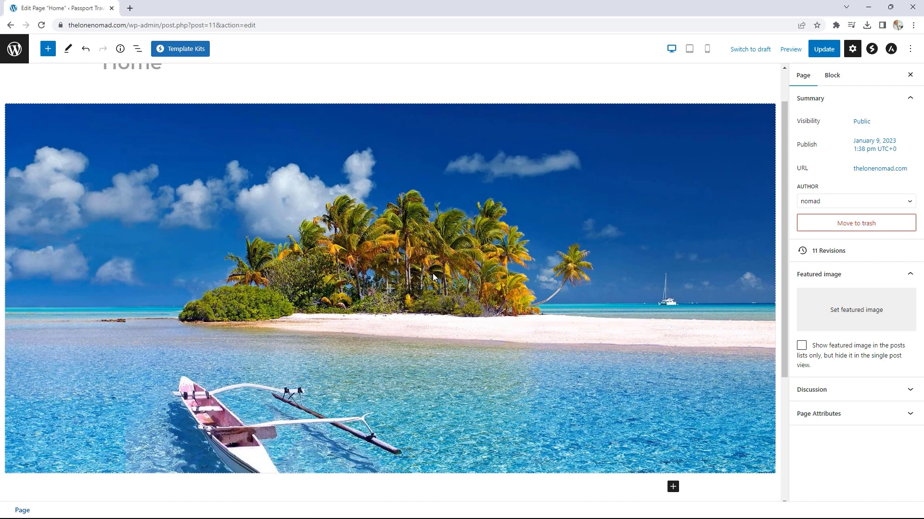
Step: Insert a Spectra Heading block inside the container and replace its text with 'WHERE TRAVEL MEETS'
{"action": "left_click", "coordinate": [392, 293]}
{"action": "left_click", "coordinate": [399, 457]}
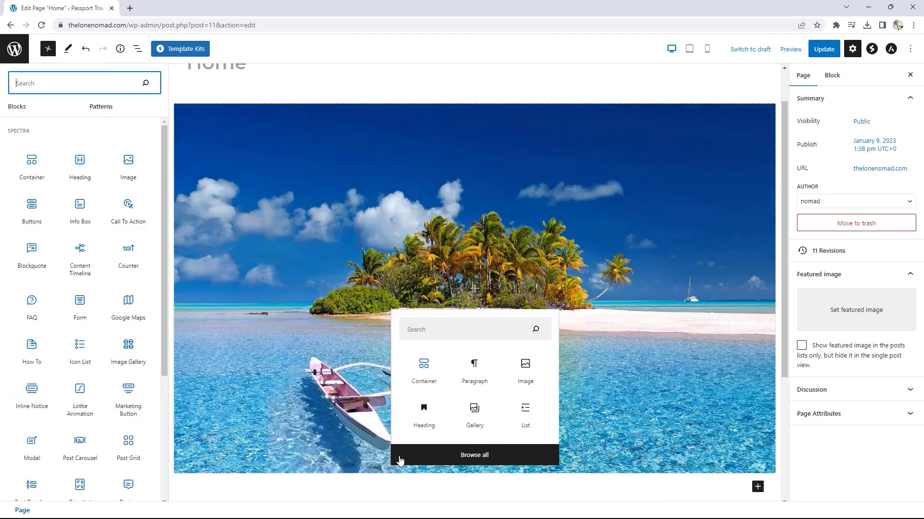
{"action": "left_click", "coordinate": [80, 163]}
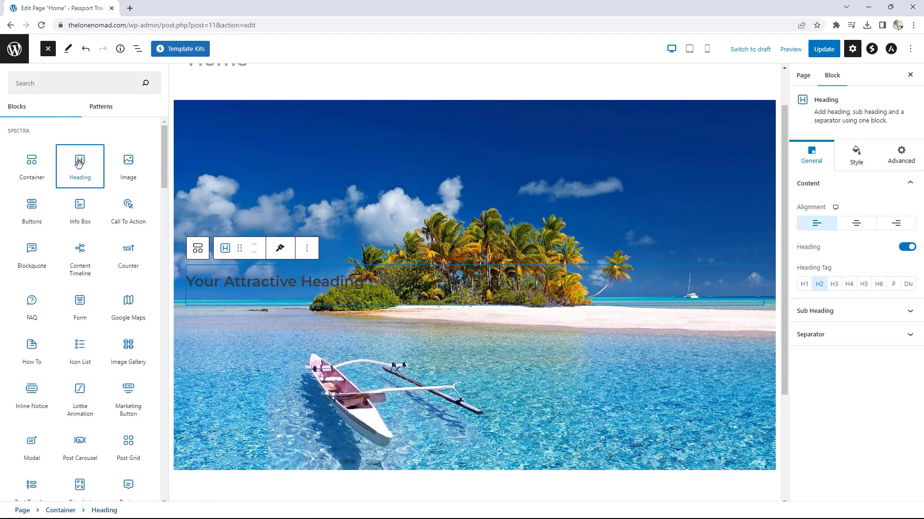
{"action": "left_click", "coordinate": [371, 283]}
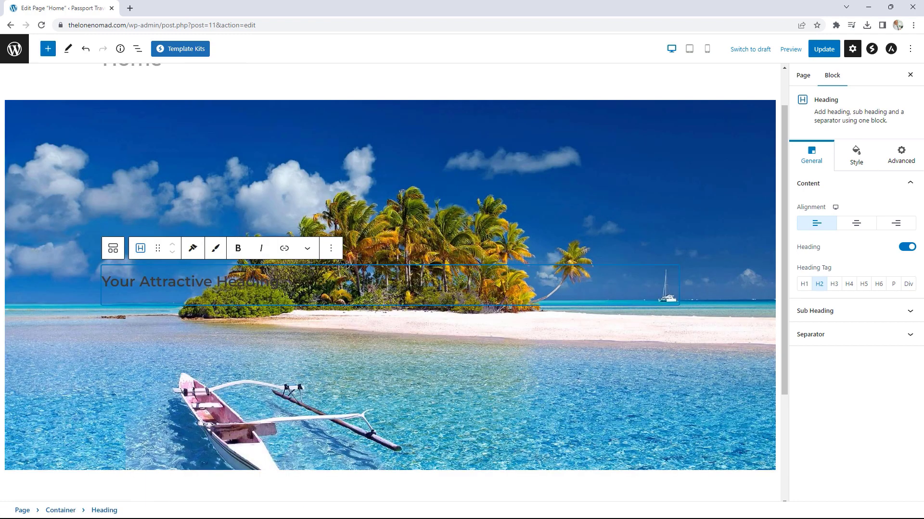
{"action": "triple_click", "coordinate": [273, 280]}
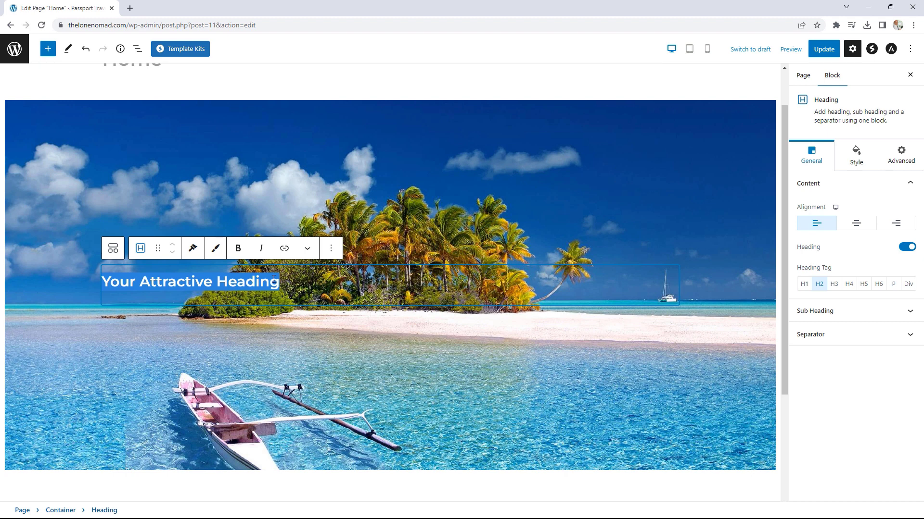
{"action": "type", "text": "WHERE TR"}
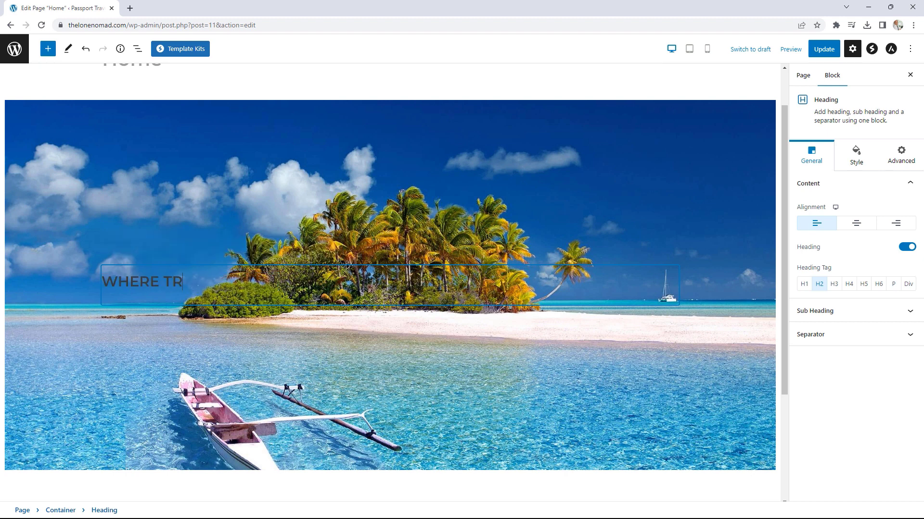
{"action": "type", "text": "AVEL MEETS ADVENTURE"}
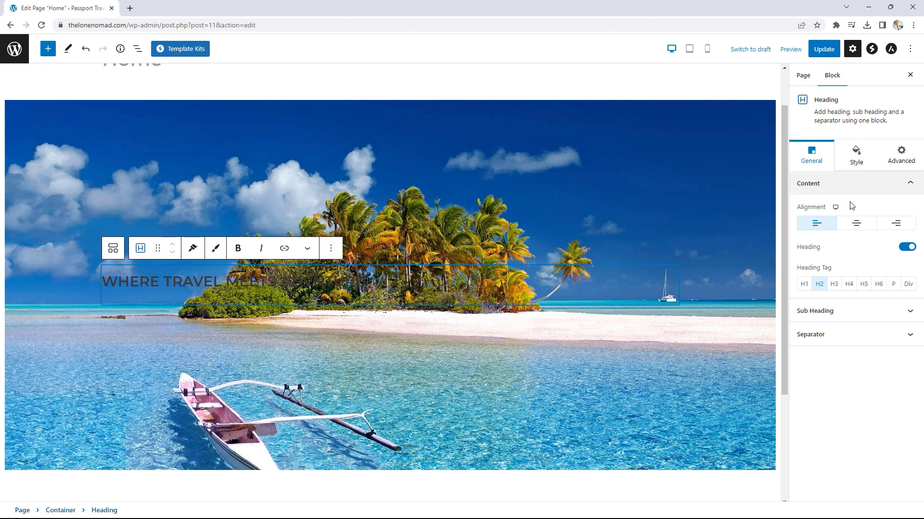
{"action": "left_click", "coordinate": [859, 159]}
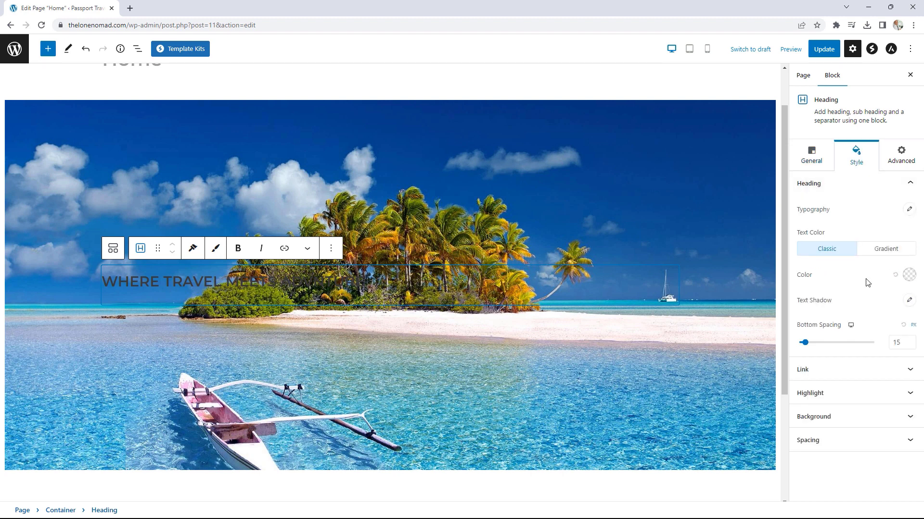
Step: Set the heading text colour to the white preset (#FFFFFF)
{"action": "left_click", "coordinate": [907, 276]}
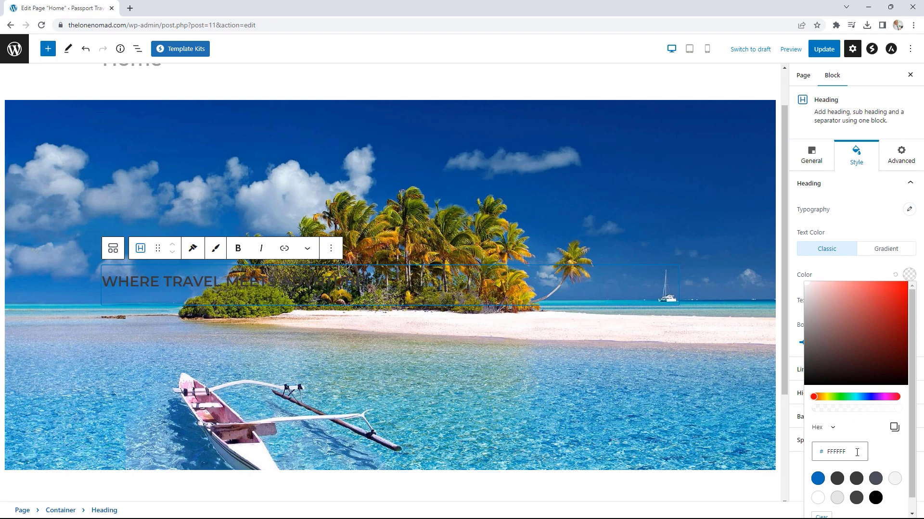
{"action": "left_click", "coordinate": [818, 498]}
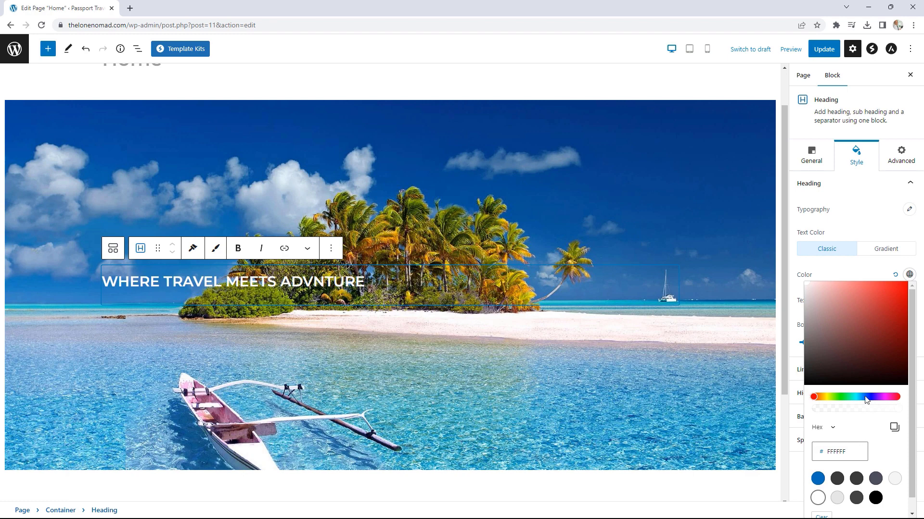
{"action": "left_click", "coordinate": [867, 275]}
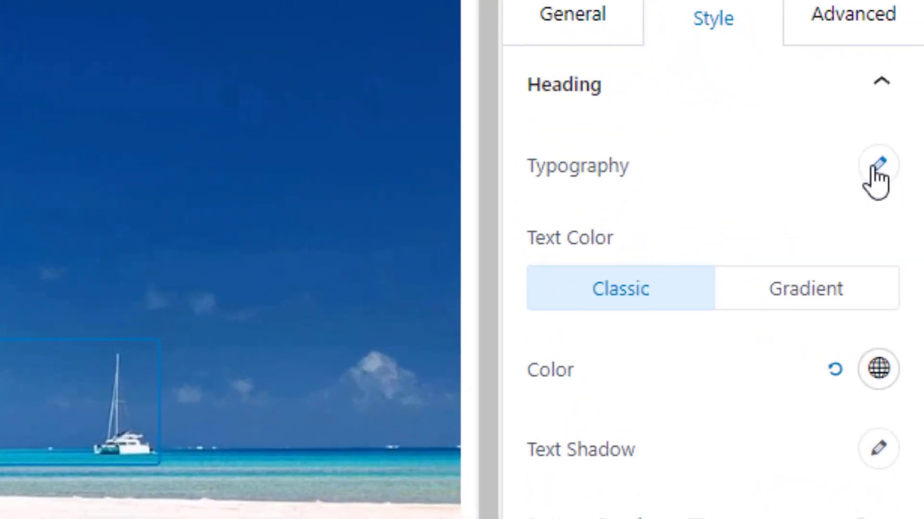
Step: Give the heading font size 100, weight 500 and italic style
{"action": "left_click", "coordinate": [872, 168]}
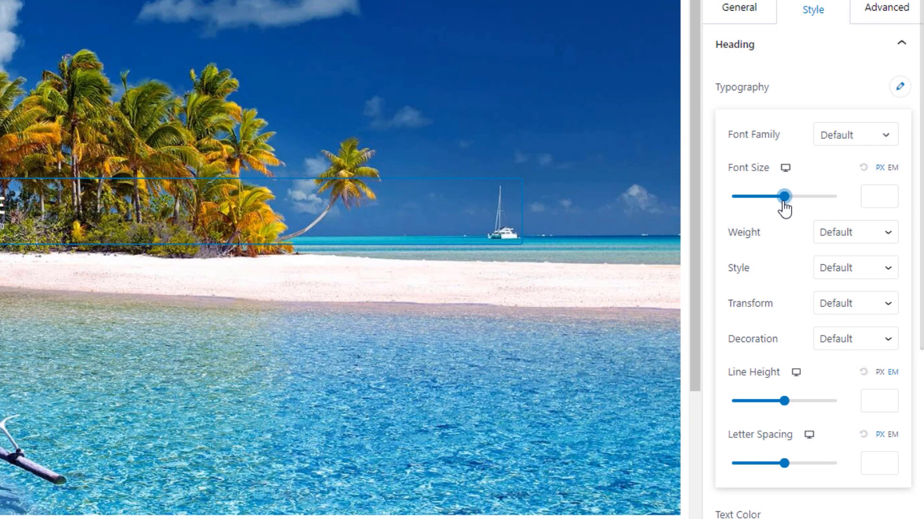
{"action": "left_click_drag", "start_coordinate": [784, 204], "coordinate": [794, 210]}
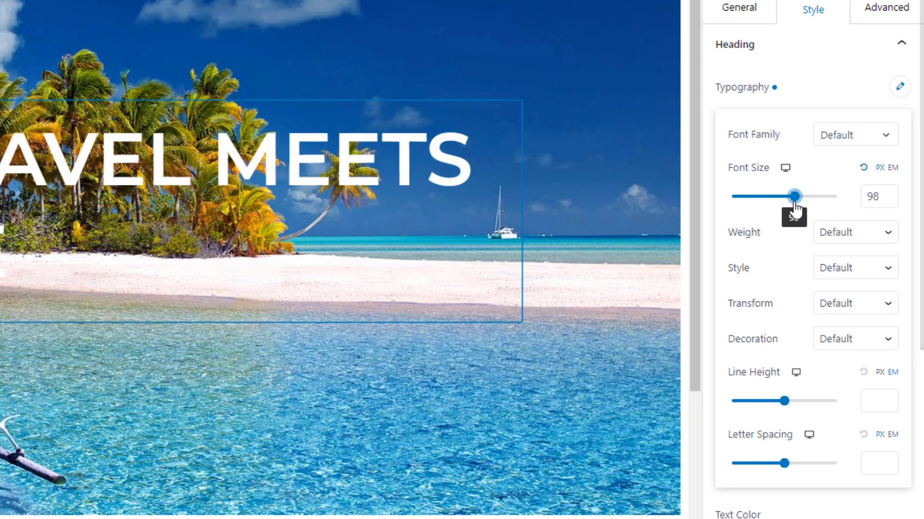
{"action": "left_click", "coordinate": [892, 191]}
{"action": "left_click", "coordinate": [892, 192]}
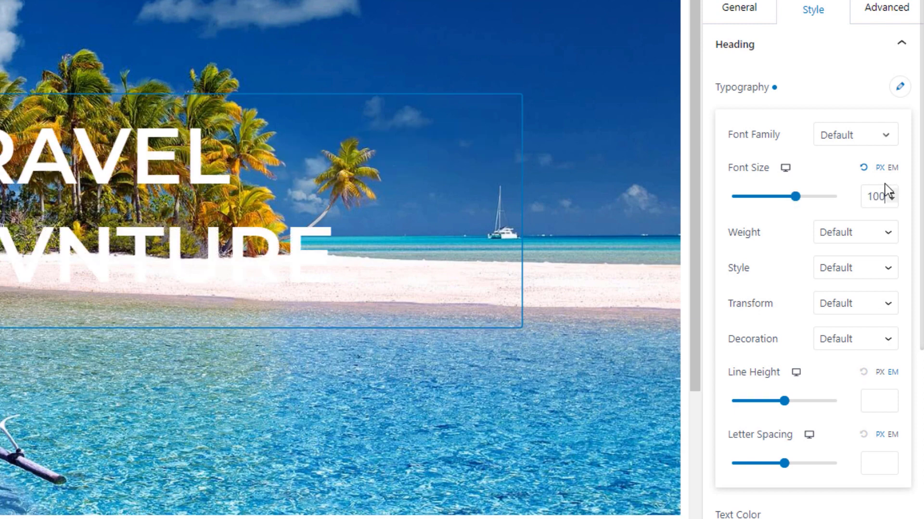
{"action": "left_click", "coordinate": [833, 236]}
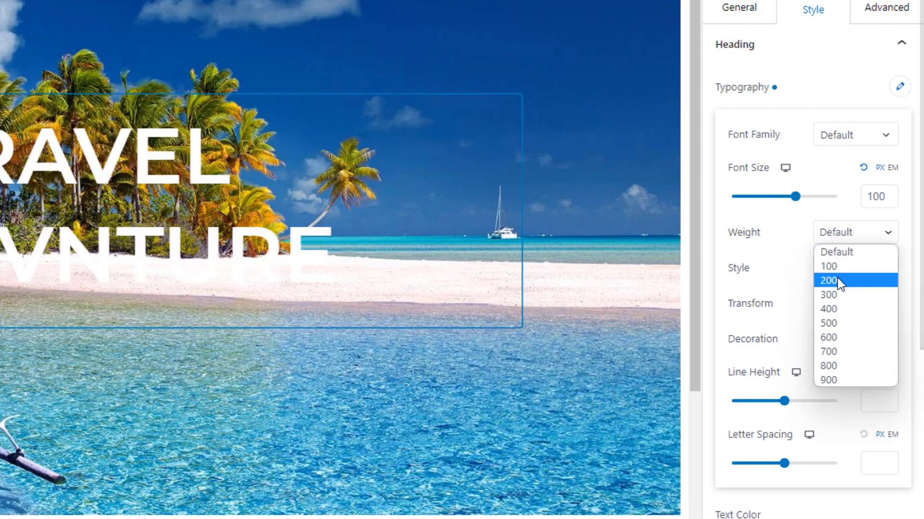
{"action": "left_click", "coordinate": [836, 323]}
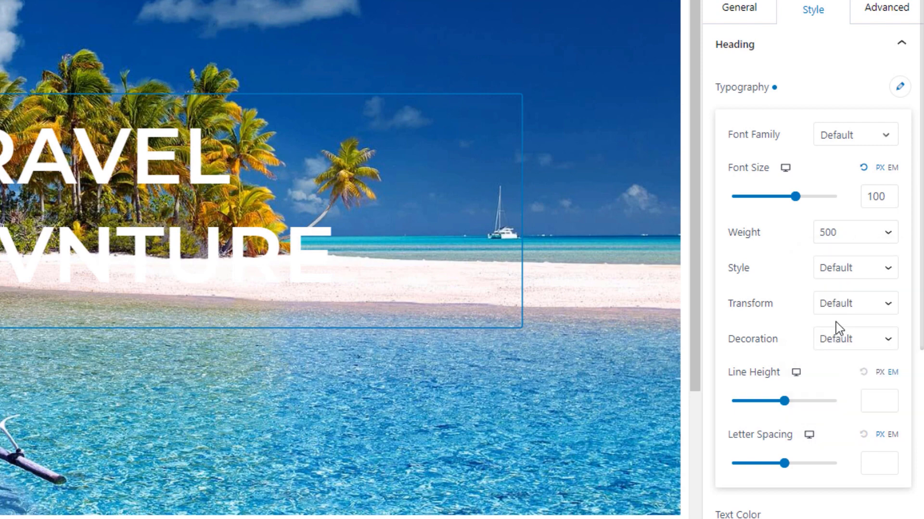
{"action": "left_click", "coordinate": [846, 282]}
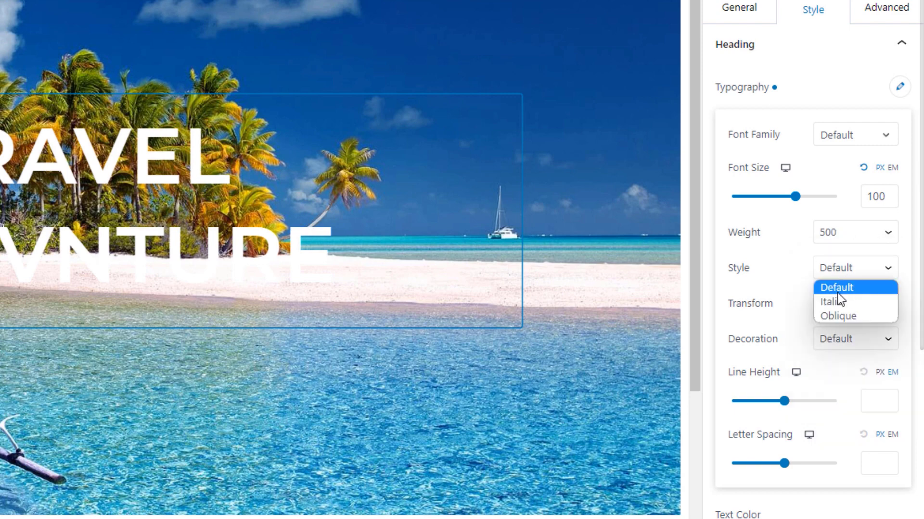
{"action": "left_click", "coordinate": [837, 301]}
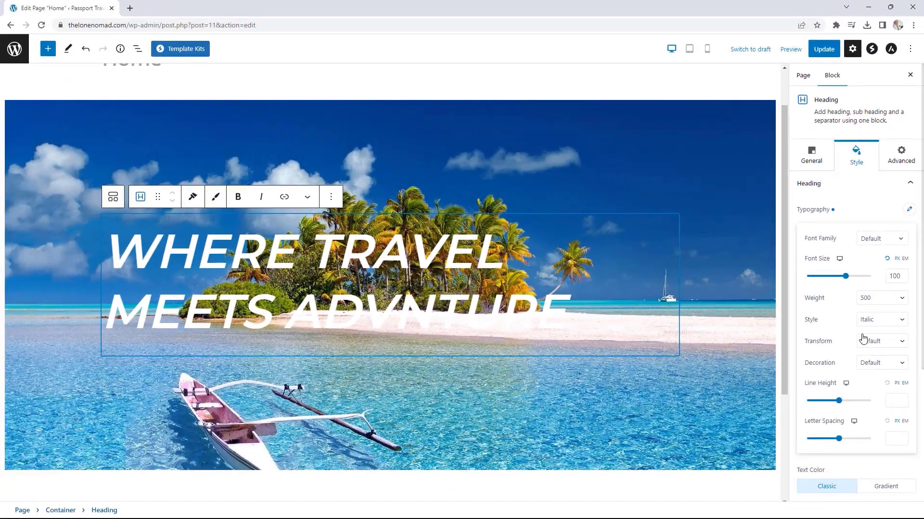
Step: Centre the heading and insert the missing E so it reads 'WHERE TRAVEL MEETS ADVENTURE'
{"action": "left_click", "coordinate": [821, 164]}
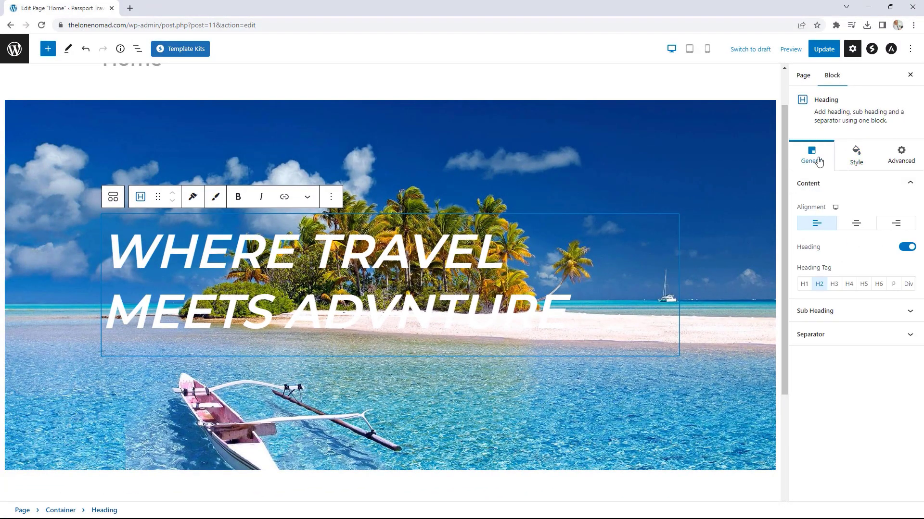
{"action": "left_click", "coordinate": [855, 229]}
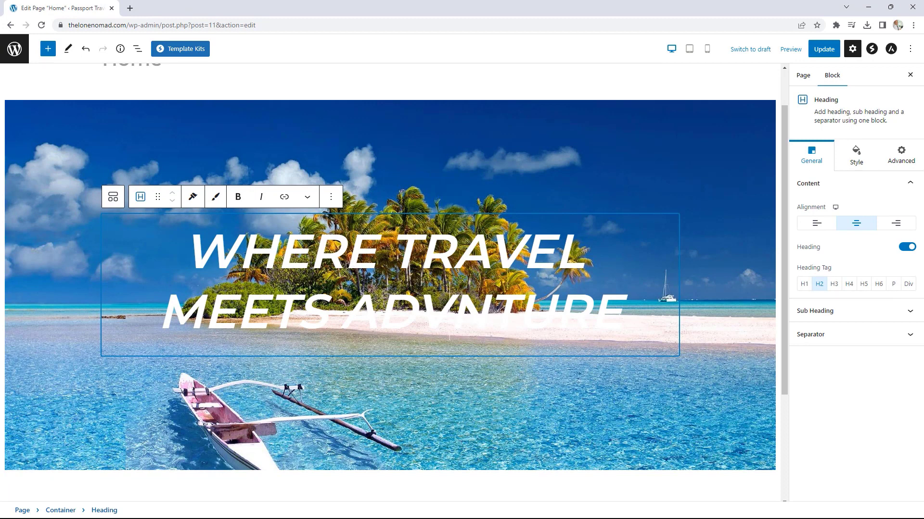
{"action": "type", "text": "e"}
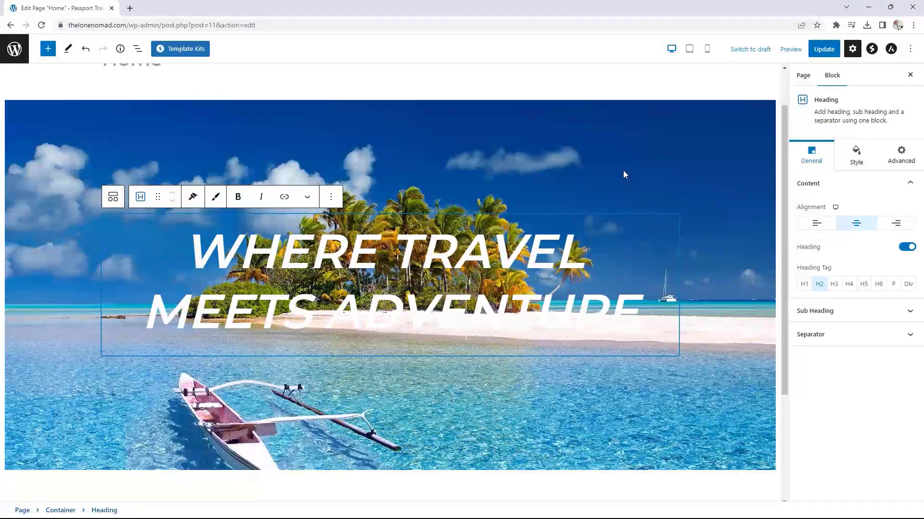
Step: Add a Classic overlay with colour 26202075 to the hero container's background
{"action": "left_click", "coordinate": [469, 111]}
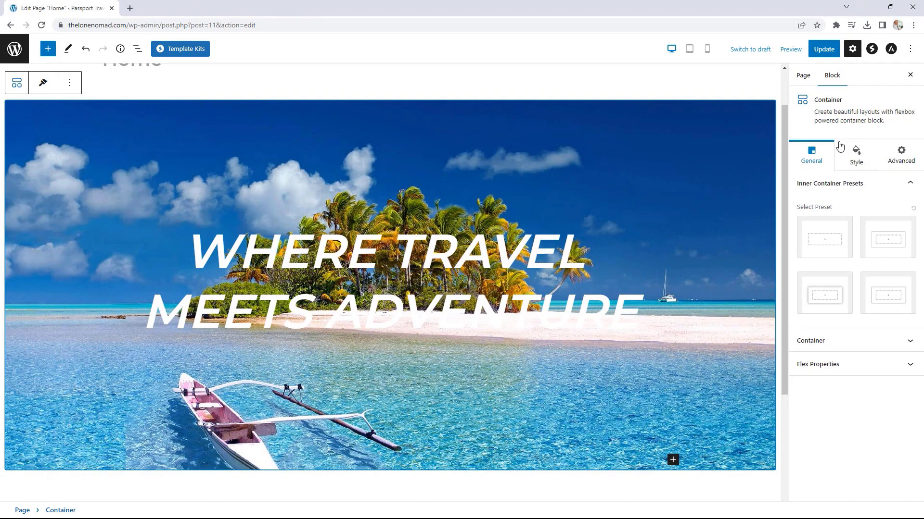
{"action": "left_click", "coordinate": [856, 156]}
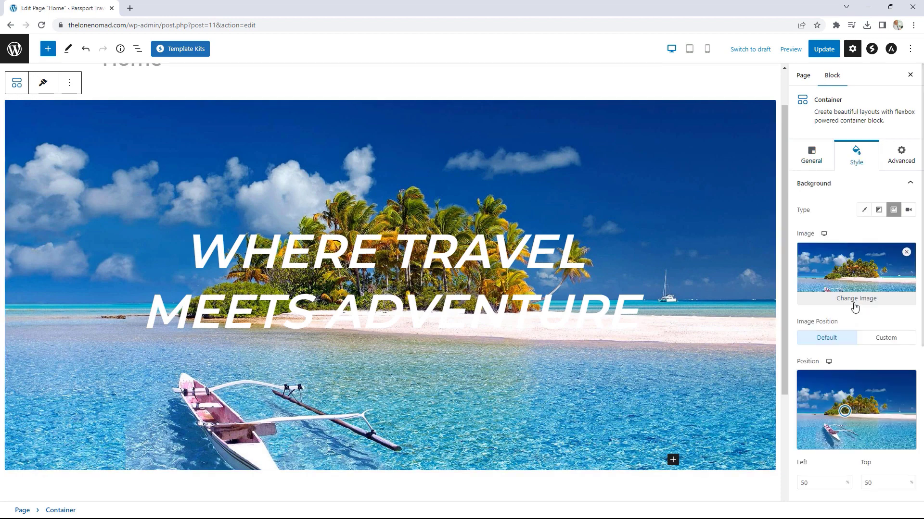
{"action": "scroll", "coordinate": [870, 276], "scroll_direction": "down", "scroll_amount": 4}
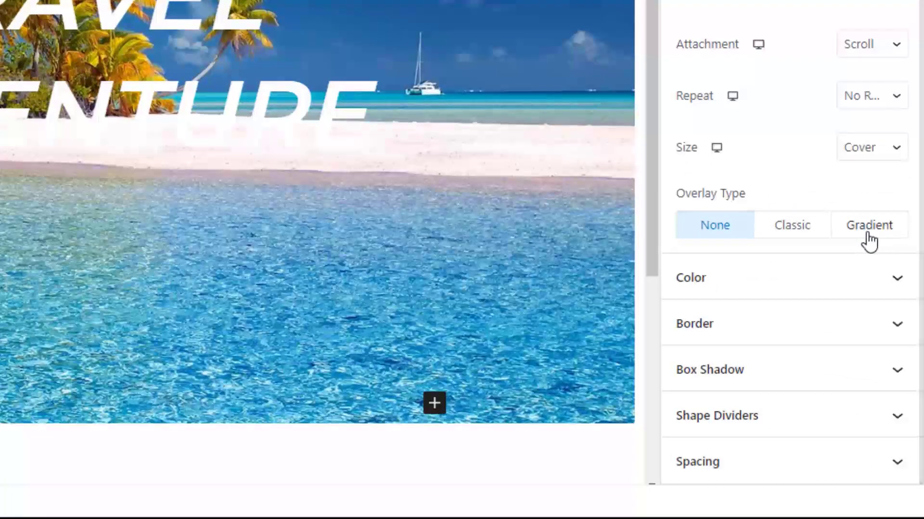
{"action": "left_click", "coordinate": [804, 234]}
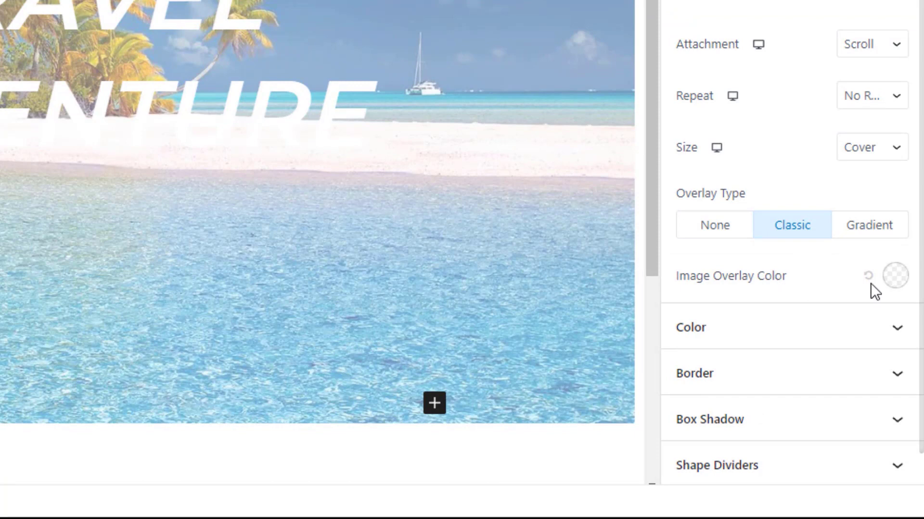
{"action": "left_click", "coordinate": [895, 280]}
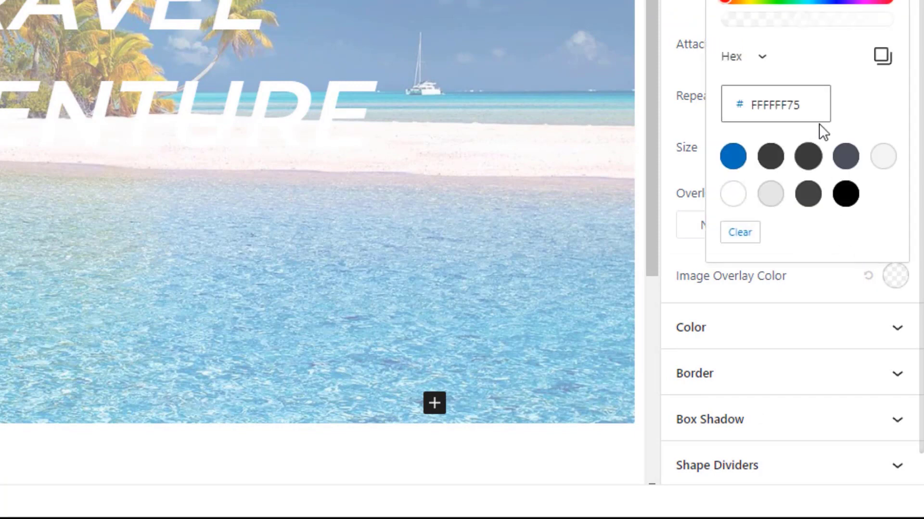
{"action": "left_click_drag", "start_coordinate": [809, 109], "coordinate": [752, 109]}
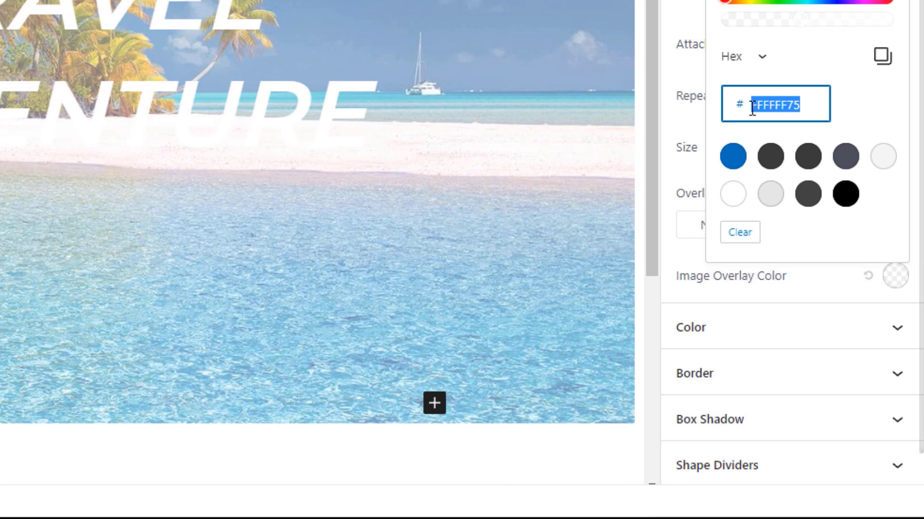
{"action": "type", "text": "26"}
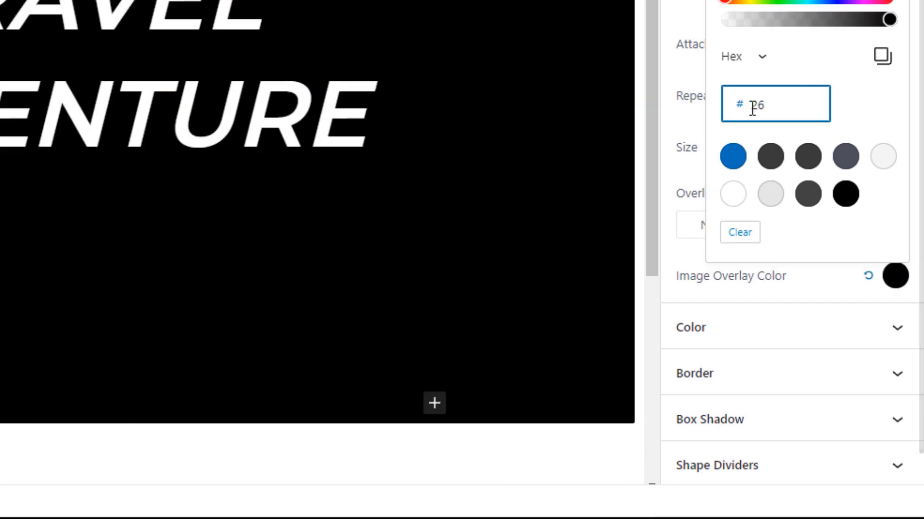
{"action": "type", "text": "2020"}
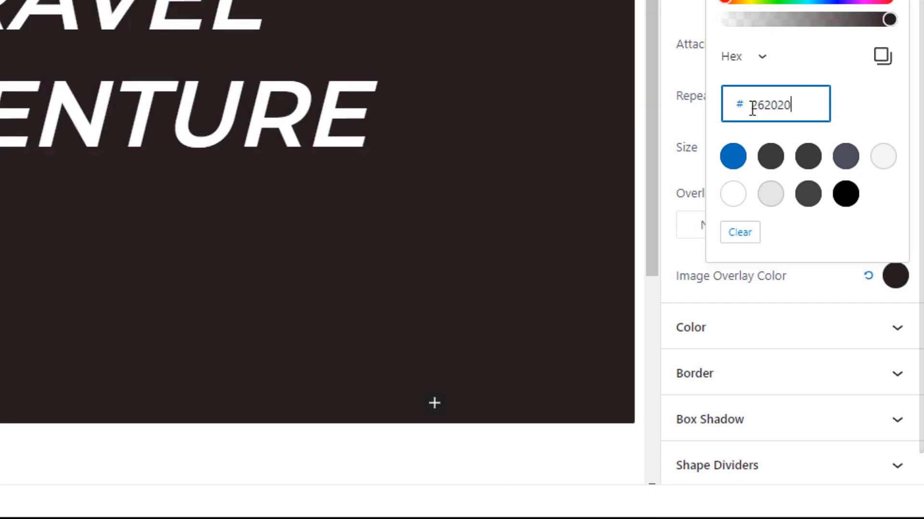
{"action": "type", "text": "7"}
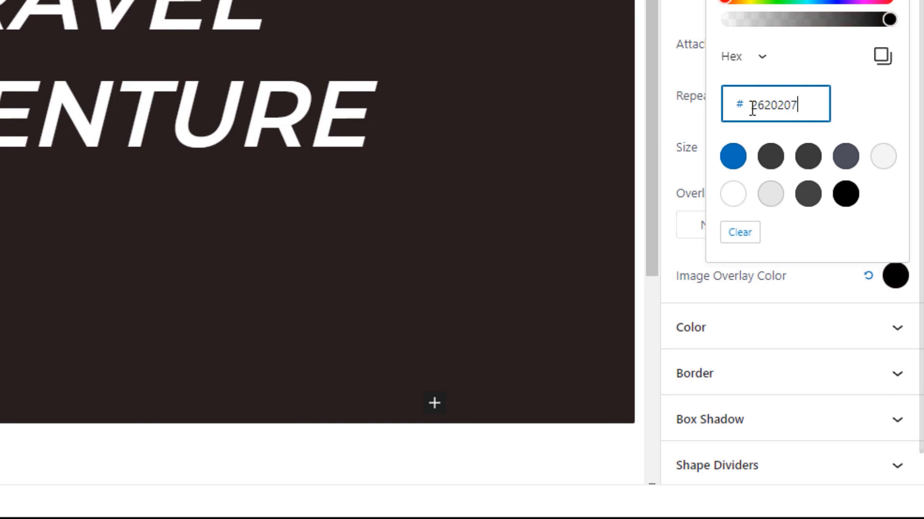
{"action": "type", "text": "5"}
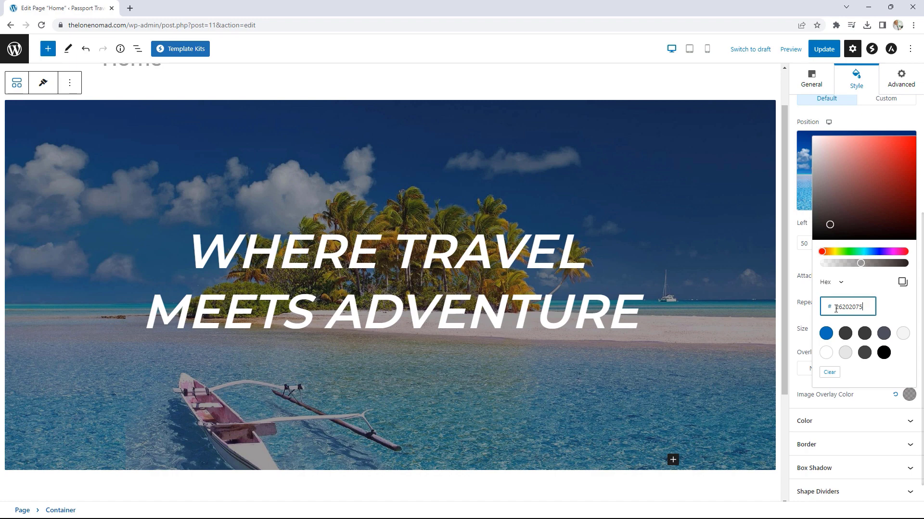
{"action": "left_click", "coordinate": [802, 290]}
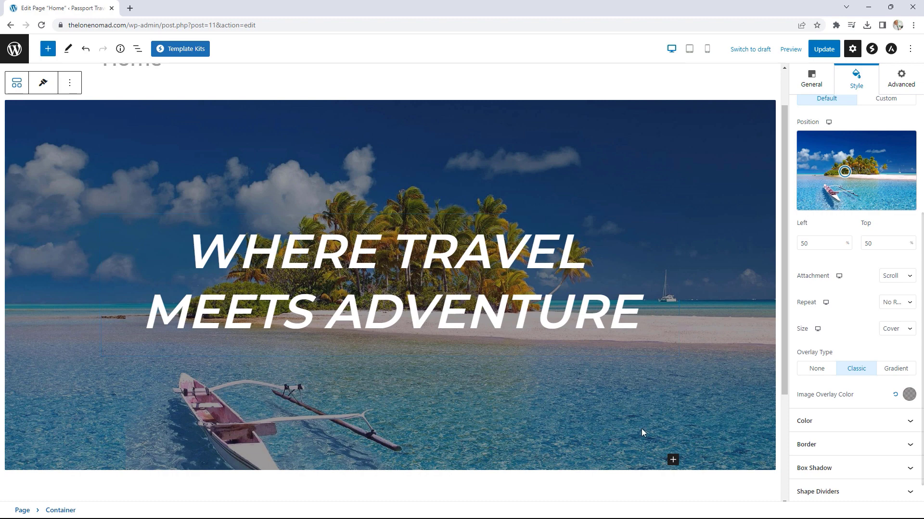
Step: Insert a Spectra Buttons block in the hero and label the first button 'VIEW THE BLOG'
{"action": "left_click", "coordinate": [673, 457]}
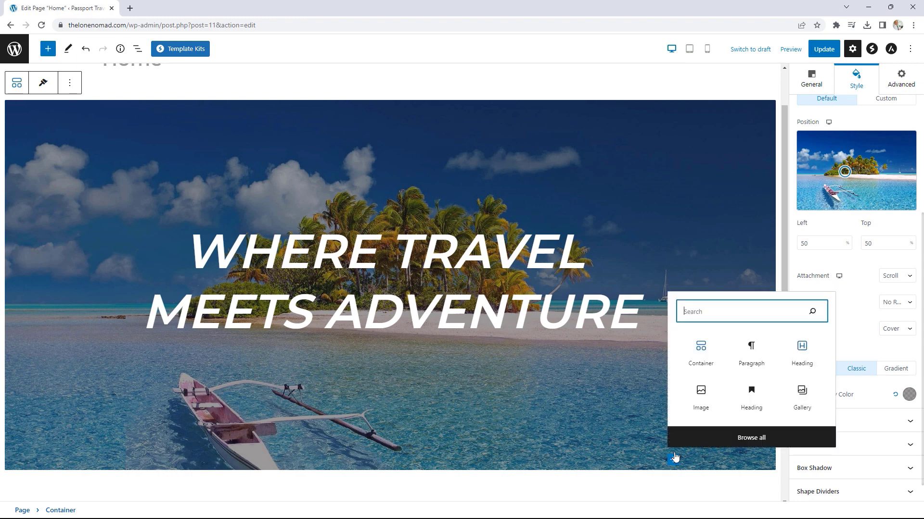
{"action": "left_click", "coordinate": [758, 437]}
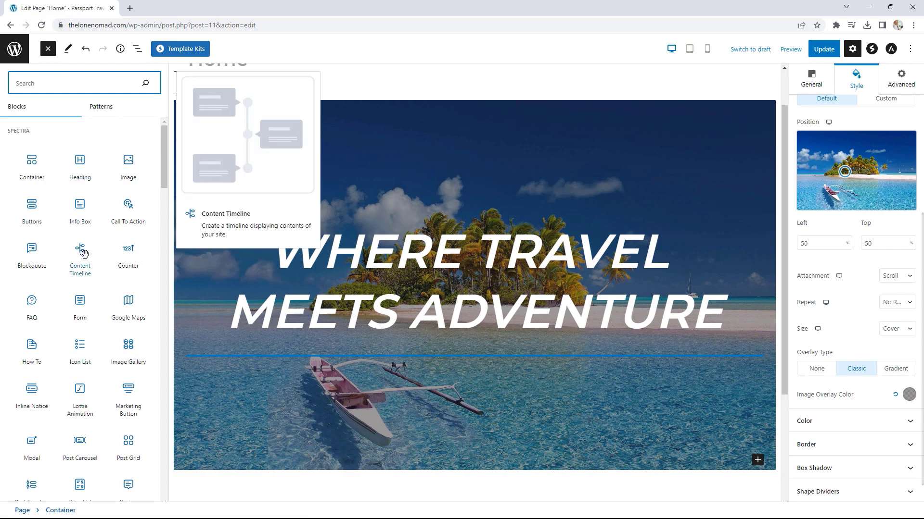
{"action": "left_click", "coordinate": [32, 208]}
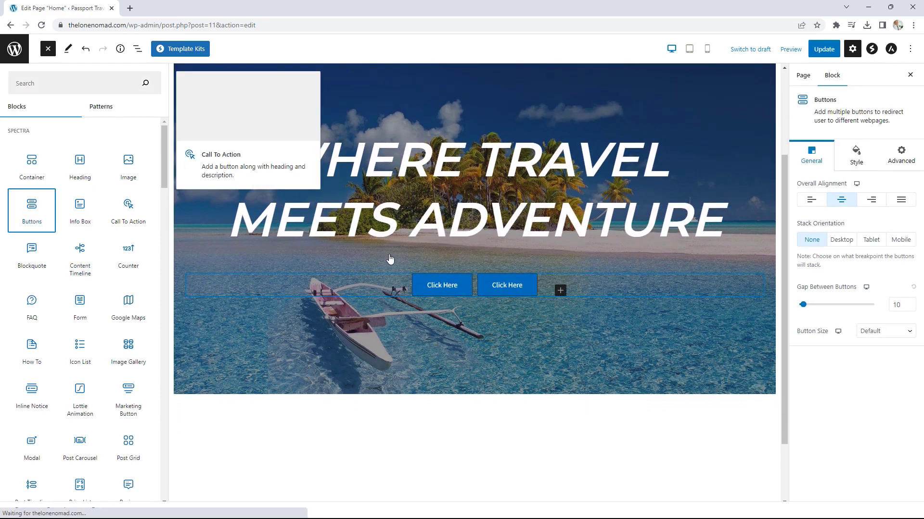
{"action": "left_click", "coordinate": [443, 288]}
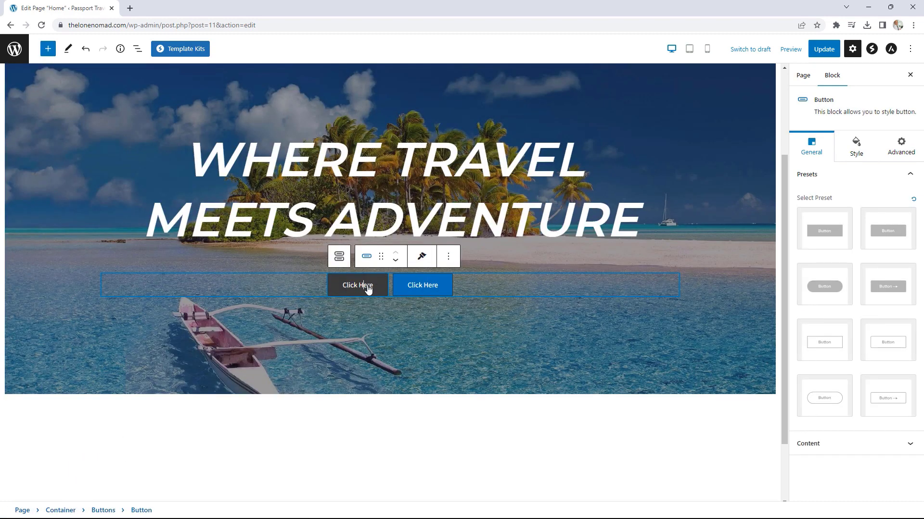
{"action": "left_click_drag", "start_coordinate": [373, 289], "coordinate": [343, 288]}
{"action": "type", "text": "view"}
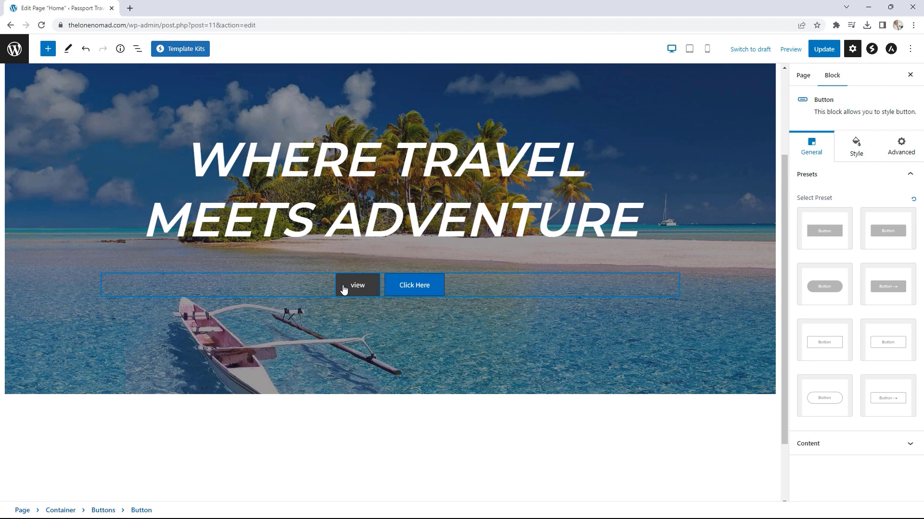
{"action": "key", "text": "BackSpace"}
{"action": "key", "text": "BackSpace"}
{"action": "key", "text": "BackSpace"}
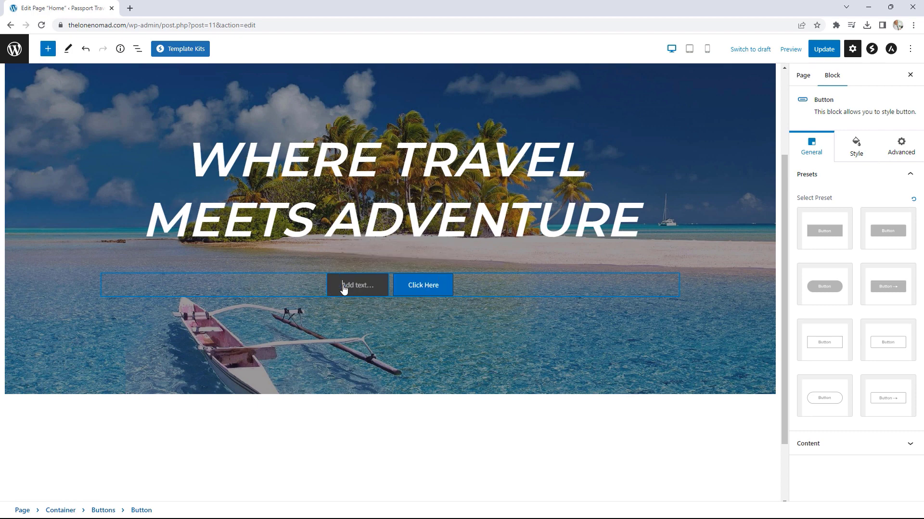
{"action": "type", "text": "VIEW THE BLOG"}
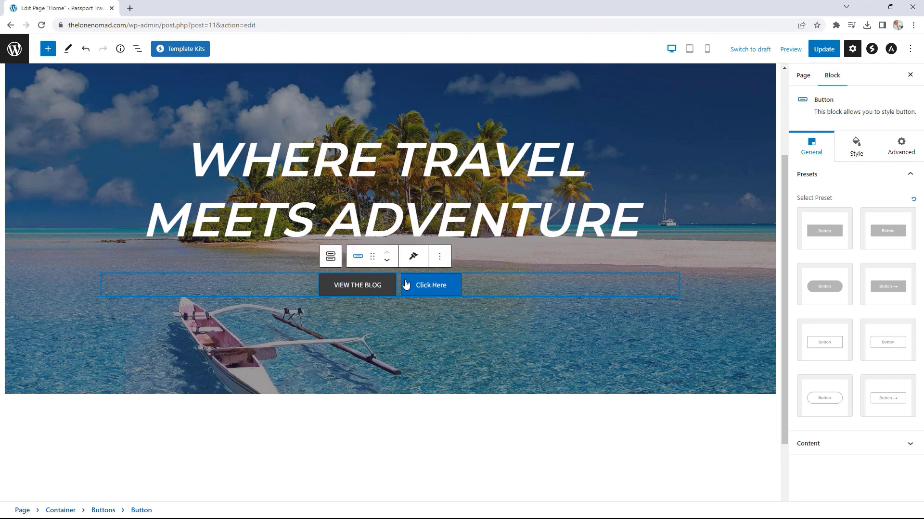
Step: Label the second button 'CONTACT US'
{"action": "left_click", "coordinate": [428, 285]}
{"action": "triple_click", "coordinate": [428, 286]}
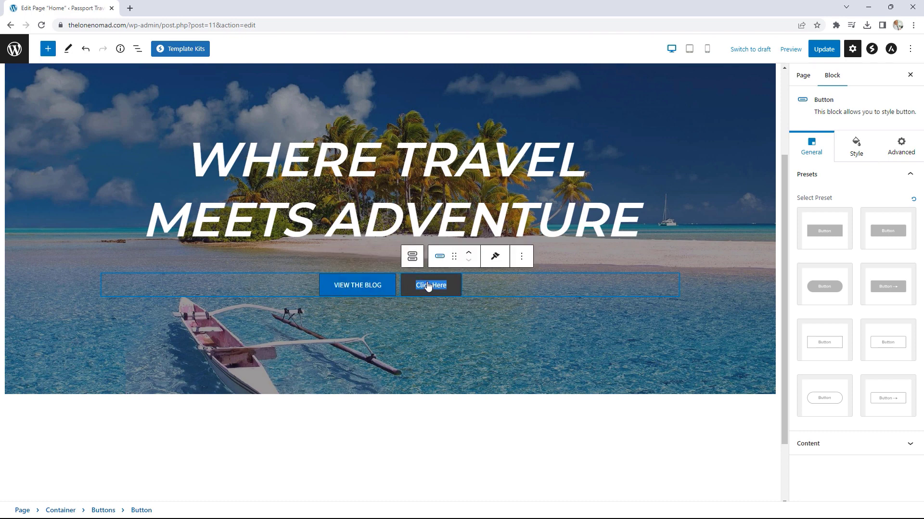
{"action": "type", "text": "CONTACT US"}
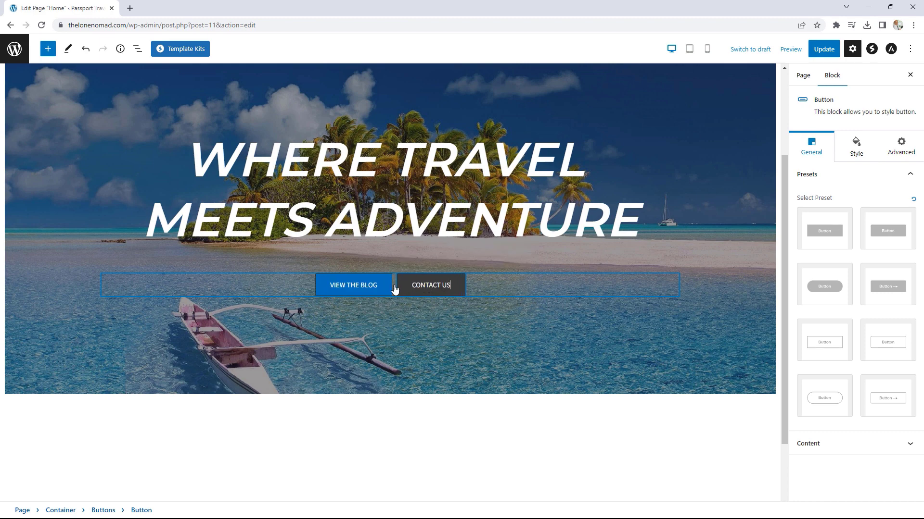
{"action": "left_click", "coordinate": [362, 290]}
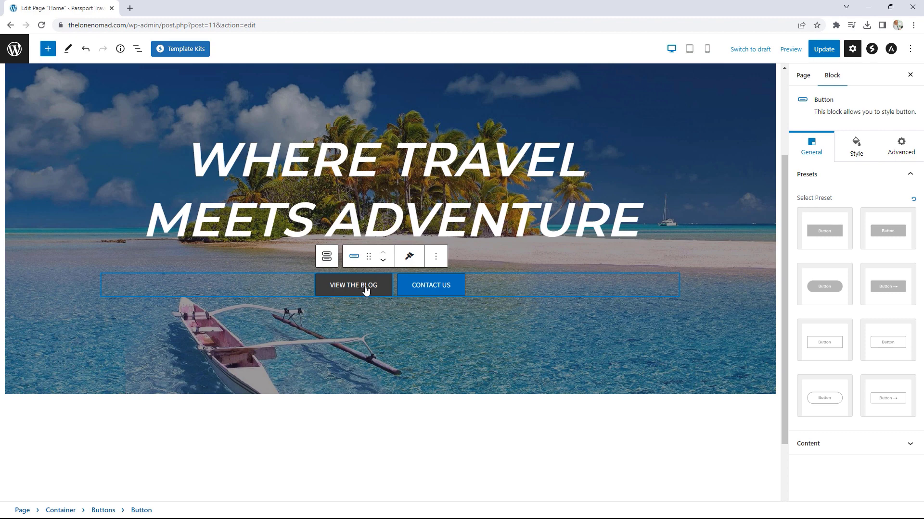
Step: Enlarge the VIEW THE BLOG label's font size in the button's typography settings
{"action": "left_click", "coordinate": [860, 154]}
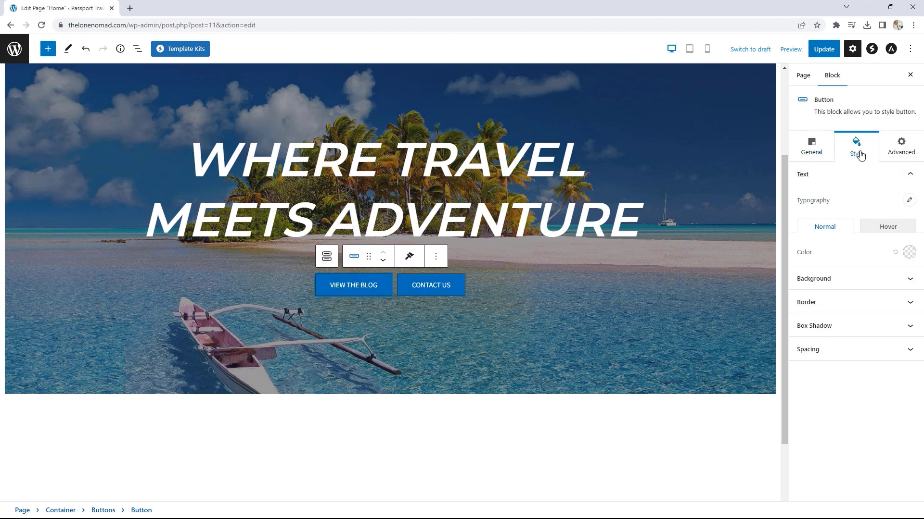
{"action": "left_click", "coordinate": [909, 202]}
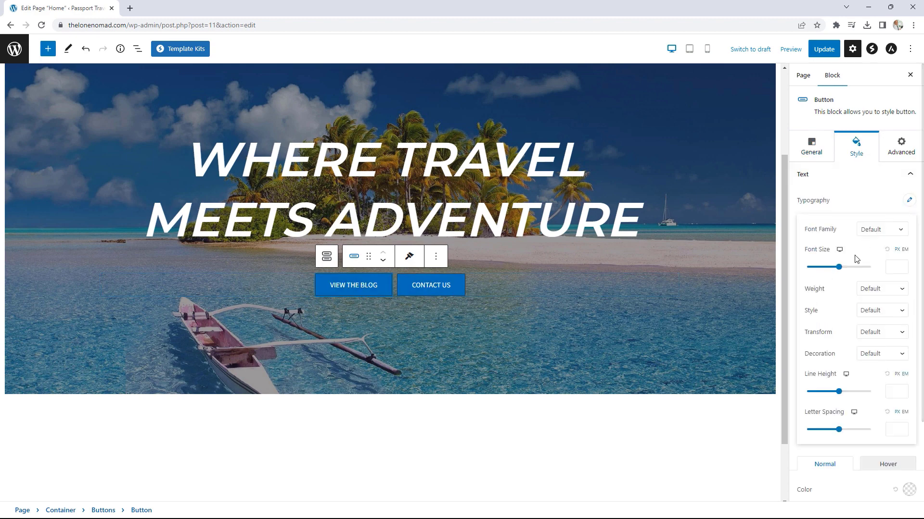
{"action": "left_click", "coordinate": [904, 269]}
{"action": "left_click", "coordinate": [904, 265]}
{"action": "left_click", "coordinate": [903, 266]}
{"action": "left_click", "coordinate": [903, 266]}
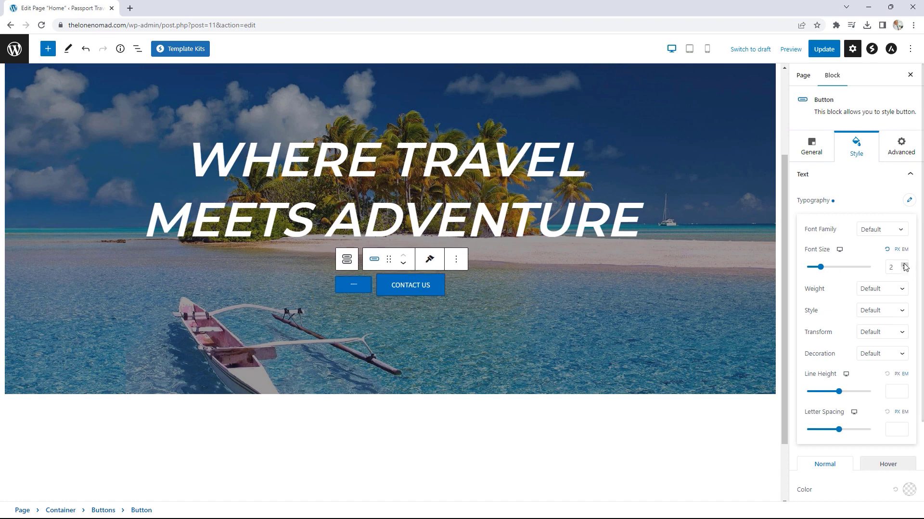
{"action": "left_click", "coordinate": [903, 264]}
{"action": "left_click", "coordinate": [904, 265]}
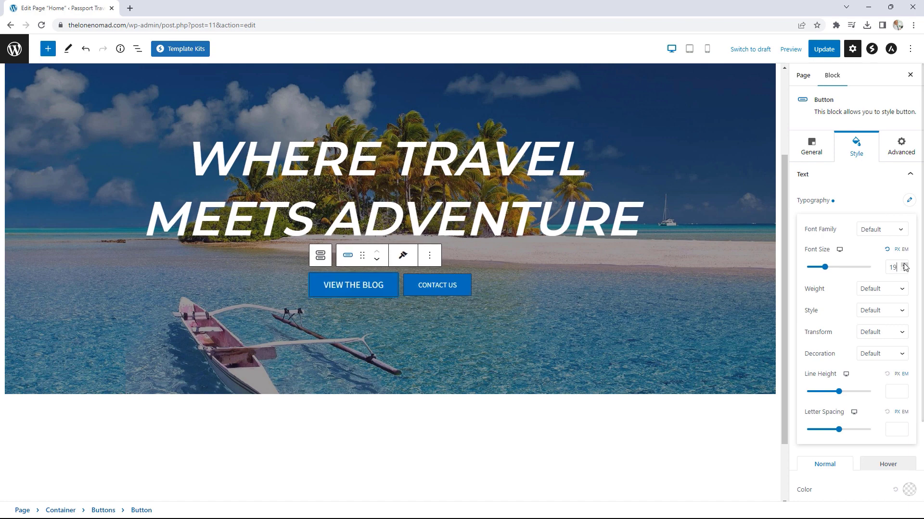
Step: Set the CONTACT US button's label font size to 18 px
{"action": "left_click", "coordinate": [446, 287]}
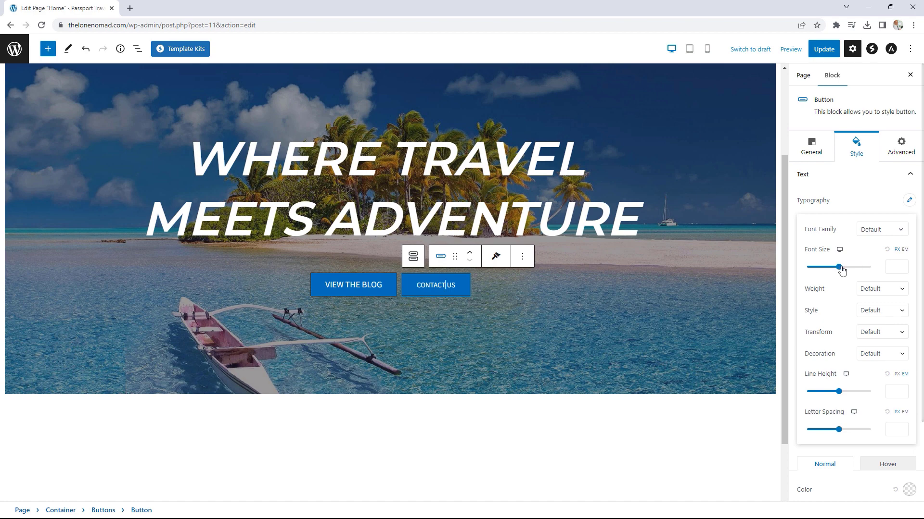
{"action": "left_click", "coordinate": [889, 265]}
{"action": "type", "text": "18"}
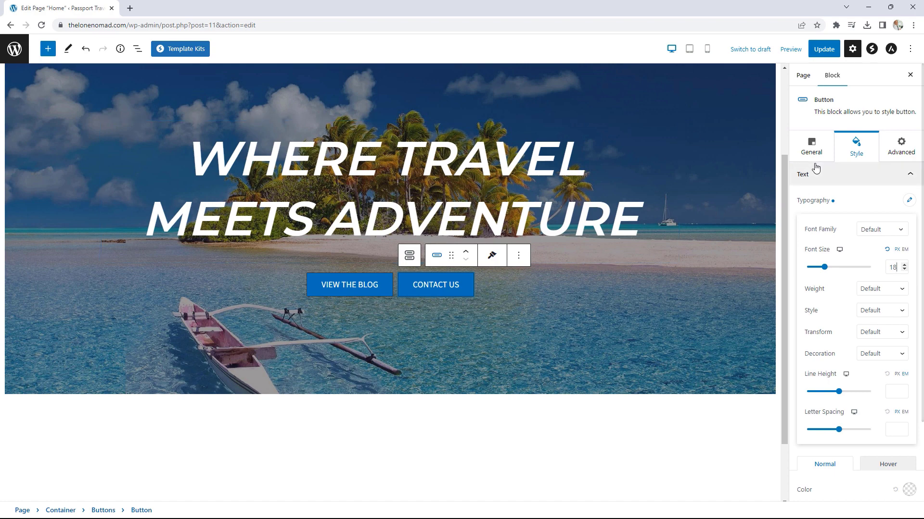
{"action": "left_click", "coordinate": [365, 287]}
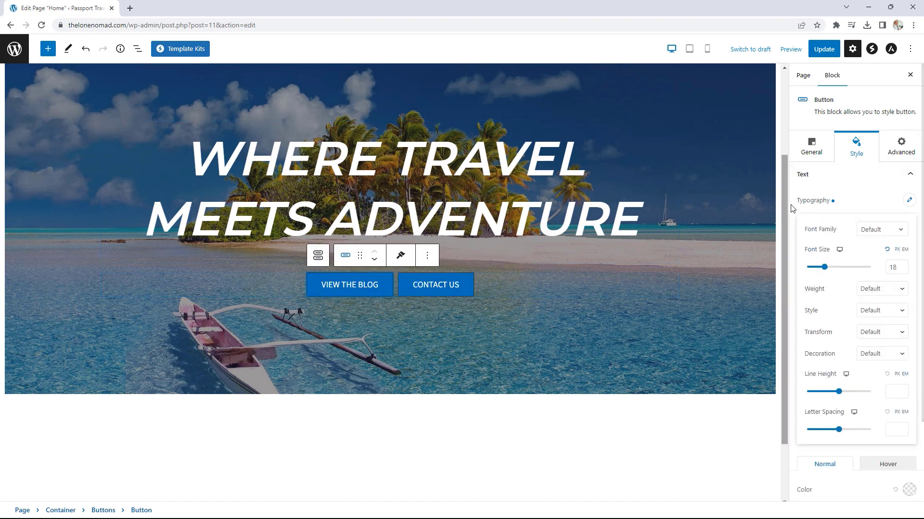
{"action": "left_click", "coordinate": [812, 149]}
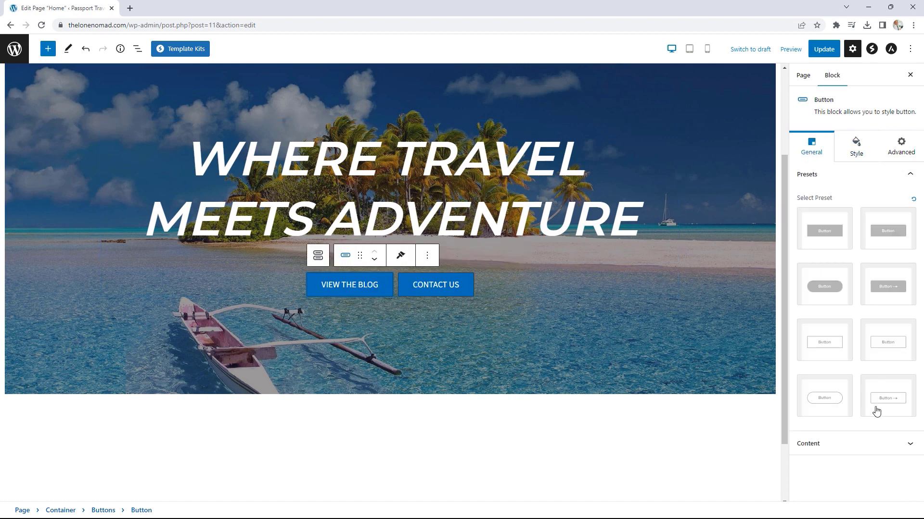
Step: Link the VIEW THE BLOG button to /blog and save the page
{"action": "left_click", "coordinate": [859, 450]}
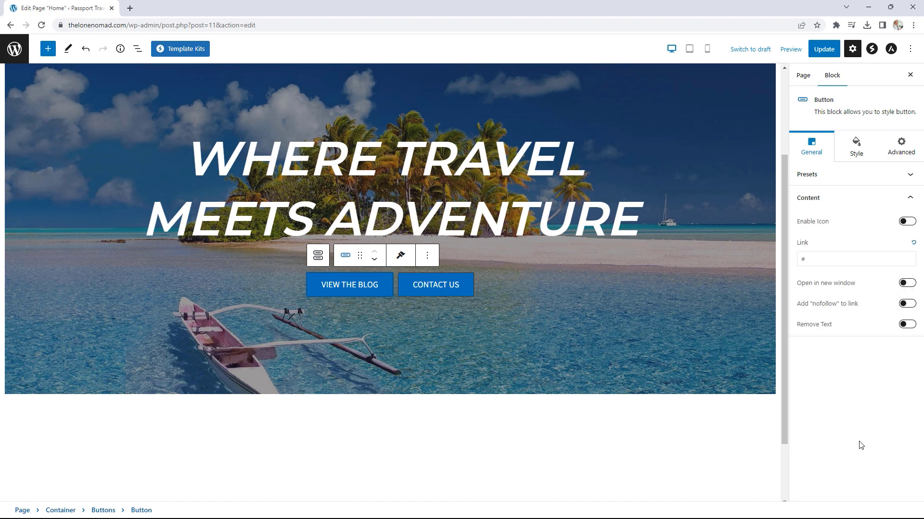
{"action": "double_click", "coordinate": [799, 259]}
{"action": "type", "text": "/blog"}
{"action": "key", "text": "ctrl+s"}
Step: Try an arrow icon on VIEW THE BLOG, then remove it again
{"action": "left_click", "coordinate": [908, 224]}
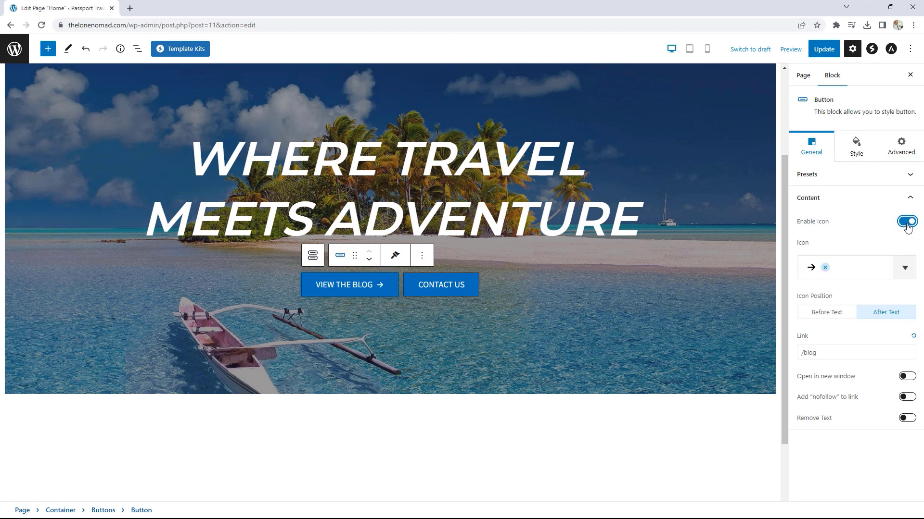
{"action": "left_click", "coordinate": [844, 272]}
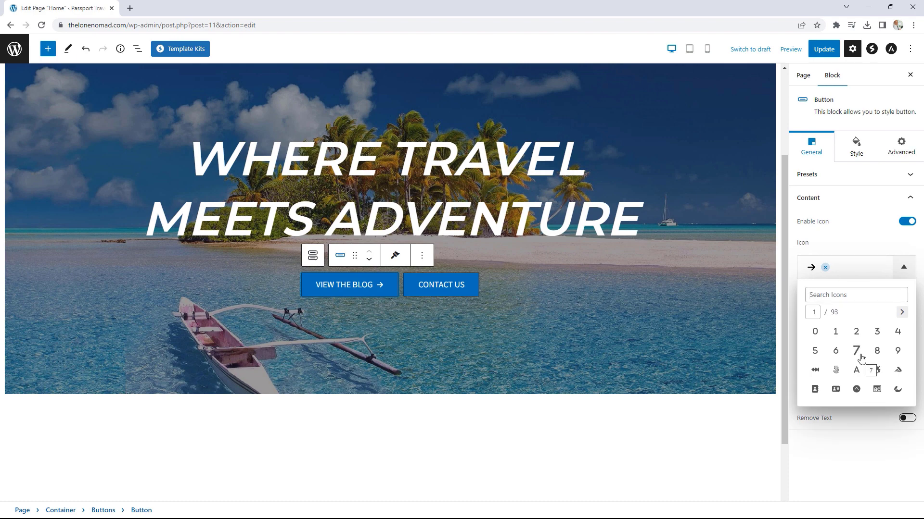
{"action": "left_click", "coordinate": [864, 238]}
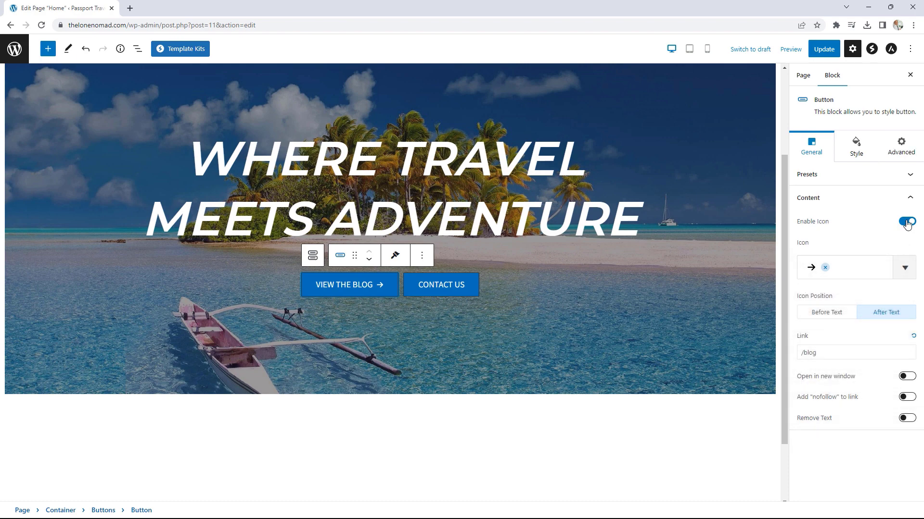
{"action": "left_click", "coordinate": [907, 222]}
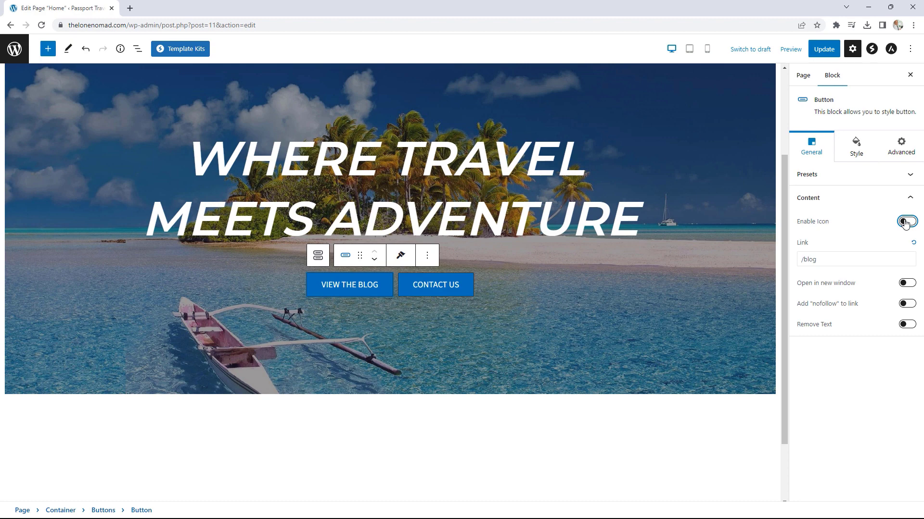
Step: Link the CONTACT US button to /contact-us, update the page and view it live
{"action": "left_click", "coordinate": [429, 286]}
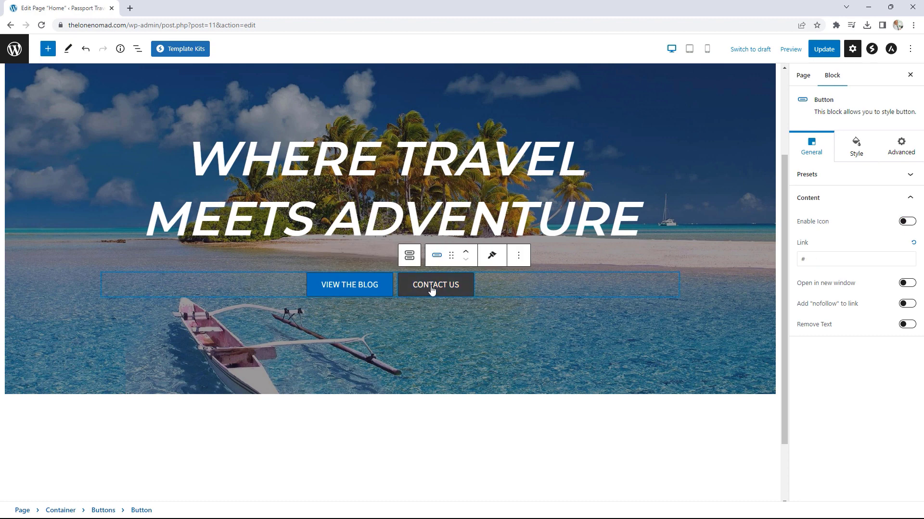
{"action": "double_click", "coordinate": [801, 259]}
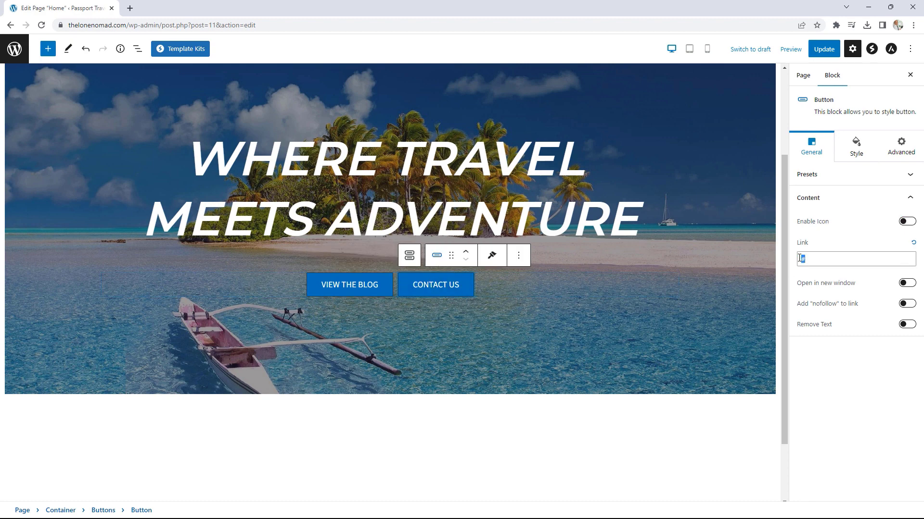
{"action": "type", "text": "/contact-us"}
{"action": "left_click", "coordinate": [817, 54]}
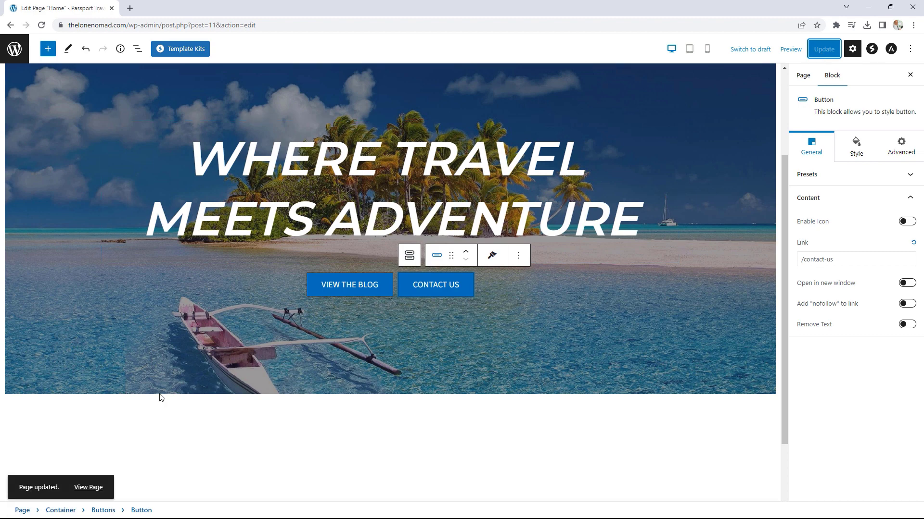
{"action": "left_click", "coordinate": [93, 488]}
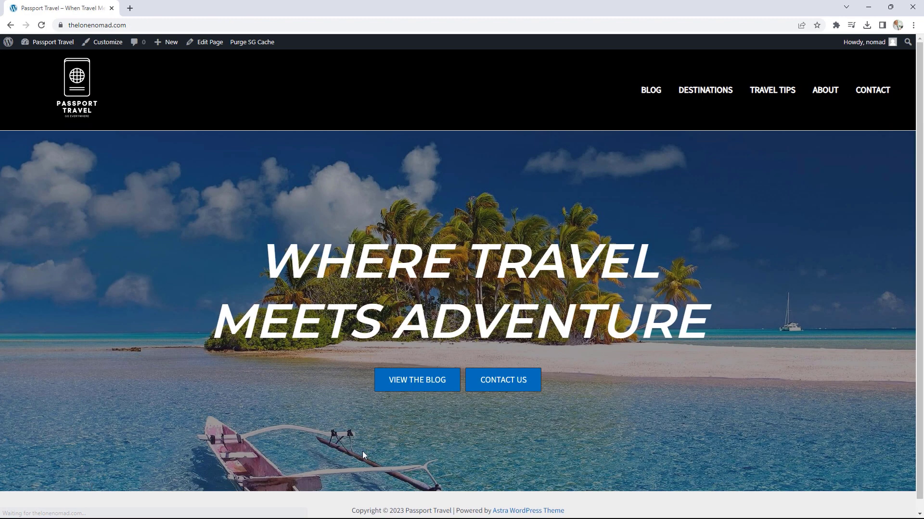
{"action": "scroll", "coordinate": [698, 305], "scroll_direction": "down", "scroll_amount": 1}
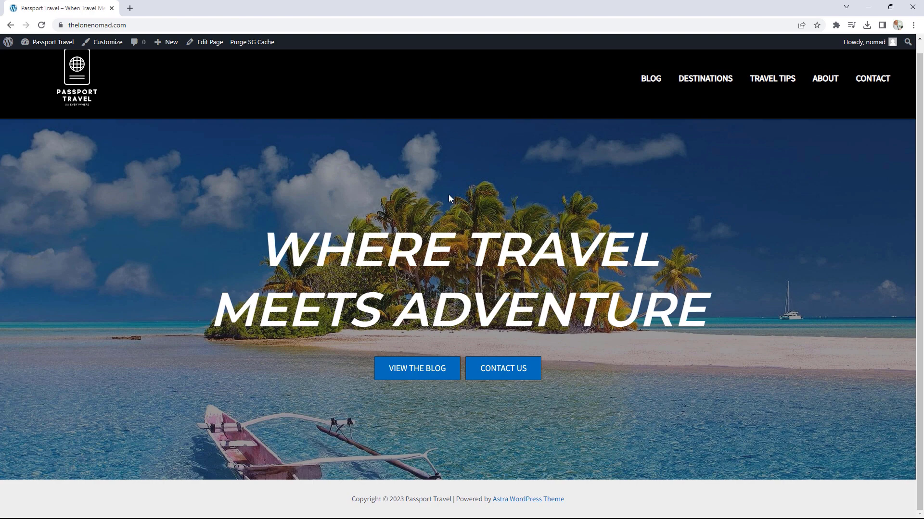
{"action": "scroll", "coordinate": [449, 196], "scroll_direction": "up", "scroll_amount": 1}
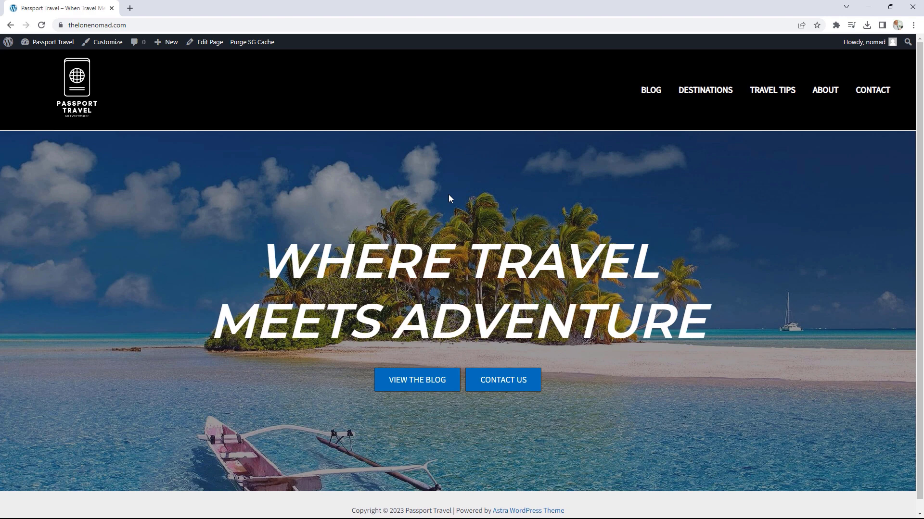
{"action": "left_click", "coordinate": [210, 44]}
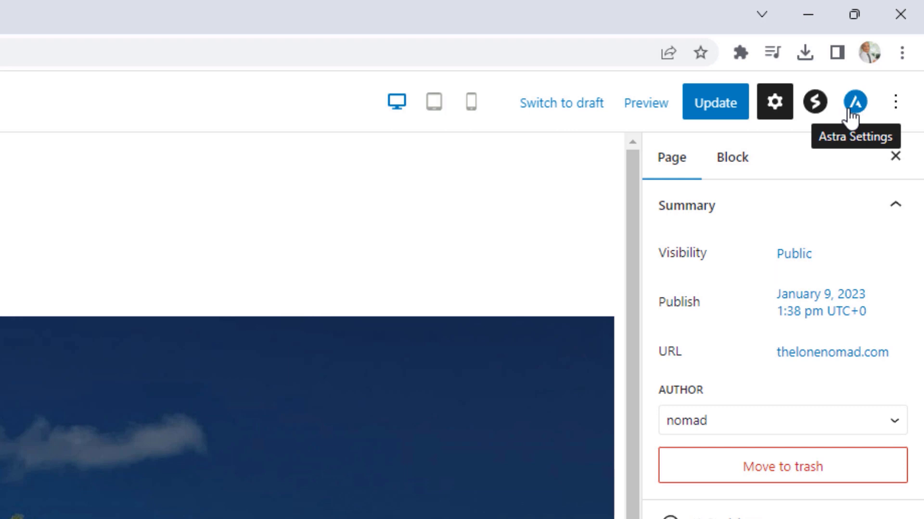
Step: Enable Transparent Header in the page's Astra advanced settings, then update and view the page
{"action": "left_click", "coordinate": [854, 103]}
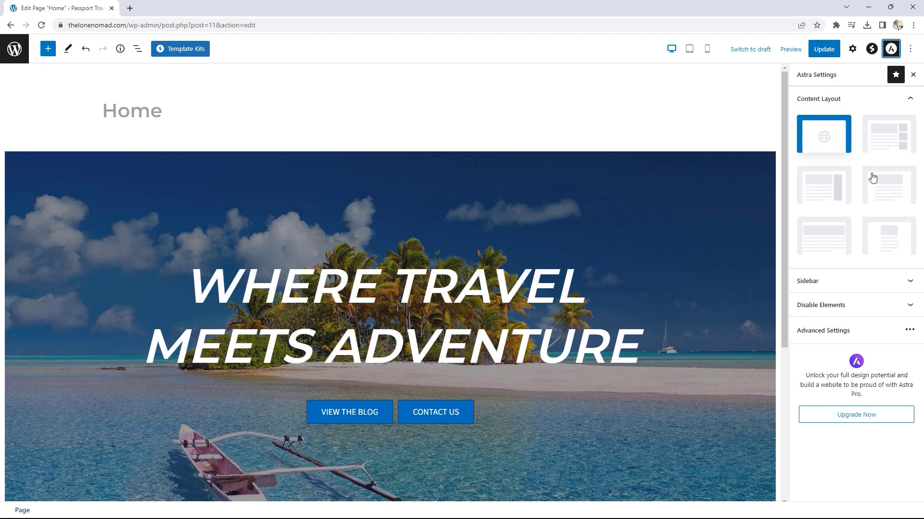
{"action": "left_click", "coordinate": [857, 308]}
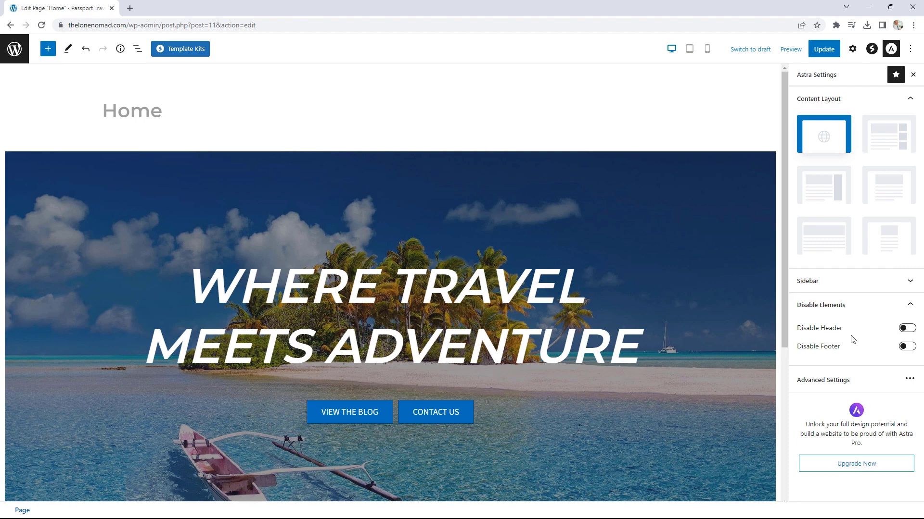
{"action": "left_click", "coordinate": [881, 309]}
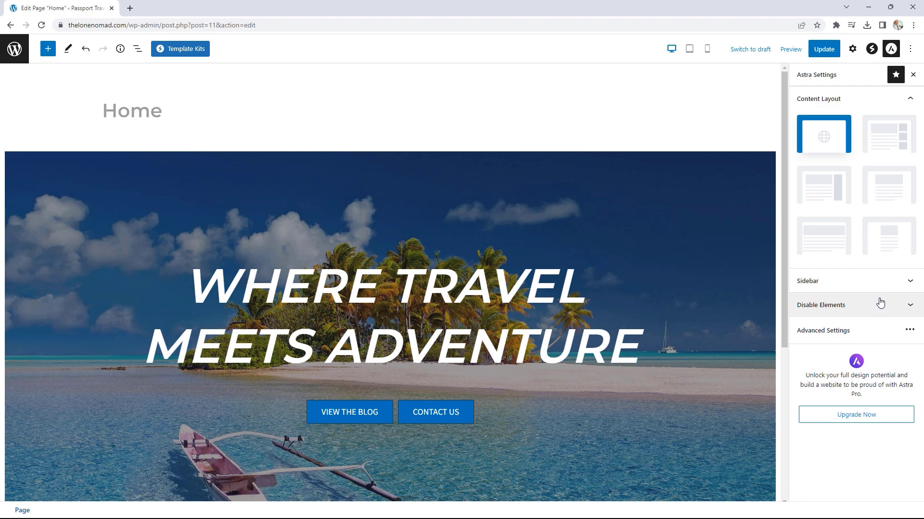
{"action": "left_click", "coordinate": [865, 340]}
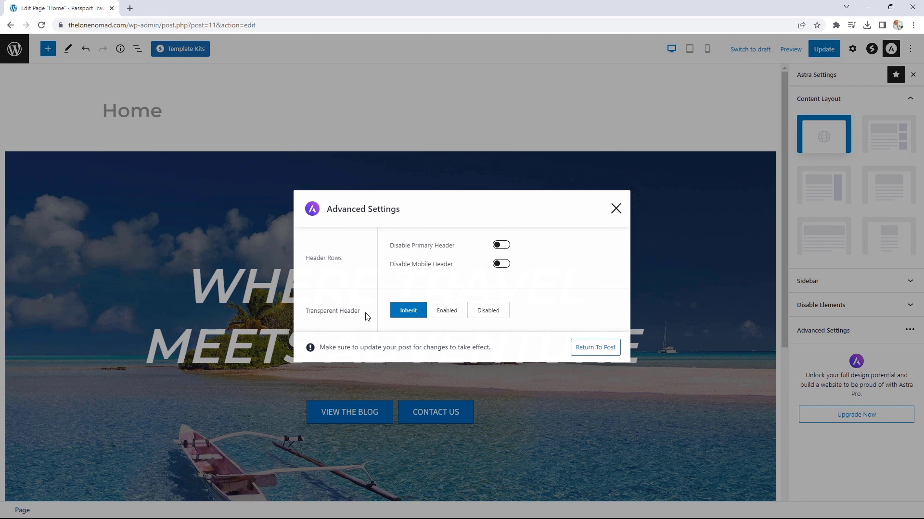
{"action": "left_click", "coordinate": [448, 313]}
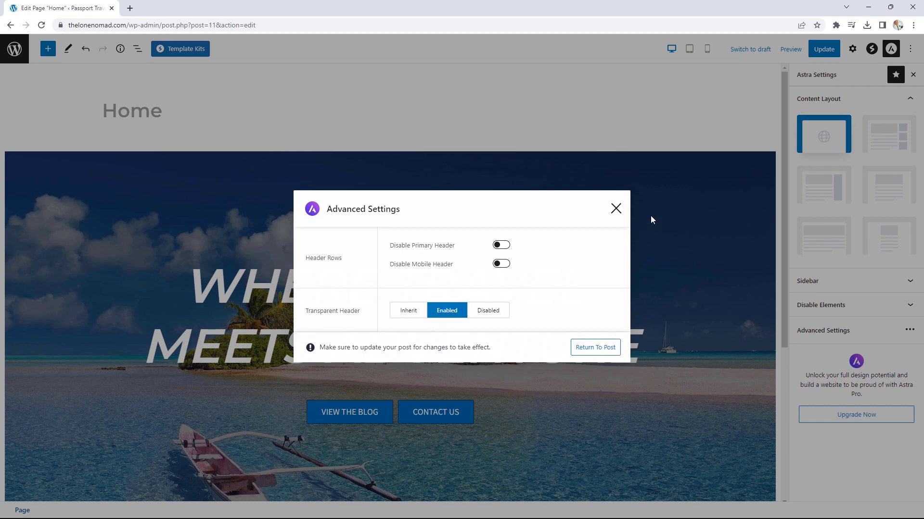
{"action": "left_click", "coordinate": [616, 208]}
{"action": "left_click", "coordinate": [833, 51]}
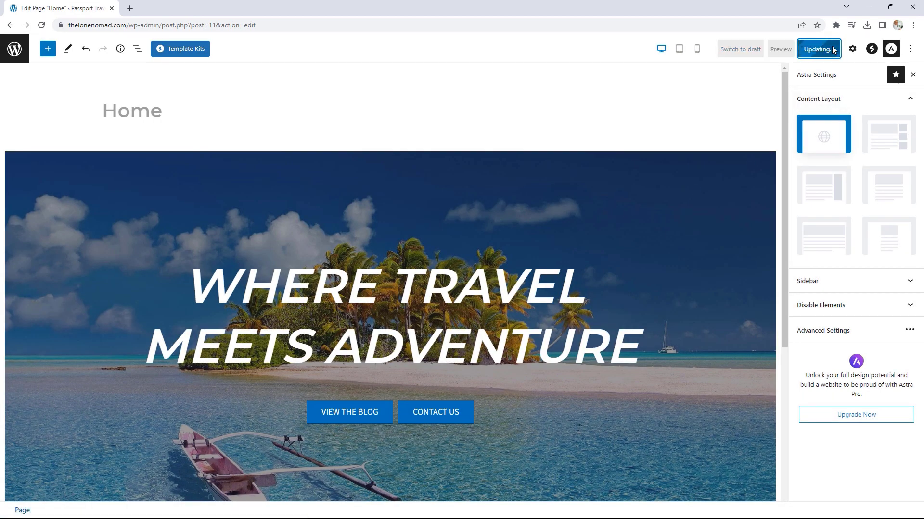
{"action": "left_click", "coordinate": [98, 489]}
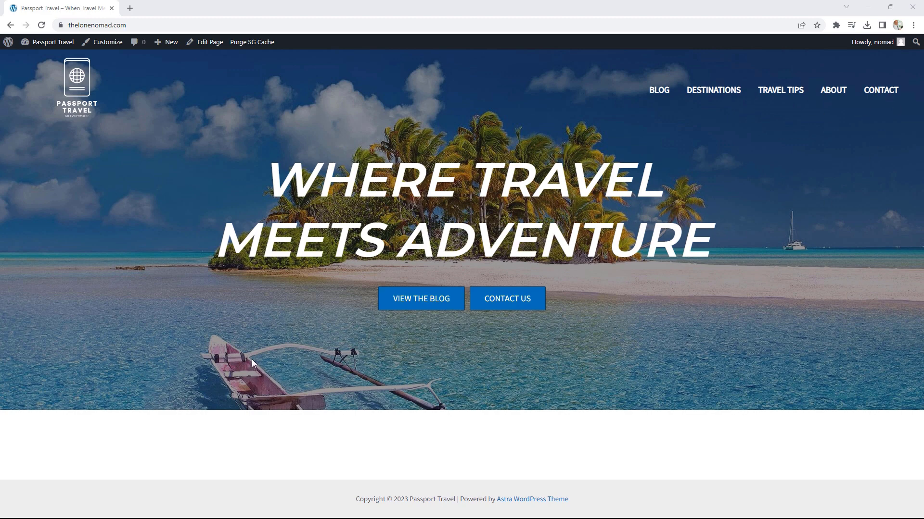
Step: Compare the live homepage with the reference site, then close that tab and reopen the editor
{"action": "left_click_drag", "start_coordinate": [923, 35], "coordinate": [260, 13]}
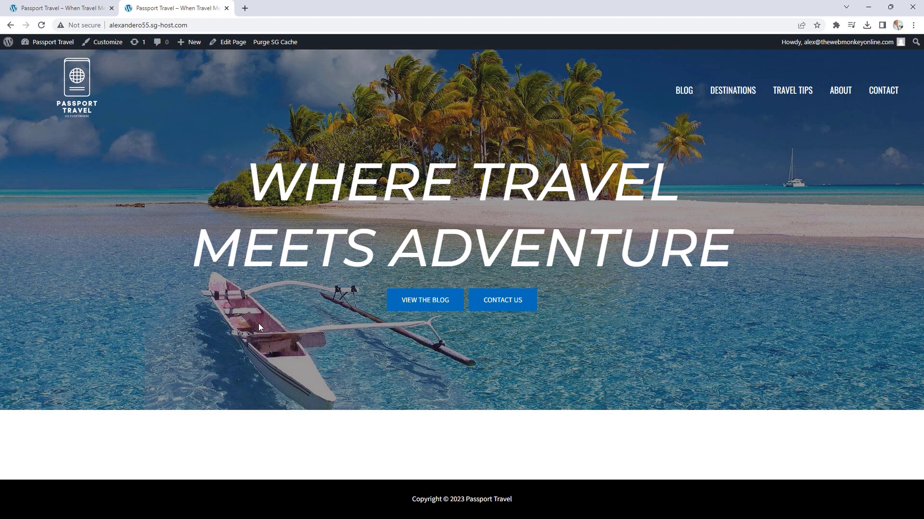
{"action": "left_click", "coordinate": [55, 7]}
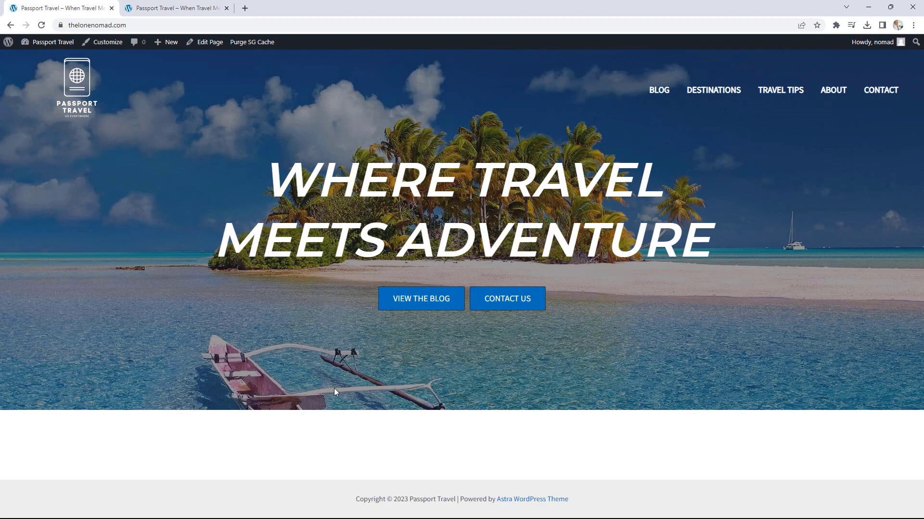
{"action": "left_click", "coordinate": [175, 7]}
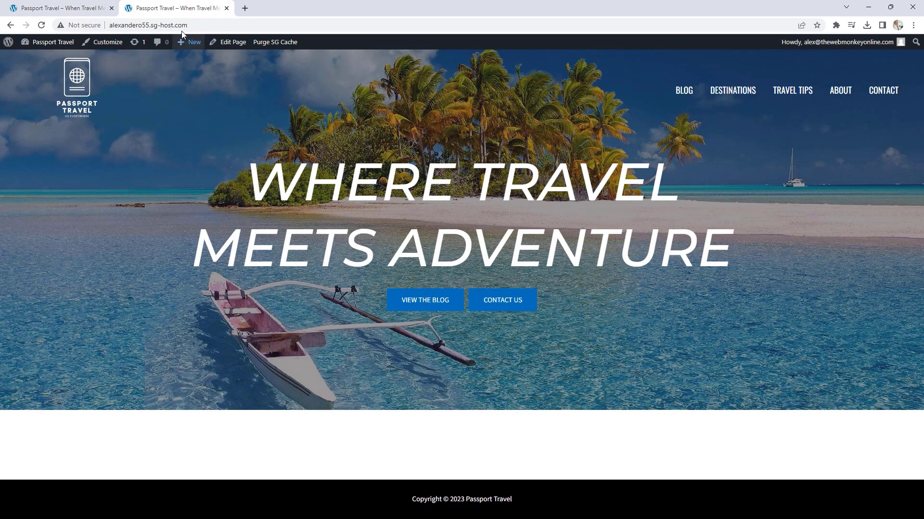
{"action": "key", "text": "ctrl+w"}
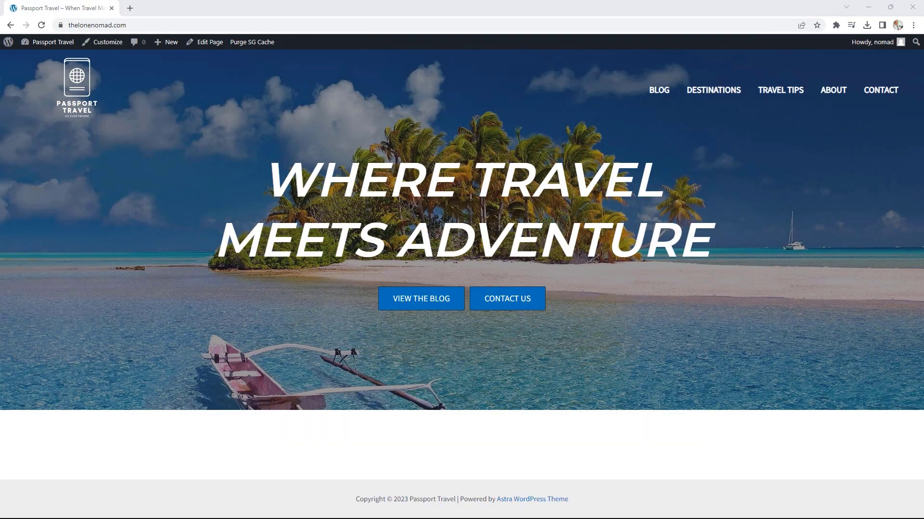
{"action": "left_click", "coordinate": [215, 44]}
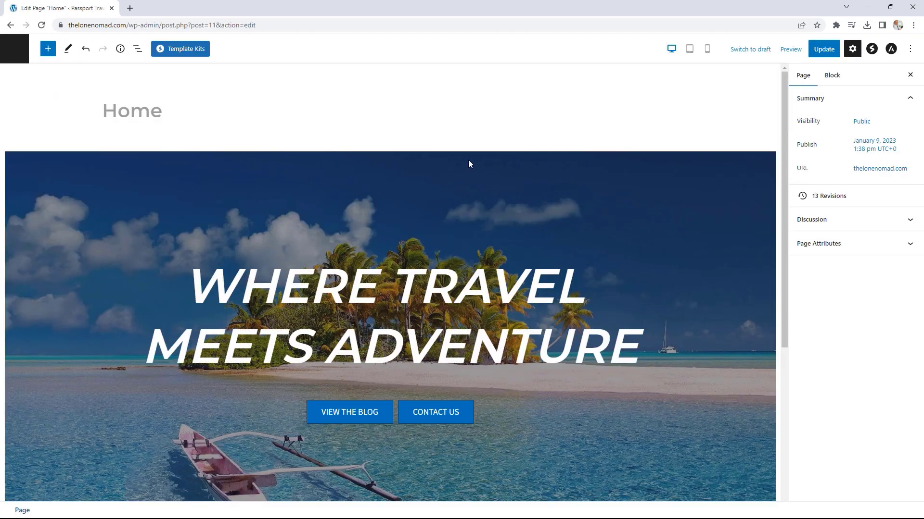
Step: Select the hero container and bring up its background style settings
{"action": "left_click", "coordinate": [469, 159]}
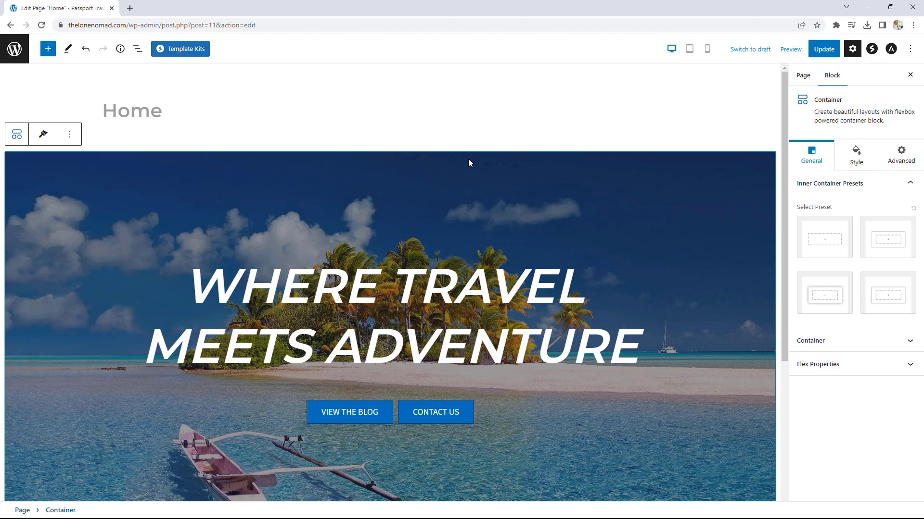
{"action": "left_click", "coordinate": [851, 343]}
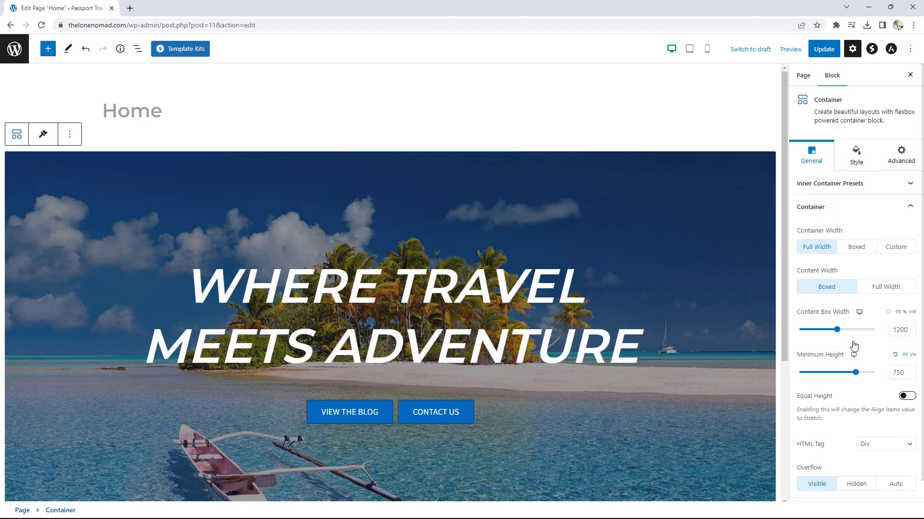
{"action": "scroll", "coordinate": [873, 325], "scroll_direction": "down", "scroll_amount": 1}
{"action": "left_click", "coordinate": [856, 135]}
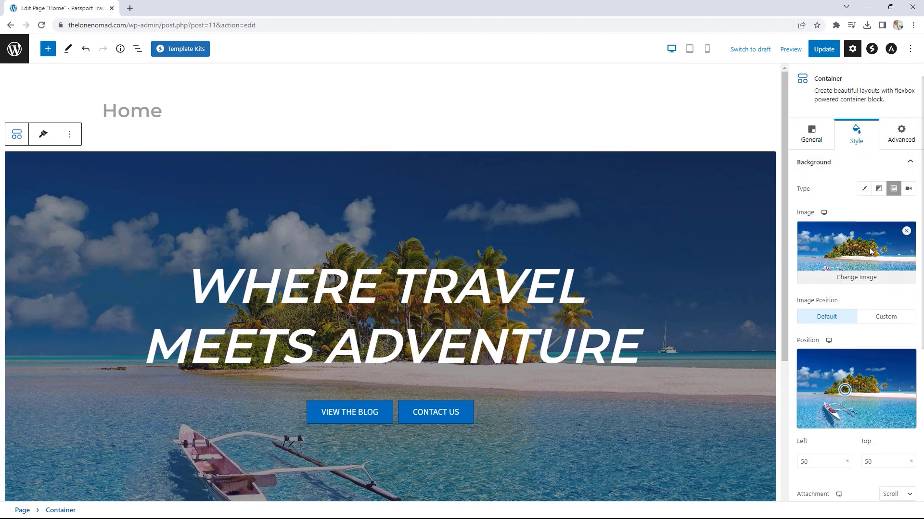
{"action": "scroll", "coordinate": [880, 296], "scroll_direction": "down", "scroll_amount": 3}
{"action": "scroll", "coordinate": [881, 297], "scroll_direction": "down", "scroll_amount": 1}
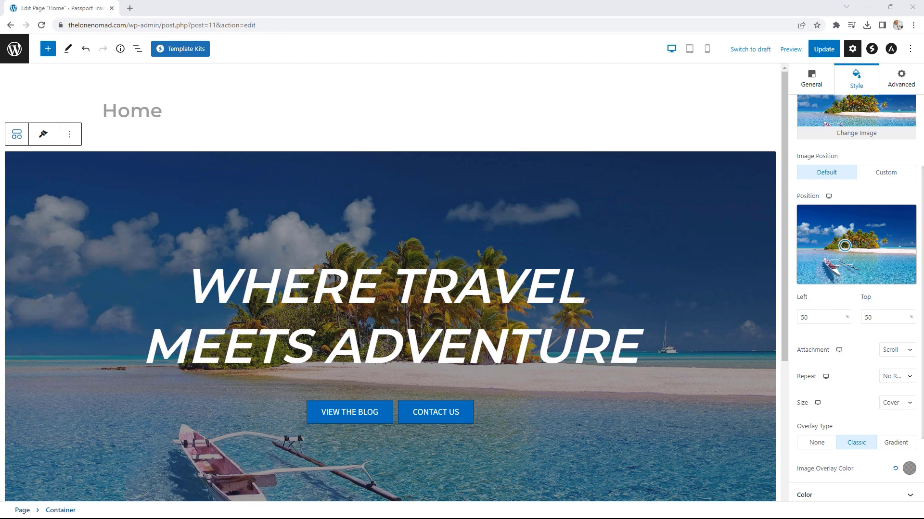
Step: Set the background position to 63 left and 75 top, update the page and view it live
{"action": "double_click", "coordinate": [808, 315]}
{"action": "key", "text": "Down"}
{"action": "key", "text": "Down"}
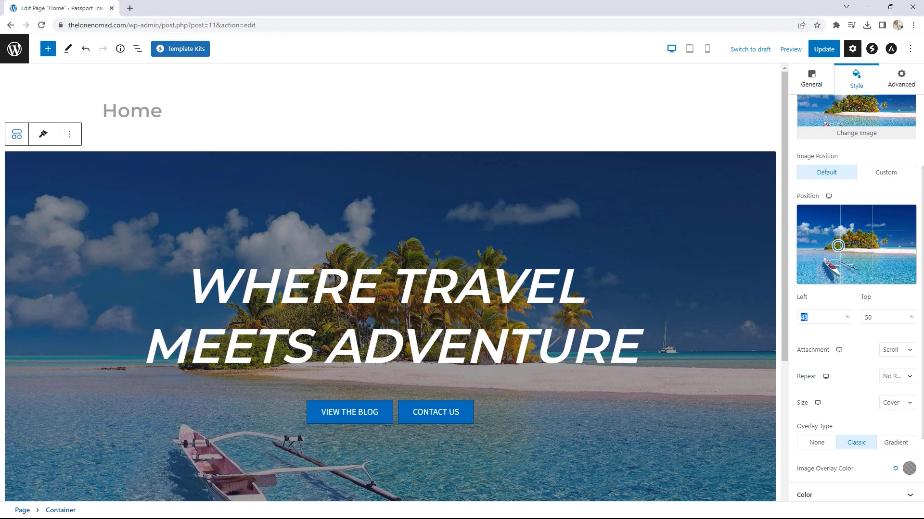
{"action": "type", "text": "63"}
{"action": "left_click_drag", "start_coordinate": [871, 317], "coordinate": [864, 317]}
{"action": "type", "text": "75"}
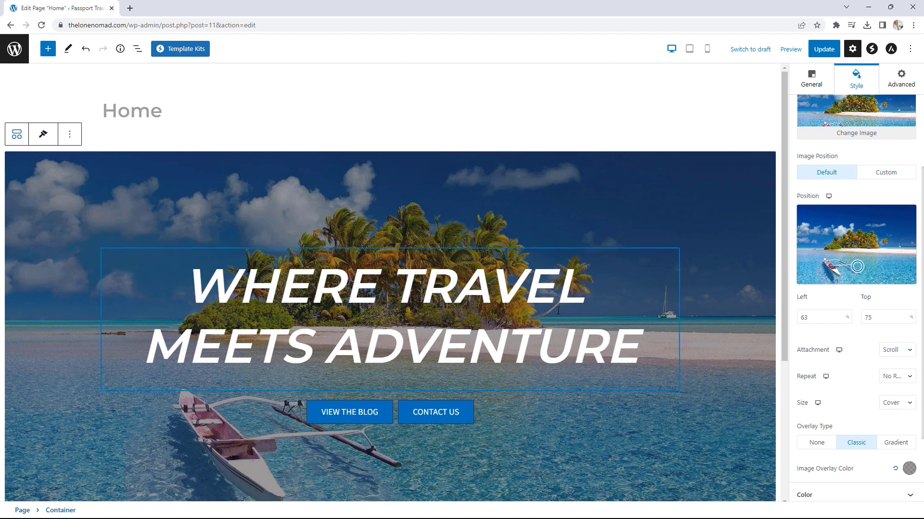
{"action": "left_click", "coordinate": [825, 52]}
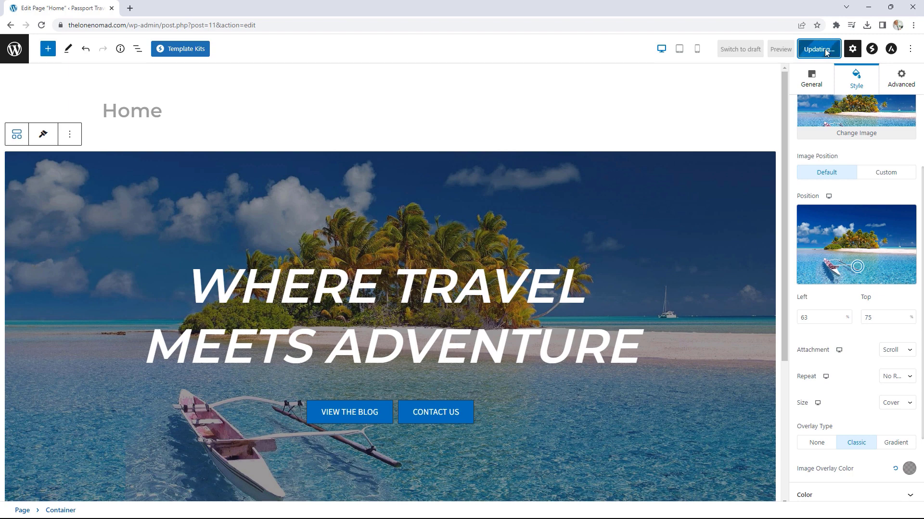
{"action": "left_click", "coordinate": [97, 488]}
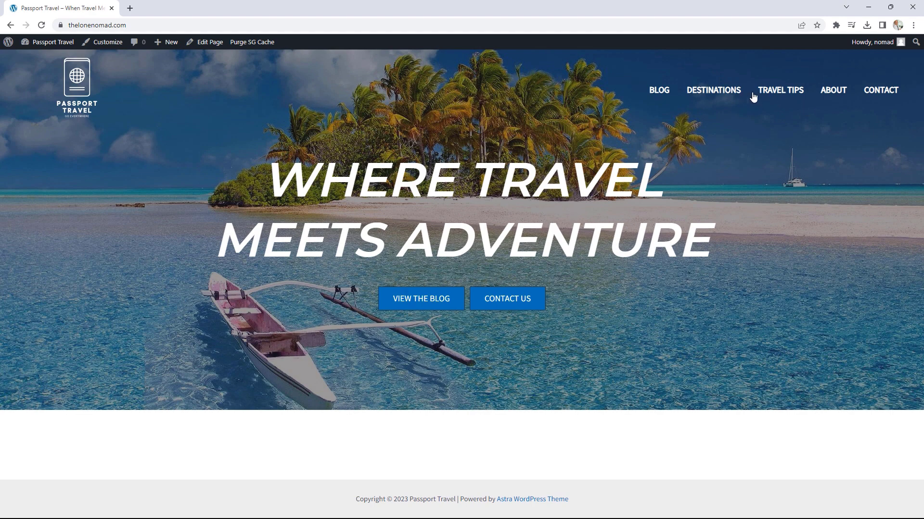
Step: Open the Customizer from the live homepage's admin bar
{"action": "left_click", "coordinate": [119, 46]}
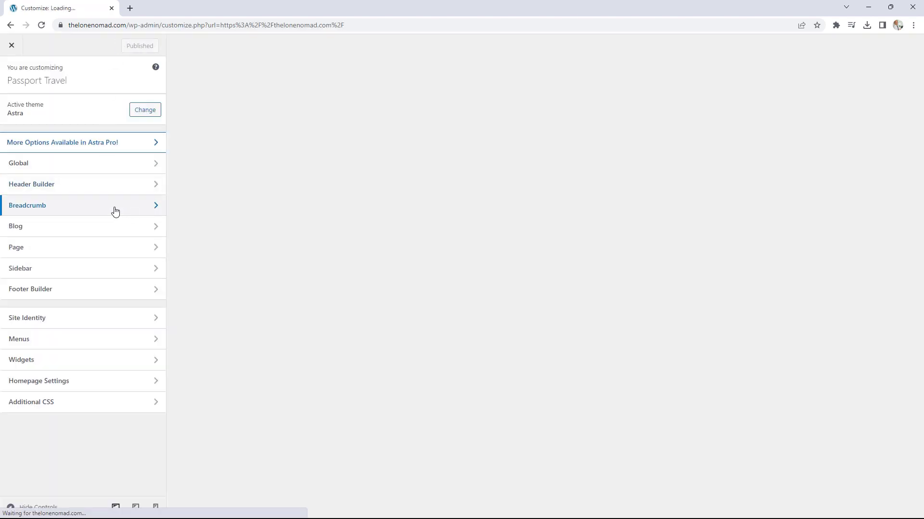
Step: Set the header Primary Menu font family to Oswald
{"action": "left_click", "coordinate": [123, 188]}
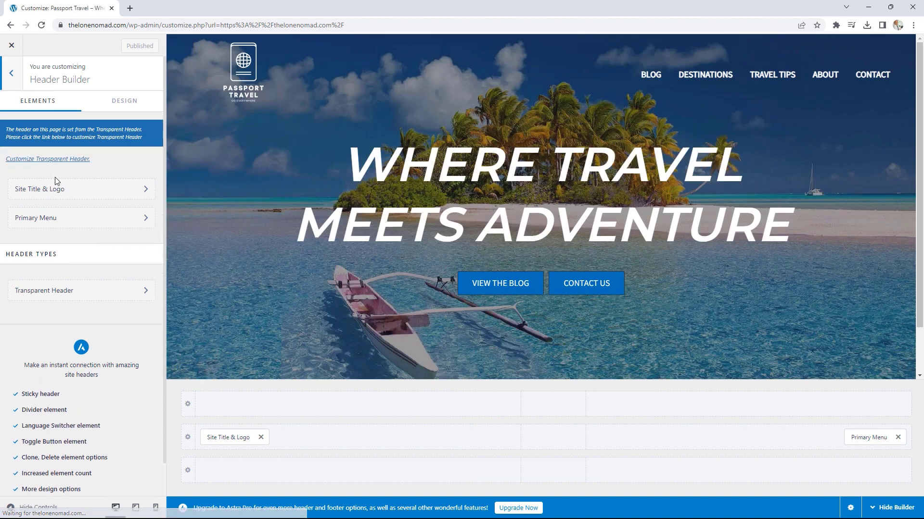
{"action": "left_click", "coordinate": [57, 222]}
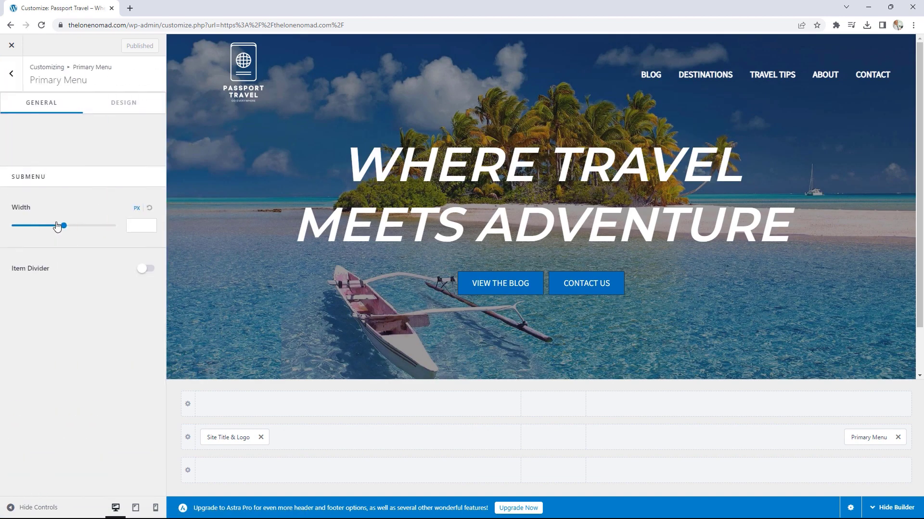
{"action": "left_click", "coordinate": [129, 106]}
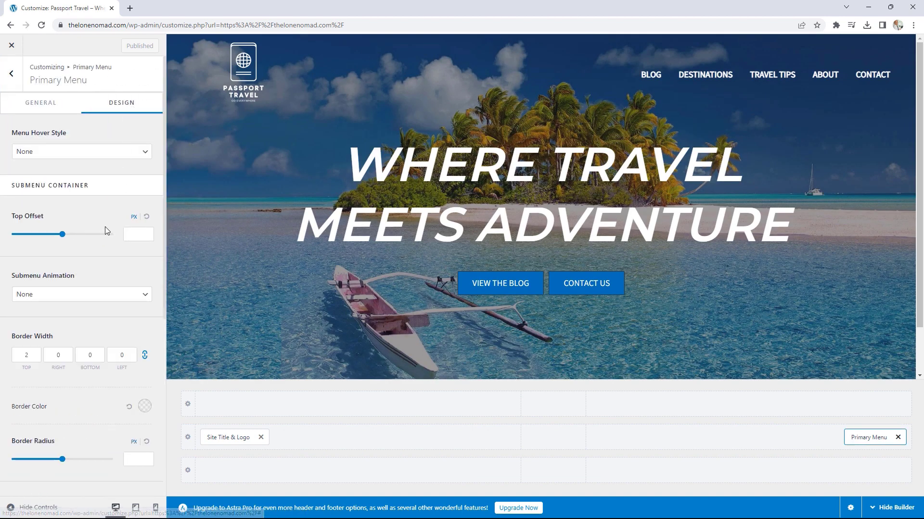
{"action": "scroll", "coordinate": [106, 226], "scroll_direction": "down", "scroll_amount": 2}
{"action": "scroll", "coordinate": [106, 227], "scroll_direction": "down", "scroll_amount": 4}
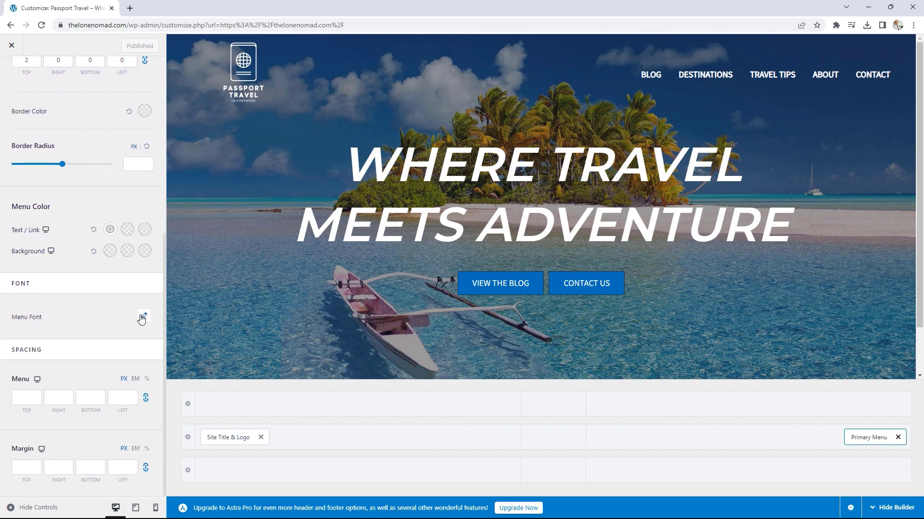
{"action": "left_click", "coordinate": [144, 317]}
{"action": "left_click", "coordinate": [84, 360]}
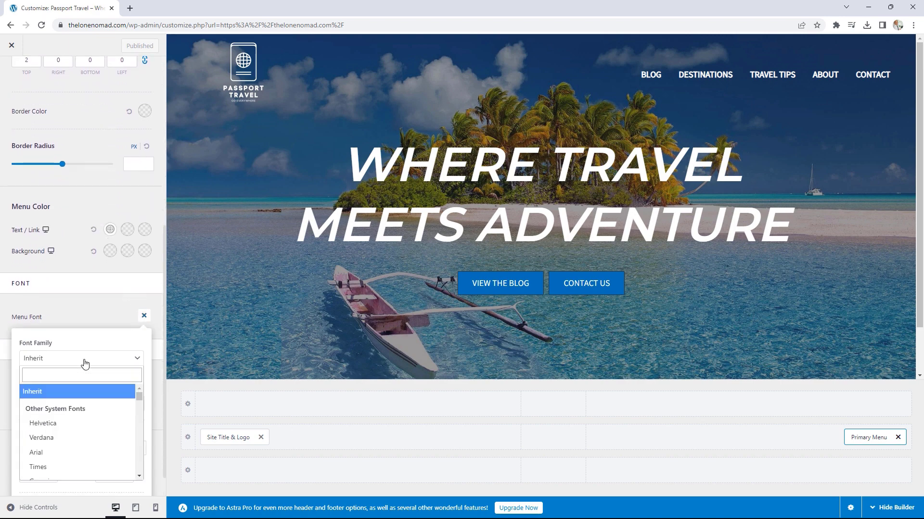
{"action": "left_click", "coordinate": [78, 375]}
{"action": "type", "text": "oswa"}
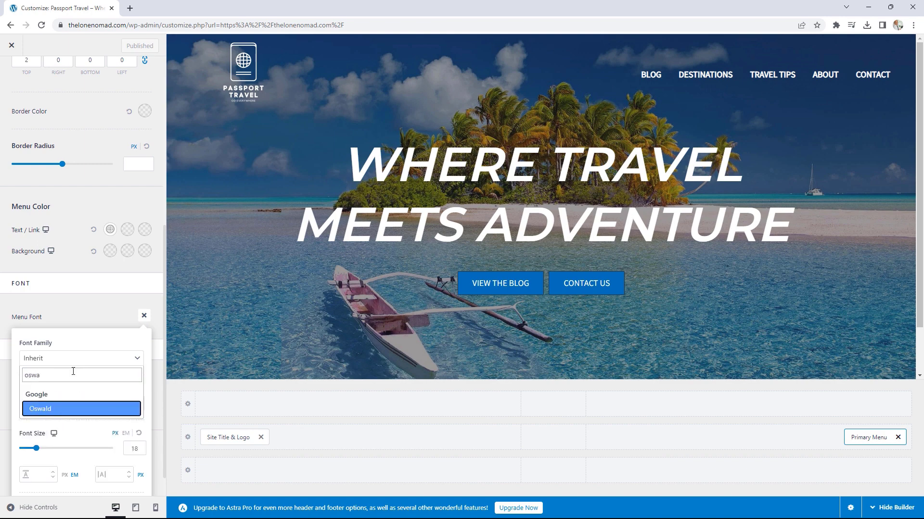
{"action": "left_click", "coordinate": [44, 410]}
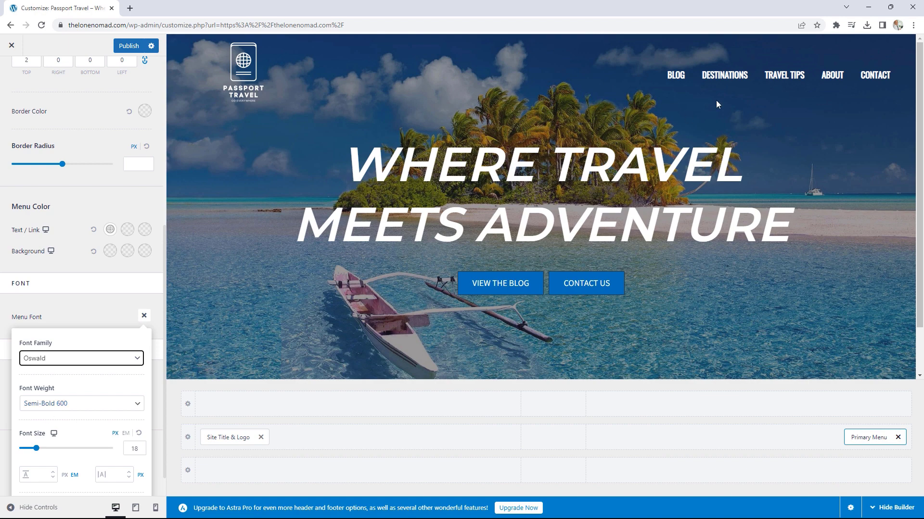
Step: Set the menu font weight to Normal 400 and publish
{"action": "left_click", "coordinate": [134, 446]}
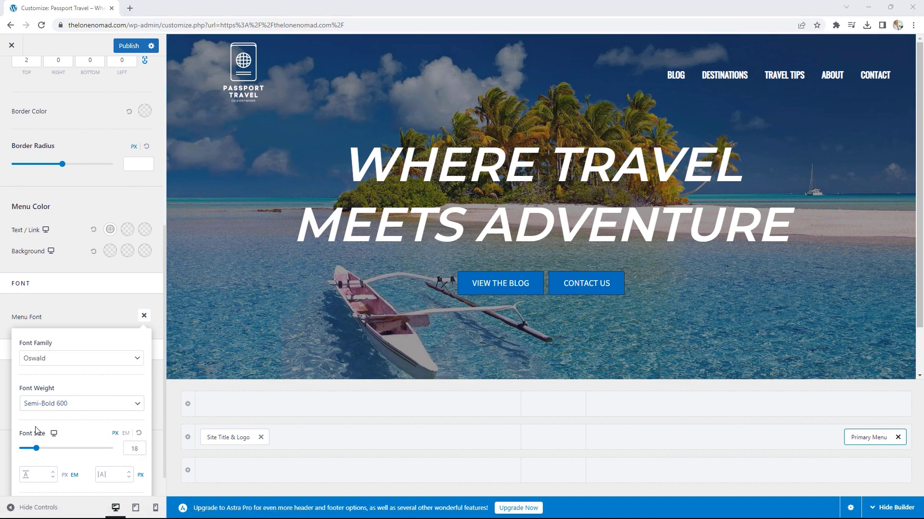
{"action": "left_click", "coordinate": [72, 407]}
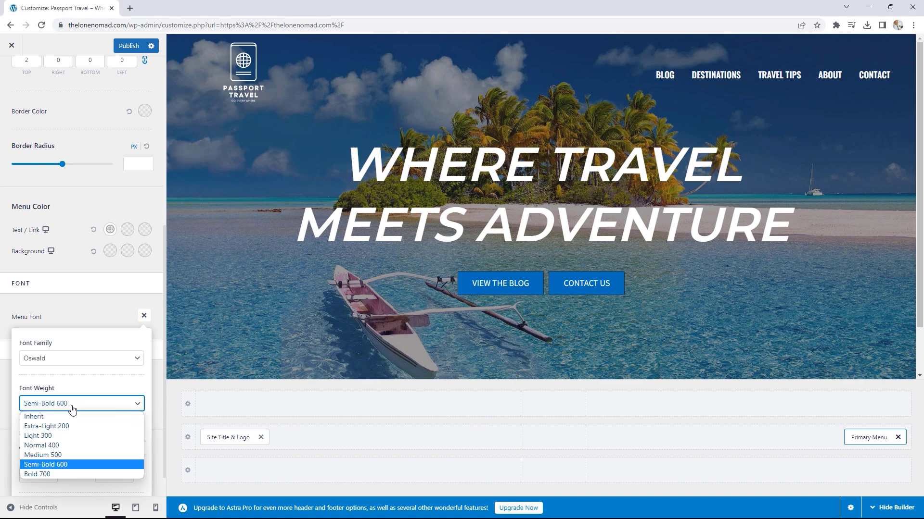
{"action": "left_click", "coordinate": [59, 455]}
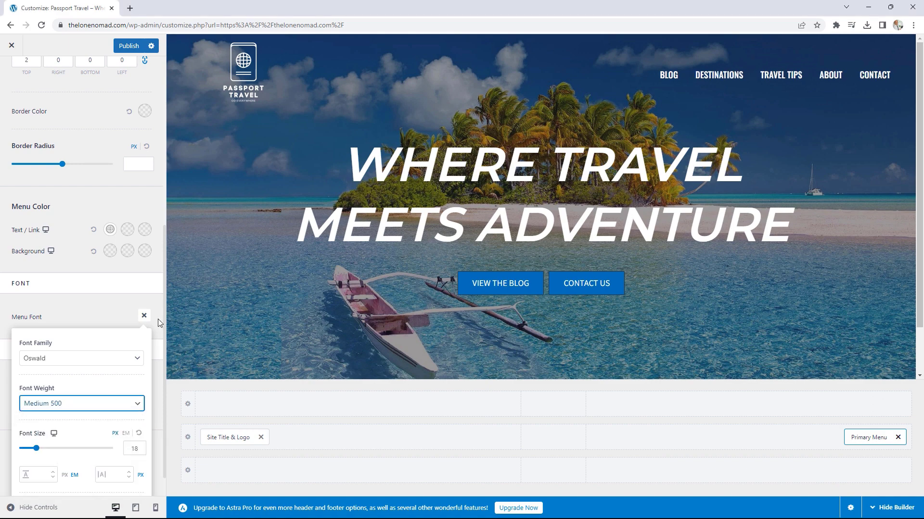
{"action": "left_click", "coordinate": [81, 414]}
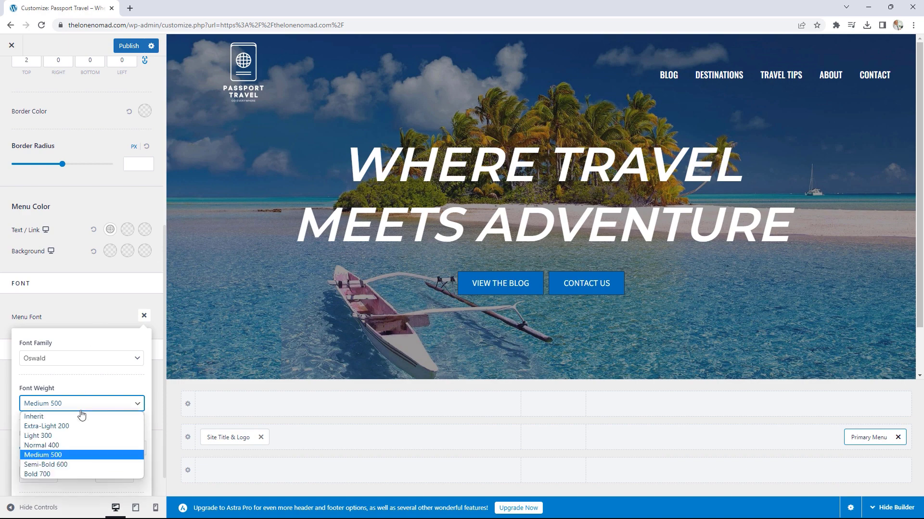
{"action": "left_click", "coordinate": [63, 445]}
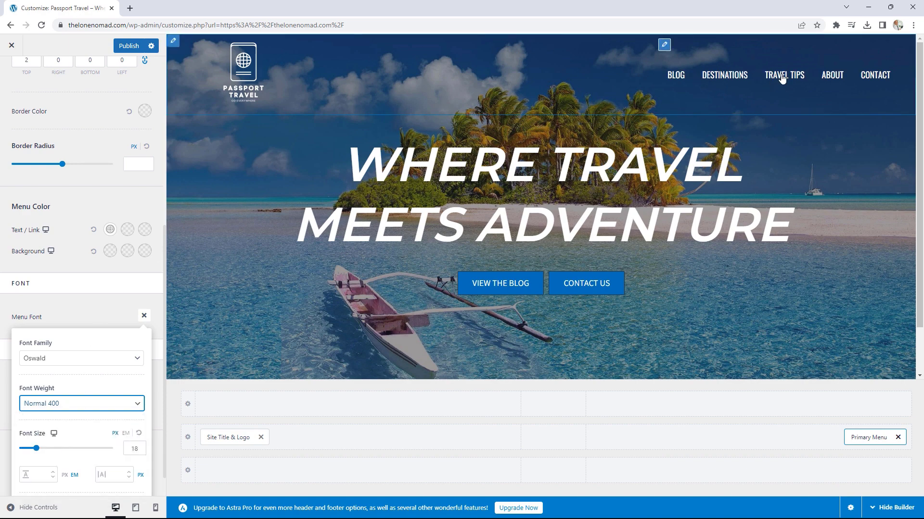
{"action": "left_click", "coordinate": [129, 50]}
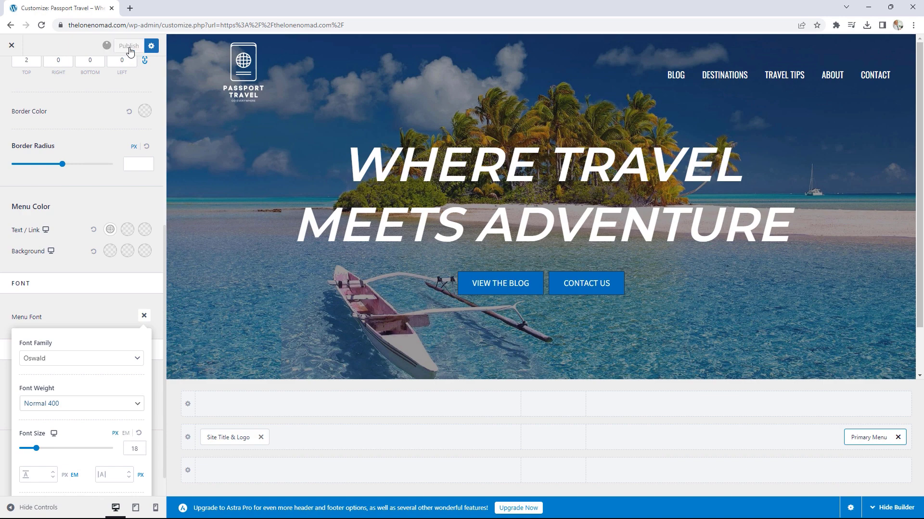
Step: Close the customizer and check the live blog page and homepage
{"action": "left_click", "coordinate": [12, 46]}
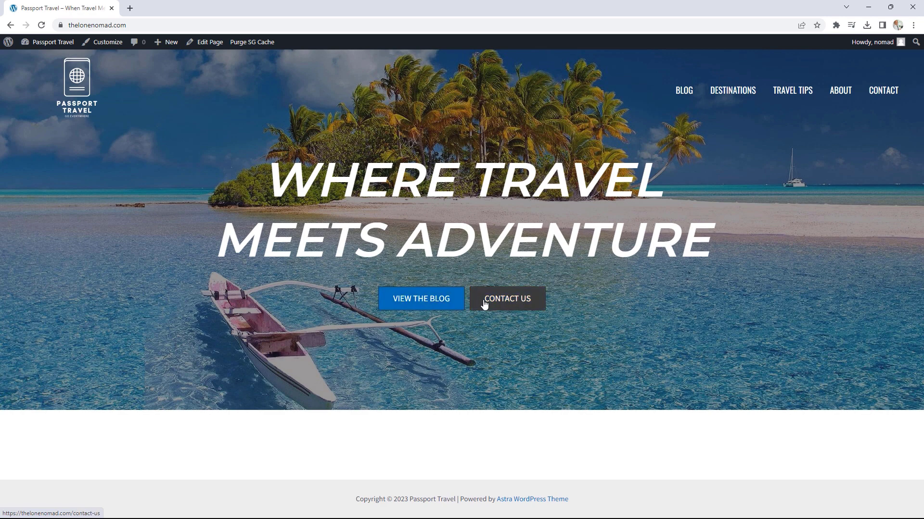
{"action": "left_click", "coordinate": [692, 94]}
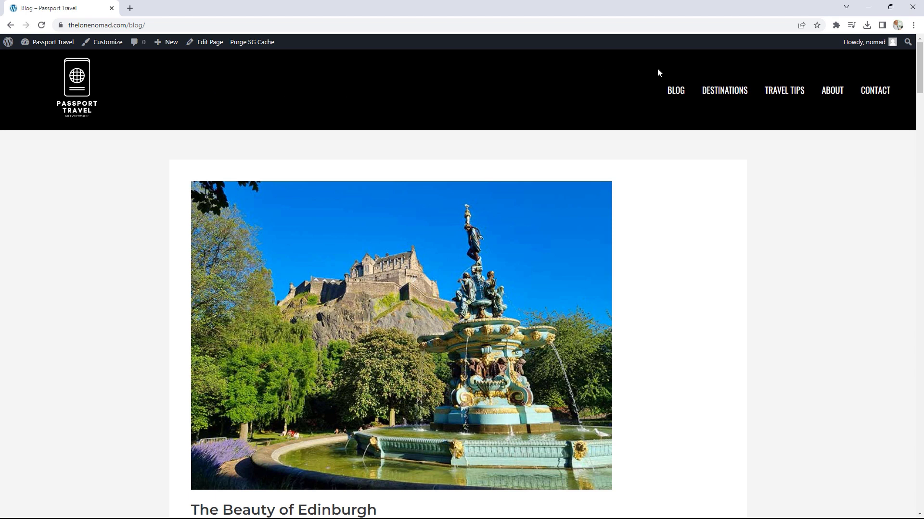
{"action": "left_click", "coordinate": [80, 101]}
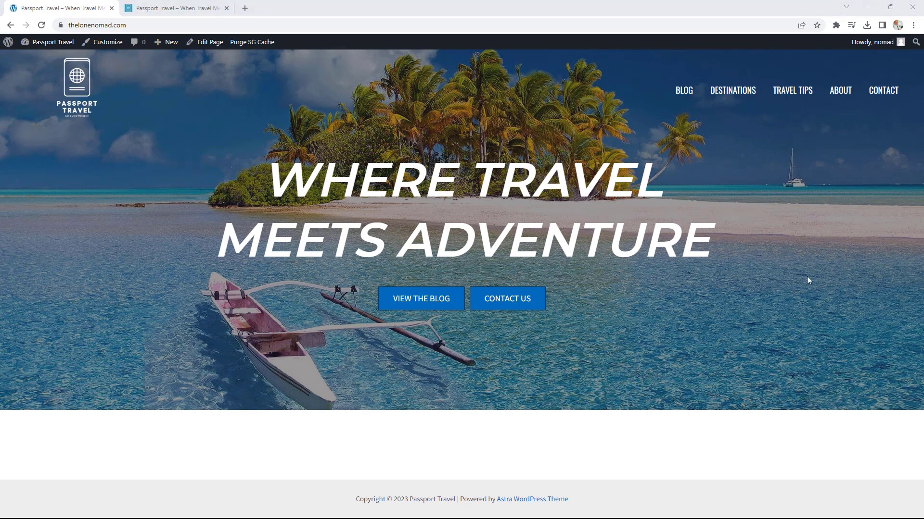
Step: Move the reference site into its own window and reopen the Home page in the editor
{"action": "left_click", "coordinate": [179, 6]}
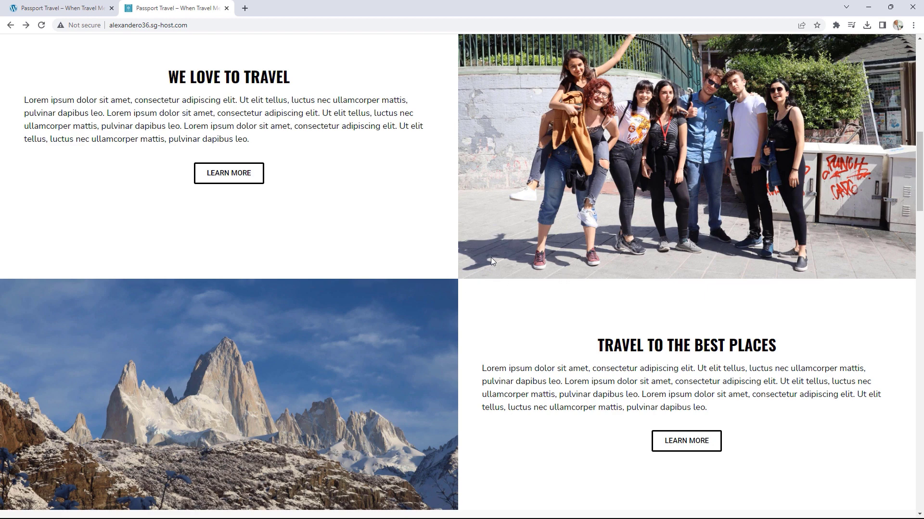
{"action": "left_click_drag", "start_coordinate": [190, 8], "coordinate": [923, 63]}
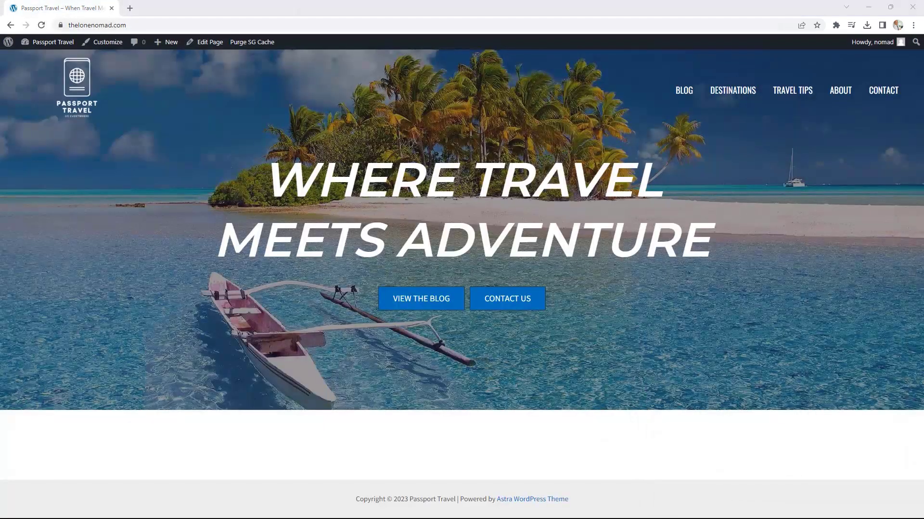
{"action": "left_click", "coordinate": [211, 42]}
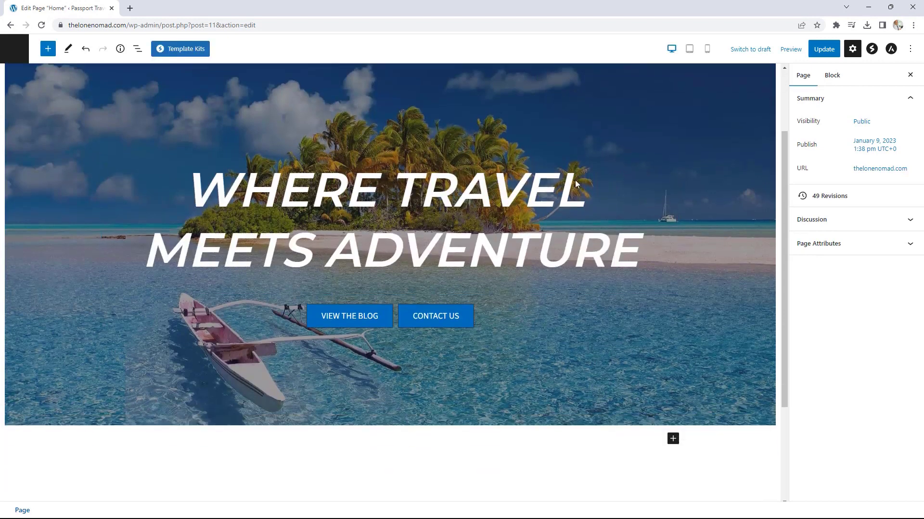
Step: Insert a Container block with a 2x2 grid layout below the hero
{"action": "scroll", "coordinate": [683, 328], "scroll_direction": "down", "scroll_amount": 3}
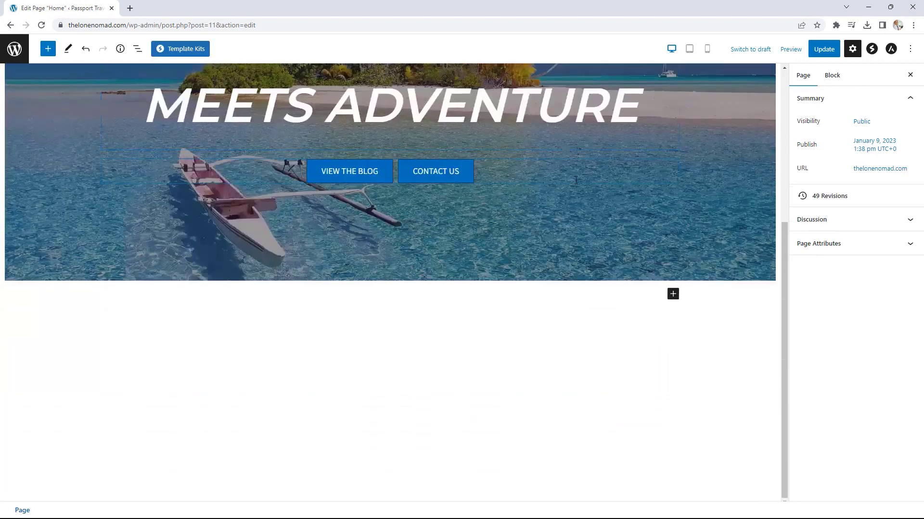
{"action": "left_click", "coordinate": [673, 295]}
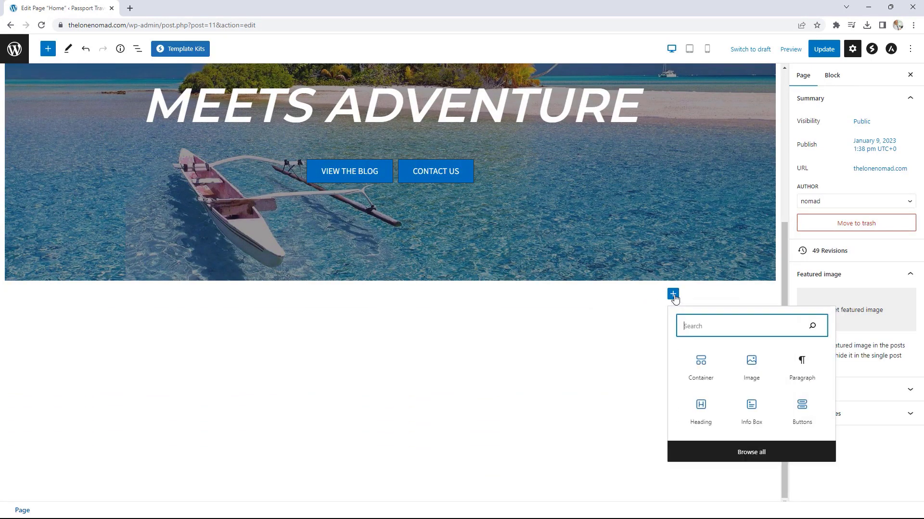
{"action": "left_click", "coordinate": [704, 365]}
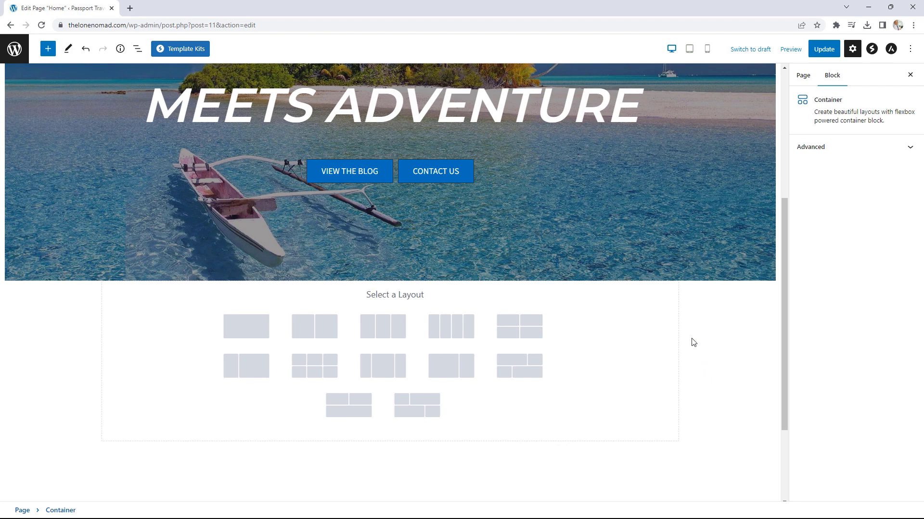
{"action": "left_click", "coordinate": [524, 329]}
{"action": "scroll", "coordinate": [524, 330], "scroll_direction": "down", "scroll_amount": 1}
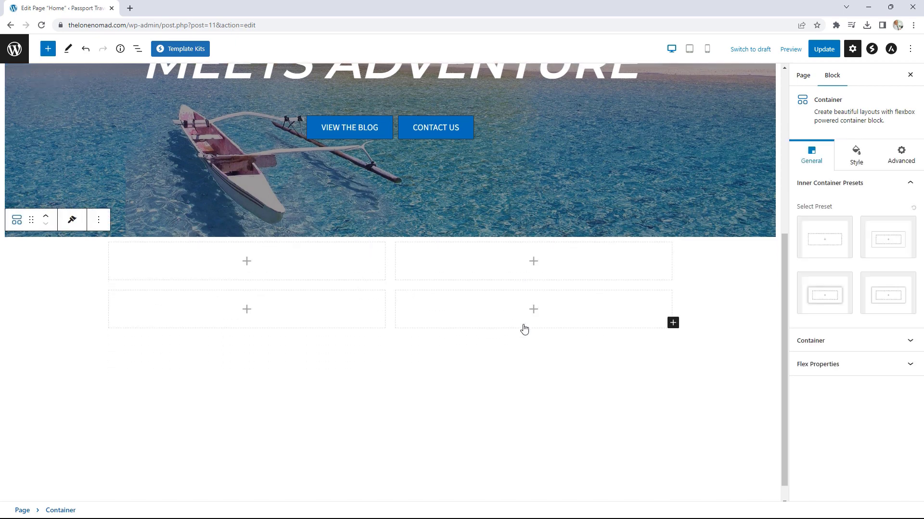
Step: Add a heading reading 'WE LOVE TO TRAVEL' to the top-left grid cell
{"action": "left_click", "coordinate": [253, 266]}
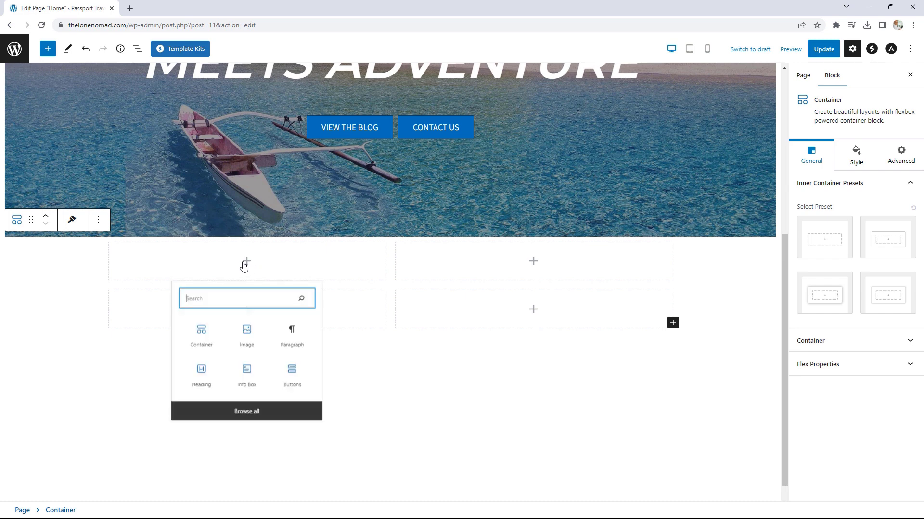
{"action": "left_click", "coordinate": [199, 390]}
{"action": "left_click", "coordinate": [299, 280]}
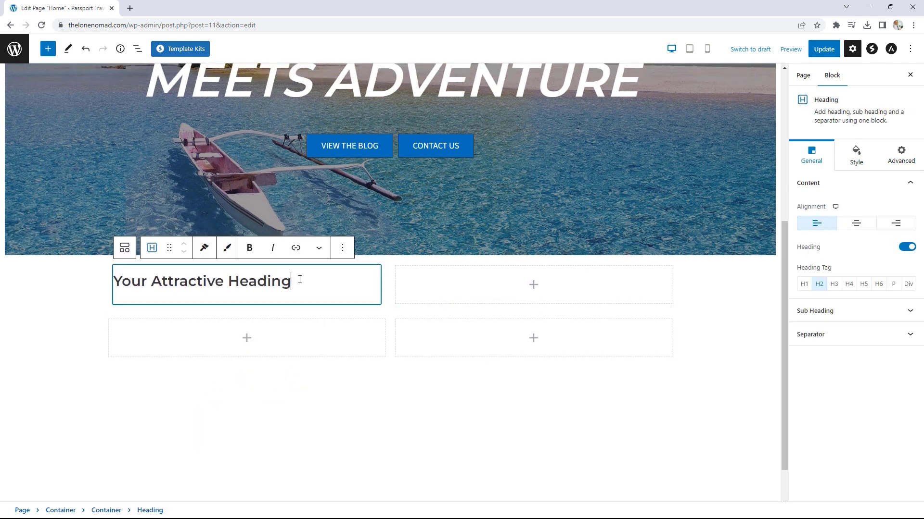
{"action": "left_click_drag", "start_coordinate": [299, 281], "coordinate": [115, 280]}
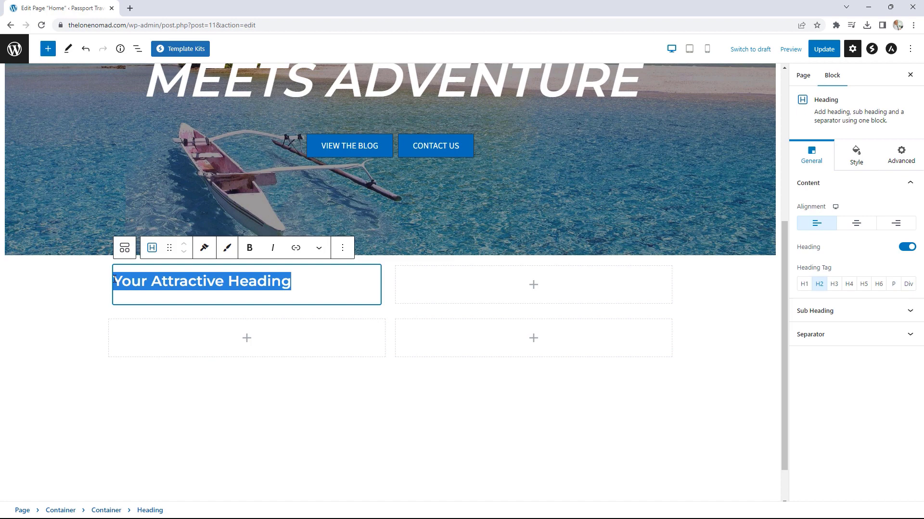
{"action": "type", "text": "WE LOVE TO TR"}
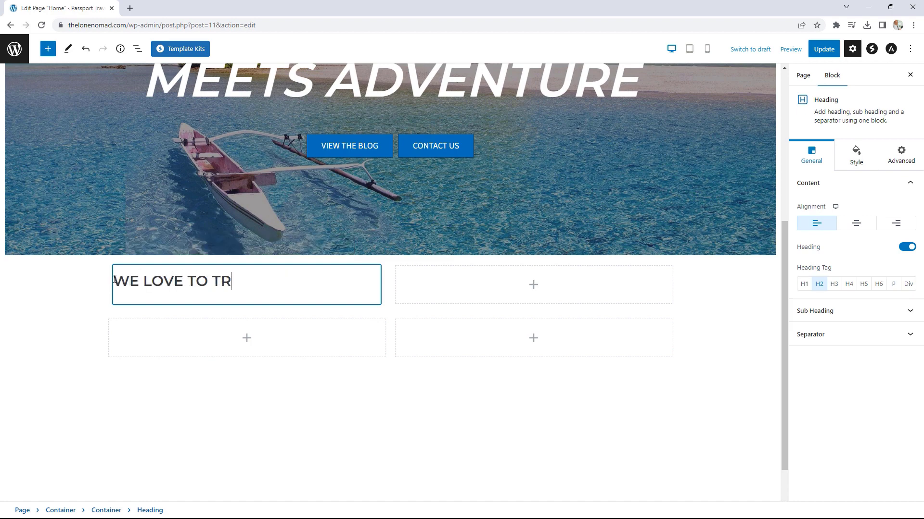
{"action": "type", "text": "AVEL"}
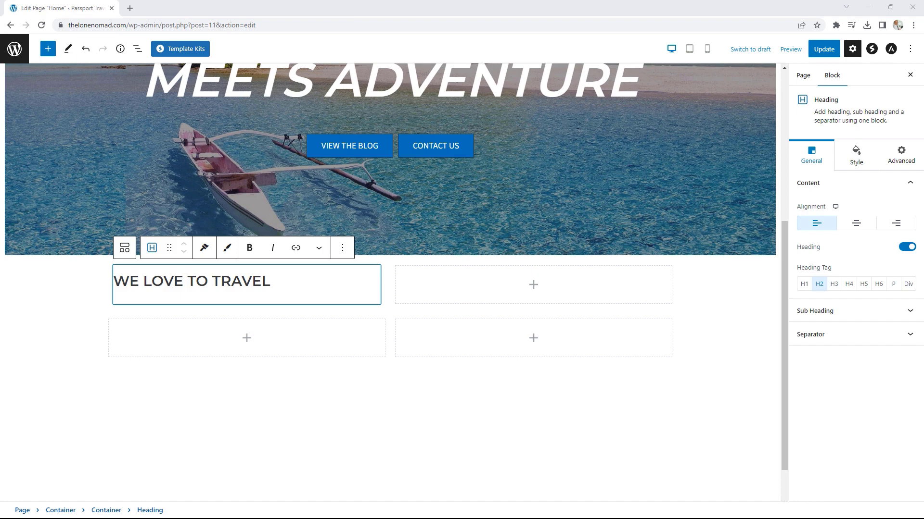
{"action": "left_click", "coordinate": [255, 299]}
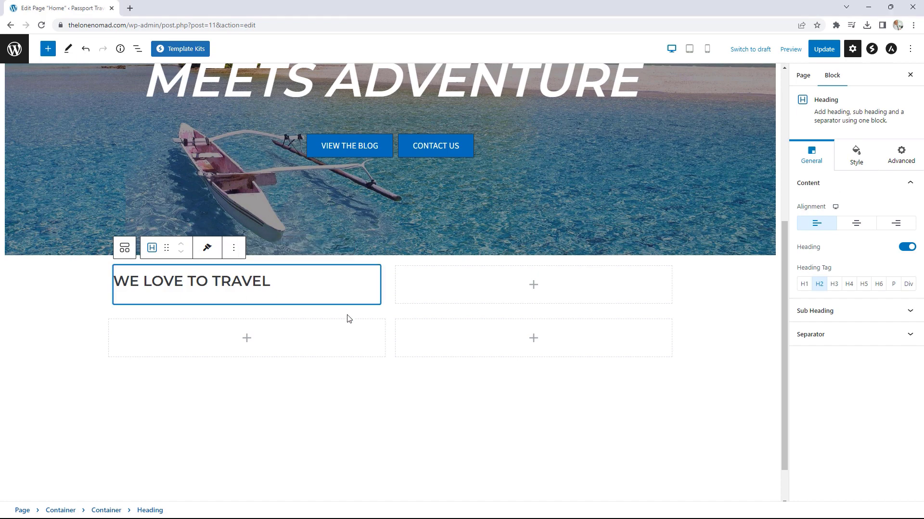
{"action": "left_click", "coordinate": [382, 297]}
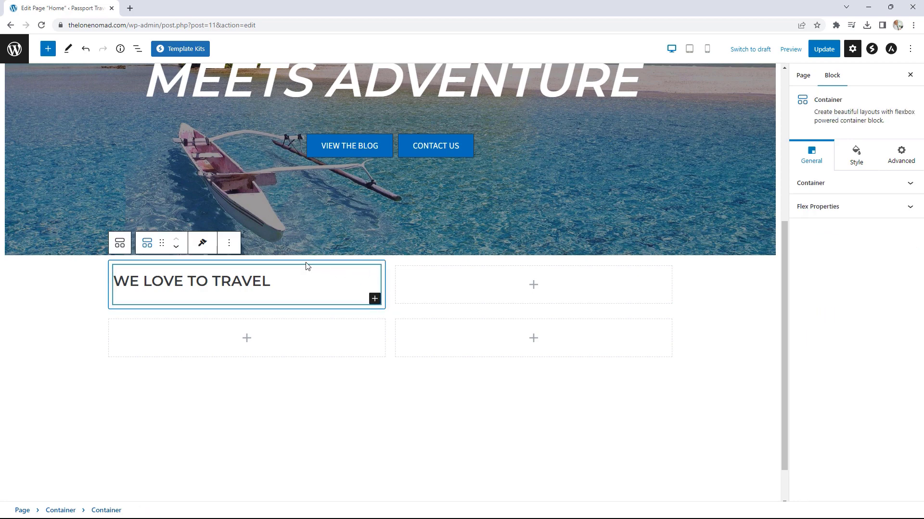
Step: Add a Paragraph of lorem ipsum text under the WE LOVE TO TRAVEL heading
{"action": "left_click", "coordinate": [374, 299]}
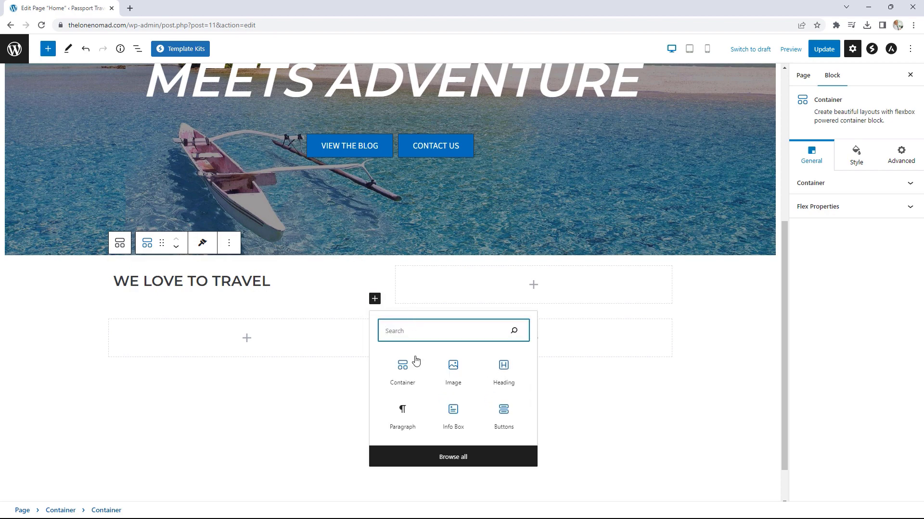
{"action": "left_click", "coordinate": [455, 458]}
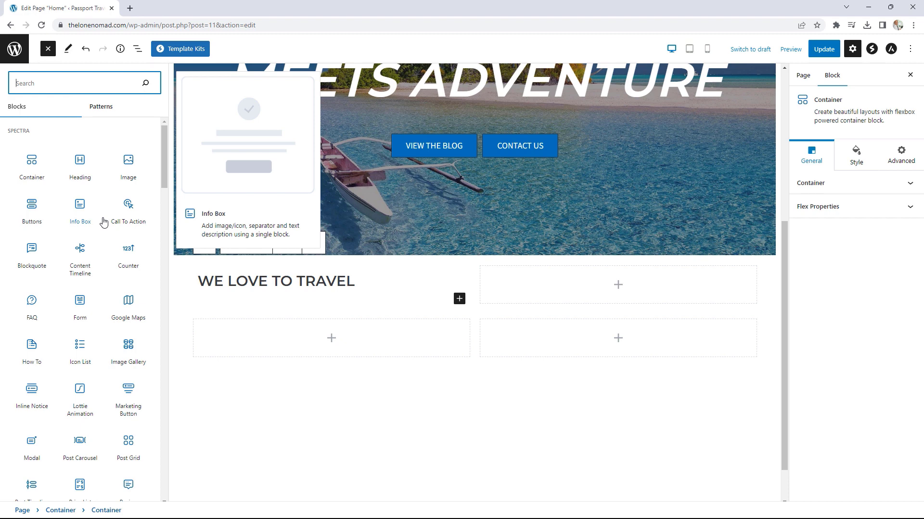
{"action": "scroll", "coordinate": [102, 221], "scroll_direction": "down", "scroll_amount": 4}
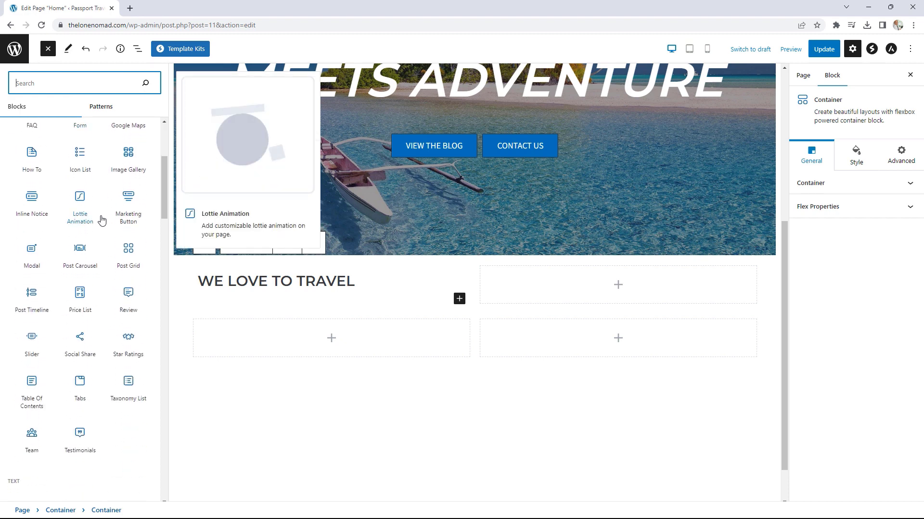
{"action": "scroll", "coordinate": [101, 220], "scroll_direction": "down", "scroll_amount": 6}
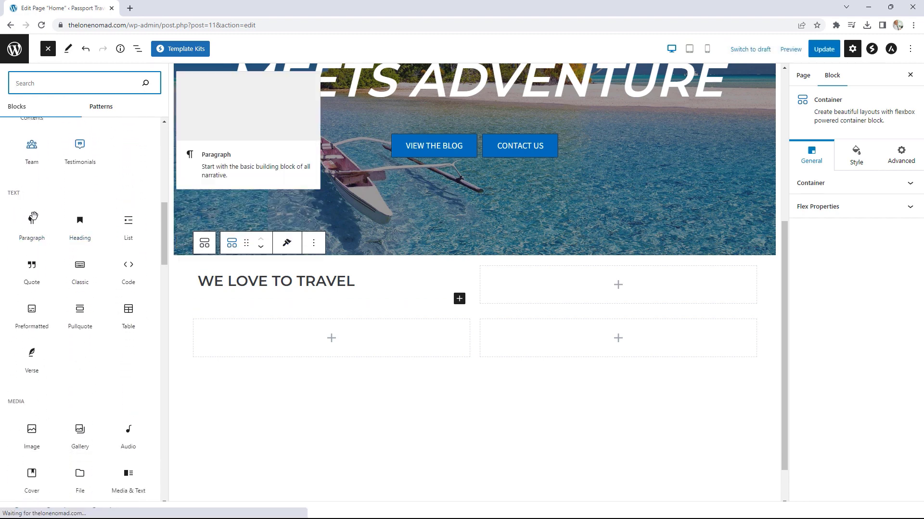
{"action": "left_click", "coordinate": [32, 219]}
{"action": "left_click", "coordinate": [244, 329]}
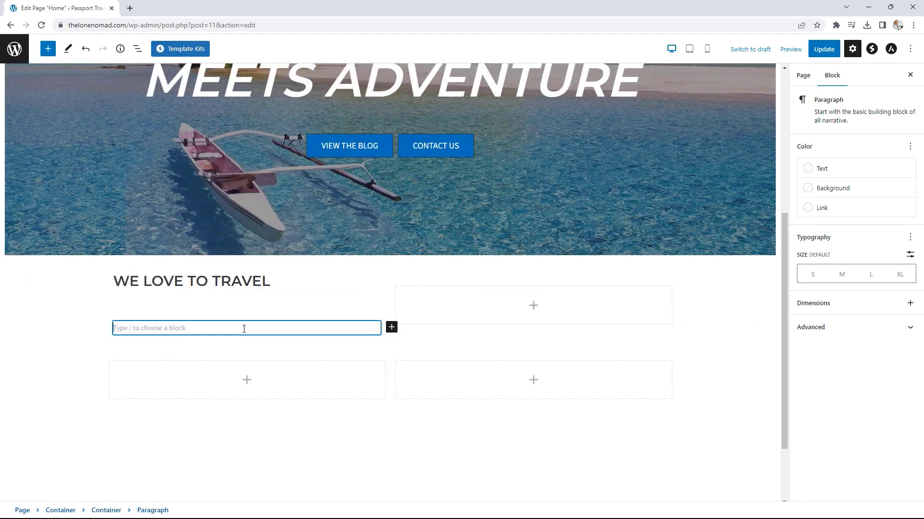
{"action": "type", "text": "Lorem ipsum dolor sit amet, consectetur adipiscing elit. Ut elit tellus, luctus nec ullamcorper mattis, pulvinar dapibus leo. Lorem ipsum dolor sit amet, consectetur adipiscing elit. Ut elit tellus, luctus nec ullamcorper mattis, pulvinar dapibus leo. Lorem ipsum dolor sit amet, consectetur adipiscing elit. Ut elit tellus, luctus nec ullamcorper mattis, pulvinar dapibus leo."}
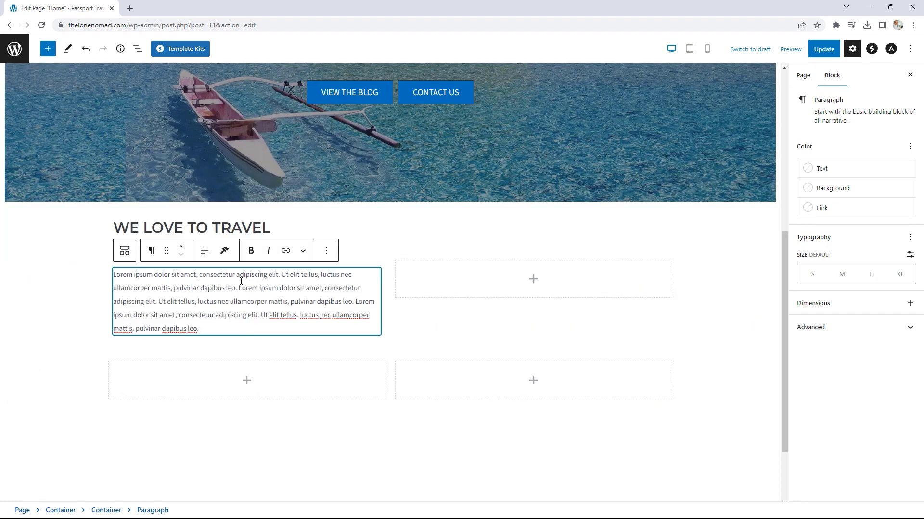
Step: Centre-align the WE LOVE TO TRAVEL heading
{"action": "left_click", "coordinate": [212, 229]}
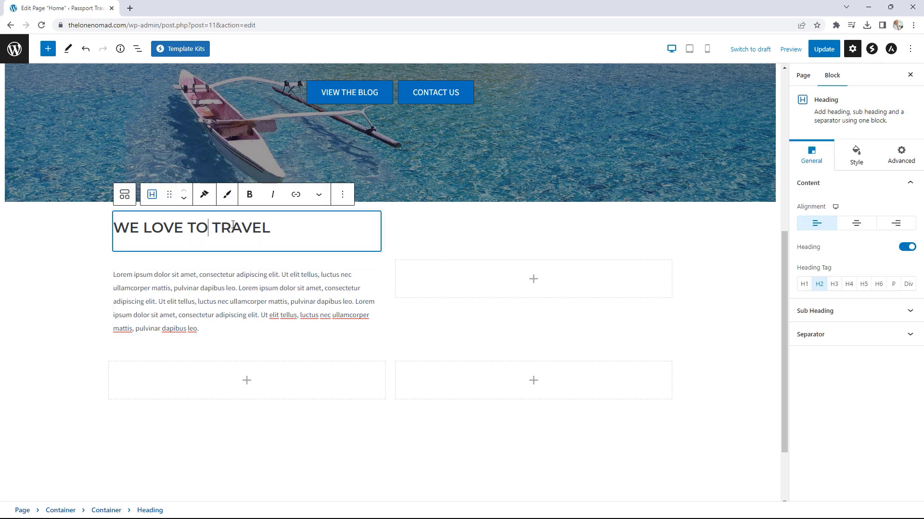
{"action": "left_click", "coordinate": [855, 224]}
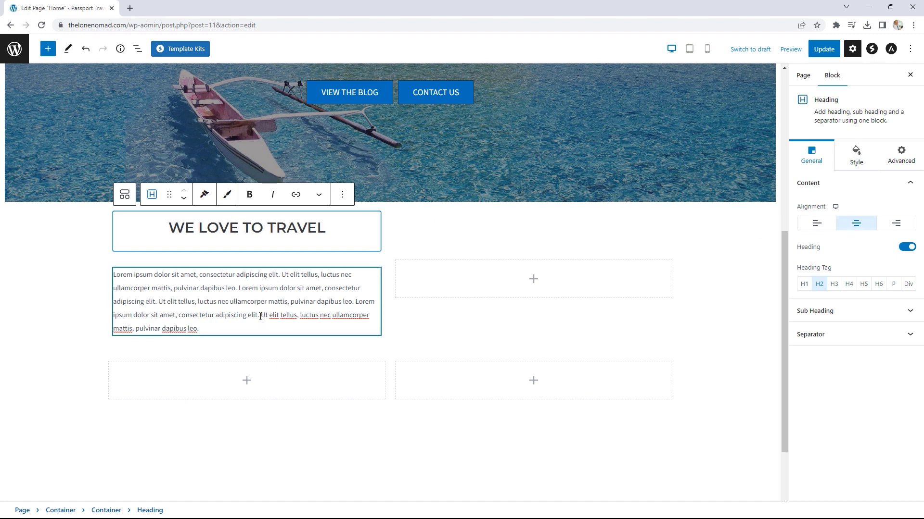
{"action": "left_click", "coordinate": [379, 332]}
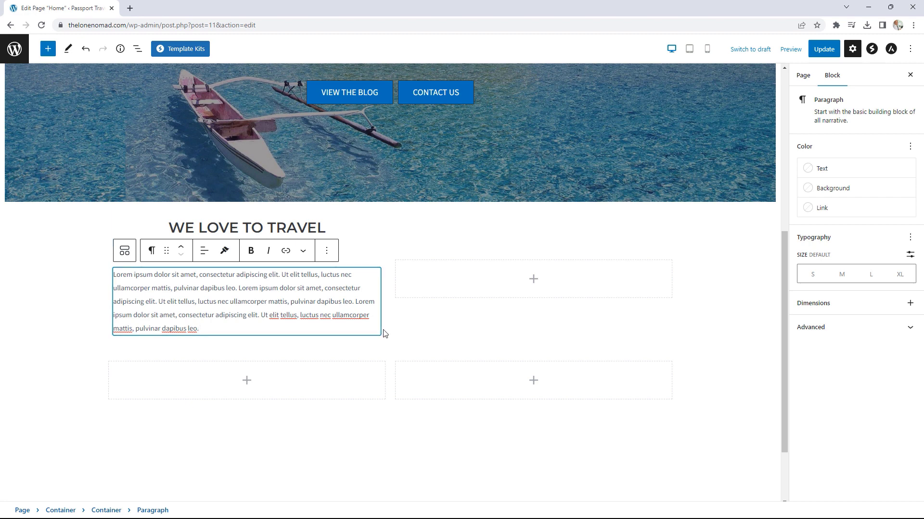
{"action": "left_click", "coordinate": [383, 341]}
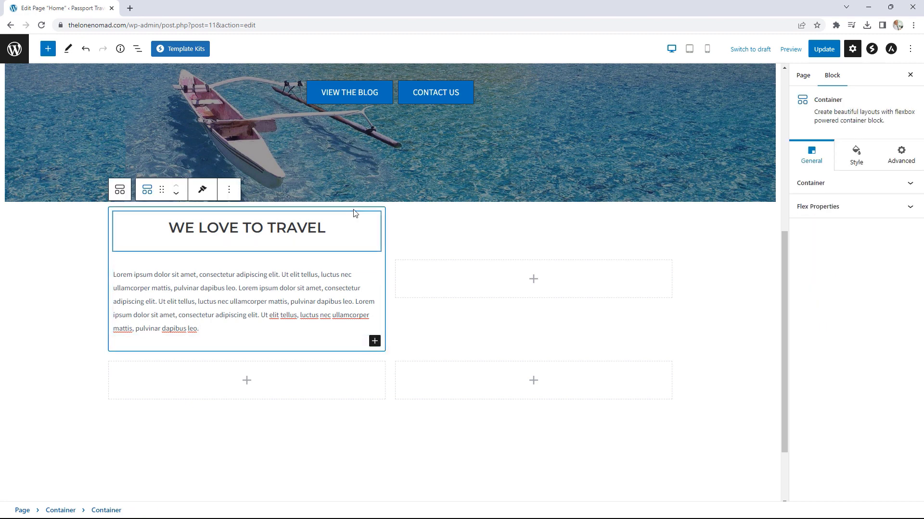
{"action": "left_click", "coordinate": [375, 342]}
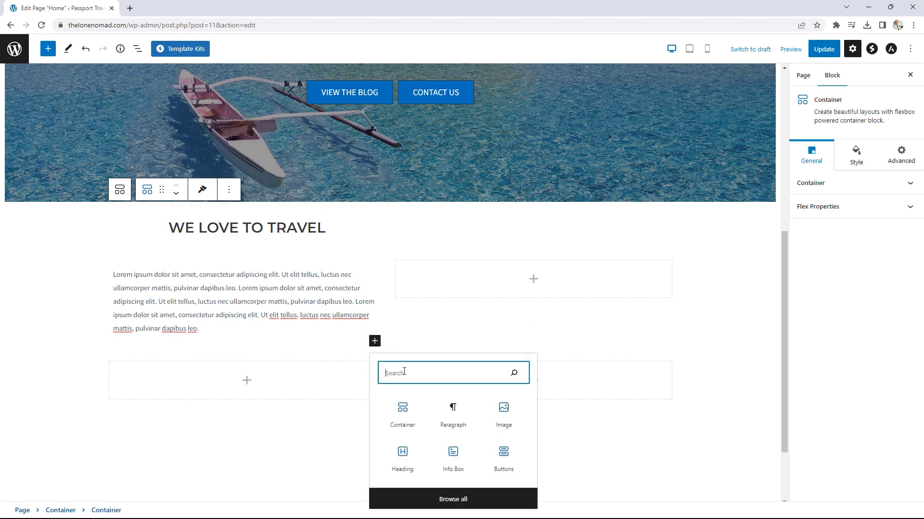
Step: Add a Buttons block under the paragraph and delete its second button
{"action": "left_click", "coordinate": [512, 460]}
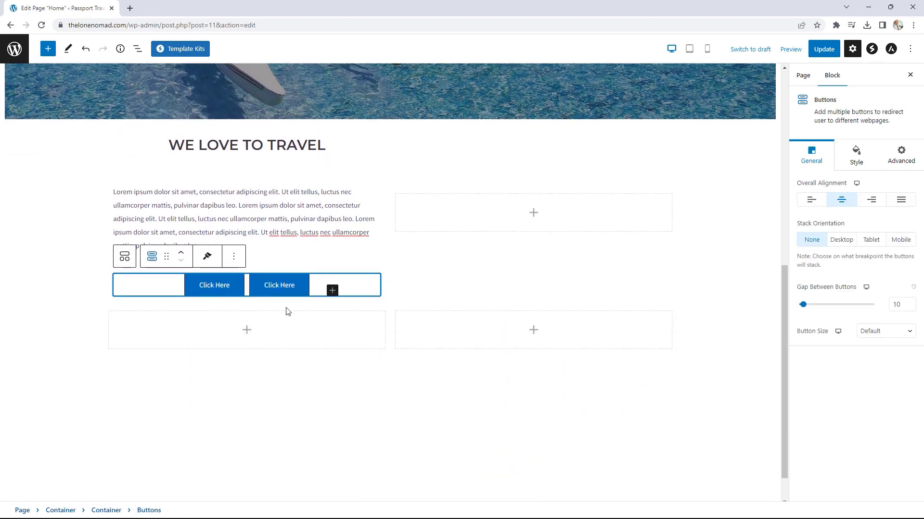
{"action": "left_click", "coordinate": [303, 285]}
{"action": "left_click", "coordinate": [370, 256]}
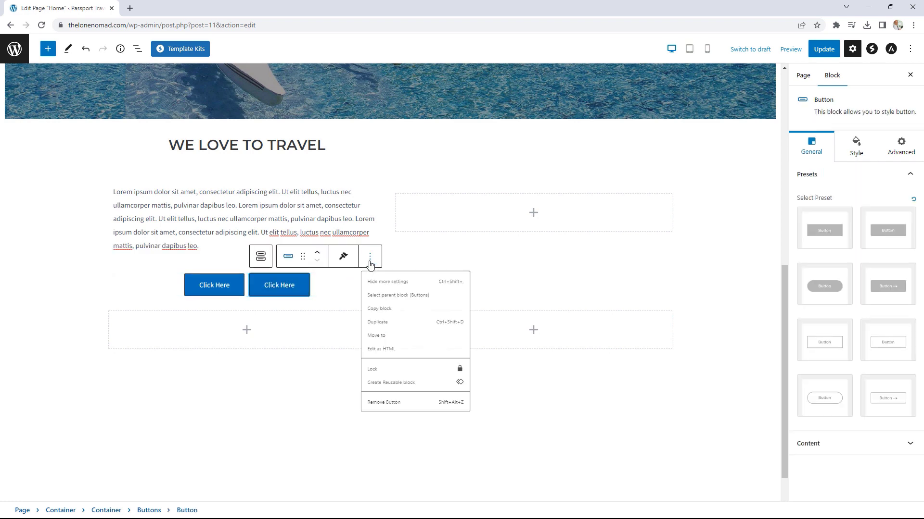
{"action": "left_click", "coordinate": [388, 442]}
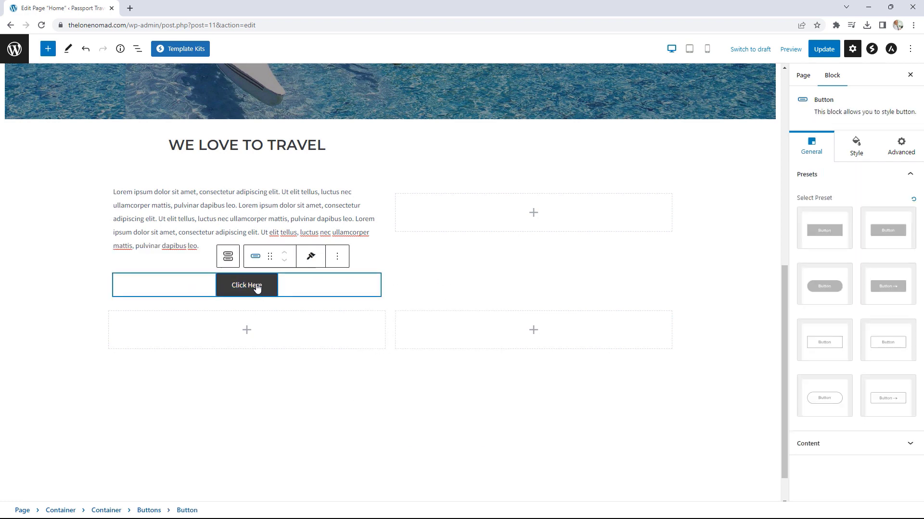
Step: Relabel the remaining button 'learn more'
{"action": "left_click_drag", "start_coordinate": [261, 285], "coordinate": [220, 285]}
{"action": "type", "text": "learn m"}
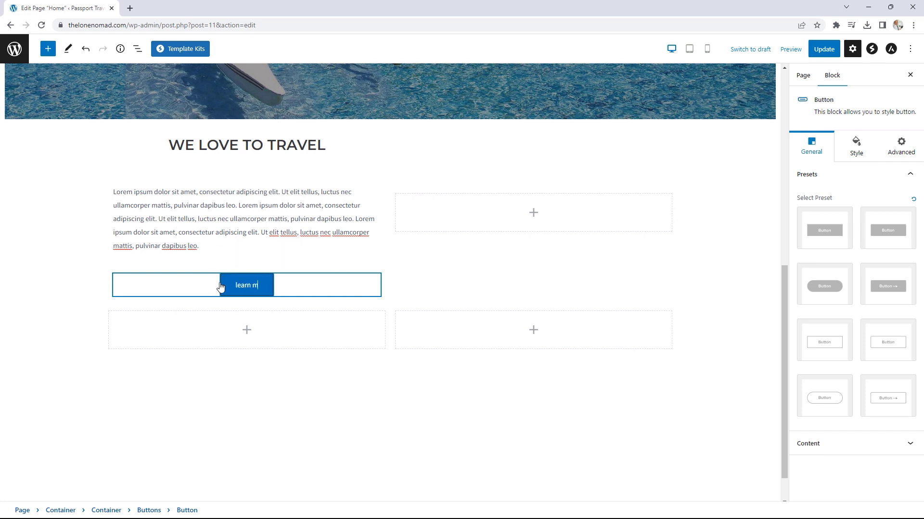
{"action": "key", "text": "BackSpace"}
{"action": "key", "text": "BackSpace"}
{"action": "key", "text": "BackSpace"}
{"action": "key", "text": "BackSpace"}
{"action": "key", "text": "BackSpace"}
{"action": "key", "text": "BackSpace"}
{"action": "type", "text": "earn"}
{"action": "key", "text": "BackSpace"}
{"action": "key", "text": "BackSpace"}
{"action": "key", "text": "BackSpace"}
{"action": "key", "text": "BackSpace"}
{"action": "key", "text": "BackSpace"}
{"action": "type", "text": "learn"}
{"action": "key", "text": "BackSpace"}
{"action": "type", "text": "more"}
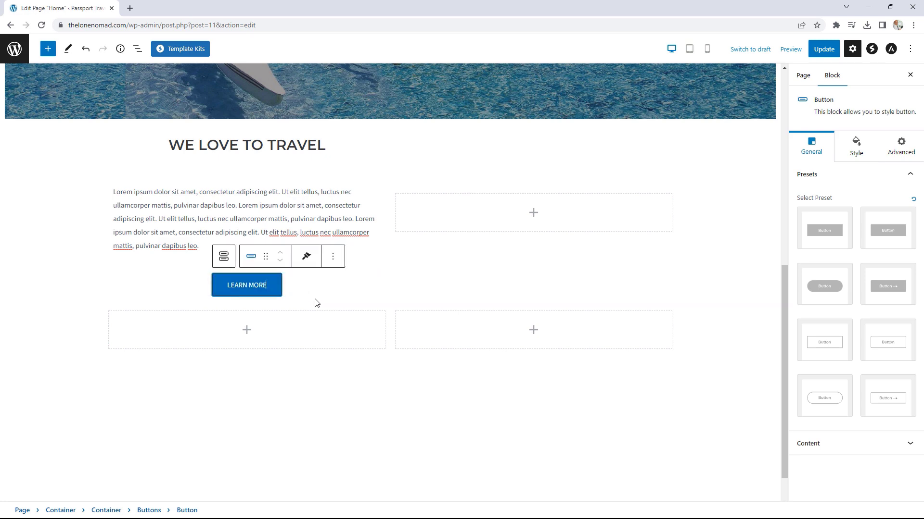
{"action": "left_click", "coordinate": [534, 212]}
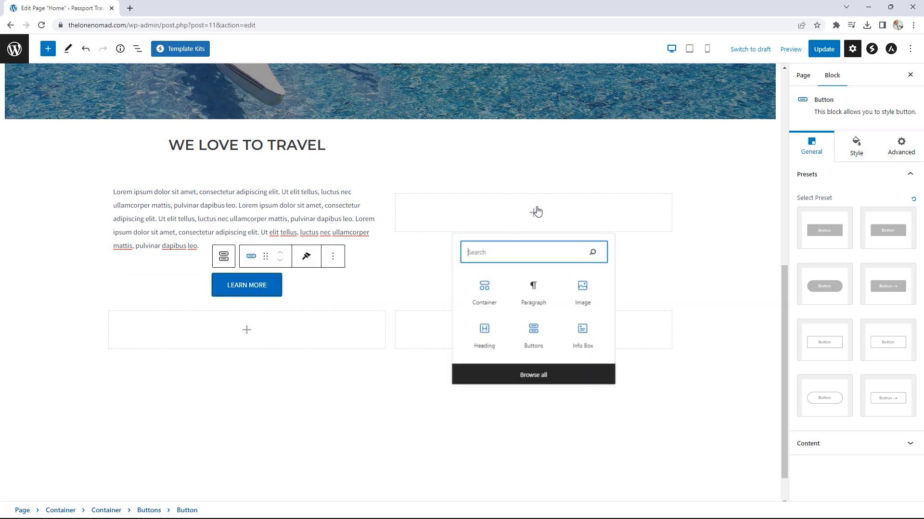
Step: Insert an Image block showing the group photo from the Media Library
{"action": "left_click", "coordinate": [583, 293]}
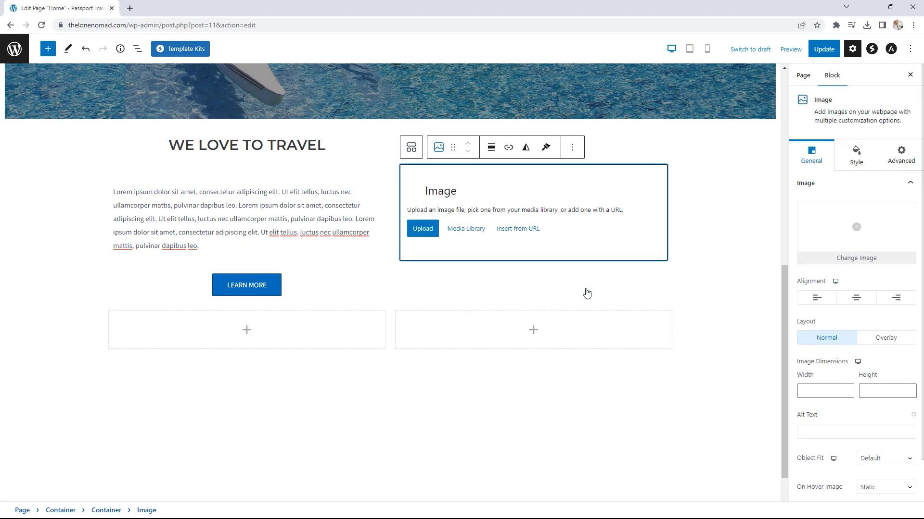
{"action": "scroll", "coordinate": [534, 289], "scroll_direction": "up", "scroll_amount": 2}
{"action": "left_click", "coordinate": [466, 301]}
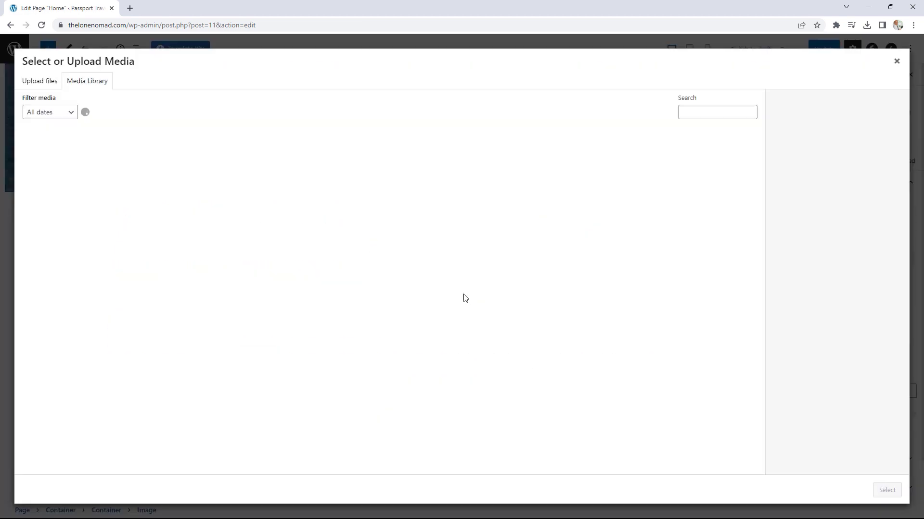
{"action": "left_click", "coordinate": [141, 163]}
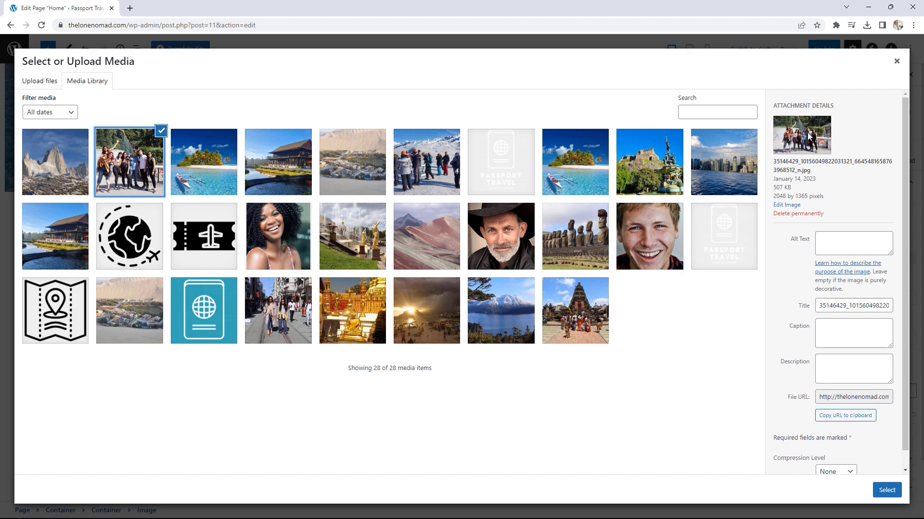
{"action": "left_click", "coordinate": [887, 491]}
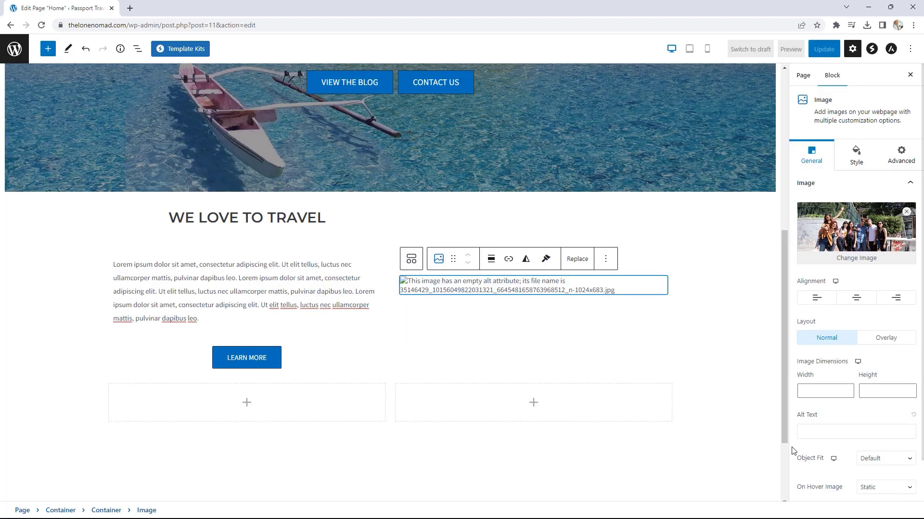
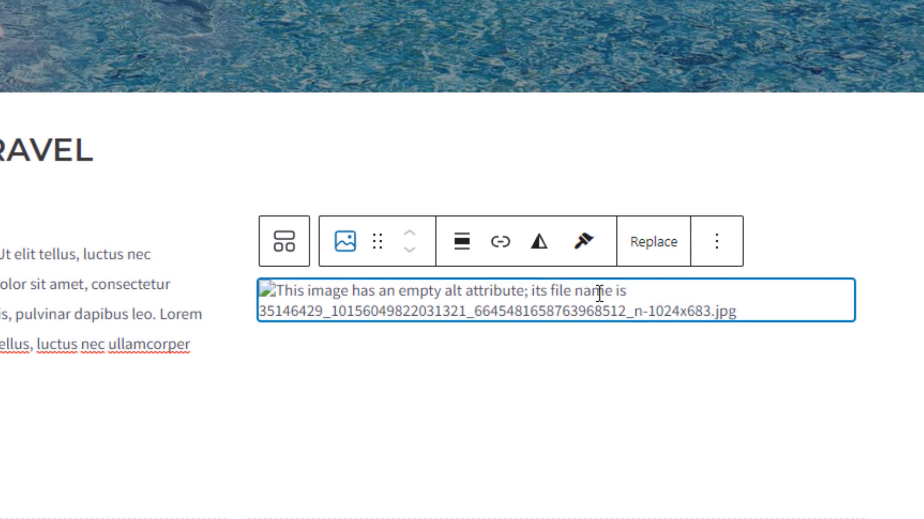
Step: Replace the broken image beside 'We Love to Travel' with the uploaded group photo file
{"action": "left_click", "coordinate": [637, 248]}
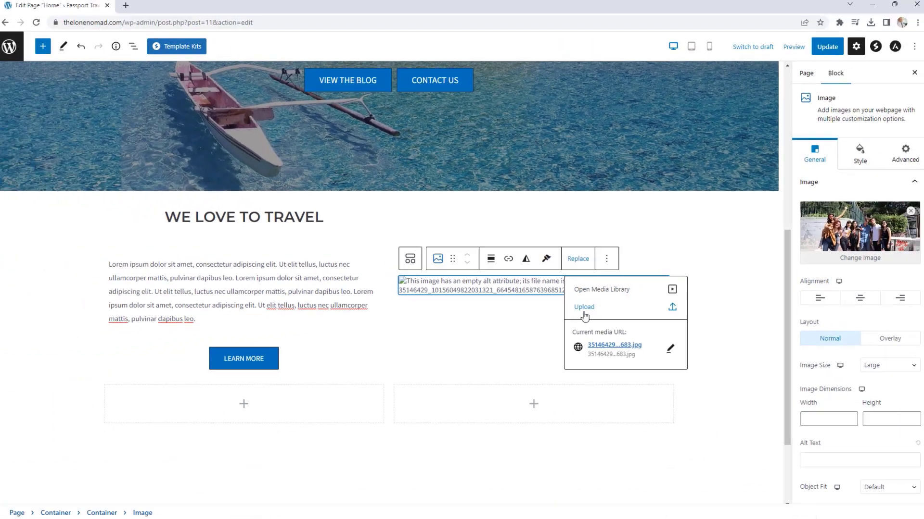
{"action": "left_click", "coordinate": [583, 308]}
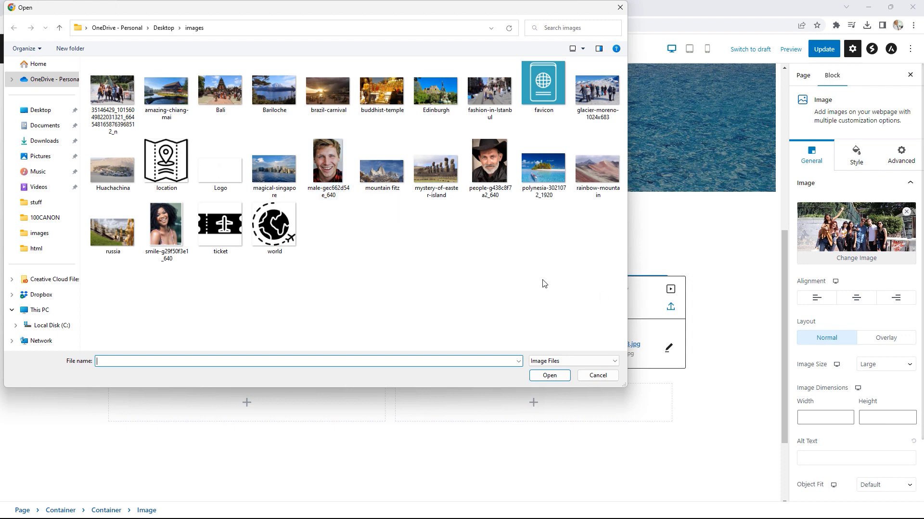
{"action": "left_click", "coordinate": [114, 97]}
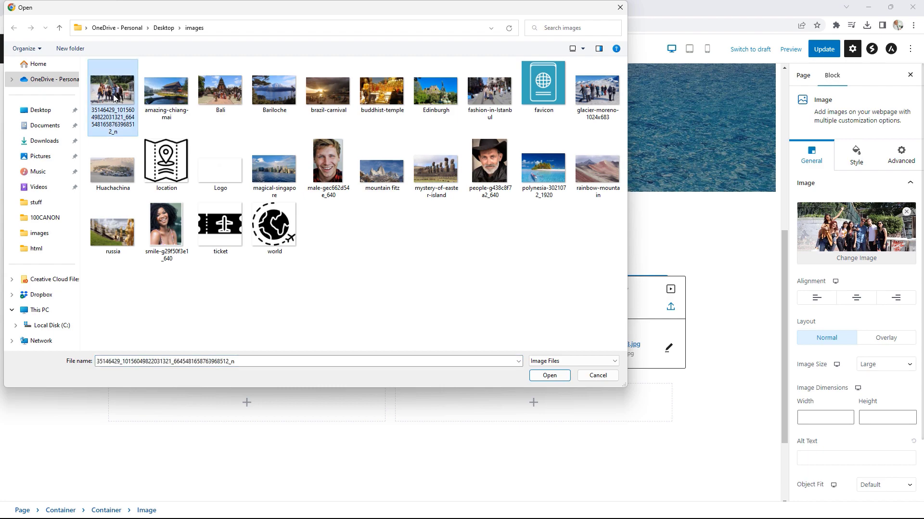
{"action": "left_click", "coordinate": [549, 375]}
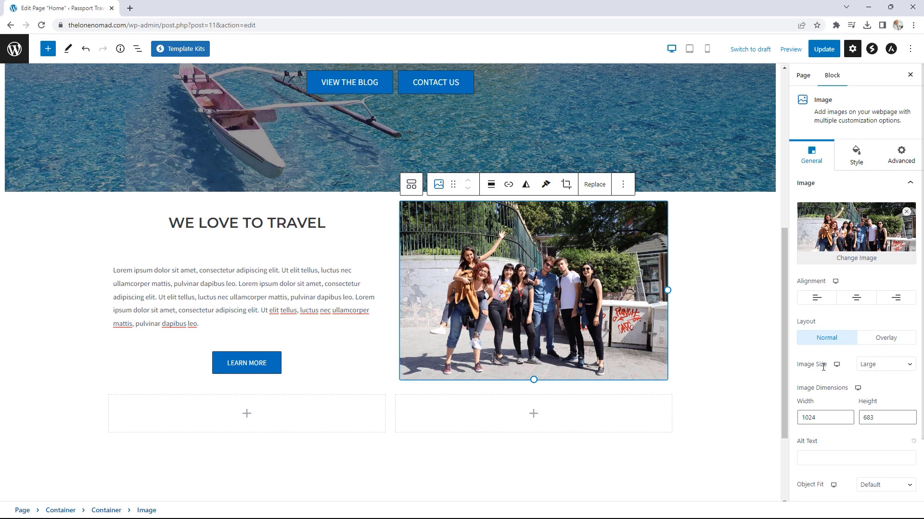
Step: Set the group photo's image size to Full Size
{"action": "left_click", "coordinate": [872, 370]}
{"action": "left_click", "coordinate": [878, 403]}
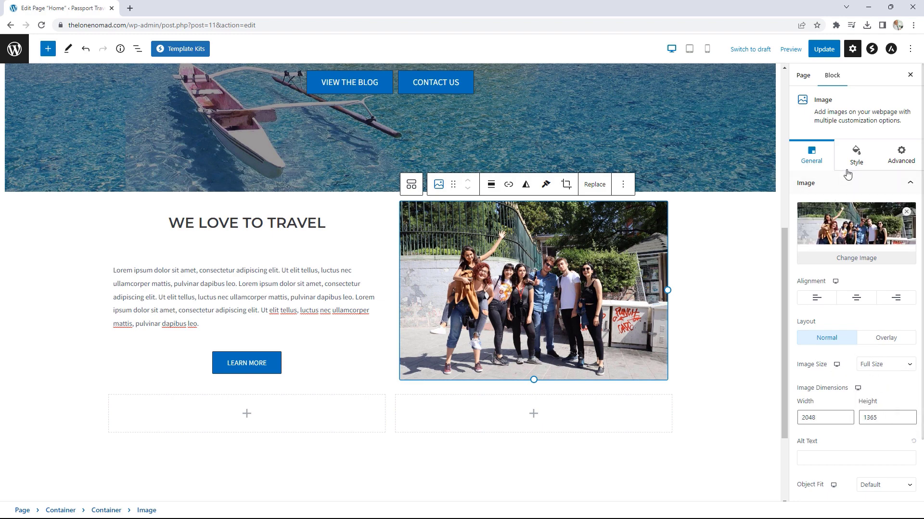
{"action": "left_click", "coordinate": [859, 162]}
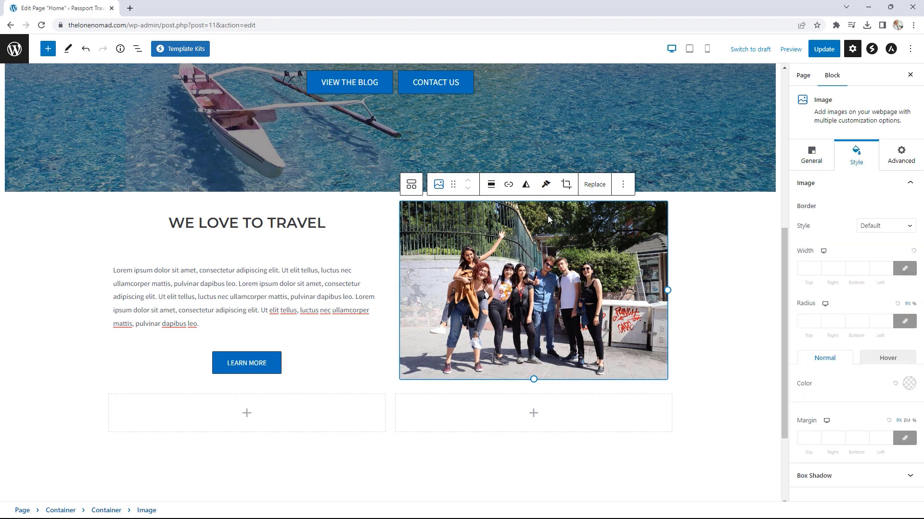
Step: Make the photo's parent container Full Width and lower its padding to 0
{"action": "left_click", "coordinate": [174, 214]}
{"action": "left_click", "coordinate": [100, 209]}
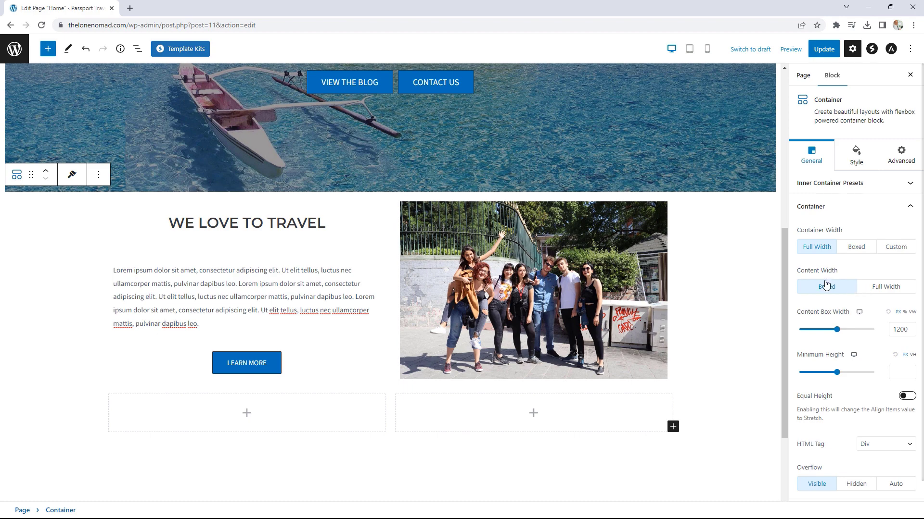
{"action": "left_click", "coordinate": [886, 287]}
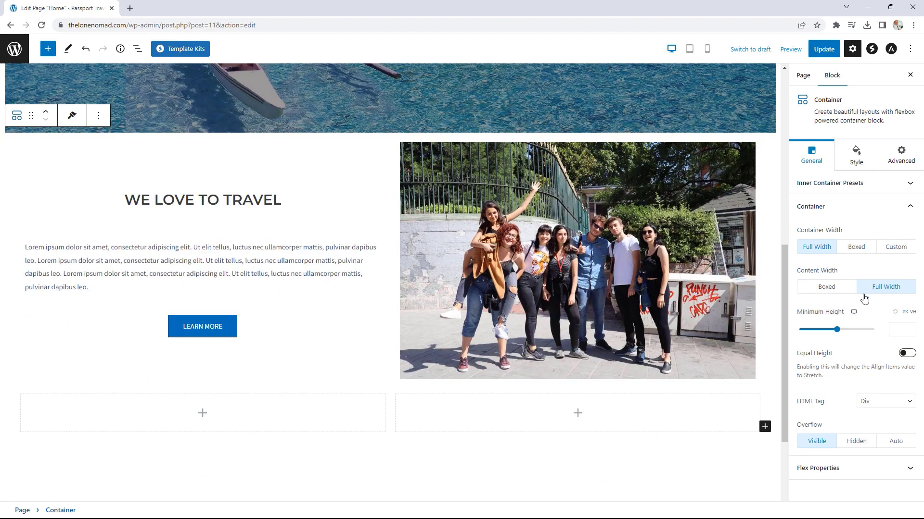
{"action": "left_click", "coordinate": [858, 159]}
{"action": "left_click", "coordinate": [829, 332]}
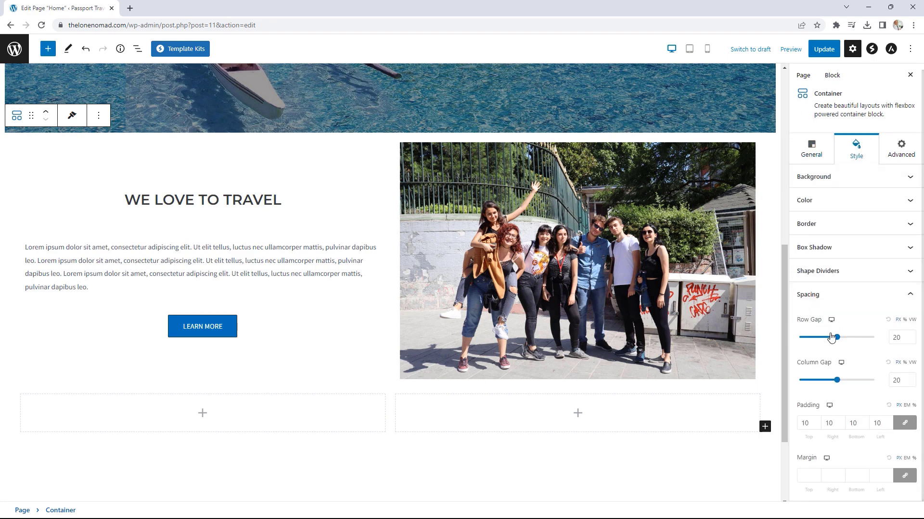
{"action": "left_click", "coordinate": [819, 427]}
{"action": "left_click", "coordinate": [819, 426]}
{"action": "left_click", "coordinate": [818, 427]}
{"action": "left_click", "coordinate": [818, 427]}
{"action": "left_click", "coordinate": [819, 426]}
{"action": "left_click", "coordinate": [819, 426]}
{"action": "left_click", "coordinate": [818, 427]}
{"action": "left_click", "coordinate": [818, 426]}
{"action": "left_click", "coordinate": [818, 426]}
{"action": "left_click", "coordinate": [818, 426]}
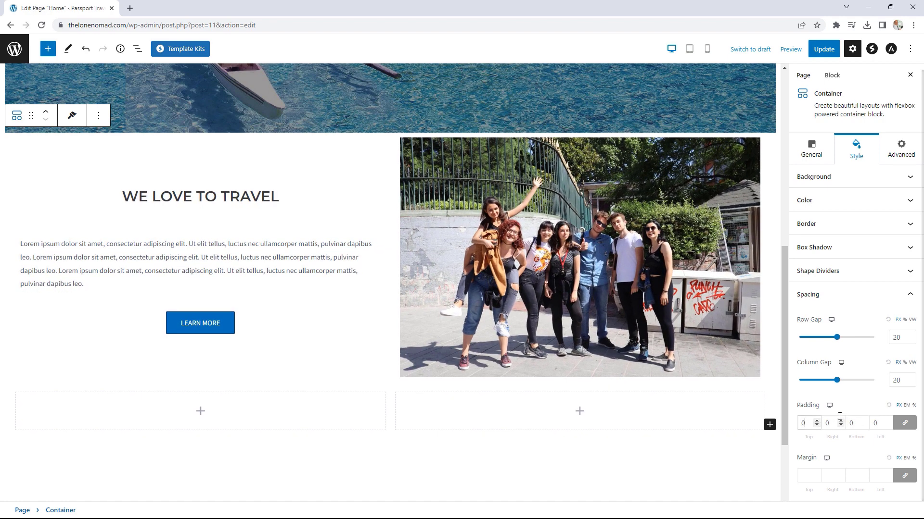
{"action": "scroll", "coordinate": [707, 414], "scroll_direction": "down", "scroll_amount": 2}
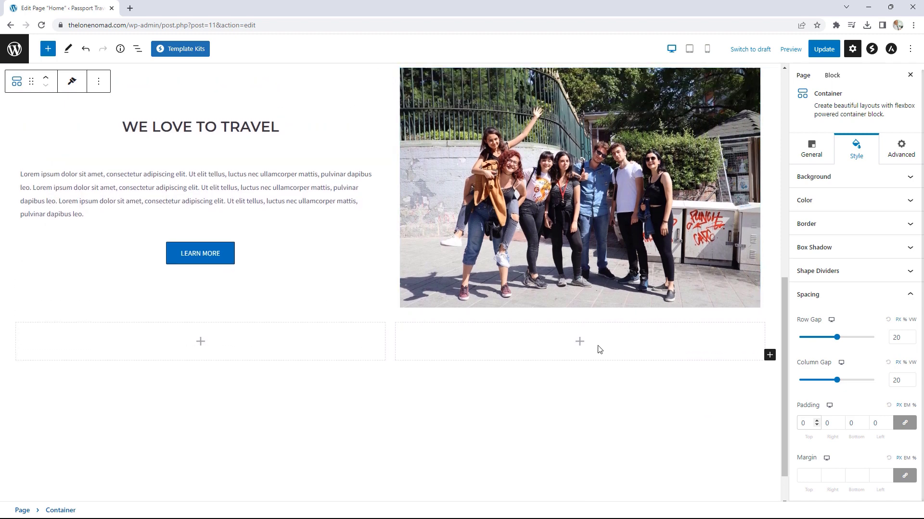
Step: Add an Image block with the uploaded 'mountain fitz' photo to the left column of the new row
{"action": "left_click", "coordinate": [200, 342]}
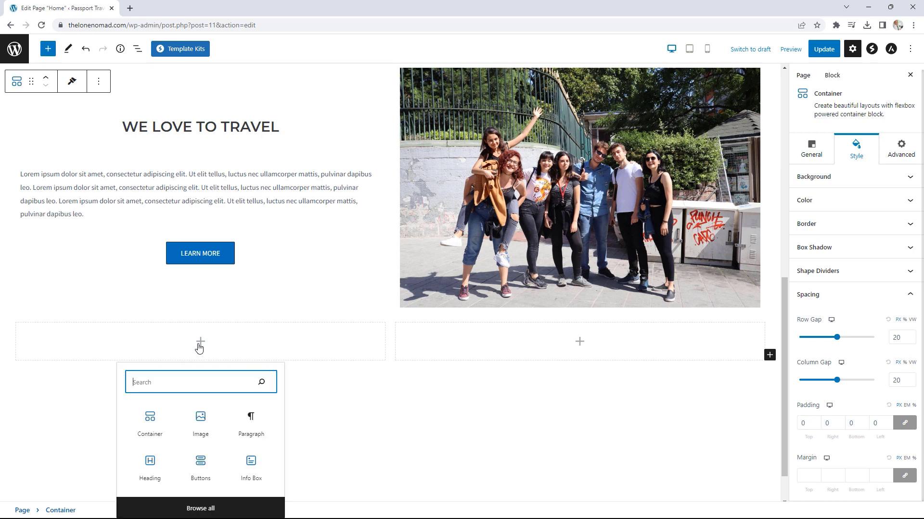
{"action": "left_click", "coordinate": [200, 418]}
{"action": "scroll", "coordinate": [241, 412], "scroll_direction": "down", "scroll_amount": 2}
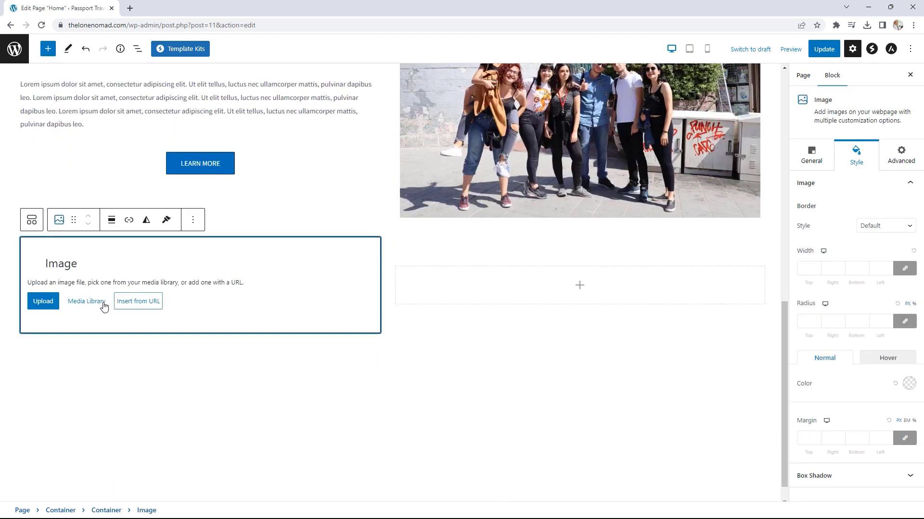
{"action": "left_click", "coordinate": [43, 302]}
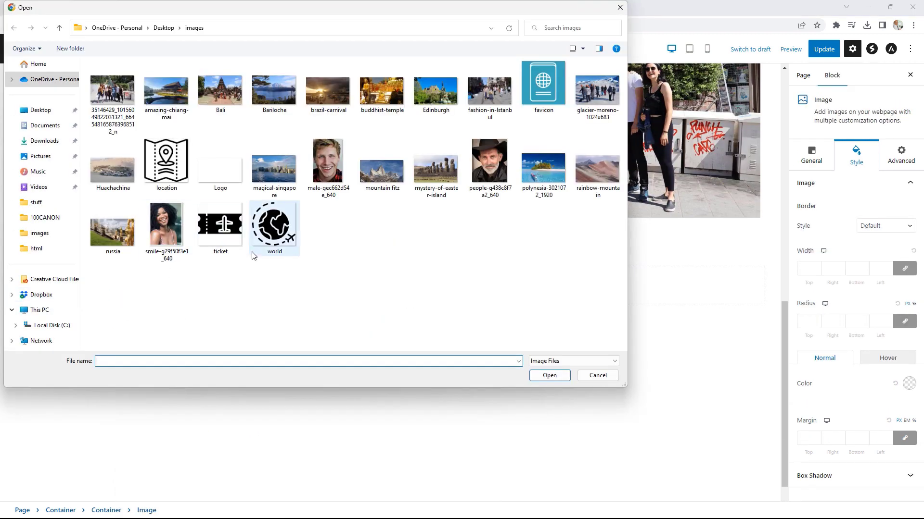
{"action": "left_click", "coordinate": [382, 169]}
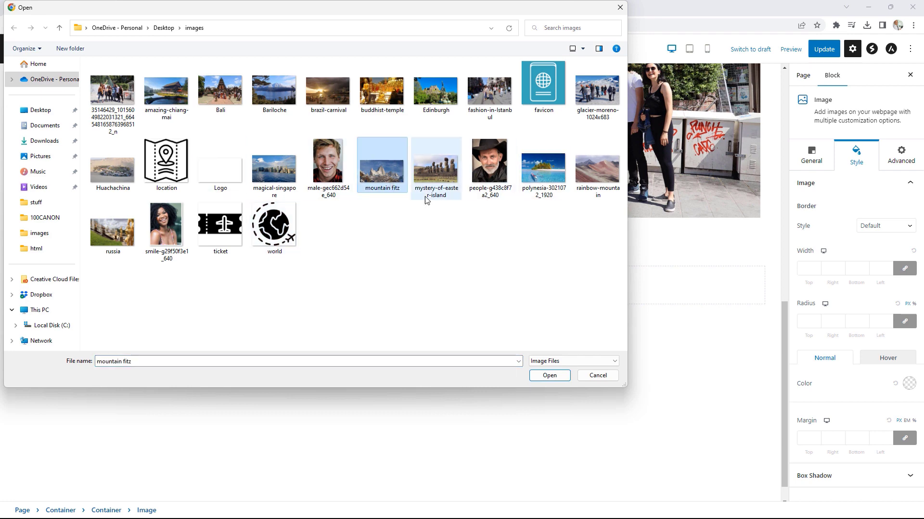
{"action": "left_click", "coordinate": [548, 377]}
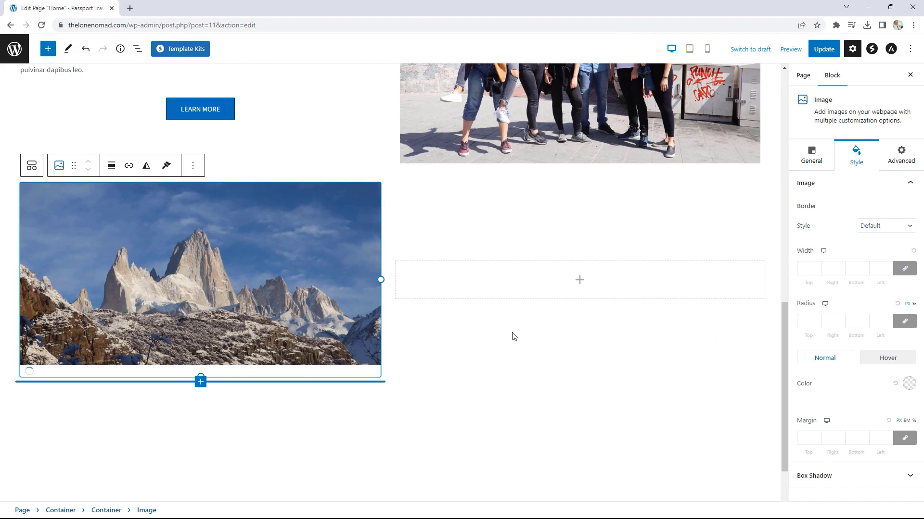
{"action": "scroll", "coordinate": [541, 337], "scroll_direction": "up", "scroll_amount": 1}
{"action": "left_click", "coordinate": [581, 332]}
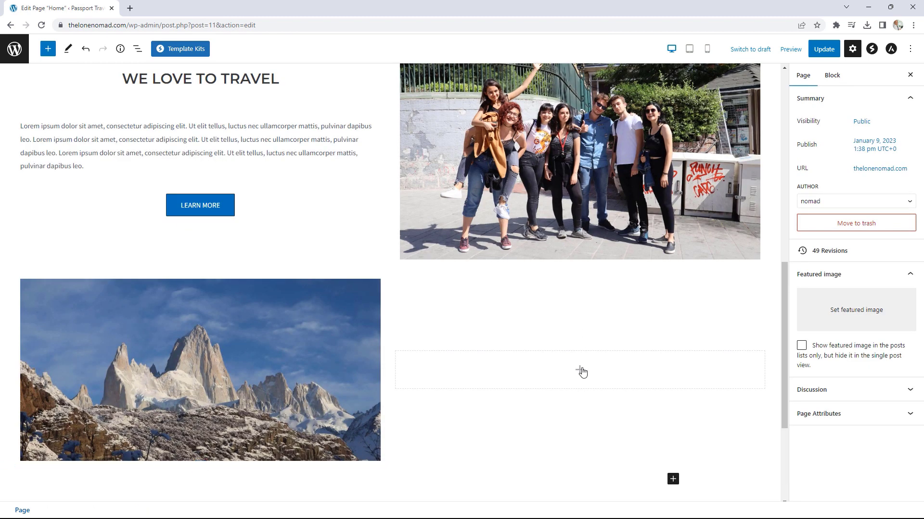
Step: Add a centered heading 'TRAVEL TO THE BEST PLACES' in the right column
{"action": "left_click", "coordinate": [580, 372]}
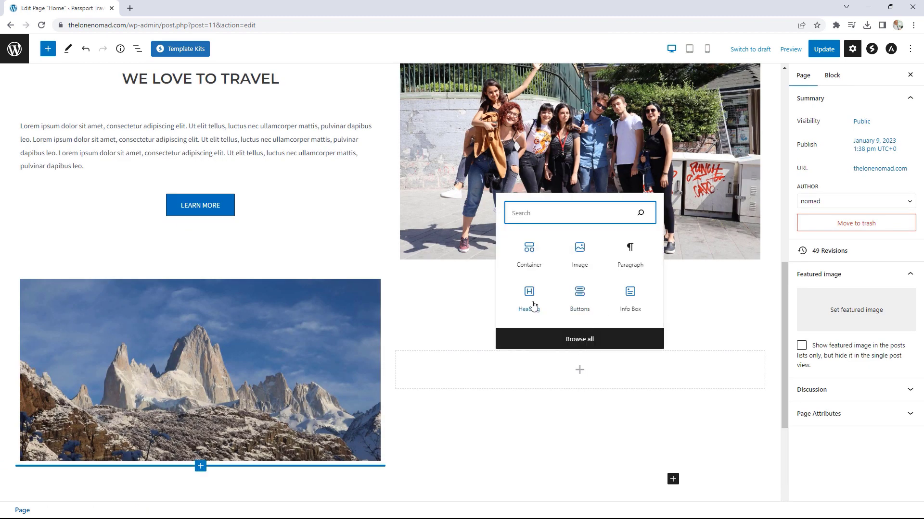
{"action": "left_click", "coordinate": [531, 303]}
{"action": "scroll", "coordinate": [586, 370], "scroll_direction": "down", "scroll_amount": 1}
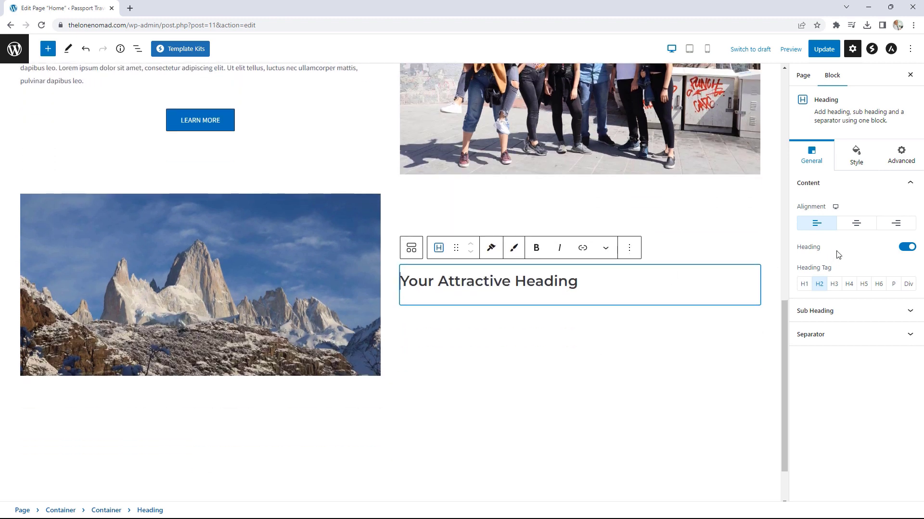
{"action": "left_click", "coordinate": [859, 226]}
{"action": "left_click_drag", "start_coordinate": [694, 276], "coordinate": [490, 282]}
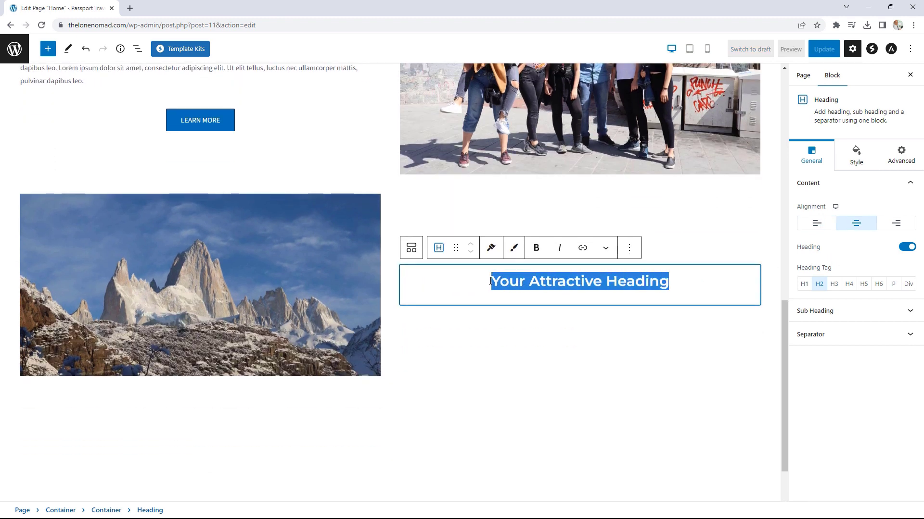
{"action": "type", "text": "trae"}
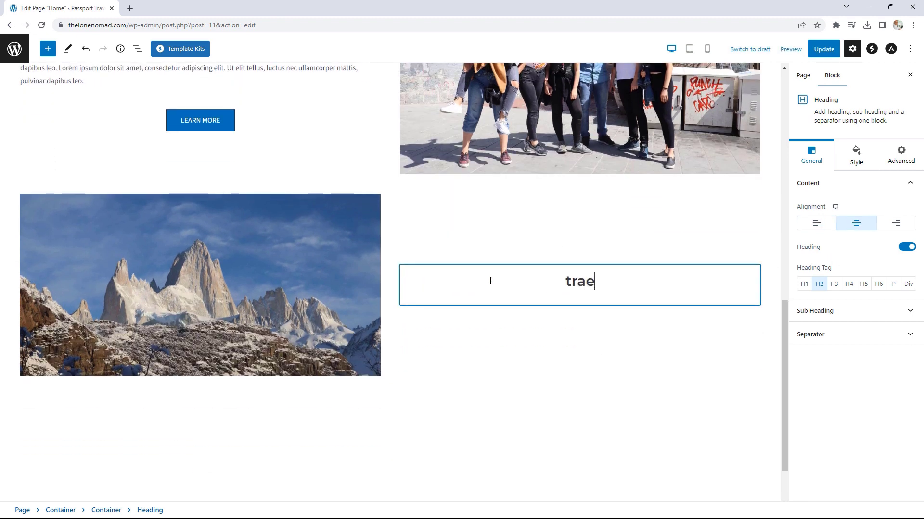
{"action": "key", "text": "BackSpace"}
{"action": "key", "text": "BackSpace"}
{"action": "key", "text": "BackSpace"}
{"action": "key", "text": "BackSpace"}
{"action": "type", "text": "TRAVEL"}
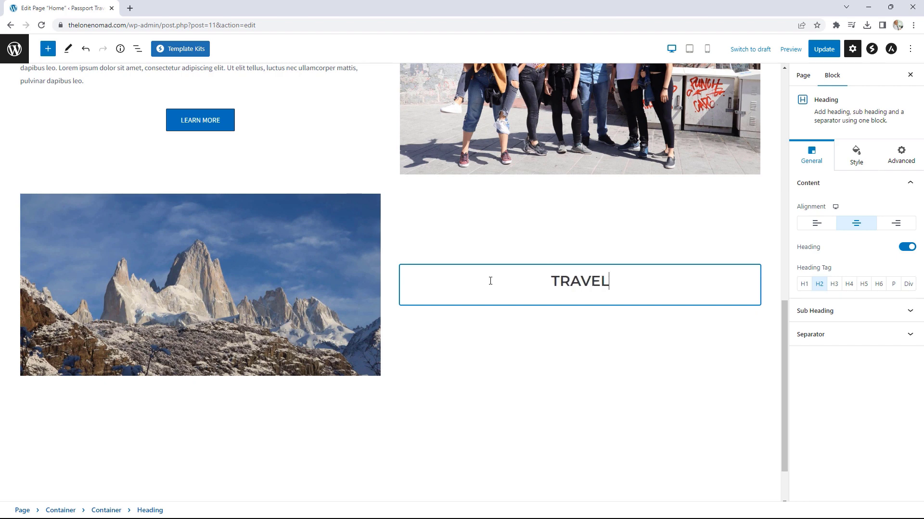
{"action": "type", "text": " TO THE BEST PLACES"}
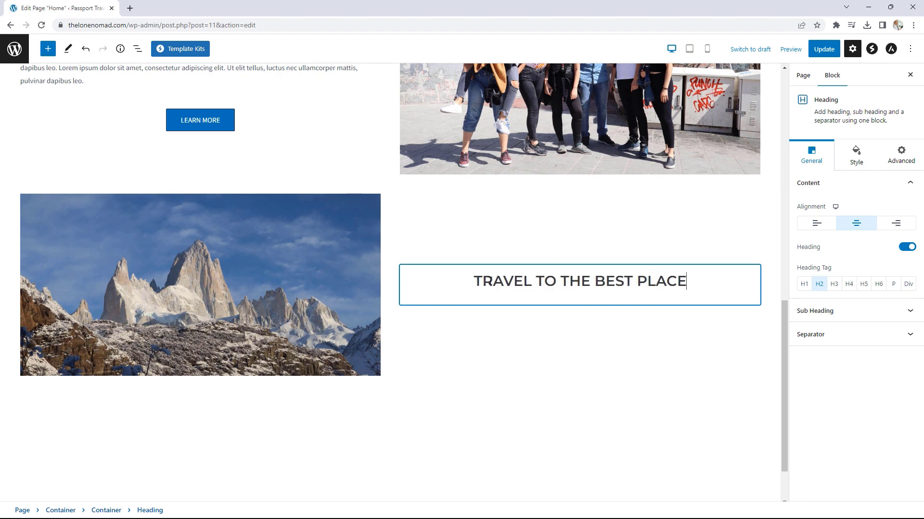
{"action": "left_click", "coordinate": [731, 272]}
{"action": "left_click", "coordinate": [740, 302]}
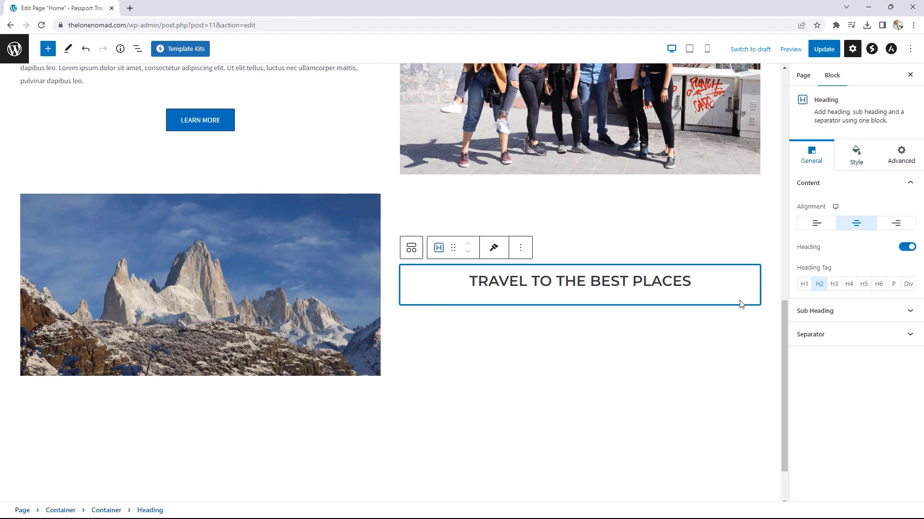
{"action": "left_click", "coordinate": [748, 303]}
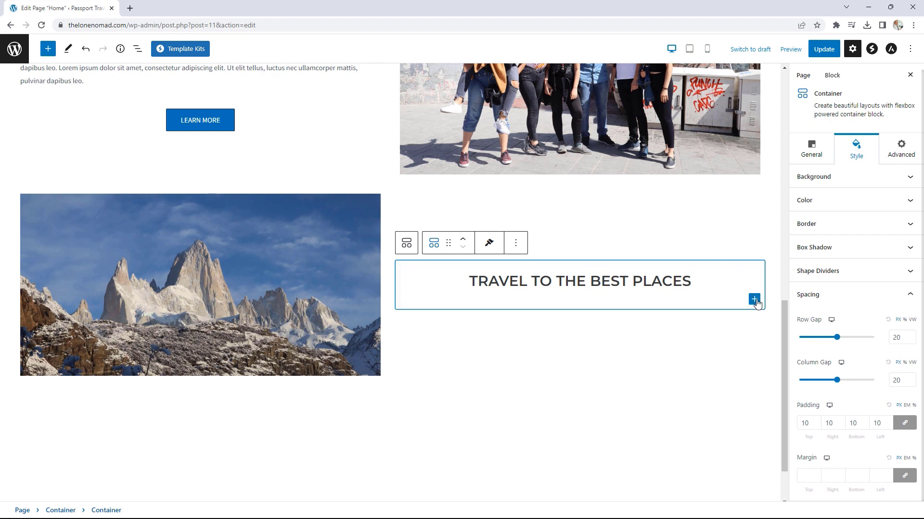
Step: Add a paragraph of pasted Lorem ipsum text below the heading
{"action": "left_click", "coordinate": [754, 300]}
{"action": "left_click", "coordinate": [874, 369]}
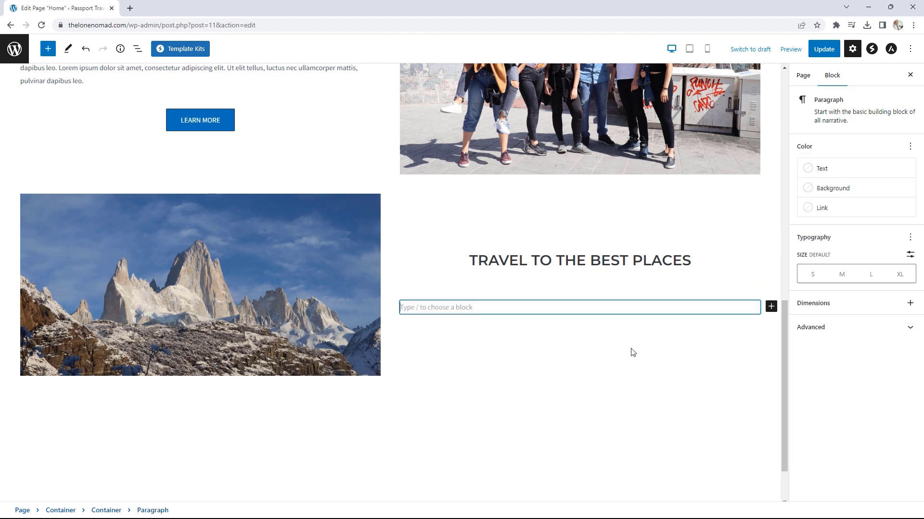
{"action": "type", "text": "Lorem ipsum dolor sit amet, consectetur adipiscing elit. Ut elit tellus, luctus nec ullamcorper mattis, pulvinar dapibus leo. Lorem ipsum dolor sit amet, consectetur adipiscing elit. Ut elit tellus, luctus nec ullamcorper mattis, pulvinar dapibus leo. Lorem ipsum dolor sit amet, consectetur adipiscing elit. Ut elit tellus, luctus nec ullamcorper mattis, pulvinar dapibus leo."}
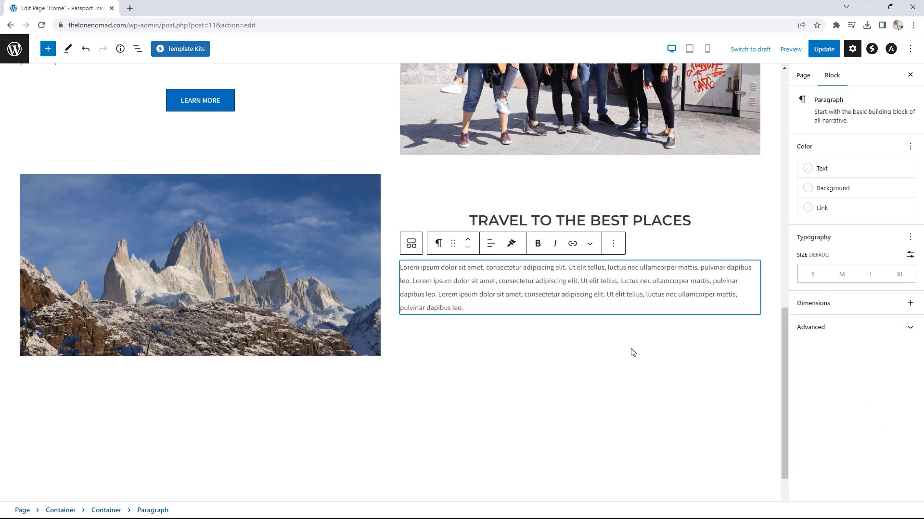
Step: Select the container holding the heading and paragraph to show its settings
{"action": "left_click", "coordinate": [768, 321]}
{"action": "left_click", "coordinate": [752, 309]}
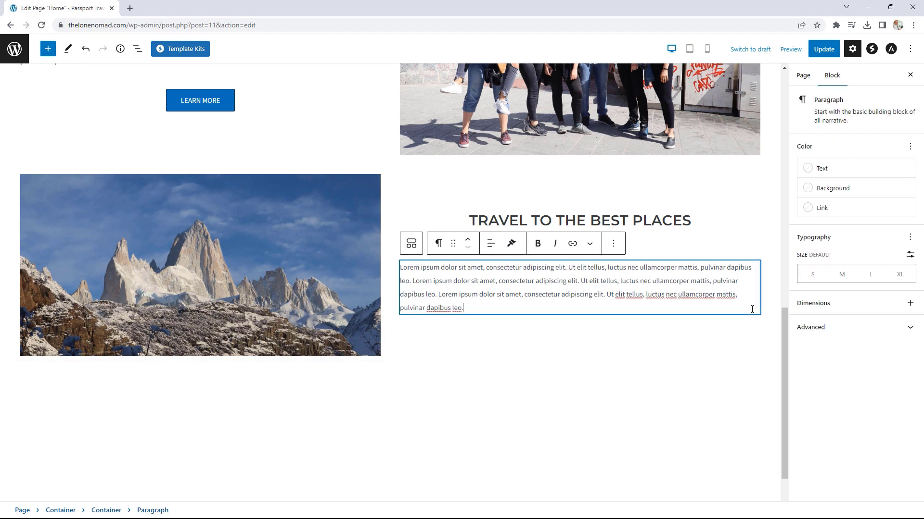
{"action": "left_click", "coordinate": [769, 315]}
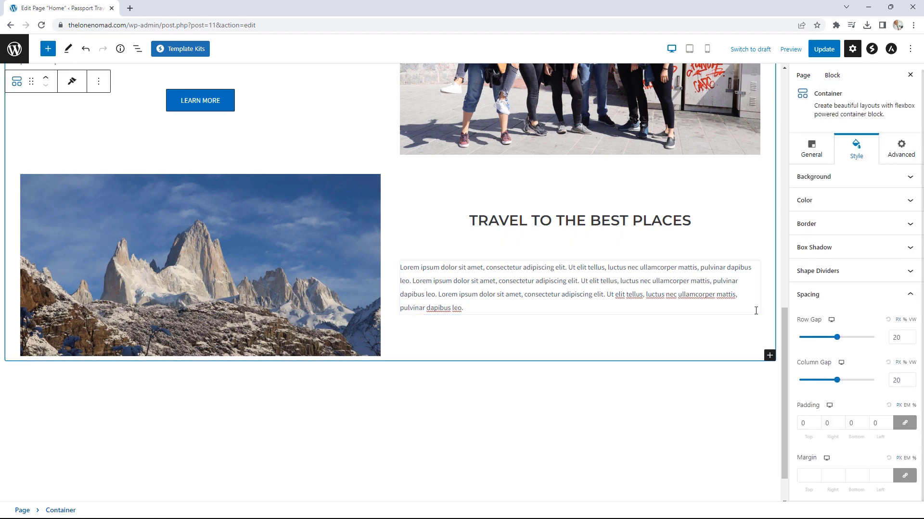
{"action": "left_click", "coordinate": [755, 311]}
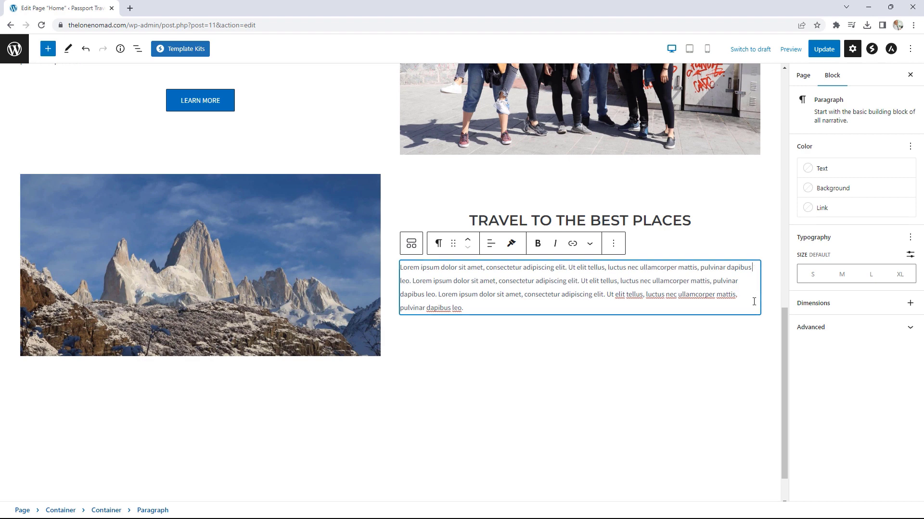
{"action": "left_click", "coordinate": [770, 318]}
{"action": "left_click", "coordinate": [752, 285]}
{"action": "left_click", "coordinate": [749, 241]}
{"action": "left_click", "coordinate": [754, 290]}
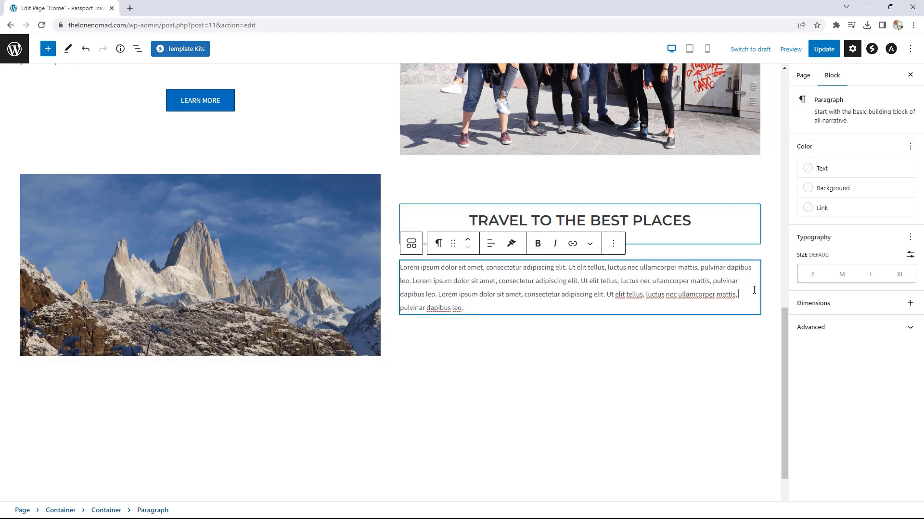
{"action": "left_click", "coordinate": [755, 322]}
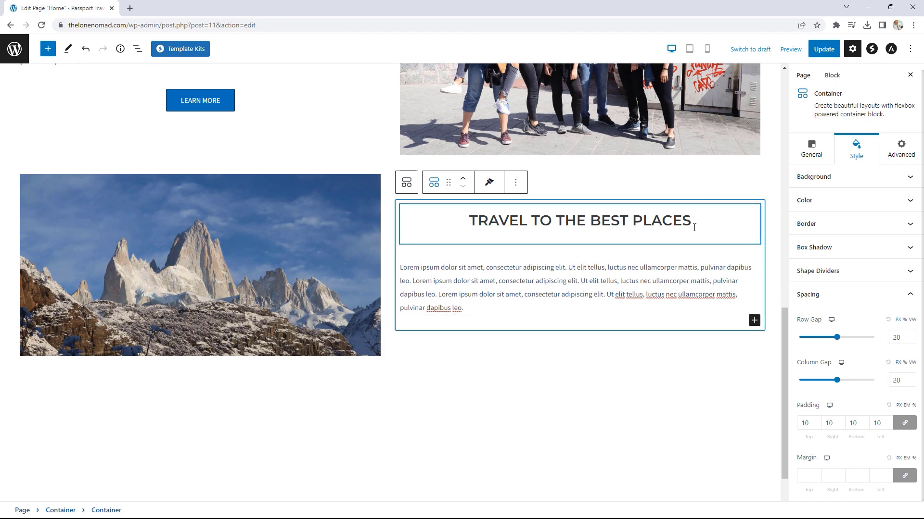
Step: Add a Buttons block below the paragraph, delete the second button, and label the remaining one 'LEARN MORE'
{"action": "left_click", "coordinate": [754, 320]}
{"action": "left_click", "coordinate": [835, 438]}
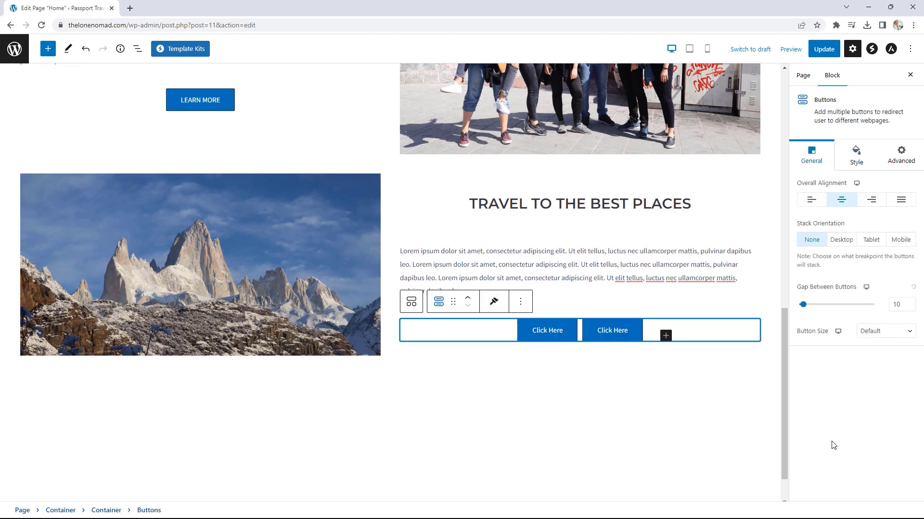
{"action": "left_click", "coordinate": [625, 286]}
{"action": "left_click", "coordinate": [702, 256]}
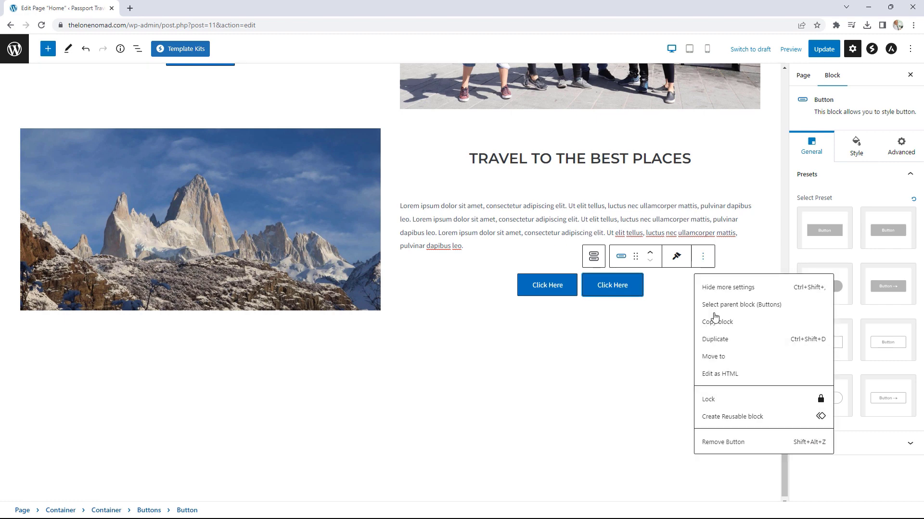
{"action": "left_click", "coordinate": [718, 444]}
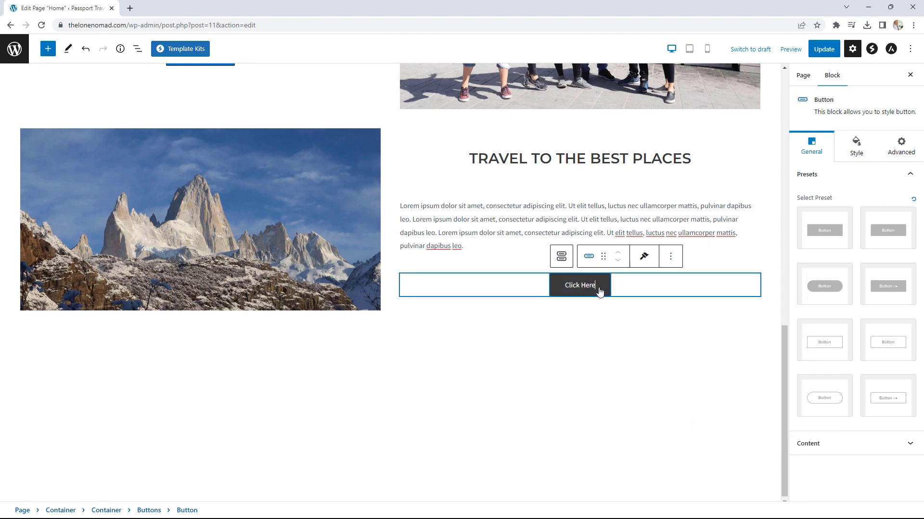
{"action": "left_click_drag", "start_coordinate": [599, 286], "coordinate": [560, 289]}
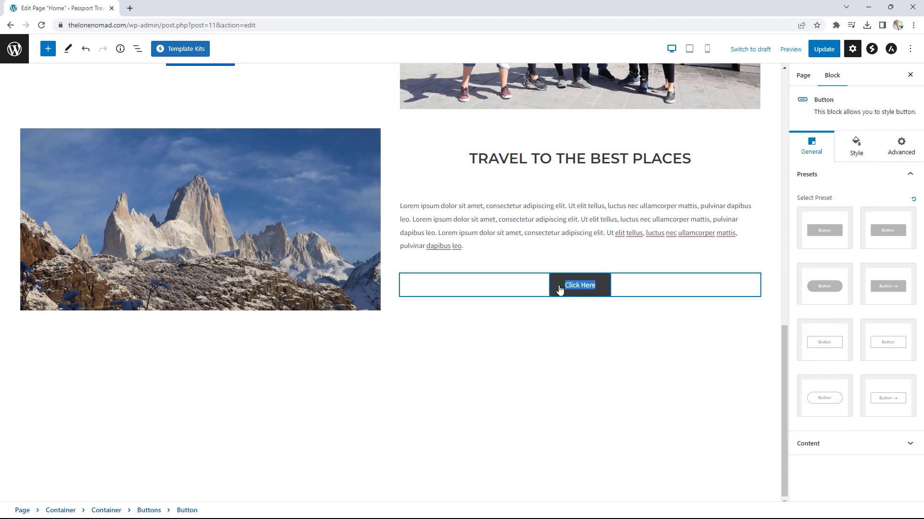
{"action": "type", "text": "LEARN MORE"}
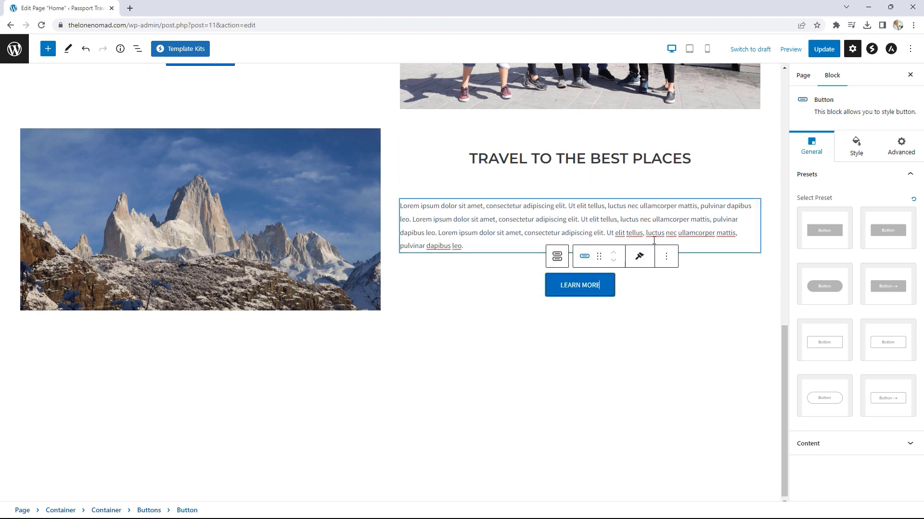
Step: Update the page and view it live
{"action": "scroll", "coordinate": [657, 261], "scroll_direction": "up", "scroll_amount": 4}
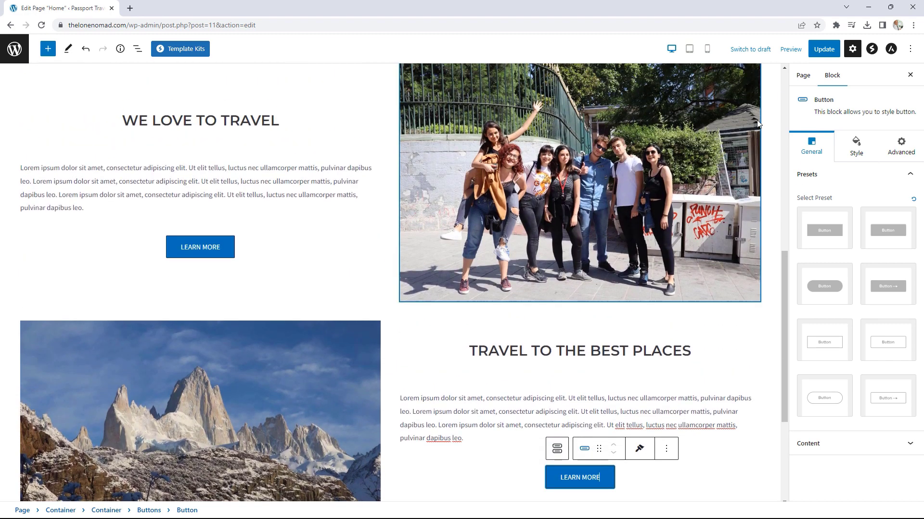
{"action": "left_click", "coordinate": [834, 50]}
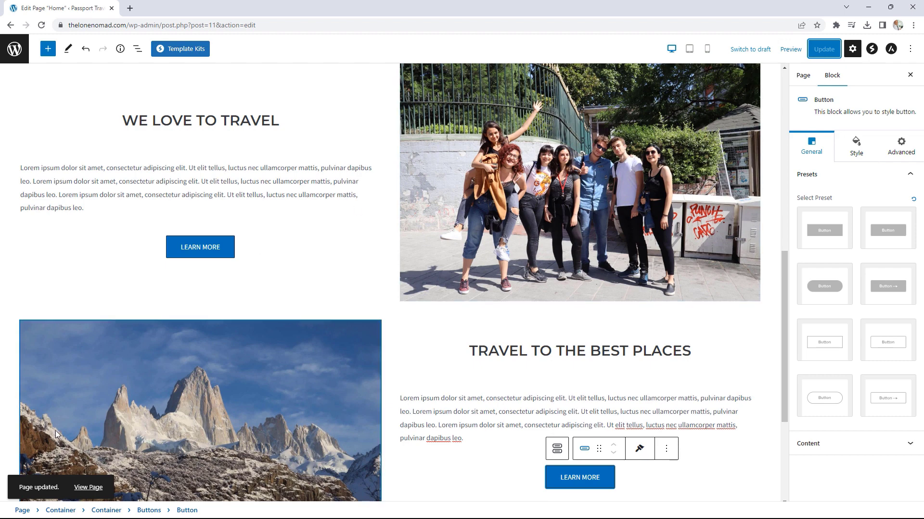
{"action": "left_click", "coordinate": [93, 486]}
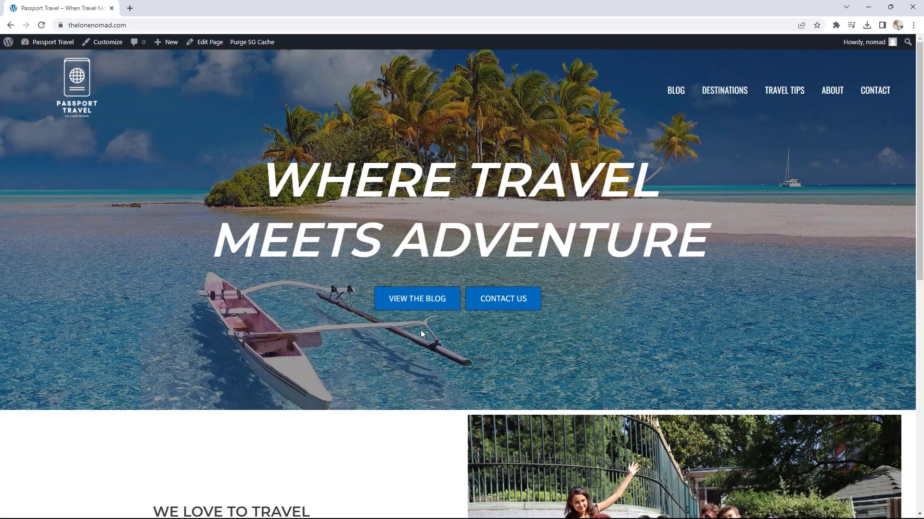
{"action": "scroll", "coordinate": [420, 330], "scroll_direction": "down", "scroll_amount": 6}
{"action": "scroll", "coordinate": [421, 328], "scroll_direction": "down", "scroll_amount": 4}
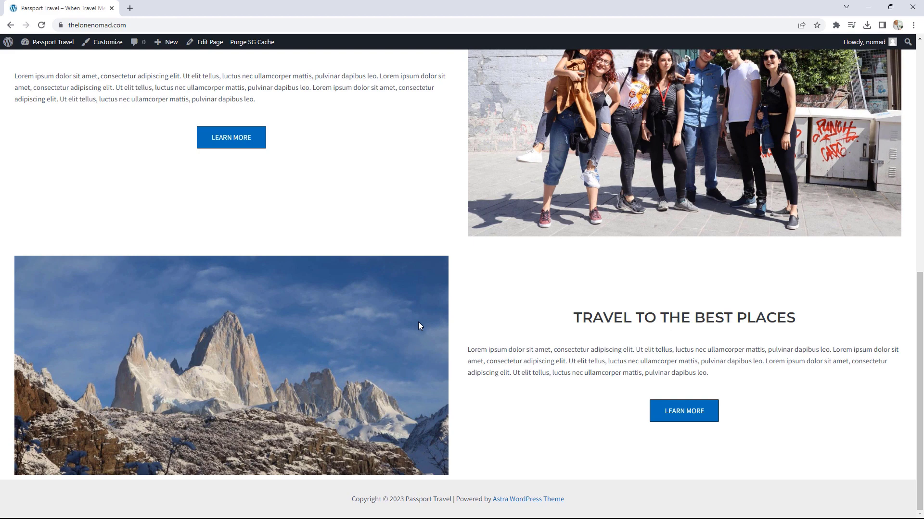
{"action": "scroll", "coordinate": [418, 325], "scroll_direction": "up", "scroll_amount": 2}
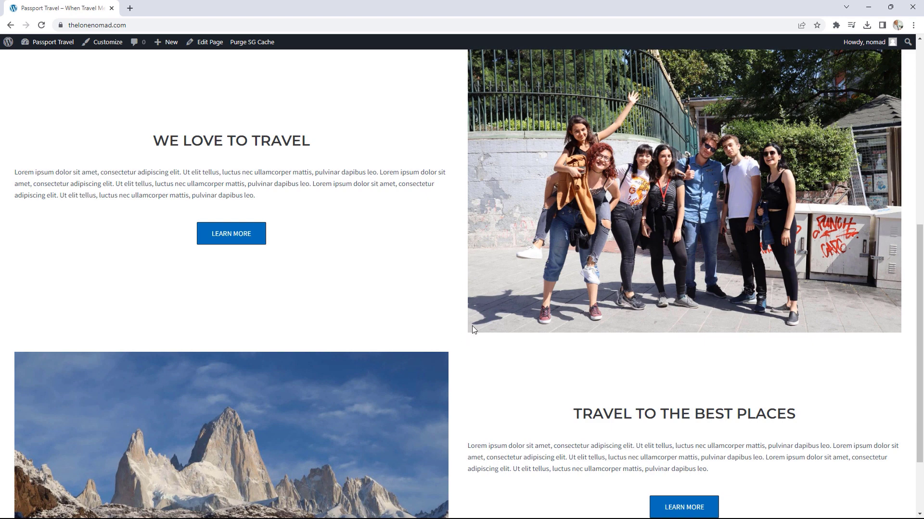
{"action": "scroll", "coordinate": [535, 327], "scroll_direction": "up", "scroll_amount": 1}
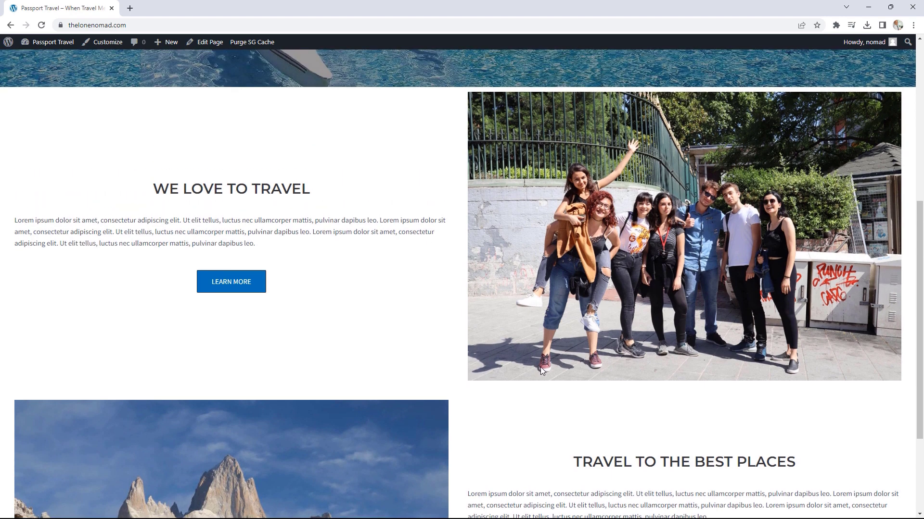
{"action": "scroll", "coordinate": [481, 344], "scroll_direction": "down", "scroll_amount": 1}
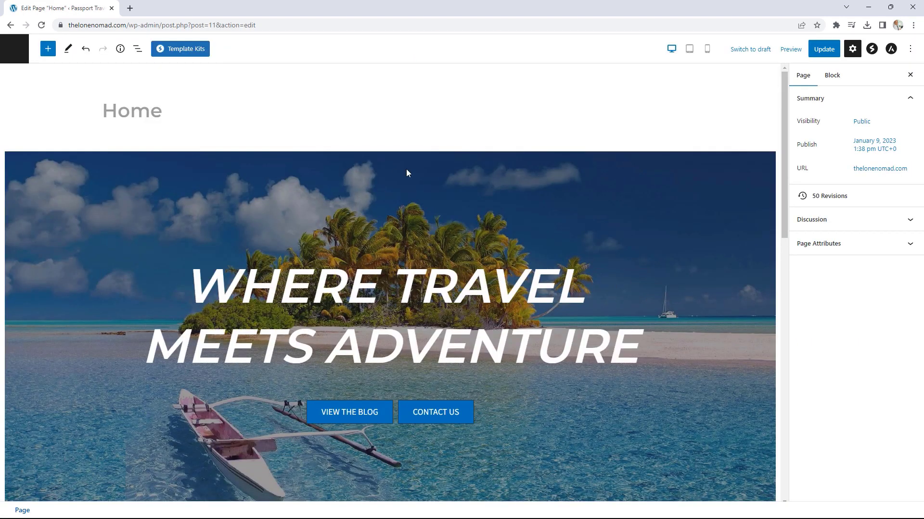
Step: Drag the Row Gap of the outer container holding both travel rows from 20 to 0
{"action": "scroll", "coordinate": [590, 218], "scroll_direction": "down", "scroll_amount": 7}
{"action": "left_click", "coordinate": [43, 209]}
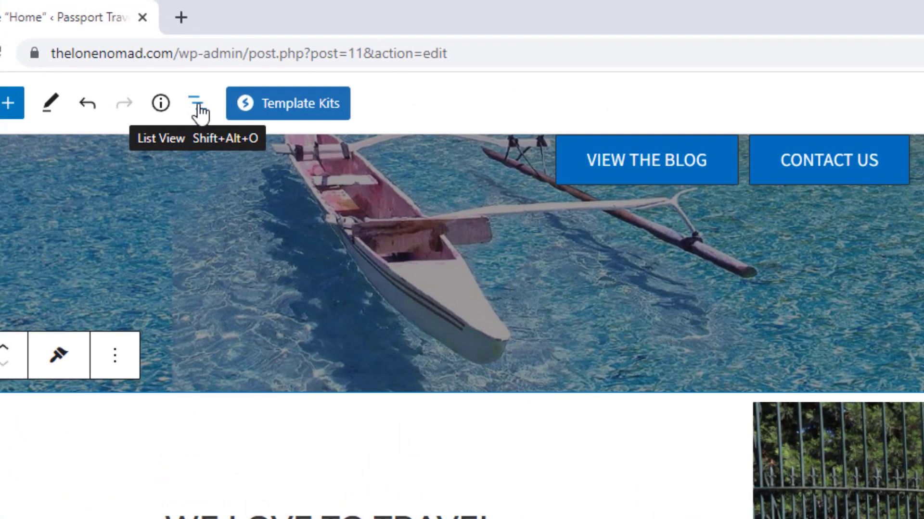
{"action": "left_click", "coordinate": [199, 108]}
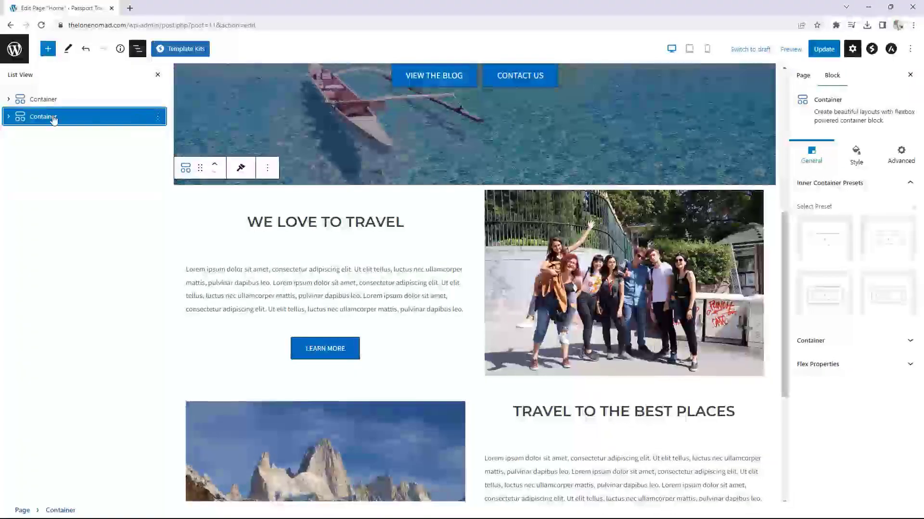
{"action": "left_click", "coordinate": [8, 116]}
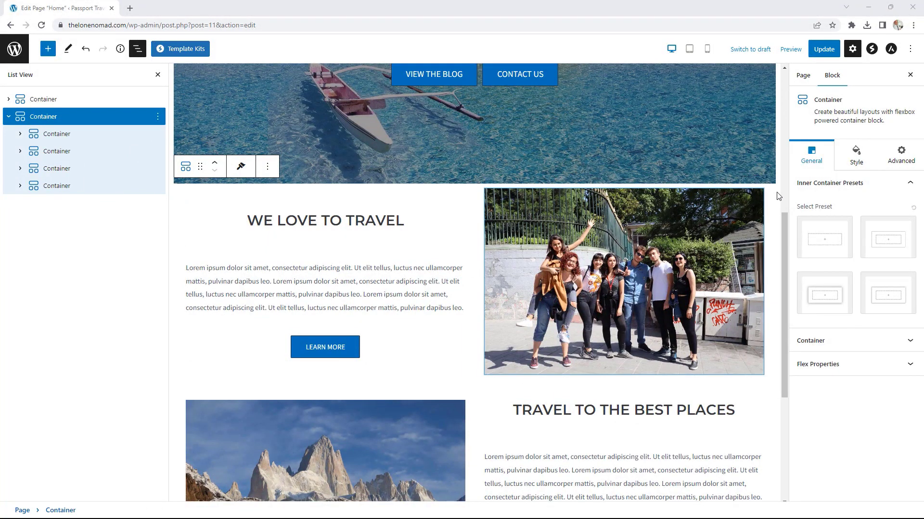
{"action": "left_click", "coordinate": [859, 159]}
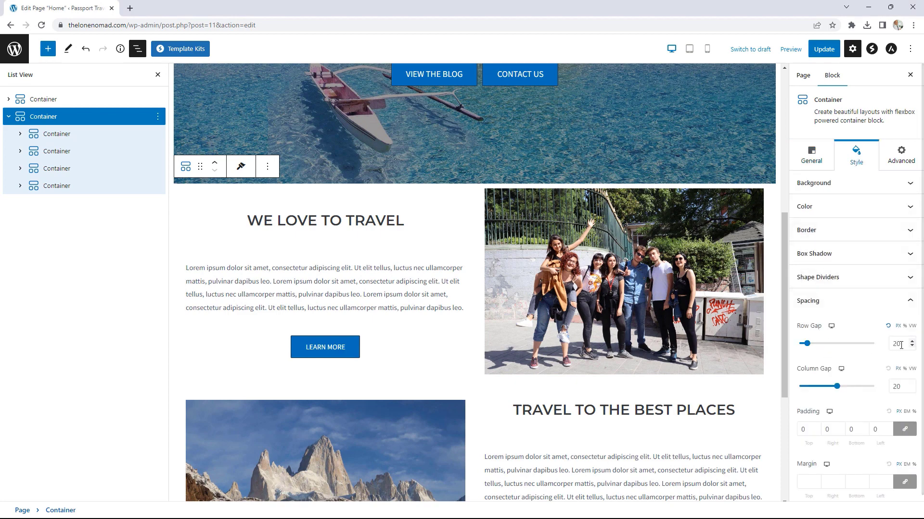
{"action": "left_click_drag", "start_coordinate": [808, 345], "coordinate": [799, 344]}
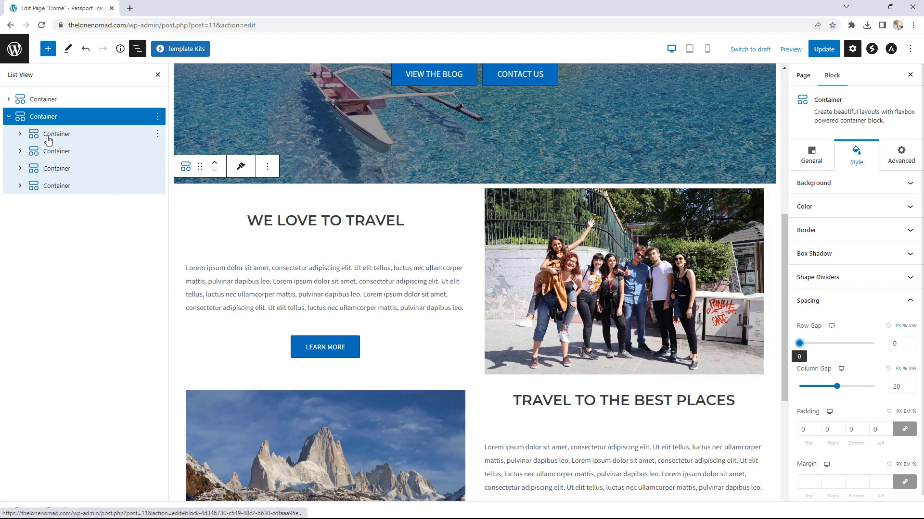
Step: Set the group photo container's padding to 0
{"action": "left_click", "coordinate": [46, 153]}
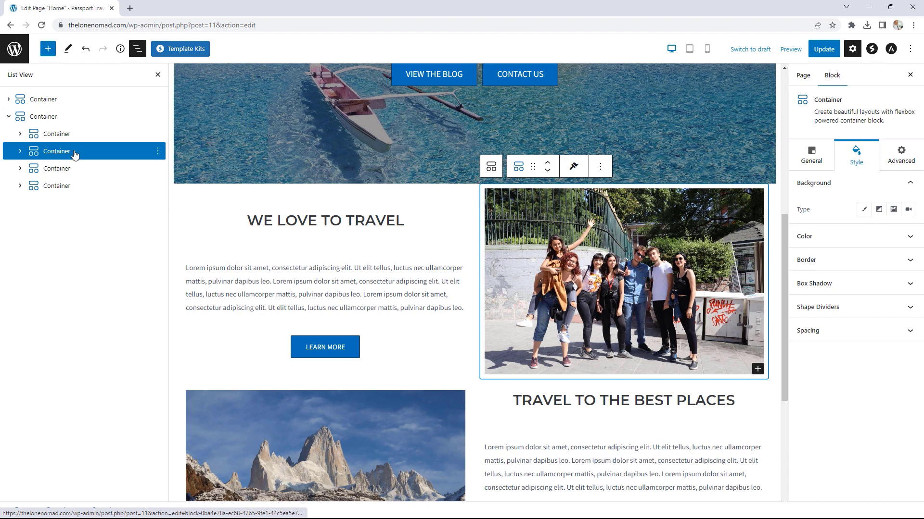
{"action": "left_click", "coordinate": [835, 332]}
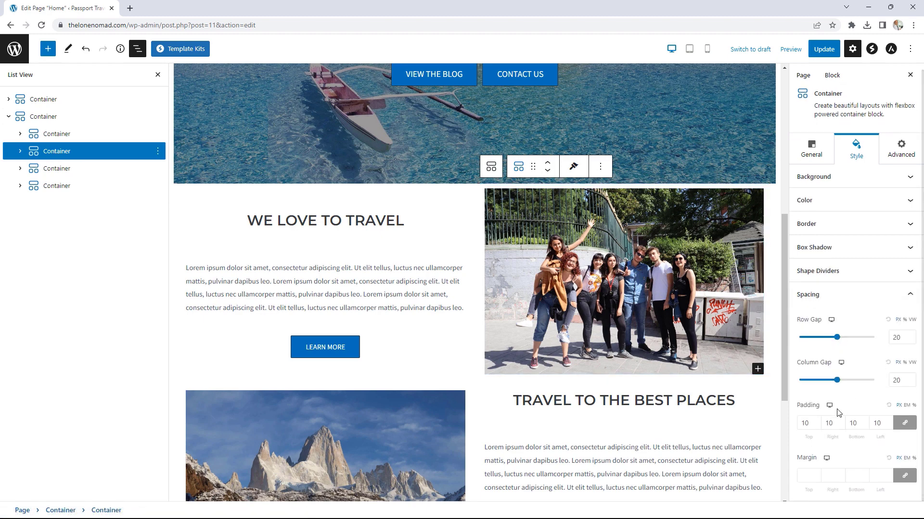
{"action": "left_click", "coordinate": [818, 425]}
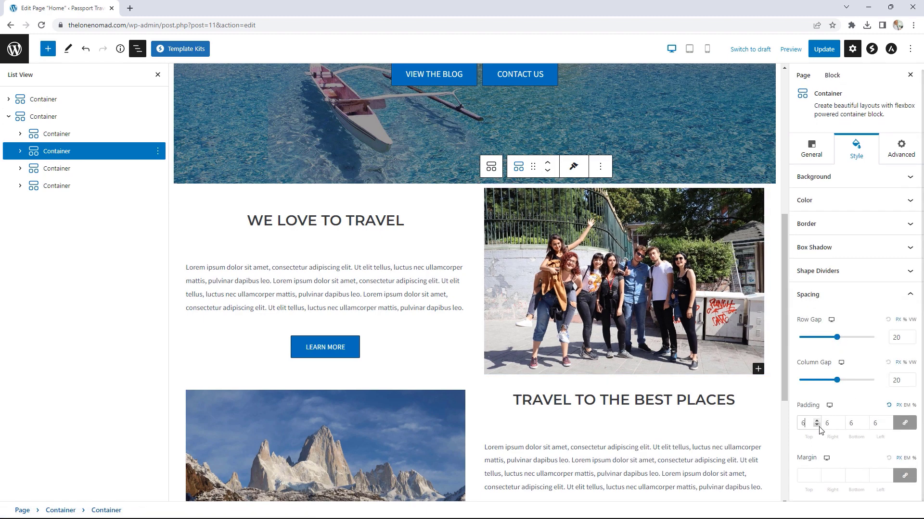
{"action": "left_click", "coordinate": [819, 427]}
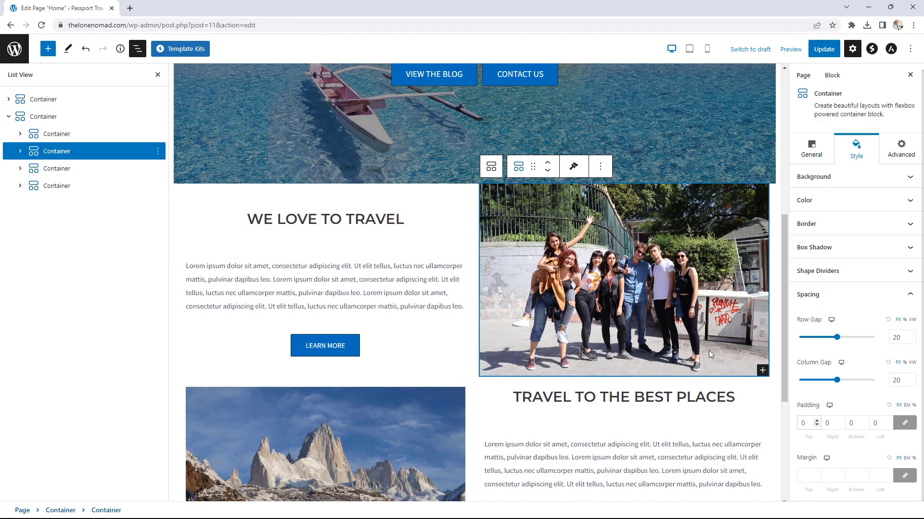
{"action": "scroll", "coordinate": [710, 356], "scroll_direction": "down", "scroll_amount": 3}
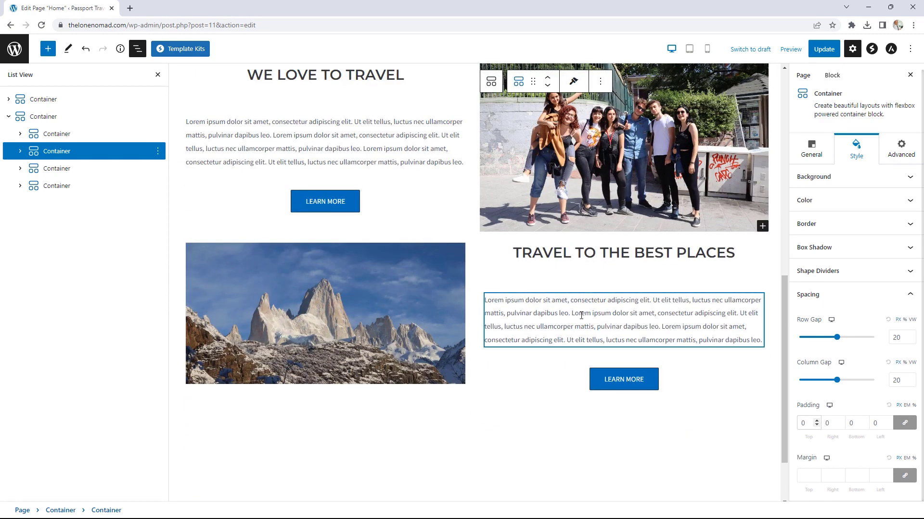
Step: Set the mountain image container's padding to 0 and update the page
{"action": "left_click", "coordinate": [58, 168]}
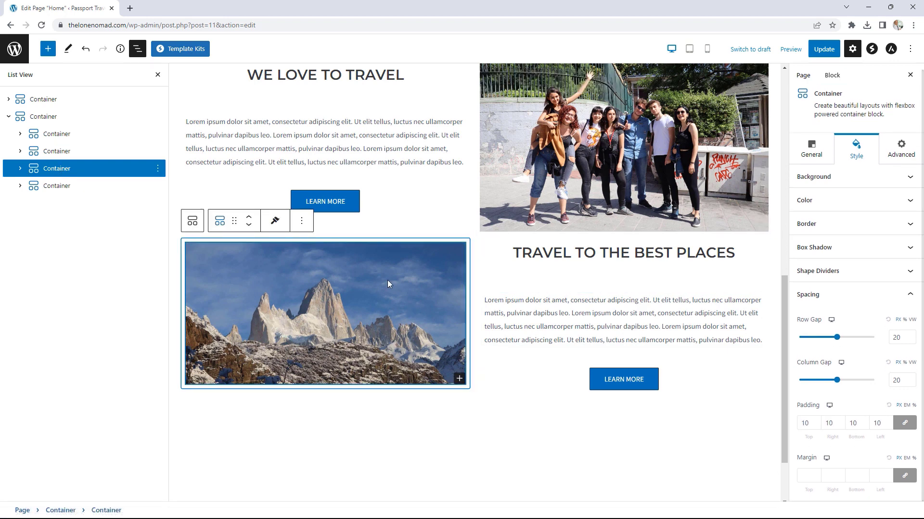
{"action": "left_click", "coordinate": [817, 426]}
{"action": "left_click", "coordinate": [817, 426]}
{"action": "left_click", "coordinate": [817, 425]}
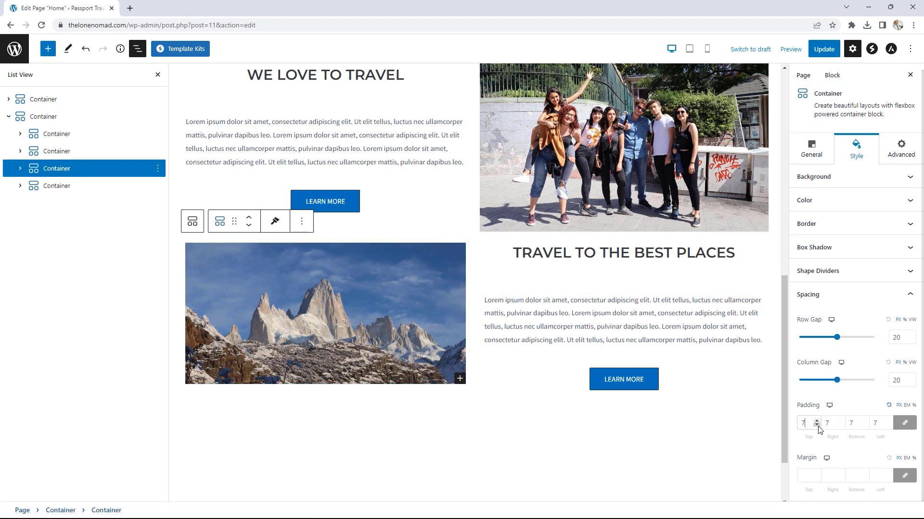
{"action": "left_click", "coordinate": [816, 426]}
{"action": "left_click", "coordinate": [816, 426]}
{"action": "left_click", "coordinate": [817, 426]}
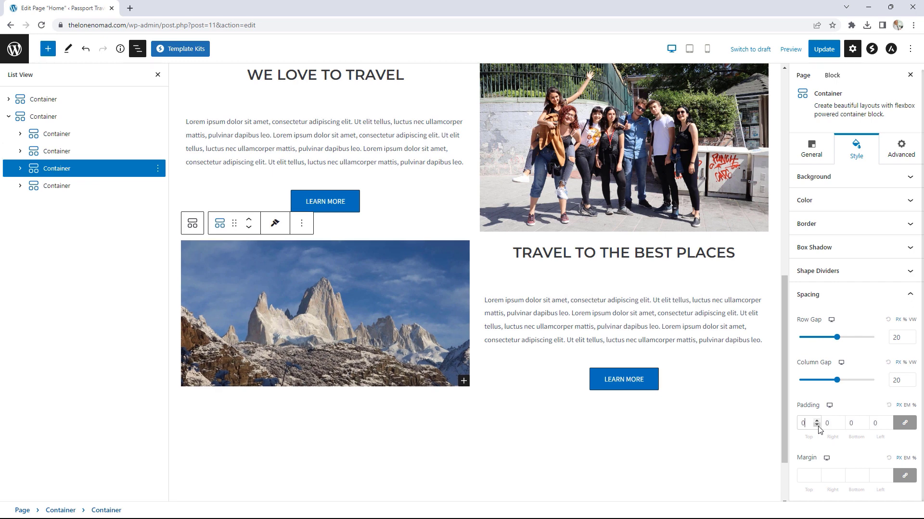
{"action": "left_click", "coordinate": [817, 425]}
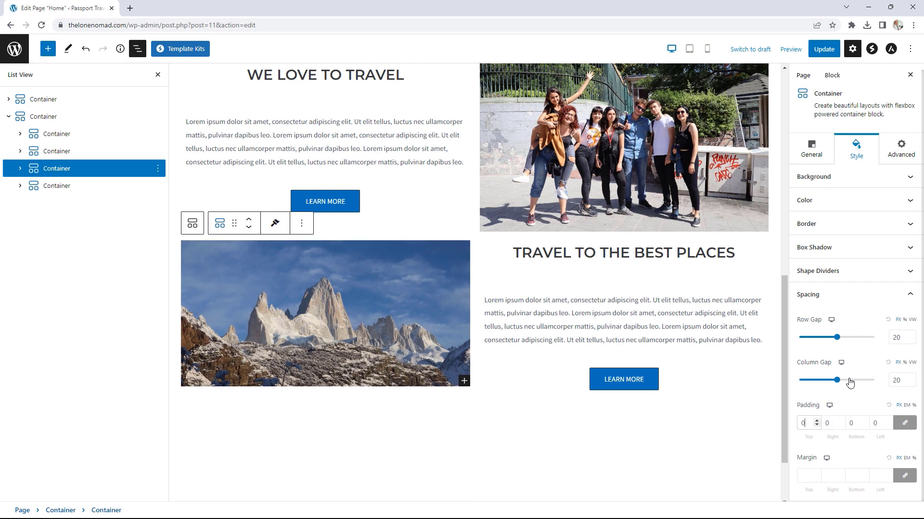
{"action": "left_click", "coordinate": [823, 50]}
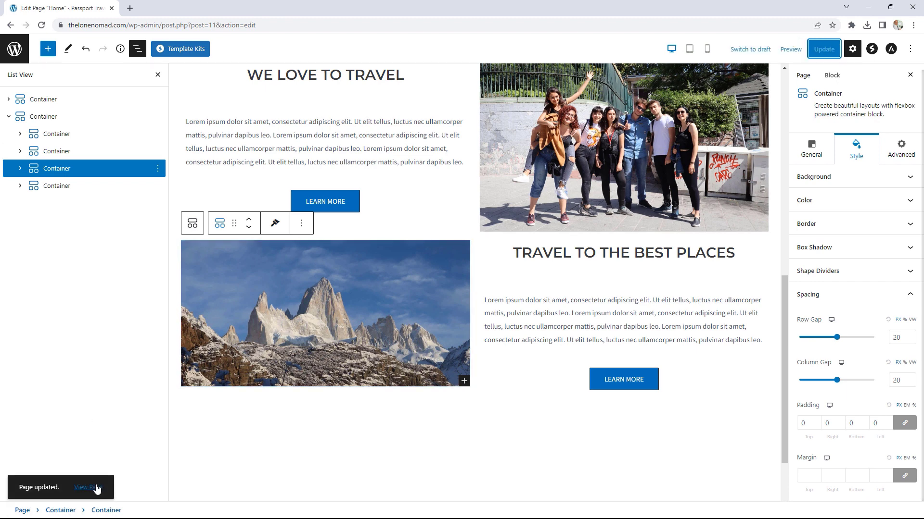
Step: Check the updated live homepage, then open the Home page editor in a new tab
{"action": "left_click", "coordinate": [96, 488]}
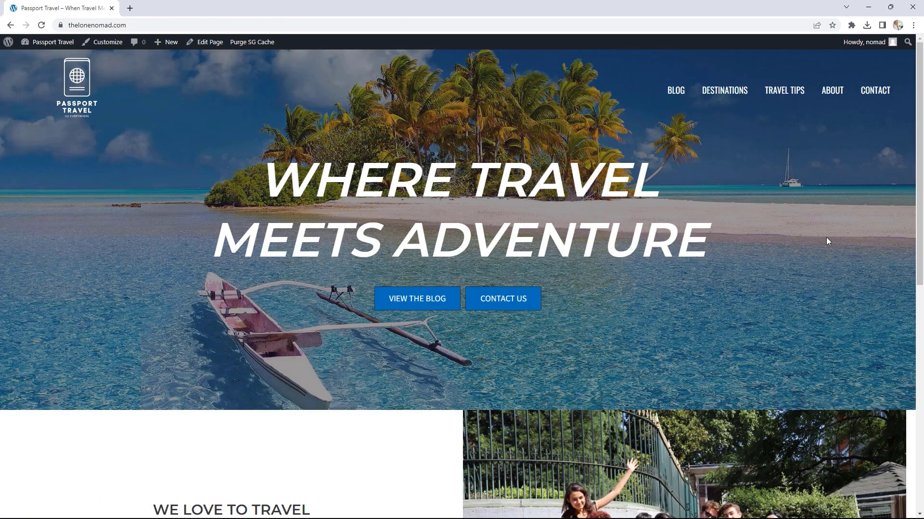
{"action": "left_click_drag", "start_coordinate": [916, 129], "coordinate": [916, 351]}
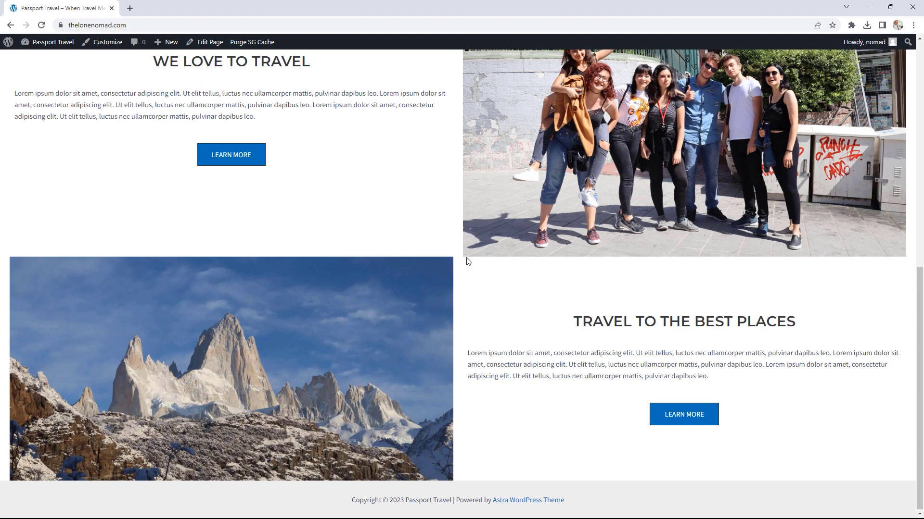
{"action": "scroll", "coordinate": [469, 255], "scroll_direction": "up", "scroll_amount": 2}
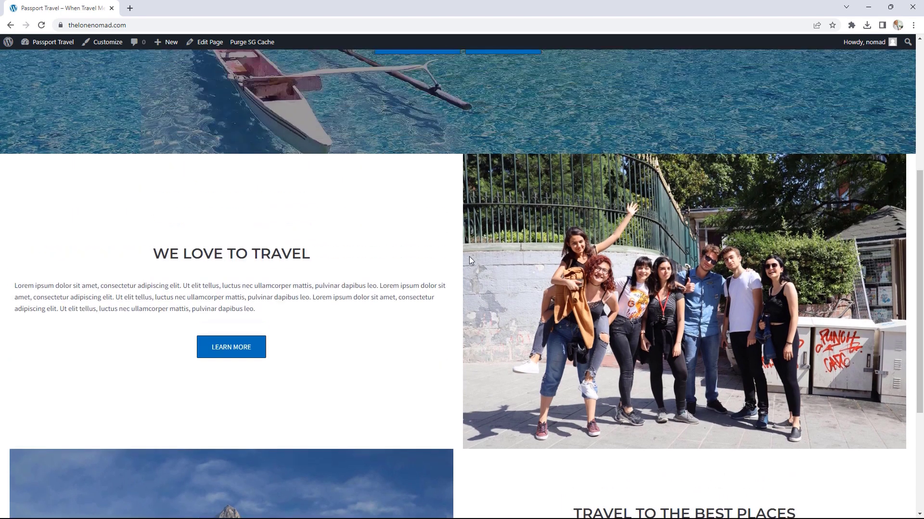
{"action": "scroll", "coordinate": [485, 253], "scroll_direction": "down", "scroll_amount": 1}
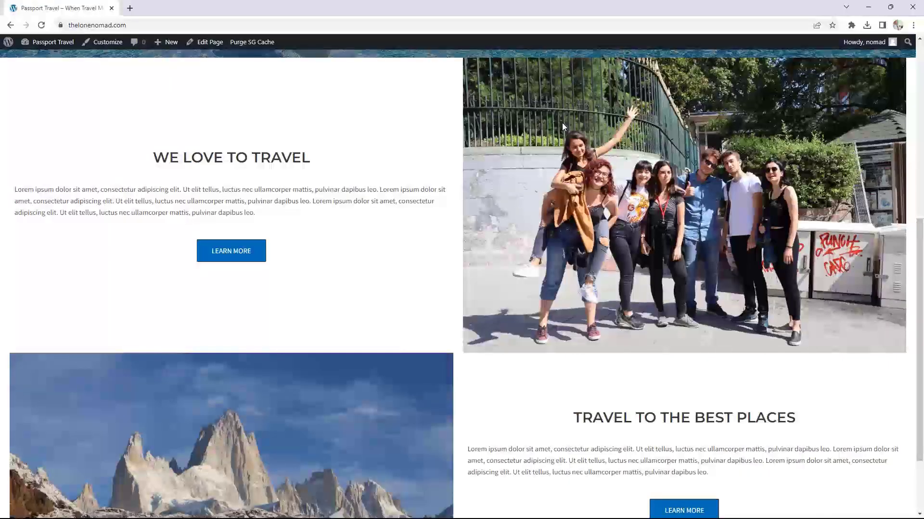
{"action": "right_click", "coordinate": [212, 42]}
{"action": "left_click", "coordinate": [241, 53]}
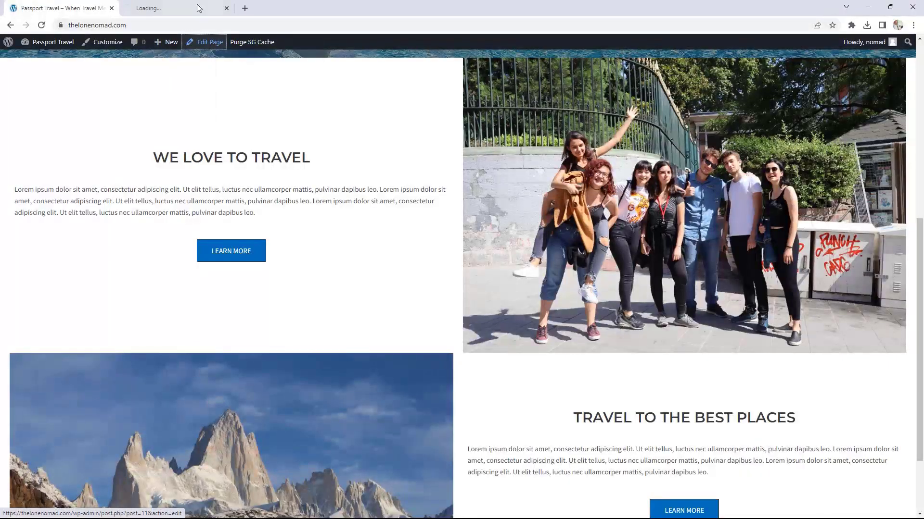
Step: In the new editor tab, select a We Love to Travel column container to show its custom width of 48
{"action": "left_click", "coordinate": [114, 4]}
{"action": "left_click_drag", "start_coordinate": [115, 5], "coordinate": [87, 5]}
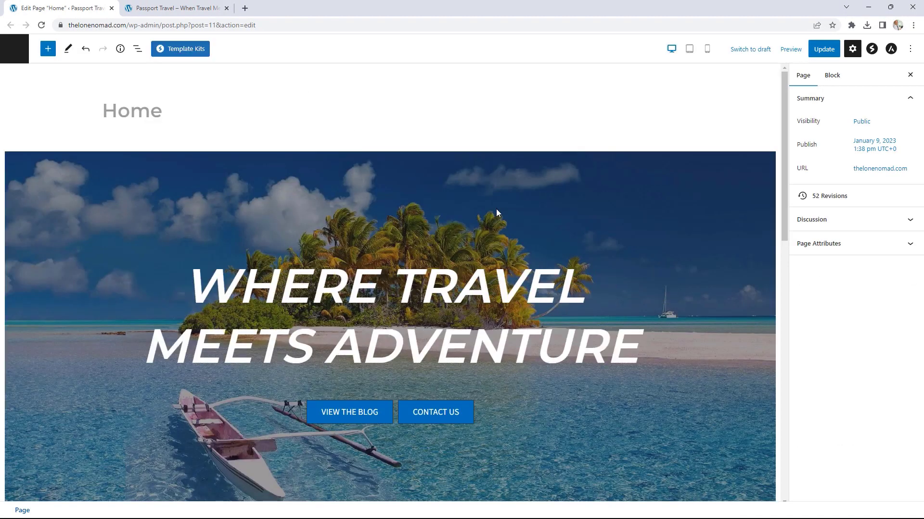
{"action": "scroll", "coordinate": [773, 139], "scroll_direction": "down", "scroll_amount": 9}
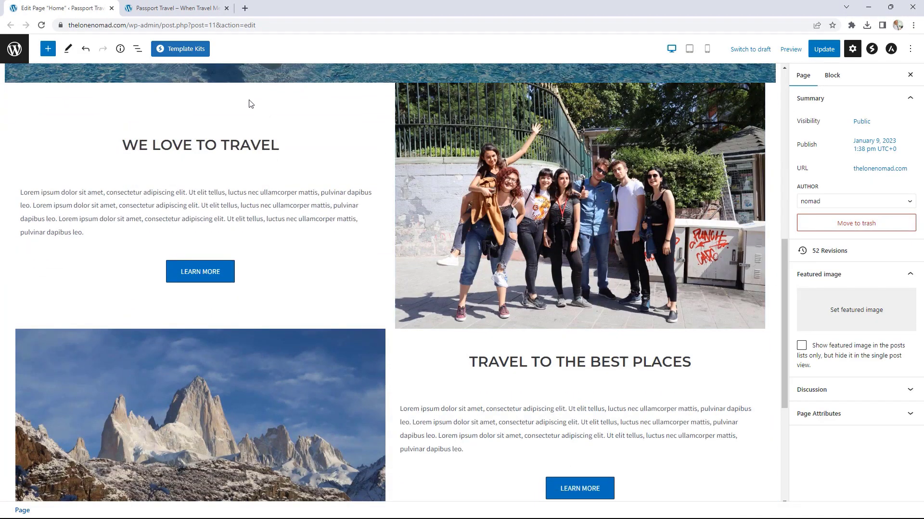
{"action": "left_click", "coordinate": [250, 104]}
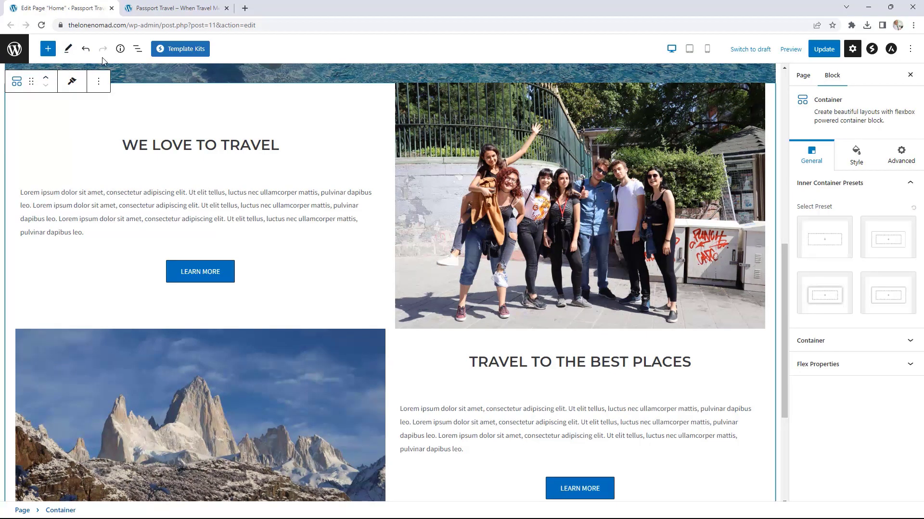
{"action": "left_click", "coordinate": [138, 50]}
{"action": "left_click", "coordinate": [8, 117]}
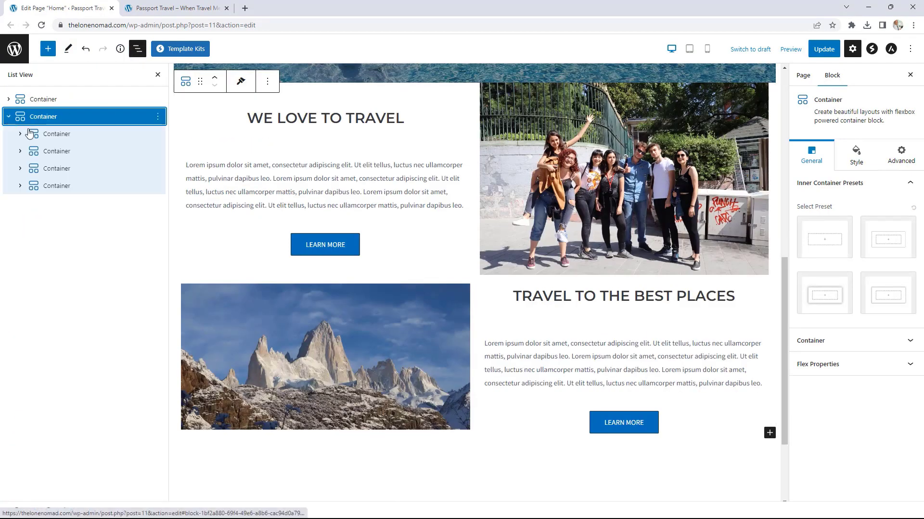
{"action": "left_click", "coordinate": [47, 138]}
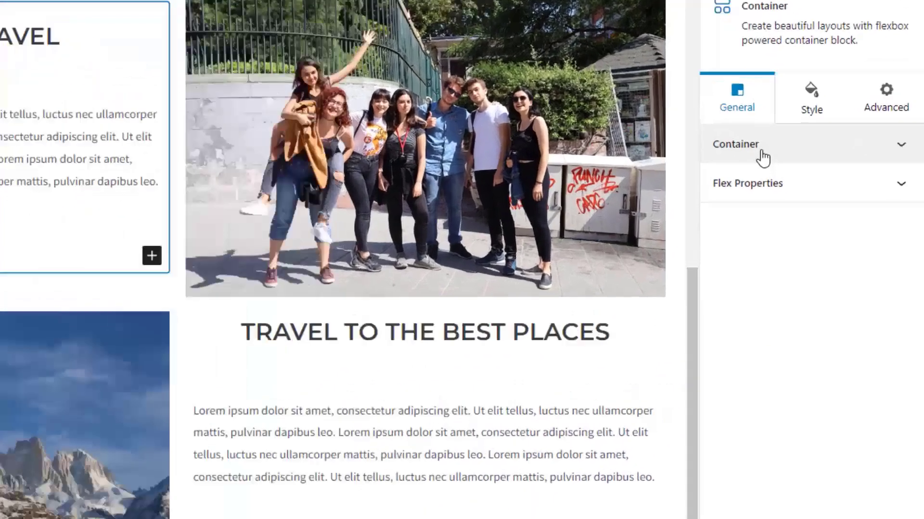
{"action": "left_click", "coordinate": [823, 187]}
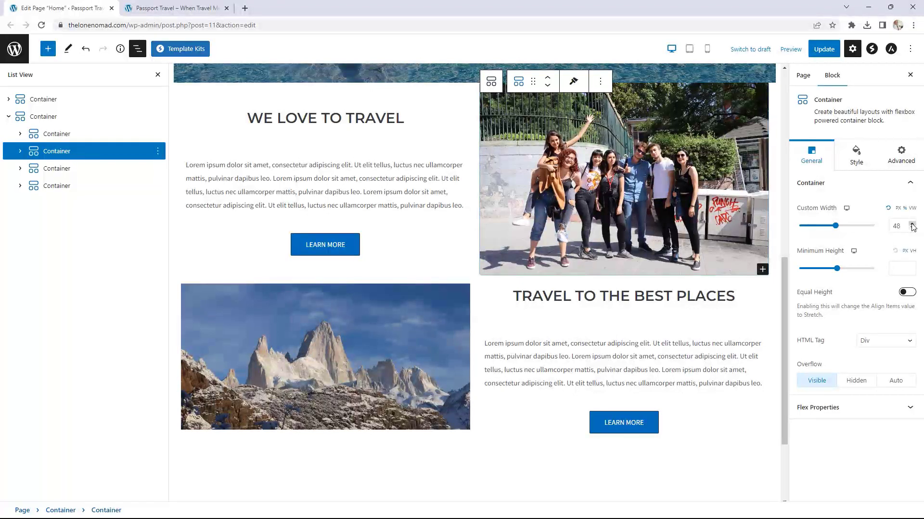
{"action": "scroll", "coordinate": [517, 225], "scroll_direction": "up", "scroll_amount": 2}
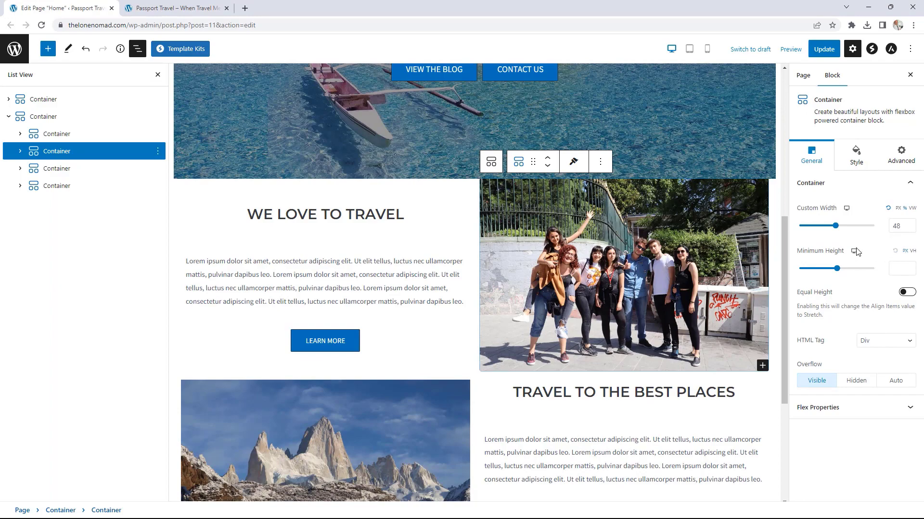
{"action": "left_click", "coordinate": [190, 7]}
{"action": "scroll", "coordinate": [645, 253], "scroll_direction": "up", "scroll_amount": 7}
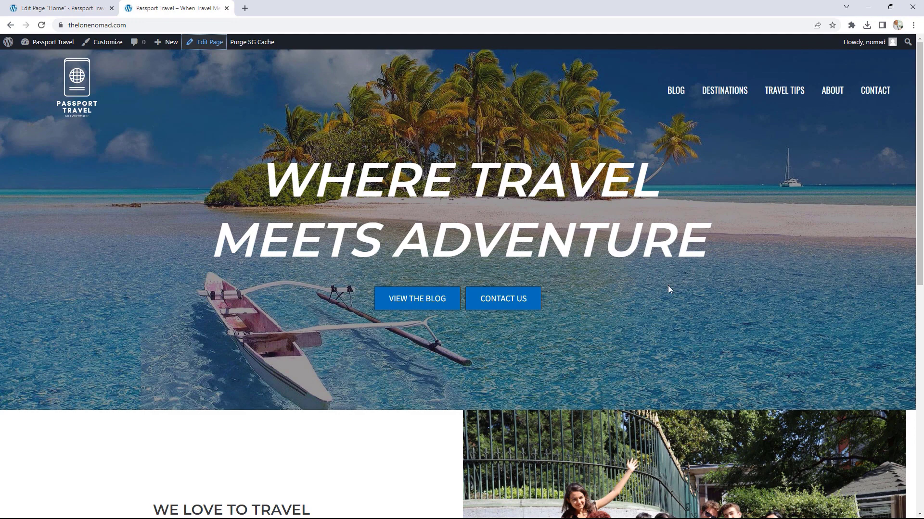
{"action": "scroll", "coordinate": [668, 289], "scroll_direction": "down", "scroll_amount": 3}
{"action": "scroll", "coordinate": [665, 280], "scroll_direction": "up", "scroll_amount": 3}
{"action": "left_click", "coordinate": [60, 8]}
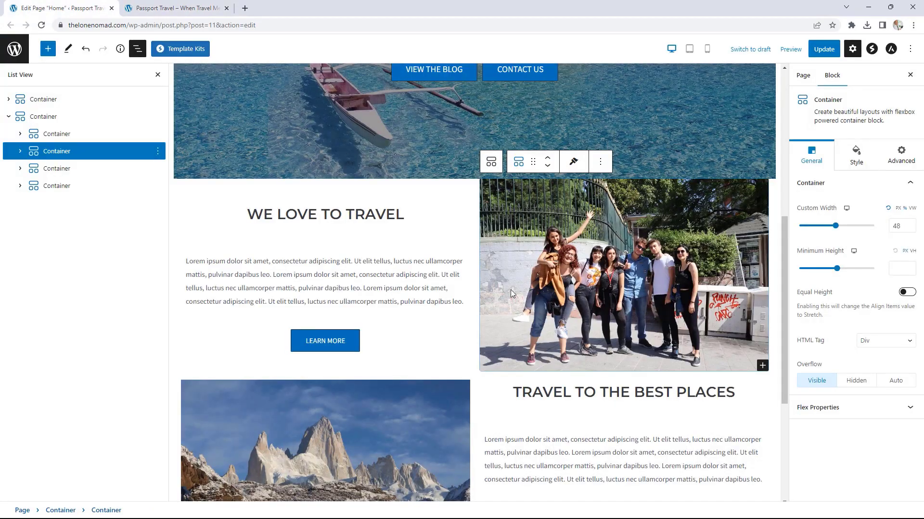
Step: Raise the hero container's minimum height from 750 to 900, update, and reload the live site
{"action": "scroll", "coordinate": [577, 337], "scroll_direction": "up", "scroll_amount": 5}
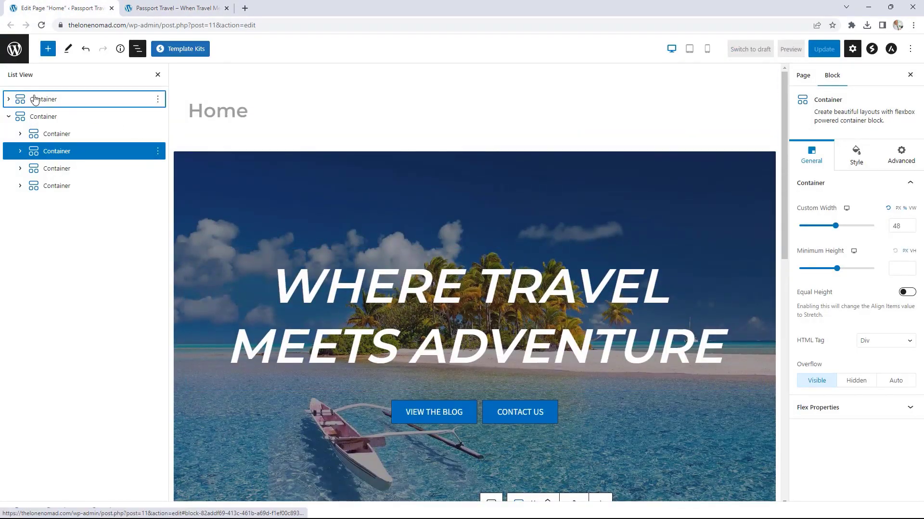
{"action": "left_click", "coordinate": [33, 98]}
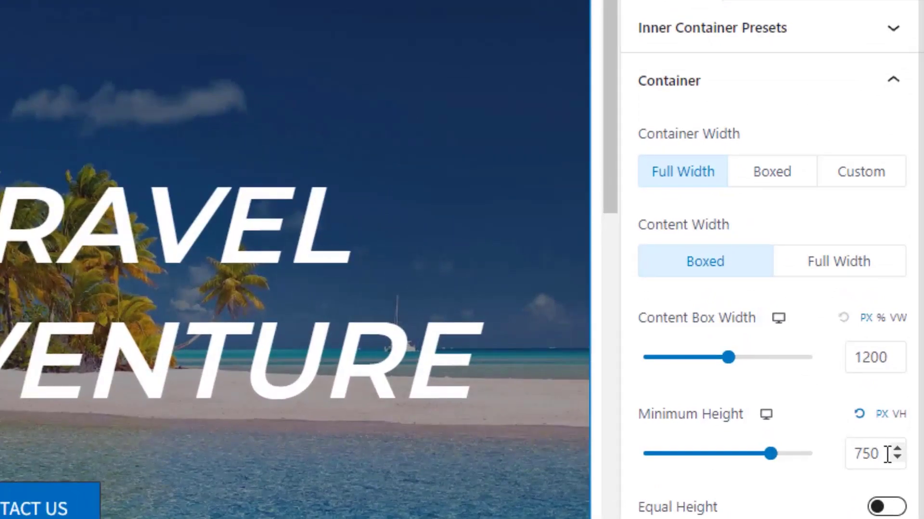
{"action": "left_click_drag", "start_coordinate": [900, 403], "coordinate": [870, 403]}
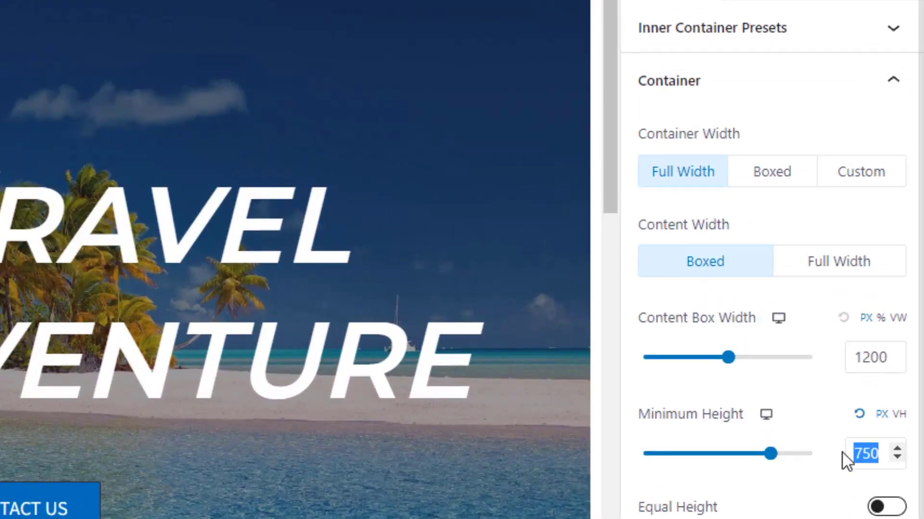
{"action": "type", "text": "900"}
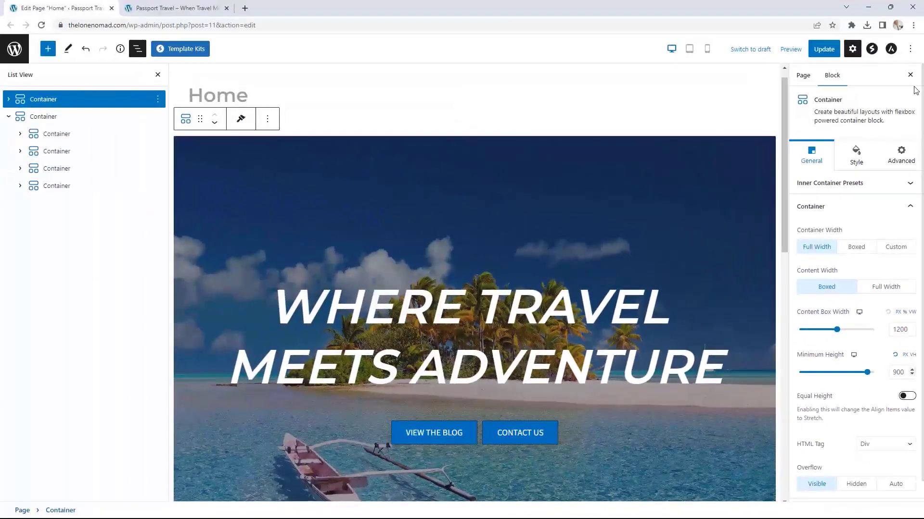
{"action": "left_click", "coordinate": [829, 48]}
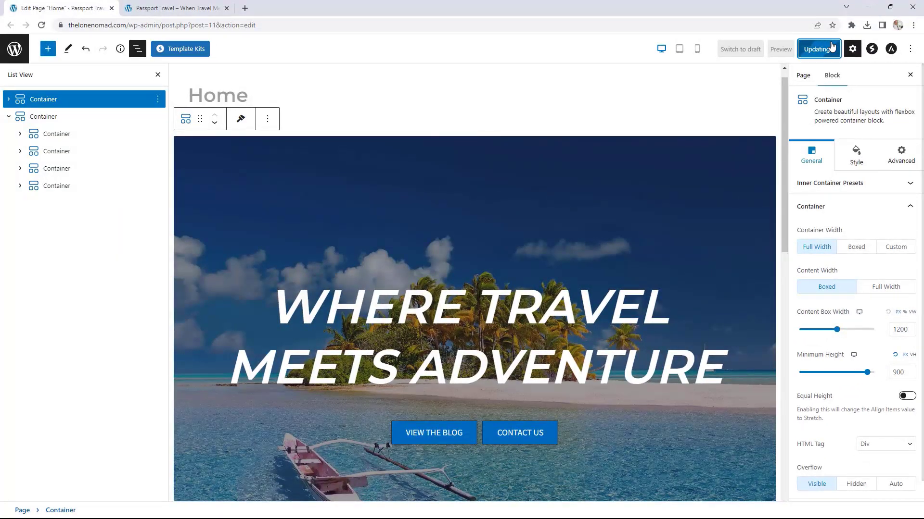
{"action": "left_click", "coordinate": [174, 8]}
{"action": "left_click", "coordinate": [42, 25]}
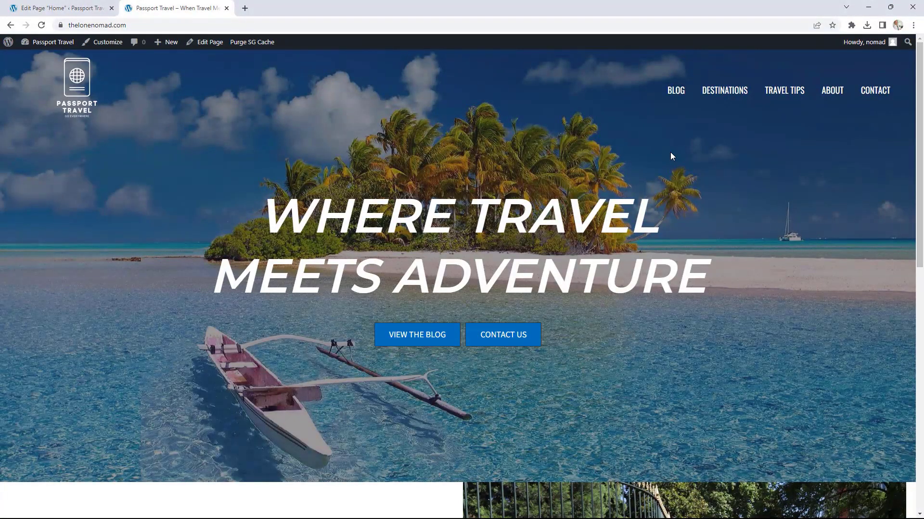
Step: Scroll the live page to check the 900-height hero, then return to the Home page editor
{"action": "scroll", "coordinate": [735, 200], "scroll_direction": "down", "scroll_amount": 6}
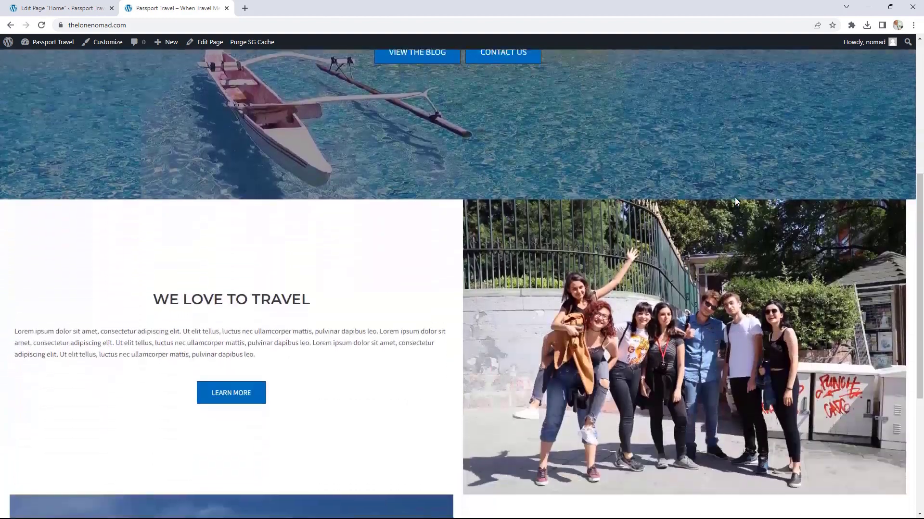
{"action": "scroll", "coordinate": [735, 200], "scroll_direction": "down", "scroll_amount": 3}
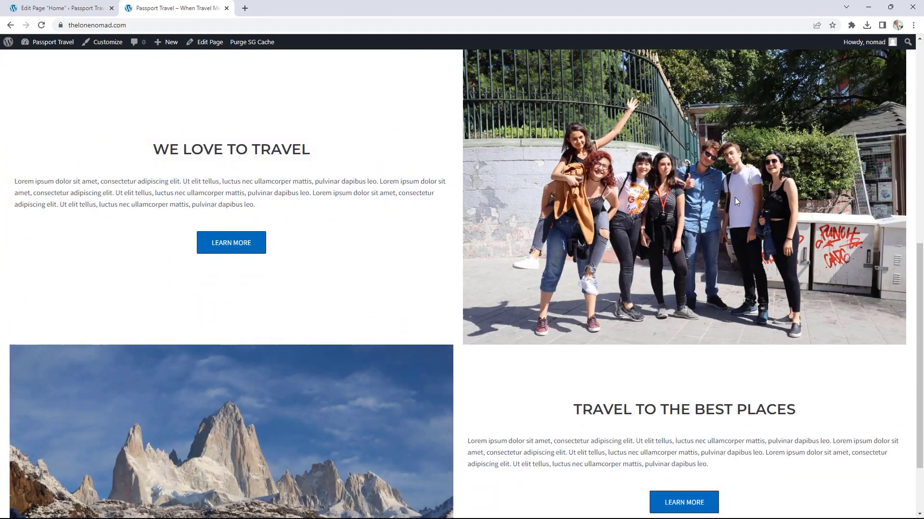
{"action": "scroll", "coordinate": [735, 200], "scroll_direction": "down", "scroll_amount": 2}
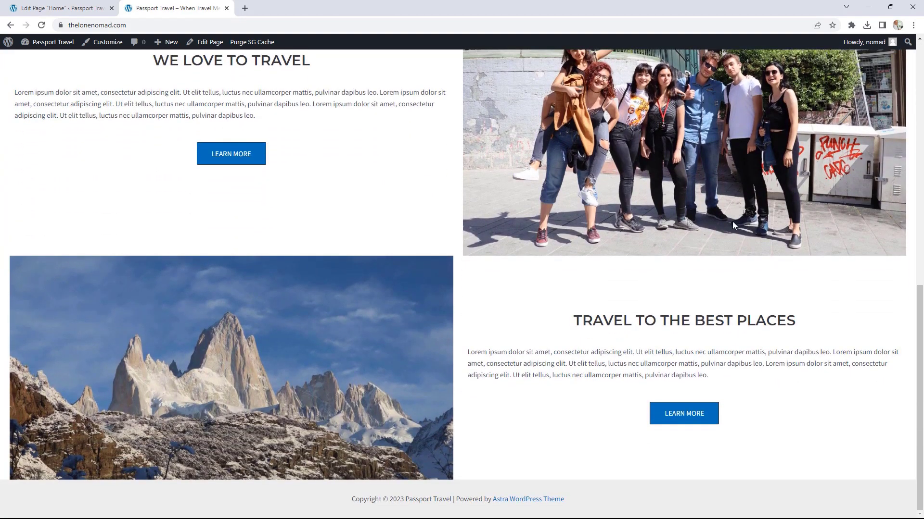
{"action": "scroll", "coordinate": [729, 227], "scroll_direction": "up", "scroll_amount": 1}
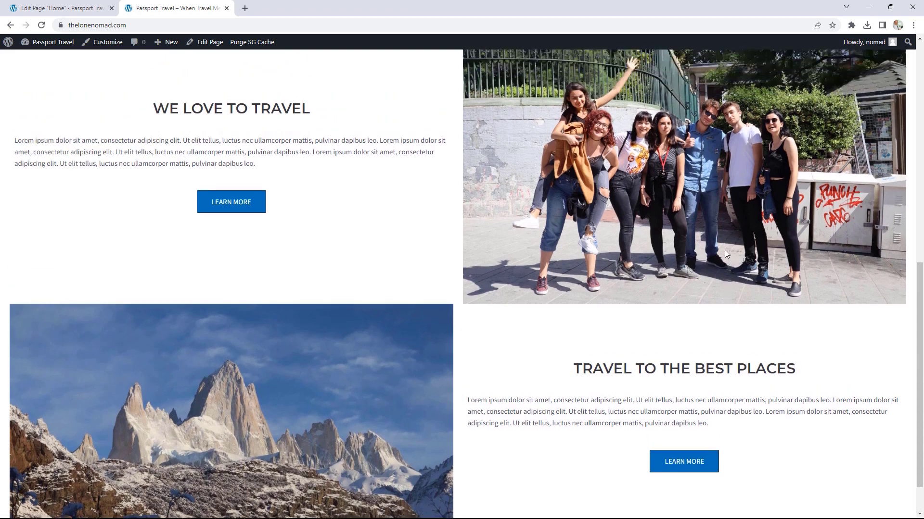
{"action": "scroll", "coordinate": [795, 402], "scroll_direction": "up", "scroll_amount": 1}
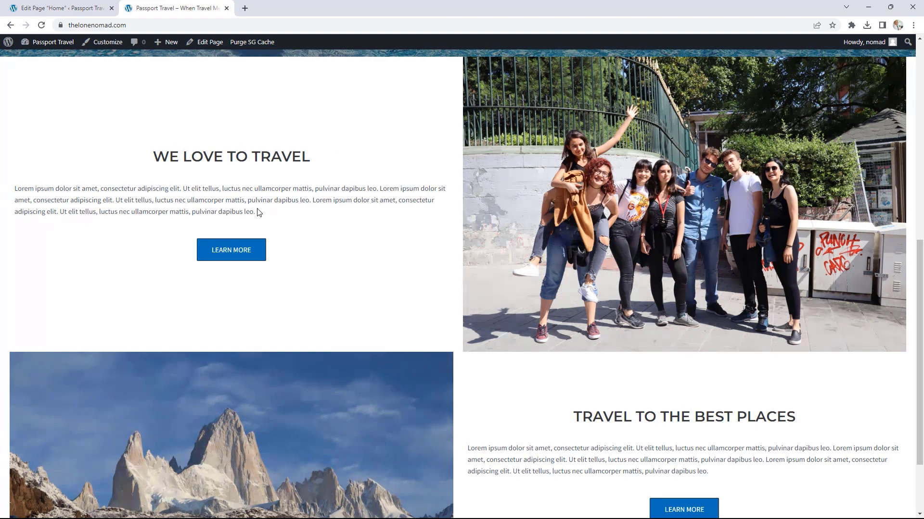
{"action": "left_click", "coordinate": [58, 7]}
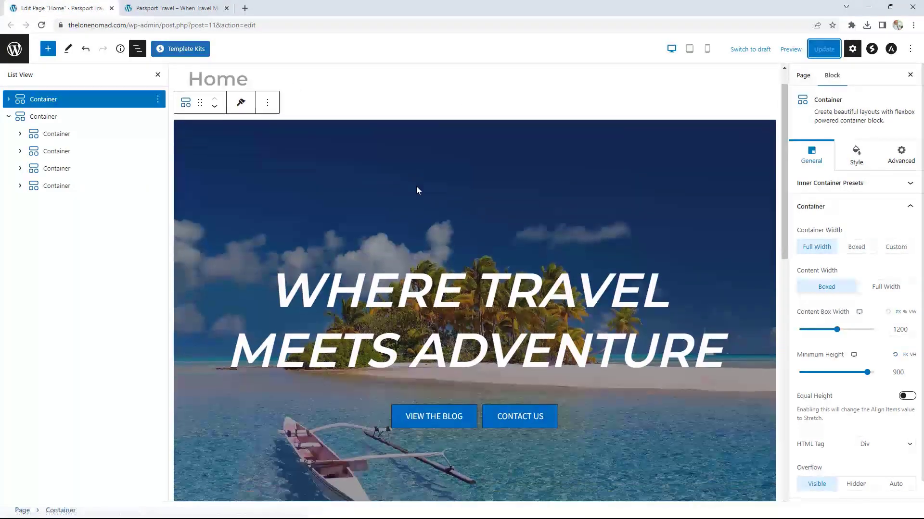
Step: Unlink the We Love to Travel text column's padding and set its right and left sides to 30
{"action": "scroll", "coordinate": [416, 190], "scroll_direction": "down", "scroll_amount": 7}
{"action": "left_click", "coordinate": [56, 135]}
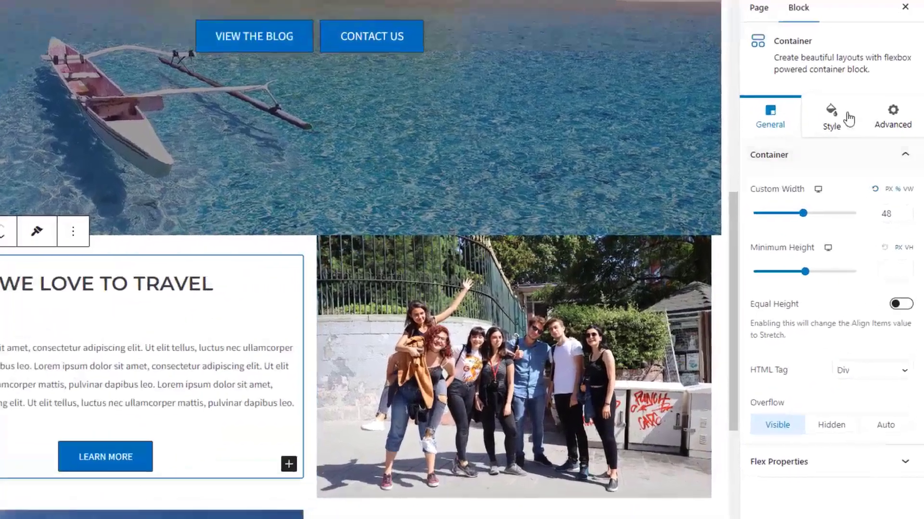
{"action": "left_click", "coordinate": [848, 119]}
{"action": "left_click", "coordinate": [817, 356]}
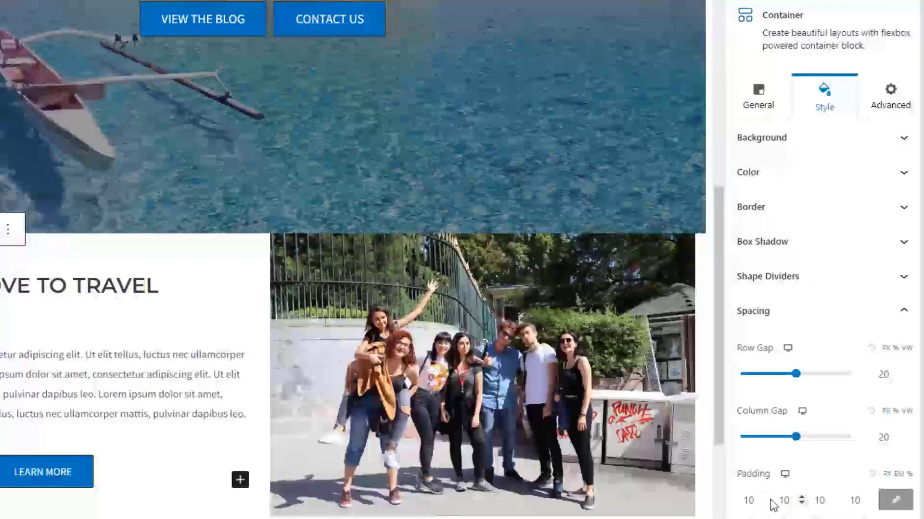
{"action": "left_click", "coordinate": [896, 504]}
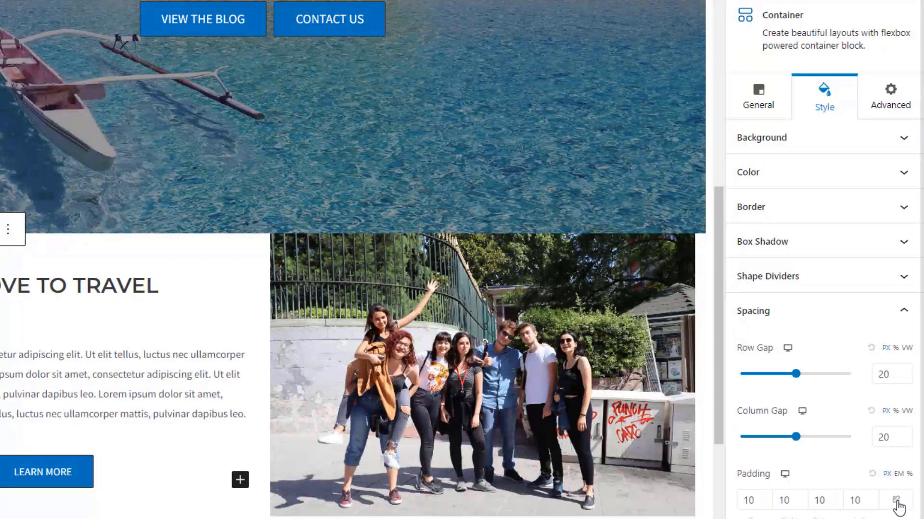
{"action": "left_click", "coordinate": [802, 498]}
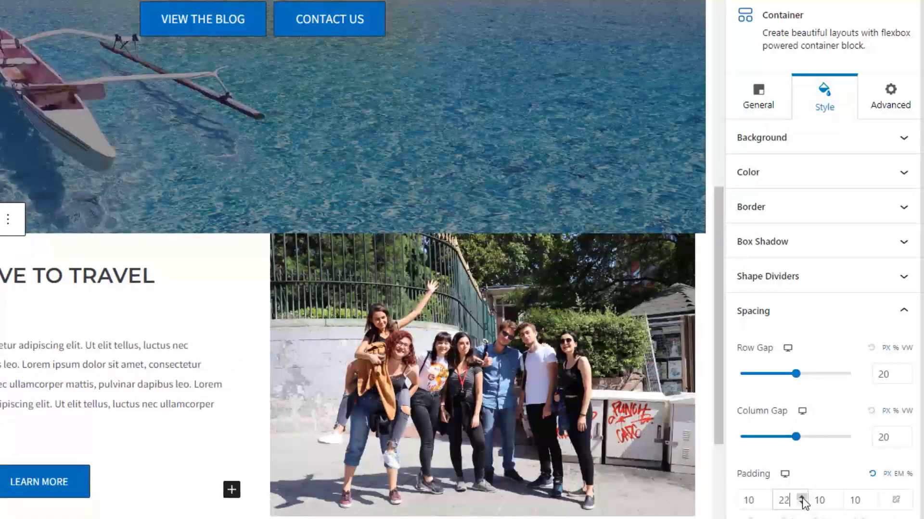
{"action": "left_click", "coordinate": [802, 498]}
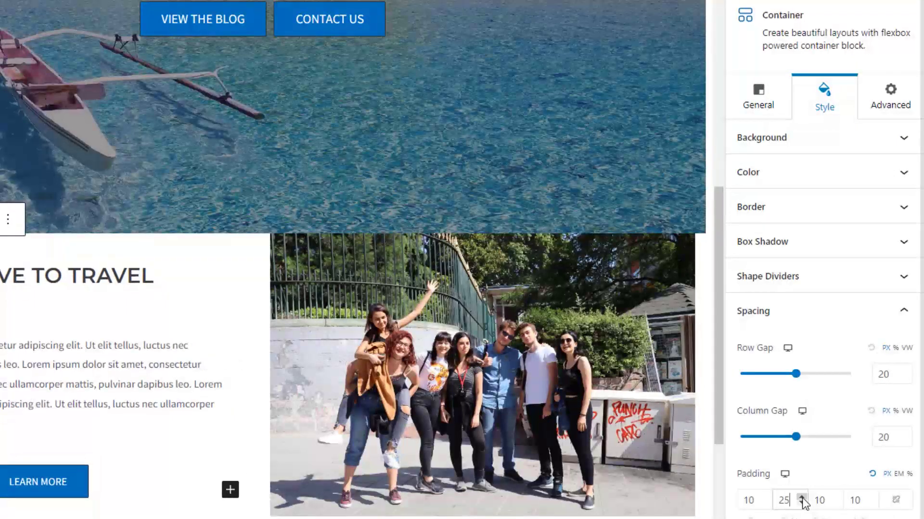
{"action": "left_click", "coordinate": [873, 497]}
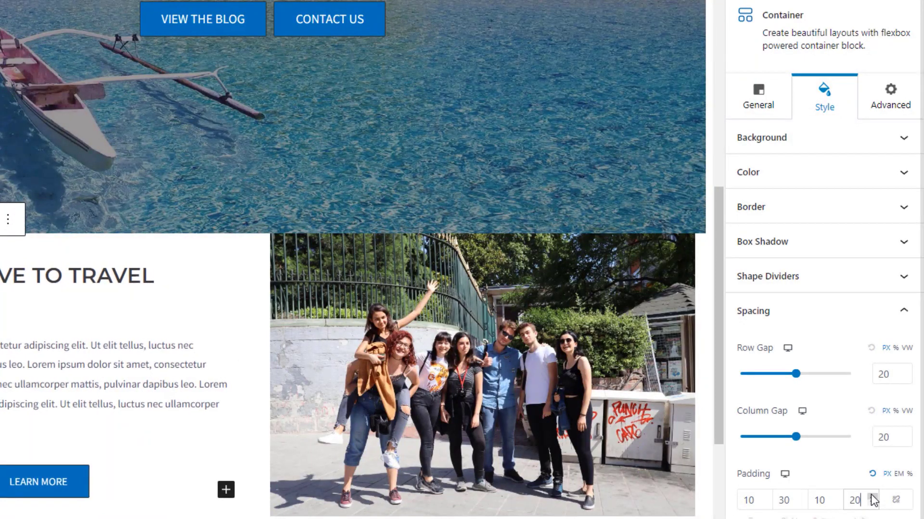
{"action": "left_click", "coordinate": [873, 497]}
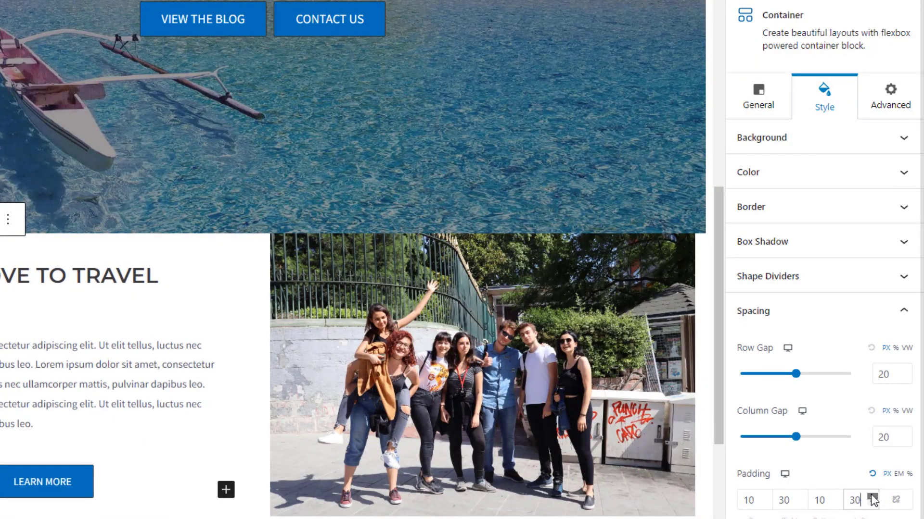
Step: Set the Travel to the Best Places container's unlinked right and left padding to 30
{"action": "scroll", "coordinate": [438, 378], "scroll_direction": "down", "scroll_amount": 7}
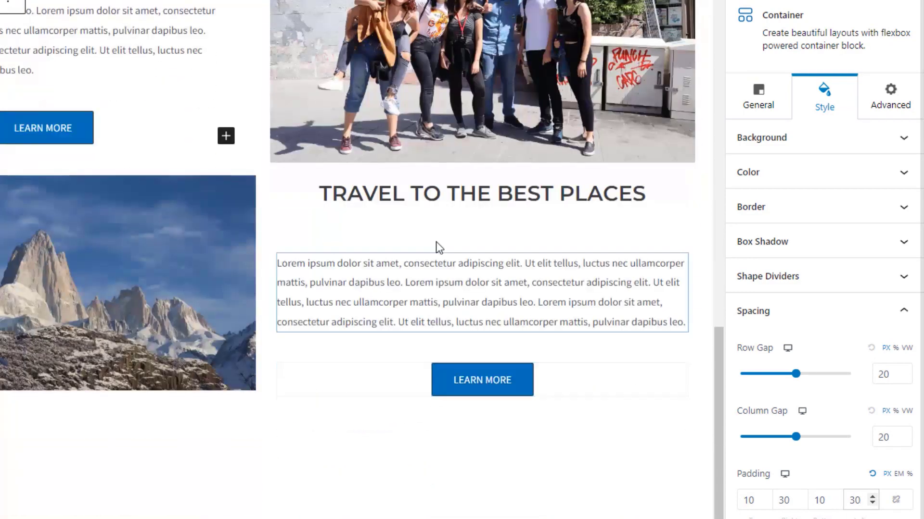
{"action": "left_click", "coordinate": [648, 358]}
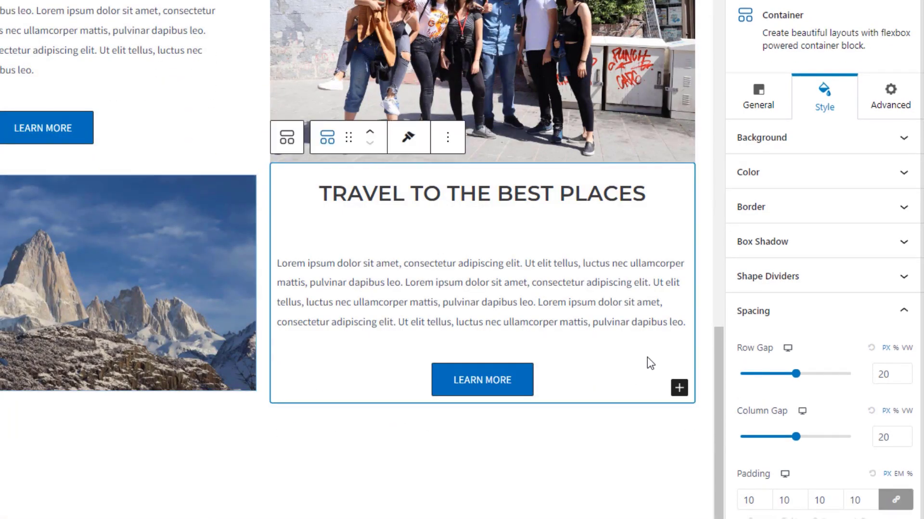
{"action": "left_click", "coordinate": [895, 500]}
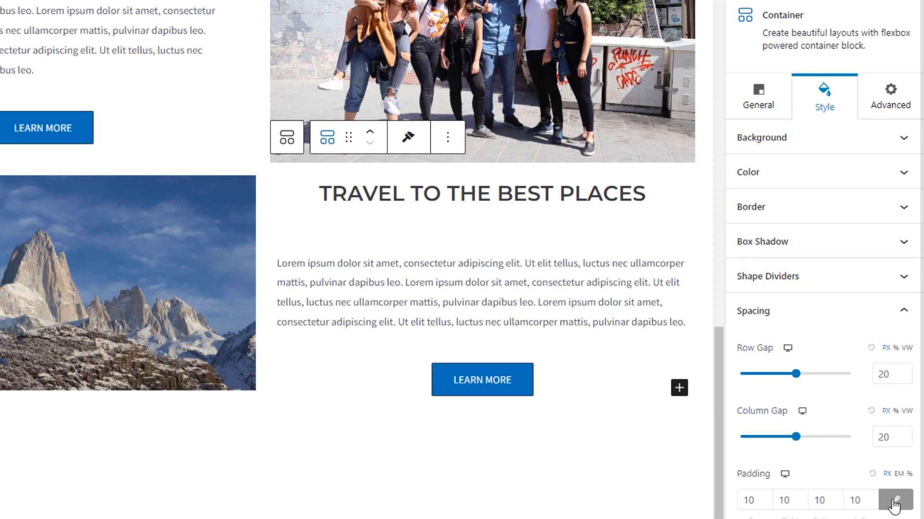
{"action": "left_click", "coordinate": [801, 498]}
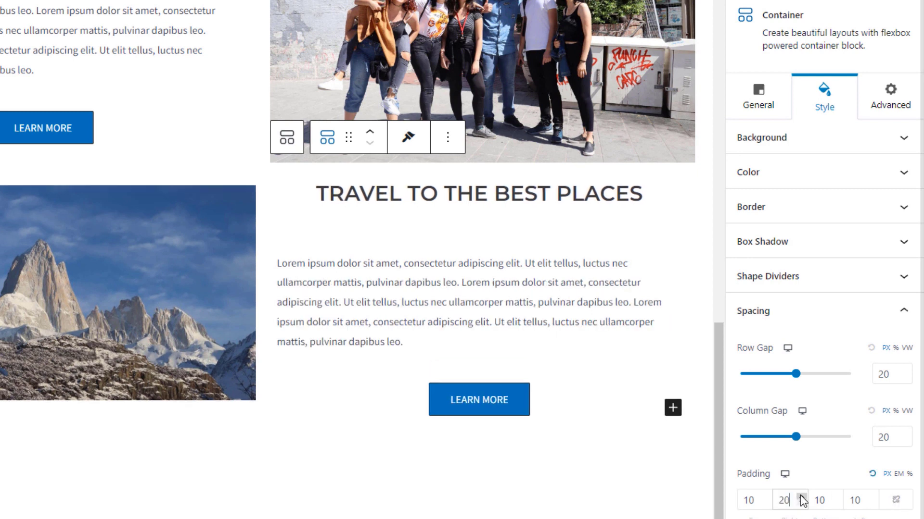
{"action": "left_click", "coordinate": [801, 498]}
{"action": "left_click", "coordinate": [801, 498]}
{"action": "left_click", "coordinate": [801, 498]}
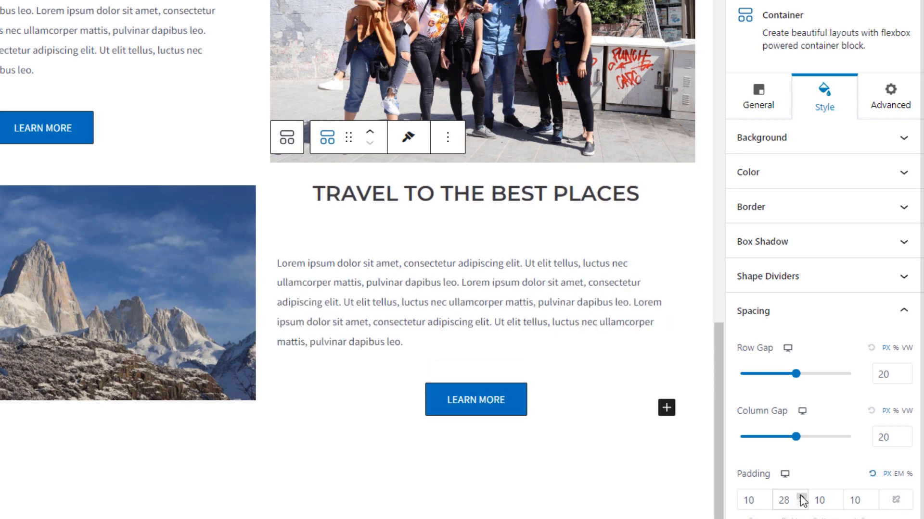
{"action": "left_click", "coordinate": [801, 498]}
{"action": "left_click", "coordinate": [801, 499]}
{"action": "double_click", "coordinate": [865, 501]}
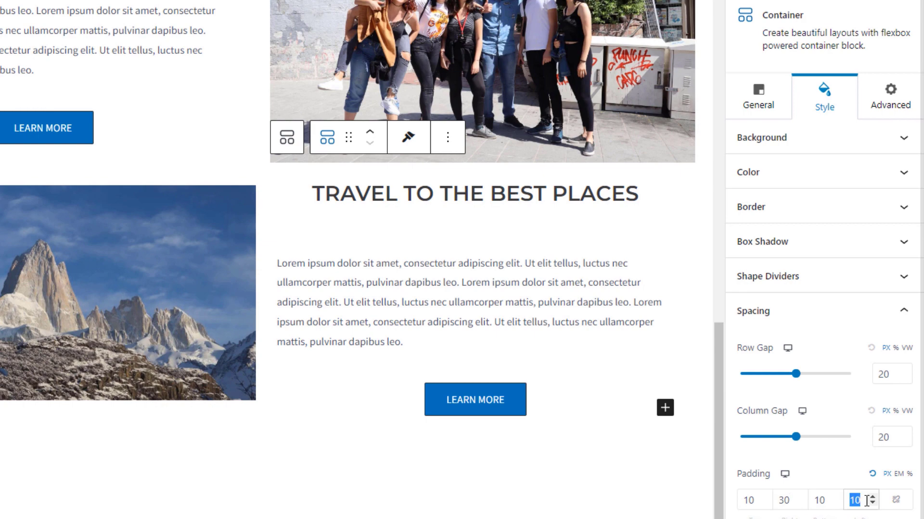
{"action": "type", "text": "30"}
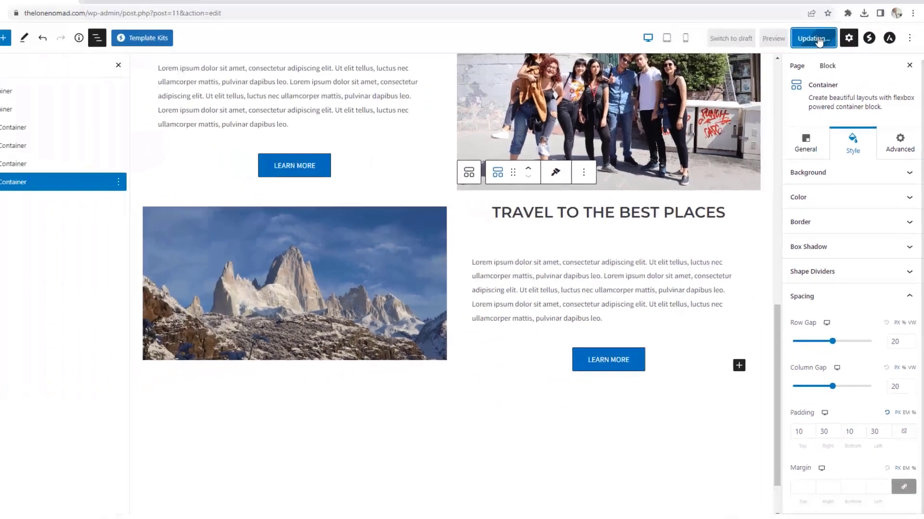
Step: Update the page and reload the live homepage to see the padding changes
{"action": "left_click", "coordinate": [822, 50]}
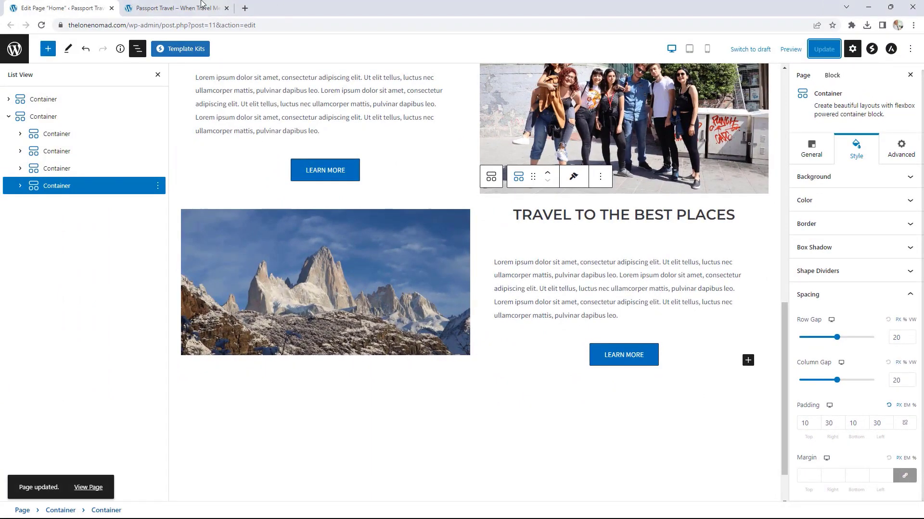
{"action": "left_click", "coordinate": [173, 8]}
{"action": "left_click", "coordinate": [42, 26]}
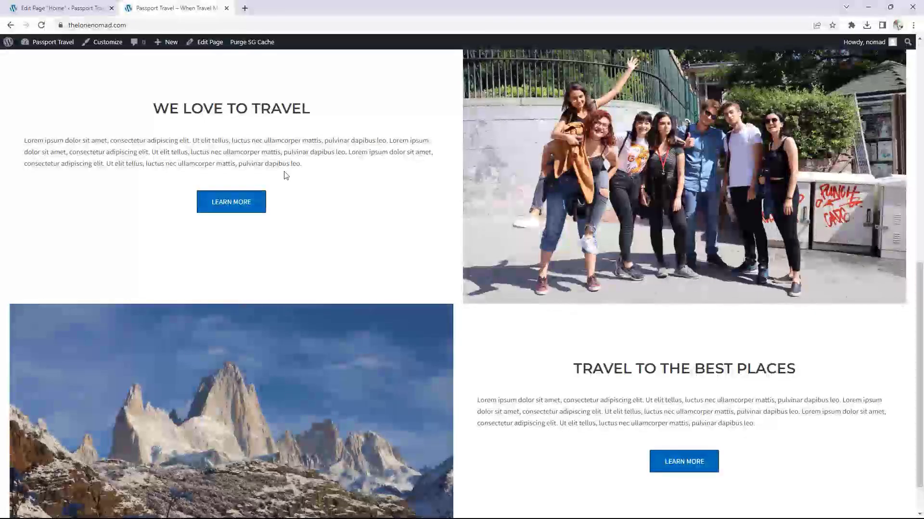
Step: Scroll through the refreshed live homepage to check the new padding
{"action": "scroll", "coordinate": [422, 239], "scroll_direction": "up", "scroll_amount": 3}
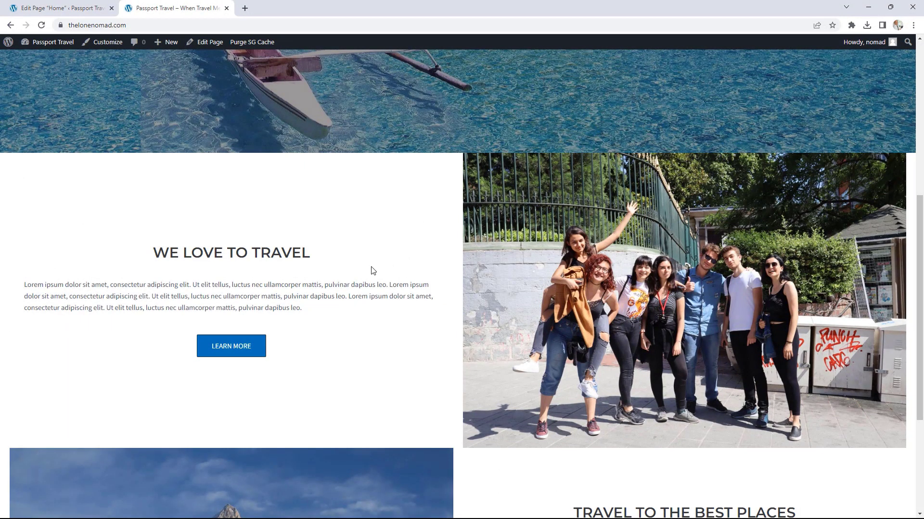
{"action": "scroll", "coordinate": [373, 270], "scroll_direction": "down", "scroll_amount": 2}
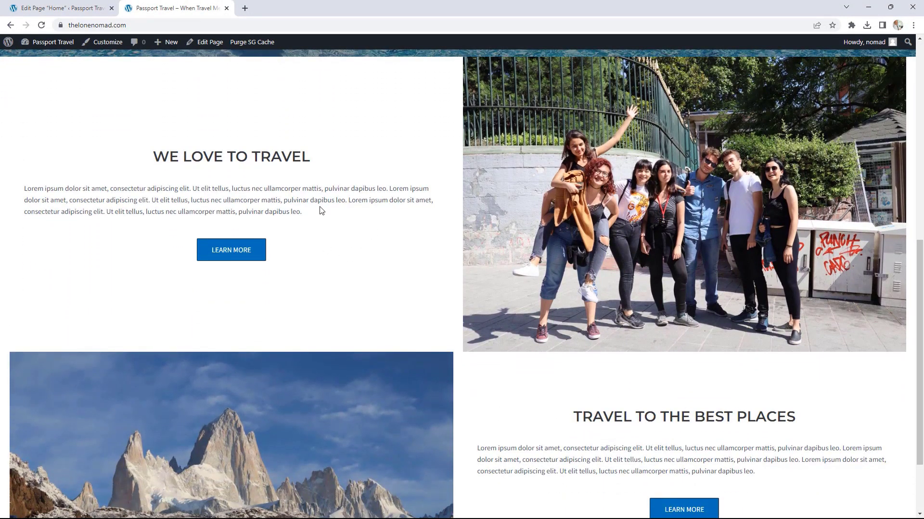
{"action": "scroll", "coordinate": [331, 210], "scroll_direction": "down", "scroll_amount": 1}
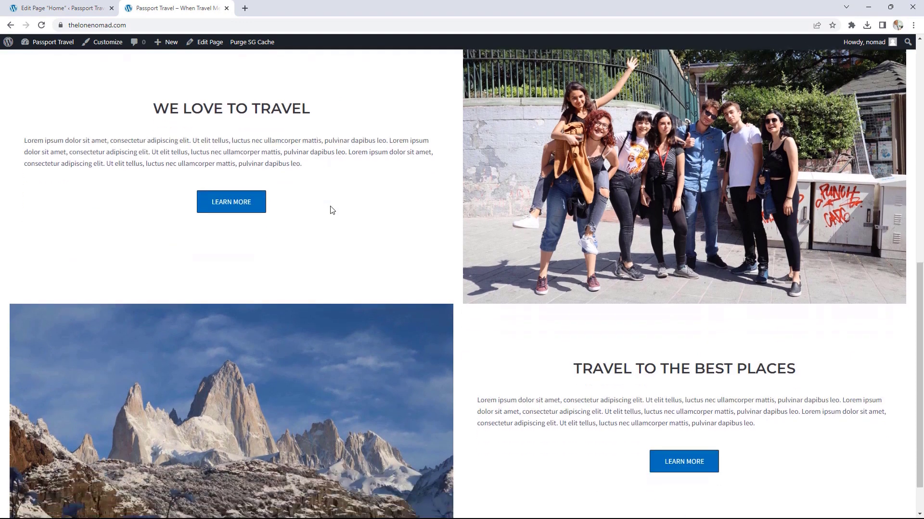
{"action": "scroll", "coordinate": [686, 345], "scroll_direction": "down", "scroll_amount": 1}
{"action": "scroll", "coordinate": [686, 350], "scroll_direction": "up", "scroll_amount": 10}
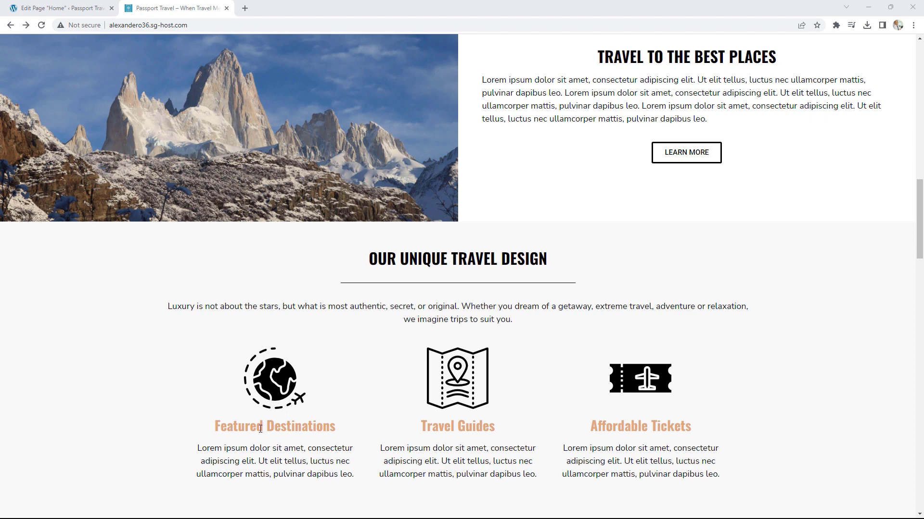
Step: Review the reference section's Featured Destinations, Travel Guides and Affordable Tickets titles, then return to the editor
{"action": "left_click_drag", "start_coordinate": [237, 429], "coordinate": [327, 426]}
{"action": "left_click_drag", "start_coordinate": [422, 426], "coordinate": [489, 427]}
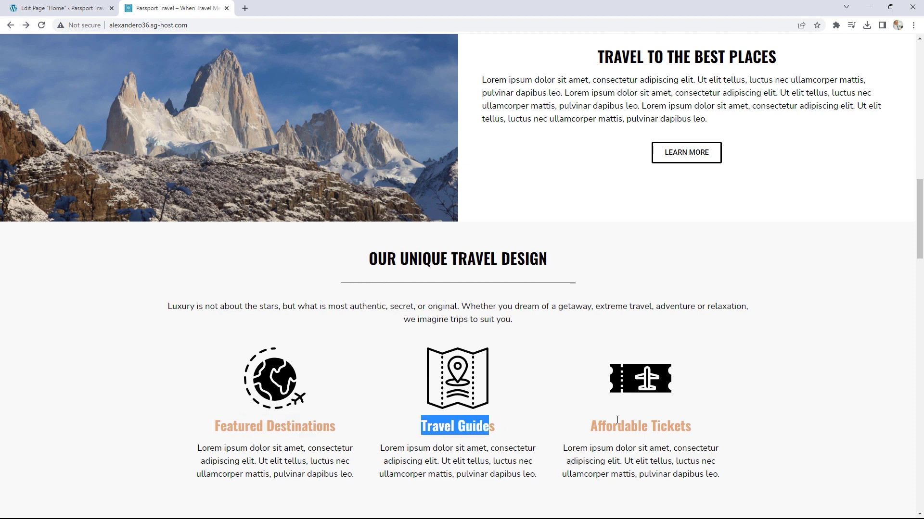
{"action": "left_click_drag", "start_coordinate": [605, 427], "coordinate": [674, 419]}
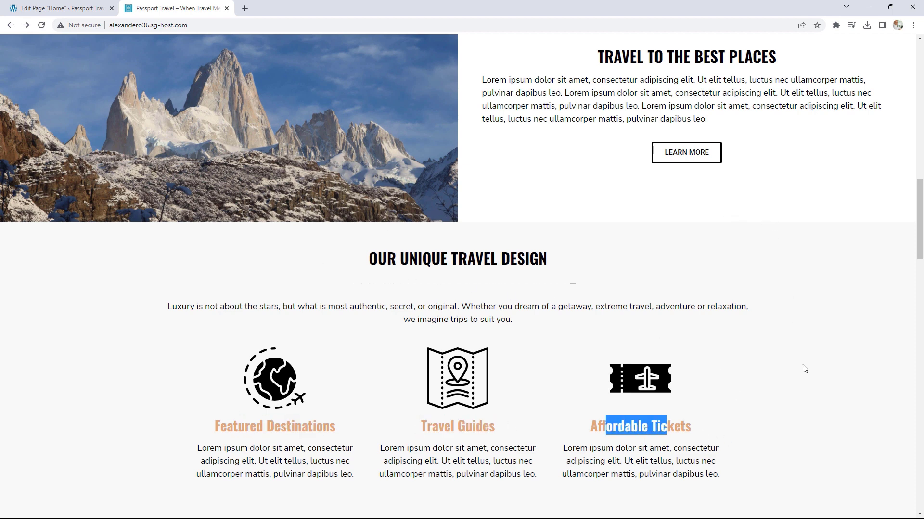
{"action": "left_click", "coordinate": [72, 8]}
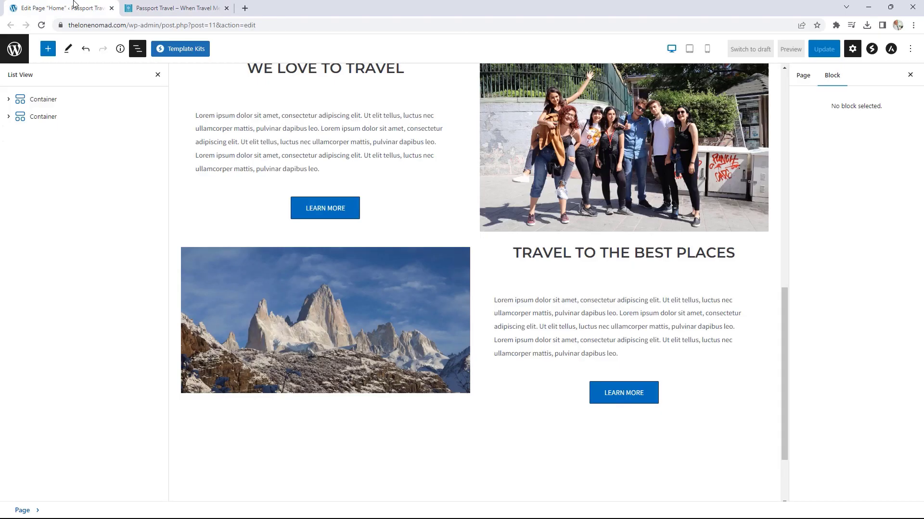
Step: Insert a three-column Container below the last section and set its flex direction to Column
{"action": "scroll", "coordinate": [729, 399], "scroll_direction": "down", "scroll_amount": 2}
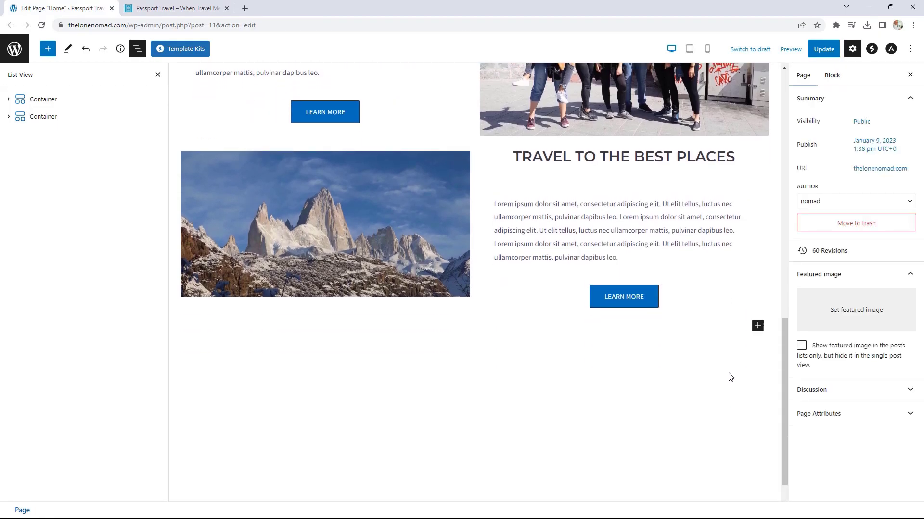
{"action": "left_click", "coordinate": [758, 326]}
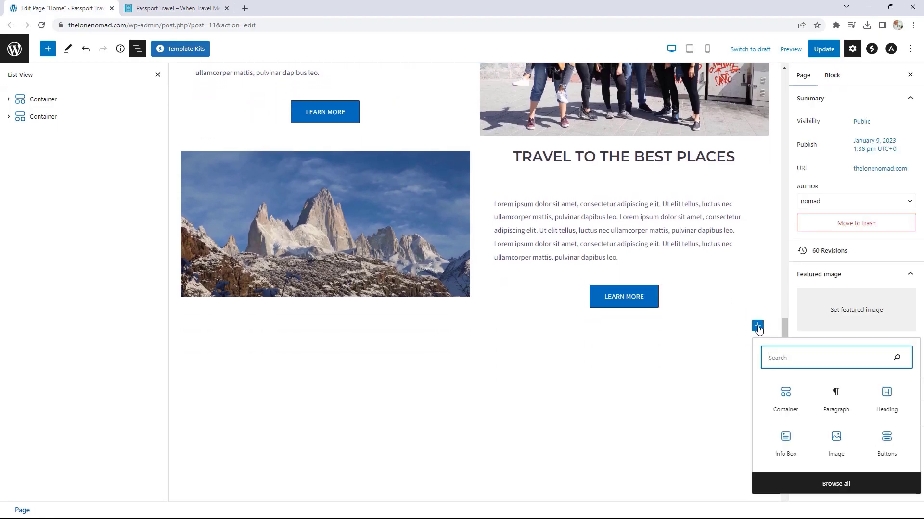
{"action": "left_click", "coordinate": [786, 396]}
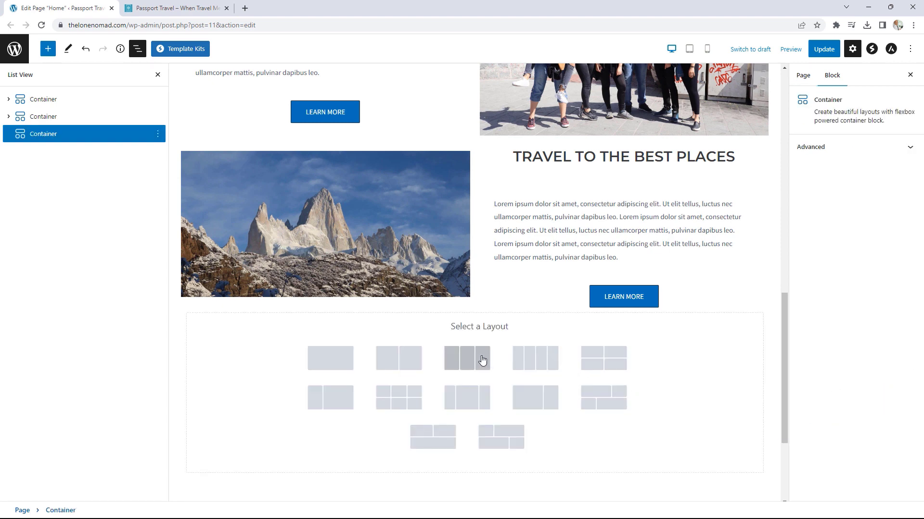
{"action": "left_click", "coordinate": [476, 359]}
{"action": "scroll", "coordinate": [529, 354], "scroll_direction": "down", "scroll_amount": 1}
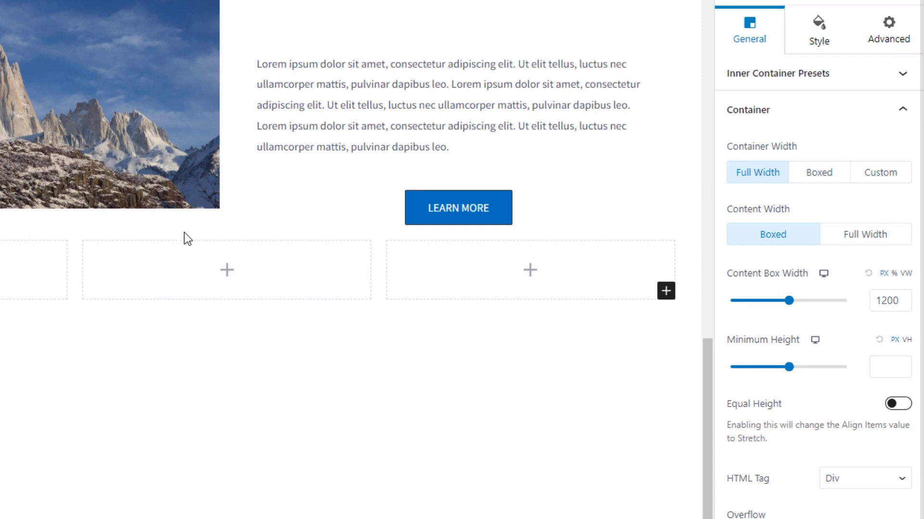
{"action": "left_click", "coordinate": [796, 518]}
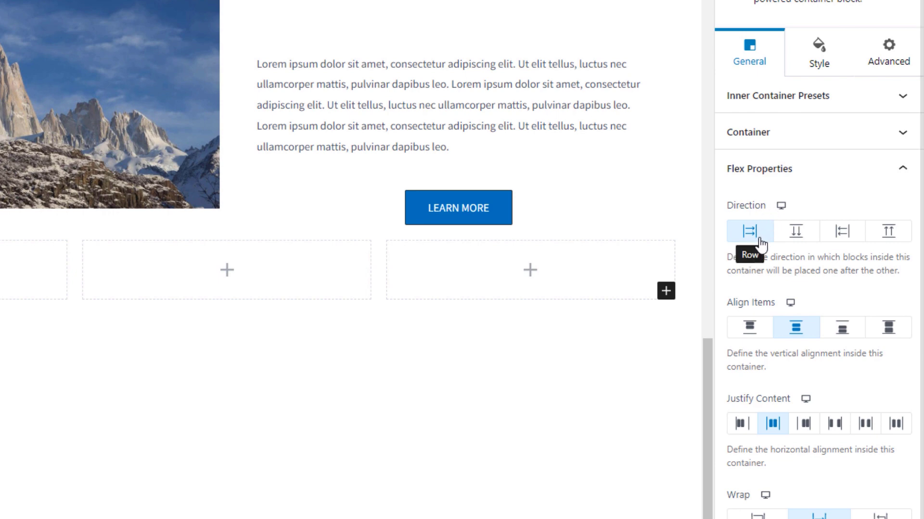
{"action": "left_click", "coordinate": [796, 233]}
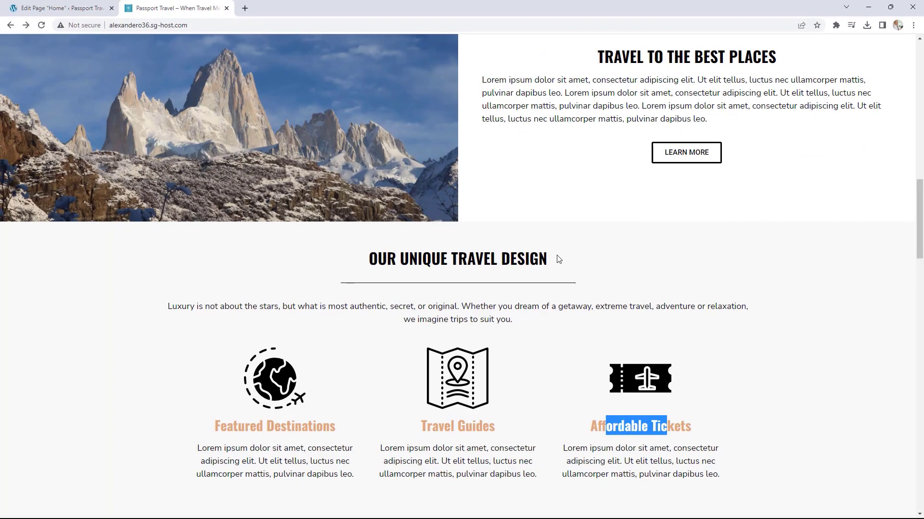
Step: Add a centered OUR UNIQUE TRAVEL DESIGN heading, copied from the reference site, to the first box
{"action": "left_click_drag", "start_coordinate": [559, 259], "coordinate": [368, 259]}
{"action": "right_click", "coordinate": [406, 260]}
{"action": "left_click", "coordinate": [461, 263]}
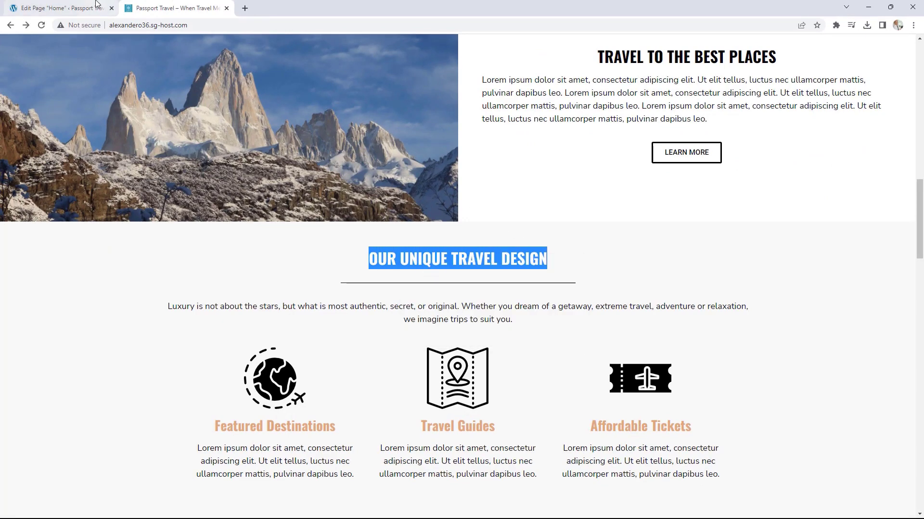
{"action": "key", "text": "ctrl+1"}
{"action": "left_click", "coordinate": [482, 290]}
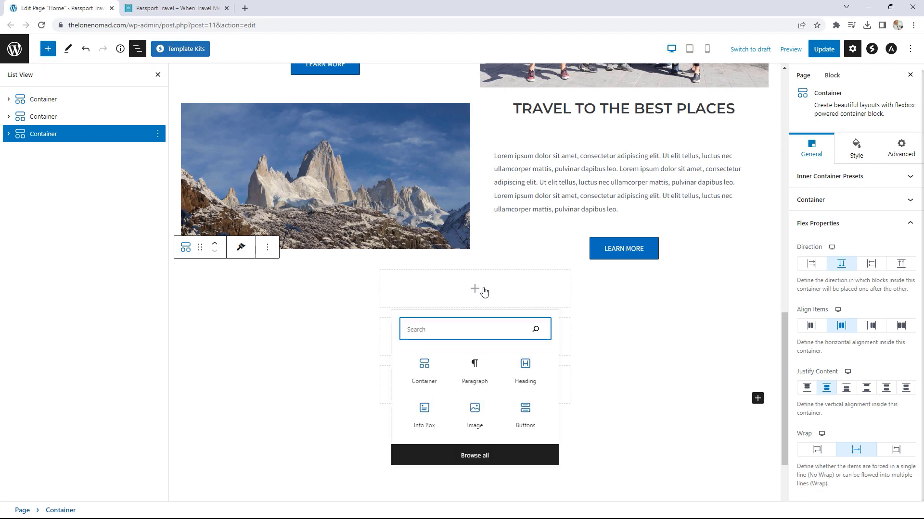
{"action": "left_click", "coordinate": [526, 367]}
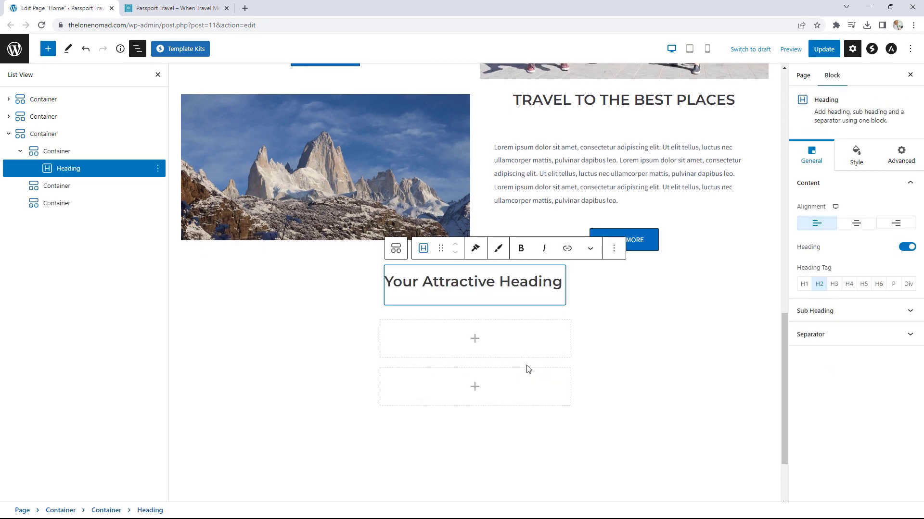
{"action": "key", "text": "ctrl+a"}
{"action": "key", "text": "ctrl+v"}
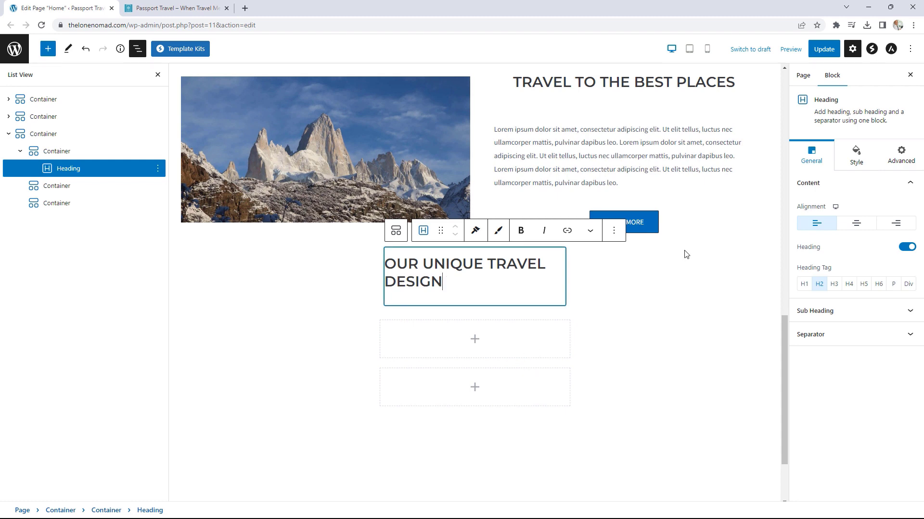
{"action": "left_click", "coordinate": [856, 224]}
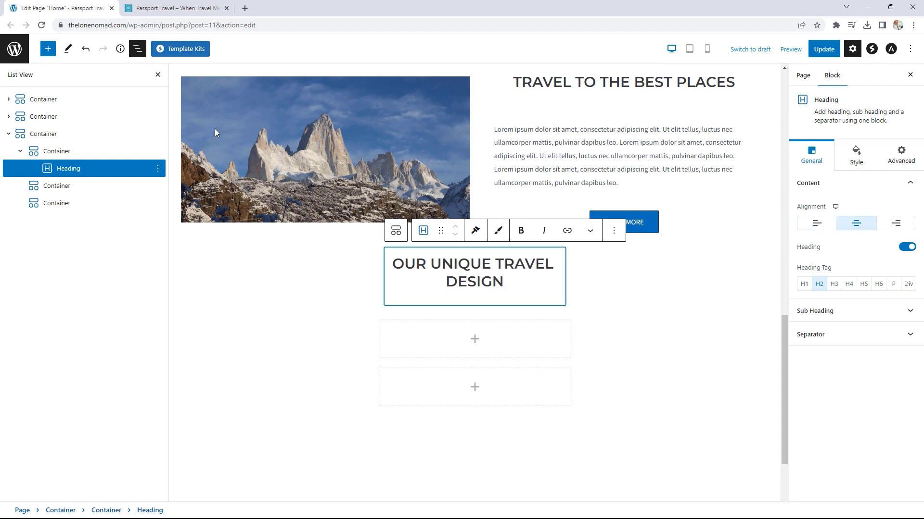
Step: Paste the reference site's luxury-travel intro paragraph into a new Paragraph block in the second box
{"action": "left_click", "coordinate": [169, 12]}
{"action": "left_click_drag", "start_coordinate": [524, 327], "coordinate": [168, 304]}
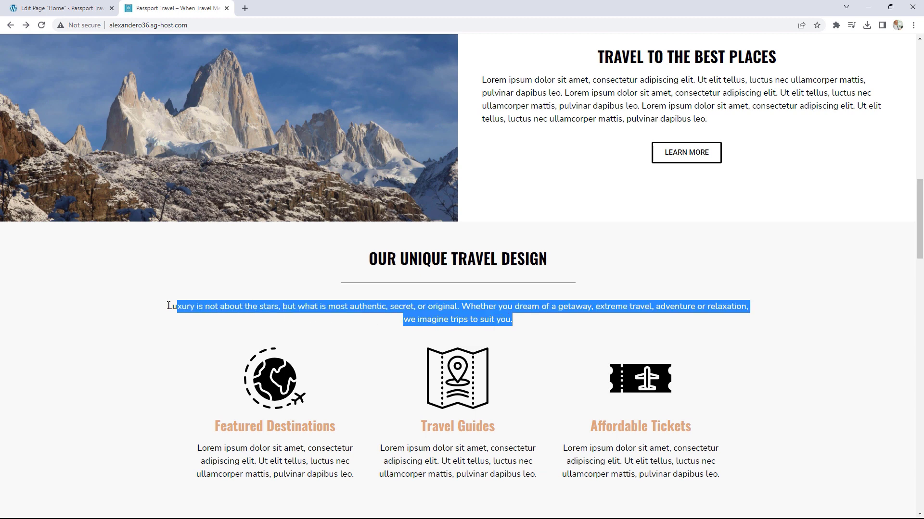
{"action": "right_click", "coordinate": [206, 307]}
{"action": "left_click", "coordinate": [242, 315]}
{"action": "left_click", "coordinate": [98, 5]}
{"action": "left_click", "coordinate": [466, 342]}
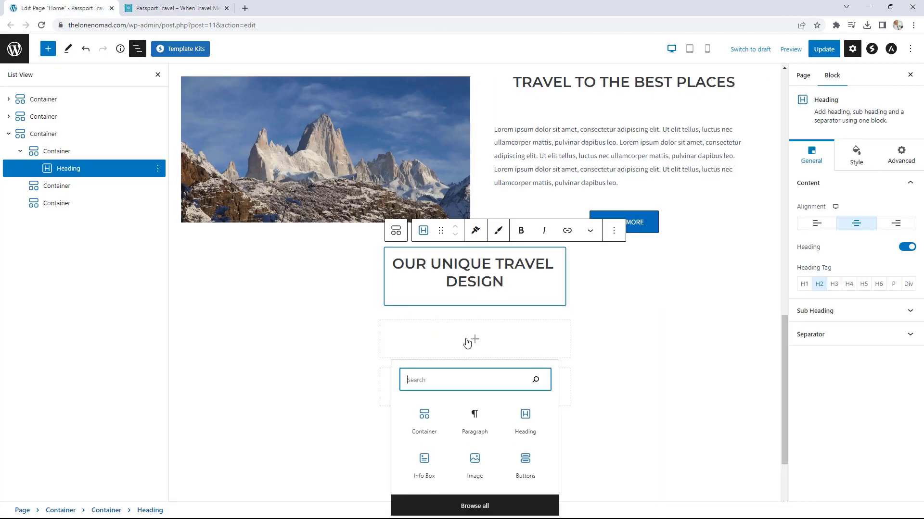
{"action": "left_click", "coordinate": [478, 425]}
{"action": "scroll", "coordinate": [455, 355], "scroll_direction": "down", "scroll_amount": 2}
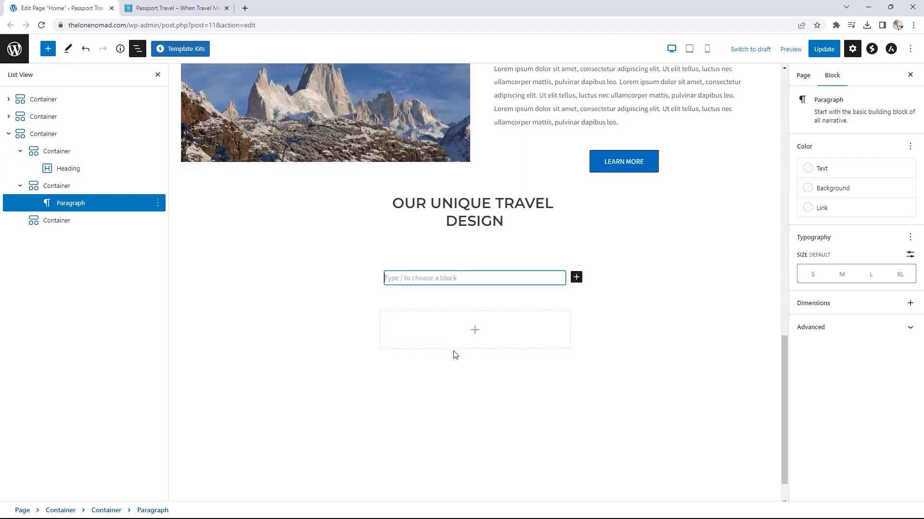
{"action": "key", "text": "ctrl+v"}
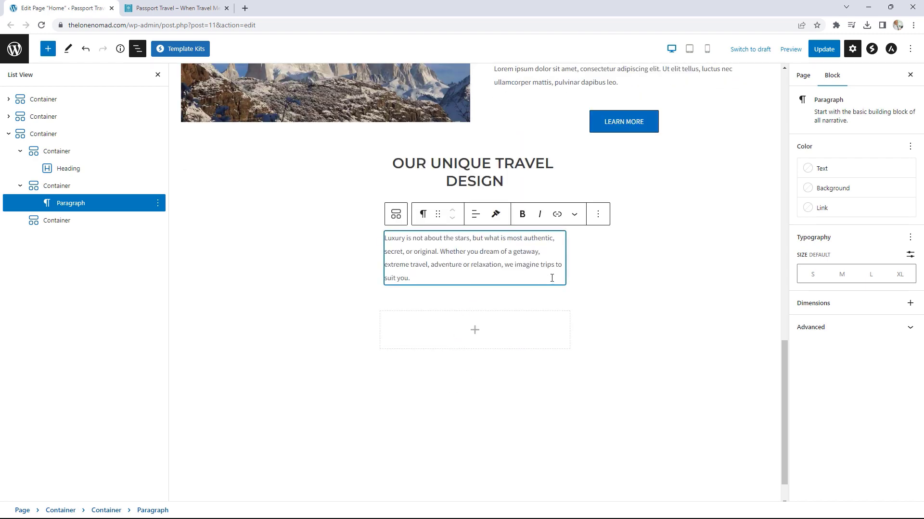
Step: Select the section container and compare it against the live site
{"action": "left_click", "coordinate": [597, 296]}
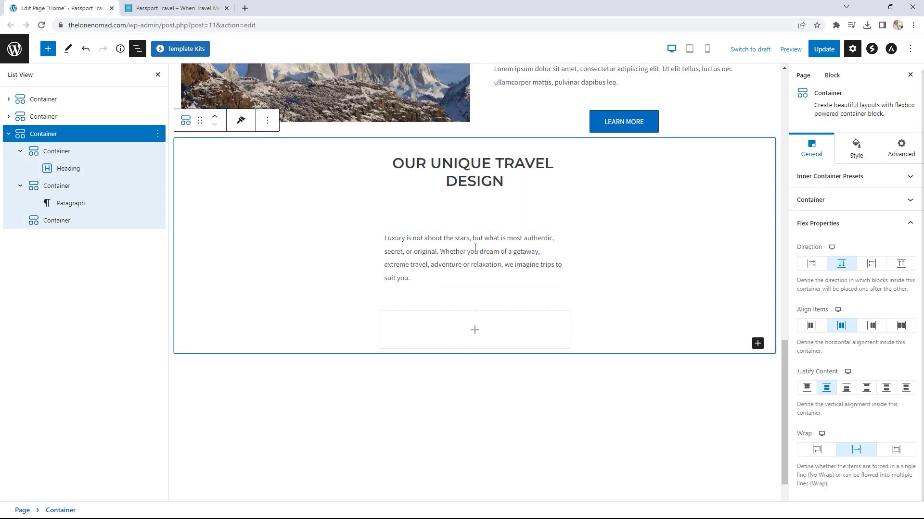
{"action": "left_click", "coordinate": [172, 5]}
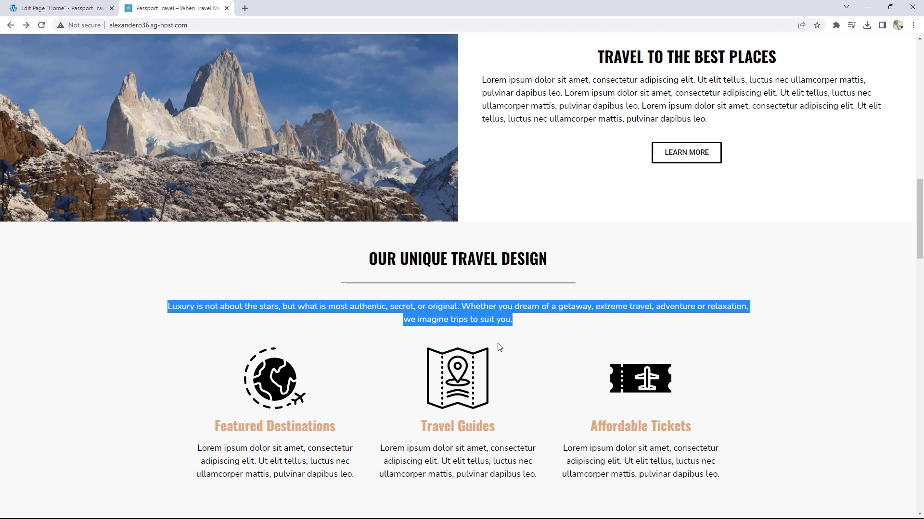
{"action": "left_click", "coordinate": [78, 6]}
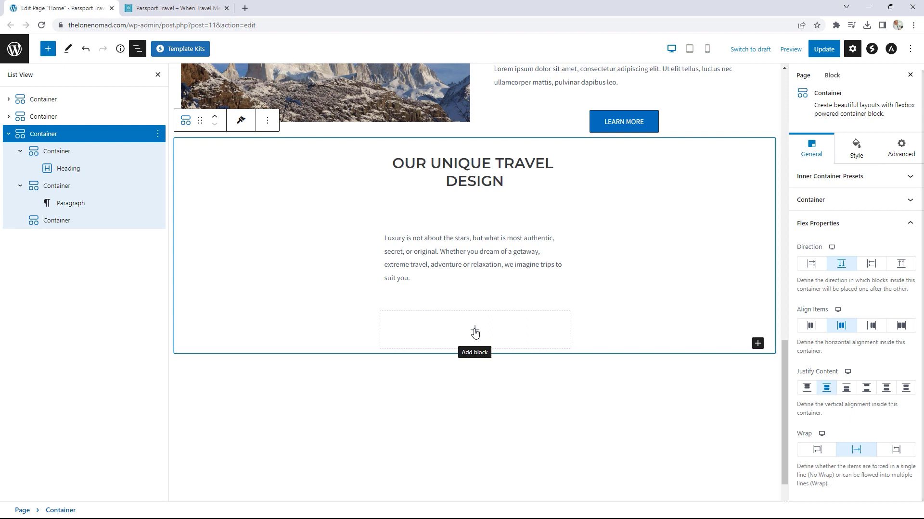
Step: Insert a Spectra Info Box and set its image to world.png from the Media Library
{"action": "left_click", "coordinate": [475, 332]}
{"action": "left_click", "coordinate": [493, 501]}
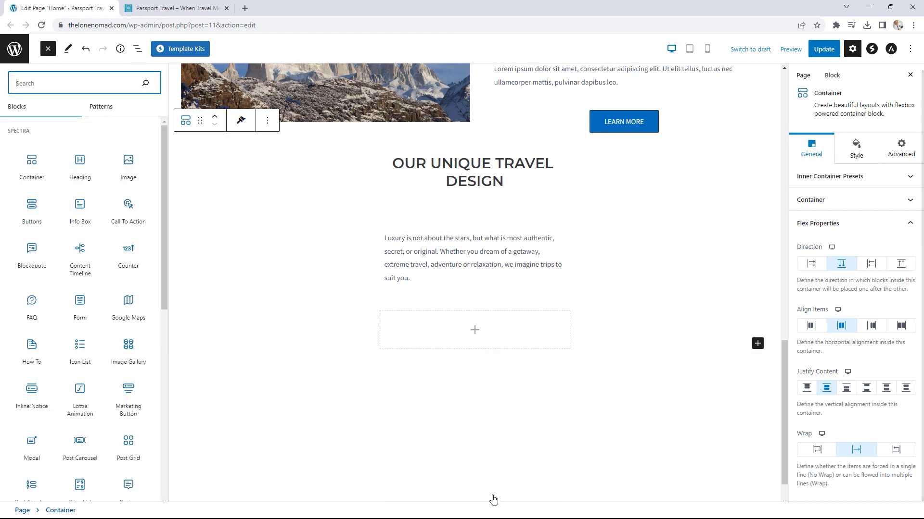
{"action": "mouse_move", "coordinate": [80, 270]}
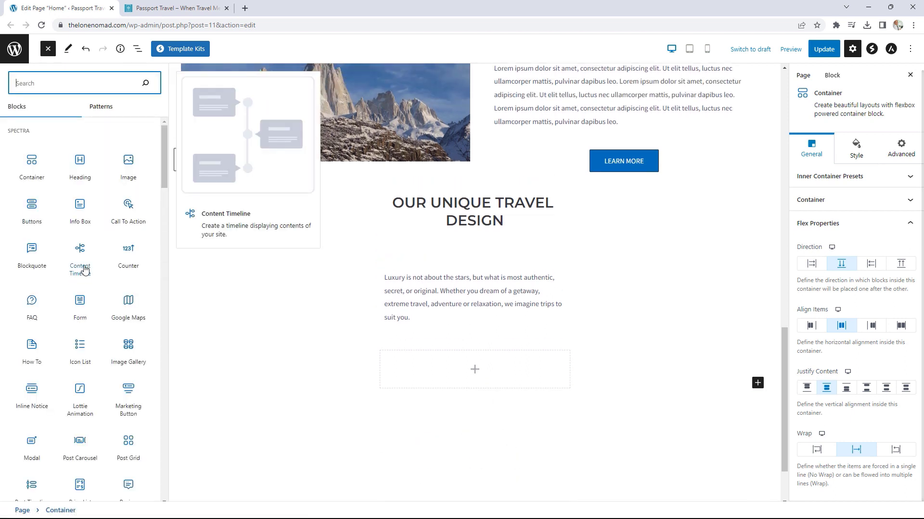
{"action": "left_click", "coordinate": [81, 210]}
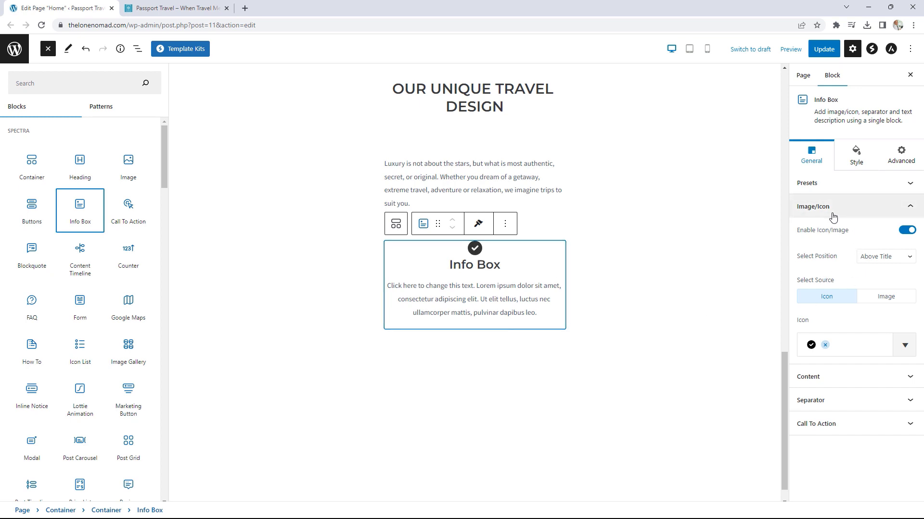
{"action": "left_click", "coordinate": [883, 297]}
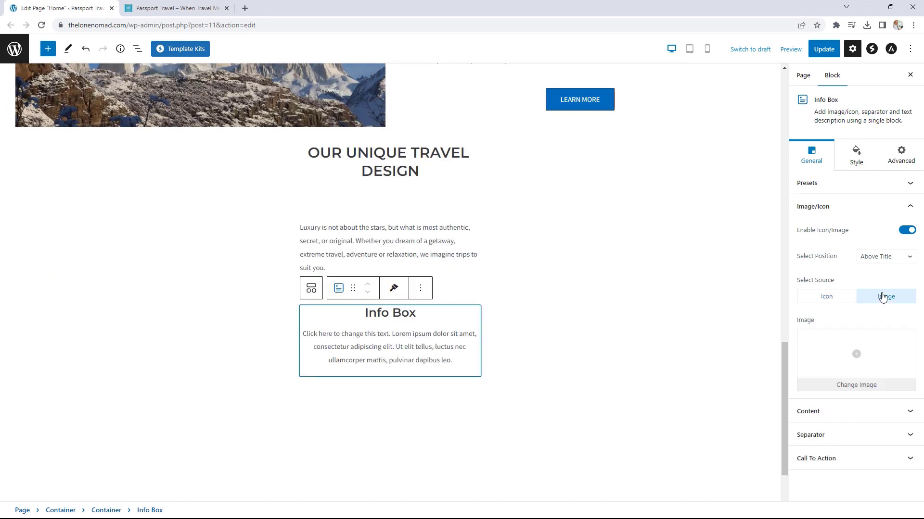
{"action": "left_click", "coordinate": [851, 357]}
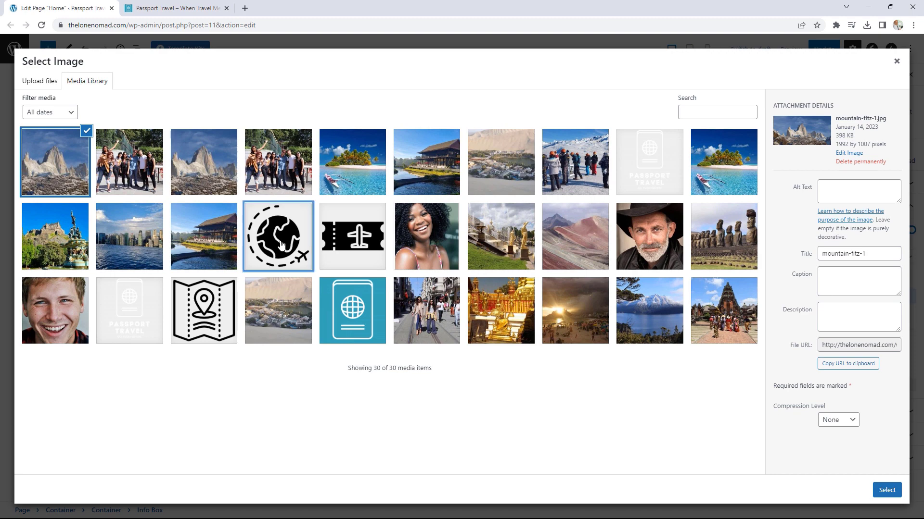
{"action": "left_click", "coordinate": [281, 245]}
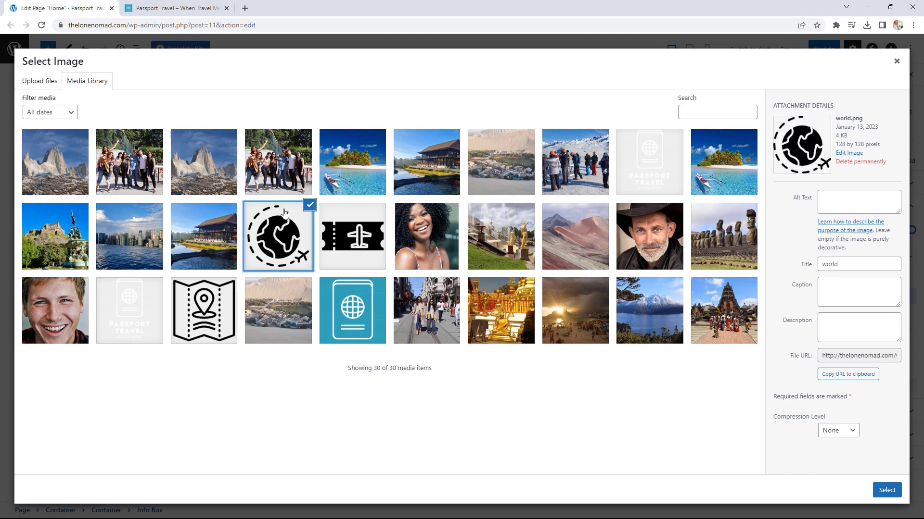
{"action": "left_click", "coordinate": [887, 490]}
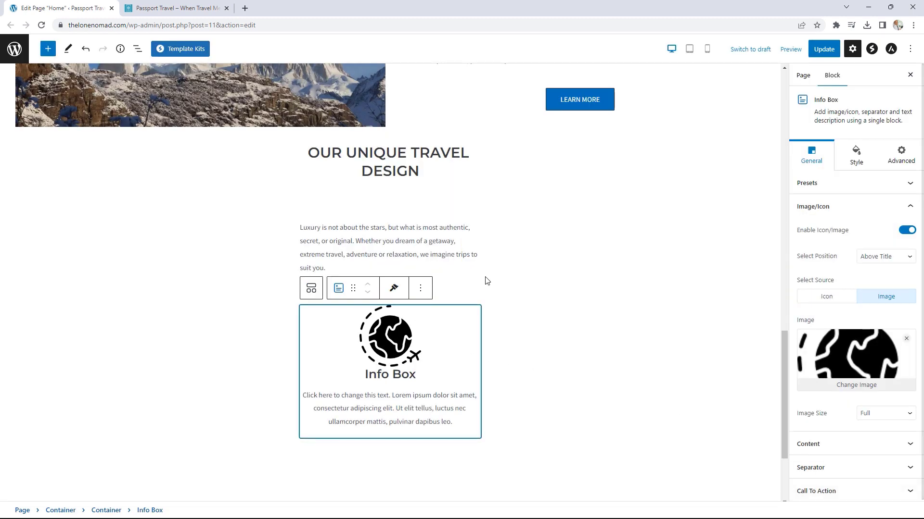
Step: Replace the Info Box title with Featured Destinations copied from the live site
{"action": "left_click", "coordinate": [175, 8]}
{"action": "left_click_drag", "start_coordinate": [336, 426], "coordinate": [192, 426]}
{"action": "right_click", "coordinate": [234, 424]}
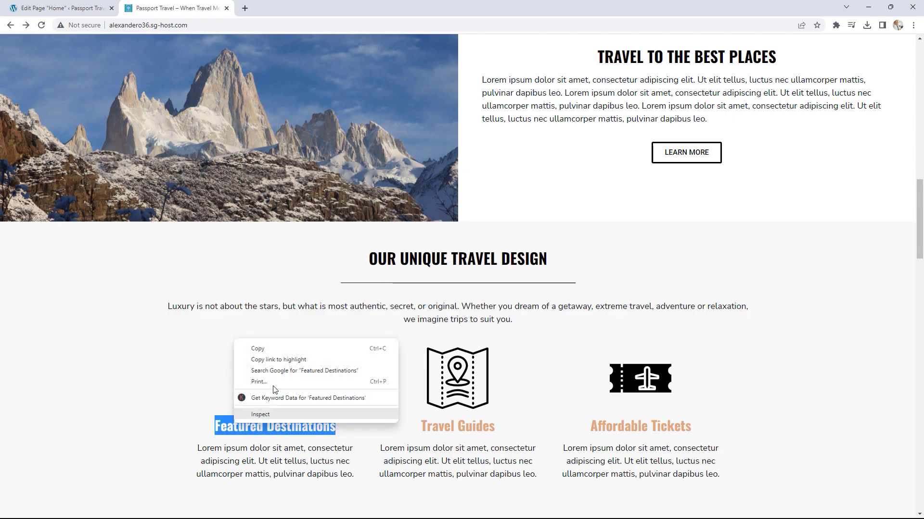
{"action": "left_click", "coordinate": [263, 346]}
{"action": "left_click", "coordinate": [62, 7]}
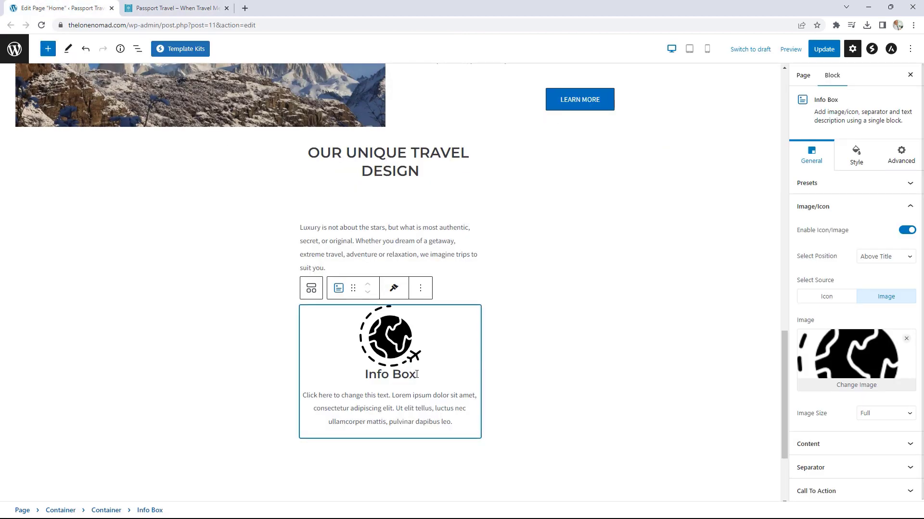
{"action": "left_click_drag", "start_coordinate": [416, 375], "coordinate": [357, 375]}
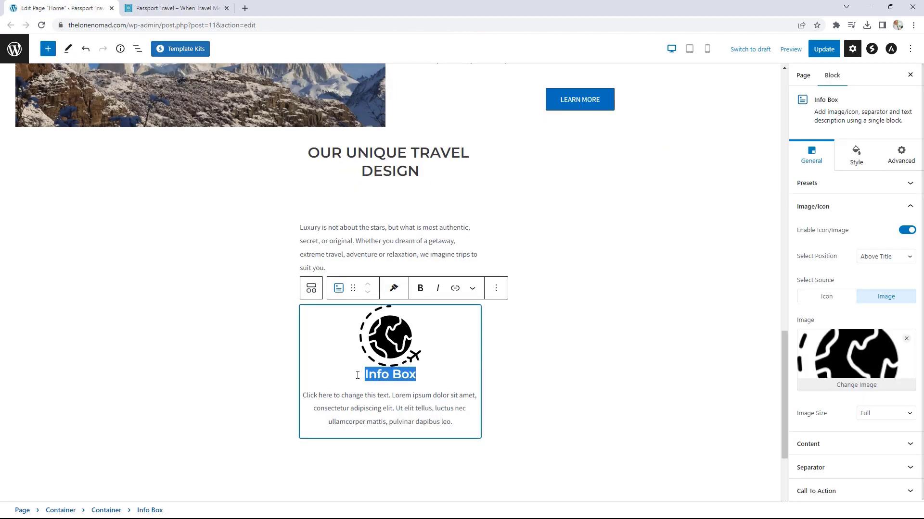
{"action": "key", "text": "ctrl+v"}
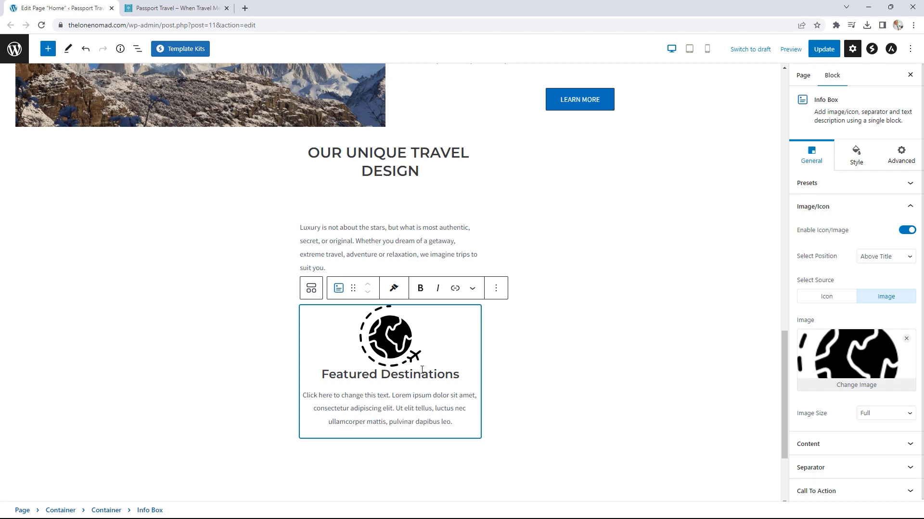
Step: Check the live site's heading colour and set the Info Box title colour to #dca57d
{"action": "left_click", "coordinate": [176, 8]}
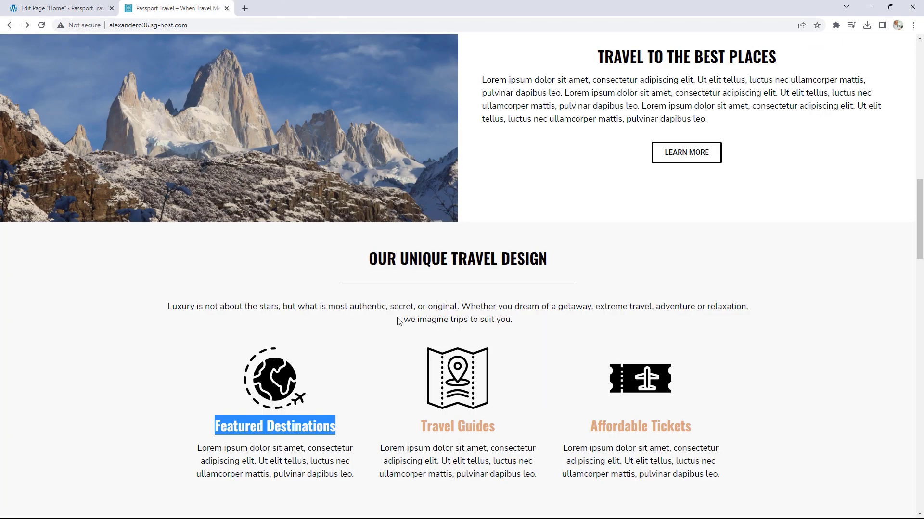
{"action": "left_click", "coordinate": [344, 411]}
{"action": "left_click", "coordinate": [82, 5]}
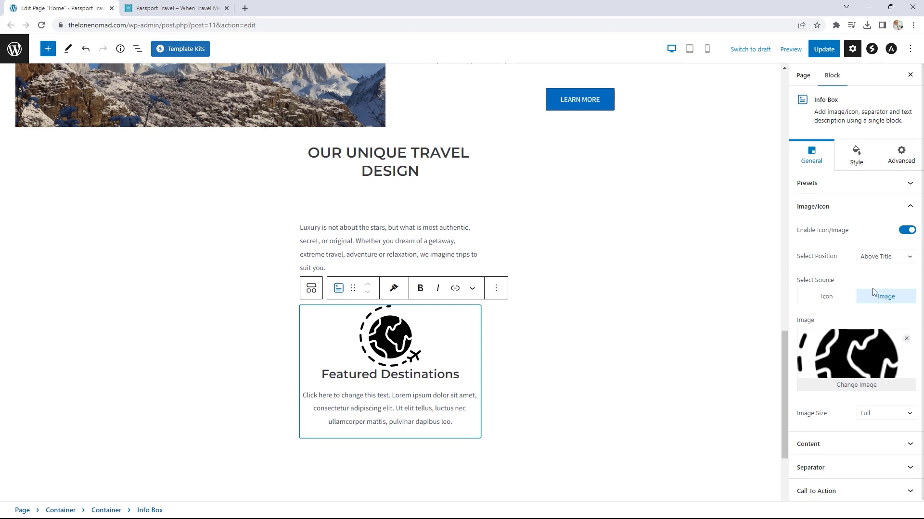
{"action": "left_click", "coordinate": [858, 157]}
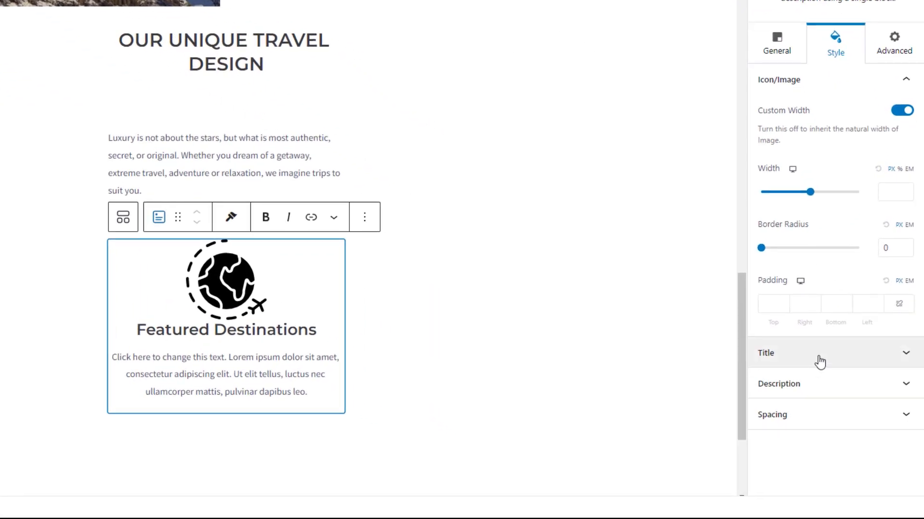
{"action": "left_click", "coordinate": [817, 362]}
{"action": "left_click", "coordinate": [904, 144]}
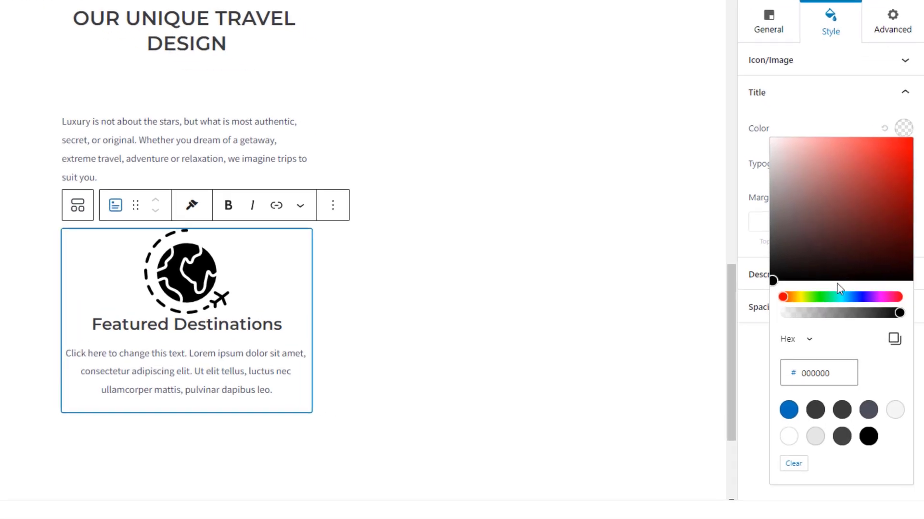
{"action": "left_click", "coordinate": [808, 378]}
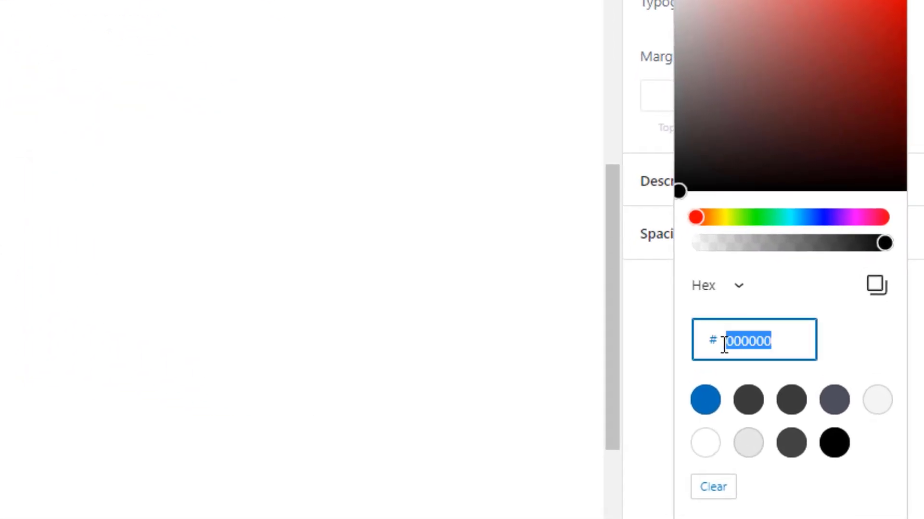
{"action": "type", "text": "dca"}
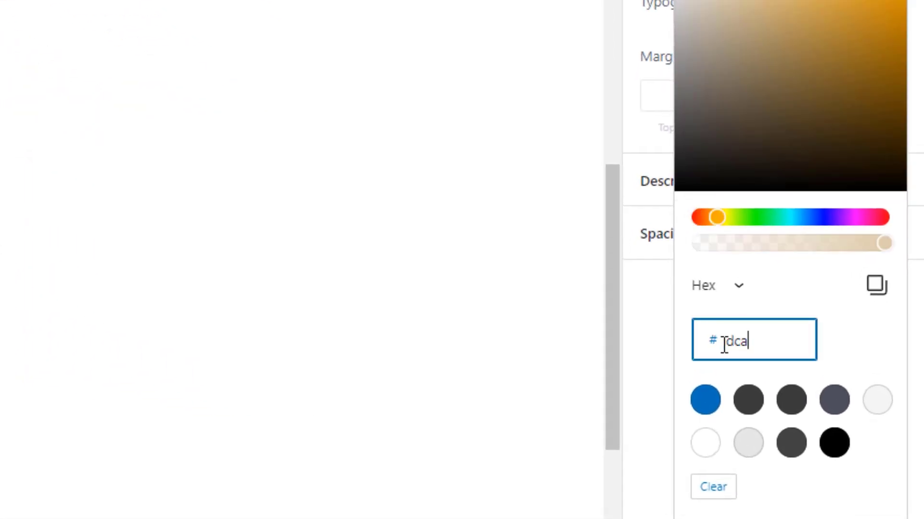
{"action": "type", "text": "57d"}
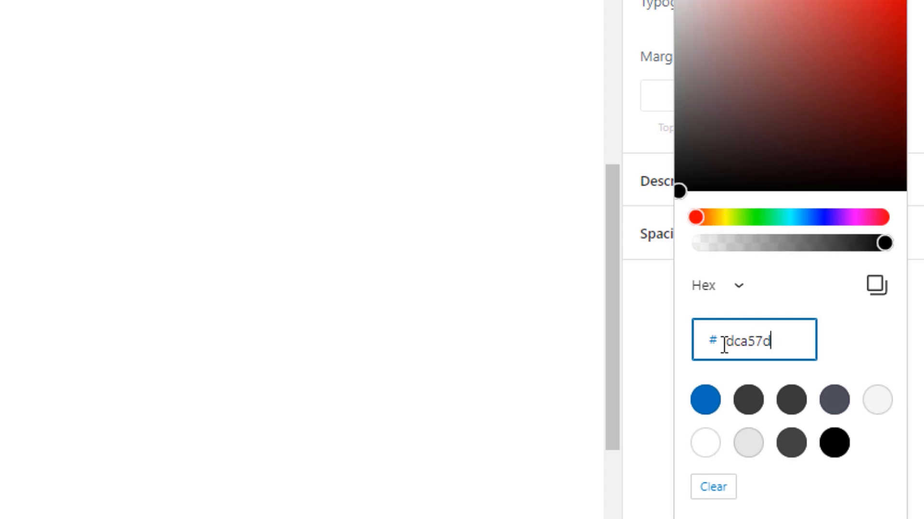
{"action": "left_click", "coordinate": [641, 329]}
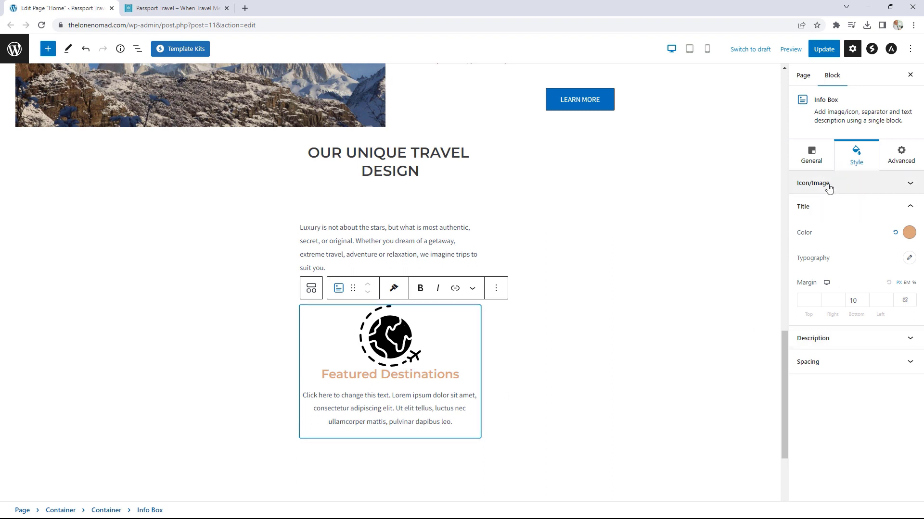
{"action": "left_click", "coordinate": [845, 187]}
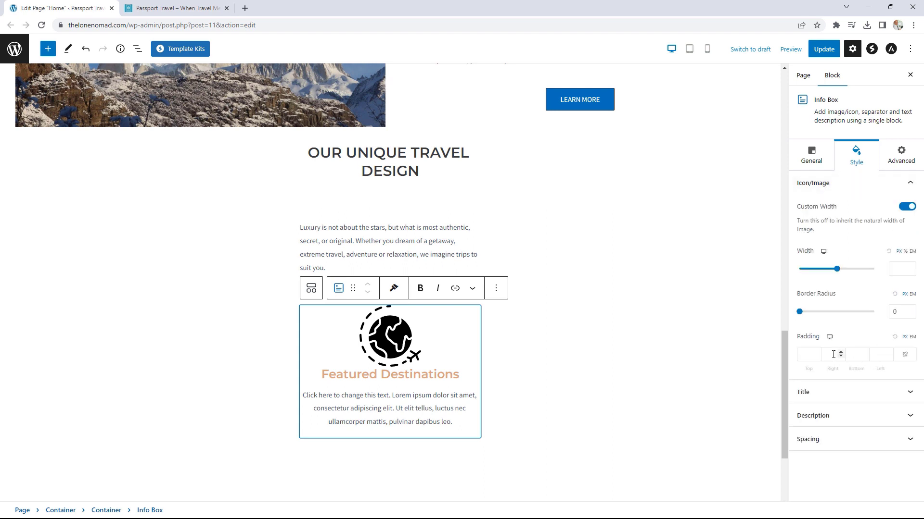
Step: Raise the bottom padding under the globe image to 5
{"action": "left_click", "coordinate": [865, 352]}
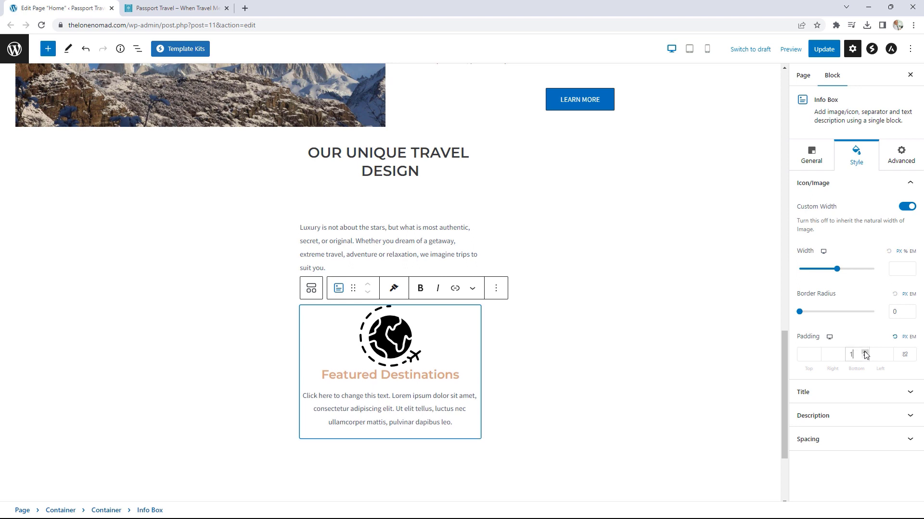
{"action": "left_click", "coordinate": [865, 352]}
{"action": "left_click", "coordinate": [864, 352]}
{"action": "left_click", "coordinate": [865, 352]}
{"action": "left_click", "coordinate": [864, 353]}
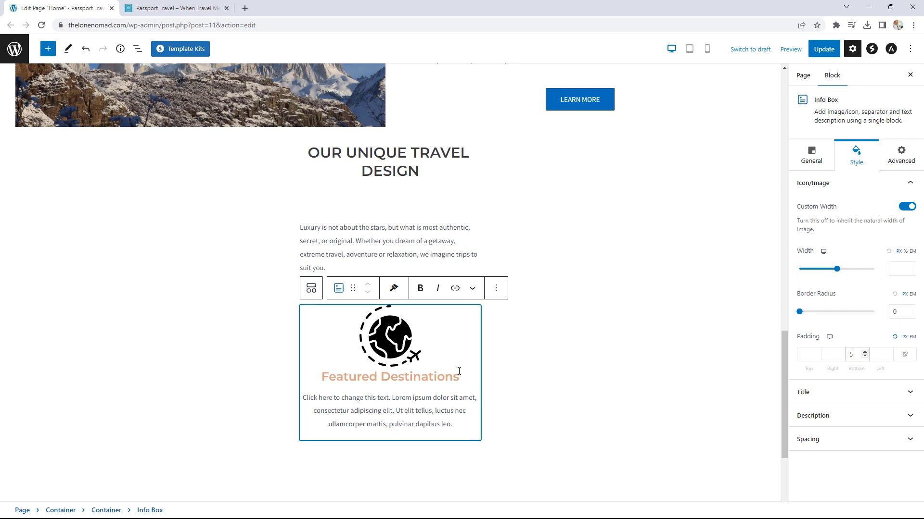
Step: Duplicate the Featured Destinations info box until three copies exist
{"action": "left_click", "coordinate": [495, 288]}
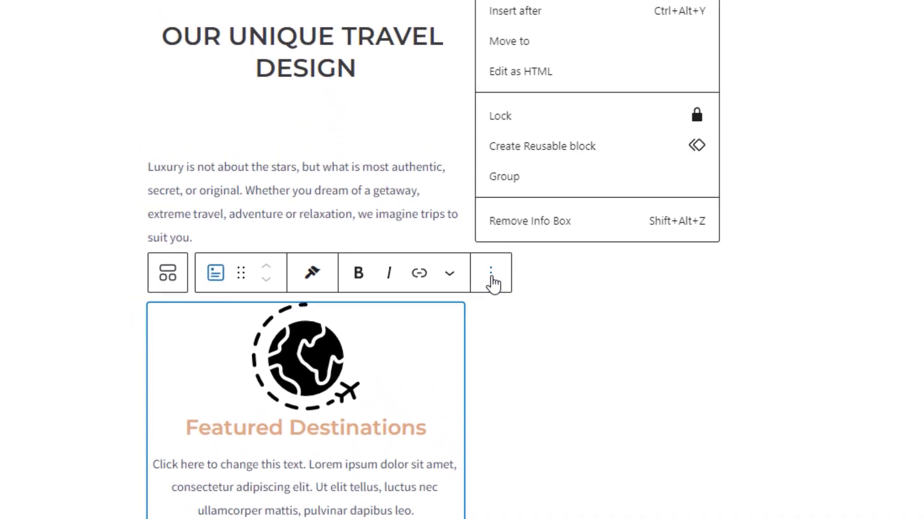
{"action": "left_click", "coordinate": [507, 93]}
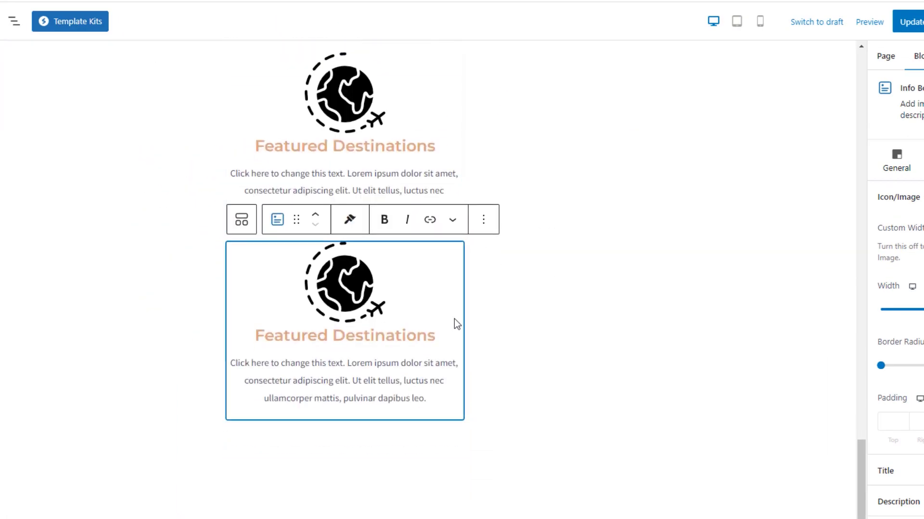
{"action": "left_click", "coordinate": [483, 220]}
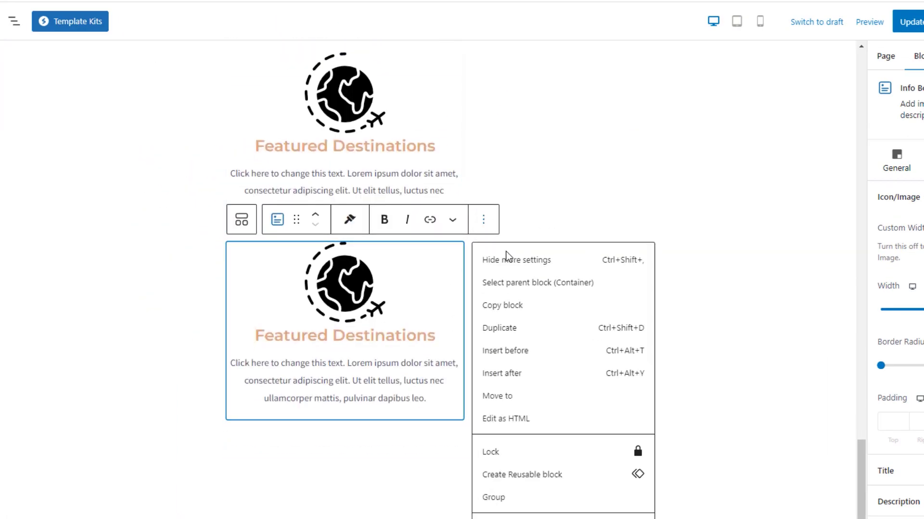
{"action": "left_click", "coordinate": [514, 330]}
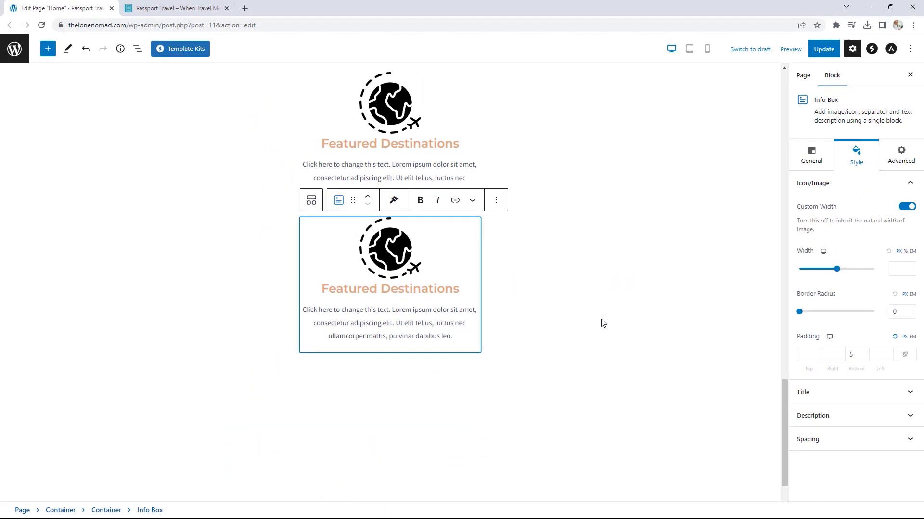
{"action": "key", "text": "ctrl+shift+d"}
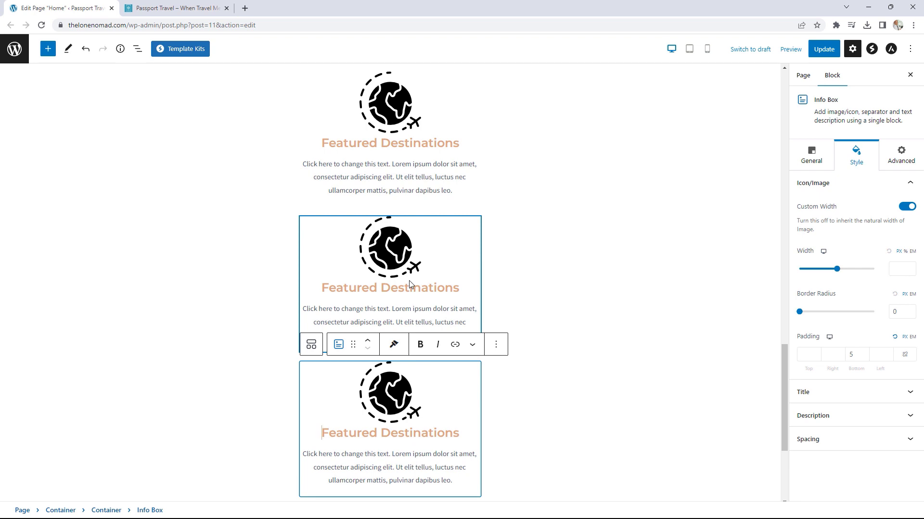
{"action": "scroll", "coordinate": [404, 276], "scroll_direction": "up", "scroll_amount": 2}
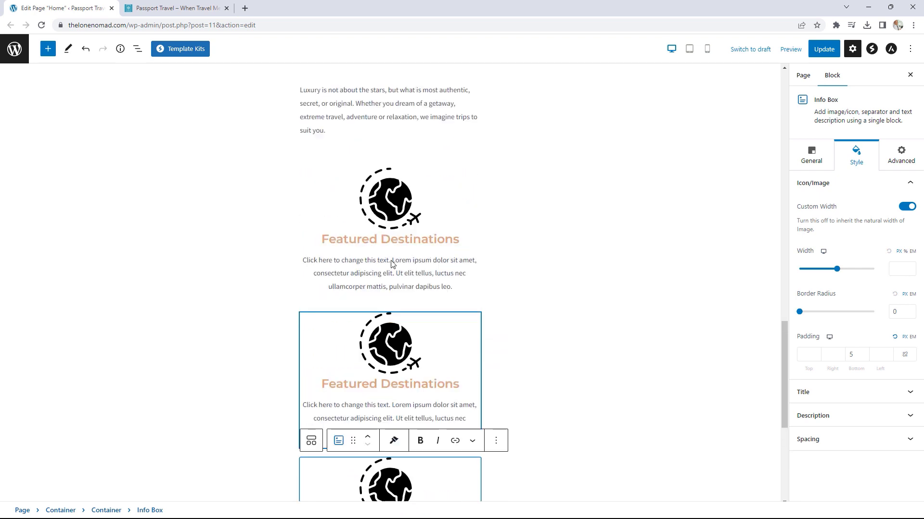
Step: Set the info-box Container's direction to row and its custom width to 100
{"action": "left_click", "coordinate": [138, 48]}
{"action": "left_click", "coordinate": [46, 186]}
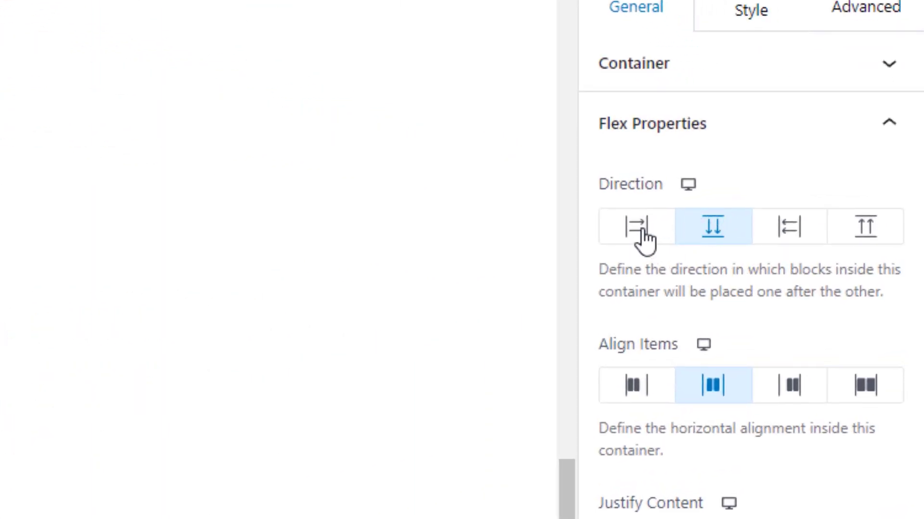
{"action": "left_click", "coordinate": [641, 238]}
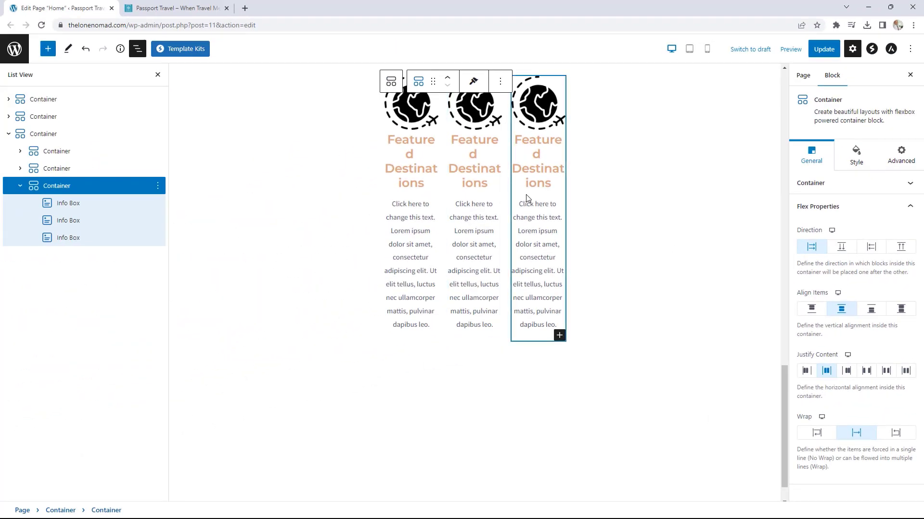
{"action": "left_click", "coordinate": [831, 191]}
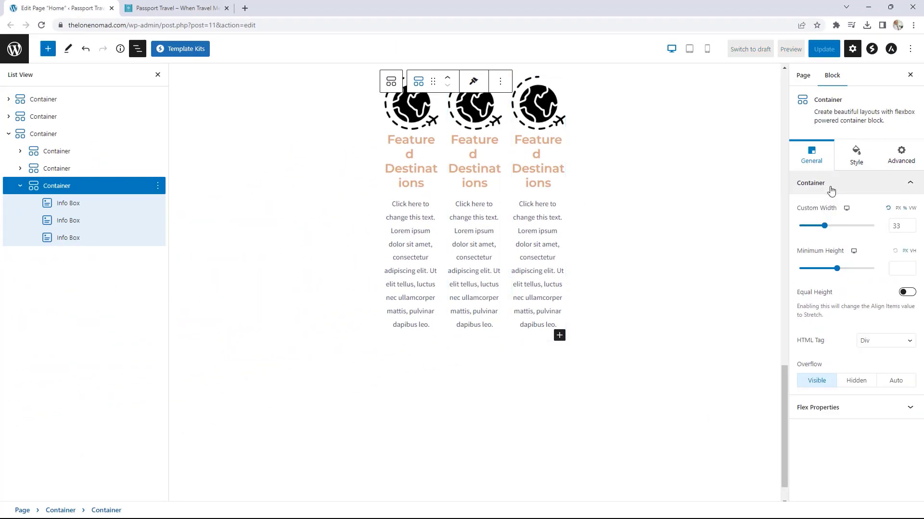
{"action": "left_click_drag", "start_coordinate": [830, 231], "coordinate": [876, 229]}
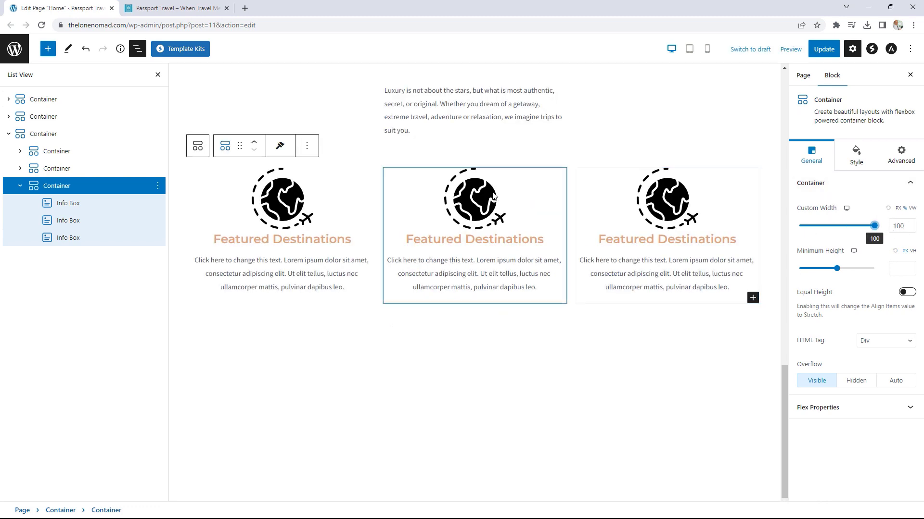
Step: Set the paragraph and heading Containers' custom width to 100
{"action": "scroll", "coordinate": [581, 341], "scroll_direction": "up", "scroll_amount": 3}
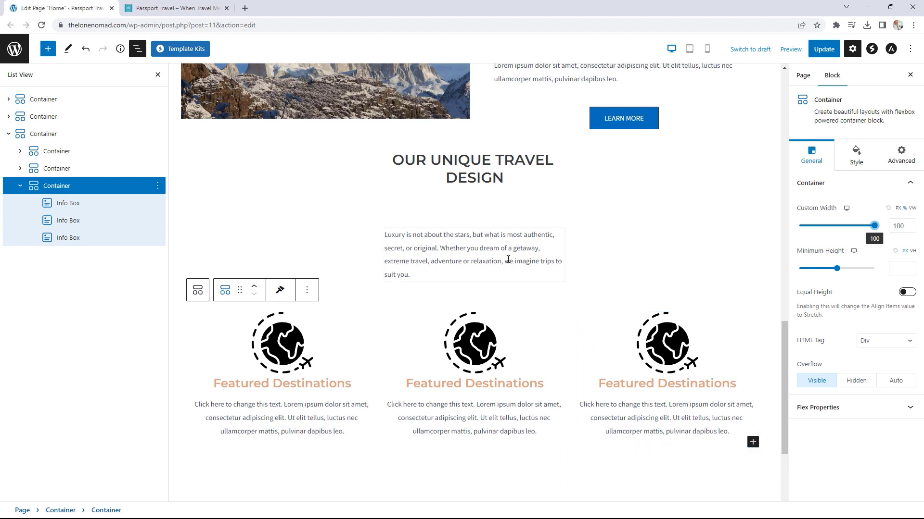
{"action": "left_click", "coordinate": [460, 248]}
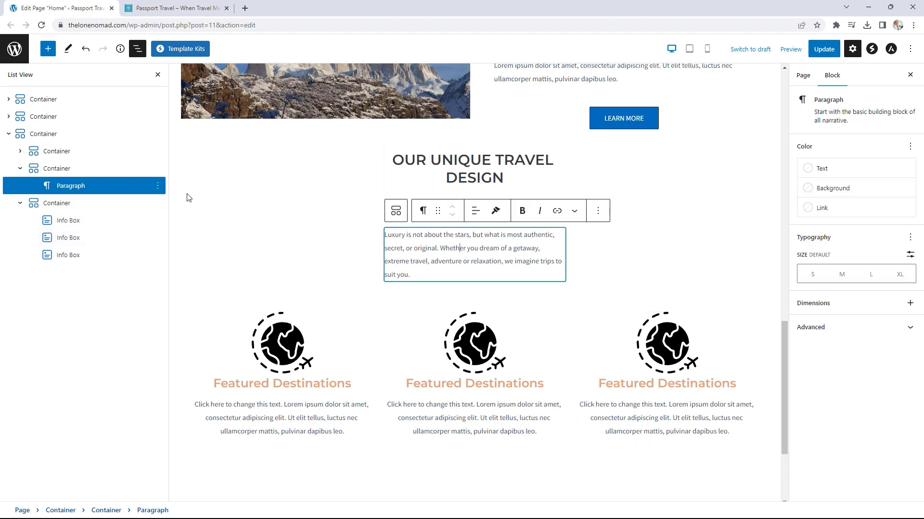
{"action": "left_click", "coordinate": [43, 170]}
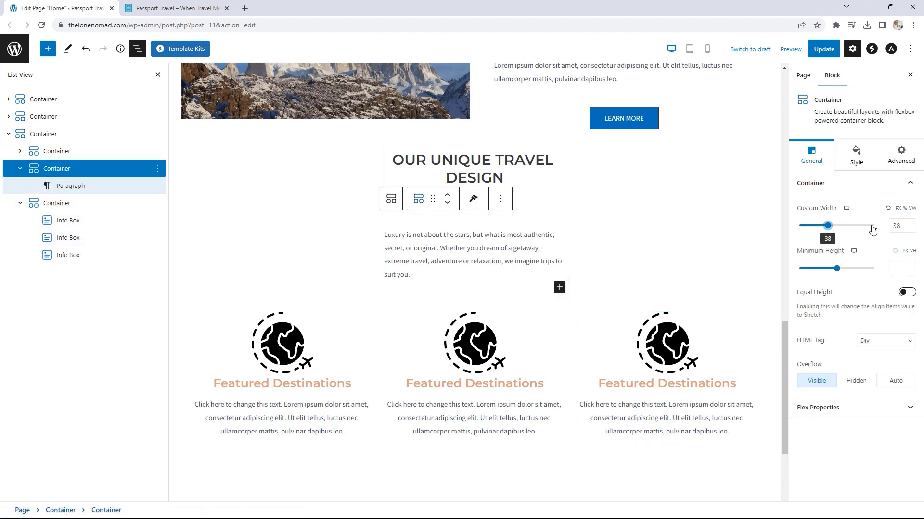
{"action": "left_click_drag", "start_coordinate": [831, 230], "coordinate": [874, 225]}
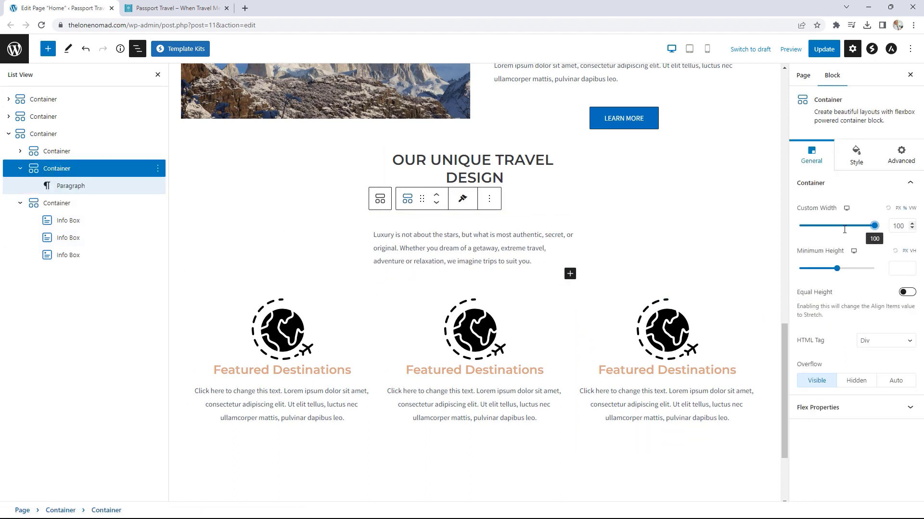
{"action": "left_click", "coordinate": [53, 151]}
{"action": "left_click_drag", "start_coordinate": [823, 226], "coordinate": [874, 225]}
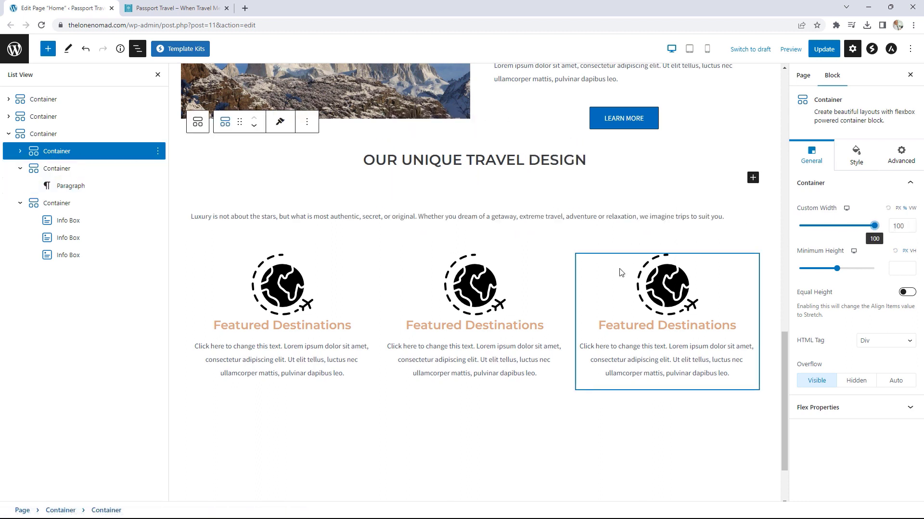
Step: Give the middle info box the location.png map image and the title Travel Guides
{"action": "left_click", "coordinate": [214, 9]}
{"action": "left_click_drag", "start_coordinate": [508, 425], "coordinate": [418, 426]}
{"action": "right_click", "coordinate": [439, 430]}
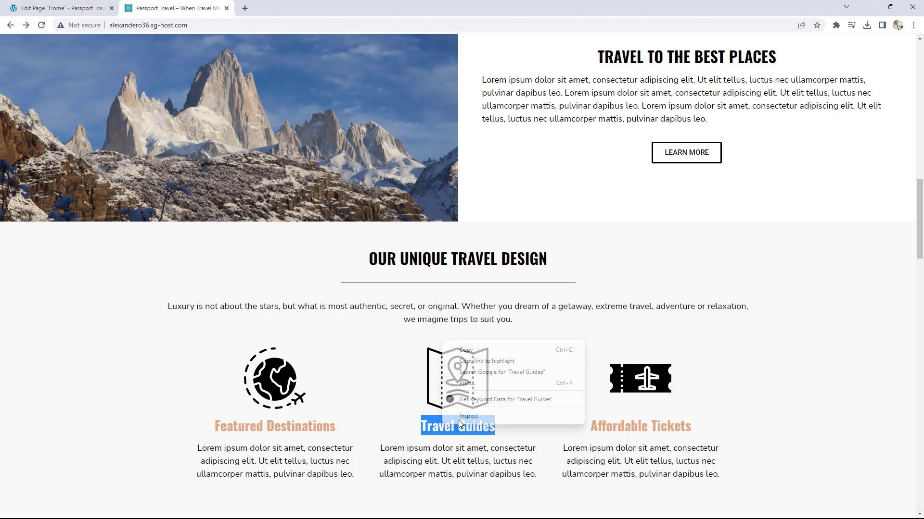
{"action": "left_click", "coordinate": [475, 350]}
{"action": "left_click", "coordinate": [73, 8]}
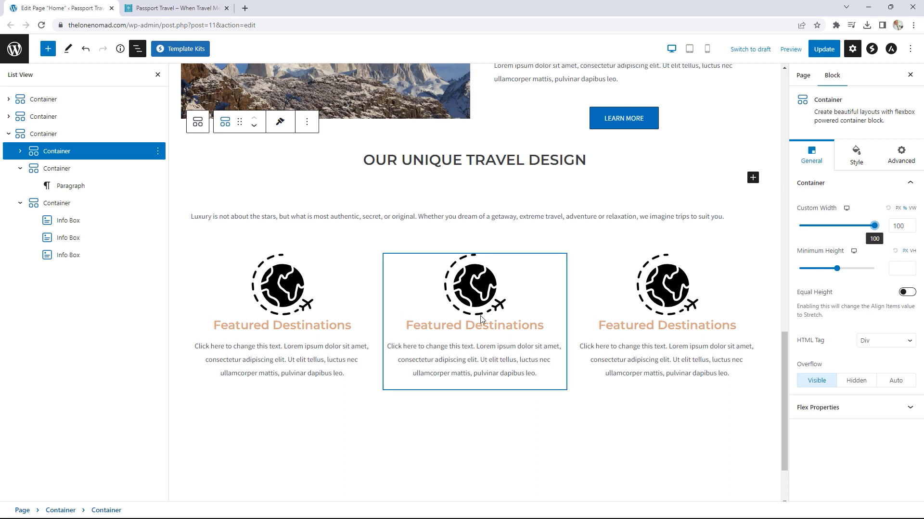
{"action": "left_click", "coordinate": [69, 238]}
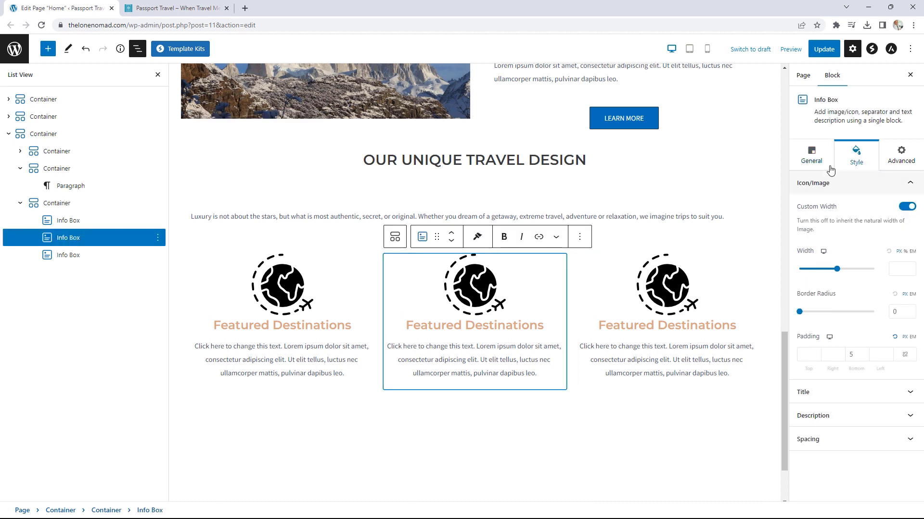
{"action": "left_click", "coordinate": [808, 163]}
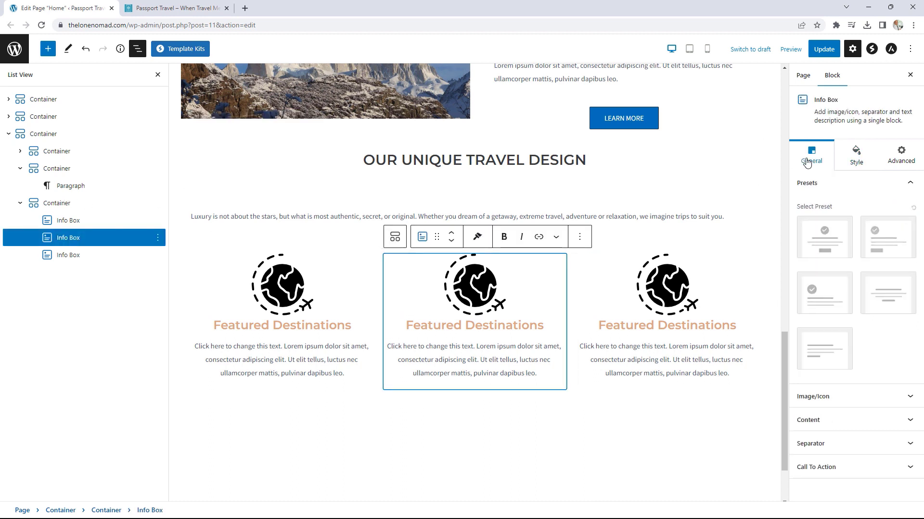
{"action": "left_click", "coordinate": [853, 400]}
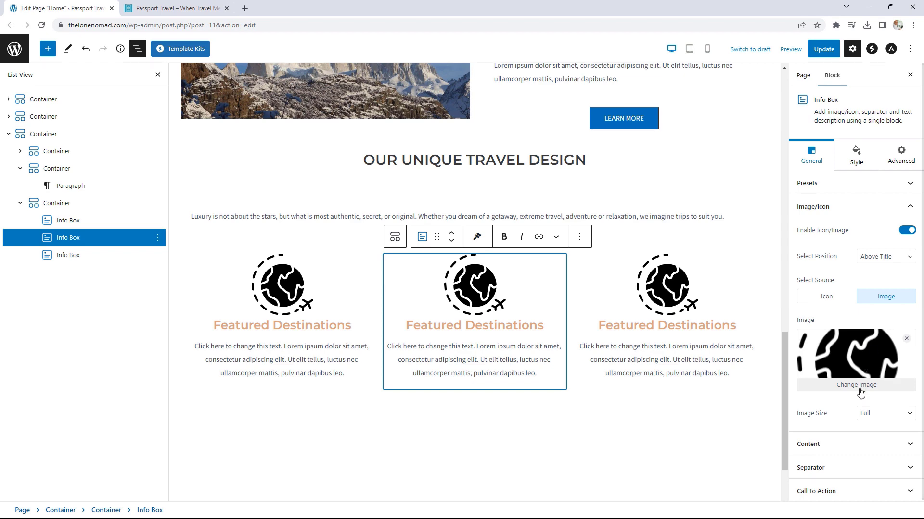
{"action": "left_click", "coordinate": [858, 388]}
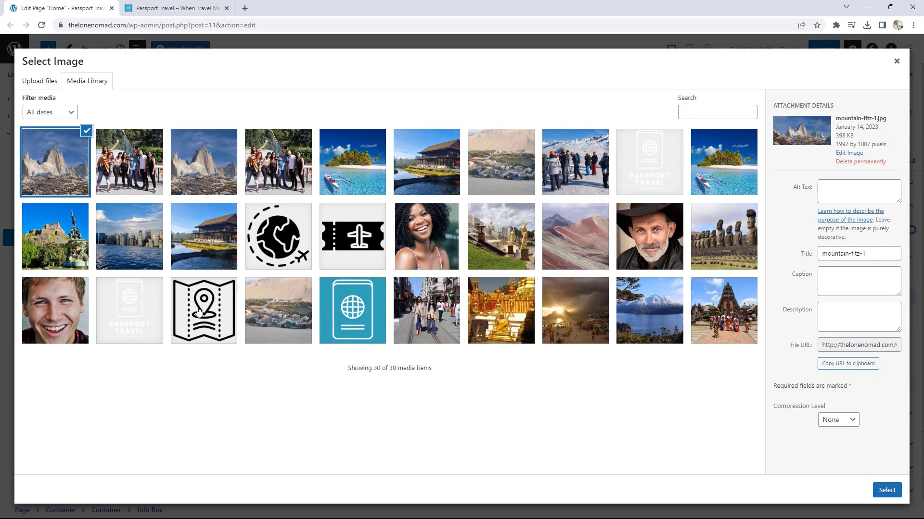
{"action": "left_click", "coordinate": [217, 315]}
{"action": "left_click", "coordinate": [886, 490]}
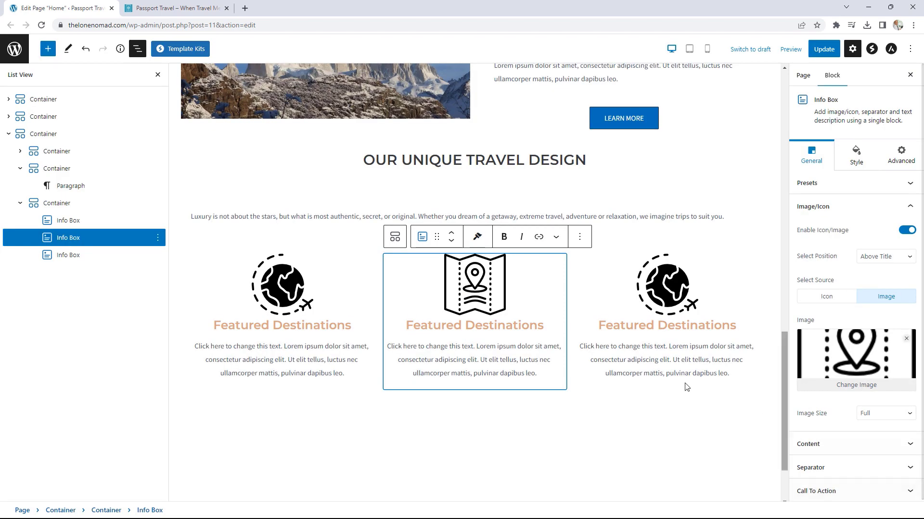
{"action": "left_click_drag", "start_coordinate": [544, 327], "coordinate": [406, 325]}
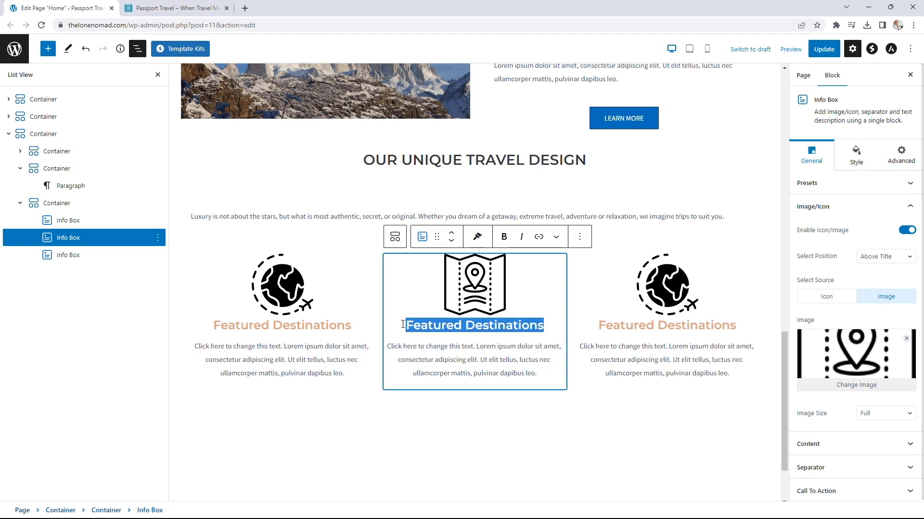
{"action": "type", "text": "Travel Guides"}
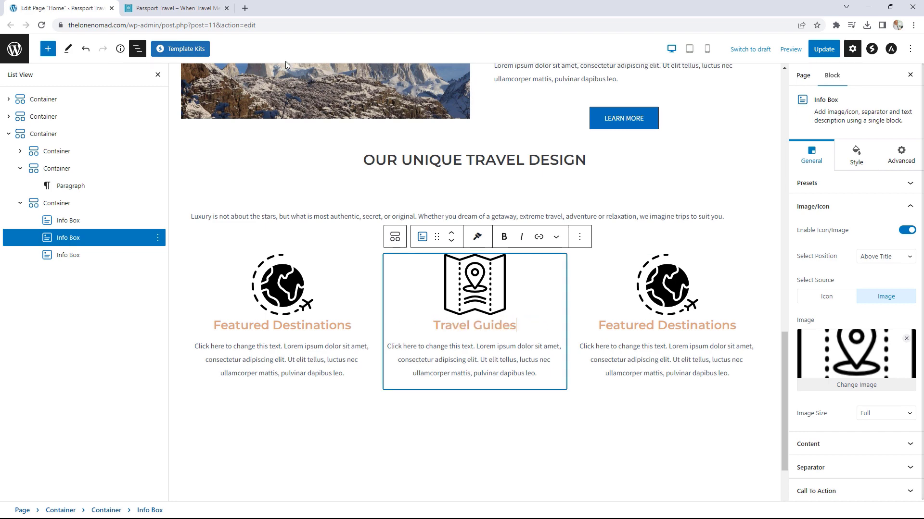
Step: Give the third info box the title Affordable Tickets and the ticket.png image
{"action": "key", "text": "ctrl+Tab"}
{"action": "left_click_drag", "start_coordinate": [695, 427], "coordinate": [590, 427]}
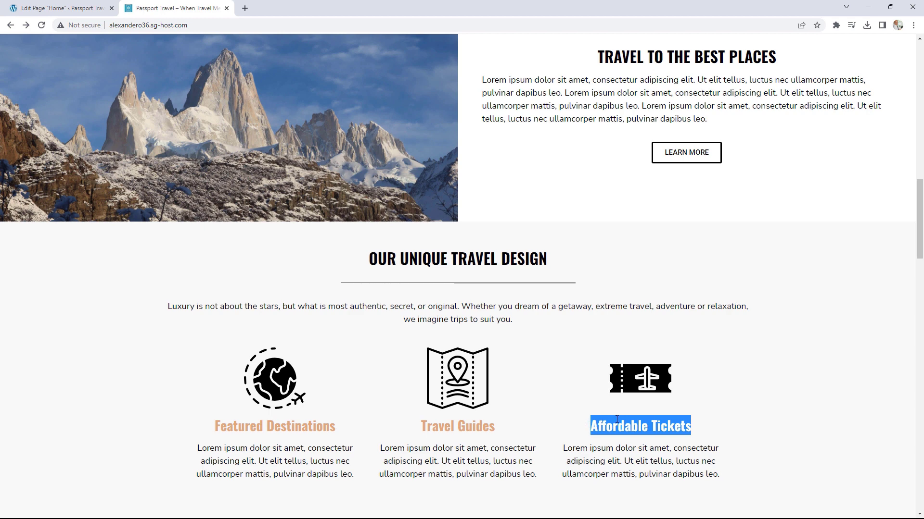
{"action": "right_click", "coordinate": [613, 427]}
{"action": "left_click", "coordinate": [638, 348]}
{"action": "left_click", "coordinate": [104, 7]}
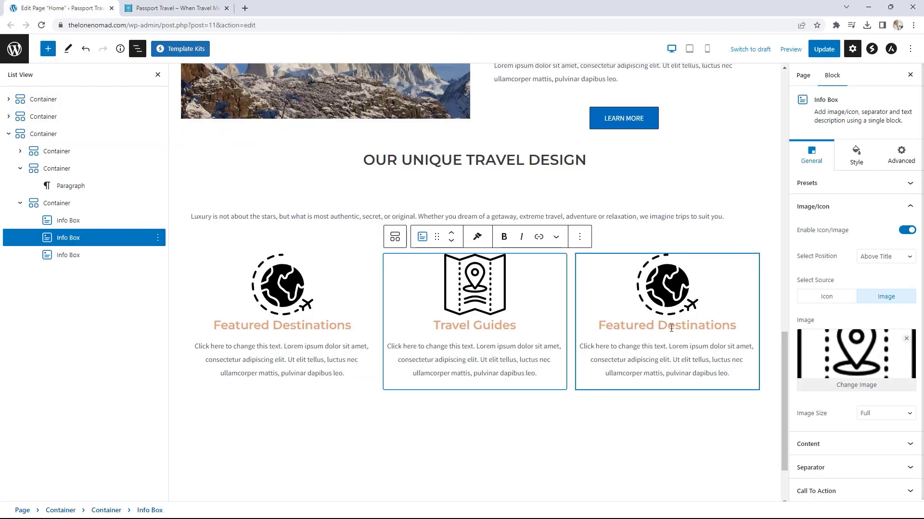
{"action": "left_click", "coordinate": [738, 326]}
{"action": "left_click_drag", "start_coordinate": [739, 325], "coordinate": [593, 325]}
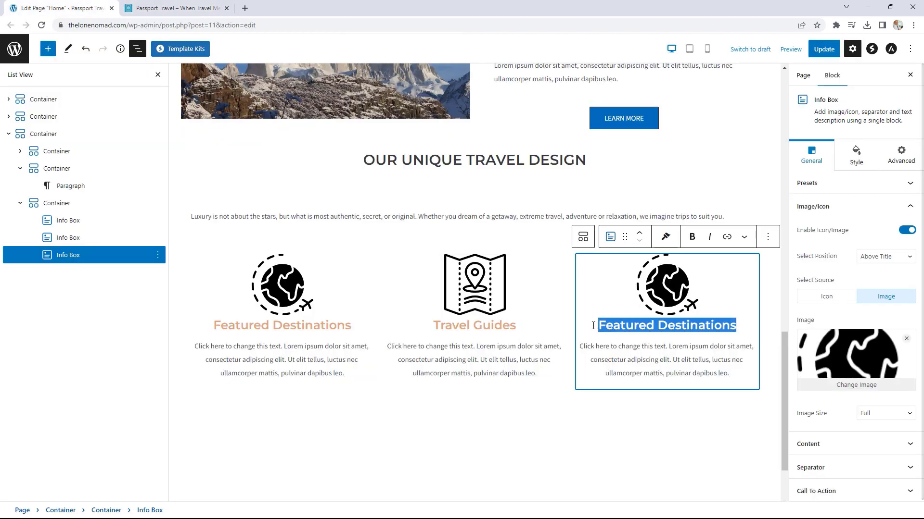
{"action": "key", "text": "ctrl+v"}
{"action": "left_click", "coordinate": [689, 293]}
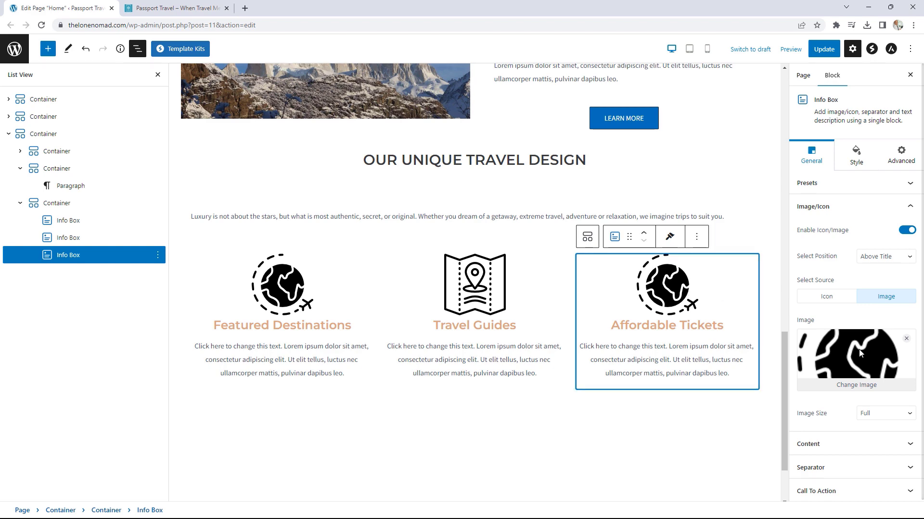
{"action": "left_click", "coordinate": [875, 386]}
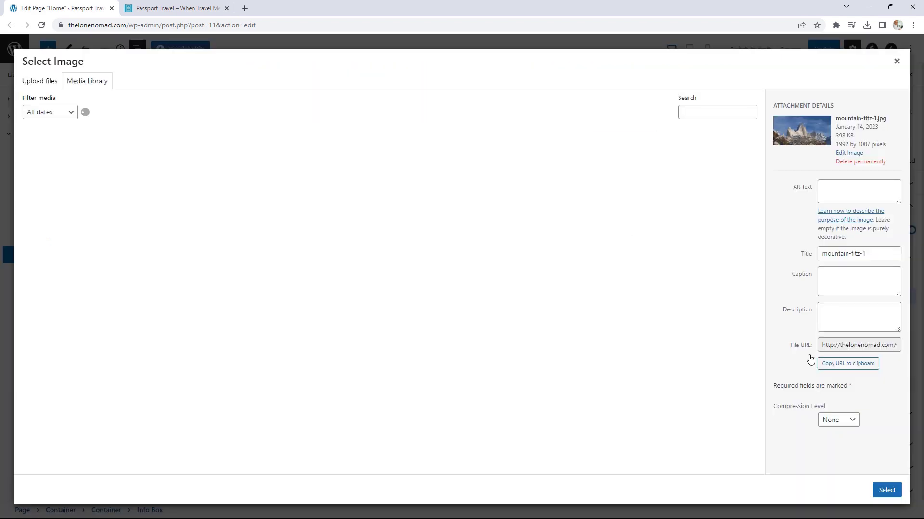
{"action": "left_click", "coordinate": [380, 265]}
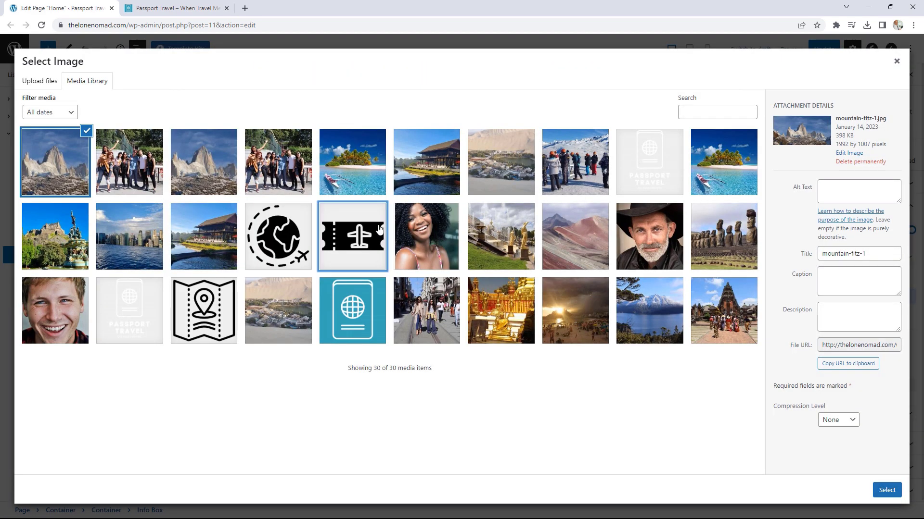
{"action": "left_click", "coordinate": [886, 490]}
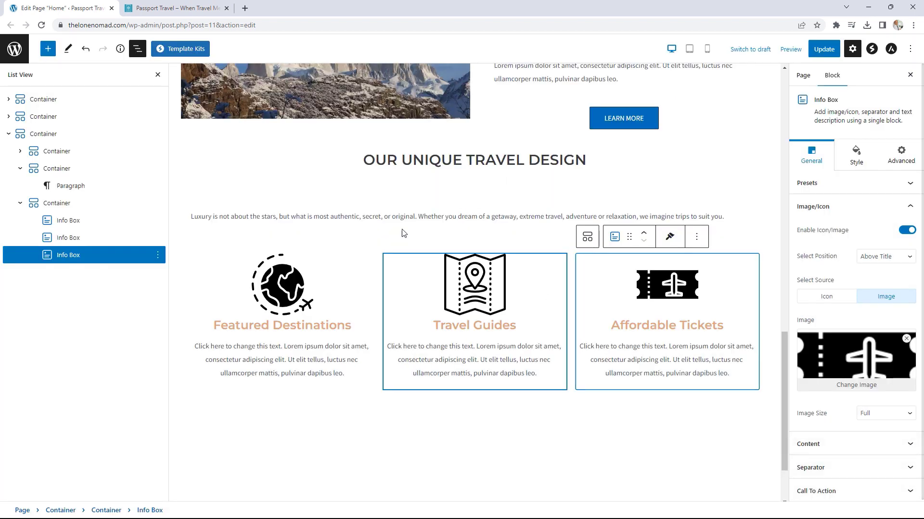
{"action": "left_click", "coordinate": [38, 137]}
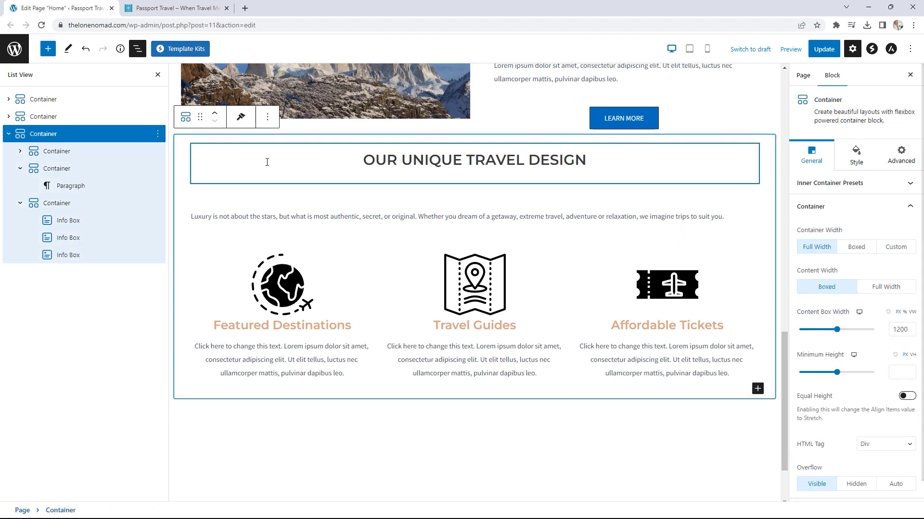
Step: Give the section a solid #f8f8f8 background colour
{"action": "left_click", "coordinate": [857, 157]}
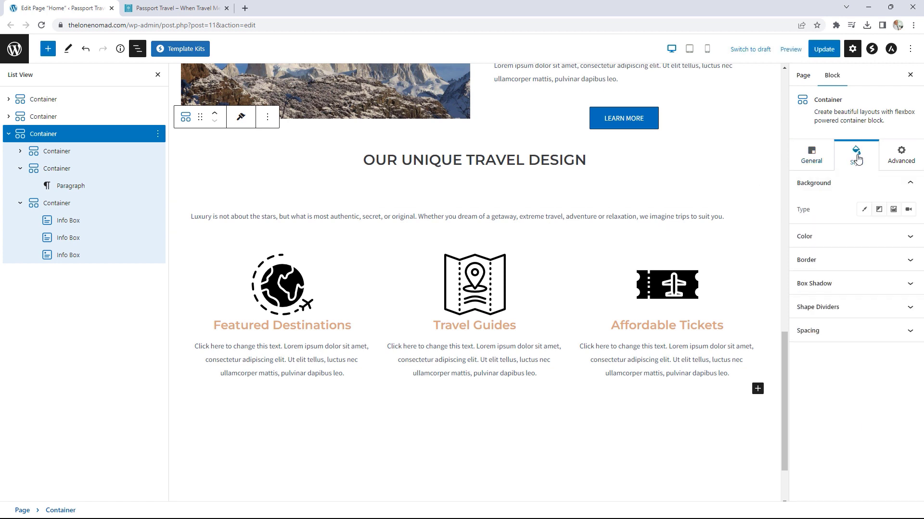
{"action": "left_click", "coordinate": [866, 211]}
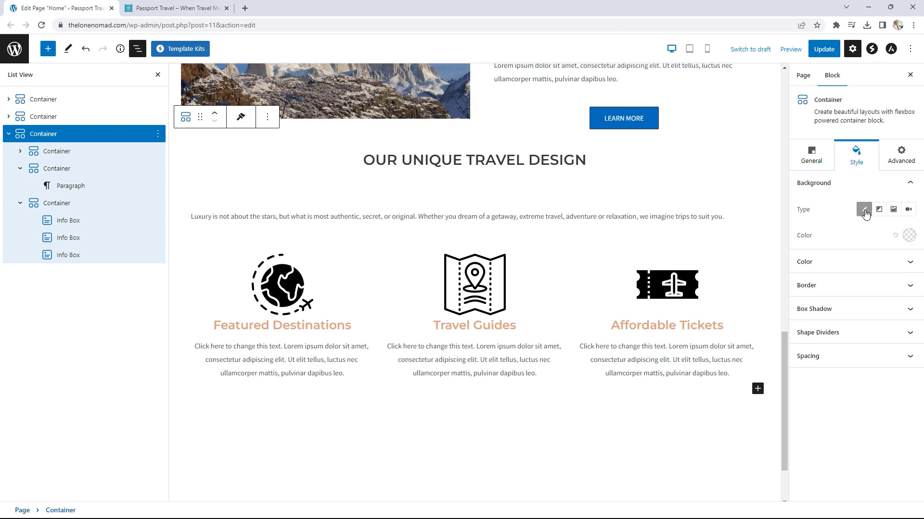
{"action": "left_click", "coordinate": [909, 235]}
{"action": "left_click", "coordinate": [848, 413]}
{"action": "double_click", "coordinate": [848, 413]}
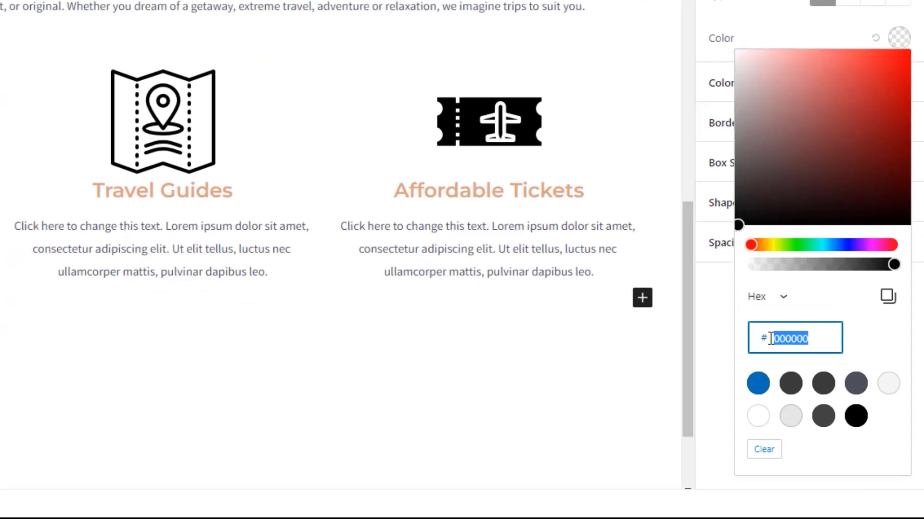
{"action": "type", "text": "f8f8f8"}
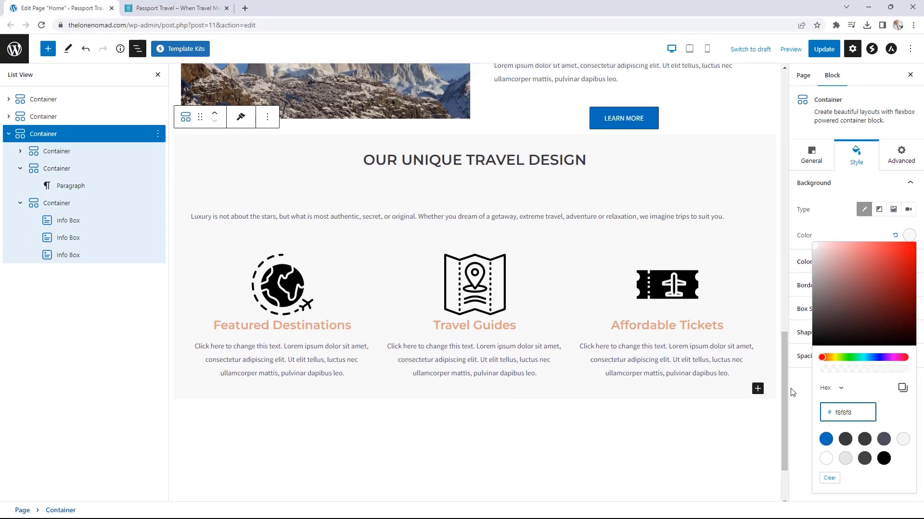
{"action": "left_click", "coordinate": [796, 390]}
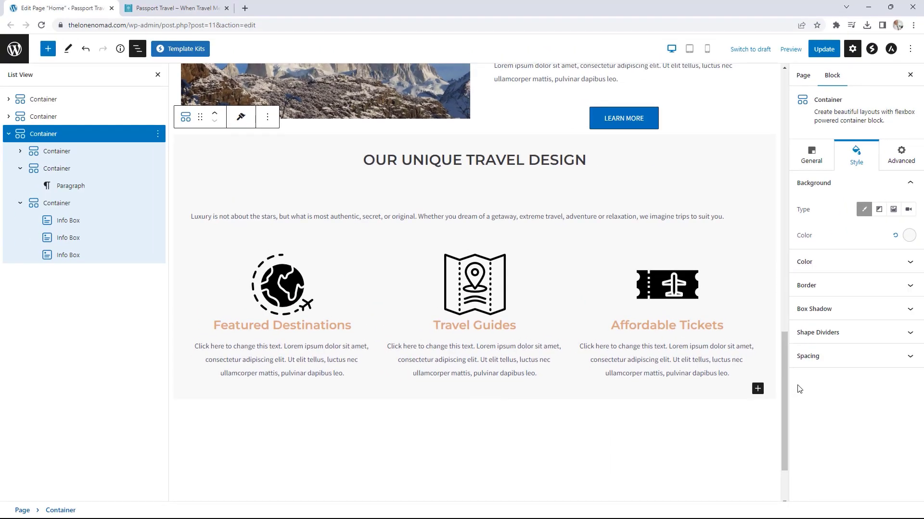
Step: Unlink the padding and set top and bottom padding to 50
{"action": "left_click", "coordinate": [836, 361]}
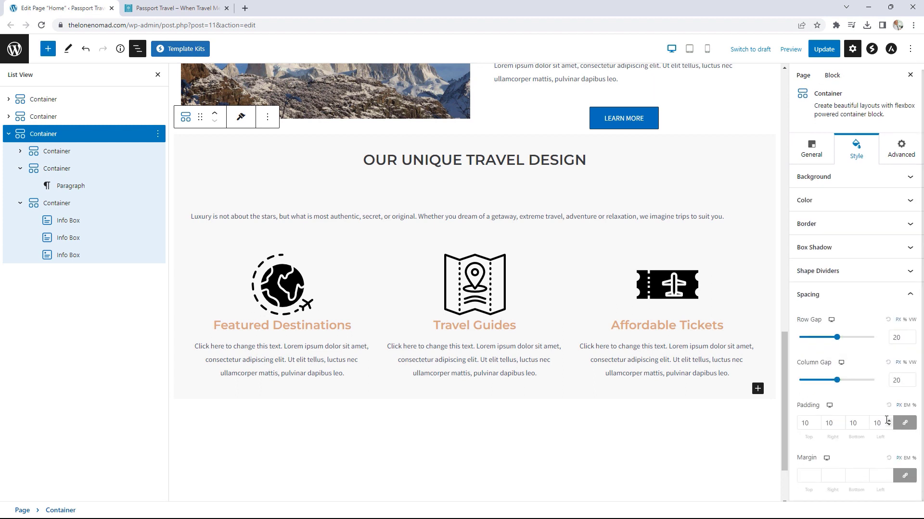
{"action": "left_click", "coordinate": [913, 426]}
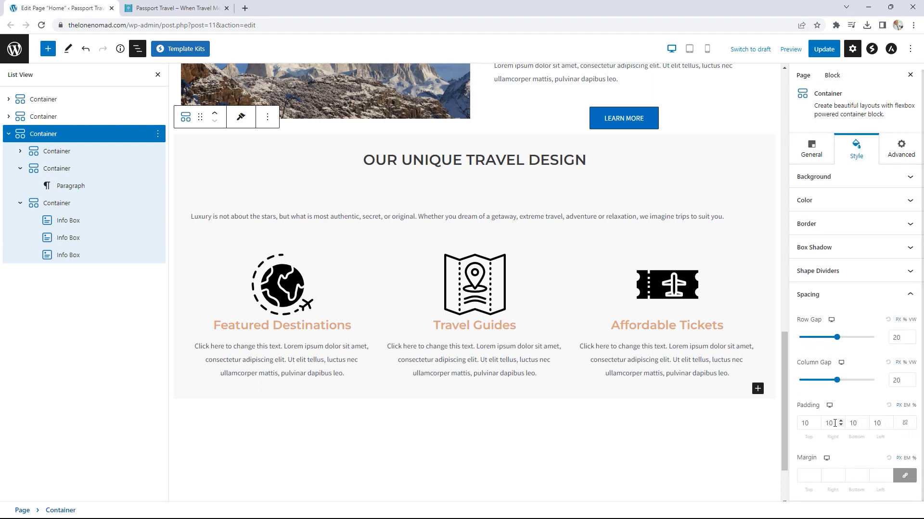
{"action": "double_click", "coordinate": [799, 425]}
{"action": "type", "text": "50"}
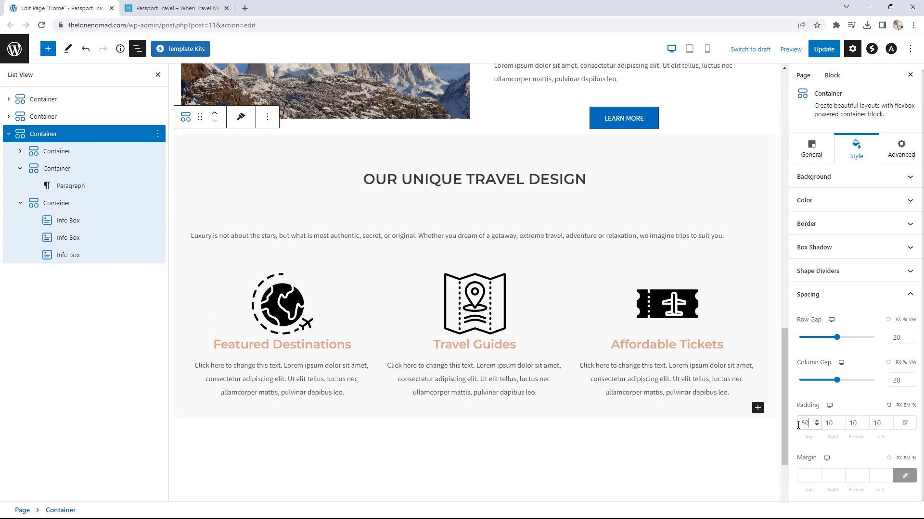
{"action": "double_click", "coordinate": [859, 424]}
{"action": "type", "text": "50"}
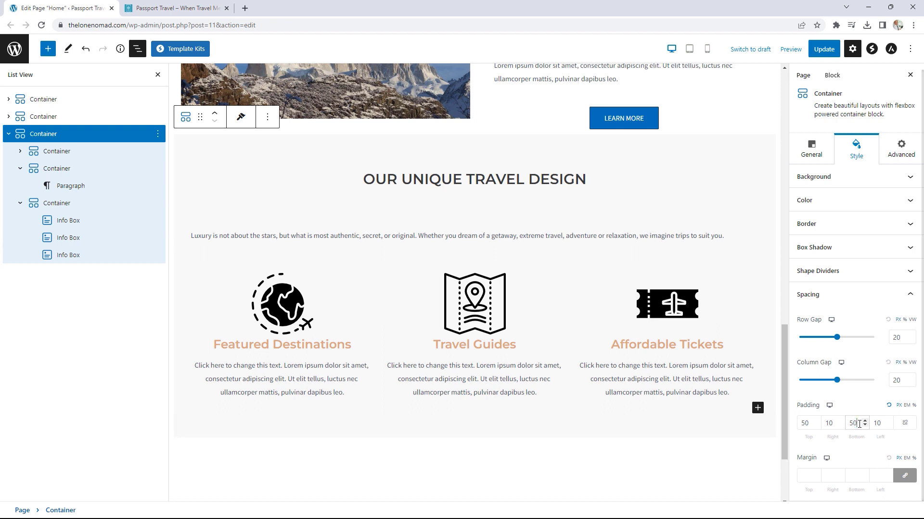
Step: Update the page and view the published section in a new tab
{"action": "left_click", "coordinate": [825, 48]}
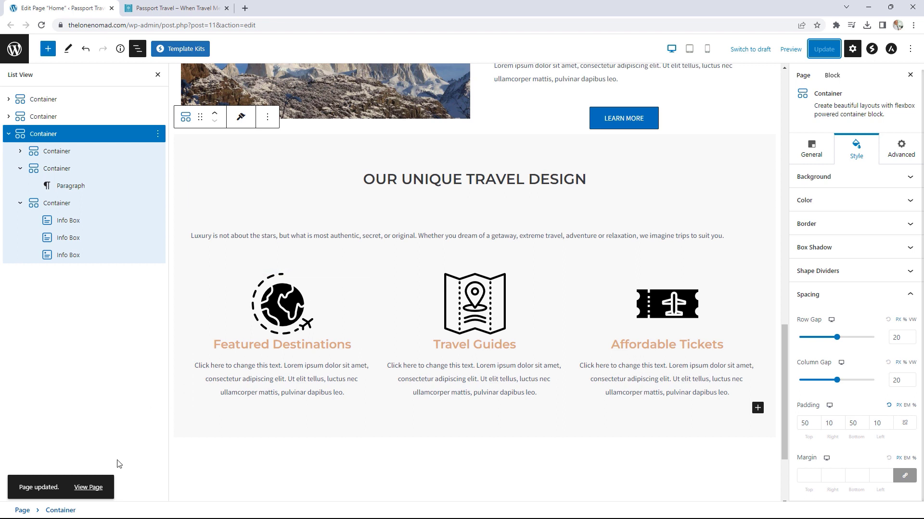
{"action": "right_click", "coordinate": [93, 486]}
{"action": "left_click", "coordinate": [135, 408]}
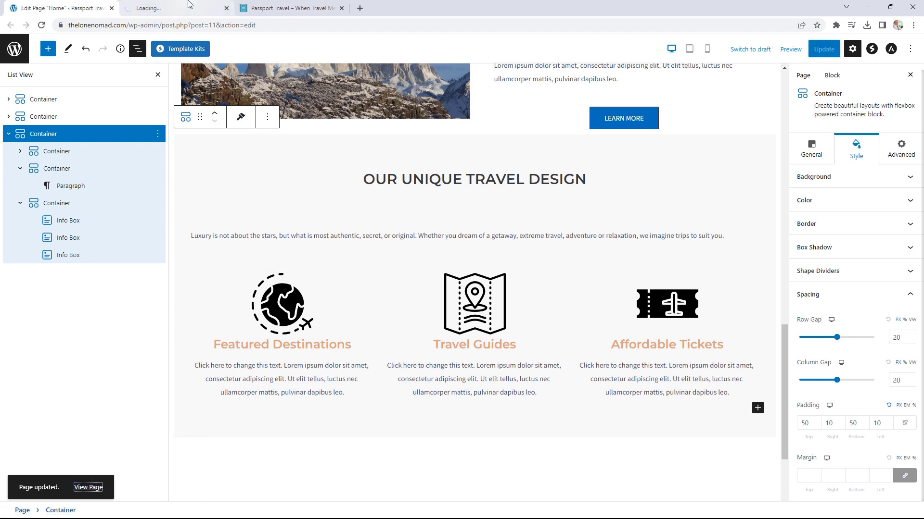
{"action": "left_click", "coordinate": [189, 5]}
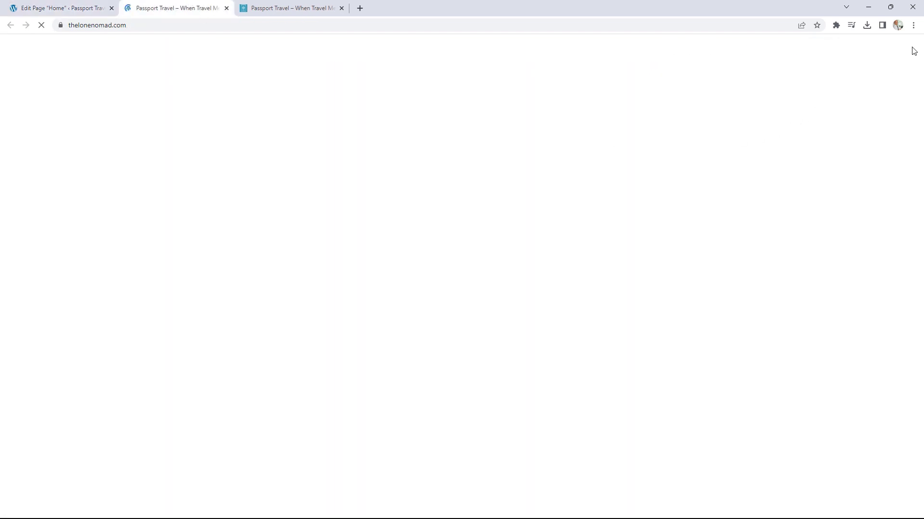
{"action": "scroll", "coordinate": [901, 188], "scroll_direction": "down", "scroll_amount": 6}
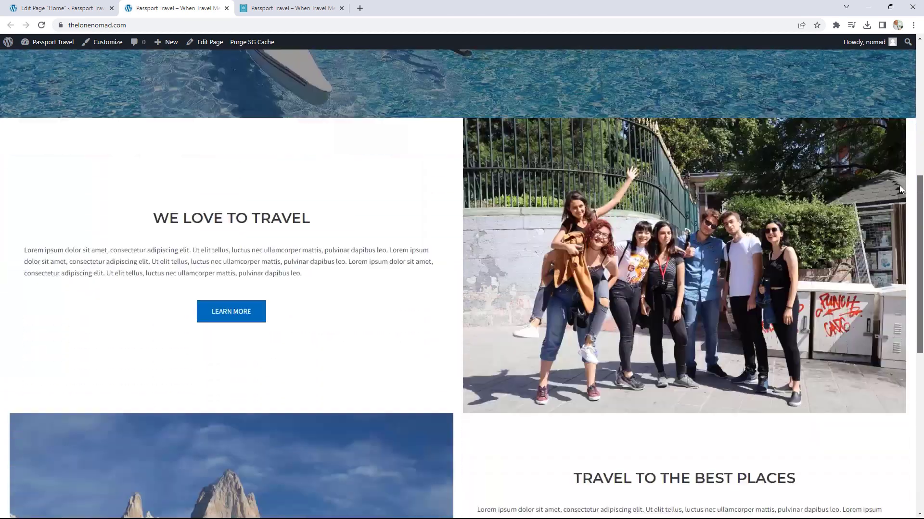
{"action": "scroll", "coordinate": [899, 202], "scroll_direction": "down", "scroll_amount": 8}
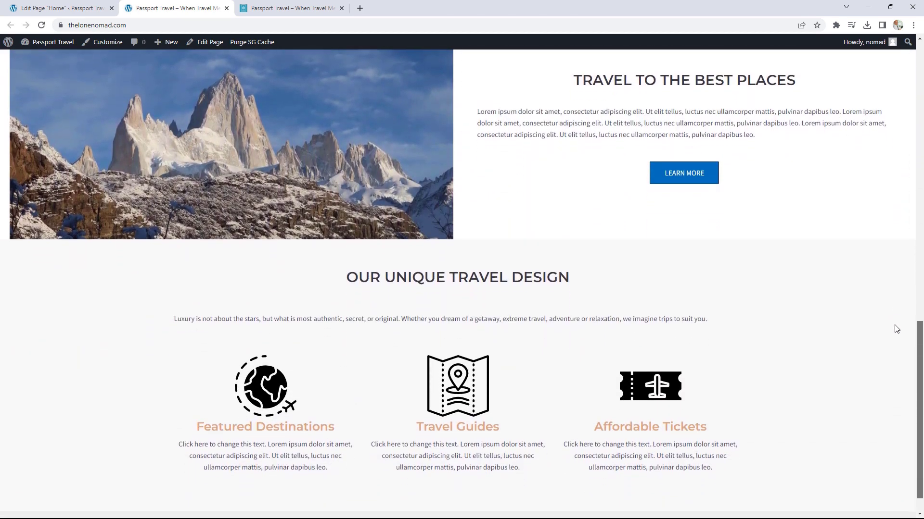
{"action": "scroll", "coordinate": [897, 335], "scroll_direction": "down", "scroll_amount": 2}
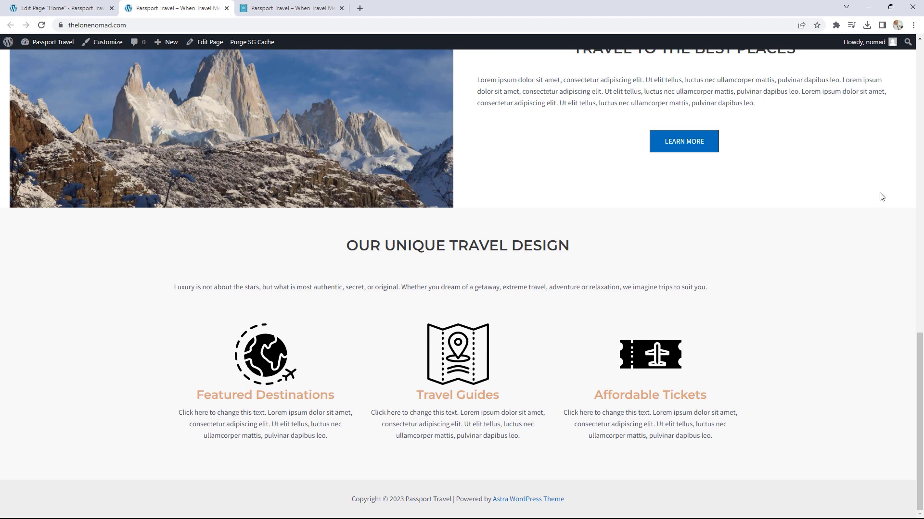
Step: Compare the reference site's heading and underline, then return to the editor
{"action": "left_click", "coordinate": [286, 6]}
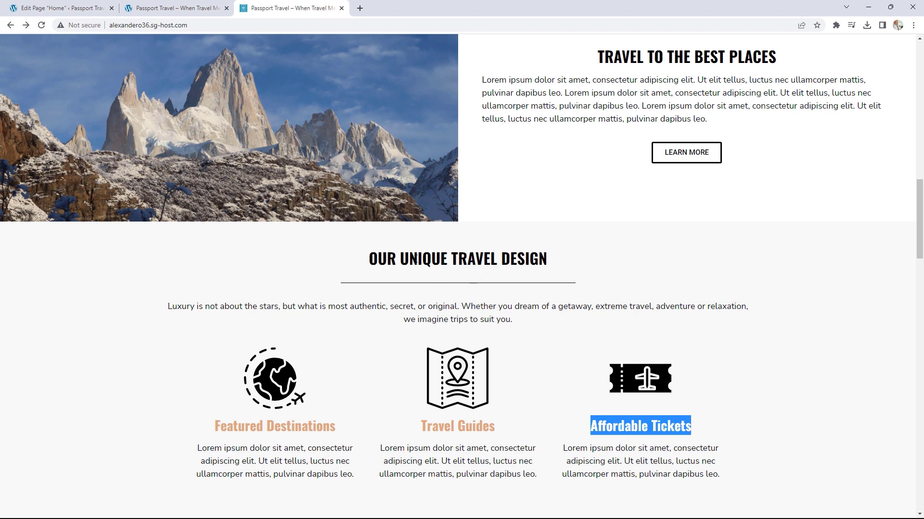
{"action": "left_click_drag", "start_coordinate": [396, 260], "coordinate": [509, 263]}
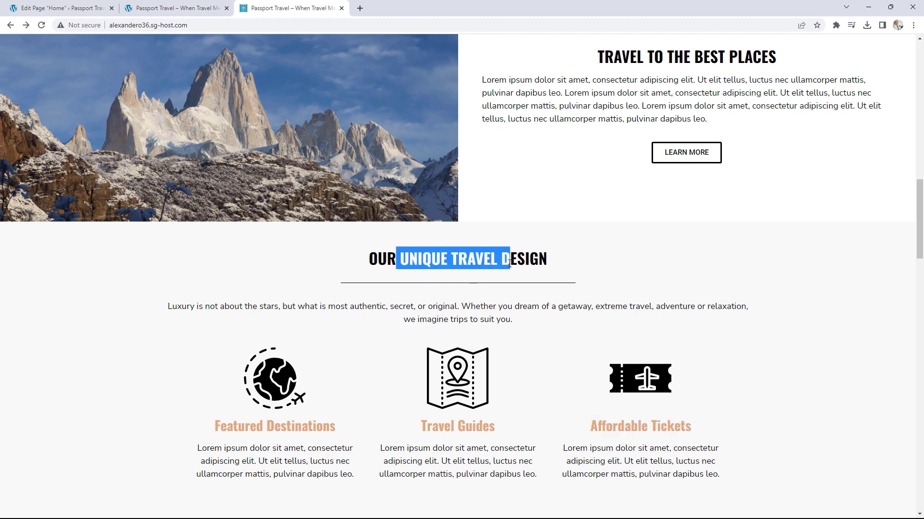
{"action": "left_click", "coordinate": [581, 288]}
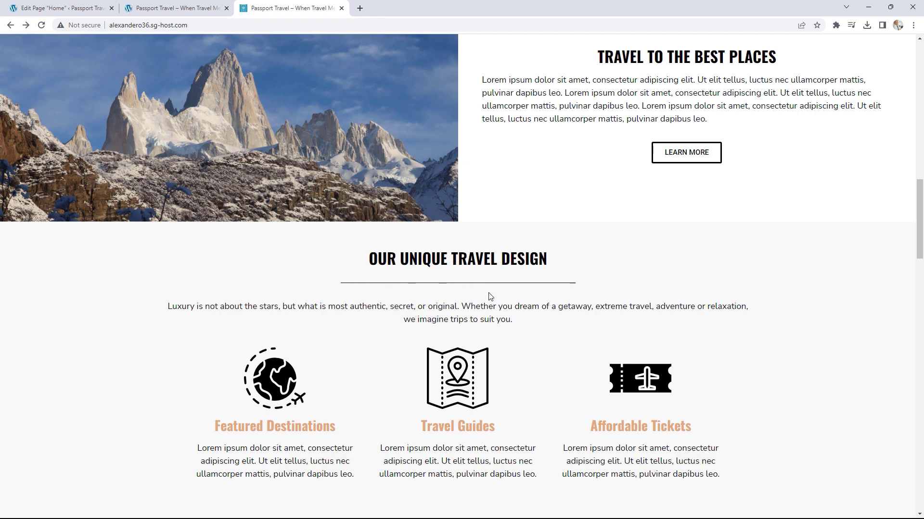
{"action": "key", "text": "ctrl+shift+Tab"}
{"action": "key", "text": "ctrl+shift+Tab"}
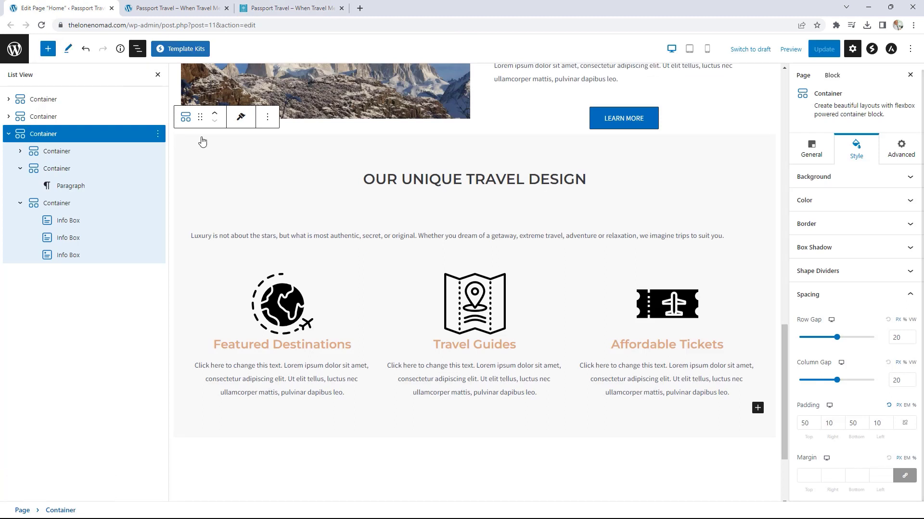
Step: Add a solid separator line under the OUR UNIQUE TRAVEL DESIGN heading
{"action": "left_click", "coordinate": [470, 180]}
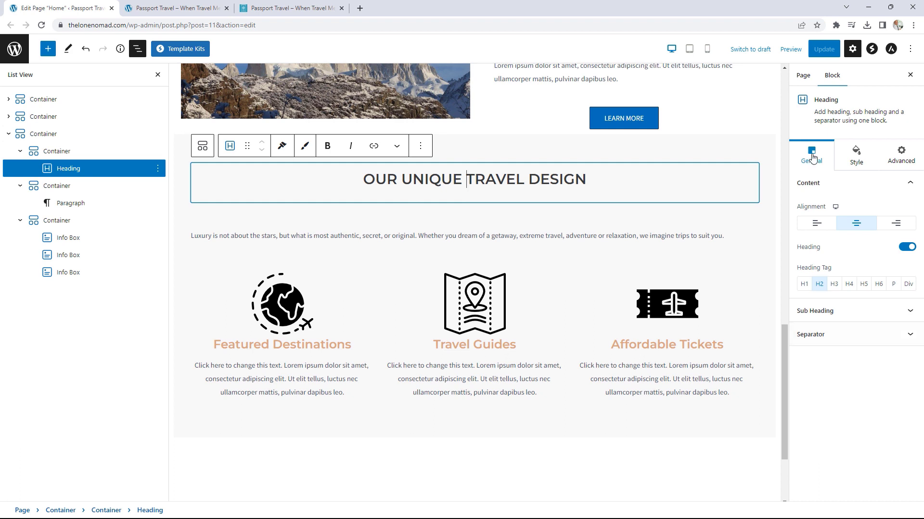
{"action": "left_click", "coordinate": [829, 336]}
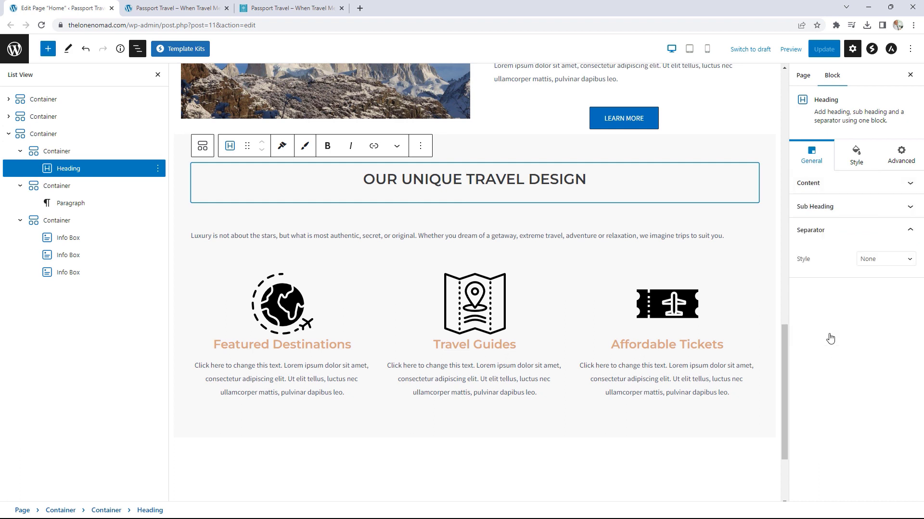
{"action": "left_click", "coordinate": [872, 262]}
{"action": "left_click", "coordinate": [870, 279]}
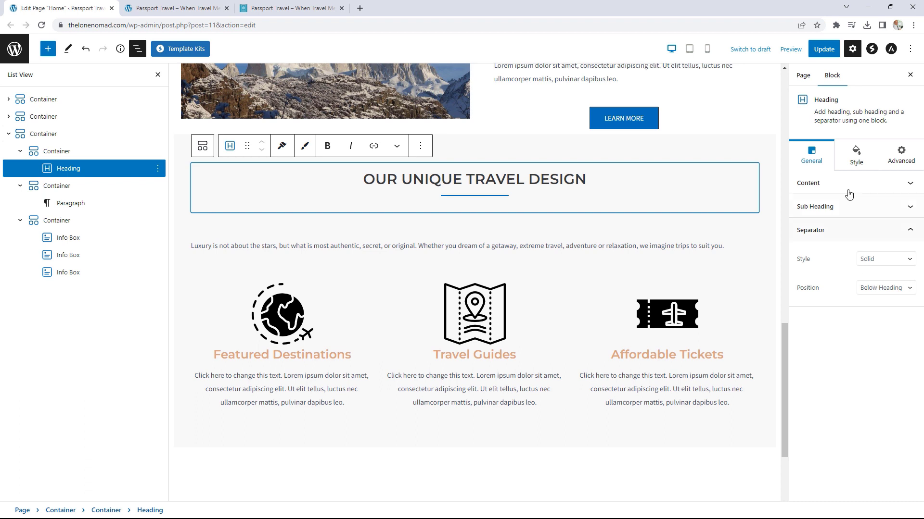
Step: Widen the separator to 43, make it black, and remove the space below it
{"action": "left_click", "coordinate": [856, 161]}
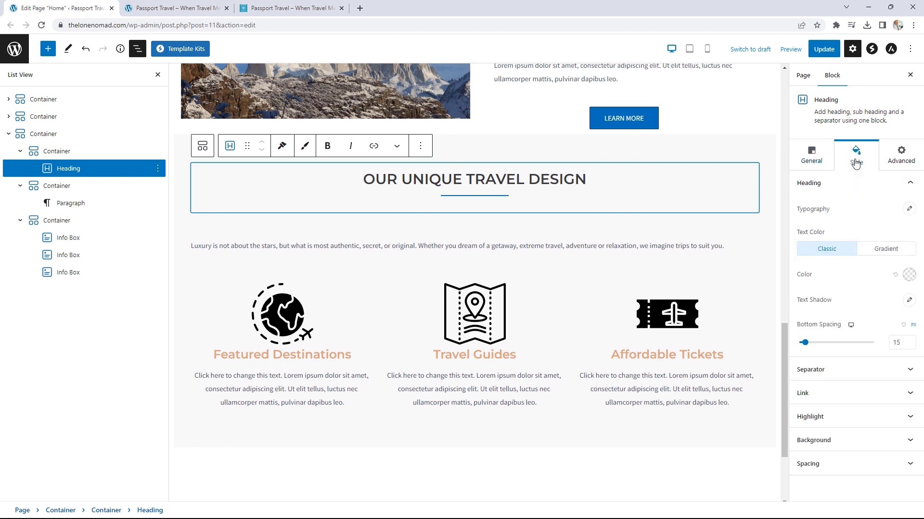
{"action": "left_click", "coordinate": [850, 376]}
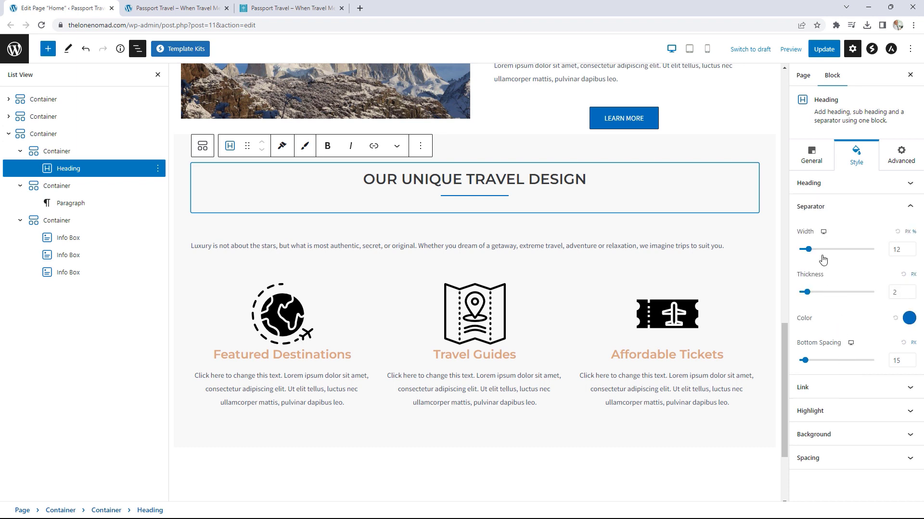
{"action": "left_click_drag", "start_coordinate": [809, 250], "coordinate": [832, 259]}
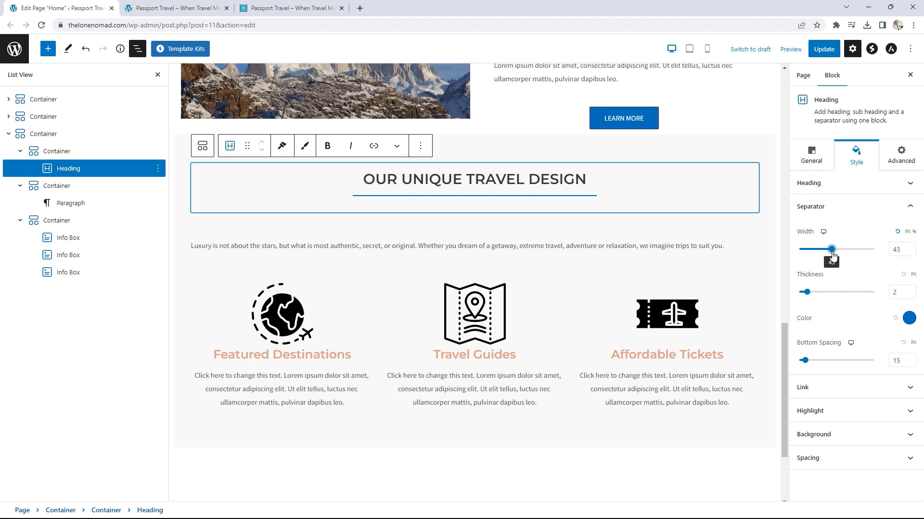
{"action": "left_click", "coordinate": [911, 323]}
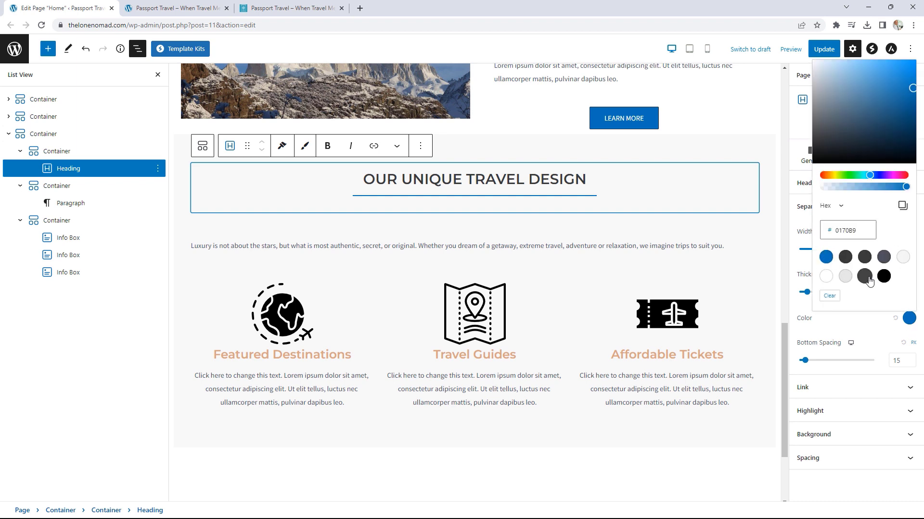
{"action": "left_click", "coordinate": [884, 277]}
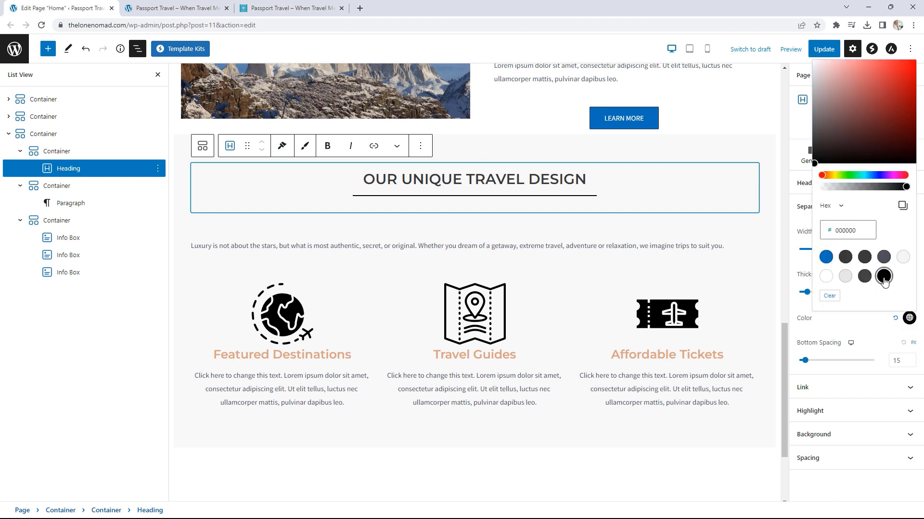
{"action": "left_click", "coordinate": [837, 318]}
{"action": "left_click_drag", "start_coordinate": [807, 366], "coordinate": [798, 362]}
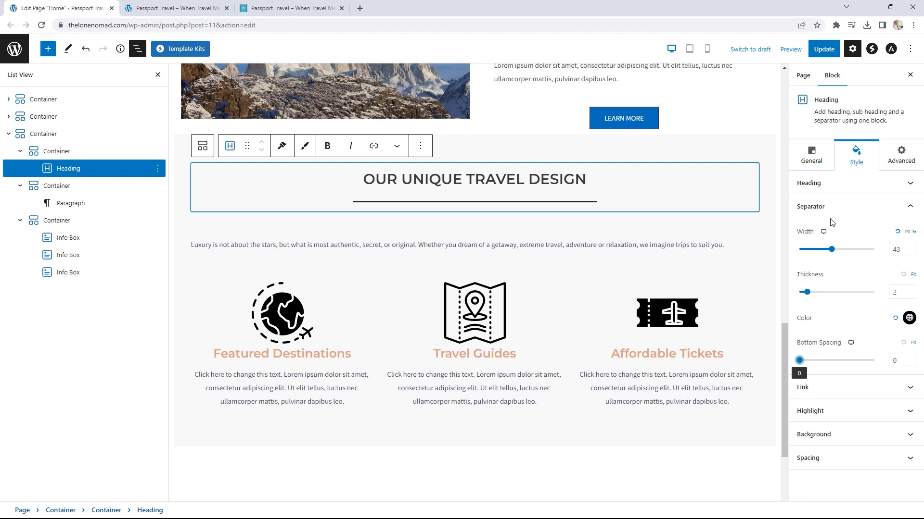
Step: Increase the heading's bottom spacing to 5
{"action": "left_click", "coordinate": [836, 184]}
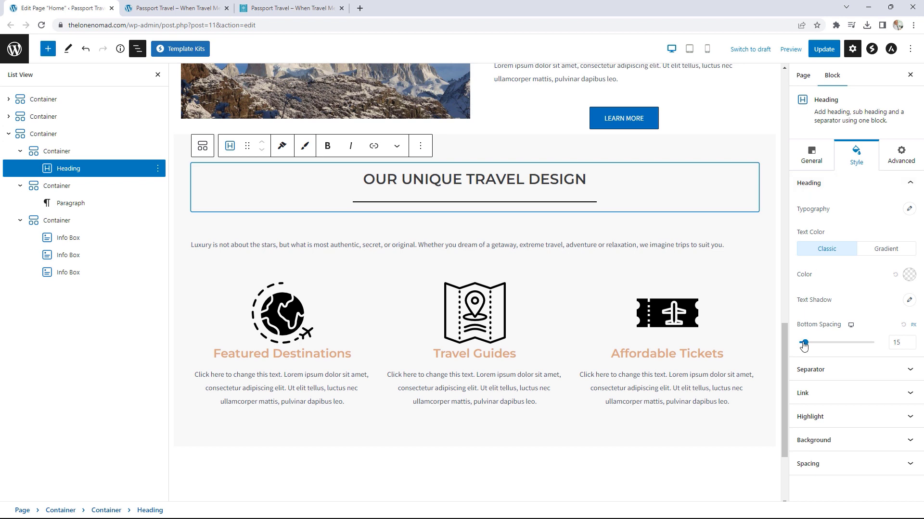
{"action": "left_click_drag", "start_coordinate": [805, 344], "coordinate": [796, 343]}
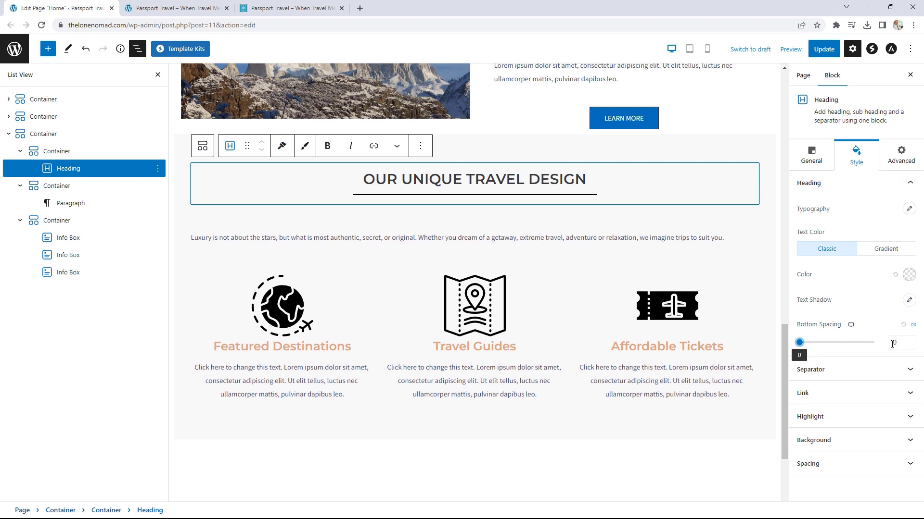
{"action": "left_click", "coordinate": [912, 340]}
{"action": "left_click", "coordinate": [912, 340]}
{"action": "left_click", "coordinate": [912, 341]}
{"action": "left_click", "coordinate": [912, 340]}
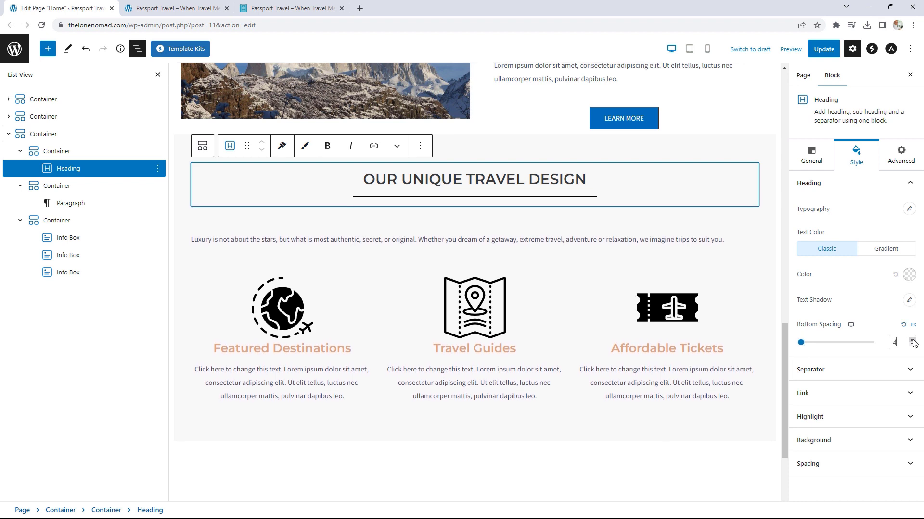
{"action": "left_click", "coordinate": [912, 340]}
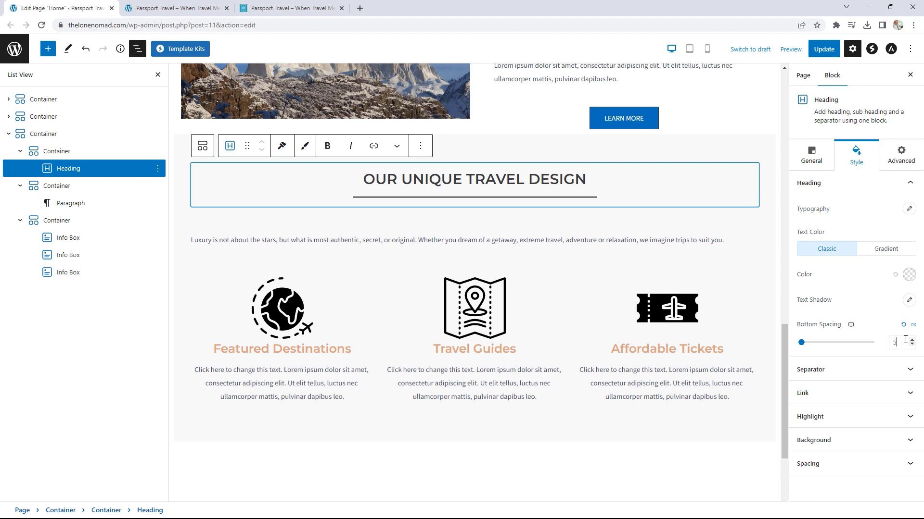
Step: Reduce the separator thickness from 2 to 1 and update the page
{"action": "left_click", "coordinate": [851, 373]}
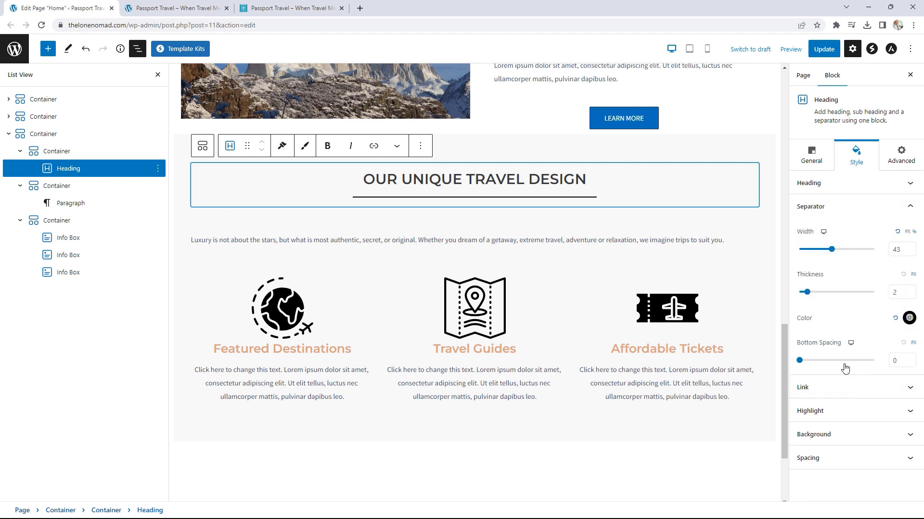
{"action": "left_click", "coordinate": [911, 296]}
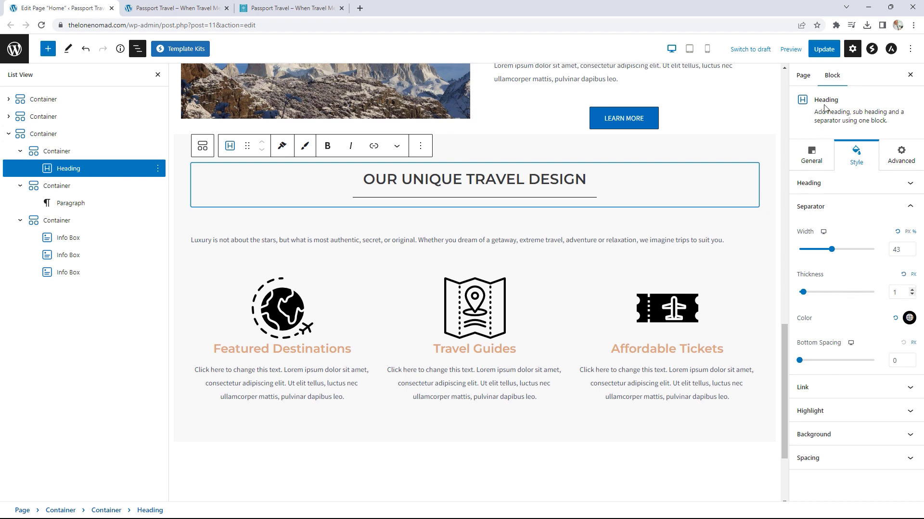
{"action": "left_click", "coordinate": [826, 49]}
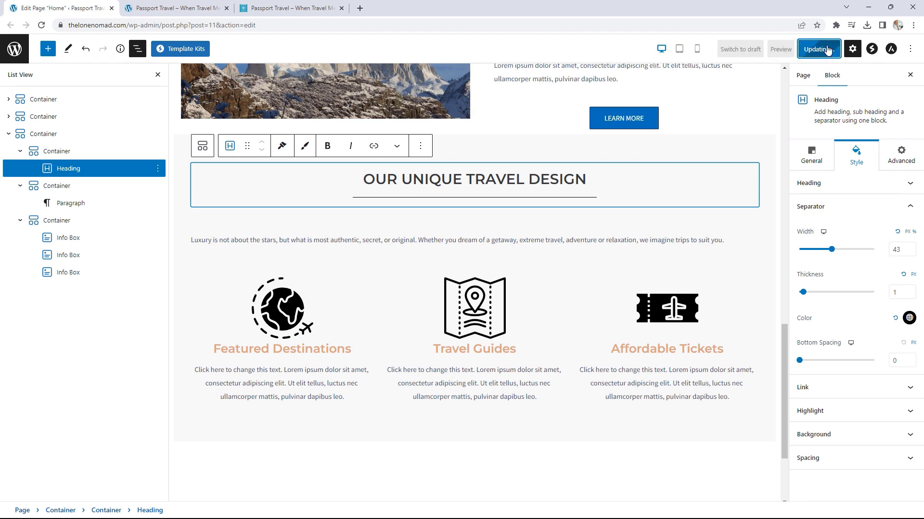
Step: Preview the reference site's two-image carousel slides, then return to the page editor
{"action": "left_click", "coordinate": [159, 8]}
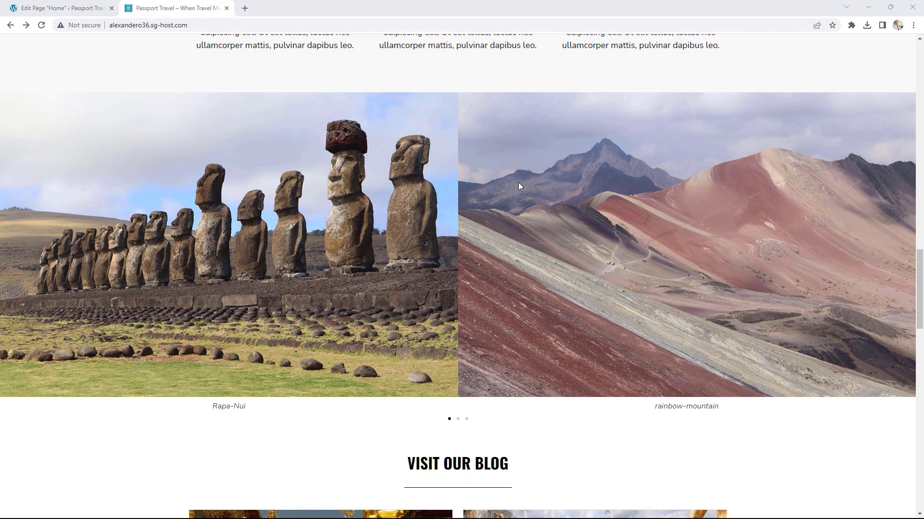
{"action": "left_click", "coordinate": [458, 420]}
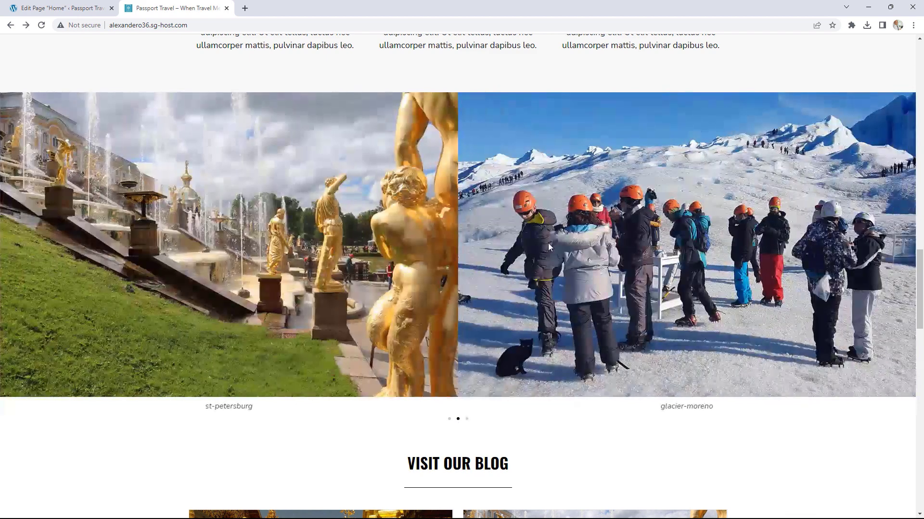
{"action": "left_click", "coordinate": [55, 3]}
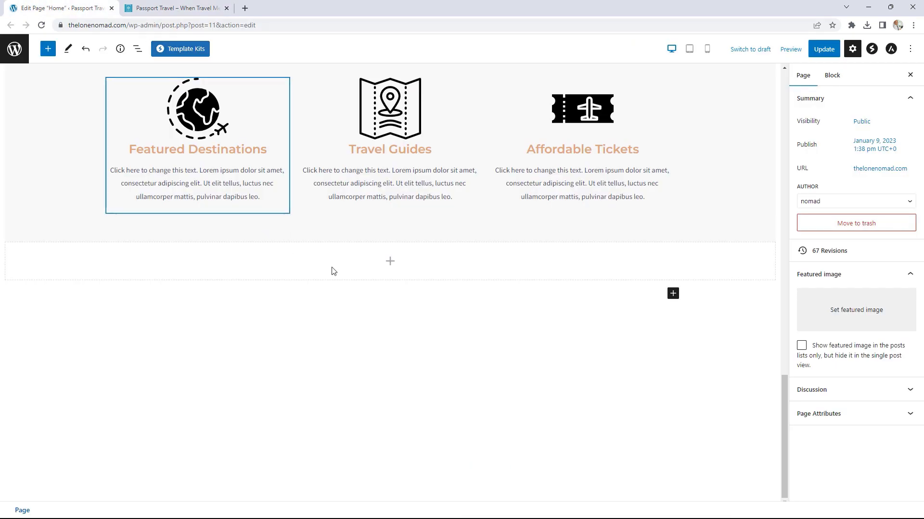
Step: Add a container with a Spectra Image Gallery below the info boxes and begin selecting images
{"action": "left_click", "coordinate": [389, 266]}
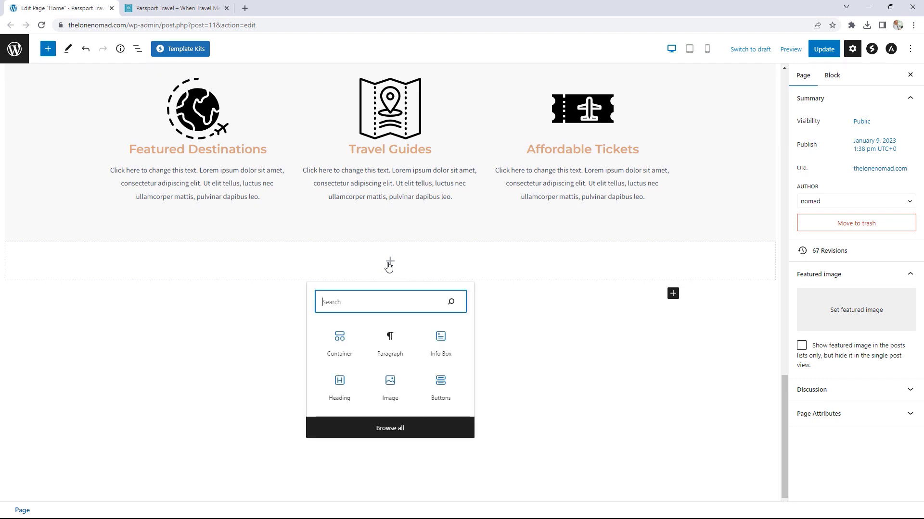
{"action": "left_click", "coordinate": [335, 340]}
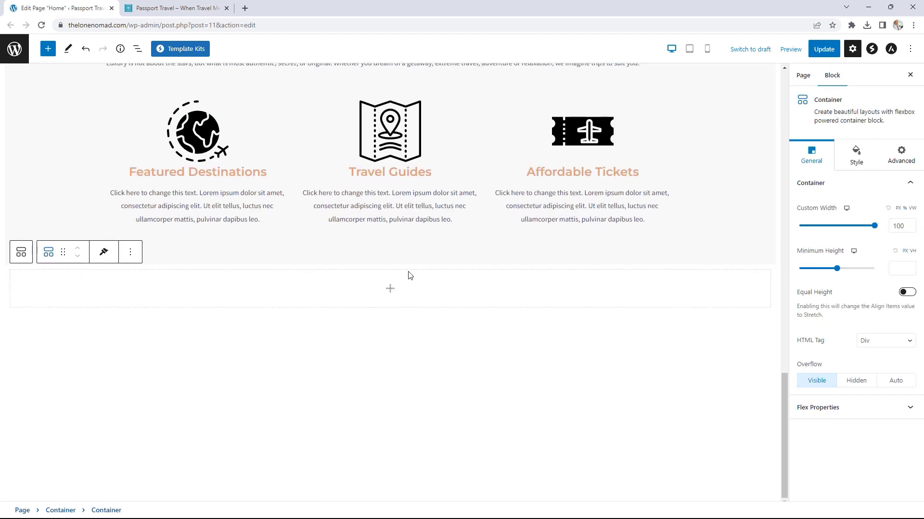
{"action": "left_click", "coordinate": [391, 294]}
{"action": "left_click", "coordinate": [389, 455]}
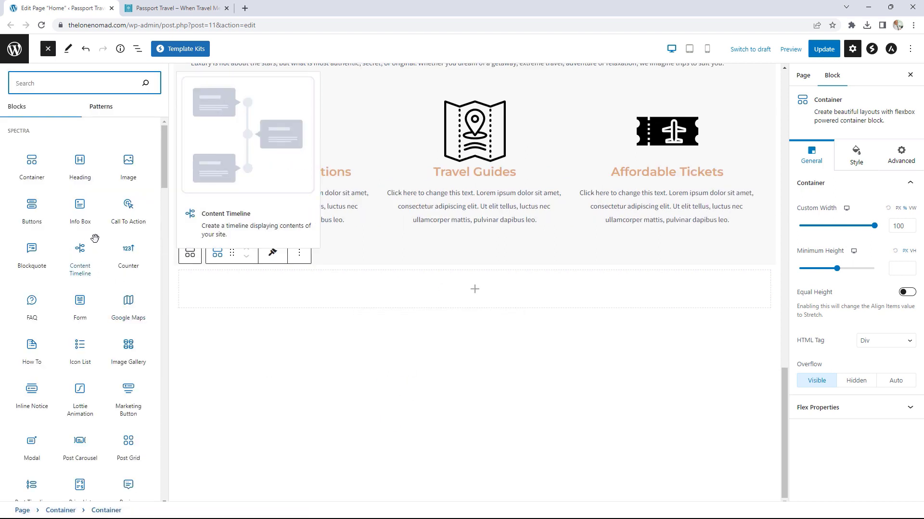
{"action": "left_click", "coordinate": [129, 348]}
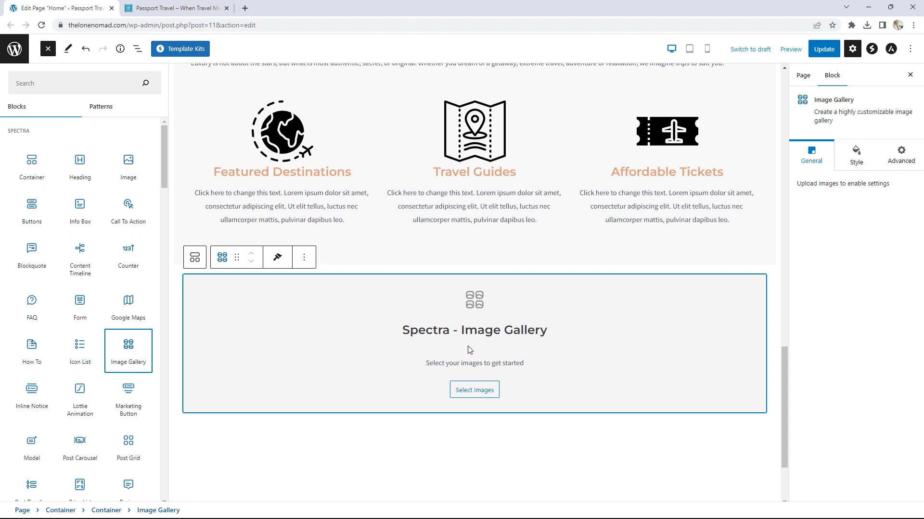
{"action": "left_click", "coordinate": [483, 393]}
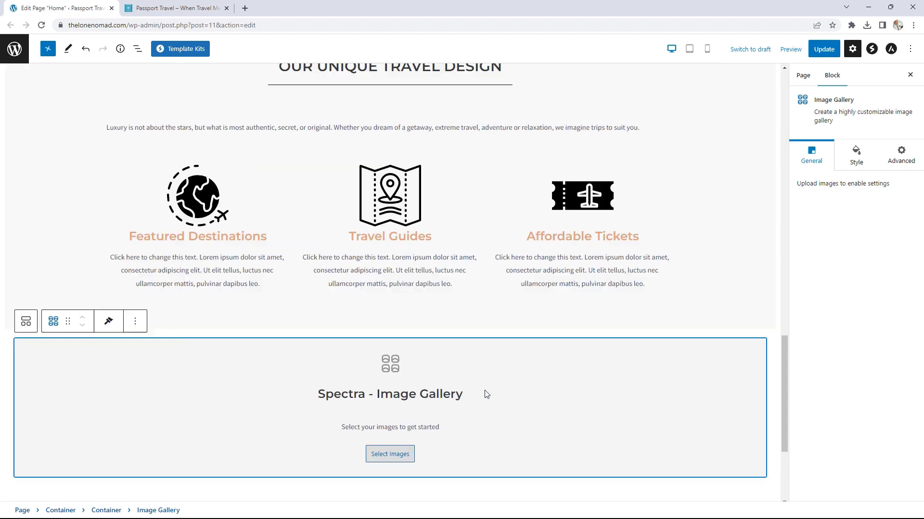
{"action": "left_click", "coordinate": [390, 454]}
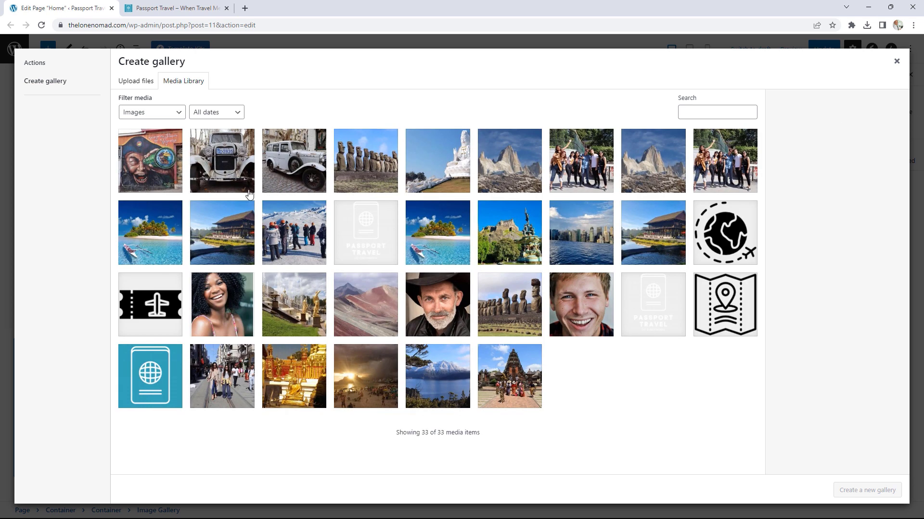
Step: Create and insert a gallery of six photos: chile, moai, chiang-rai, glacier, Bariloche, Bali
{"action": "left_click", "coordinate": [165, 187]}
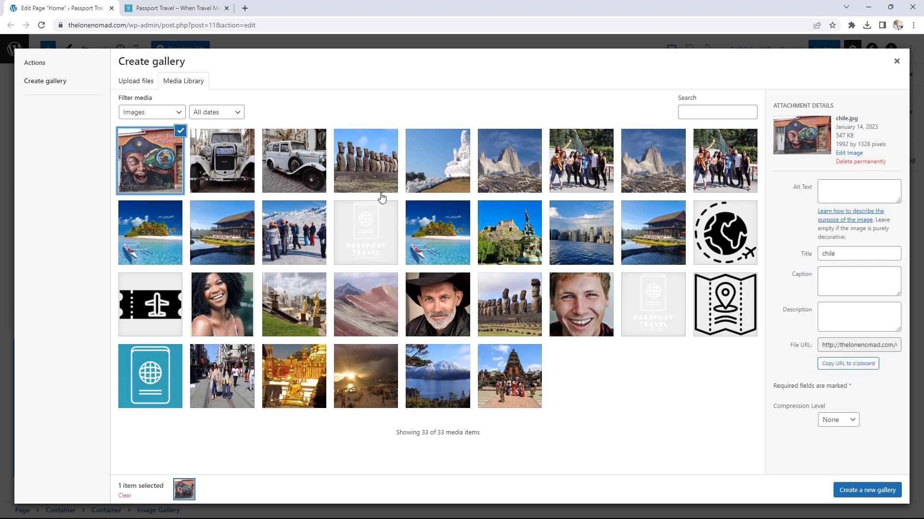
{"action": "left_click", "coordinate": [378, 181]}
{"action": "left_click", "coordinate": [442, 182]}
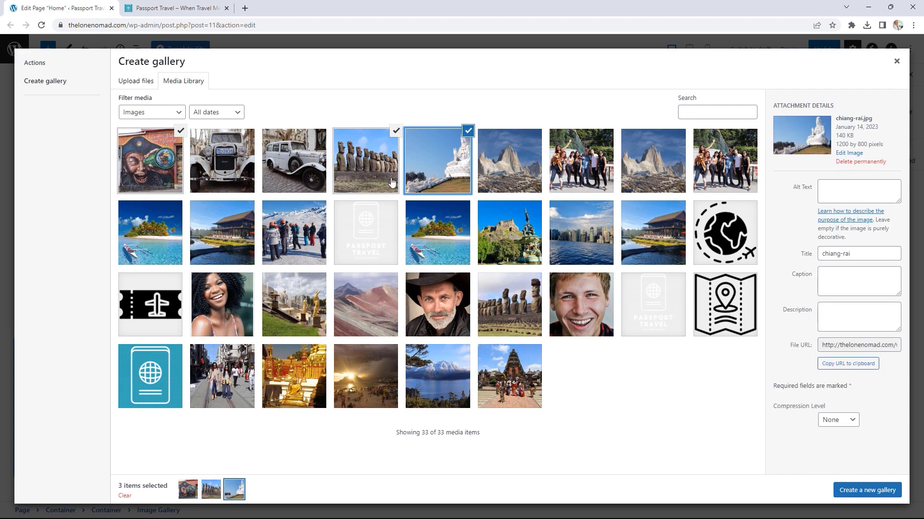
{"action": "left_click", "coordinate": [295, 254]}
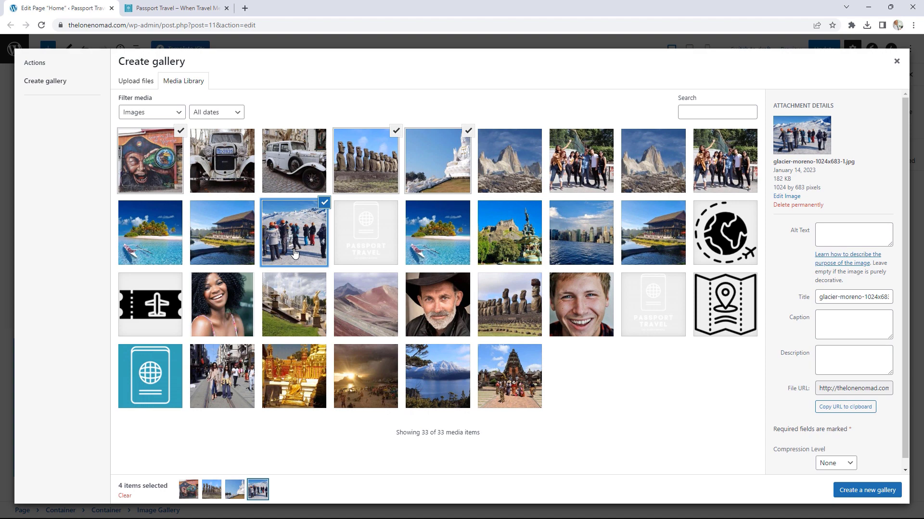
{"action": "left_click", "coordinate": [455, 390]}
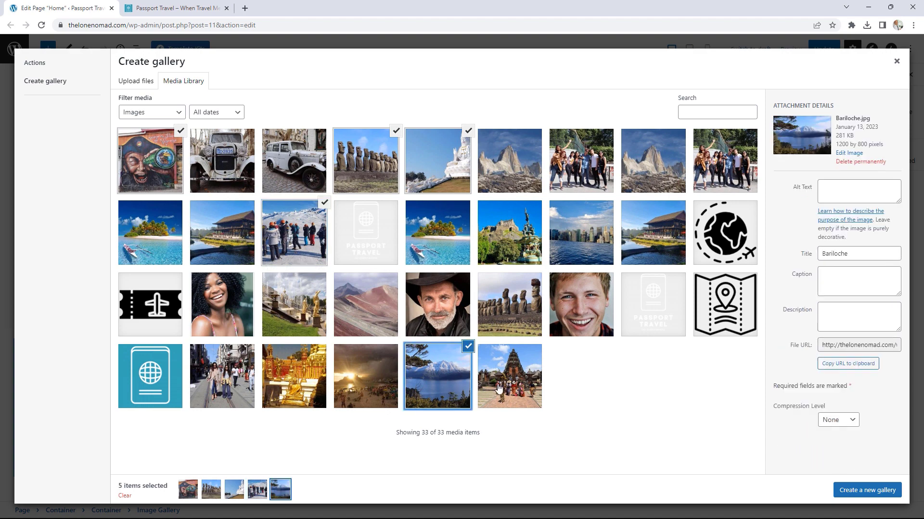
{"action": "left_click", "coordinate": [516, 388]}
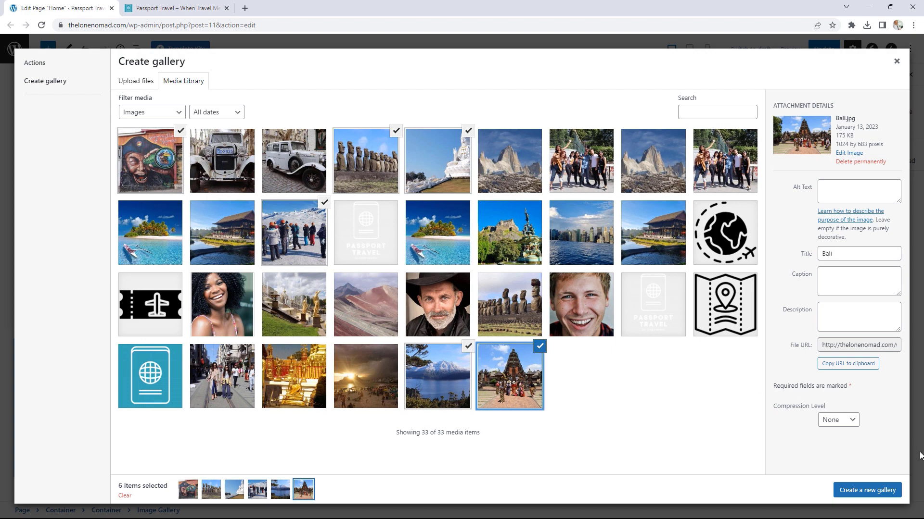
{"action": "left_click", "coordinate": [875, 499]}
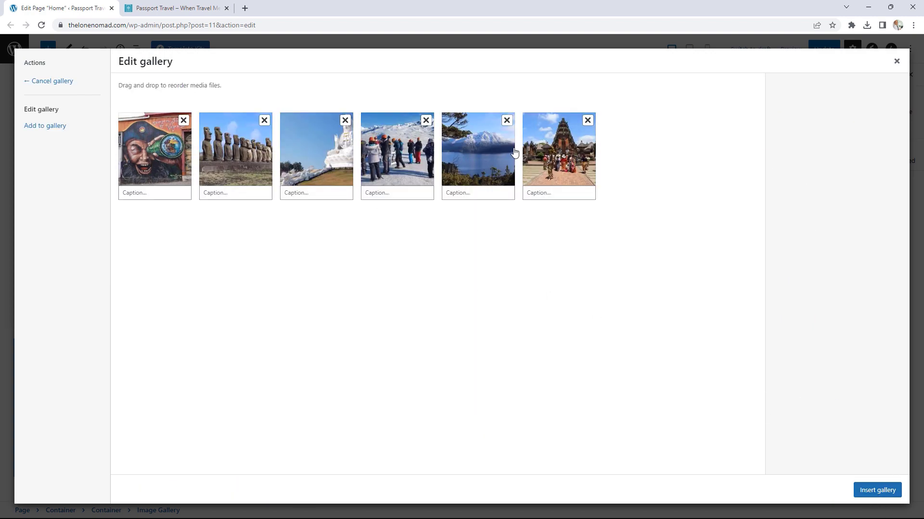
{"action": "left_click", "coordinate": [875, 490]}
Step: Switch the gallery to a 2-column Carousel with Starting Image set to 2
{"action": "scroll", "coordinate": [735, 291], "scroll_direction": "down", "scroll_amount": 2}
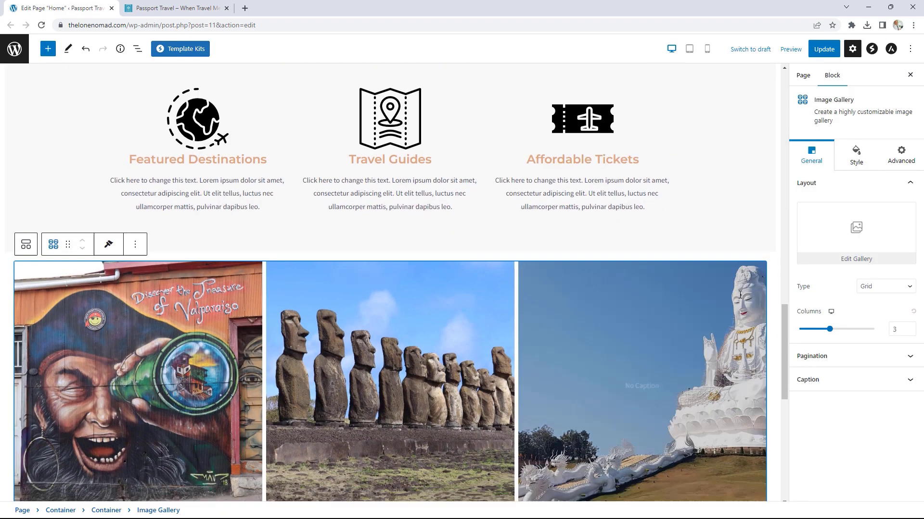
{"action": "scroll", "coordinate": [740, 295], "scroll_direction": "down", "scroll_amount": 2}
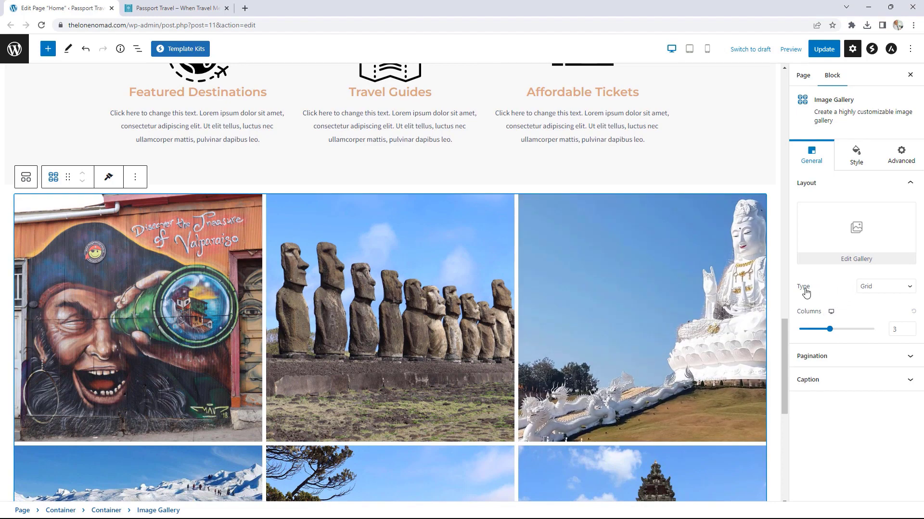
{"action": "scroll", "coordinate": [759, 333], "scroll_direction": "down", "scroll_amount": 2}
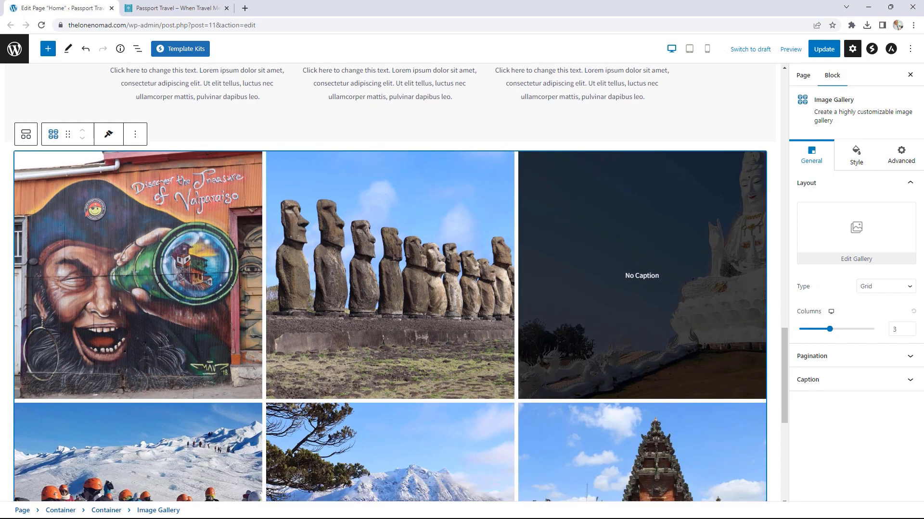
{"action": "left_click", "coordinate": [865, 286]}
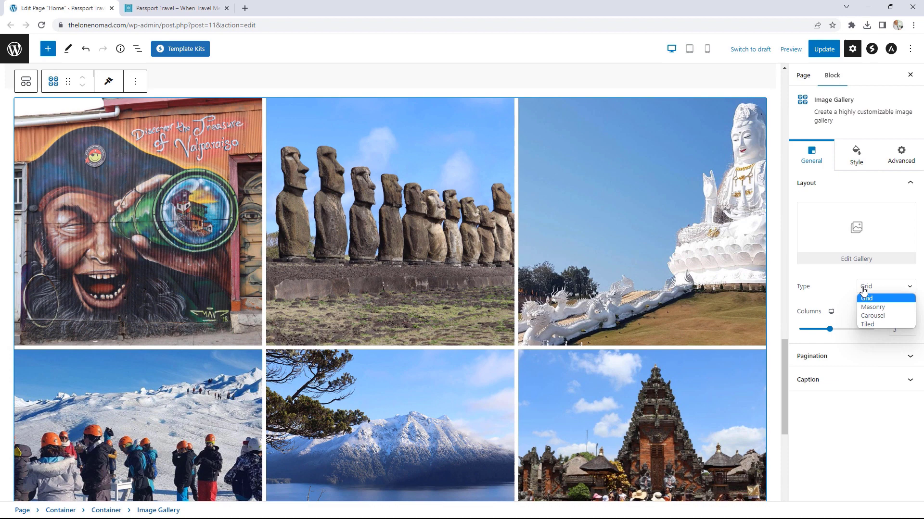
{"action": "left_click", "coordinate": [873, 316]}
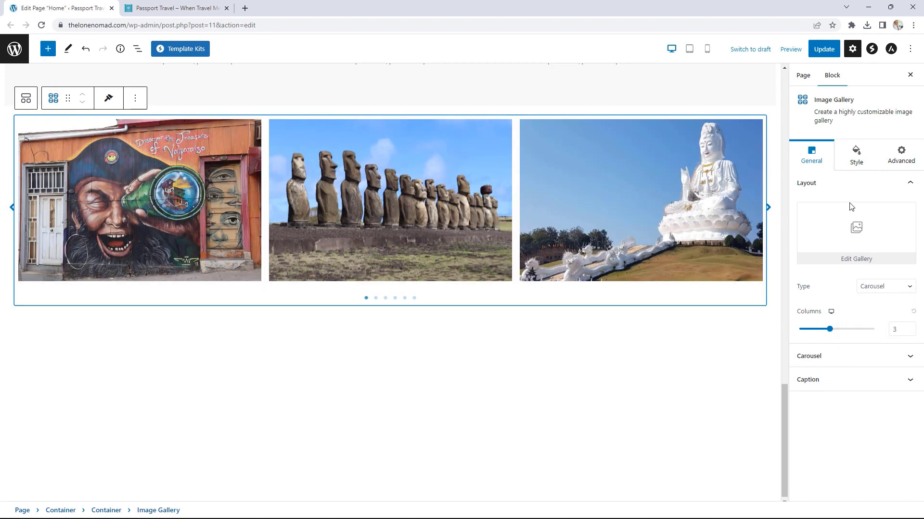
{"action": "left_click", "coordinate": [911, 331]}
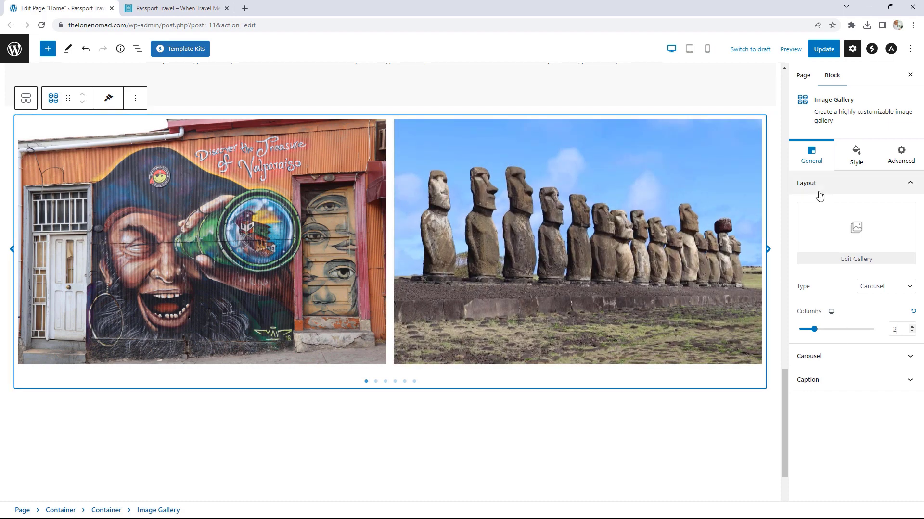
{"action": "left_click", "coordinate": [831, 358]}
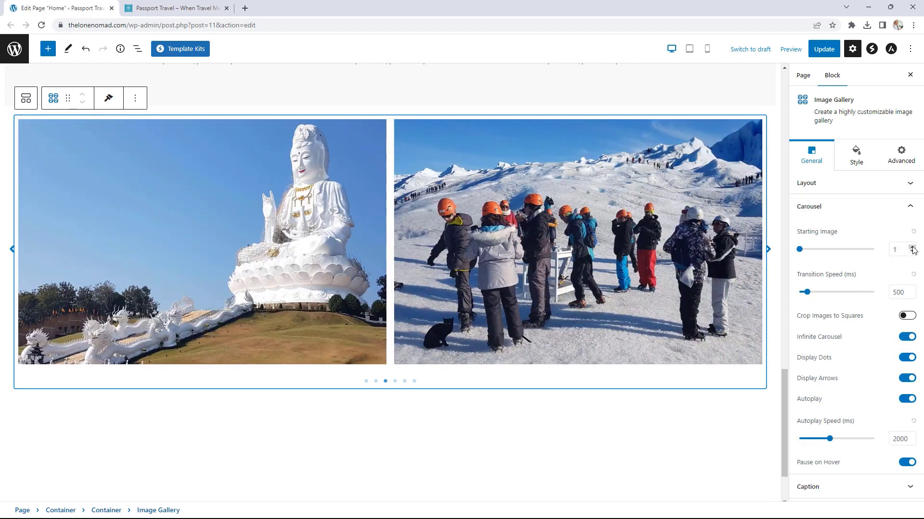
{"action": "left_click", "coordinate": [911, 246]}
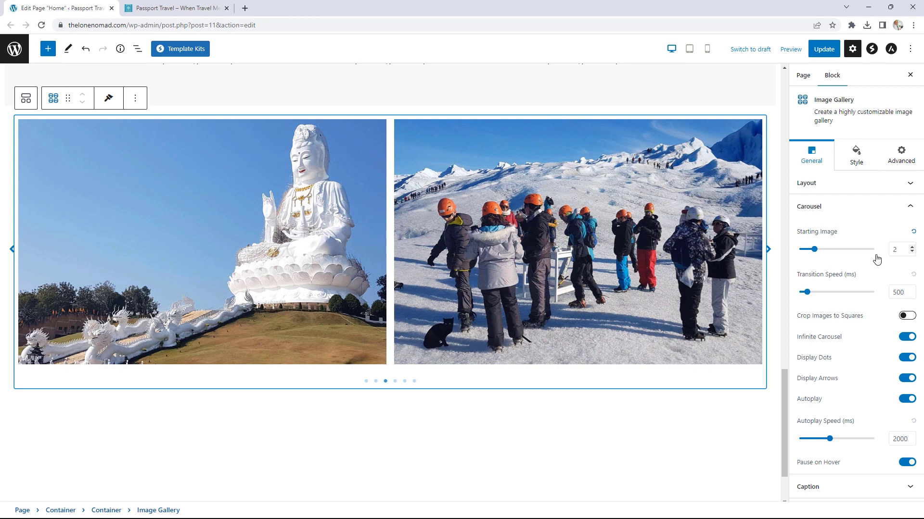
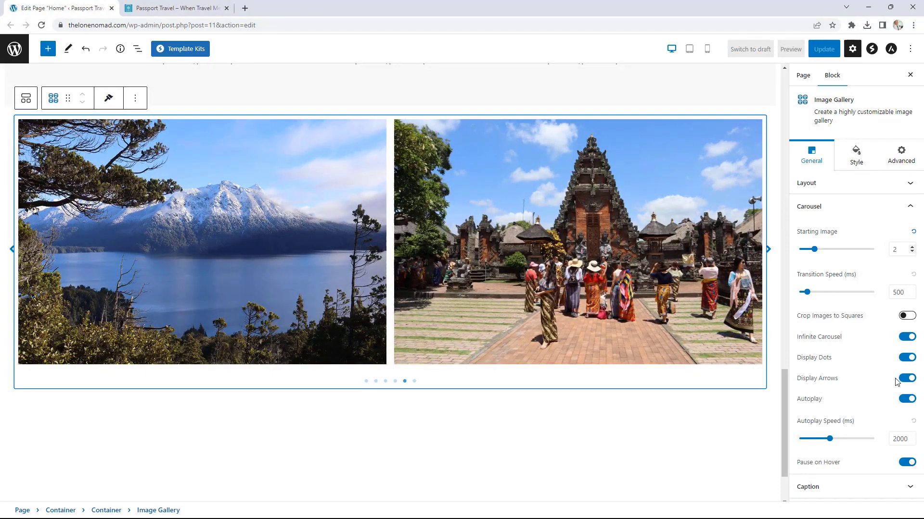
Step: Turn off the carousel's navigation arrows and disable captions on the gallery images
{"action": "left_click", "coordinate": [906, 378]}
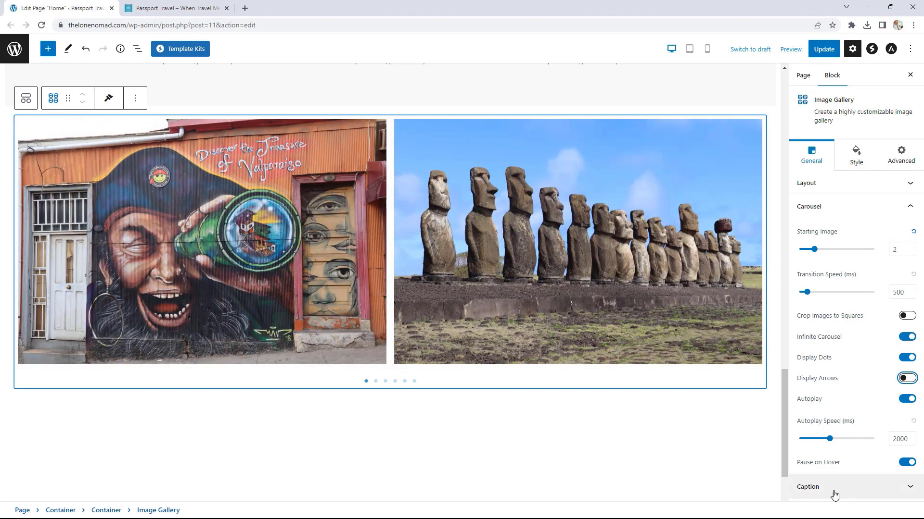
{"action": "left_click", "coordinate": [835, 488]}
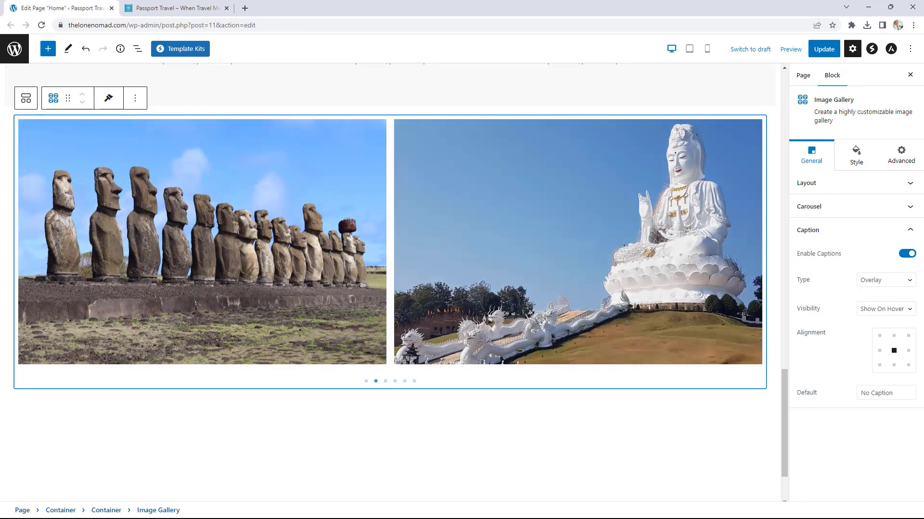
{"action": "mouse_move", "coordinate": [578, 266]}
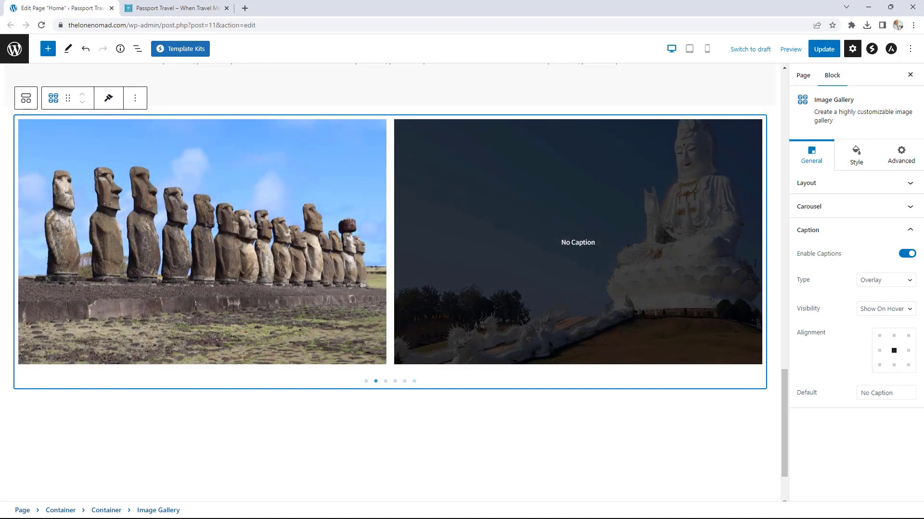
{"action": "left_click", "coordinate": [907, 255]}
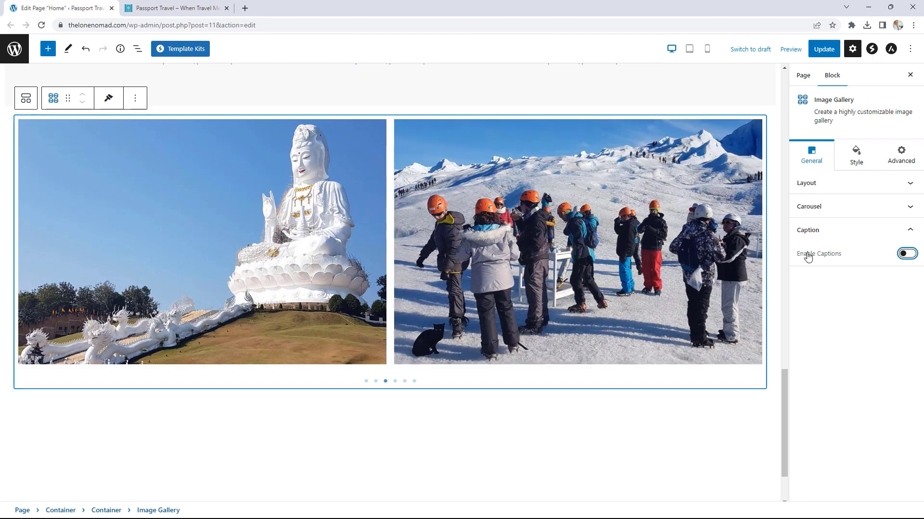
{"action": "left_click", "coordinate": [847, 233]}
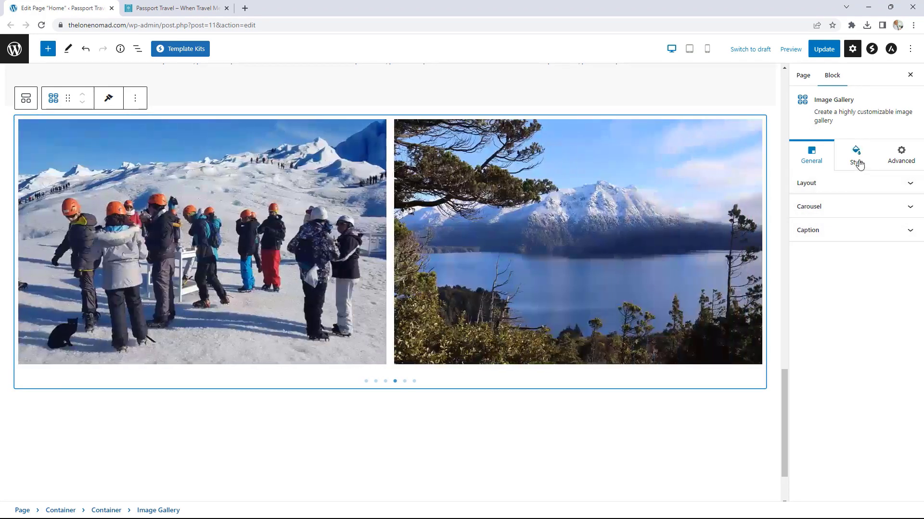
Step: Set the gallery's hover Zoom Type to Zoom Out, trying a blur overlay of 2 and removing it
{"action": "left_click", "coordinate": [857, 161]}
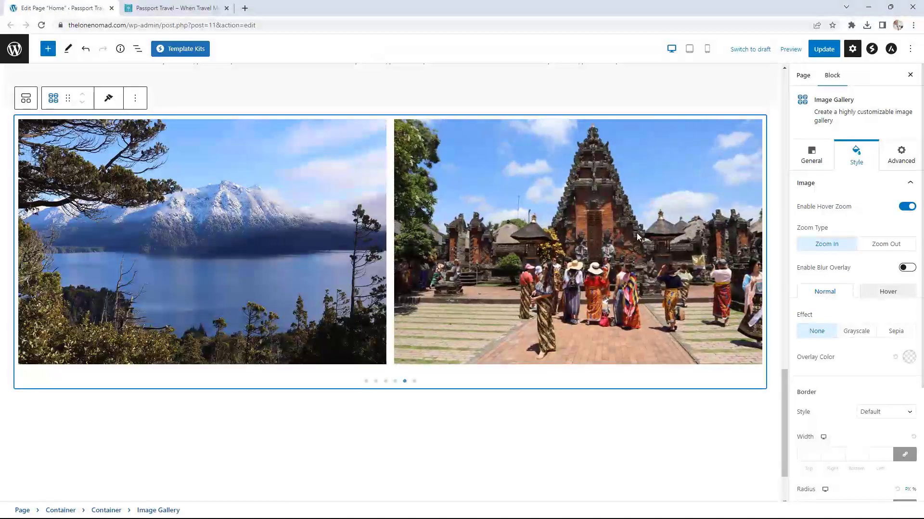
{"action": "left_click", "coordinate": [881, 249]}
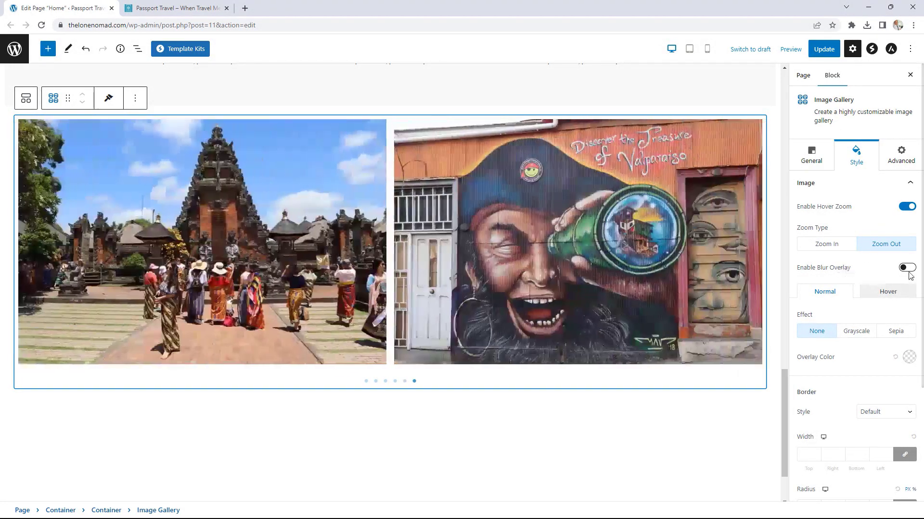
{"action": "left_click", "coordinate": [909, 272]}
{"action": "left_click_drag", "start_coordinate": [800, 334], "coordinate": [814, 333]}
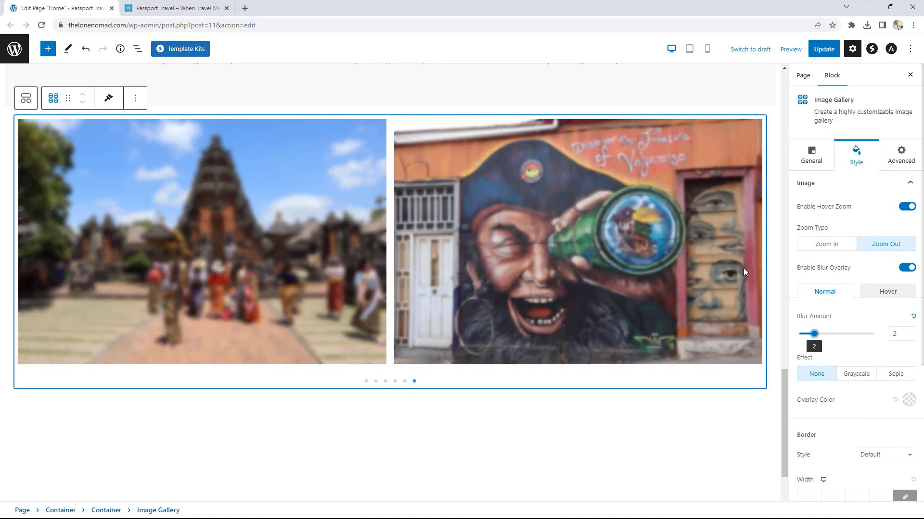
{"action": "left_click", "coordinate": [906, 269]}
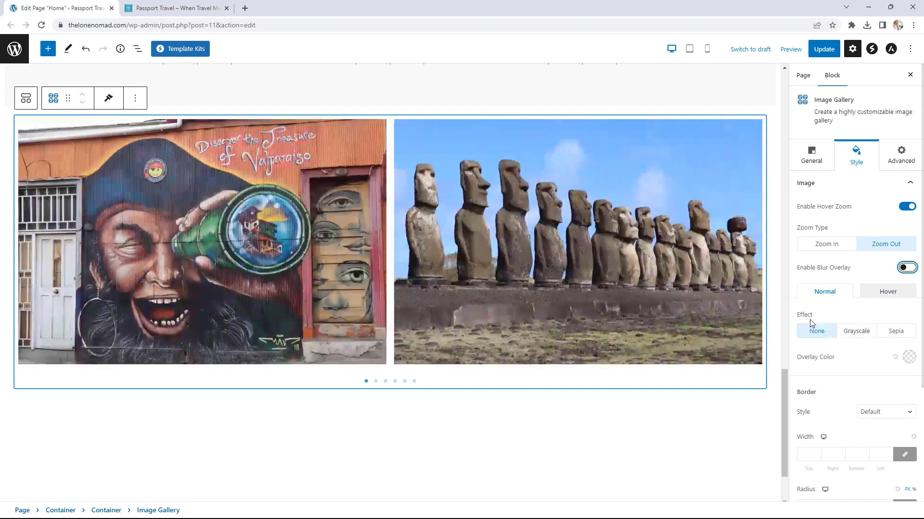
Step: Try the Grayscale and Sepia image effects, then set Effect back to None
{"action": "left_click", "coordinate": [859, 333]}
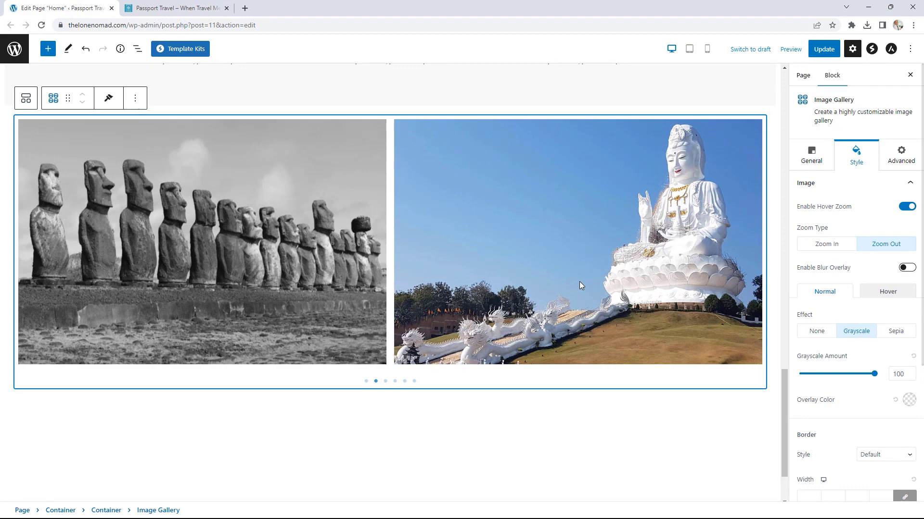
{"action": "left_click", "coordinate": [901, 333]}
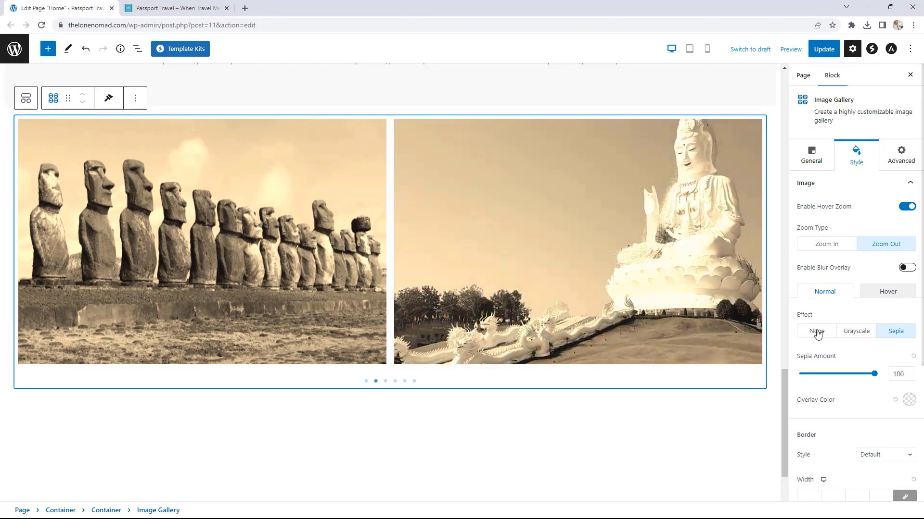
{"action": "left_click", "coordinate": [818, 331]}
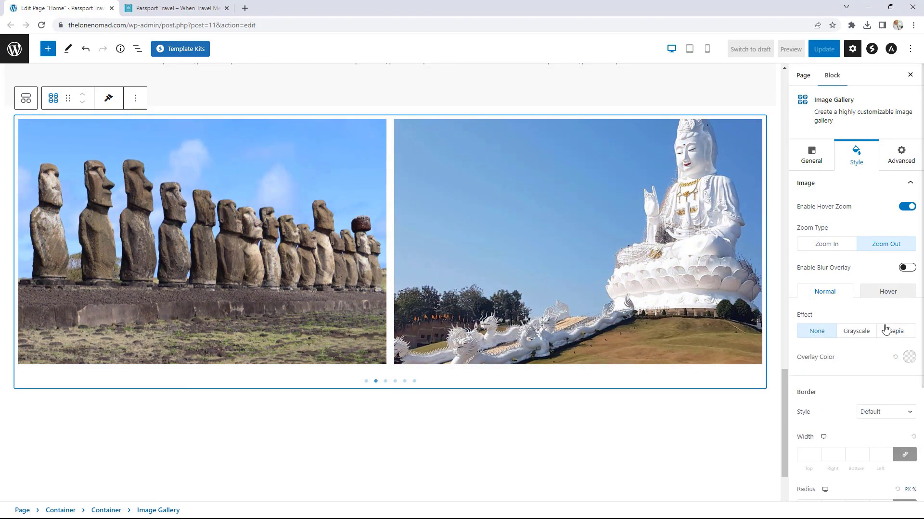
{"action": "scroll", "coordinate": [886, 330], "scroll_direction": "down", "scroll_amount": 3}
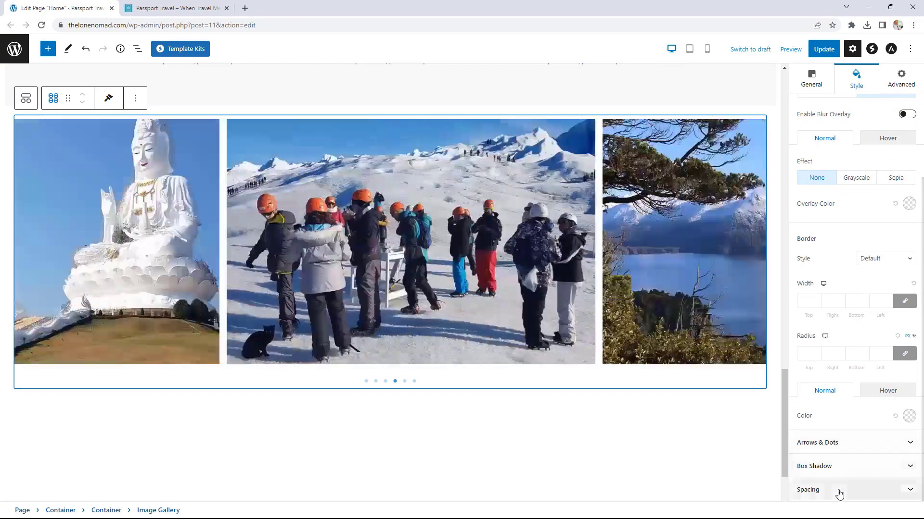
Step: Set Gap Between Images to 0, then update the Home page and view it live
{"action": "left_click", "coordinate": [839, 490]}
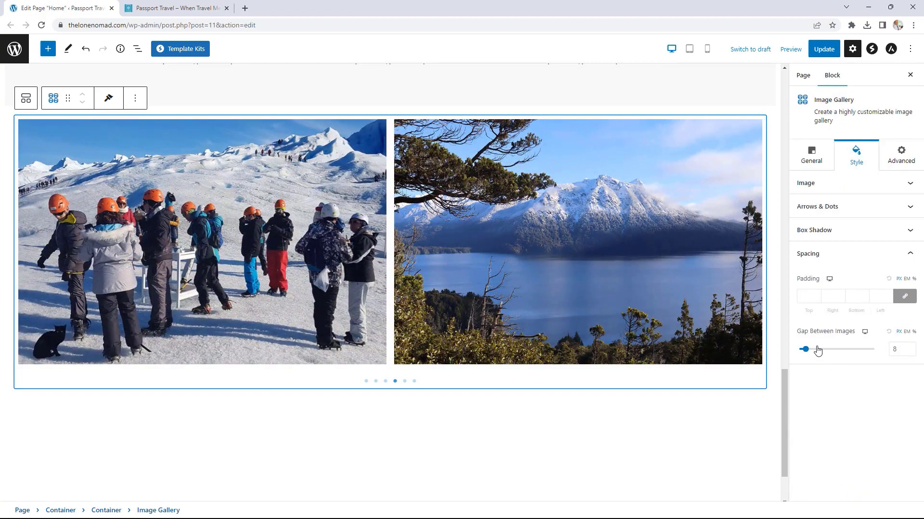
{"action": "left_click_drag", "start_coordinate": [804, 350], "coordinate": [799, 352]}
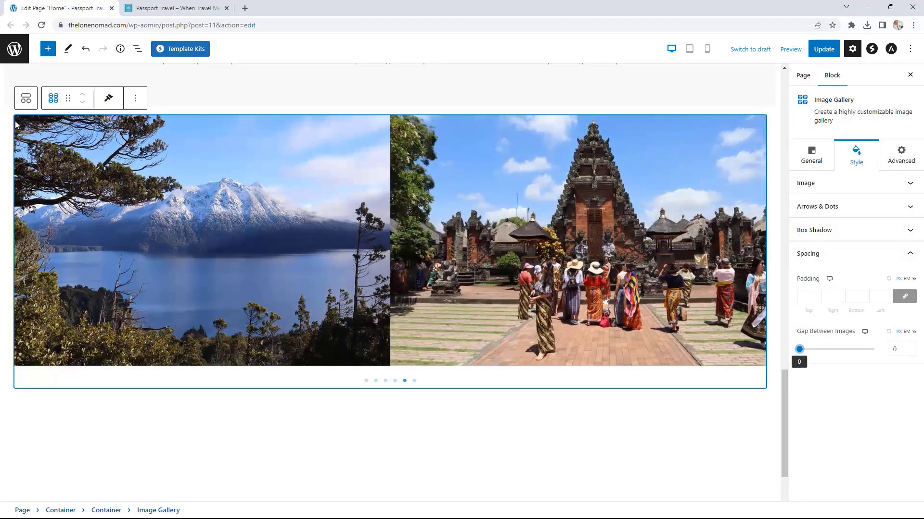
{"action": "left_click", "coordinate": [28, 116]}
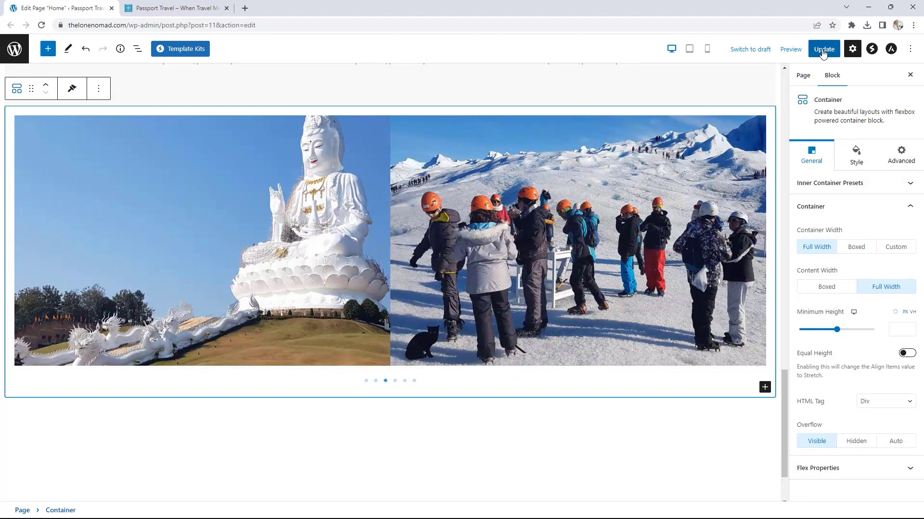
{"action": "left_click", "coordinate": [822, 50]}
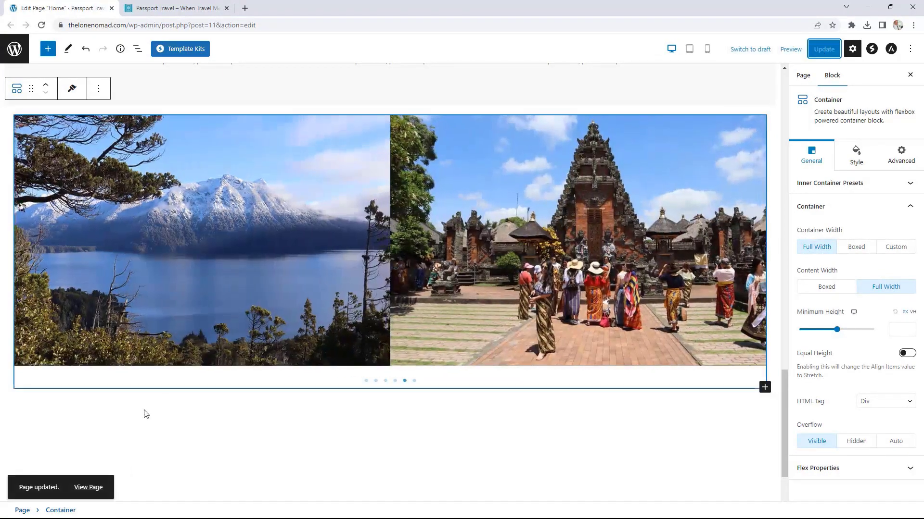
{"action": "left_click", "coordinate": [93, 487]}
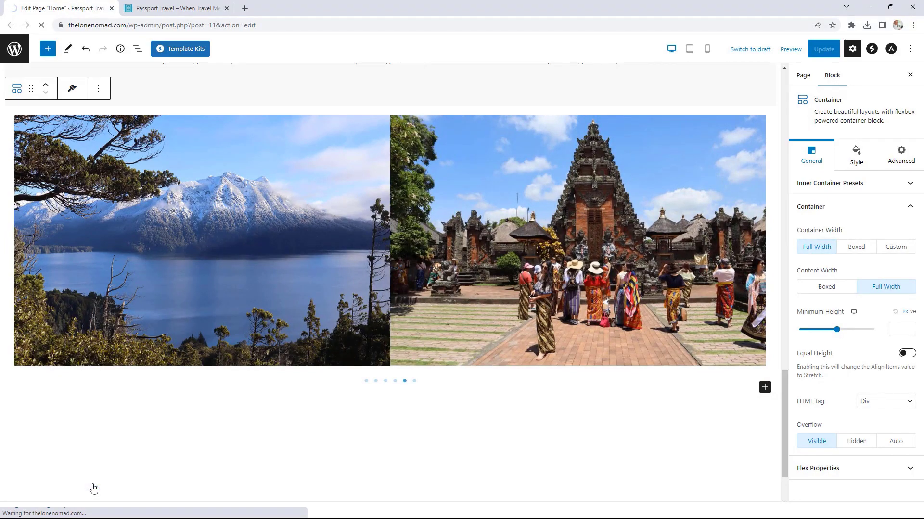
Step: Cycle the live homepage carousel through its slides and back to the first, then return to Edit Page
{"action": "scroll", "coordinate": [702, 262], "scroll_direction": "down", "scroll_amount": 15}
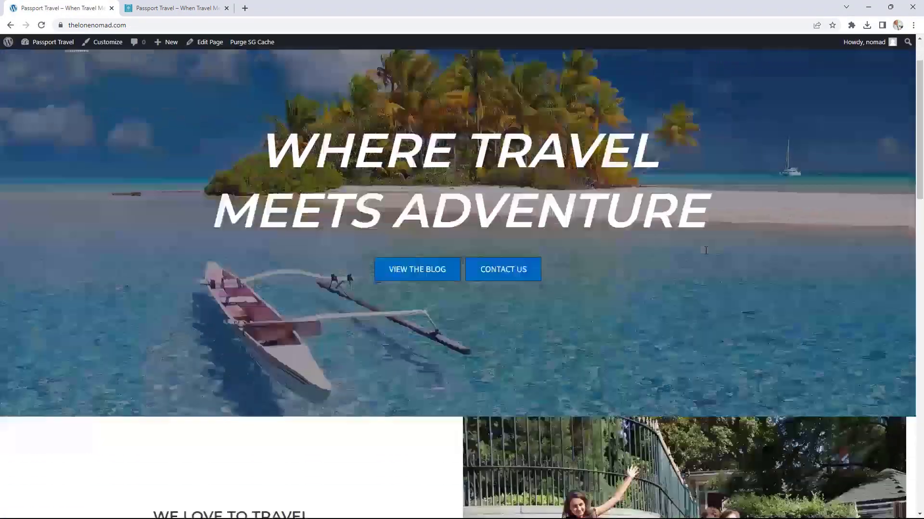
{"action": "scroll", "coordinate": [702, 252], "scroll_direction": "down", "scroll_amount": 8}
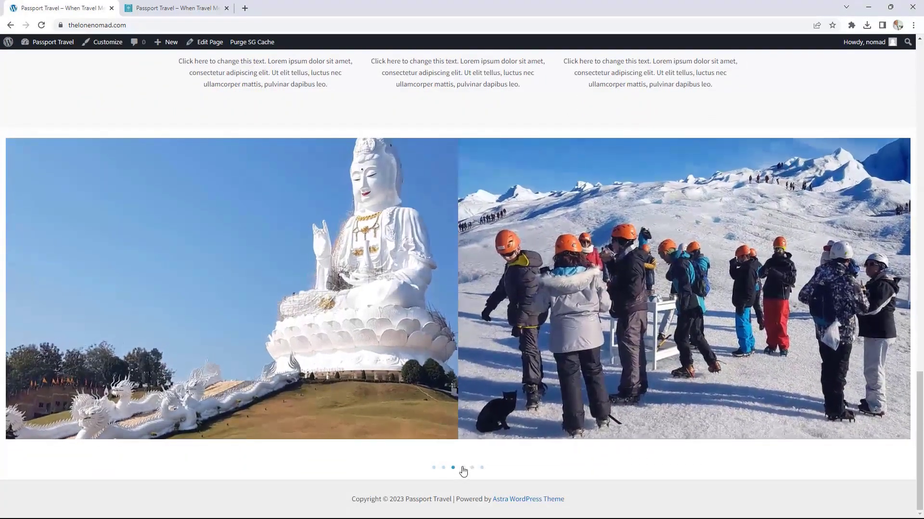
{"action": "left_click", "coordinate": [462, 468]}
{"action": "left_click", "coordinate": [472, 468]}
{"action": "left_click", "coordinate": [481, 468]}
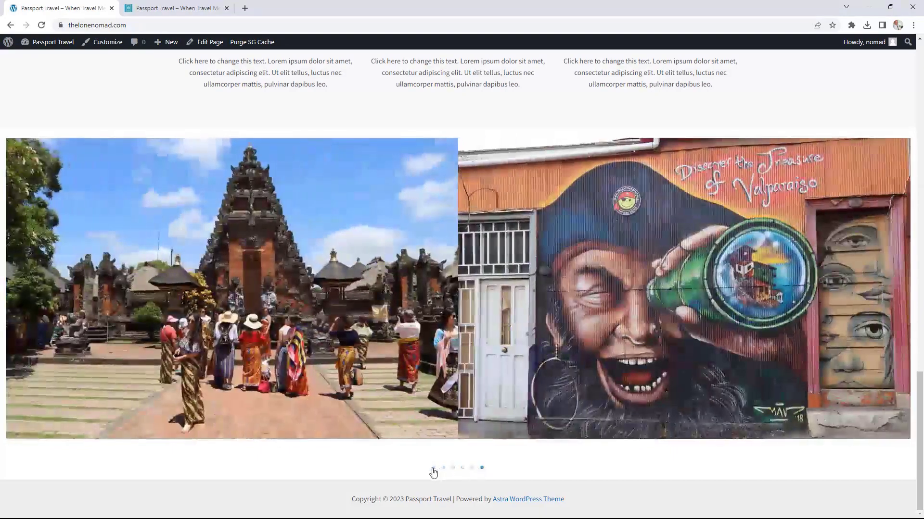
{"action": "left_click", "coordinate": [433, 469]}
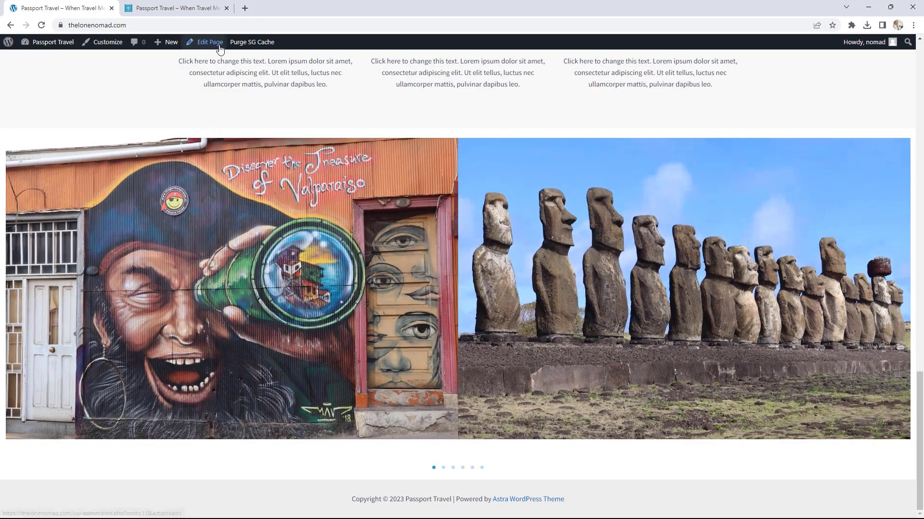
{"action": "left_click", "coordinate": [219, 44]}
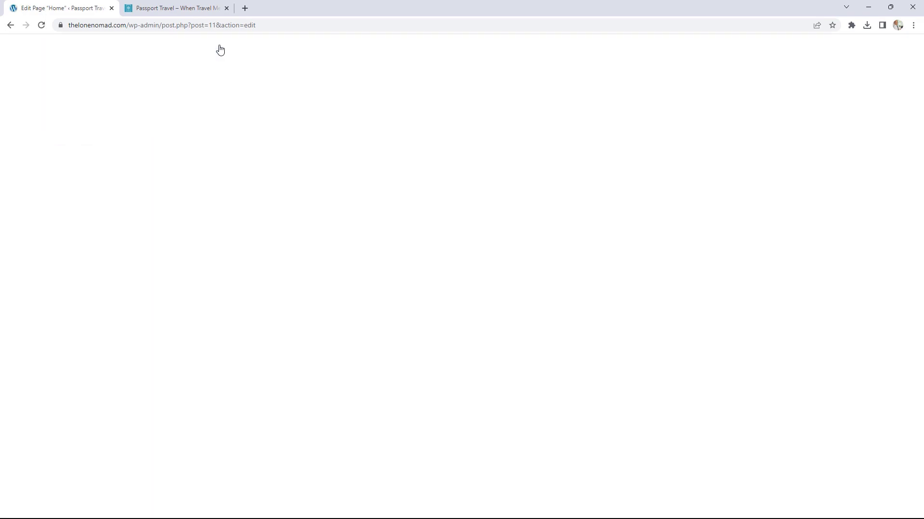
Step: Select the Image Gallery block and review its Layout Type options, leaving it as Carousel
{"action": "scroll", "coordinate": [701, 265], "scroll_direction": "down", "scroll_amount": 15}
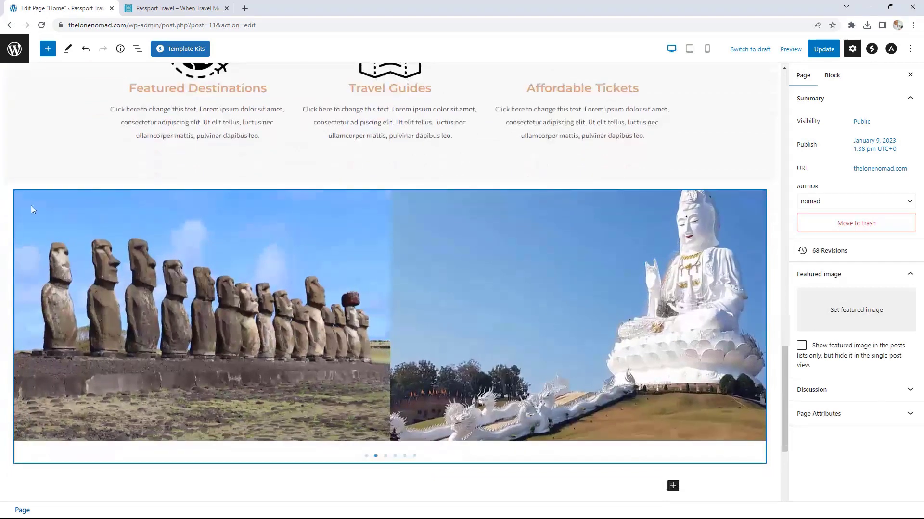
{"action": "left_click", "coordinate": [54, 204]}
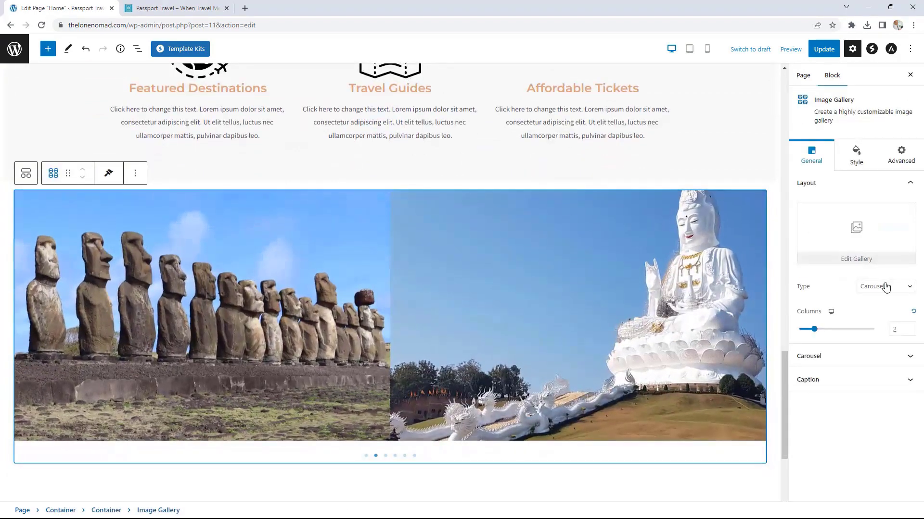
{"action": "left_click", "coordinate": [885, 286]}
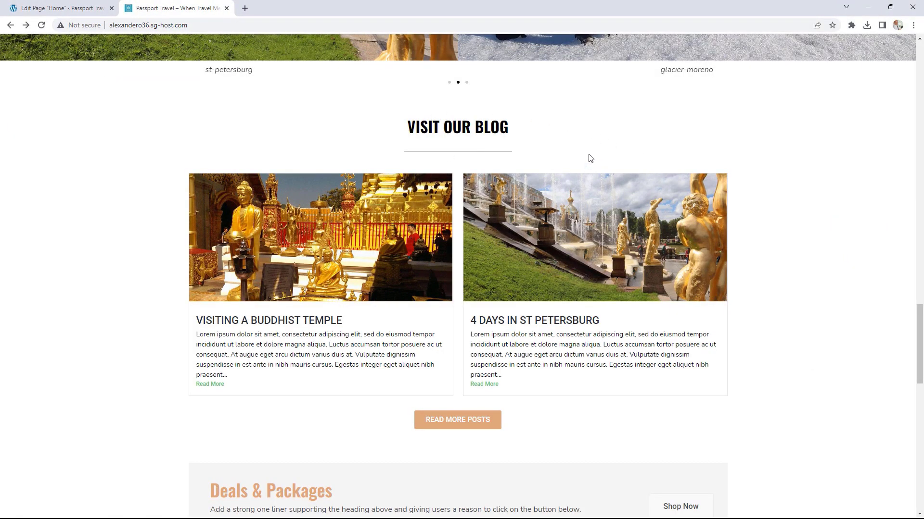
Step: Scroll the Passport Travel demo tab, then close it
{"action": "scroll", "coordinate": [471, 186], "scroll_direction": "up", "scroll_amount": 1}
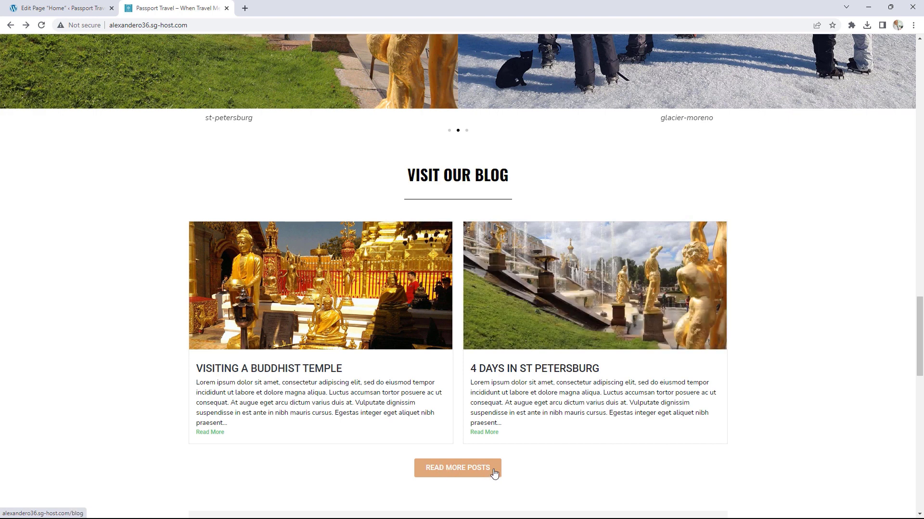
{"action": "middle_click", "coordinate": [191, 7]}
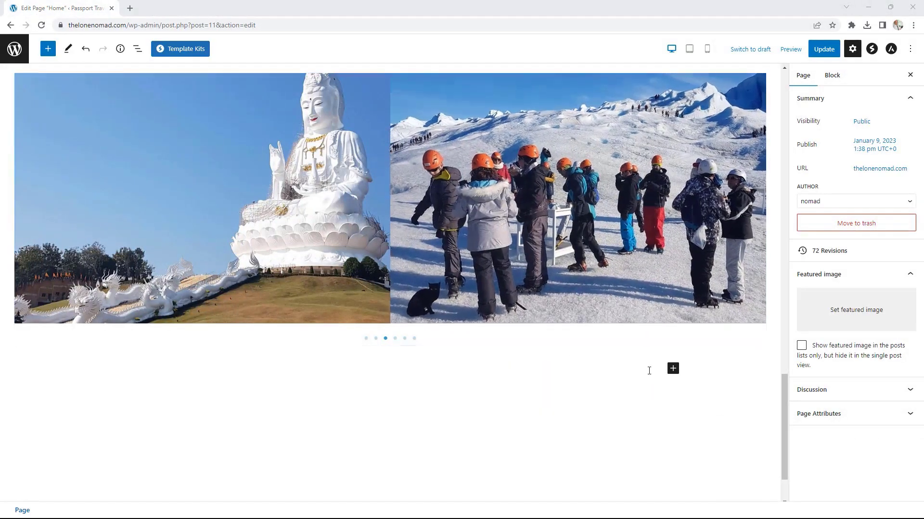
Step: Insert a single-layout container below the gallery and add a Heading block inside it
{"action": "left_click", "coordinate": [673, 370]}
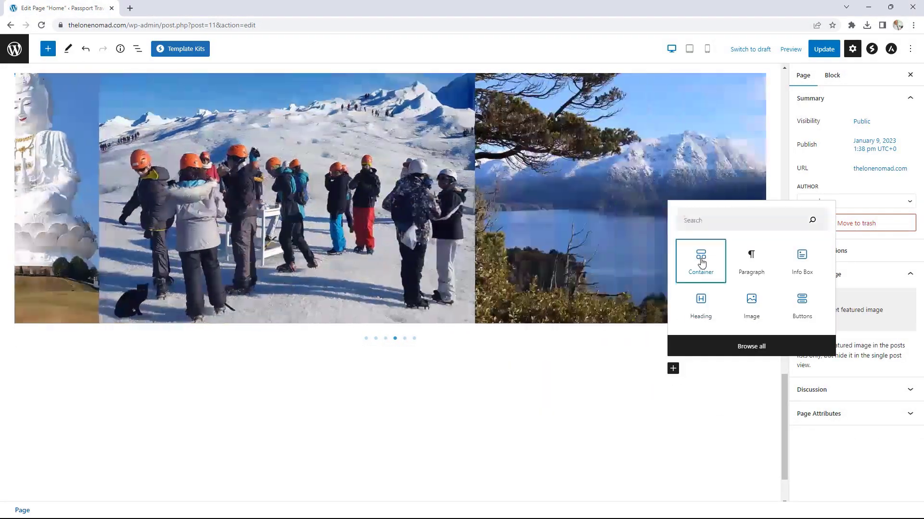
{"action": "left_click", "coordinate": [701, 260]}
{"action": "left_click", "coordinate": [244, 408]}
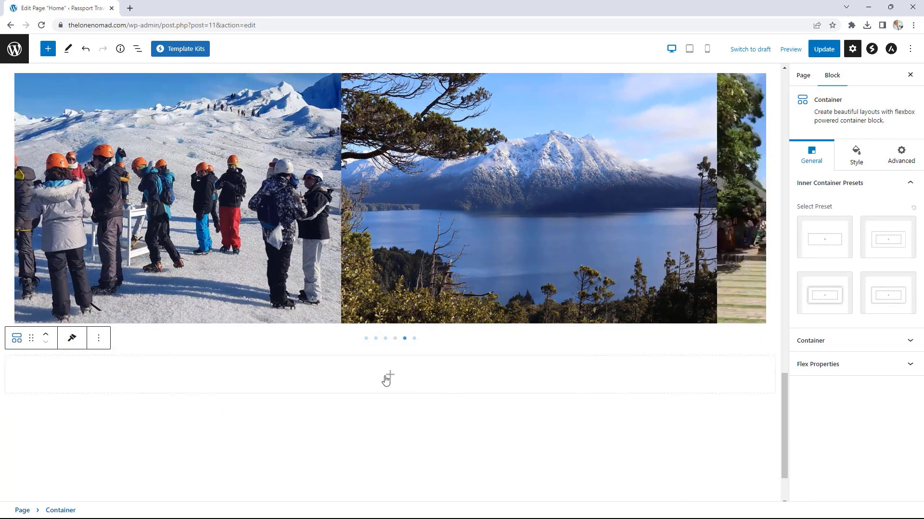
{"action": "left_click", "coordinate": [390, 379]}
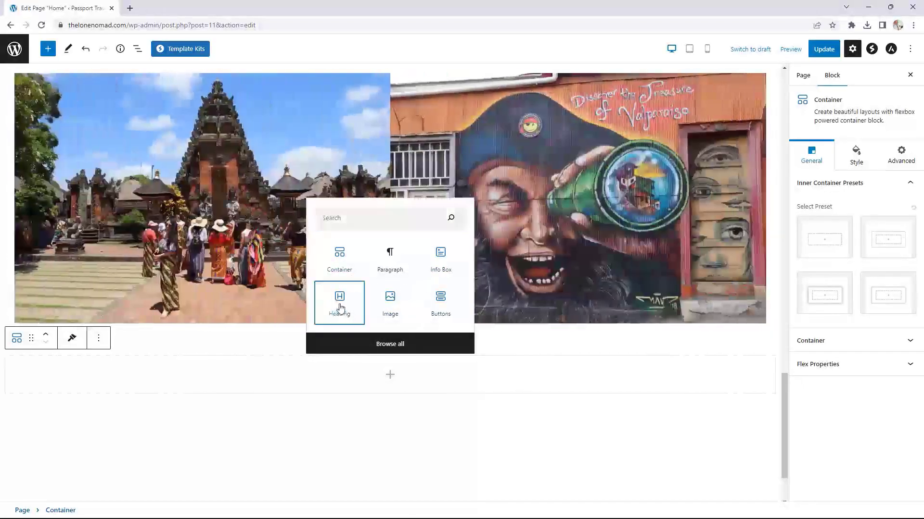
{"action": "left_click", "coordinate": [339, 302]}
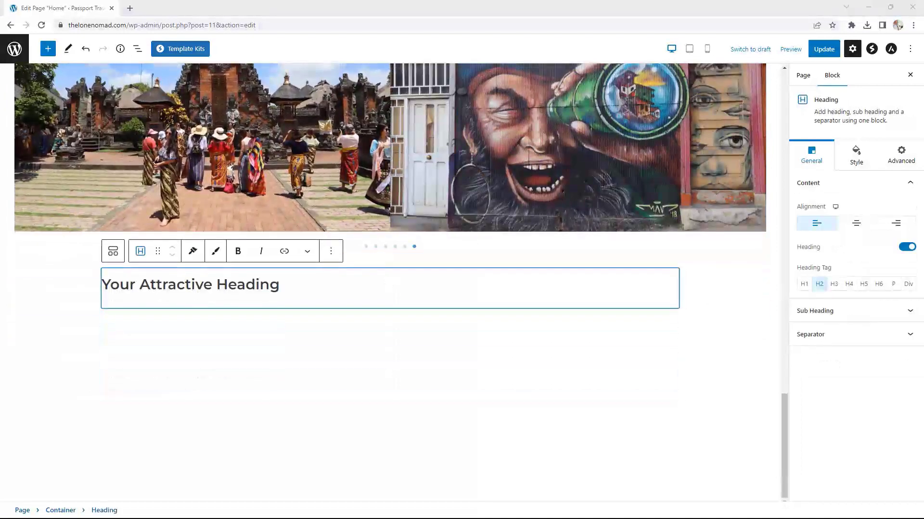
Step: Title the heading 'VISIT OUR BLOG', centre it, and give it a Solid separator
{"action": "left_click_drag", "start_coordinate": [283, 284], "coordinate": [99, 285]}
{"action": "type", "text": "VISIT OUR BLOG"}
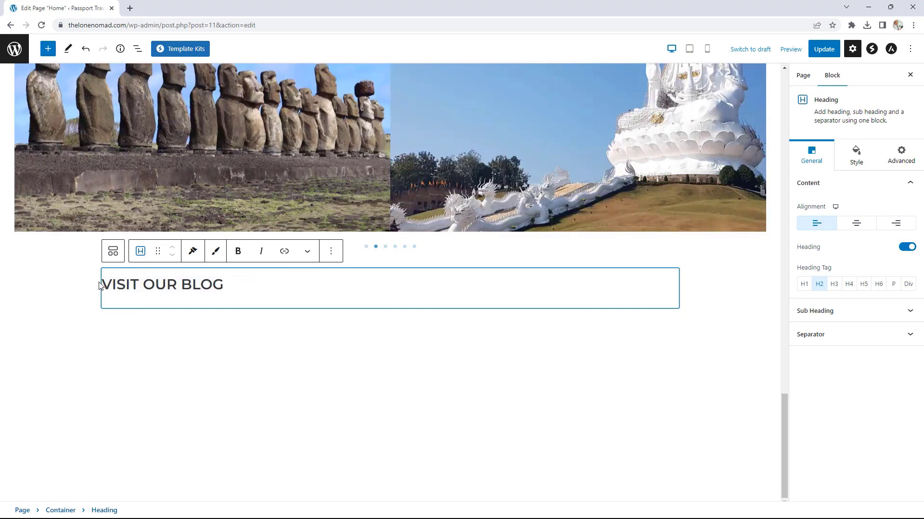
{"action": "left_click", "coordinate": [856, 223]}
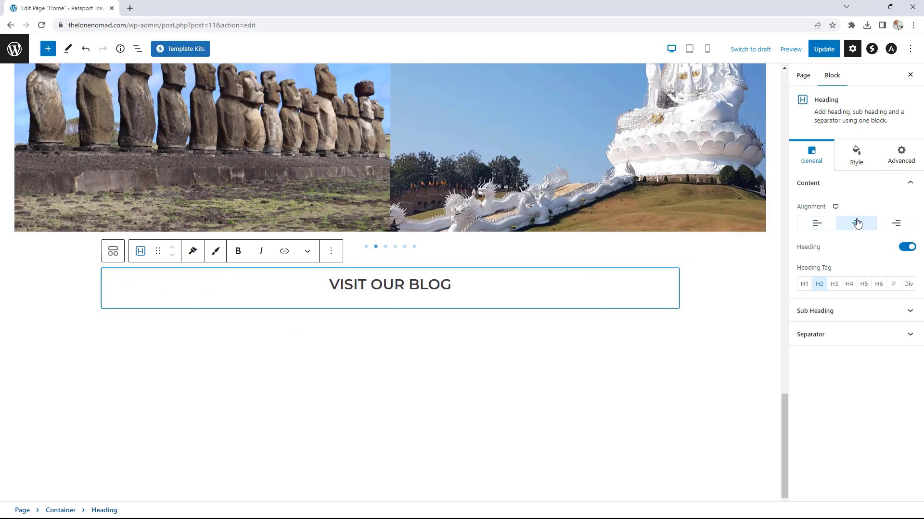
{"action": "left_click", "coordinate": [843, 334]}
{"action": "left_click", "coordinate": [870, 259]}
{"action": "left_click", "coordinate": [873, 281]}
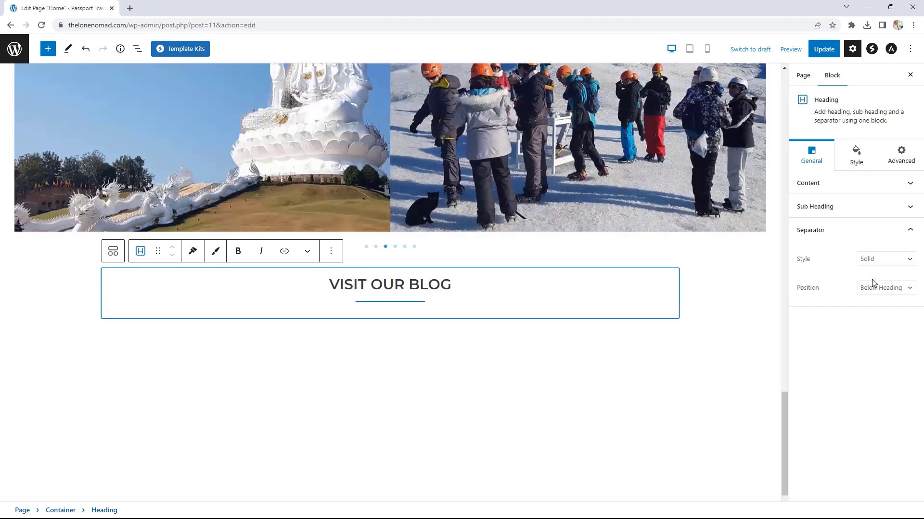
Step: Style the separator: width 27, thickness 1 px, black colour, bottom spacing 0
{"action": "left_click", "coordinate": [858, 162]}
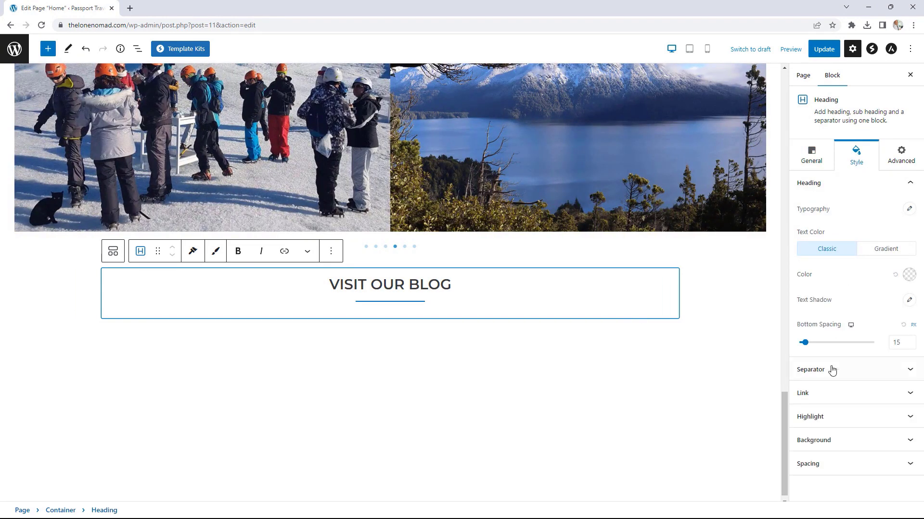
{"action": "left_click", "coordinate": [831, 370]}
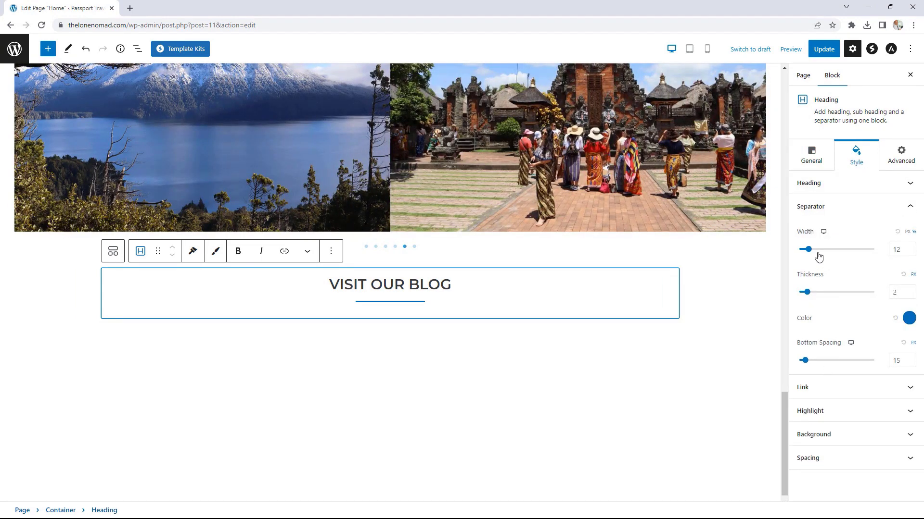
{"action": "left_click_drag", "start_coordinate": [809, 249], "coordinate": [815, 250]}
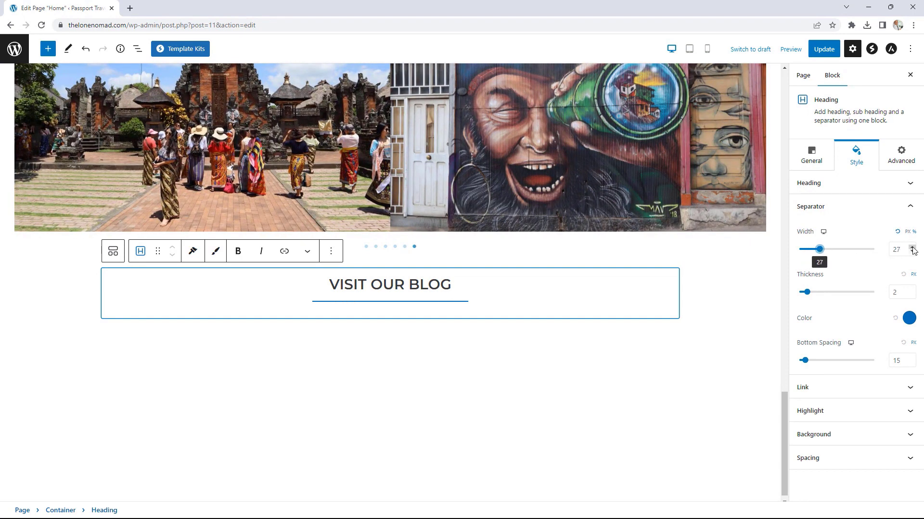
{"action": "left_click", "coordinate": [912, 295]}
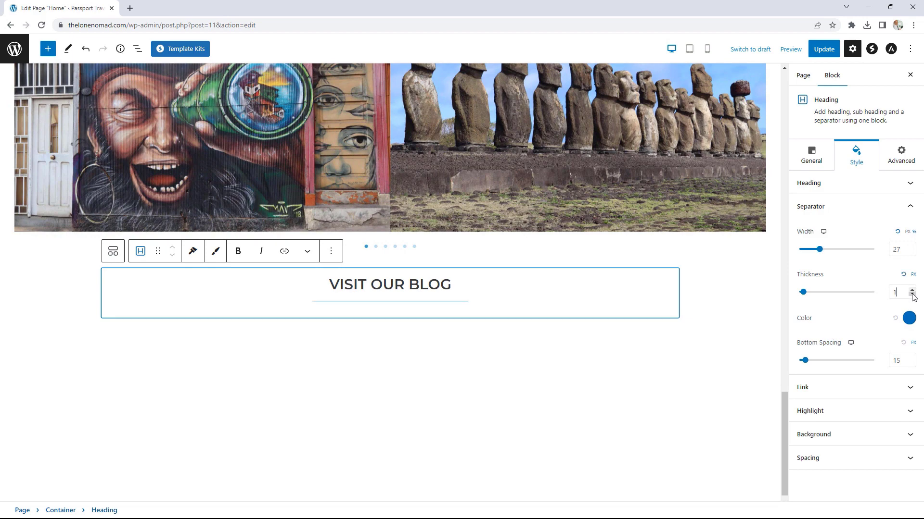
{"action": "left_click", "coordinate": [908, 319]}
{"action": "left_click", "coordinate": [883, 277]}
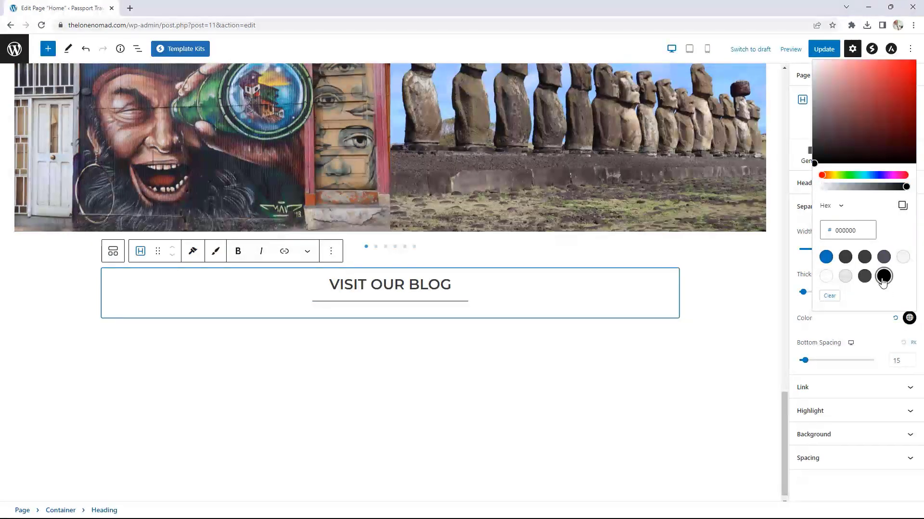
{"action": "left_click", "coordinate": [912, 364]}
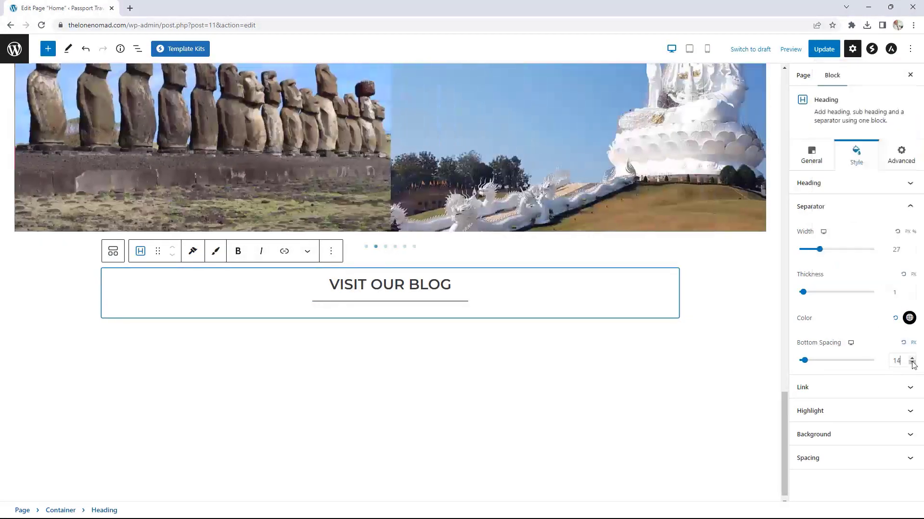
{"action": "left_click", "coordinate": [912, 363]}
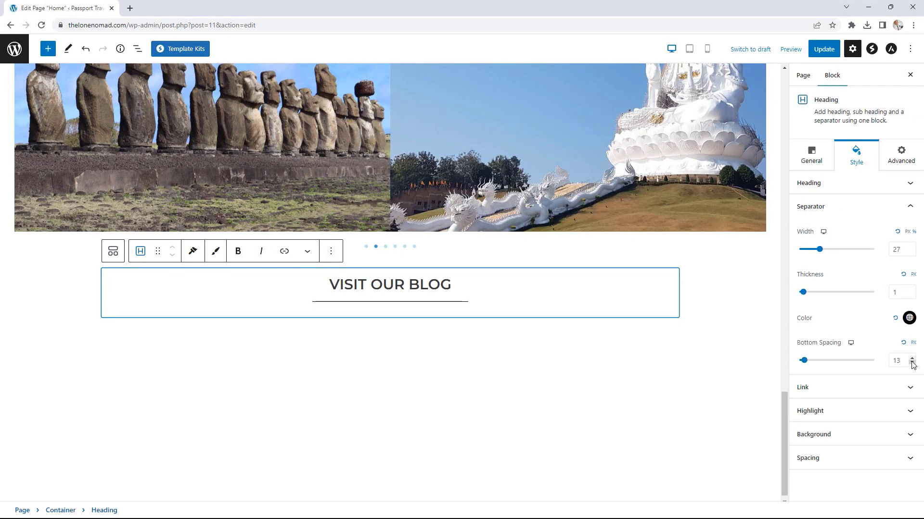
{"action": "left_click", "coordinate": [912, 364]}
{"action": "left_click", "coordinate": [912, 364]}
{"action": "left_click", "coordinate": [912, 364]}
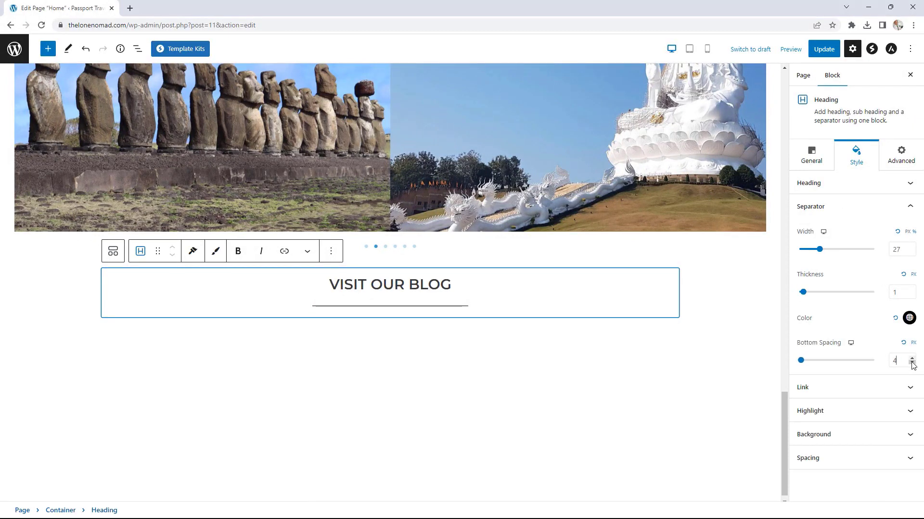
{"action": "left_click", "coordinate": [912, 363]}
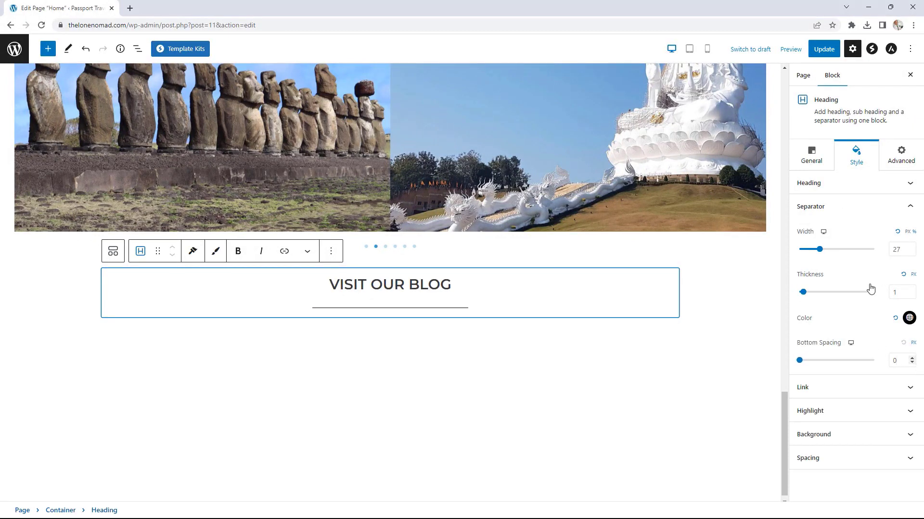
Step: Reduce the heading's bottom spacing from 15 to 5 and select its container
{"action": "left_click", "coordinate": [826, 184]}
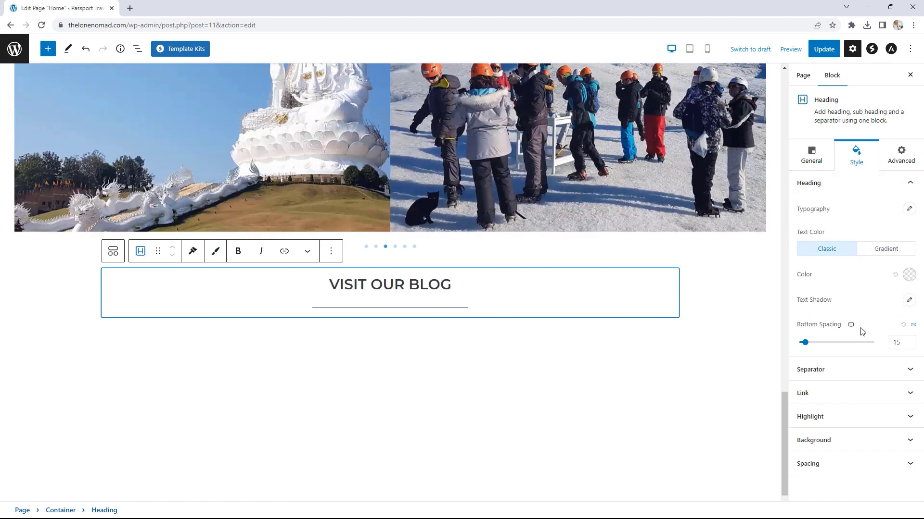
{"action": "left_click", "coordinate": [912, 346]}
{"action": "left_click", "coordinate": [912, 346]}
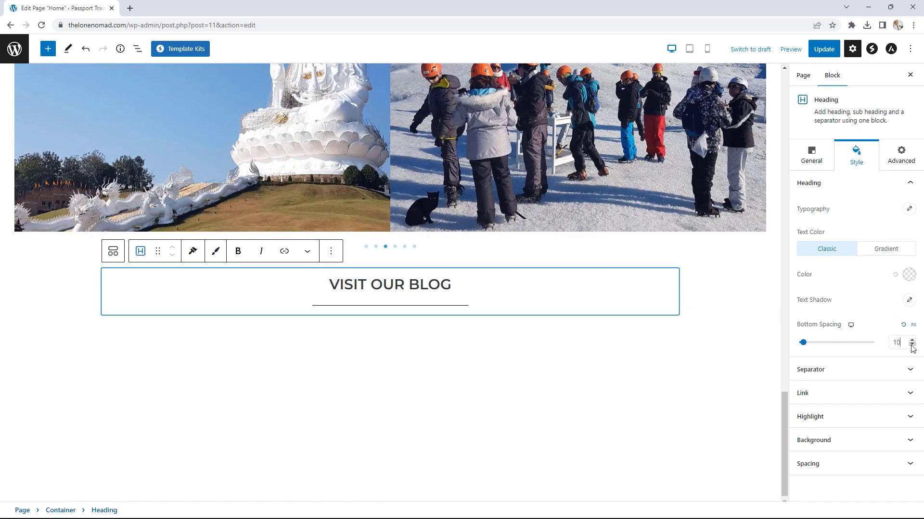
{"action": "left_click", "coordinate": [912, 346]}
{"action": "left_click", "coordinate": [912, 345]}
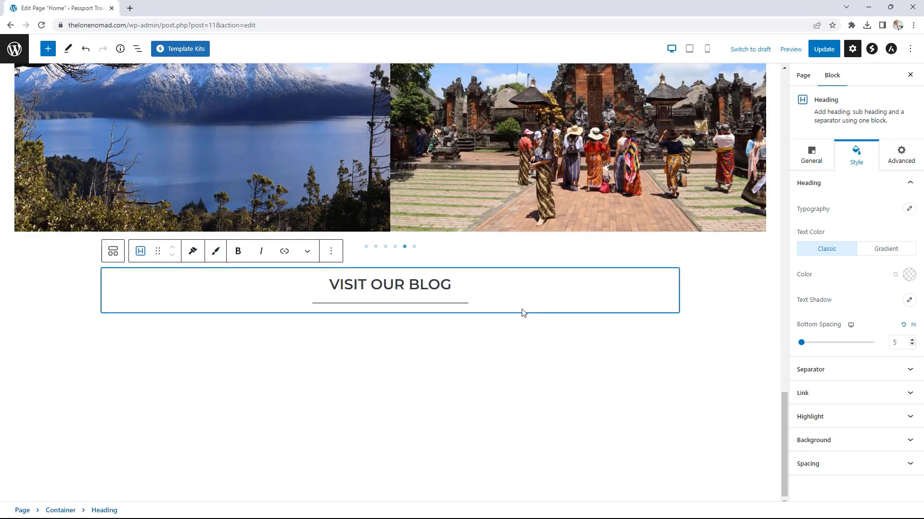
{"action": "left_click", "coordinate": [524, 309]}
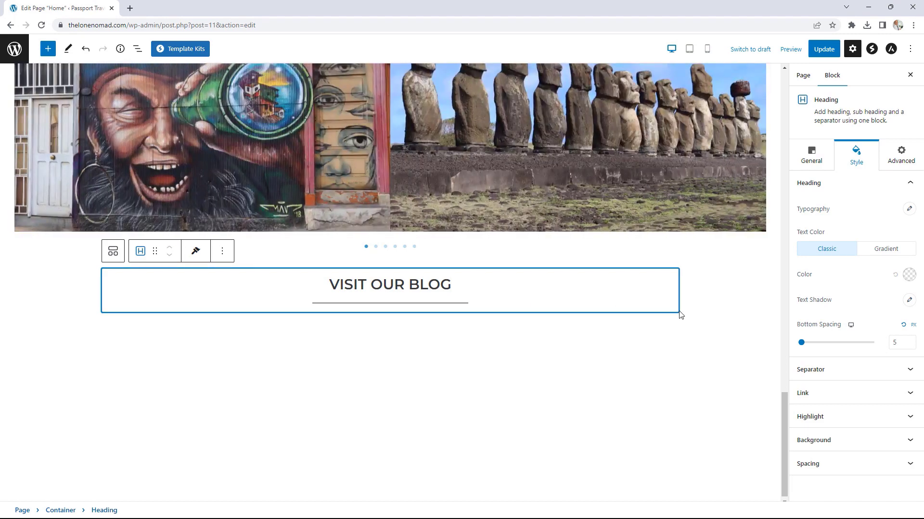
{"action": "left_click", "coordinate": [680, 316]}
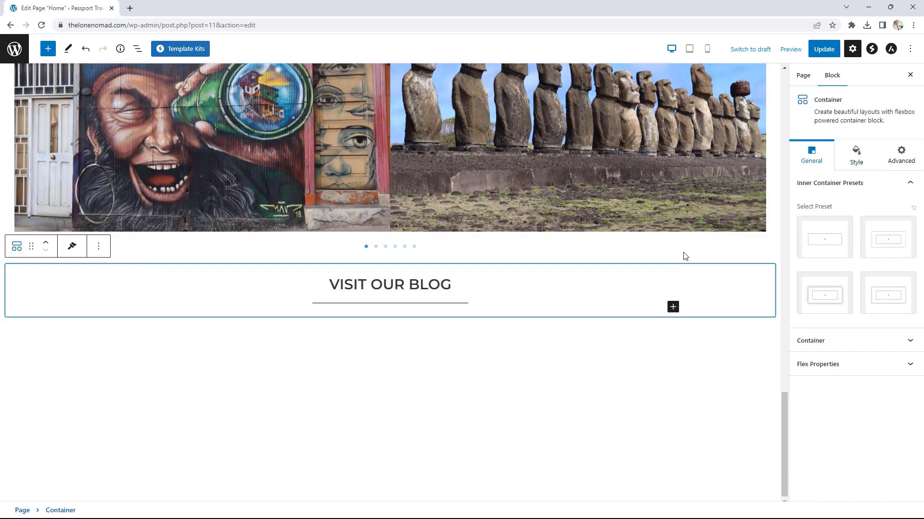
Step: Insert a Spectra Post Grid block under the heading and set Posts Per Page to 3
{"action": "left_click", "coordinate": [673, 307]}
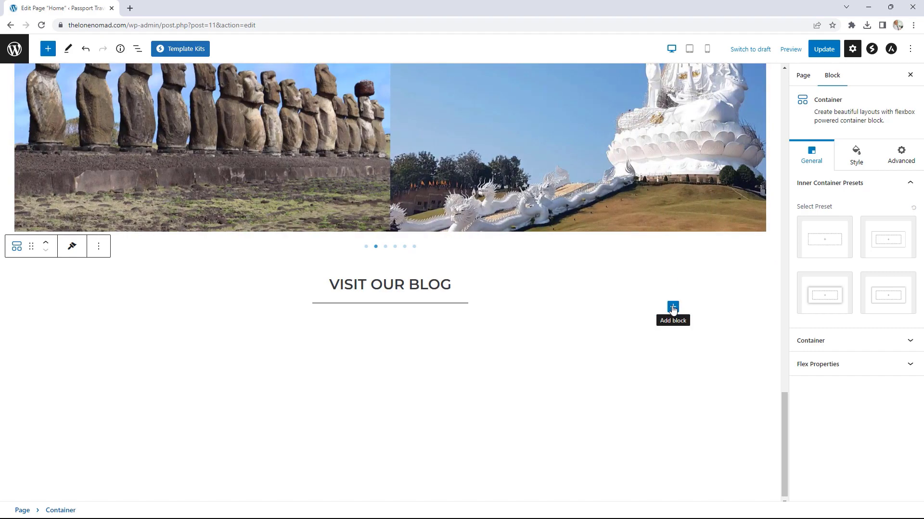
{"action": "left_click", "coordinate": [747, 465]}
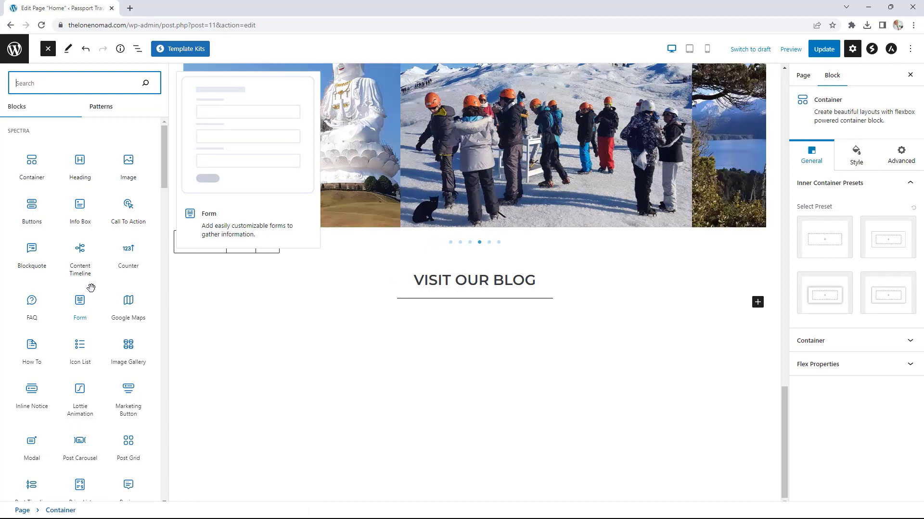
{"action": "scroll", "coordinate": [91, 287], "scroll_direction": "down", "scroll_amount": 4}
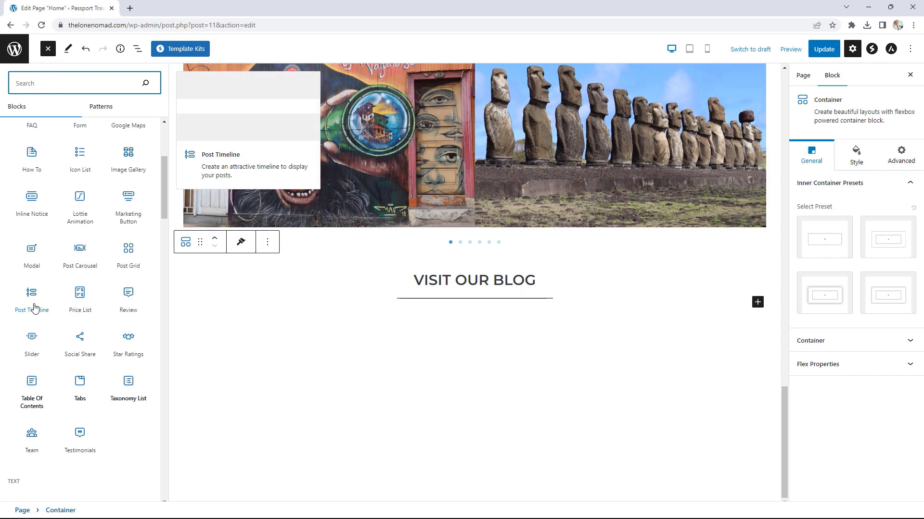
{"action": "left_click", "coordinate": [128, 255]}
{"action": "scroll", "coordinate": [688, 254], "scroll_direction": "down", "scroll_amount": 5}
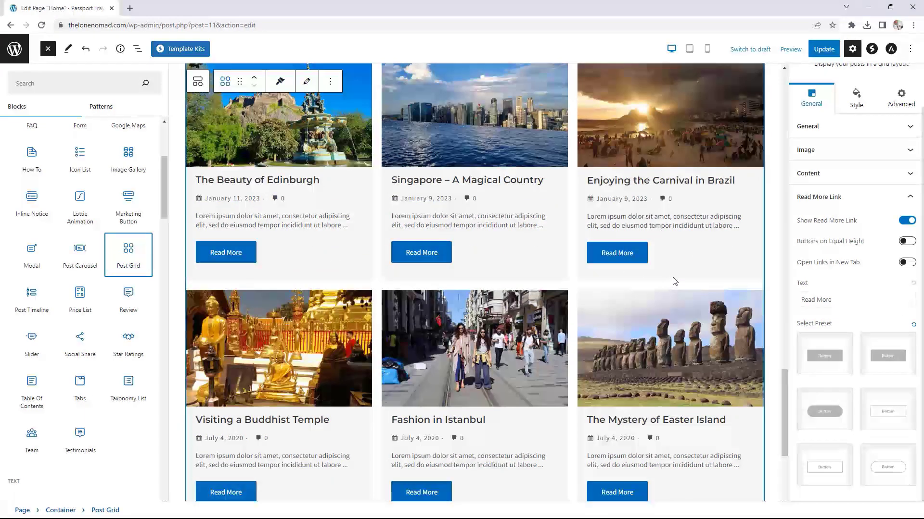
{"action": "scroll", "coordinate": [828, 202], "scroll_direction": "up", "scroll_amount": 1}
{"action": "left_click", "coordinate": [828, 174]}
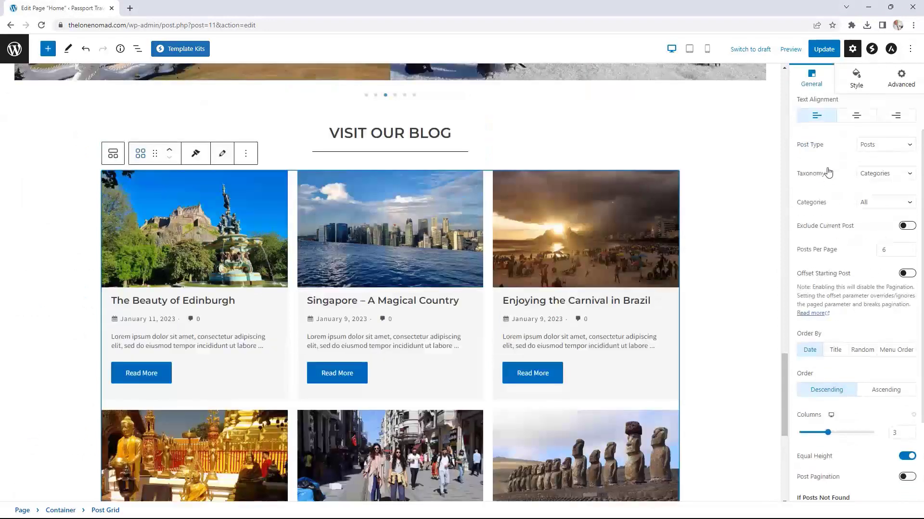
{"action": "left_click", "coordinate": [909, 252]}
{"action": "left_click", "coordinate": [909, 253]}
{"action": "left_click", "coordinate": [909, 252]}
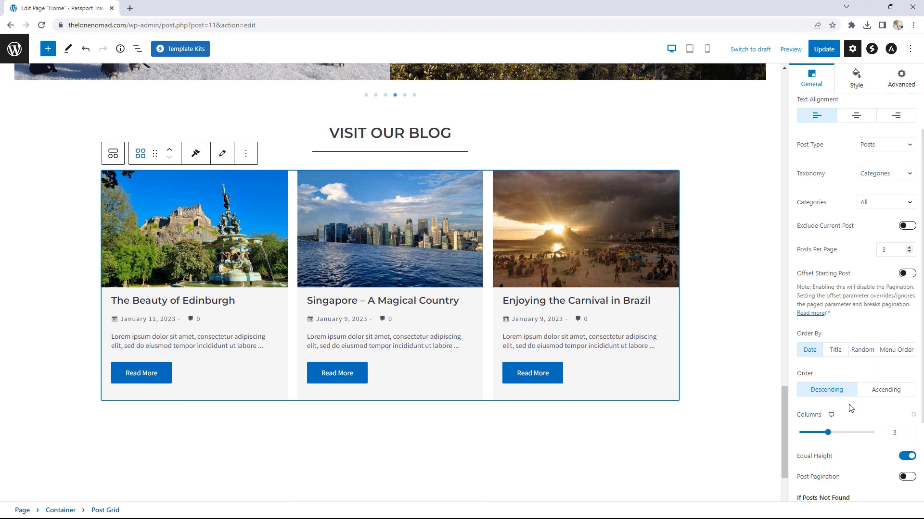
{"action": "scroll", "coordinate": [864, 428], "scroll_direction": "down", "scroll_amount": 2}
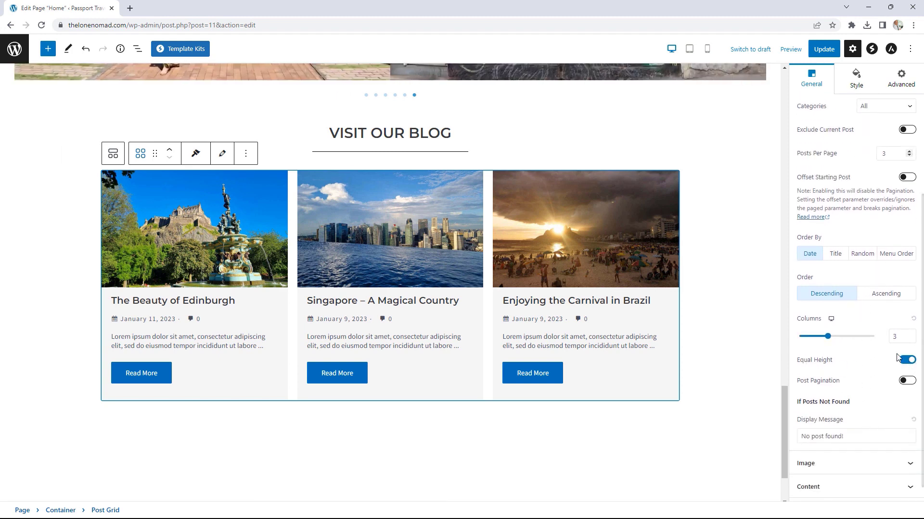
{"action": "scroll", "coordinate": [896, 356], "scroll_direction": "up", "scroll_amount": 3}
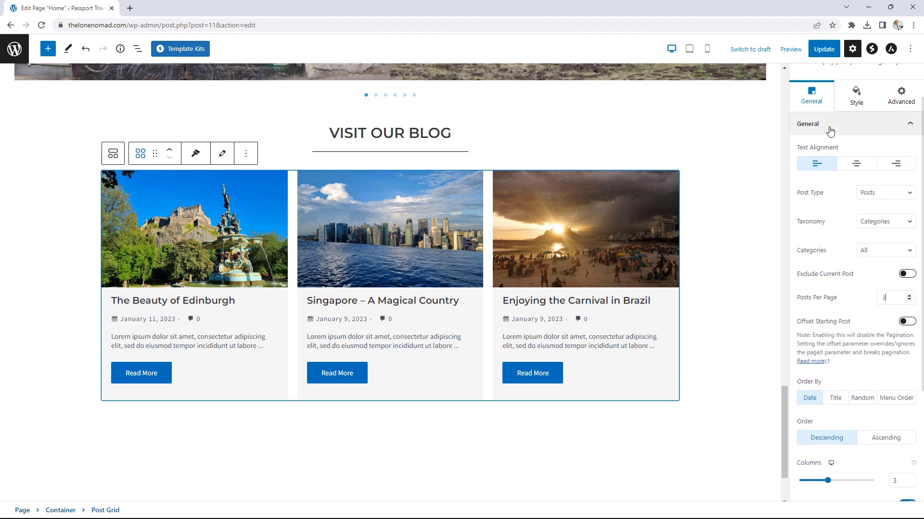
Step: In the post grid settings, hide the Read More buttons on the posts
{"action": "left_click", "coordinate": [830, 131]}
{"action": "left_click", "coordinate": [839, 245]}
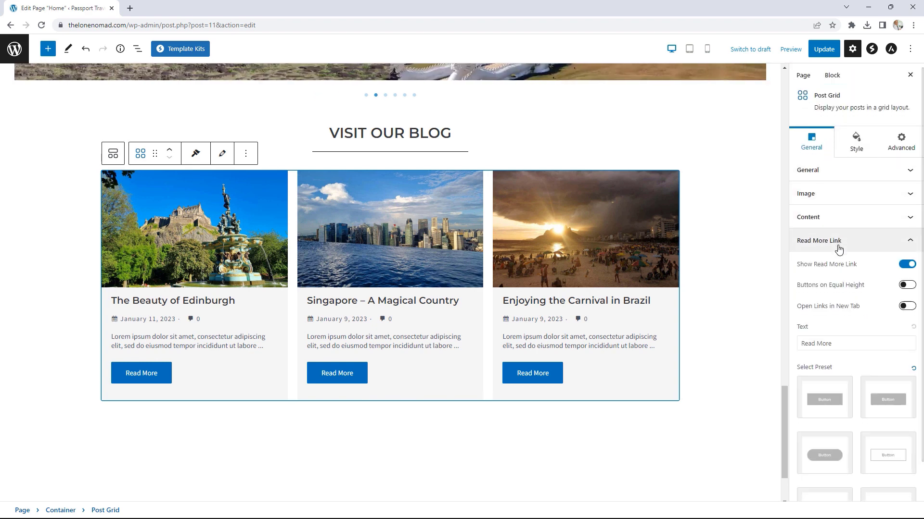
{"action": "scroll", "coordinate": [839, 249], "scroll_direction": "down", "scroll_amount": 1}
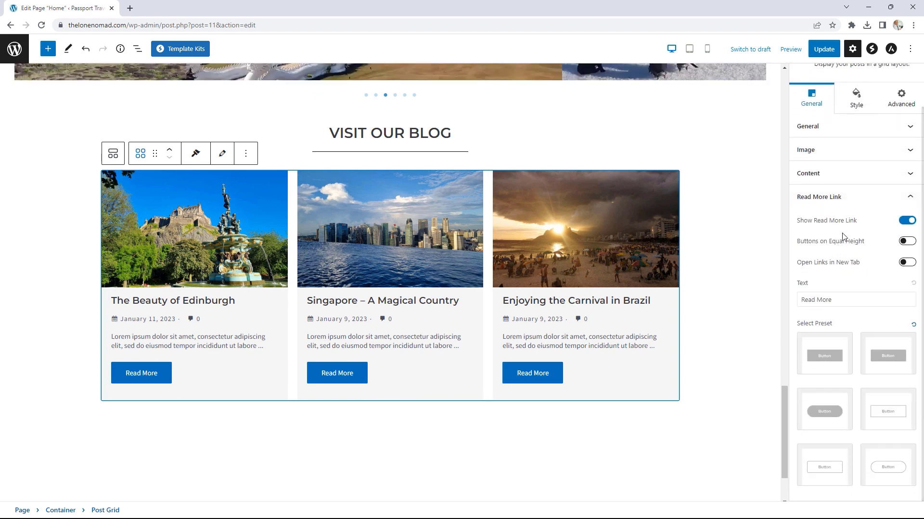
{"action": "left_click", "coordinate": [905, 223]}
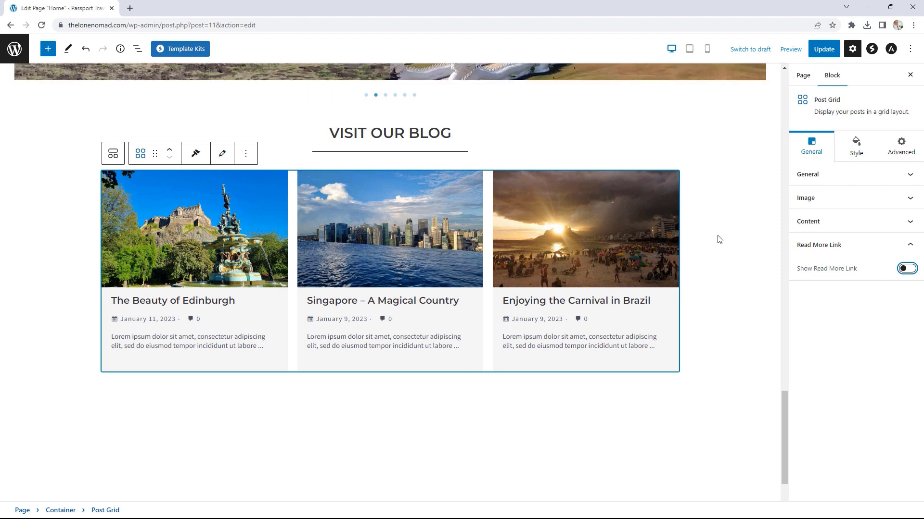
Step: Raise the maximum excerpt length to 30 words and select the parent container
{"action": "left_click", "coordinate": [828, 222]}
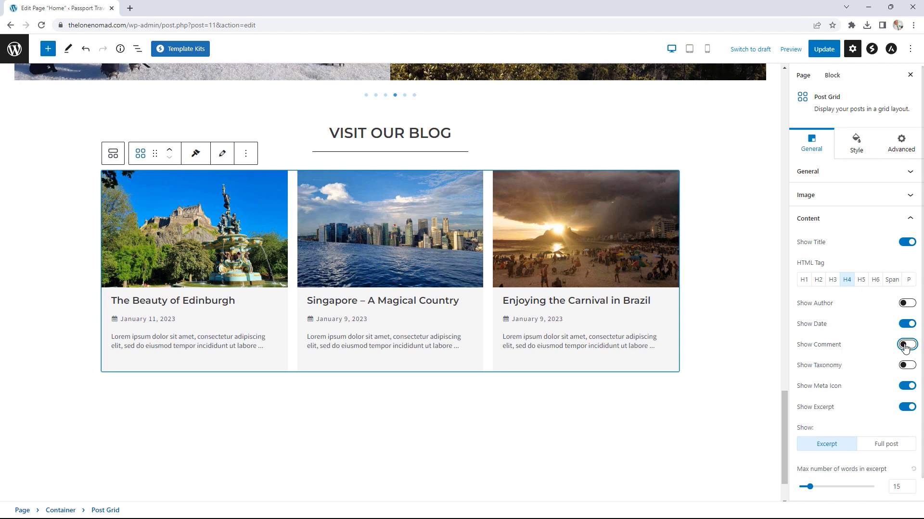
{"action": "scroll", "coordinate": [868, 340], "scroll_direction": "down", "scroll_amount": 1}
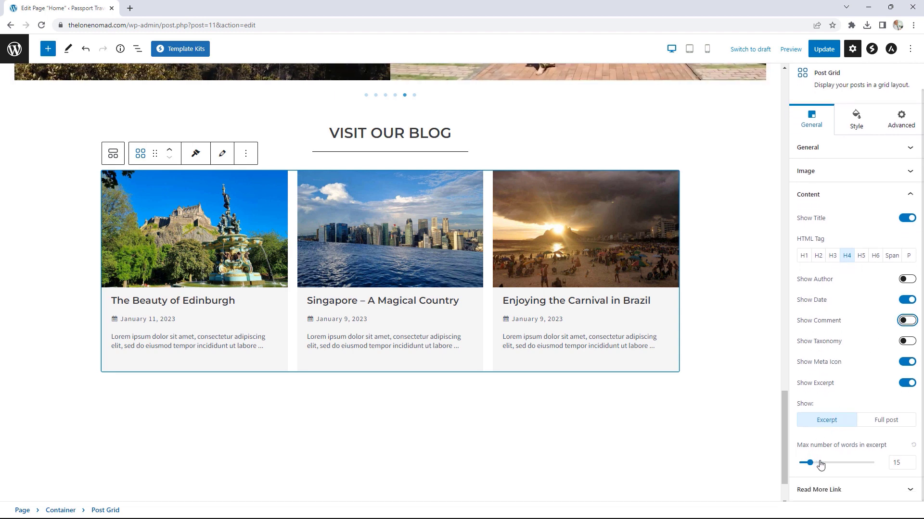
{"action": "left_click", "coordinate": [912, 460]}
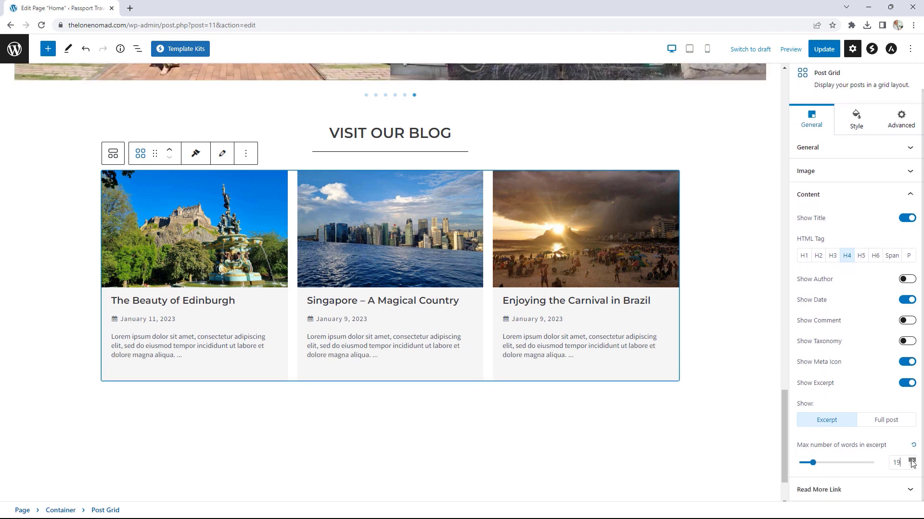
{"action": "left_click", "coordinate": [912, 461]}
{"action": "left_click", "coordinate": [912, 460]}
{"action": "left_click", "coordinate": [912, 460]}
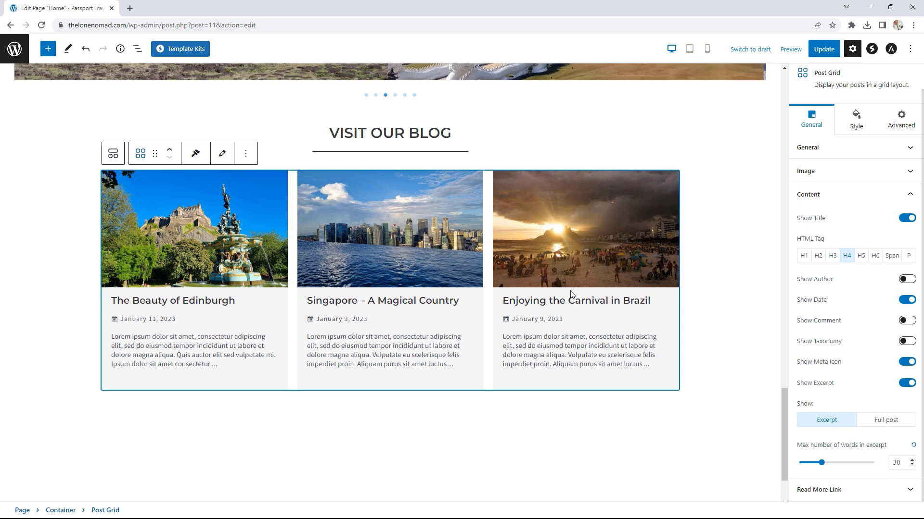
{"action": "left_click", "coordinate": [707, 395]}
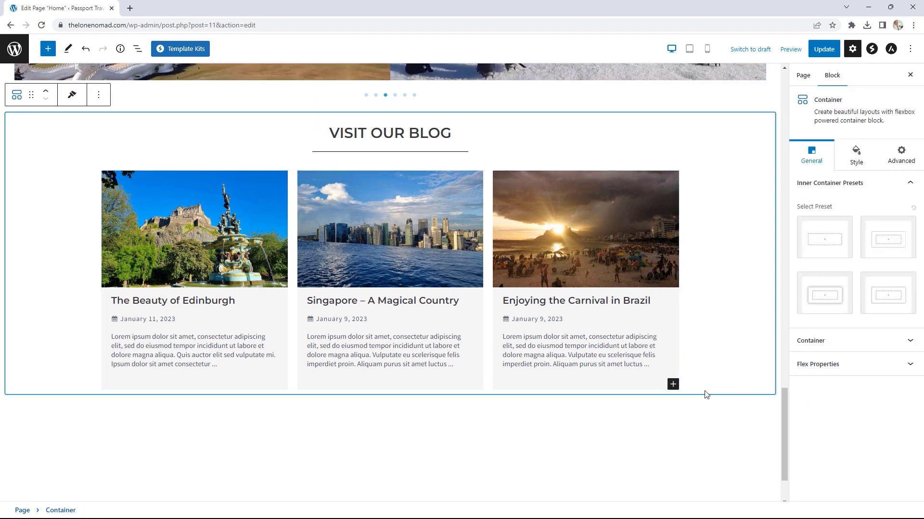
Step: Insert a Buttons block below the post grid and delete its second button
{"action": "left_click", "coordinate": [673, 385]}
{"action": "left_click", "coordinate": [801, 321]}
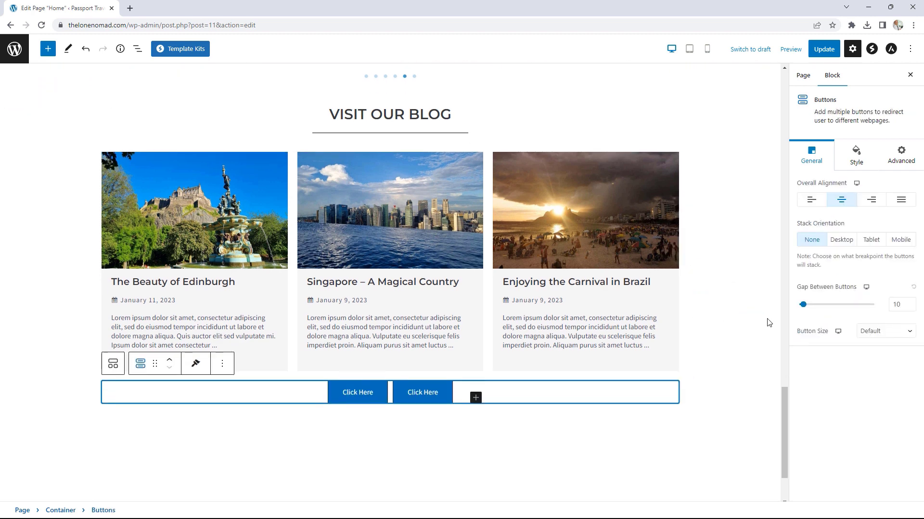
{"action": "left_click", "coordinate": [439, 295]}
{"action": "left_click", "coordinate": [518, 269]}
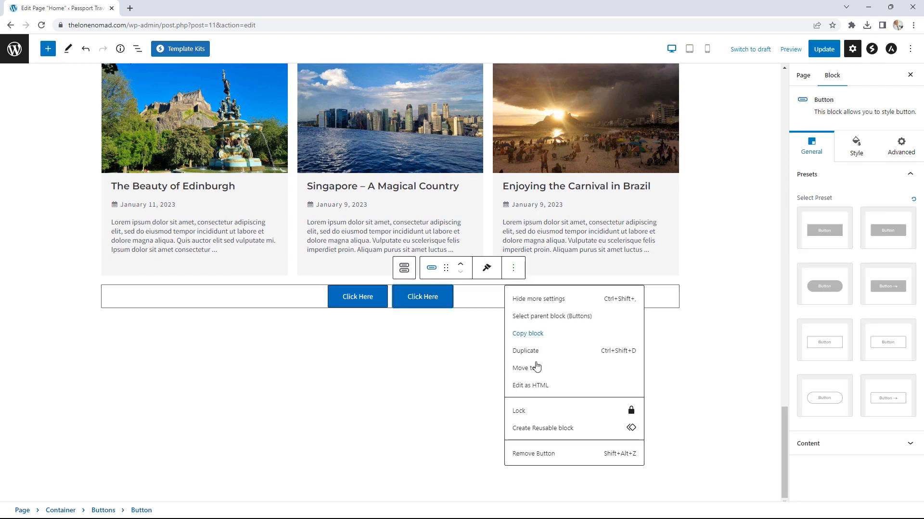
{"action": "left_click", "coordinate": [540, 458]}
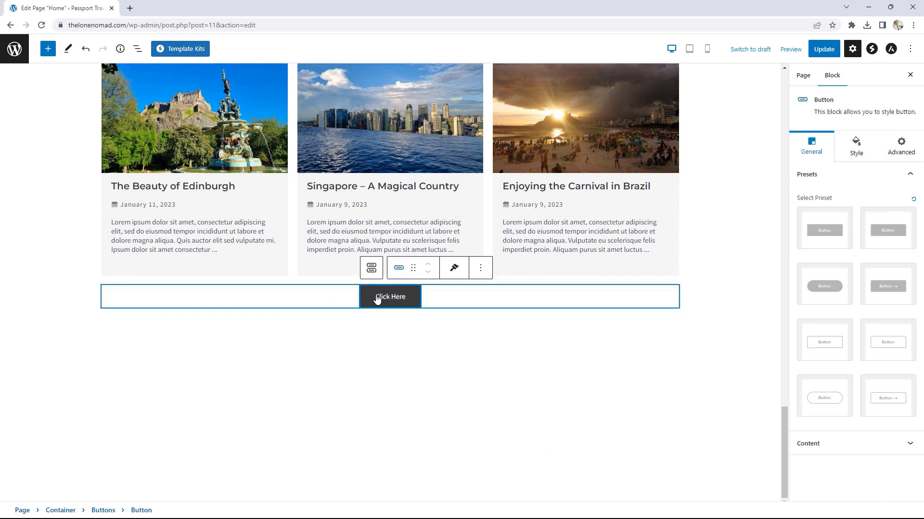
Step: Relabel the button 'VISIT THE BLOG', link it to /blog, and update the Home page
{"action": "left_click_drag", "start_coordinate": [404, 301], "coordinate": [372, 301]}
{"action": "type", "text": "VISIT"}
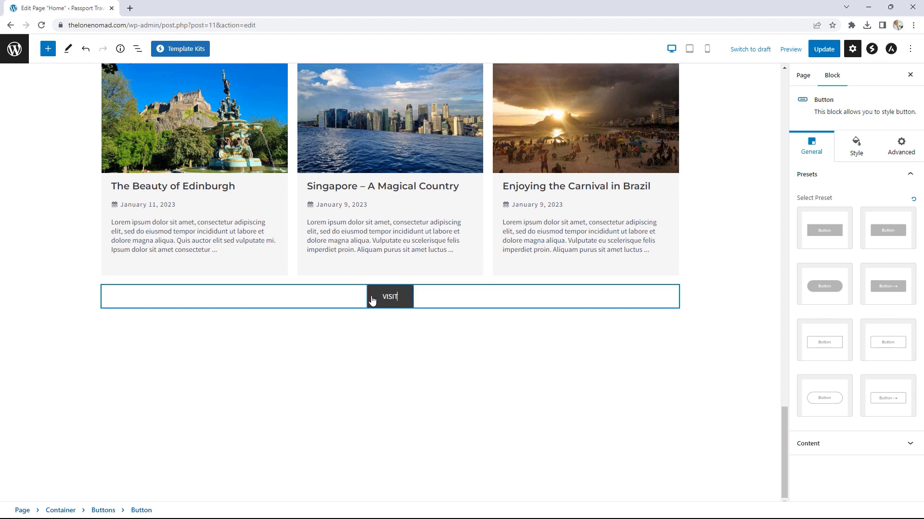
{"action": "type", "text": " THE BL"}
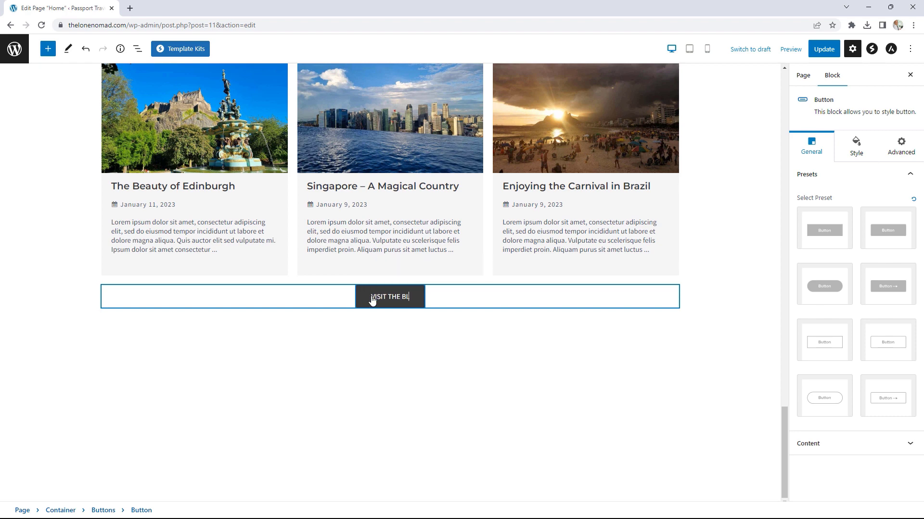
{"action": "type", "text": "OG"}
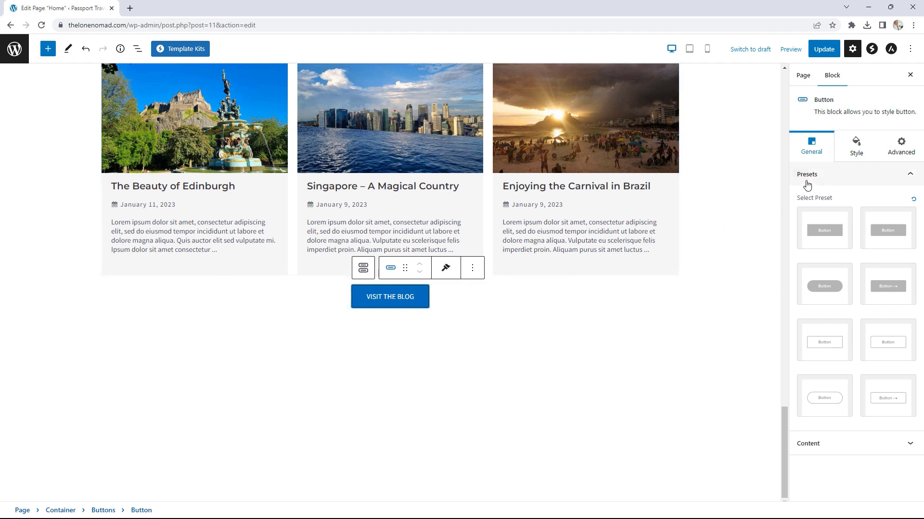
{"action": "left_click", "coordinate": [836, 442]}
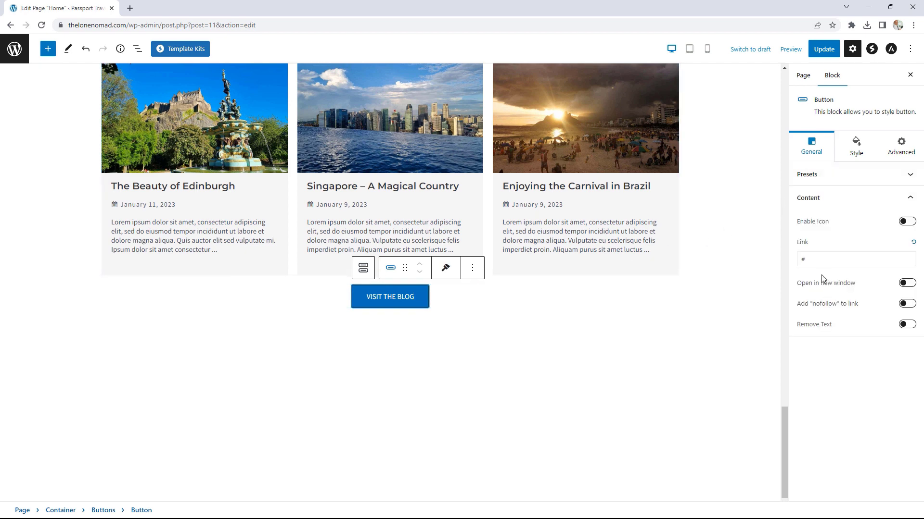
{"action": "double_click", "coordinate": [801, 259]}
{"action": "key", "text": "BackSpace"}
{"action": "type", "text": "/blog"}
{"action": "left_click", "coordinate": [824, 52]}
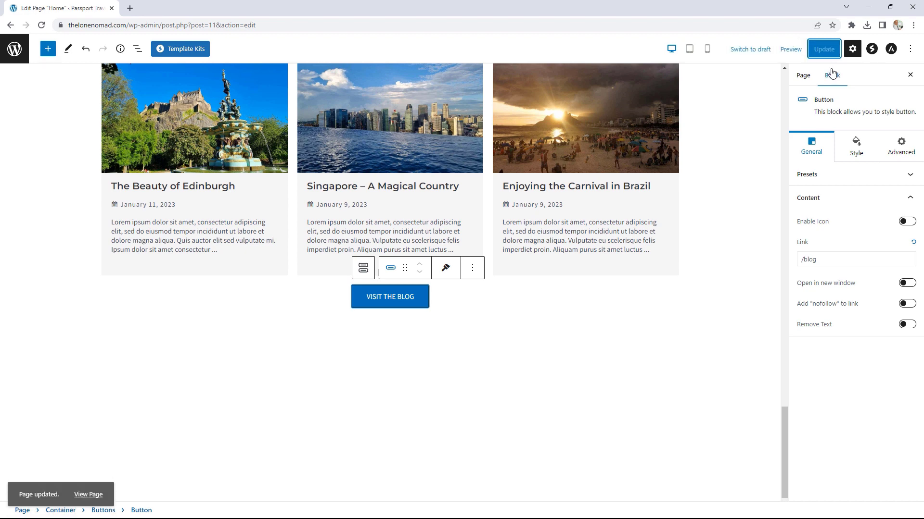
{"action": "left_click", "coordinate": [90, 487]}
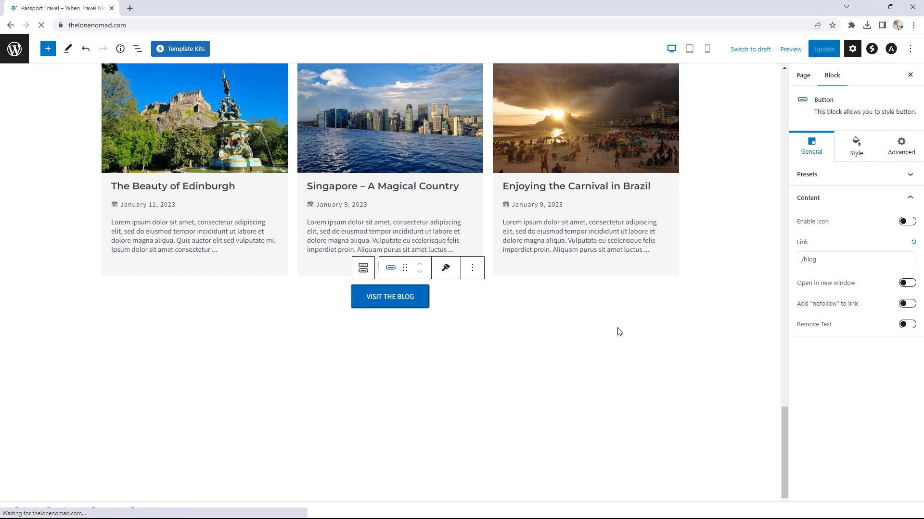
{"action": "scroll", "coordinate": [721, 284], "scroll_direction": "down", "scroll_amount": 20}
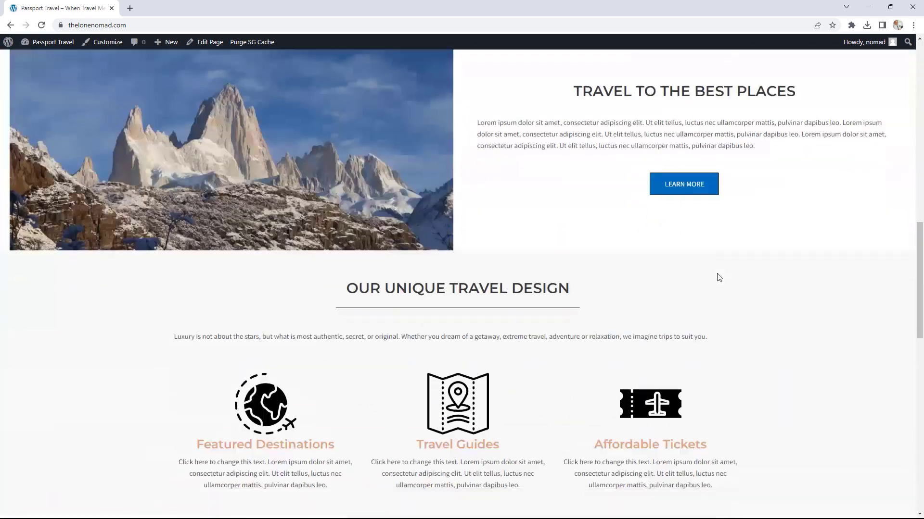
{"action": "scroll", "coordinate": [716, 273], "scroll_direction": "down", "scroll_amount": 8}
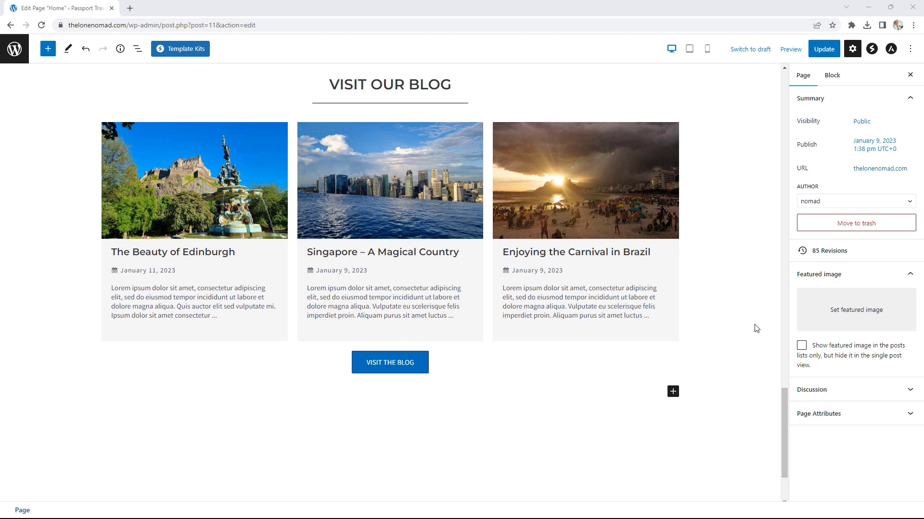
Step: Insert a two-column Container below the blog button
{"action": "left_click", "coordinate": [673, 392]}
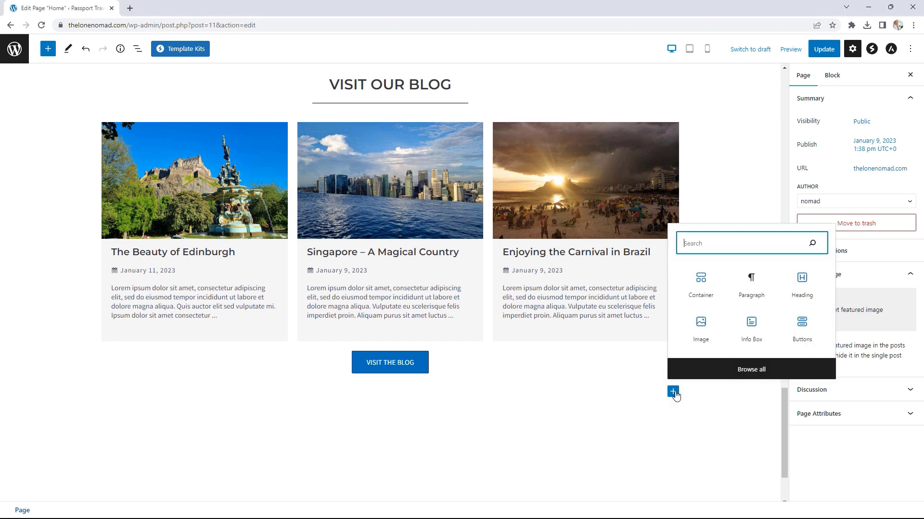
{"action": "left_click", "coordinate": [703, 291]}
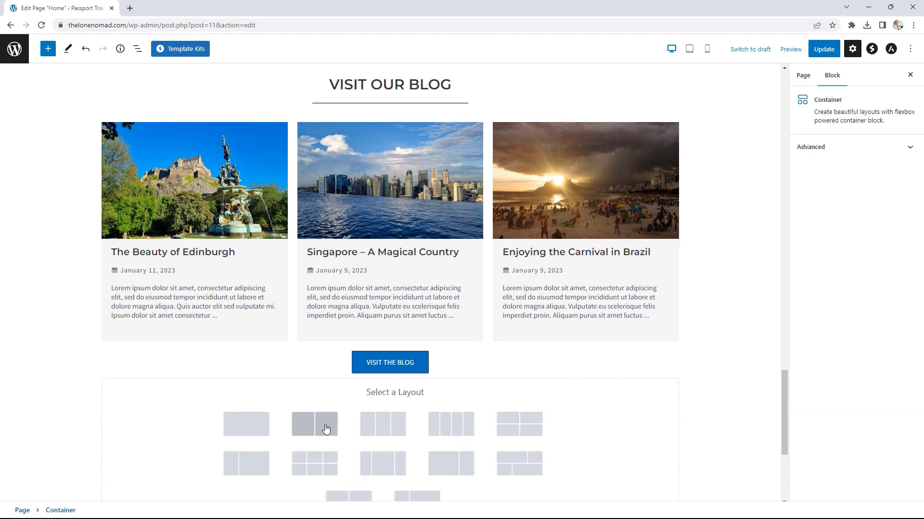
{"action": "left_click", "coordinate": [326, 429]}
{"action": "scroll", "coordinate": [686, 367], "scroll_direction": "down", "scroll_amount": 2}
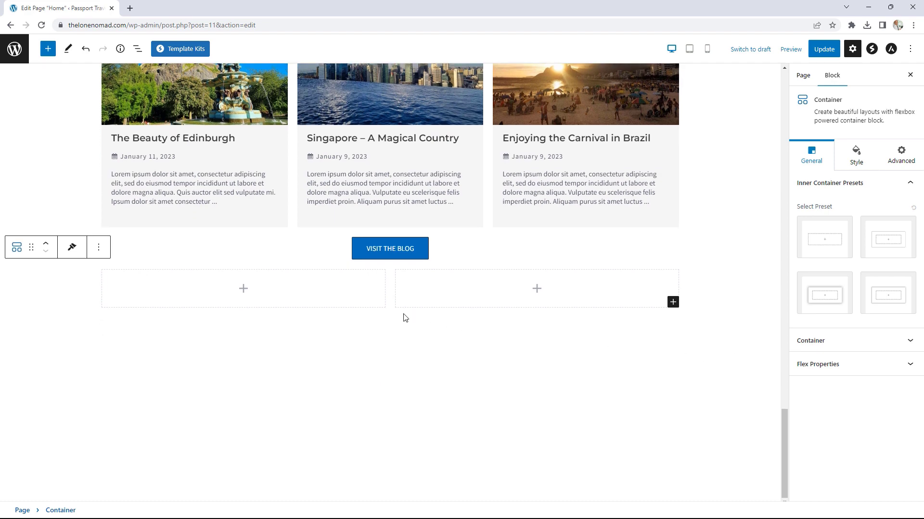
Step: Add a 'Sign up for our Newsletter' heading in the left column
{"action": "left_click", "coordinate": [244, 290]}
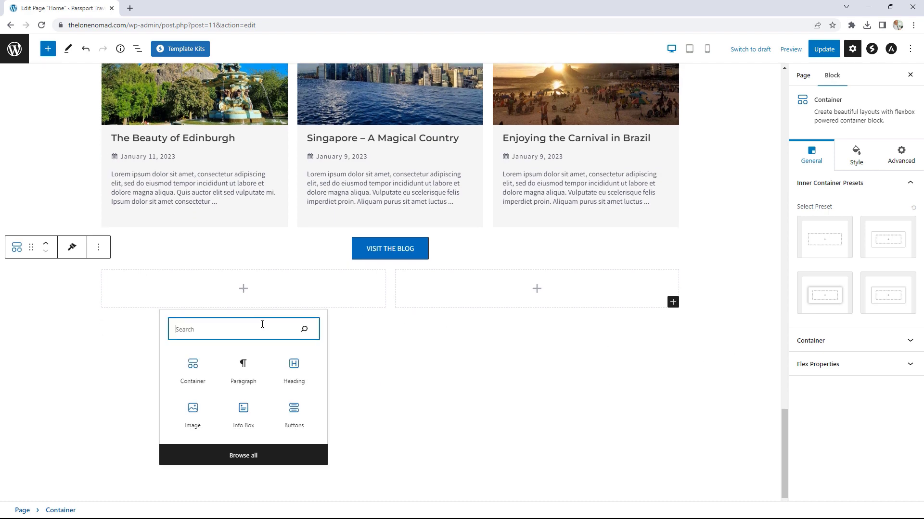
{"action": "left_click", "coordinate": [297, 374]}
{"action": "left_click_drag", "start_coordinate": [284, 282], "coordinate": [112, 280]}
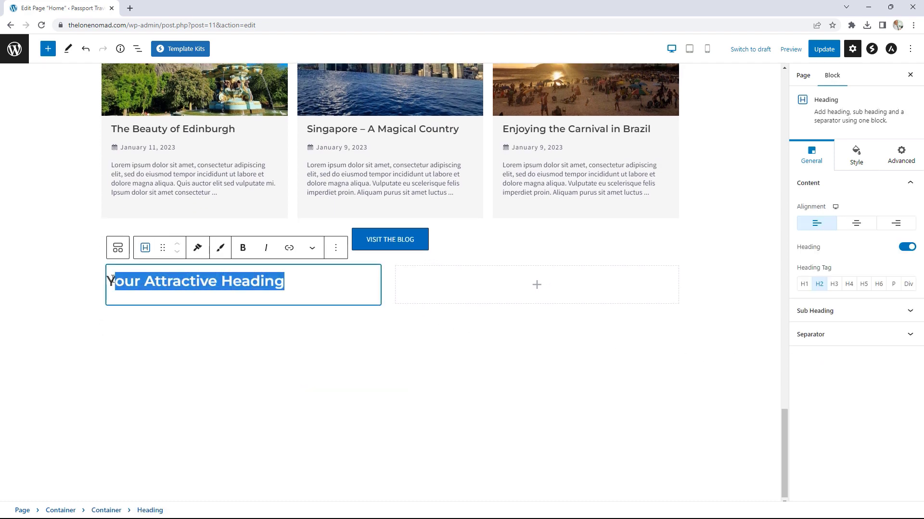
{"action": "key", "text": "BackSpace"}
{"action": "key", "text": "BackSpace"}
{"action": "type", "text": "Si"}
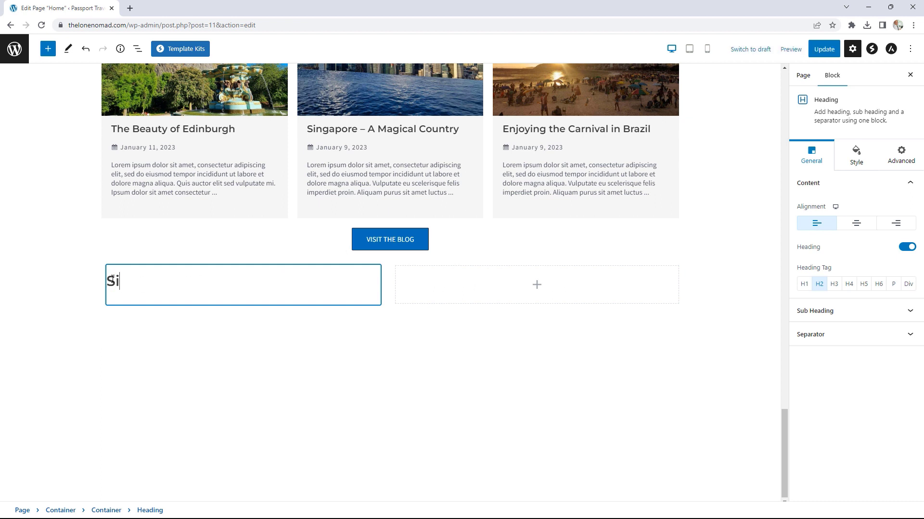
{"action": "type", "text": "gn up for u"}
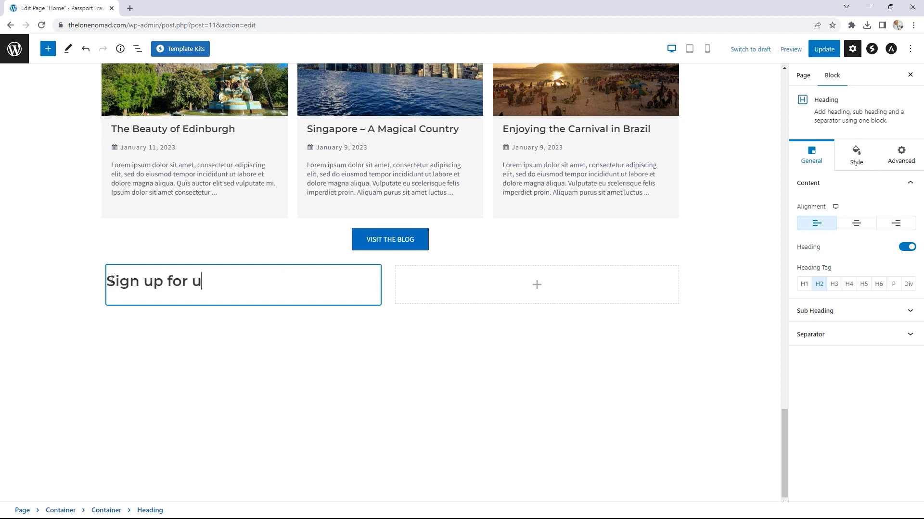
{"action": "key", "text": "BackSpace"}
{"action": "type", "text": "or"}
{"action": "key", "text": "BackSpace"}
{"action": "type", "text": "ur Newsle"}
{"action": "key", "text": "BackSpace"}
{"action": "key", "text": "BackSpace"}
{"action": "type", "text": "letter"}
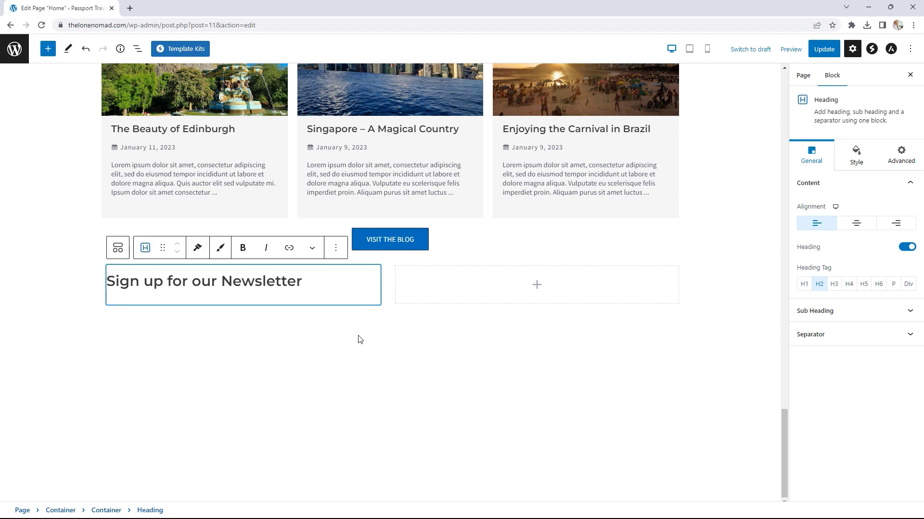
{"action": "left_click", "coordinate": [370, 307]}
{"action": "left_click", "coordinate": [377, 305]}
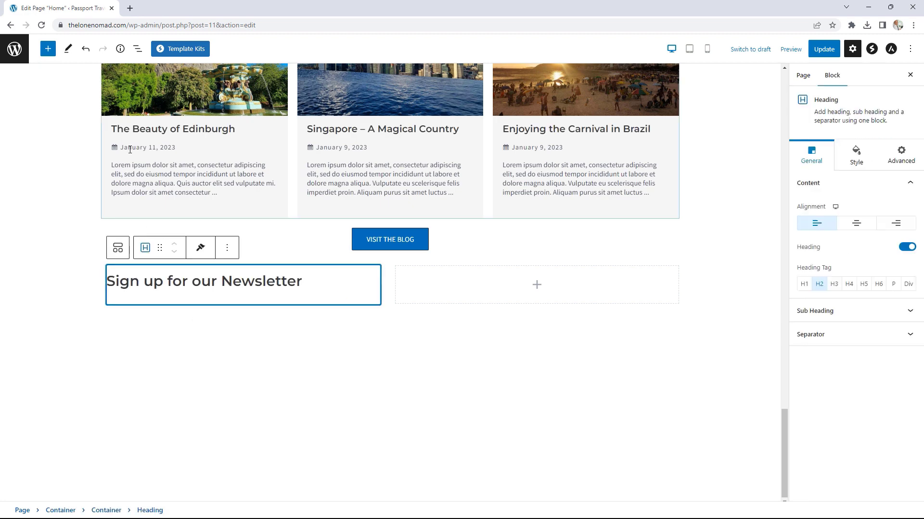
Step: Add a pasted lorem ipsum paragraph below the newsletter heading in the left column
{"action": "left_click", "coordinate": [137, 49]}
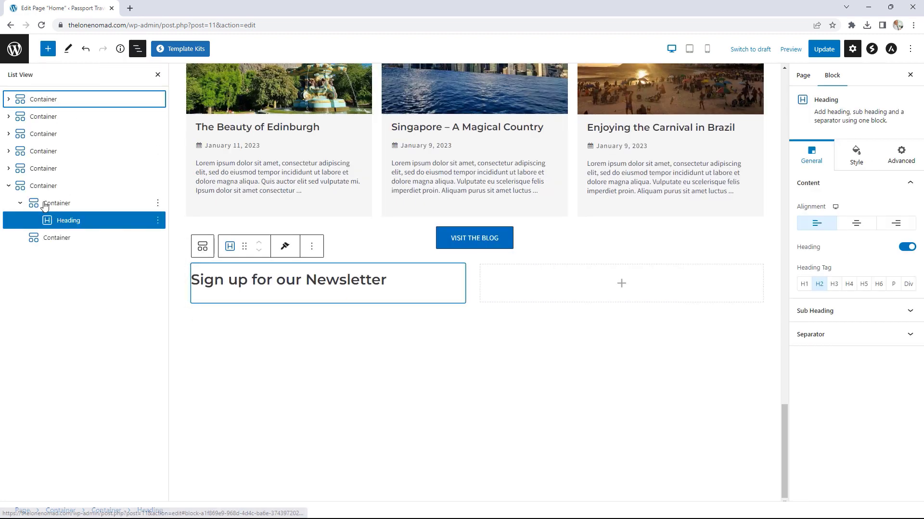
{"action": "left_click", "coordinate": [61, 208]}
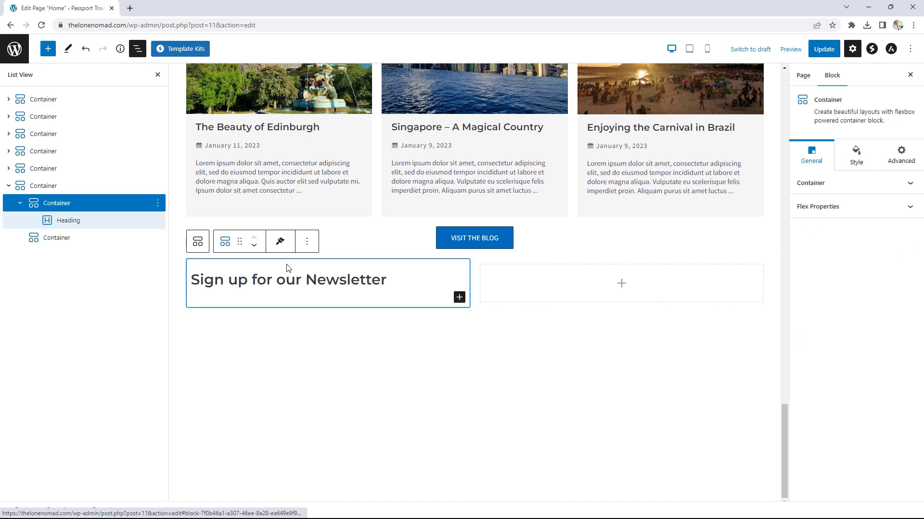
{"action": "left_click", "coordinate": [460, 298]}
{"action": "left_click", "coordinate": [535, 369]}
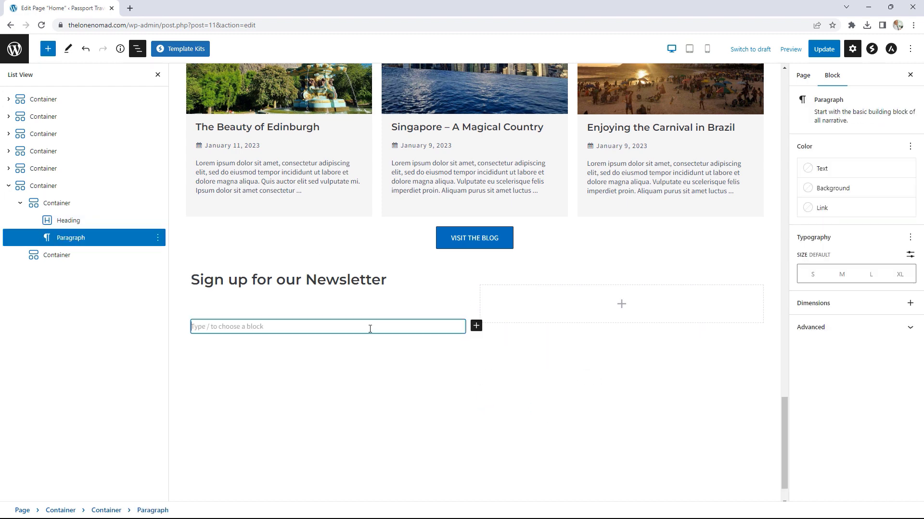
{"action": "type", "text": "Lorem ipsum dolor sit amet, consectetur adipiscing elit, sed do eiusmod tempor incididunt ut labore et dolore magna aliqua. Ut enim ad minim veniam, quis nostrud exercitation ullamco laboris nisi ut aliquip ex ea commodo consequat. Duis aute irure dolor in reprehenderit in voluptate velit esse cillum dolore eu fugiat nulla pariatur. Excepteur sint occaecat cupidatat non proident, sunt in culpa qui officia deserunt mollit anim id est laborum."}
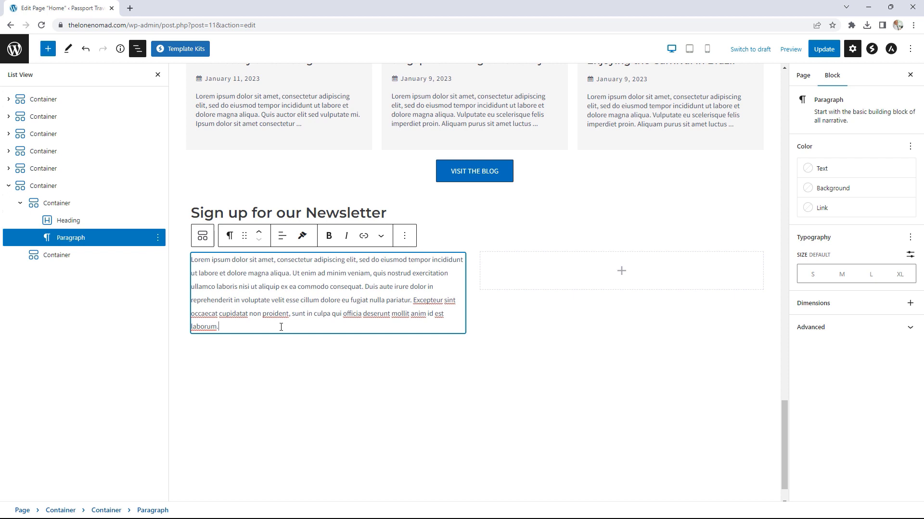
Step: Insert a Spectra Form block in the right column using the Newsletter form variation
{"action": "left_click", "coordinate": [441, 233]}
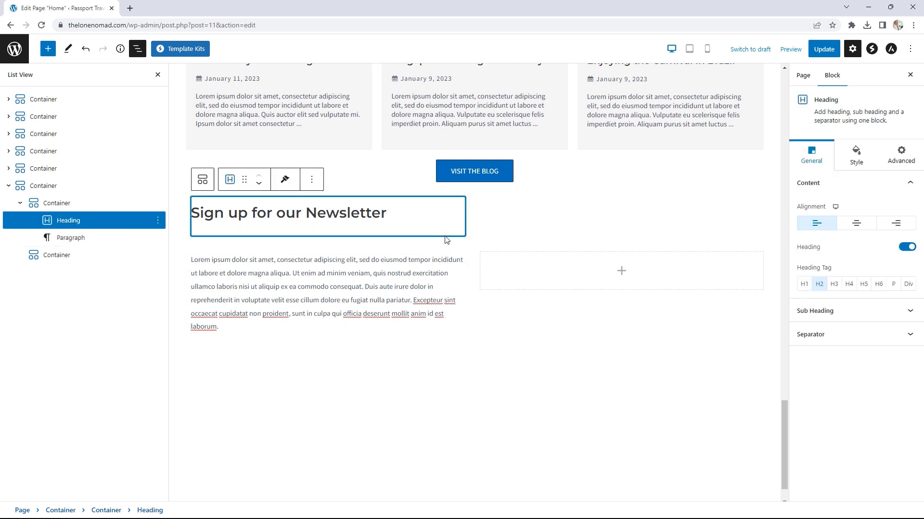
{"action": "left_click", "coordinate": [330, 325]}
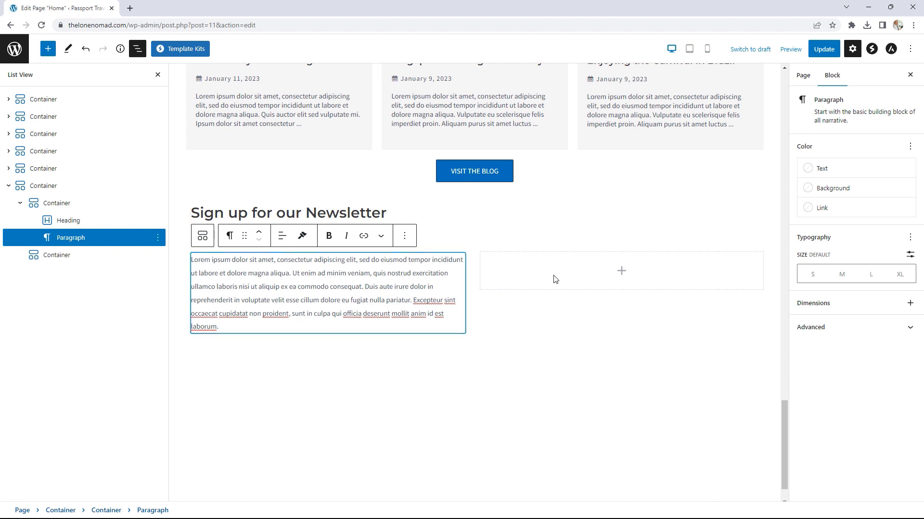
{"action": "left_click", "coordinate": [621, 272]}
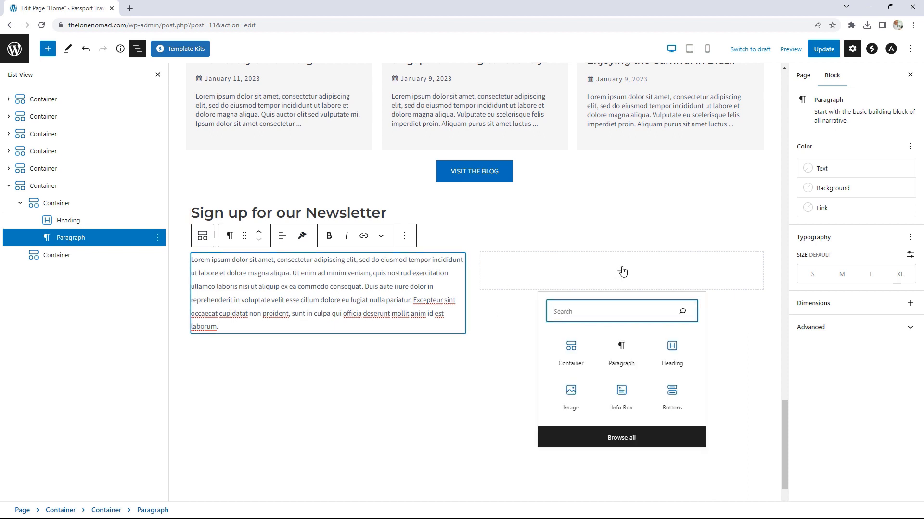
{"action": "left_click", "coordinate": [620, 437]}
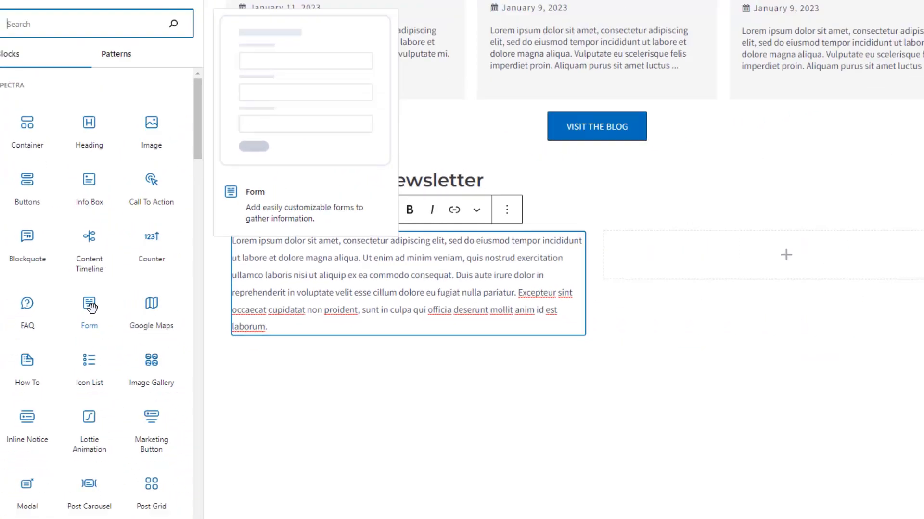
{"action": "left_click", "coordinate": [80, 302]}
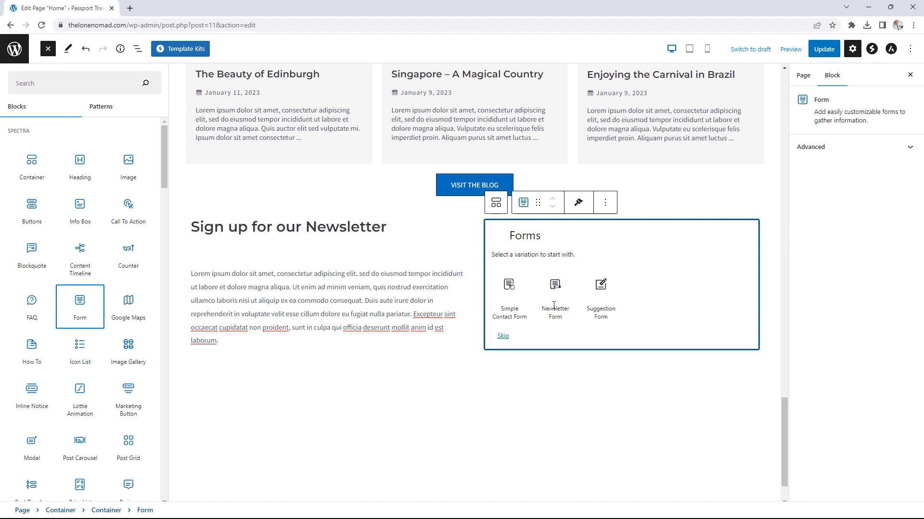
{"action": "left_click", "coordinate": [553, 297]}
{"action": "scroll", "coordinate": [554, 297], "scroll_direction": "up", "scroll_amount": 1}
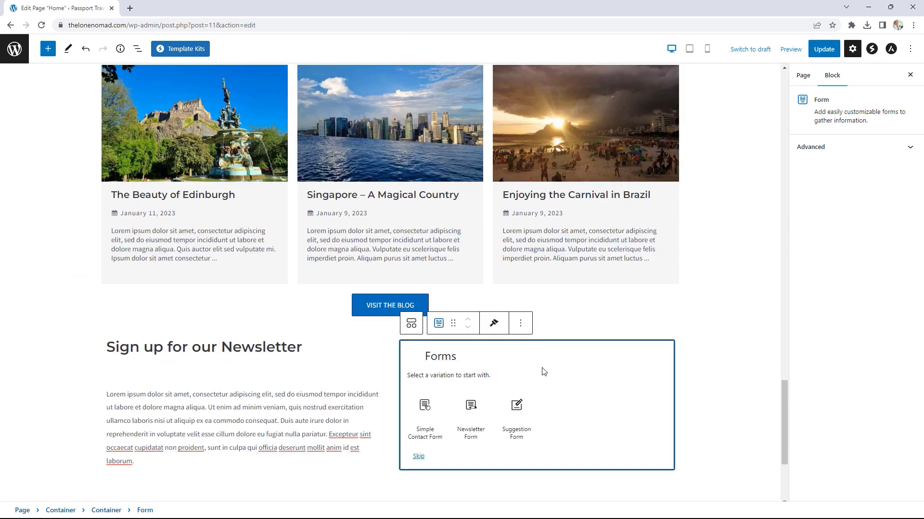
{"action": "scroll", "coordinate": [726, 379], "scroll_direction": "down", "scroll_amount": 2}
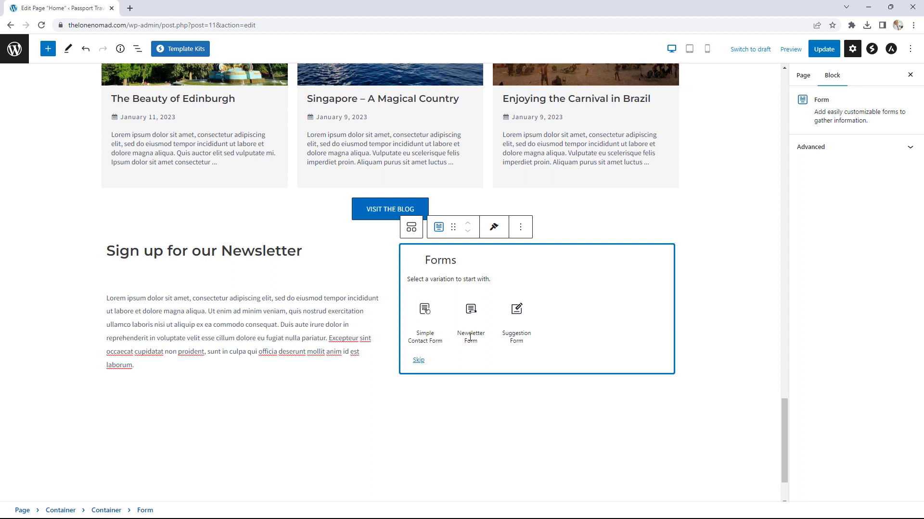
{"action": "left_click", "coordinate": [471, 308]}
Step: Apply a form style preset and set the fields to Underlined style
{"action": "left_click", "coordinate": [472, 306]}
{"action": "left_click", "coordinate": [529, 351]}
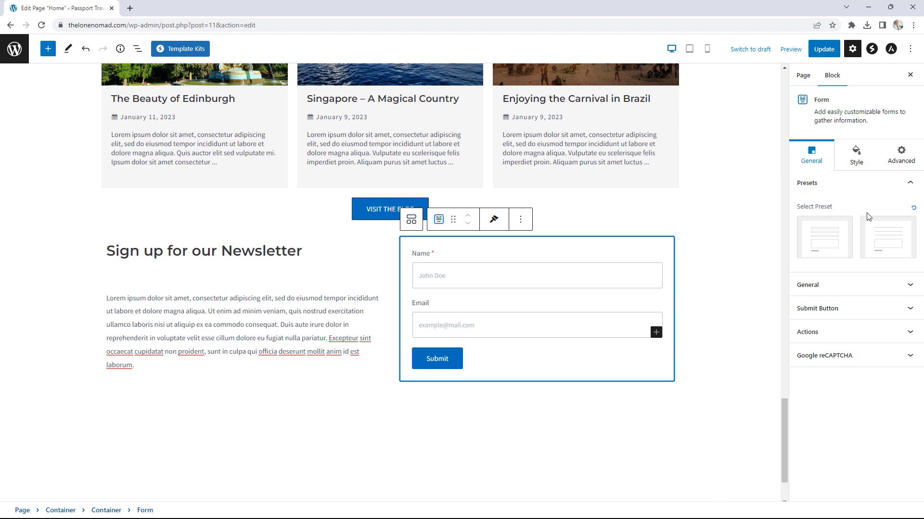
{"action": "left_click", "coordinate": [826, 245]}
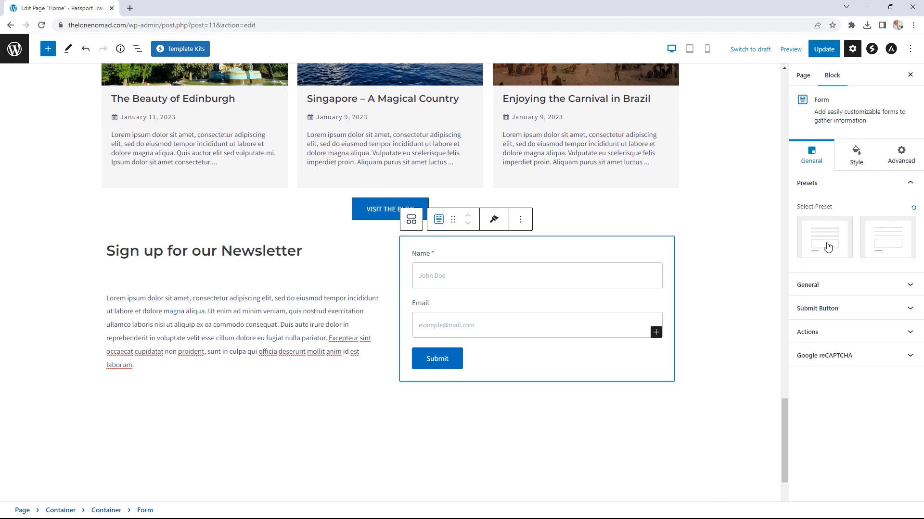
{"action": "left_click", "coordinate": [878, 239]}
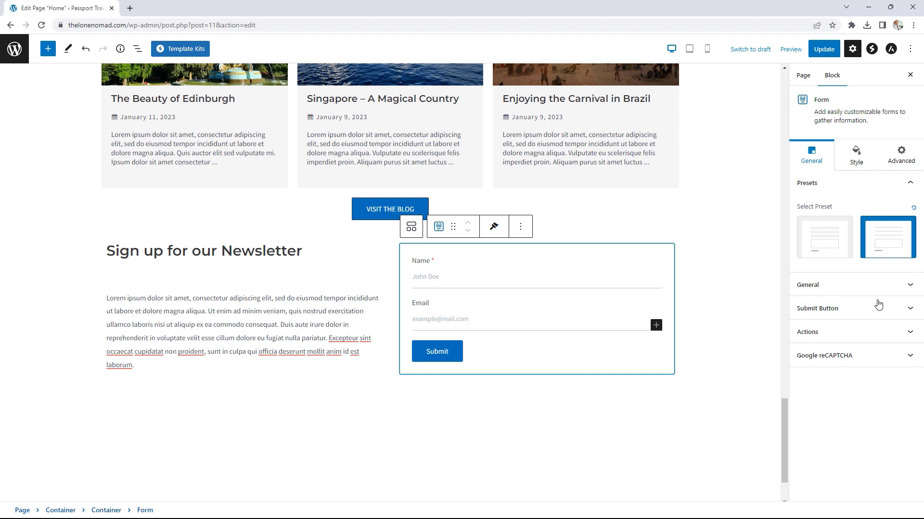
{"action": "left_click", "coordinate": [861, 287]}
{"action": "scroll", "coordinate": [858, 290], "scroll_direction": "down", "scroll_amount": 2}
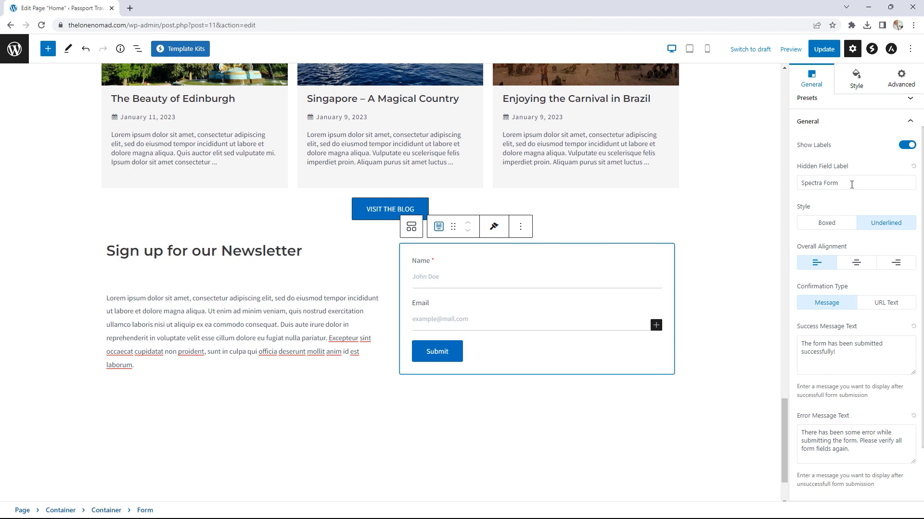
{"action": "left_click", "coordinate": [833, 226]}
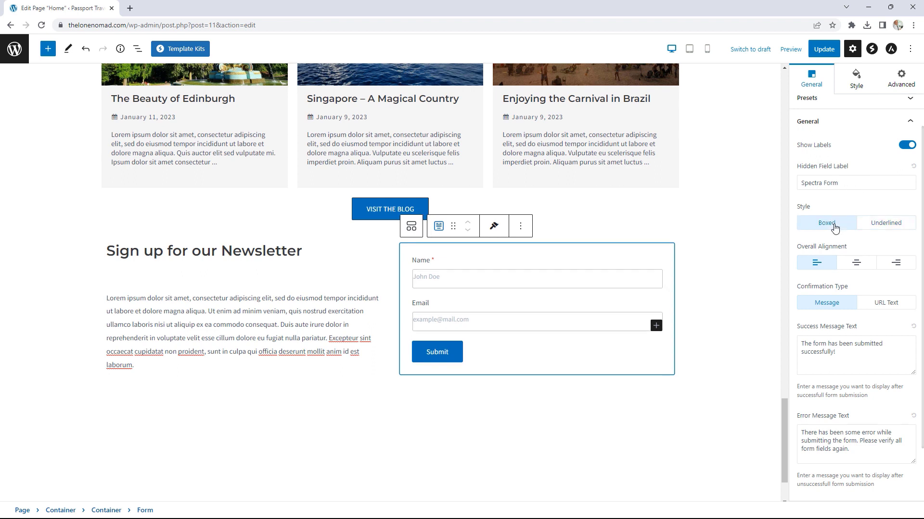
{"action": "left_click", "coordinate": [880, 225]}
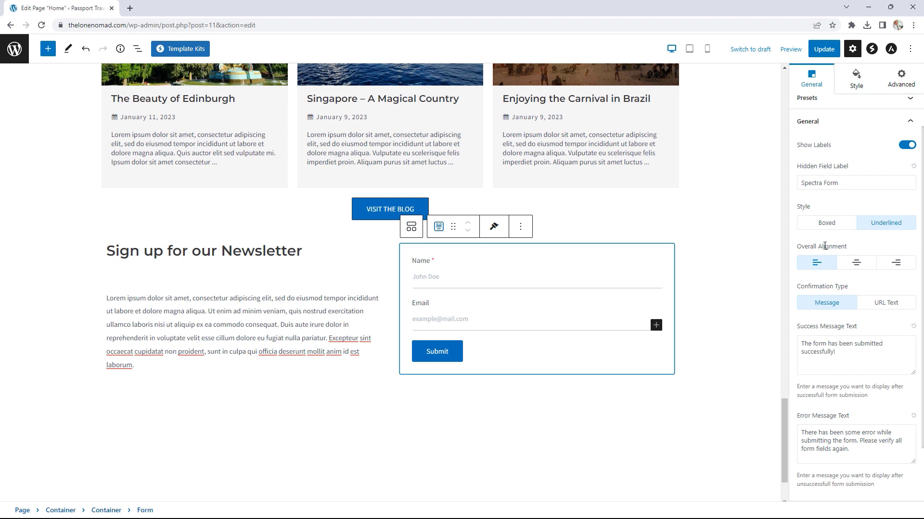
Step: Give the Submit button the pill-shaped rounded preset
{"action": "scroll", "coordinate": [855, 279], "scroll_direction": "down", "scroll_amount": 2}
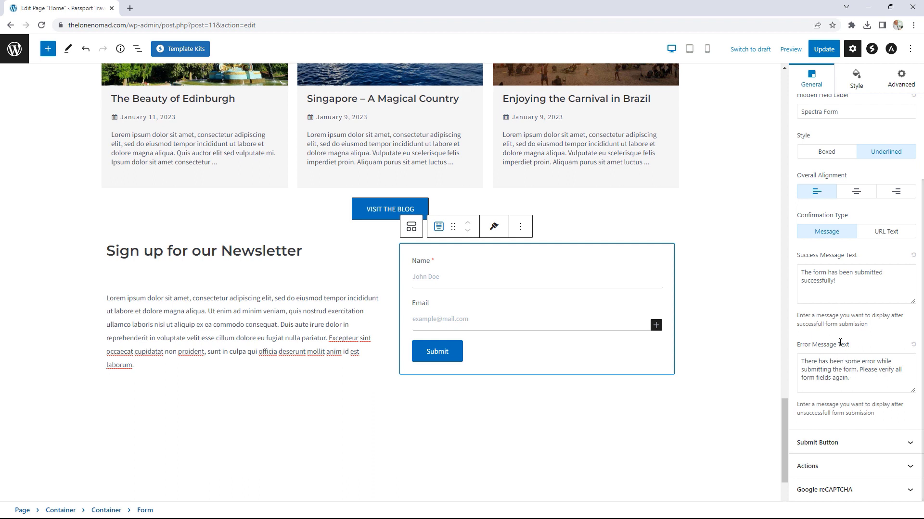
{"action": "scroll", "coordinate": [854, 232], "scroll_direction": "up", "scroll_amount": 1}
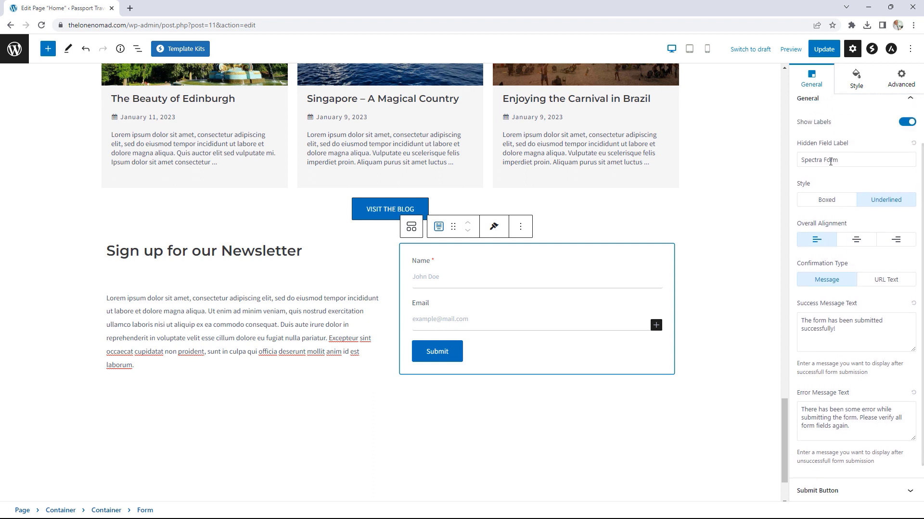
{"action": "scroll", "coordinate": [845, 187], "scroll_direction": "up", "scroll_amount": 1}
{"action": "scroll", "coordinate": [830, 298], "scroll_direction": "down", "scroll_amount": 2}
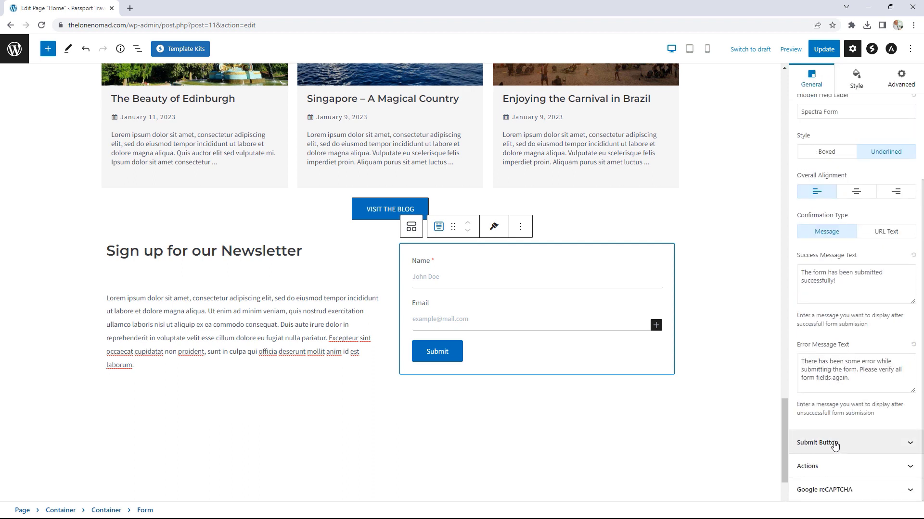
{"action": "left_click", "coordinate": [834, 443]}
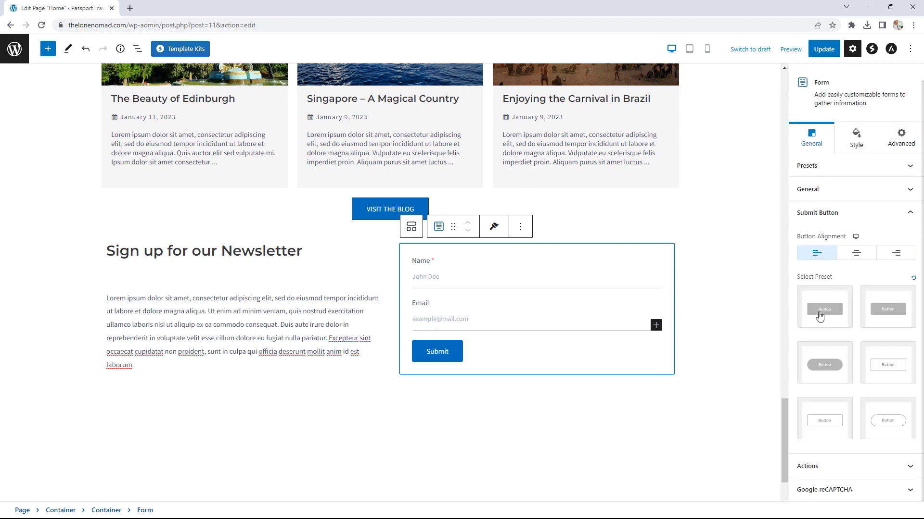
{"action": "left_click", "coordinate": [847, 365]}
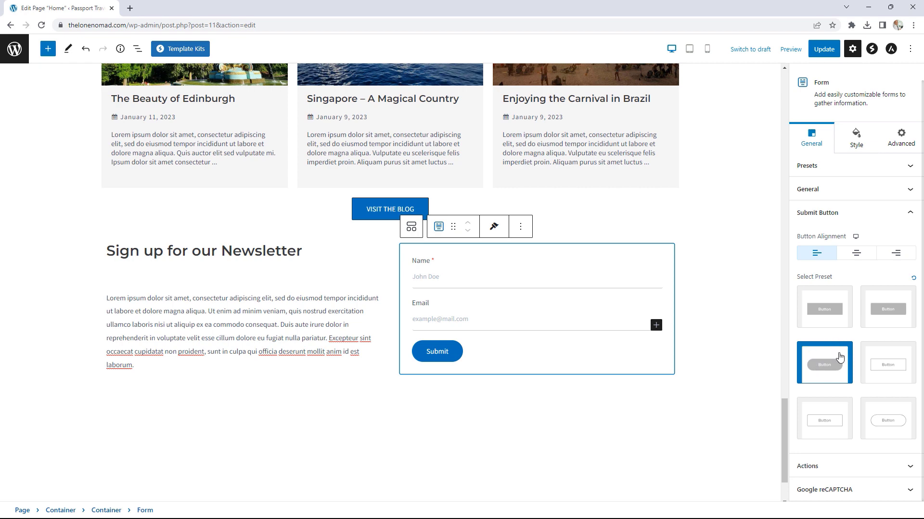
{"action": "left_click", "coordinate": [869, 190]}
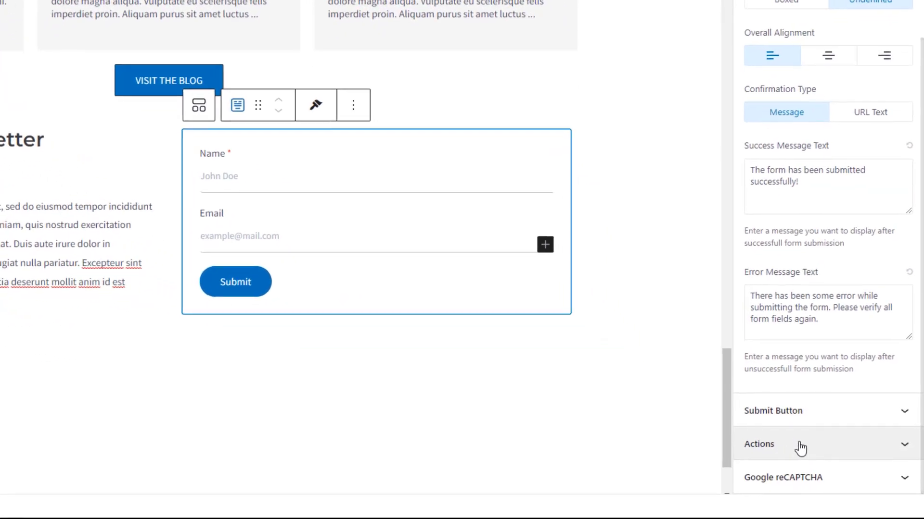
Step: Enter the site owner's e-mail as the To Email Address and review the reCAPTCHA options
{"action": "left_click", "coordinate": [793, 443]}
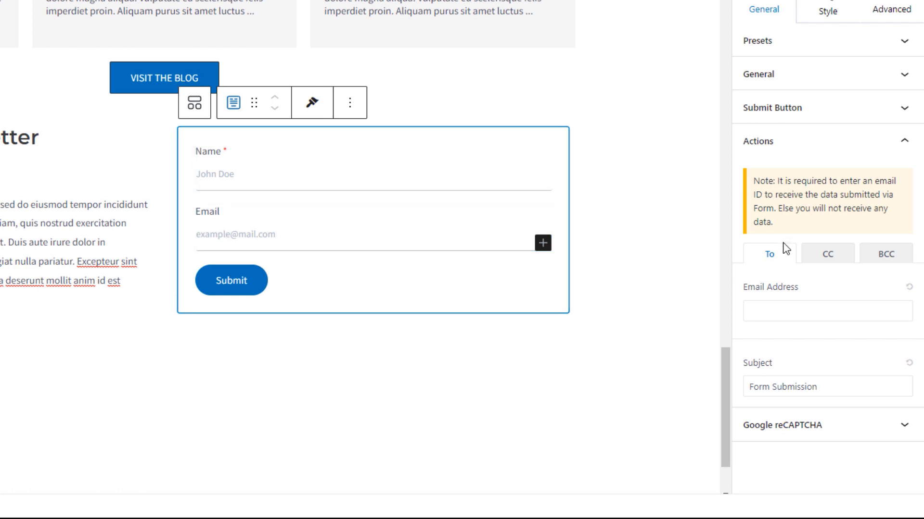
{"action": "left_click", "coordinate": [769, 312]}
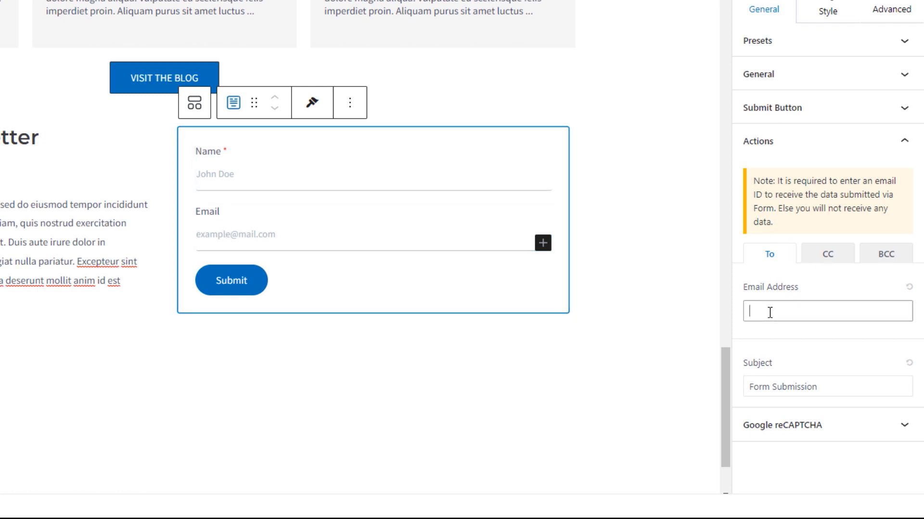
{"action": "left_click", "coordinate": [841, 333]}
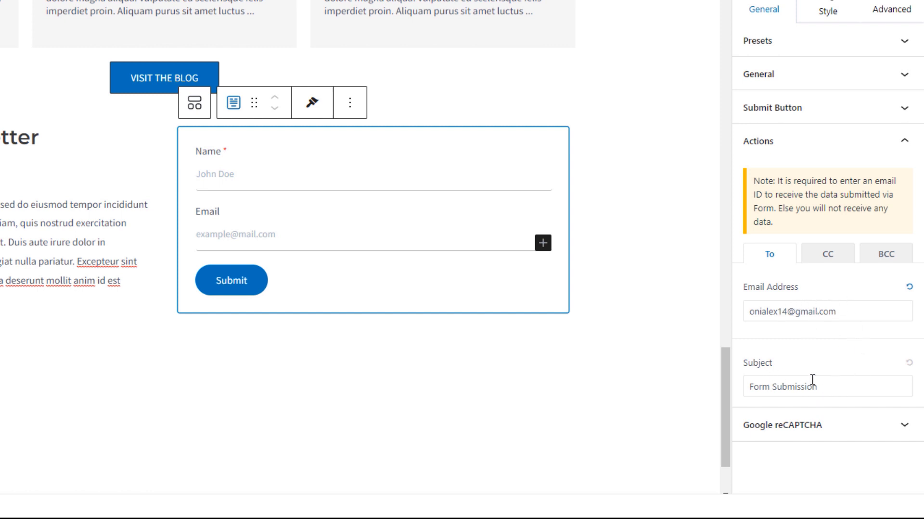
{"action": "left_click", "coordinate": [810, 425]}
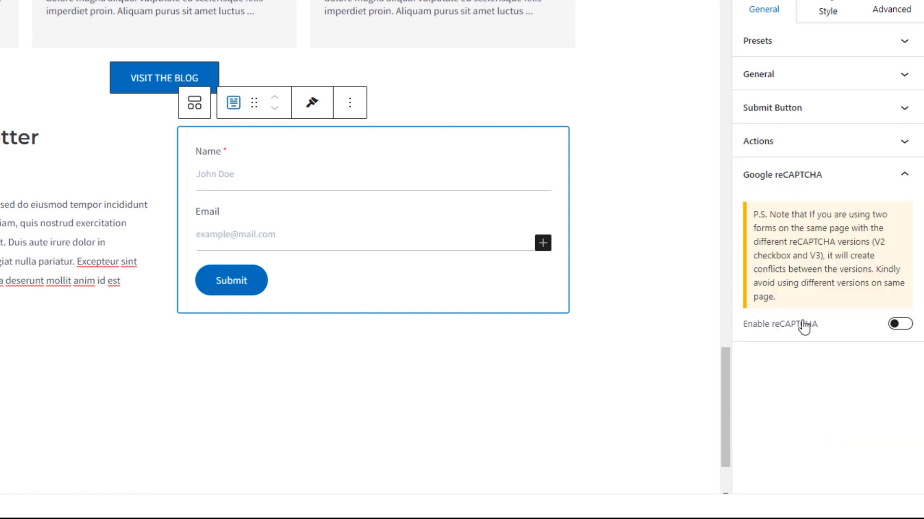
{"action": "left_click", "coordinate": [835, 184]}
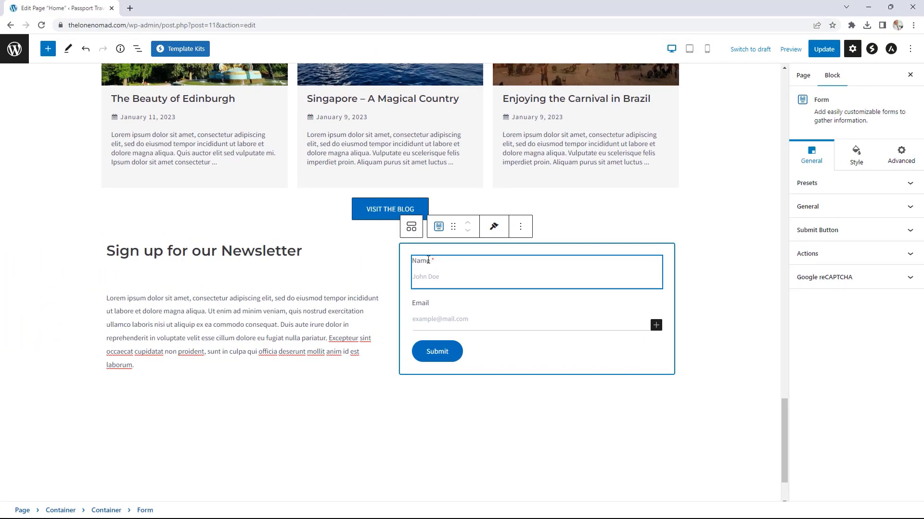
Step: Switch on Required for the form's Email field
{"action": "left_click", "coordinate": [436, 261]}
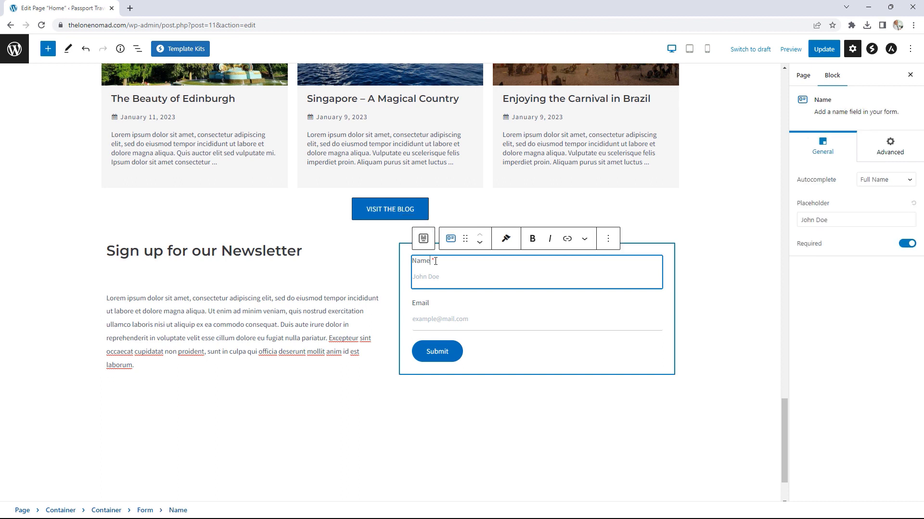
{"action": "left_click", "coordinate": [428, 313]}
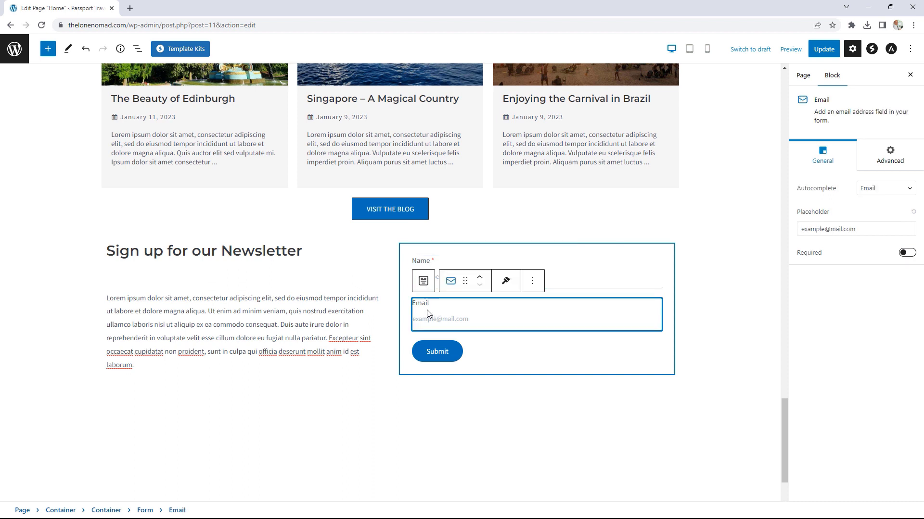
{"action": "left_click", "coordinate": [905, 253]}
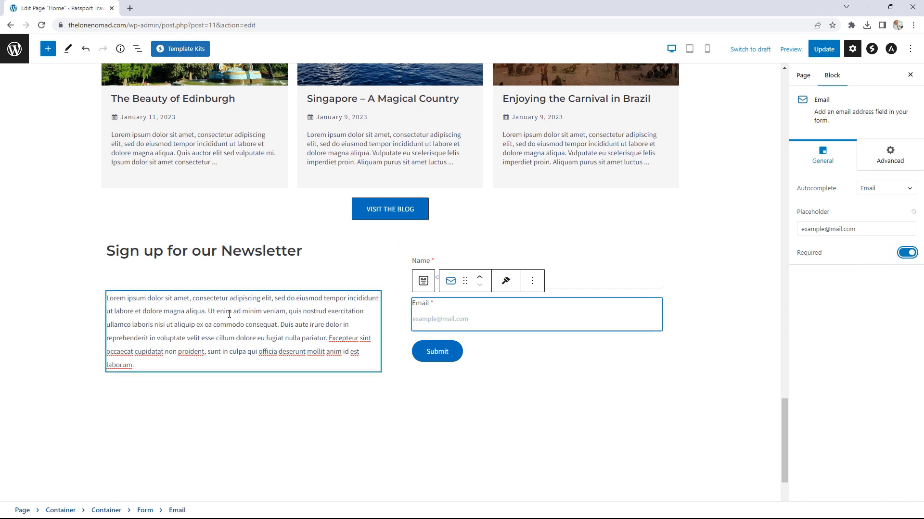
{"action": "left_click", "coordinate": [233, 251]}
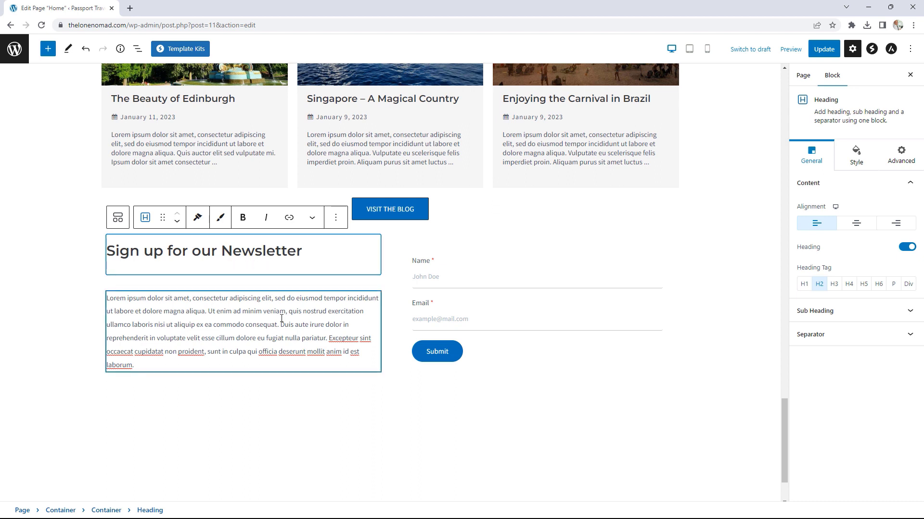
Step: Set the heading's bottom spacing to 0 and its separator style to Solid
{"action": "left_click", "coordinate": [856, 156]}
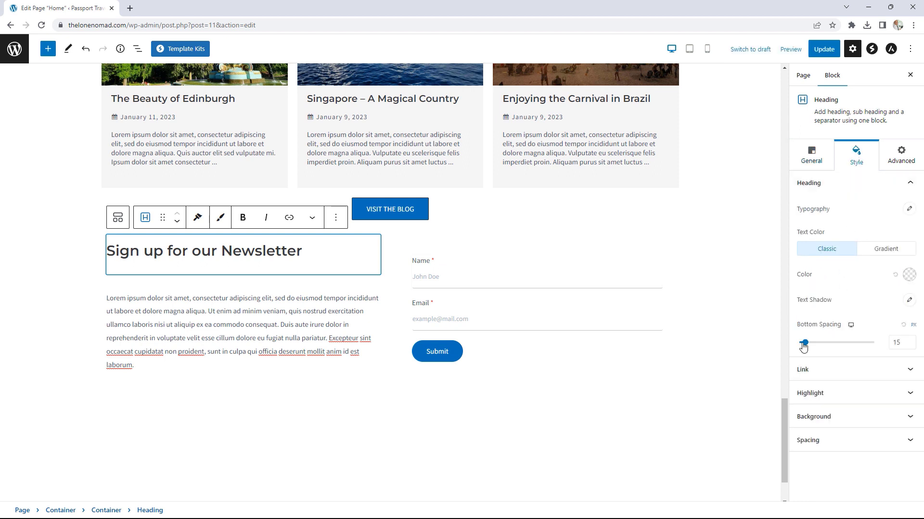
{"action": "left_click_drag", "start_coordinate": [804, 343], "coordinate": [800, 345]}
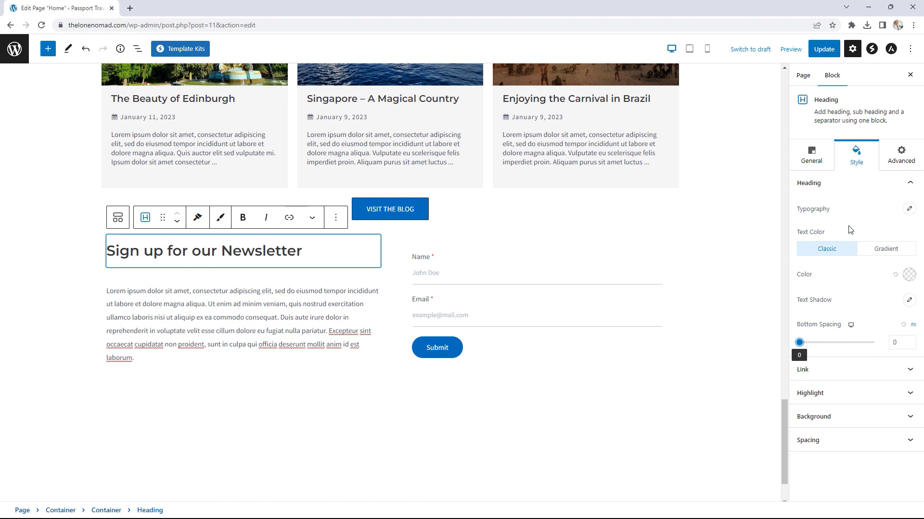
{"action": "left_click", "coordinate": [812, 157]}
{"action": "left_click", "coordinate": [827, 333]}
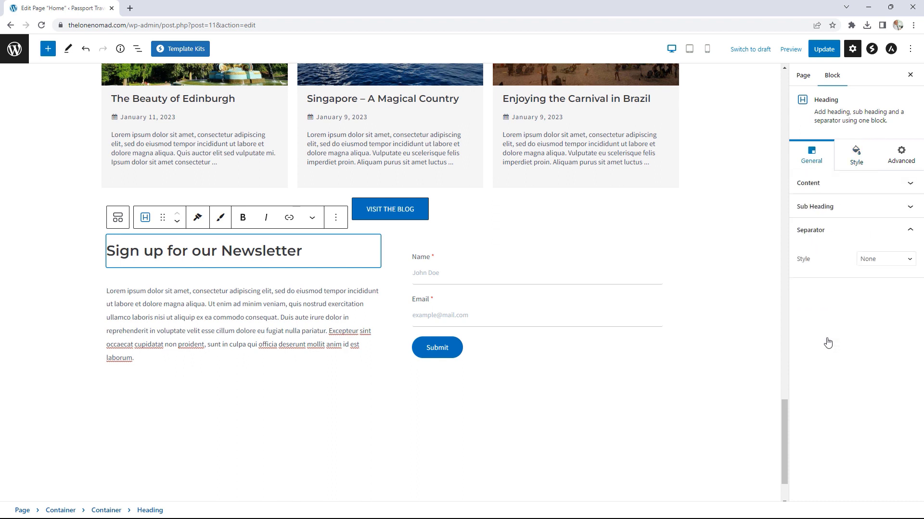
{"action": "left_click", "coordinate": [872, 262]}
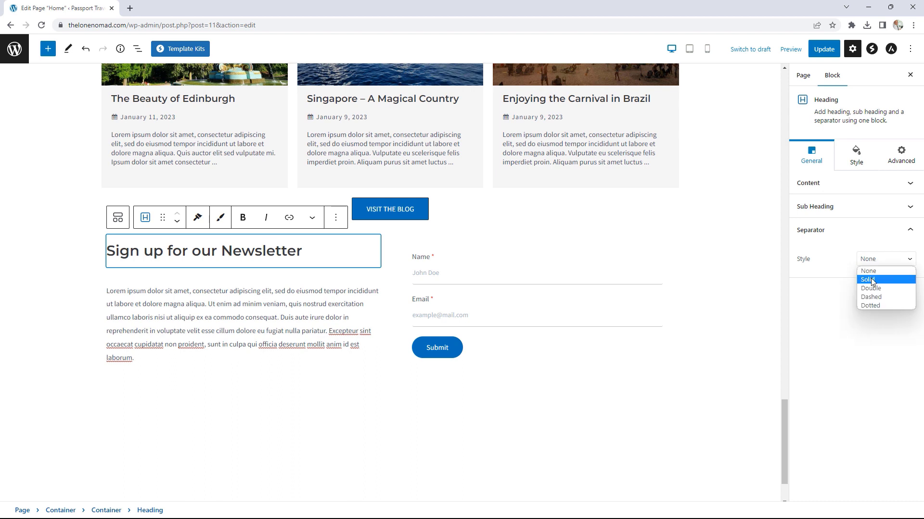
{"action": "left_click", "coordinate": [873, 280]}
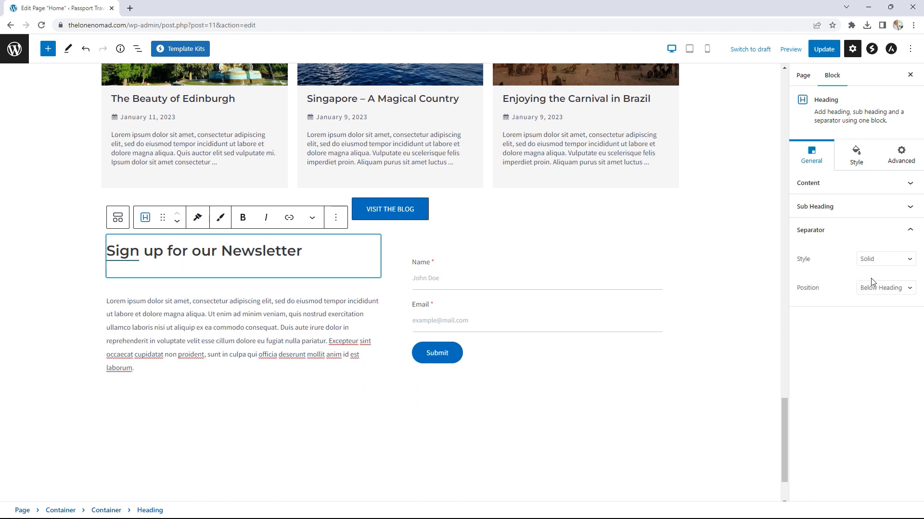
Step: Style the separator with width 73, thickness 1, bottom spacing 5 and black colour
{"action": "left_click", "coordinate": [856, 156]}
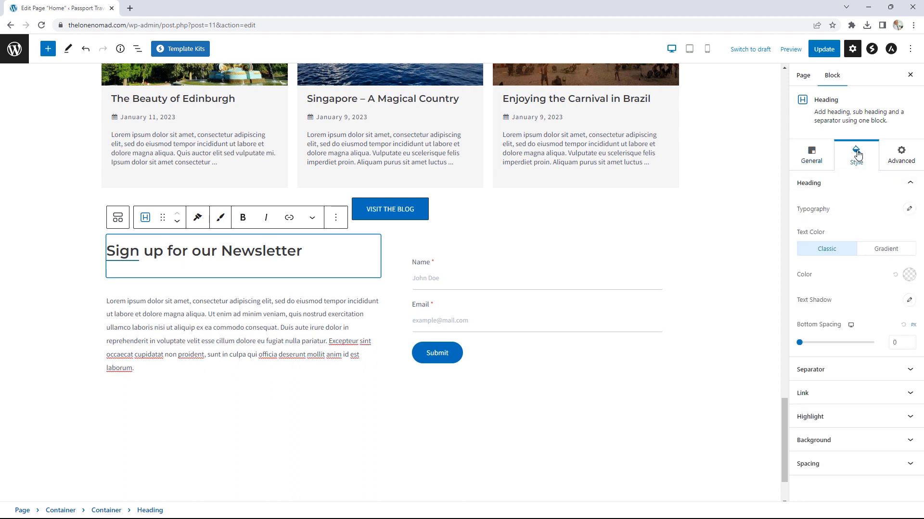
{"action": "left_click", "coordinate": [837, 190]}
{"action": "left_click", "coordinate": [834, 209]}
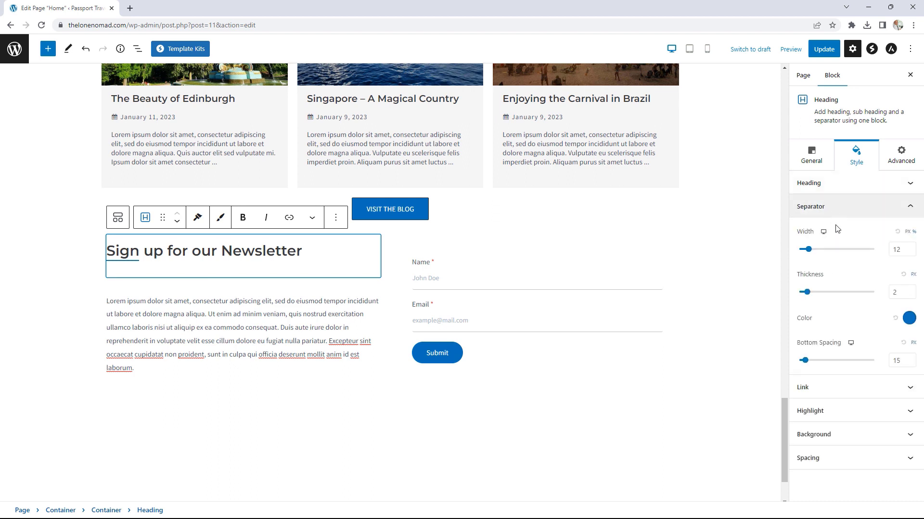
{"action": "left_click_drag", "start_coordinate": [808, 254], "coordinate": [855, 254]}
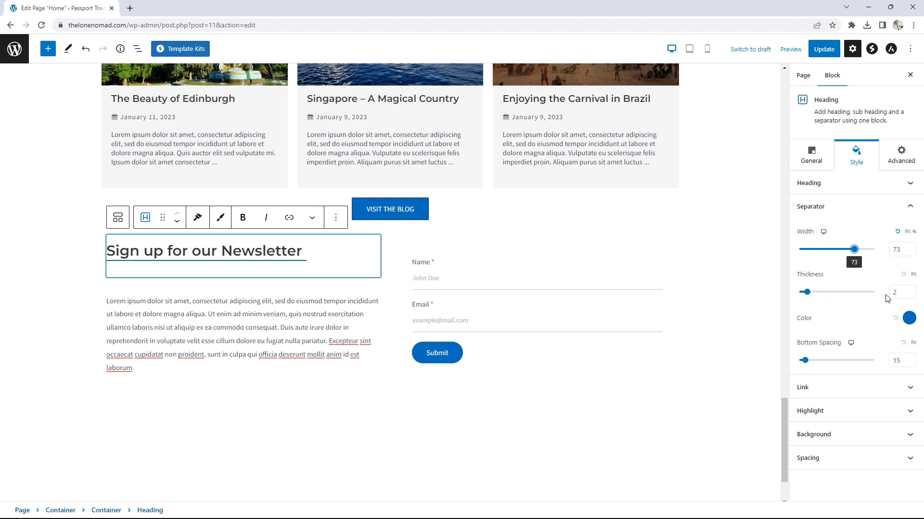
{"action": "left_click", "coordinate": [911, 295]}
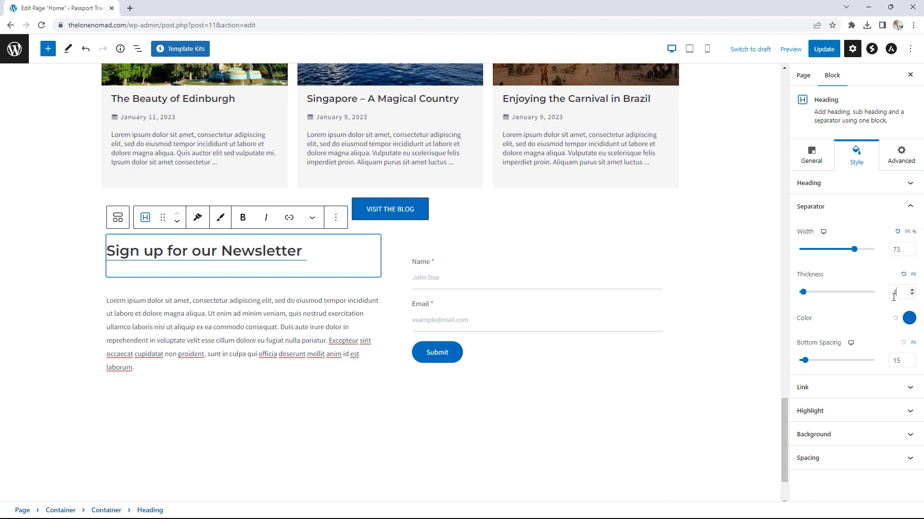
{"action": "left_click_drag", "start_coordinate": [805, 360], "coordinate": [801, 361]}
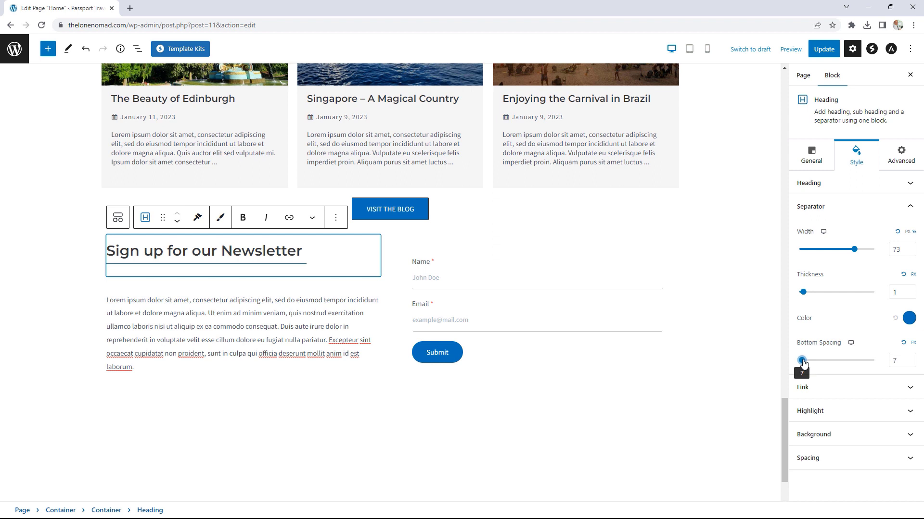
{"action": "left_click", "coordinate": [911, 364]}
{"action": "left_click", "coordinate": [911, 364]}
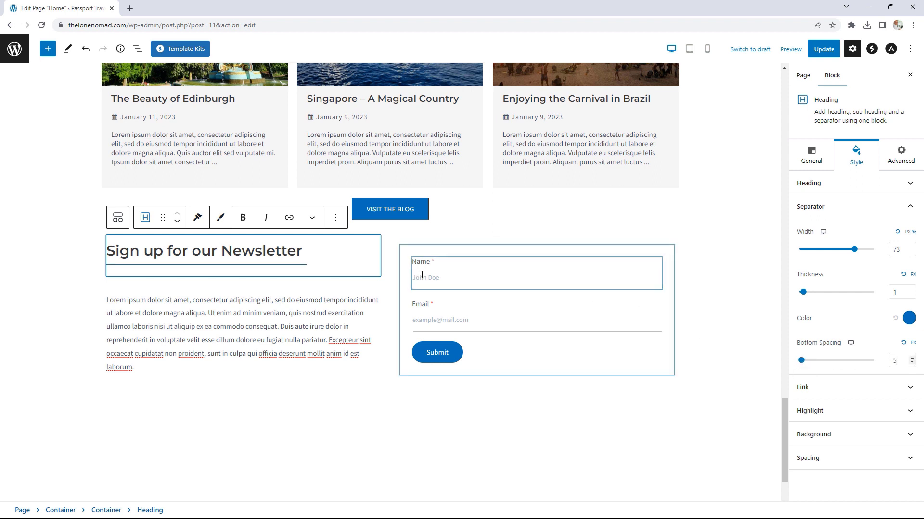
{"action": "left_click", "coordinate": [908, 318]}
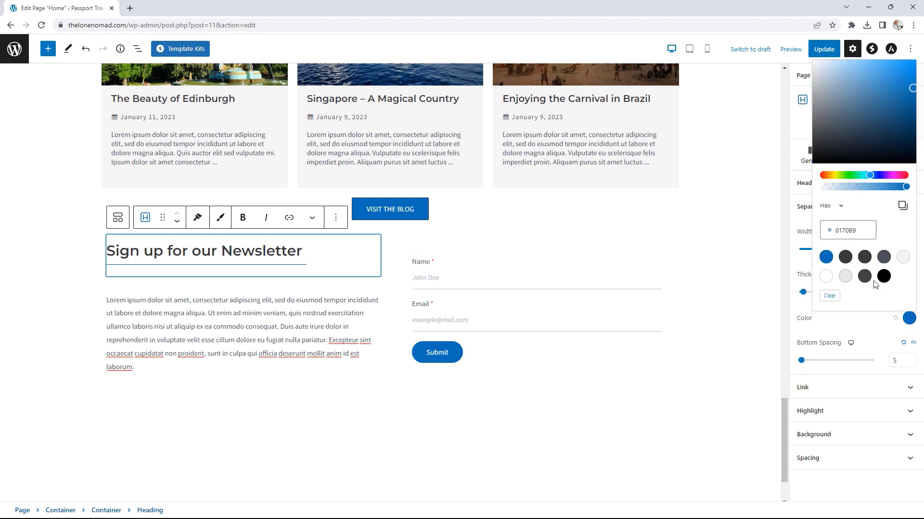
{"action": "left_click", "coordinate": [883, 277]}
{"action": "left_click", "coordinate": [777, 375]}
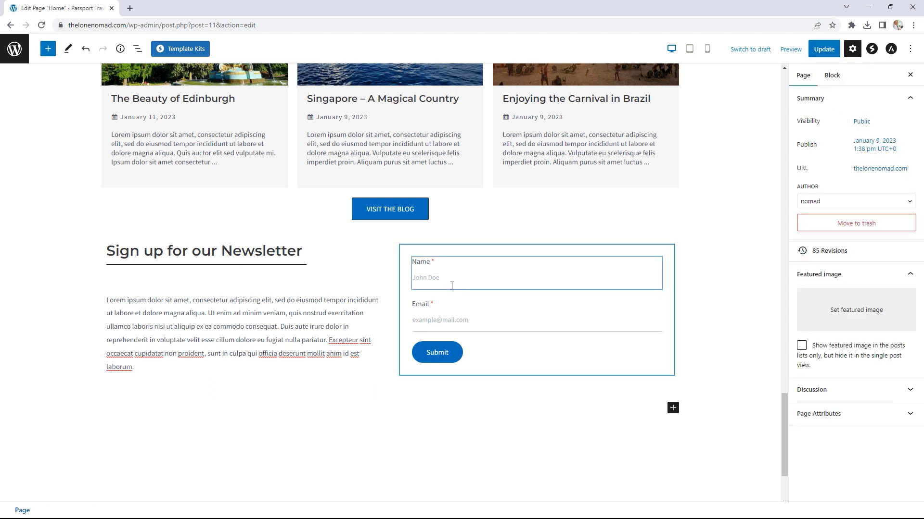
Step: Give the newsletter container 50 px top and bottom padding, update the page, and view it live
{"action": "left_click", "coordinate": [96, 256]}
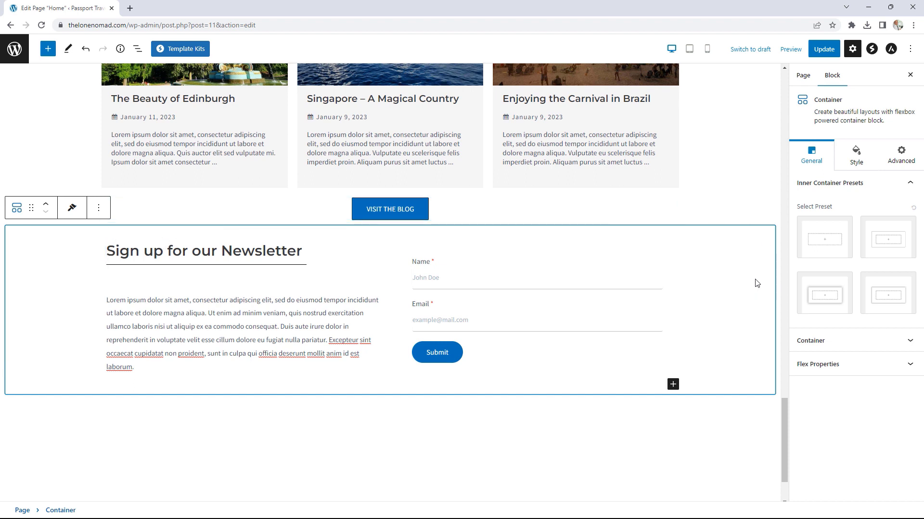
{"action": "left_click", "coordinate": [847, 342]}
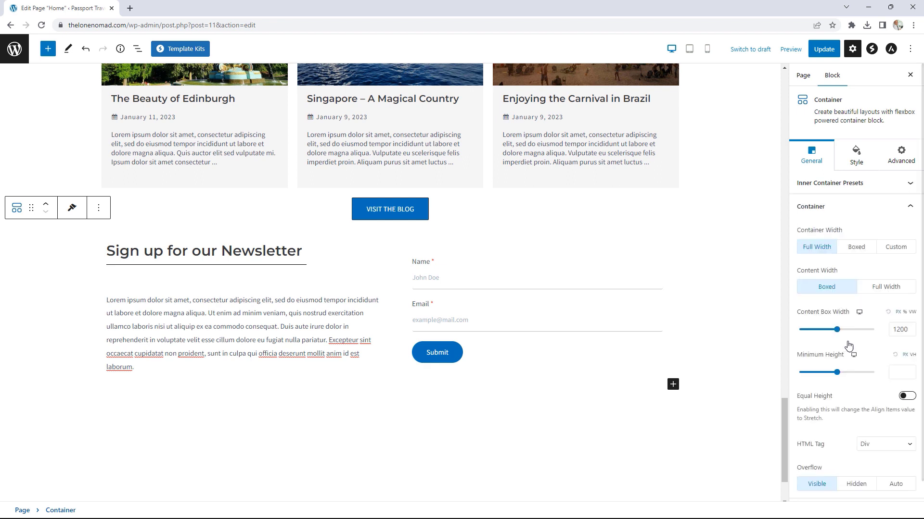
{"action": "scroll", "coordinate": [864, 359], "scroll_direction": "down", "scroll_amount": 1}
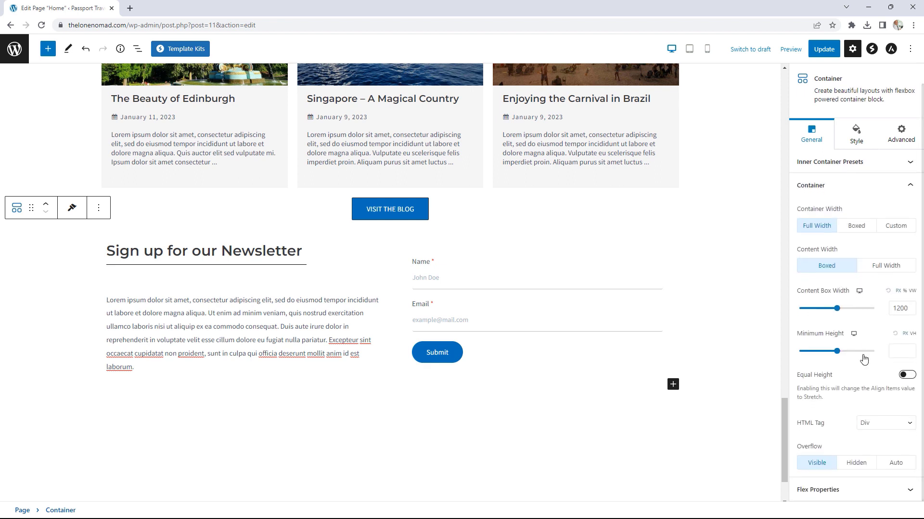
{"action": "scroll", "coordinate": [864, 359], "scroll_direction": "up", "scroll_amount": 1}
{"action": "left_click", "coordinate": [856, 140]}
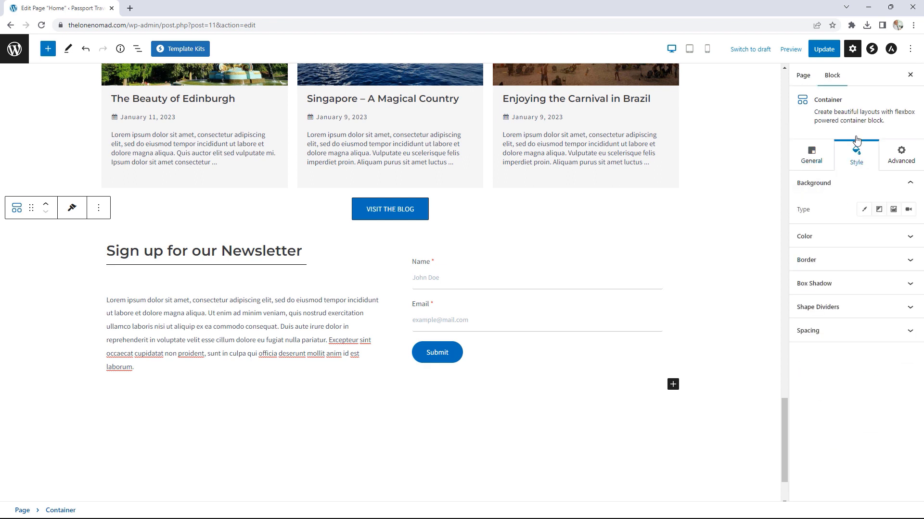
{"action": "left_click", "coordinate": [852, 331]}
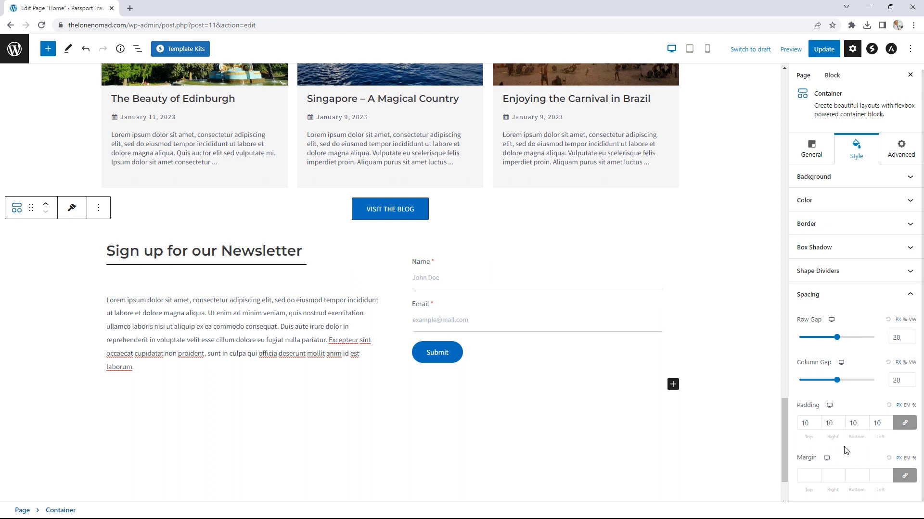
{"action": "left_click", "coordinate": [905, 425]}
{"action": "left_click_drag", "start_coordinate": [813, 423], "coordinate": [796, 427]}
{"action": "type", "text": "50"}
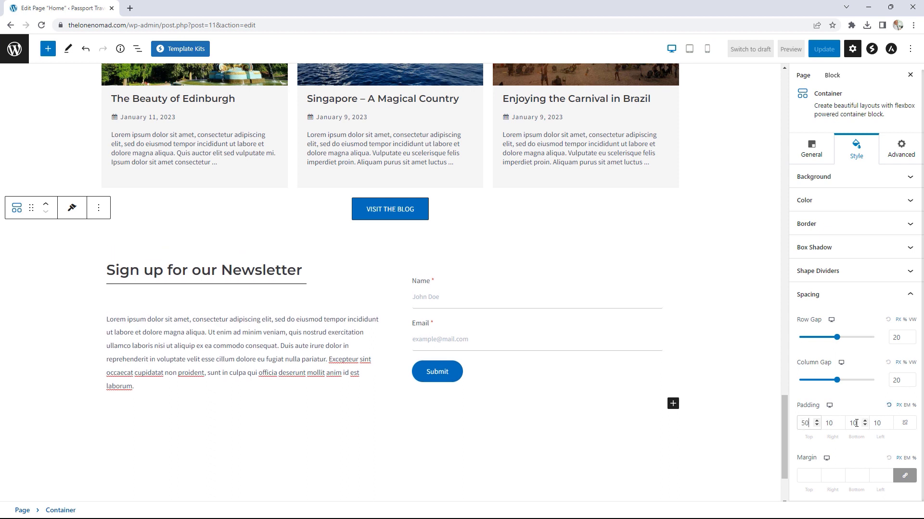
{"action": "double_click", "coordinate": [856, 423]}
{"action": "type", "text": "5"}
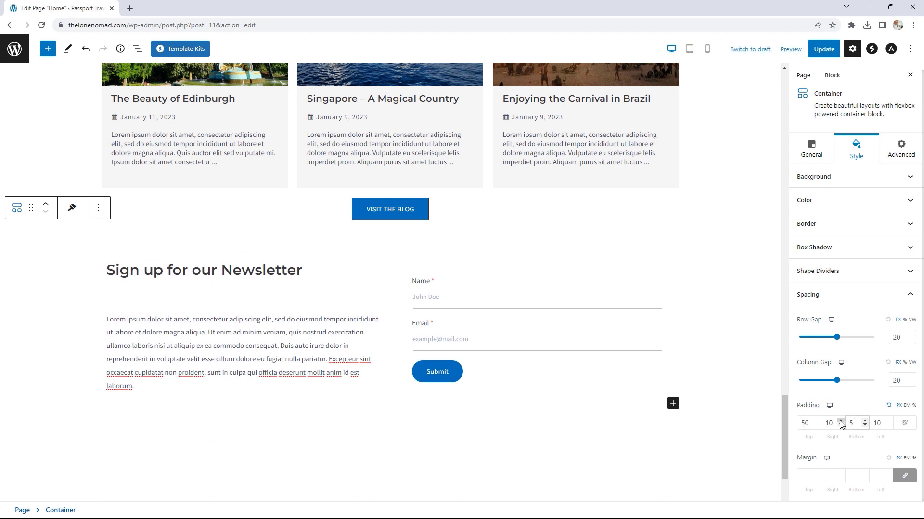
{"action": "type", "text": "0"}
{"action": "left_click", "coordinate": [826, 50]}
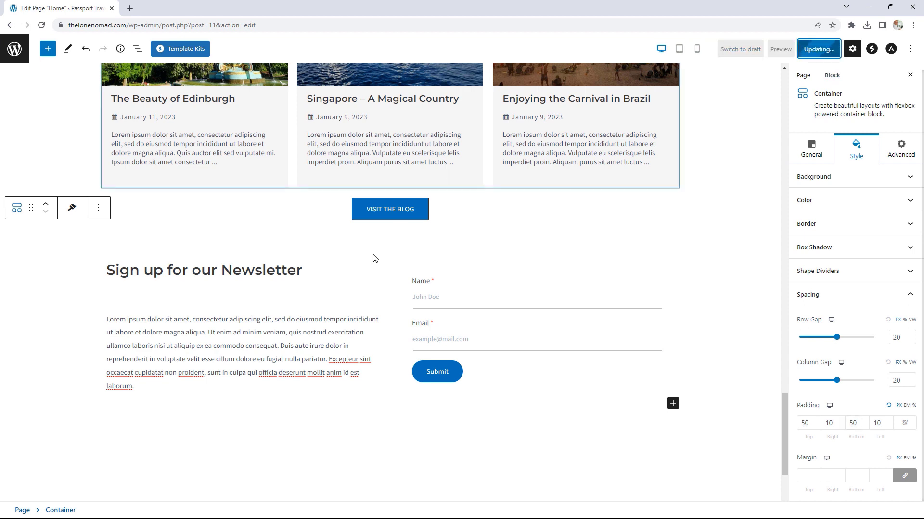
{"action": "left_click", "coordinate": [93, 488]}
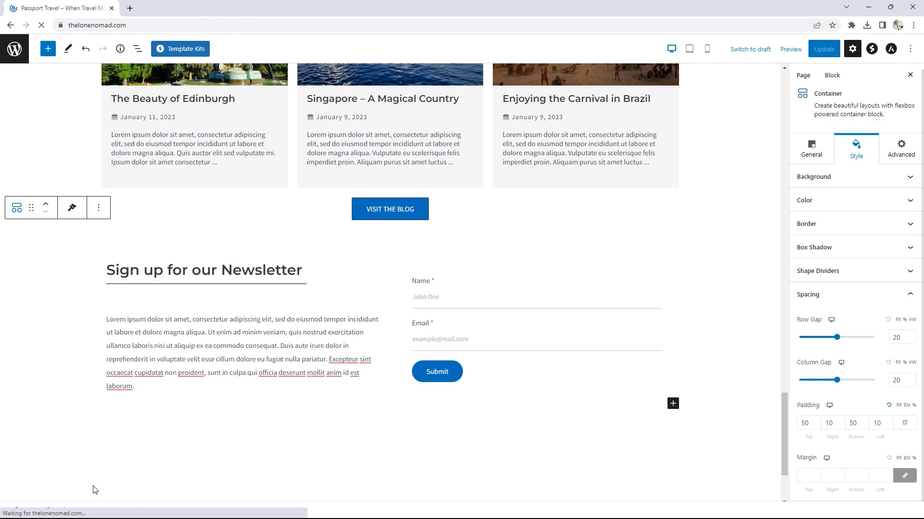
Step: Submit the live newsletter form with a test name and e-mail, then check the Gmail notification
{"action": "scroll", "coordinate": [723, 265], "scroll_direction": "down", "scroll_amount": 6}
{"action": "scroll", "coordinate": [724, 266], "scroll_direction": "down", "scroll_amount": 15}
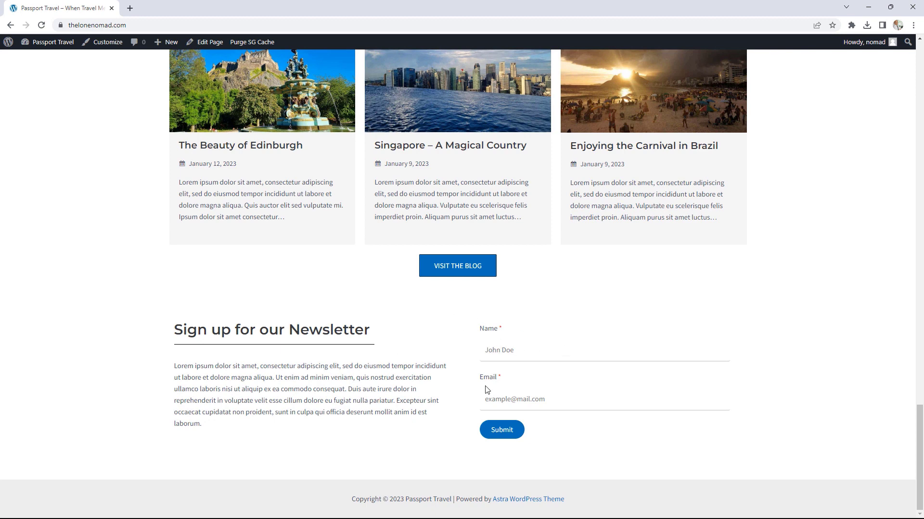
{"action": "left_click", "coordinate": [515, 350]}
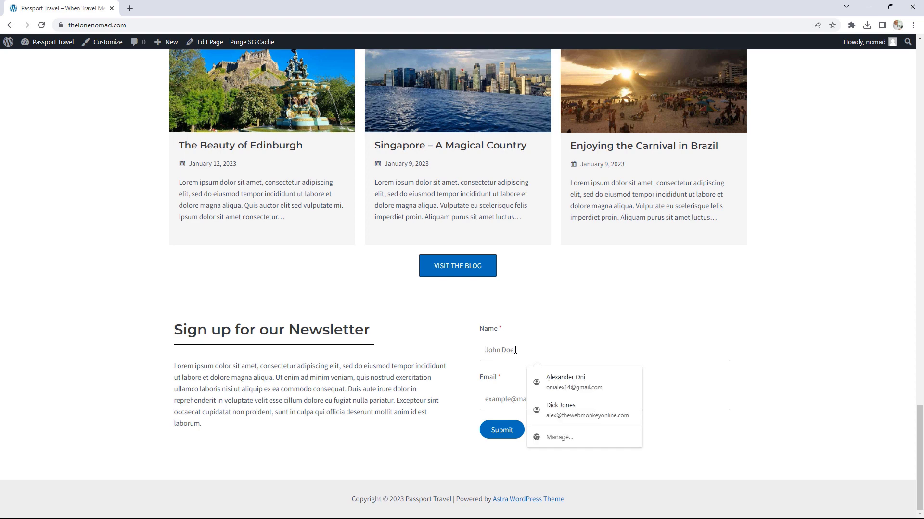
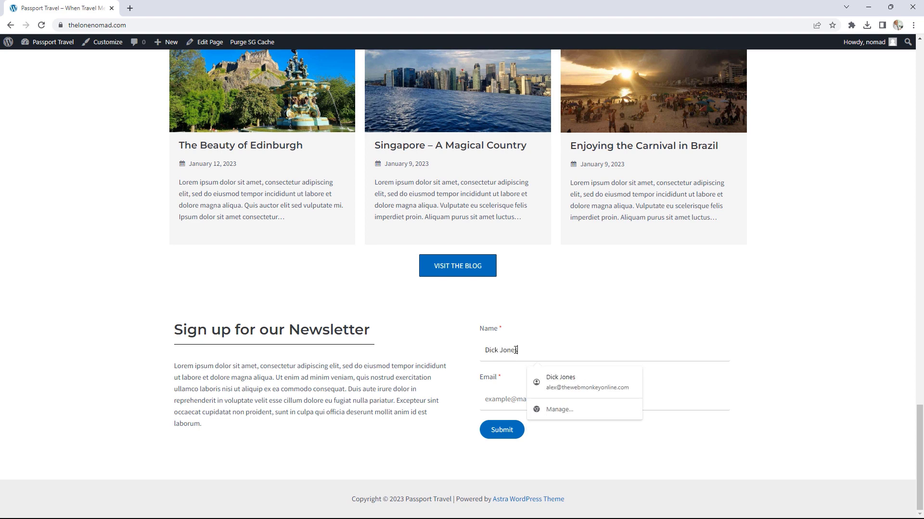
{"action": "key", "text": "Tab"}
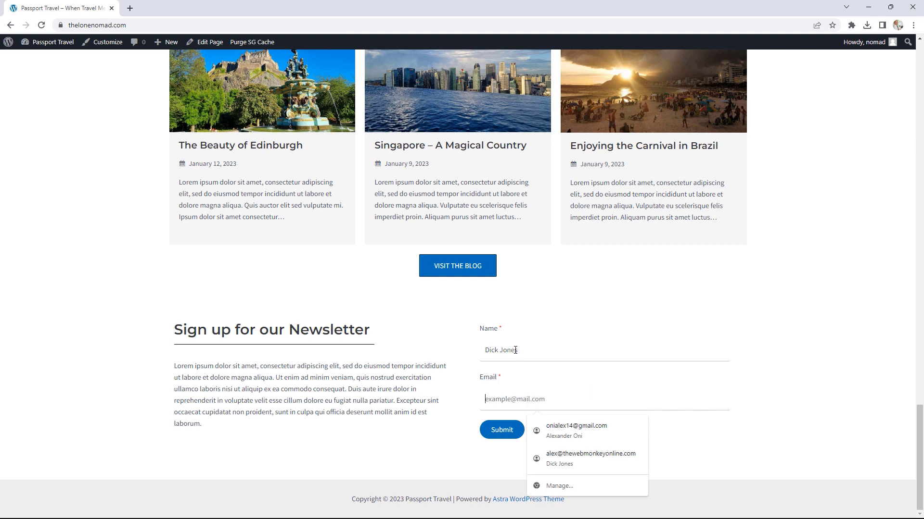
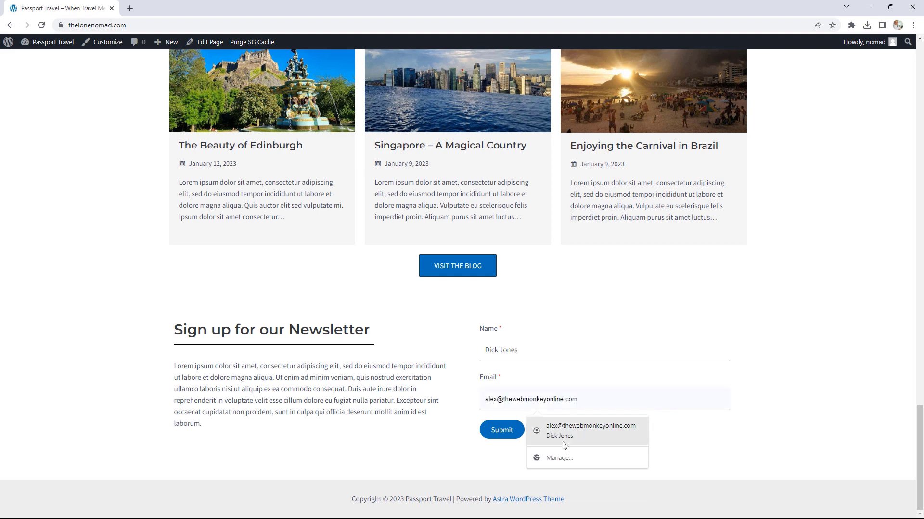
{"action": "left_click", "coordinate": [566, 433]}
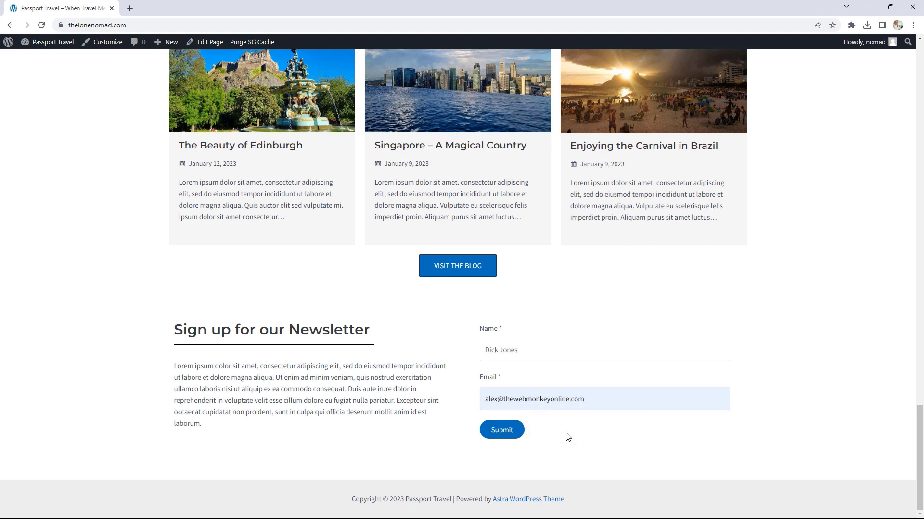
{"action": "left_click", "coordinate": [504, 432]}
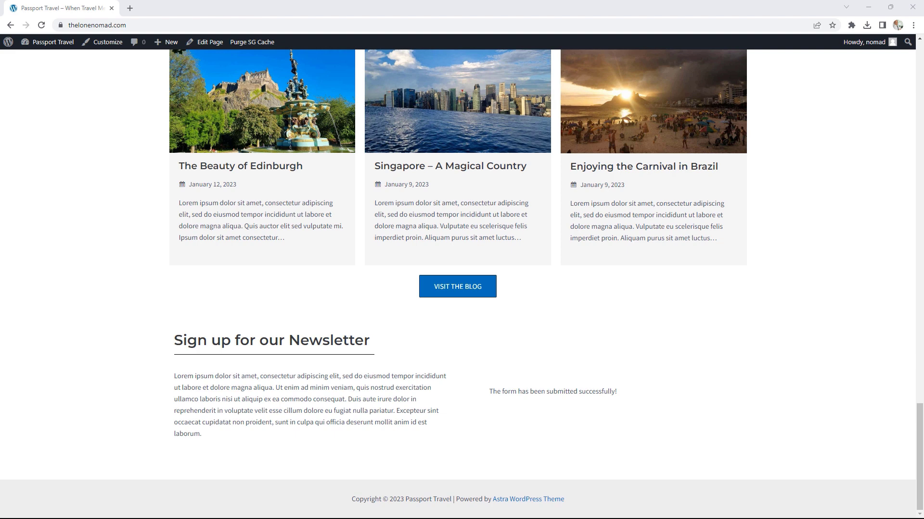
{"action": "left_click_drag", "start_coordinate": [923, 22], "coordinate": [268, 11]}
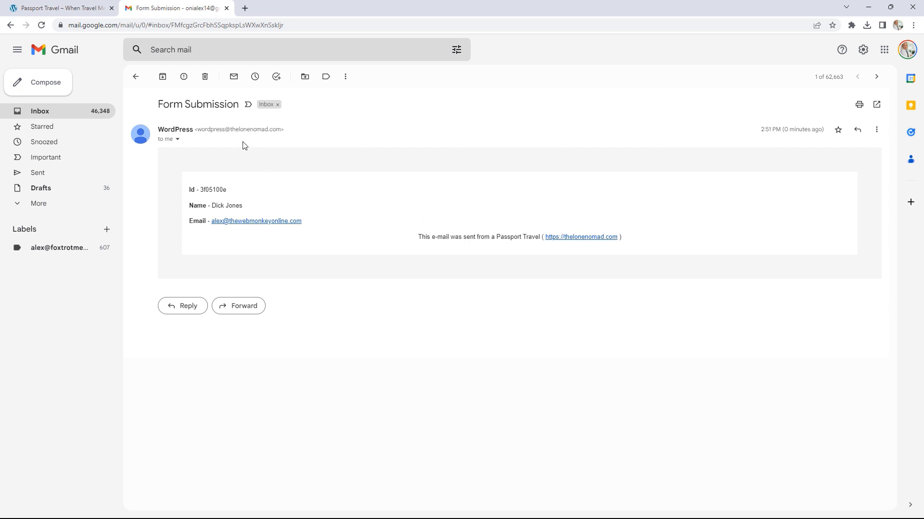
{"action": "mouse_move", "coordinate": [199, 190]}
{"action": "left_mouse_down"}
{"action": "mouse_move", "coordinate": [223, 190]}
{"action": "mouse_move", "coordinate": [228, 206]}
{"action": "mouse_move", "coordinate": [207, 206]}
{"action": "left_mouse_up"}
{"action": "left_click_drag", "start_coordinate": [303, 221], "coordinate": [229, 222]}
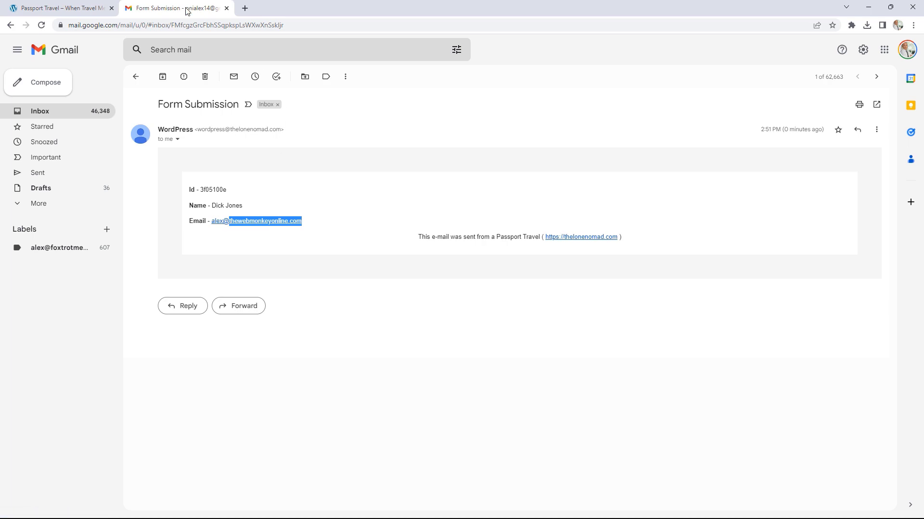
{"action": "left_click_drag", "start_coordinate": [186, 9], "coordinate": [923, 96]}
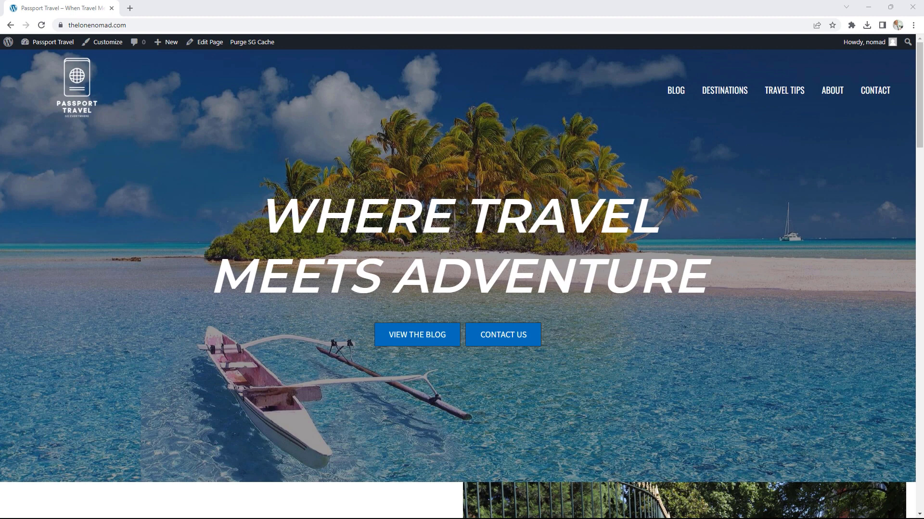
Step: Go to BLOG in the site menu and scroll through the travel post list
{"action": "left_click", "coordinate": [672, 95]}
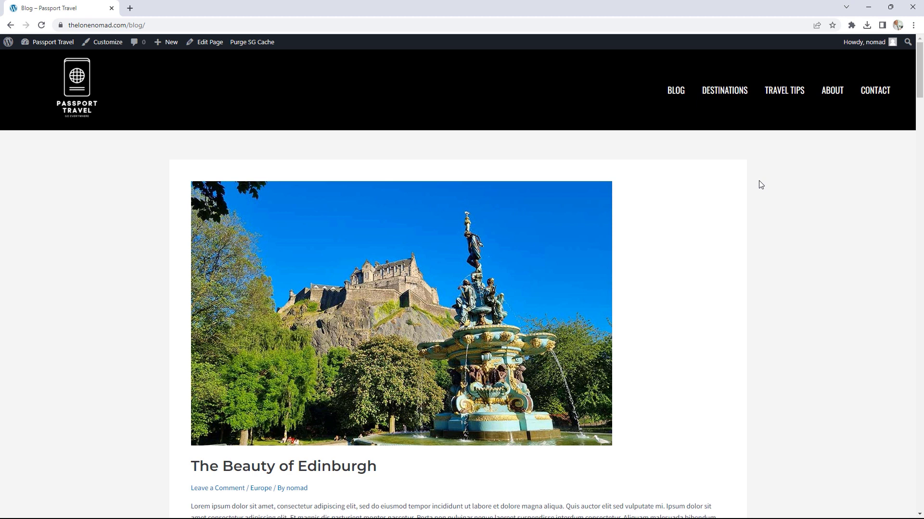
{"action": "scroll", "coordinate": [760, 184], "scroll_direction": "down", "scroll_amount": 2}
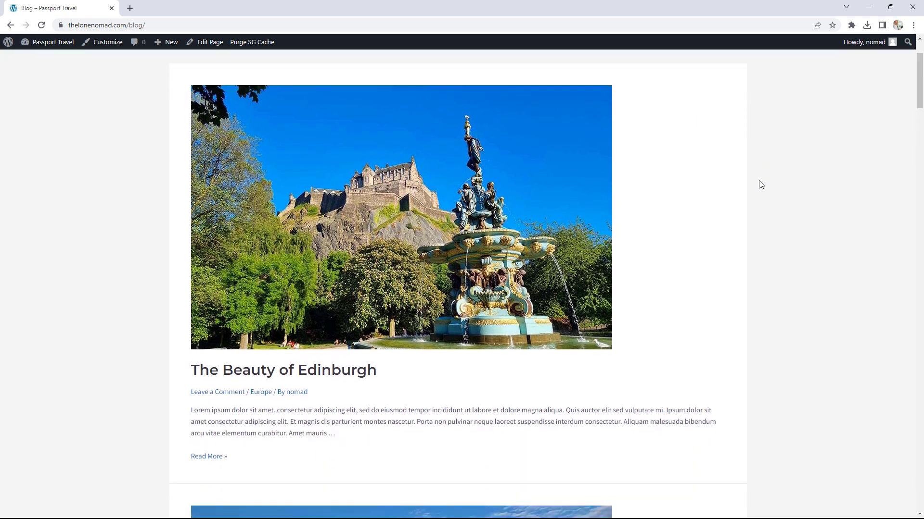
{"action": "scroll", "coordinate": [760, 184], "scroll_direction": "down", "scroll_amount": 4}
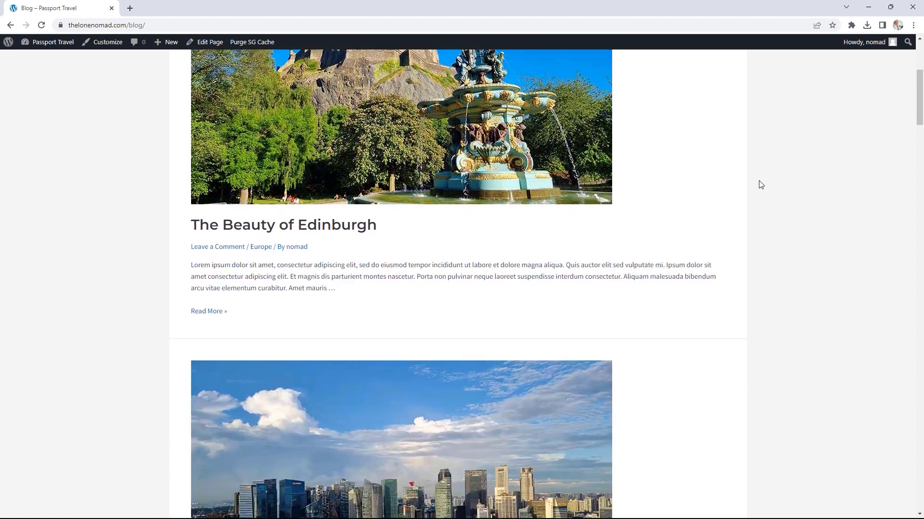
{"action": "scroll", "coordinate": [760, 185], "scroll_direction": "down", "scroll_amount": 4}
{"action": "scroll", "coordinate": [760, 185], "scroll_direction": "up", "scroll_amount": 7}
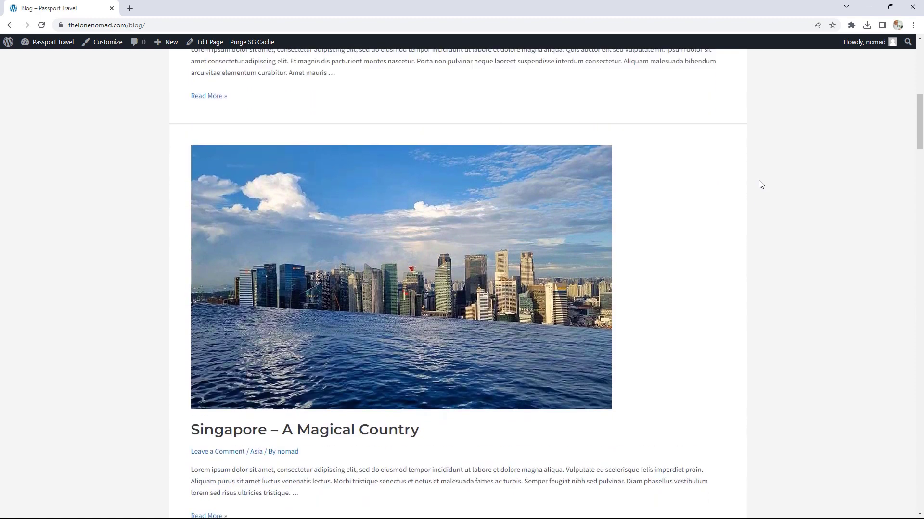
{"action": "scroll", "coordinate": [759, 184], "scroll_direction": "down", "scroll_amount": 1}
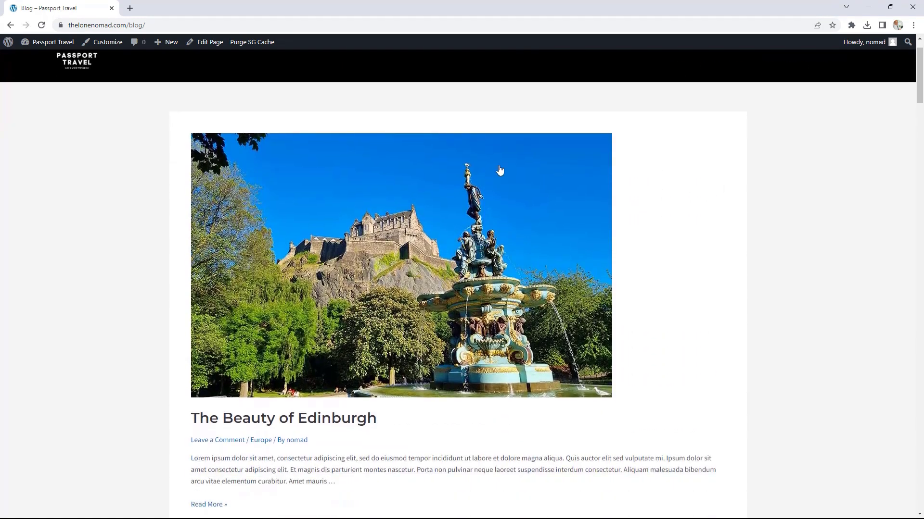
{"action": "scroll", "coordinate": [707, 270], "scroll_direction": "down", "scroll_amount": 4}
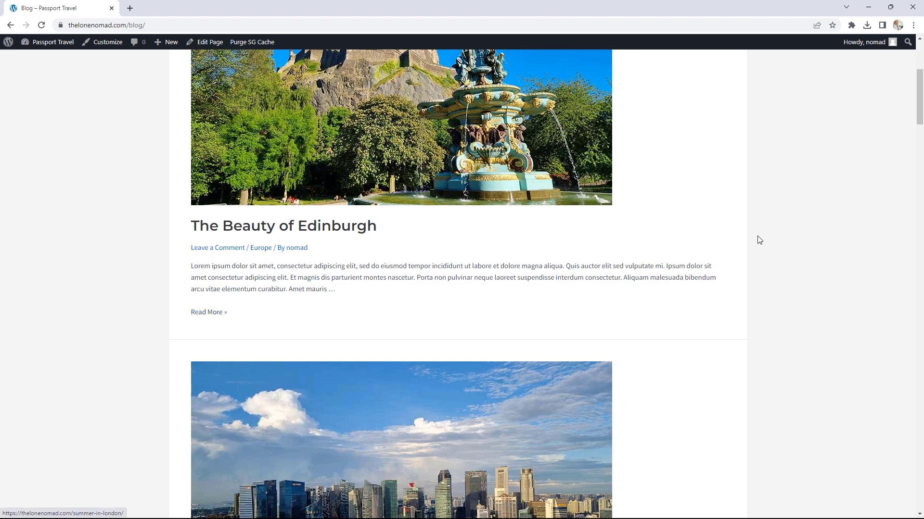
{"action": "left_click_drag", "start_coordinate": [915, 93], "coordinate": [913, 54]}
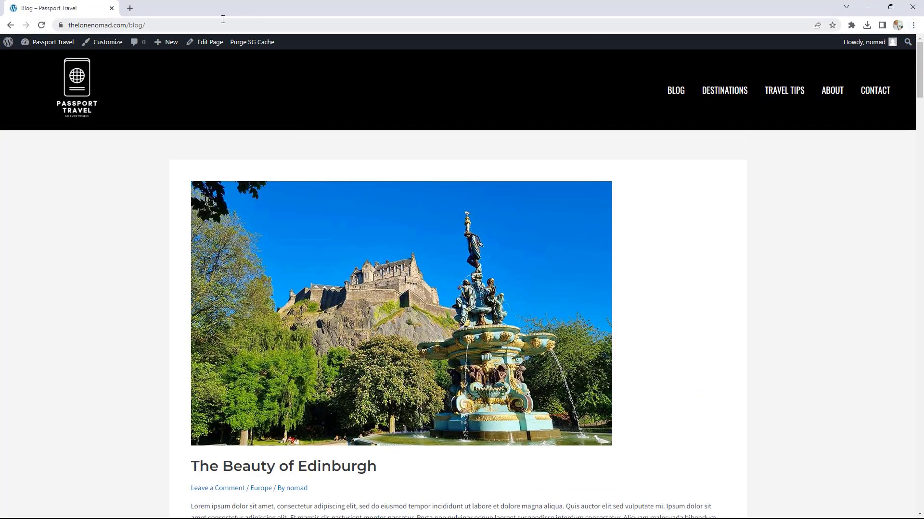
Step: In the Customizer's Blog / Archive settings, compare the layouts and choose the Narrow Width container
{"action": "left_click", "coordinate": [106, 43]}
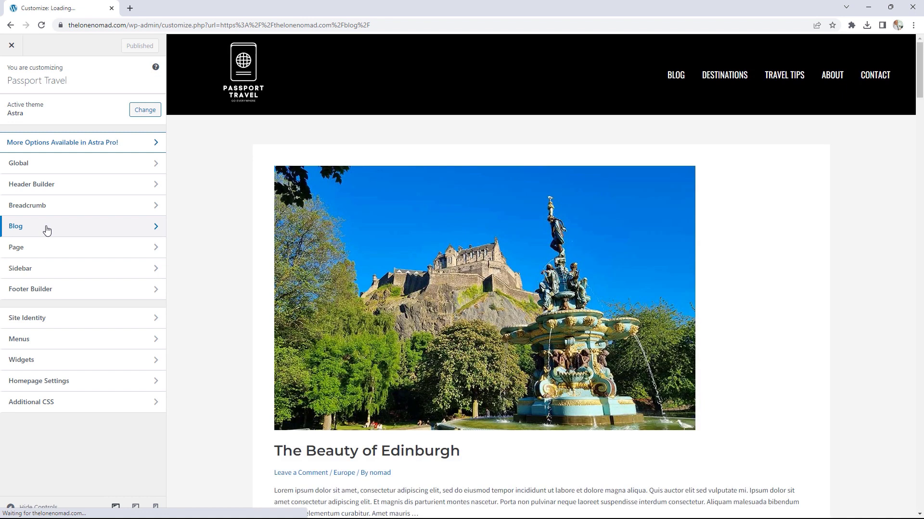
{"action": "left_click", "coordinate": [46, 229]}
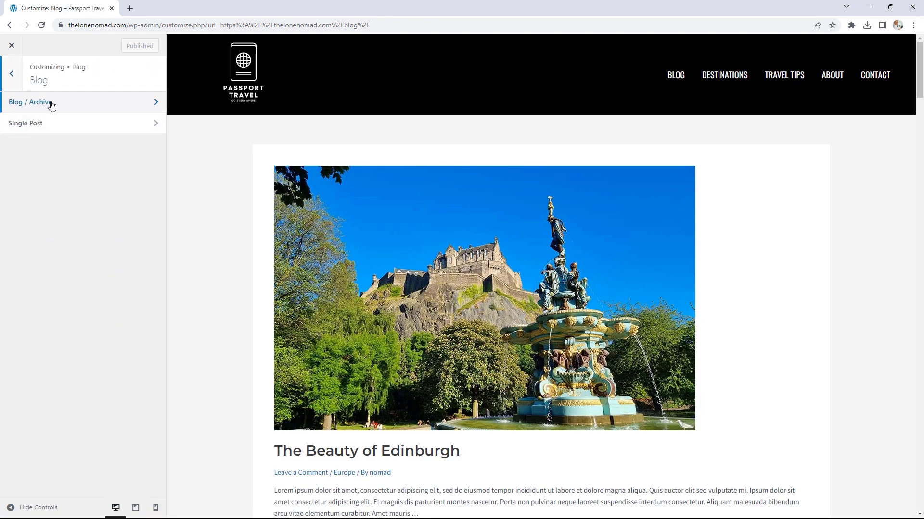
{"action": "left_click", "coordinate": [88, 109]}
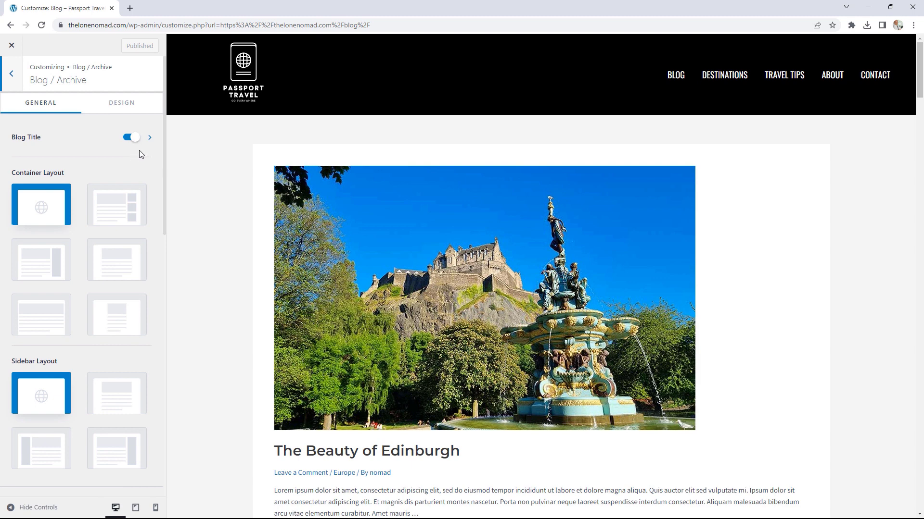
{"action": "scroll", "coordinate": [140, 149], "scroll_direction": "down", "scroll_amount": 2}
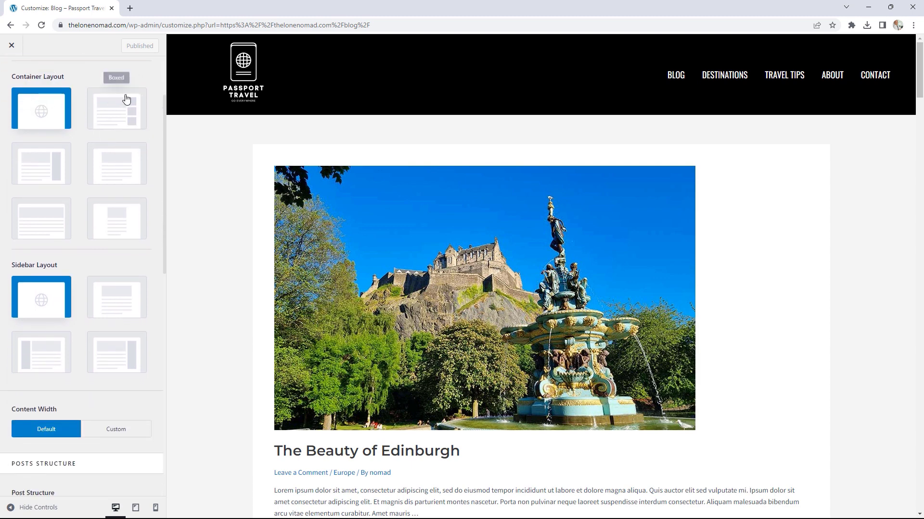
{"action": "left_click", "coordinate": [121, 176]}
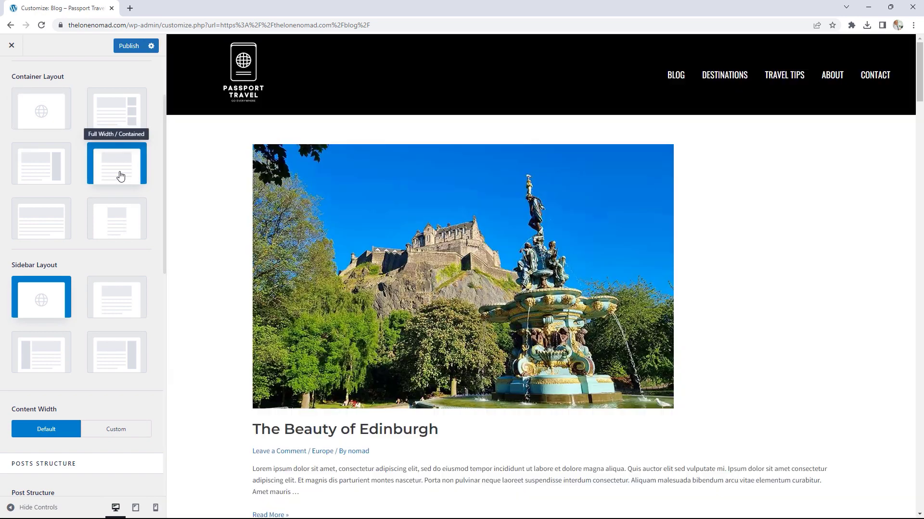
{"action": "left_click", "coordinate": [54, 224]}
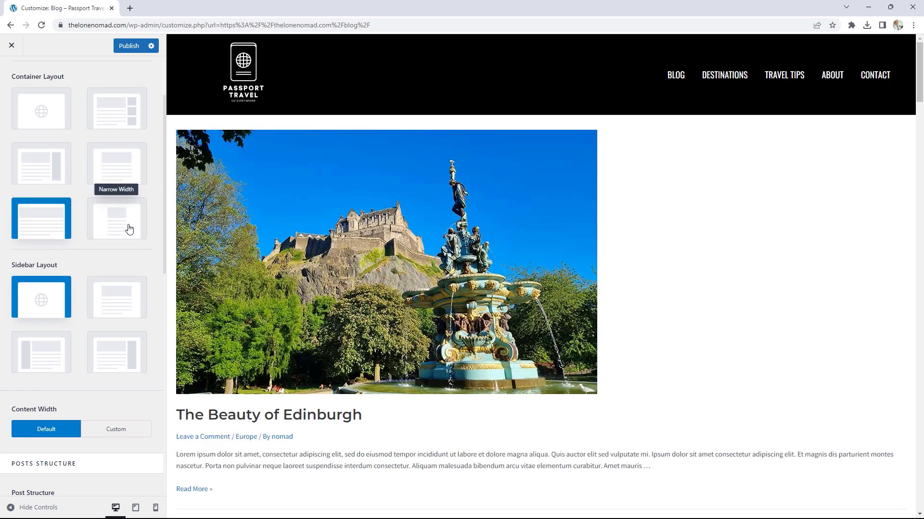
{"action": "left_click", "coordinate": [128, 226]}
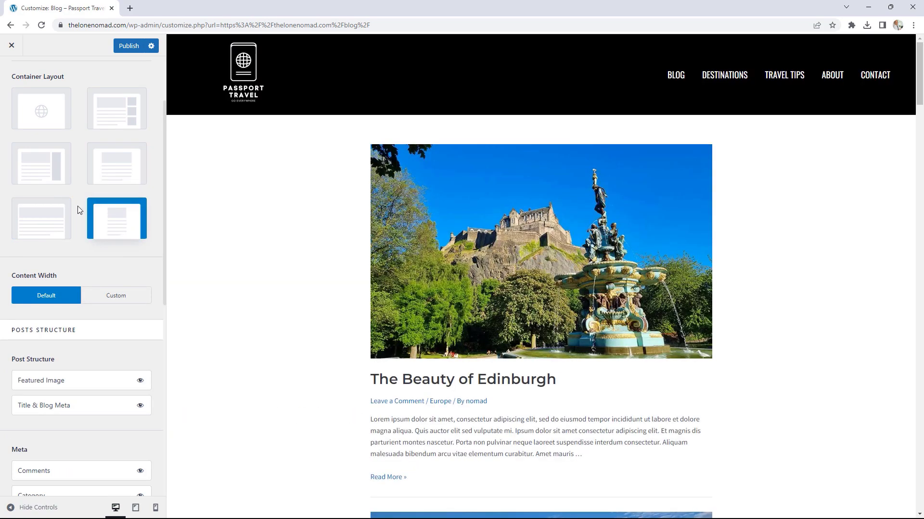
{"action": "mouse_move", "coordinate": [917, 54]}
{"action": "left_mouse_down"}
{"action": "mouse_move", "coordinate": [917, 194]}
{"action": "mouse_move", "coordinate": [918, 62]}
{"action": "left_mouse_up"}
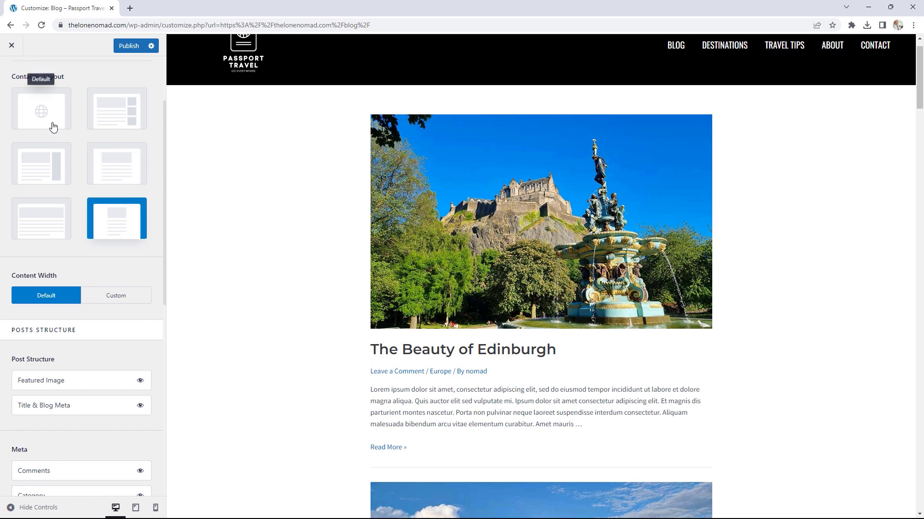
{"action": "scroll", "coordinate": [115, 285], "scroll_direction": "down", "scroll_amount": 2}
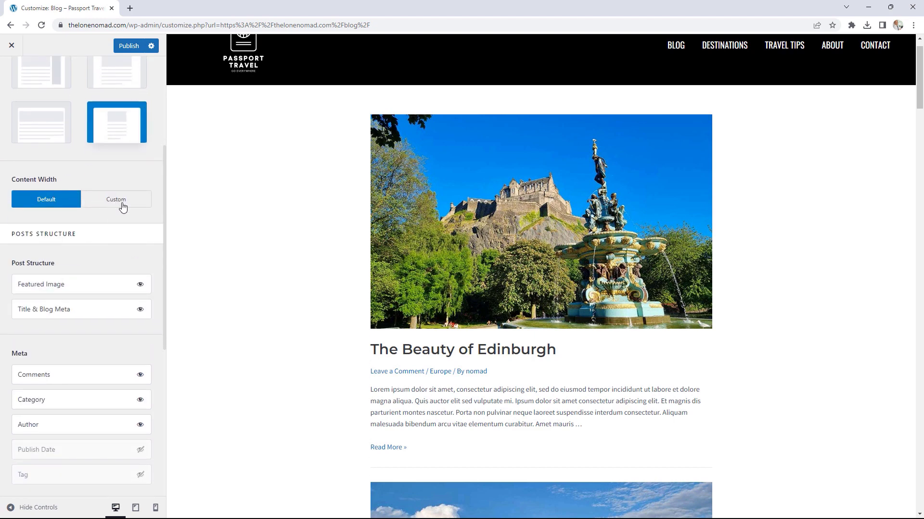
{"action": "scroll", "coordinate": [146, 248], "scroll_direction": "down", "scroll_amount": 1}
{"action": "scroll", "coordinate": [146, 249], "scroll_direction": "down", "scroll_amount": 2}
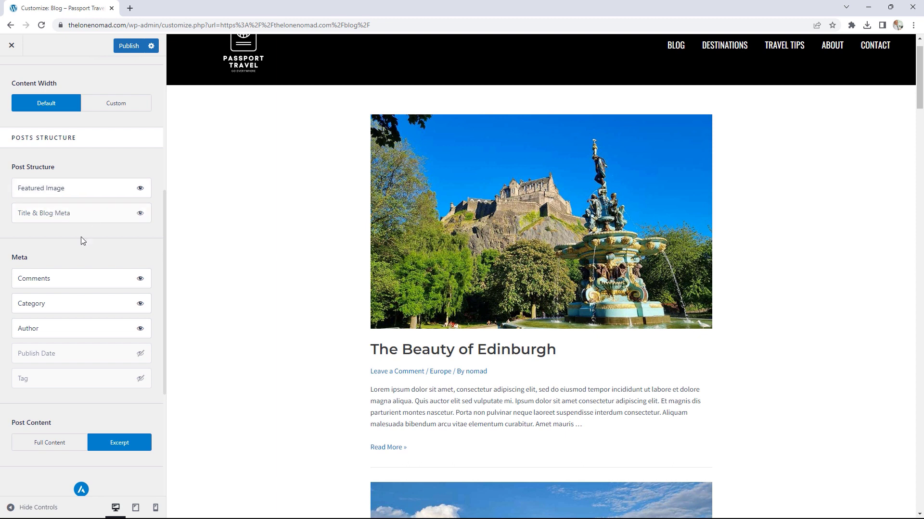
Step: Move Title & Blog Meta above Featured Image in Post Structure, then publish and close the Customizer
{"action": "left_click_drag", "start_coordinate": [57, 209], "coordinate": [52, 188]}
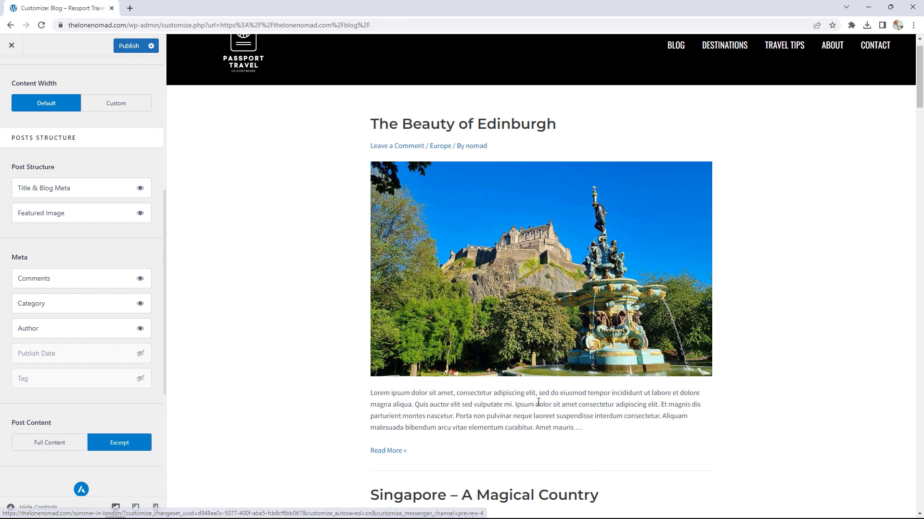
{"action": "scroll", "coordinate": [94, 322], "scroll_direction": "down", "scroll_amount": 2}
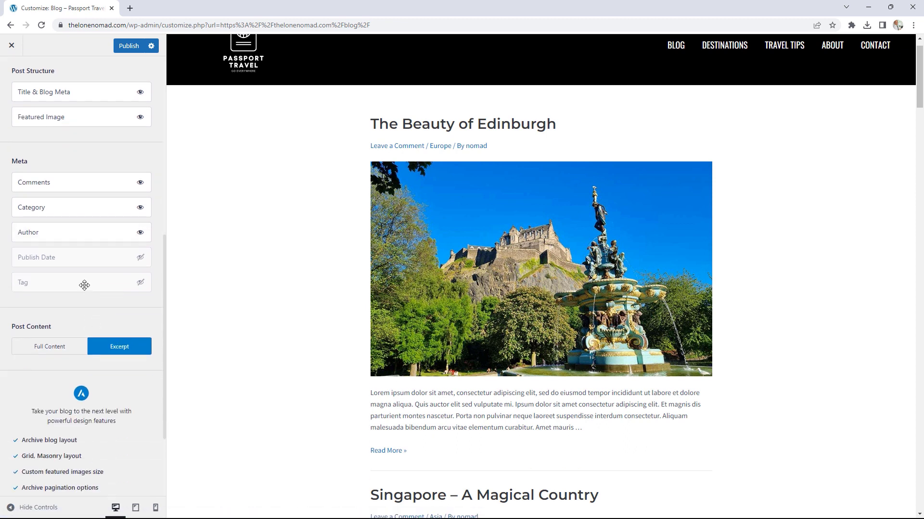
{"action": "scroll", "coordinate": [84, 285], "scroll_direction": "down", "scroll_amount": 3}
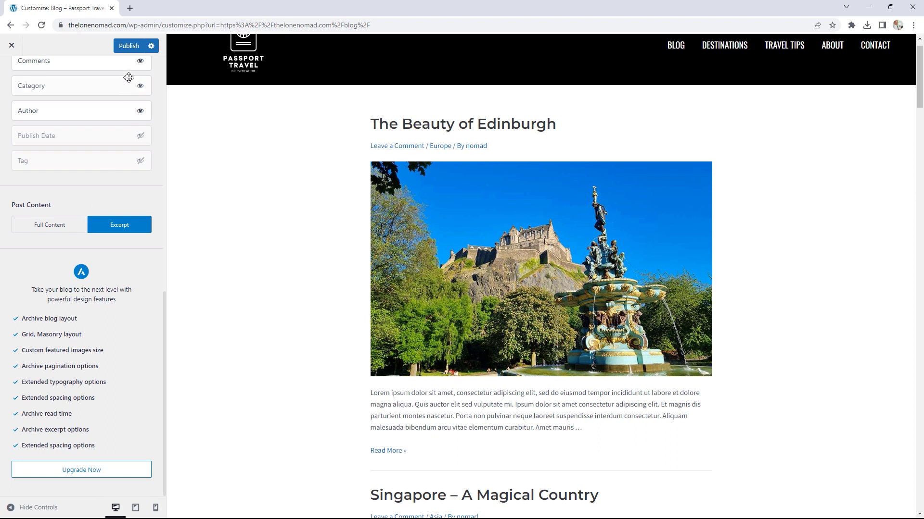
{"action": "left_click", "coordinate": [129, 47]}
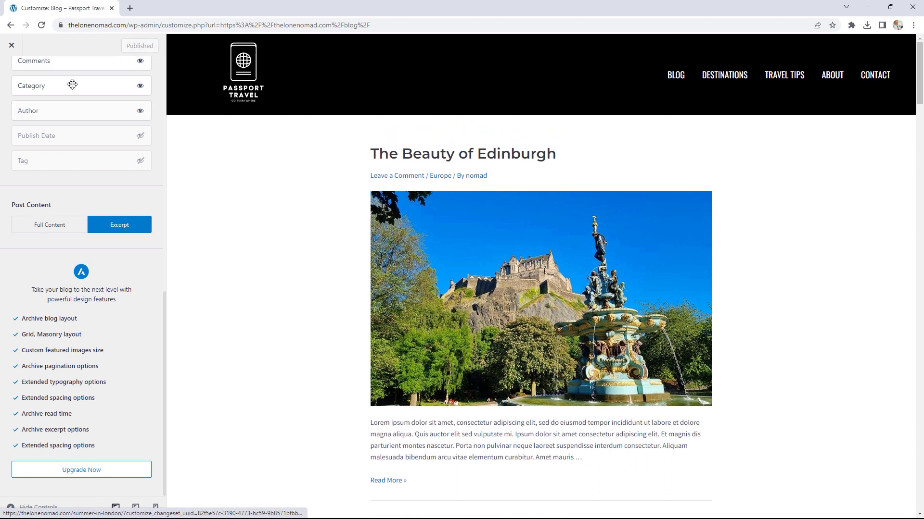
{"action": "left_click", "coordinate": [11, 46]}
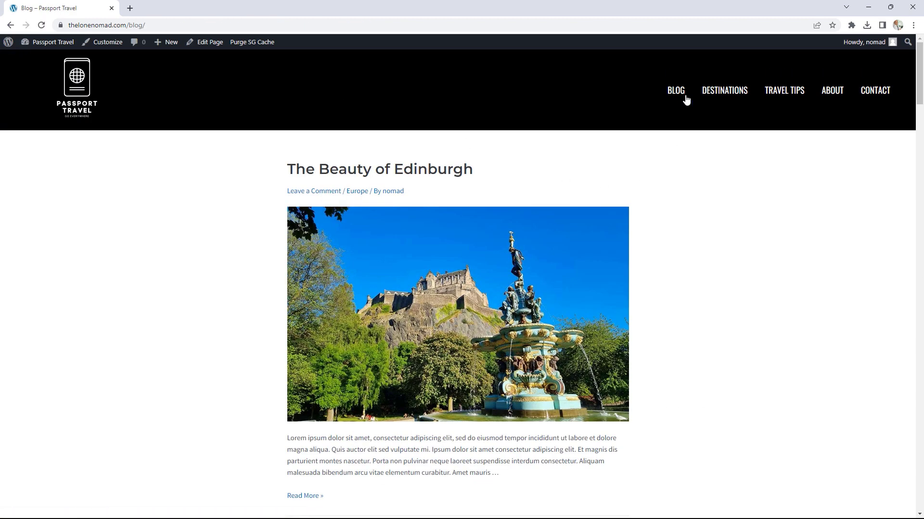
Step: Open the Blog page in the editor, read its latest-posts notice, and go back to All Pages
{"action": "left_click", "coordinate": [211, 47]}
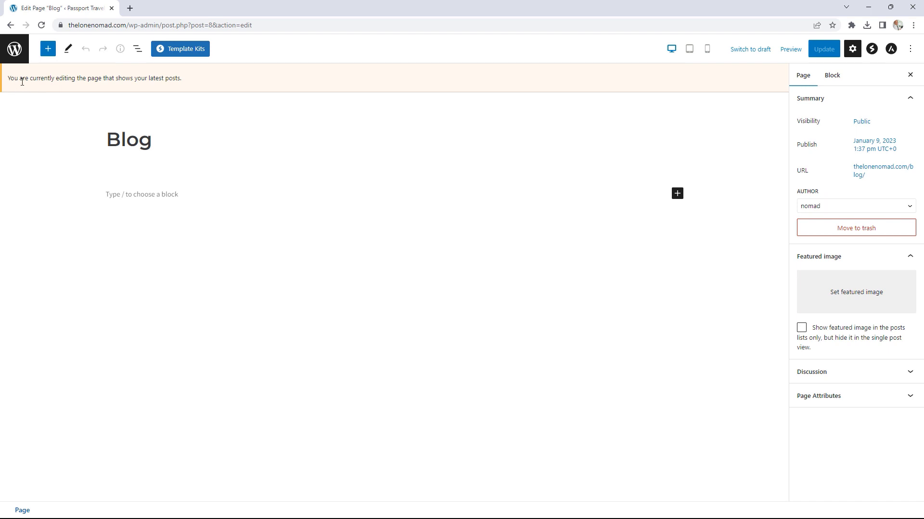
{"action": "left_click_drag", "start_coordinate": [26, 81], "coordinate": [139, 89]}
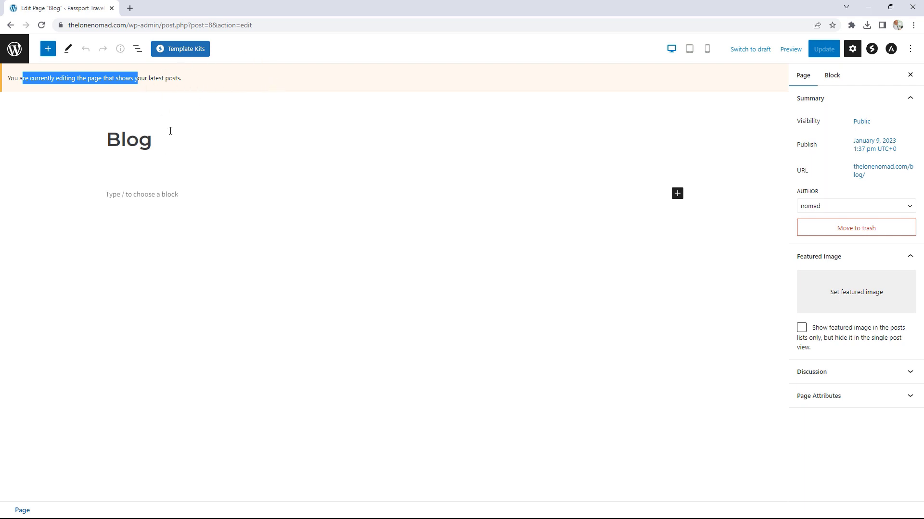
{"action": "left_click", "coordinate": [17, 50]}
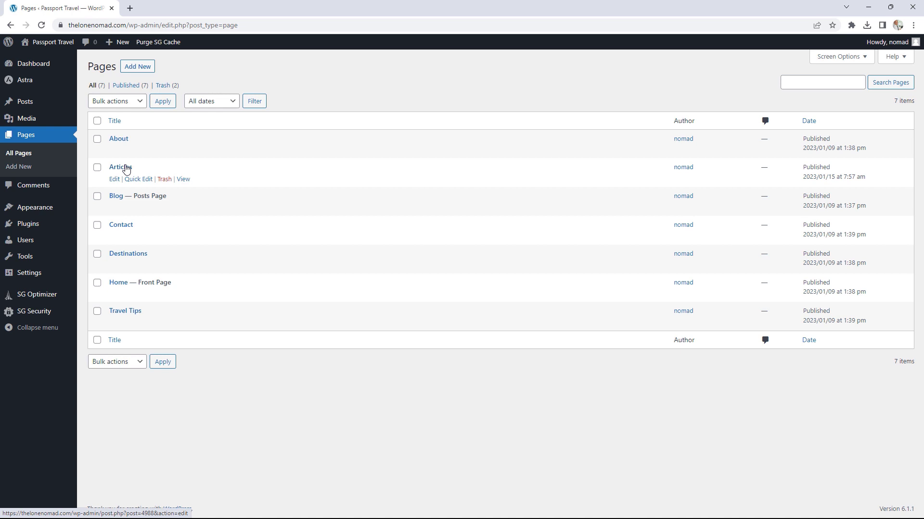
Step: Insert a Post Grid block into the Articles page from the full block library
{"action": "left_click", "coordinate": [115, 182]}
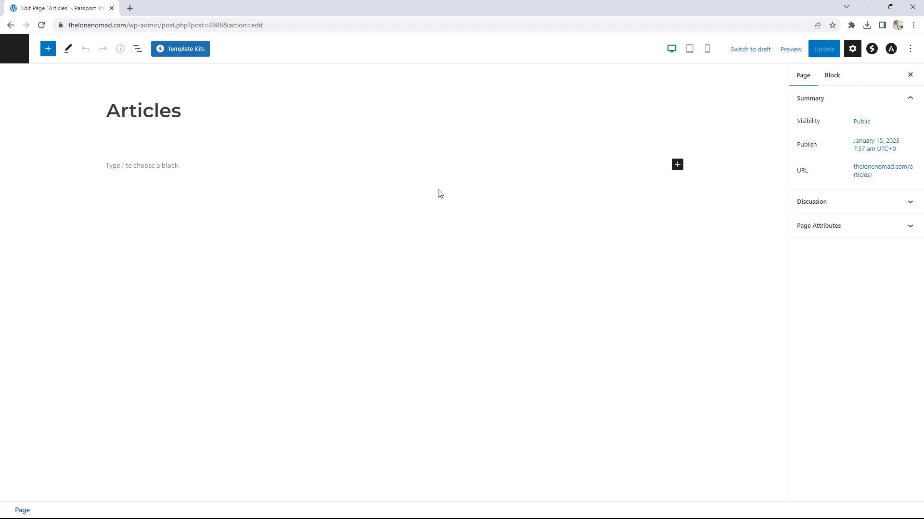
{"action": "left_click", "coordinate": [678, 166]}
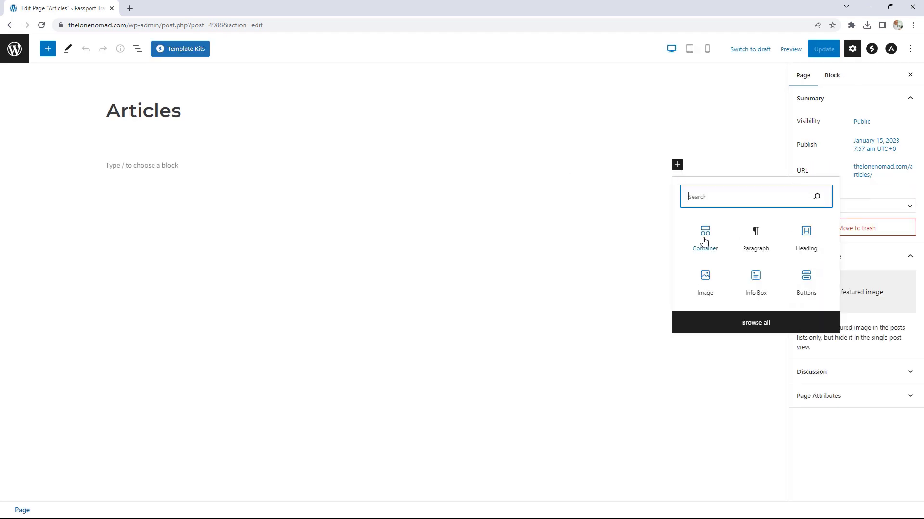
{"action": "left_click", "coordinate": [754, 325]}
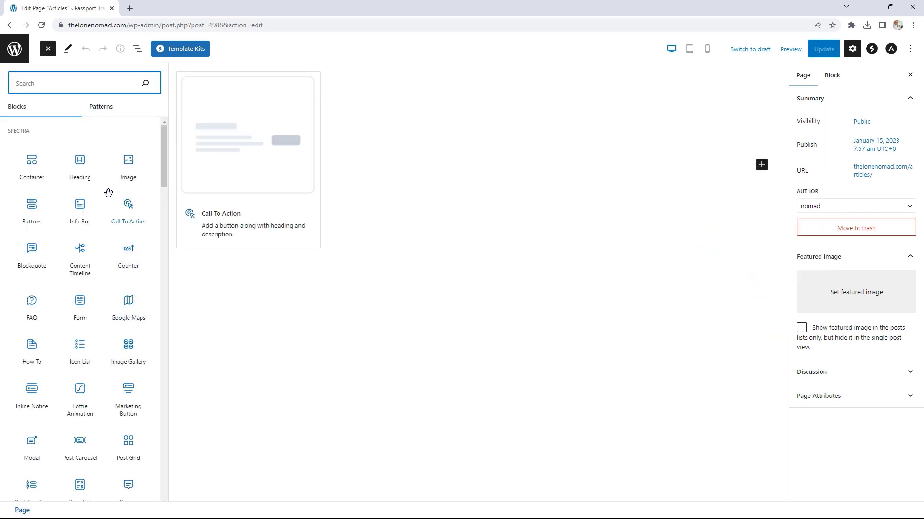
{"action": "scroll", "coordinate": [108, 192], "scroll_direction": "down", "scroll_amount": 4}
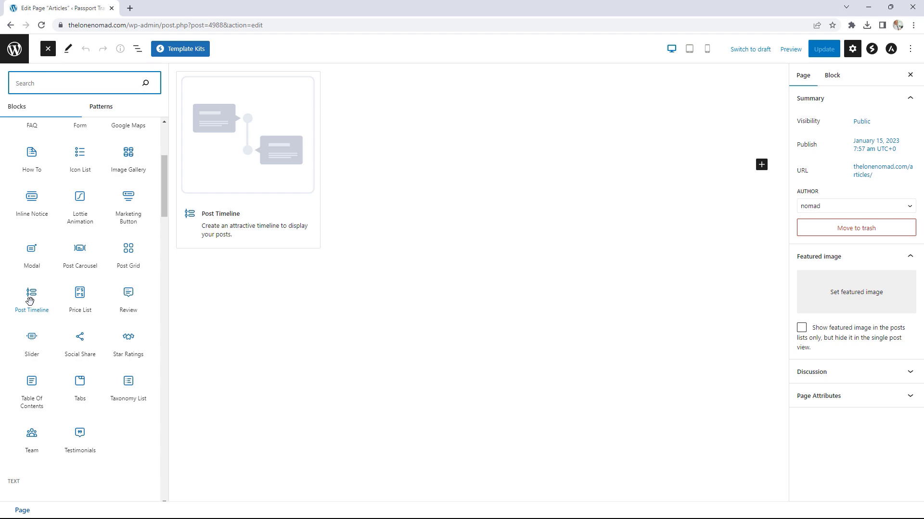
{"action": "left_click", "coordinate": [129, 250]}
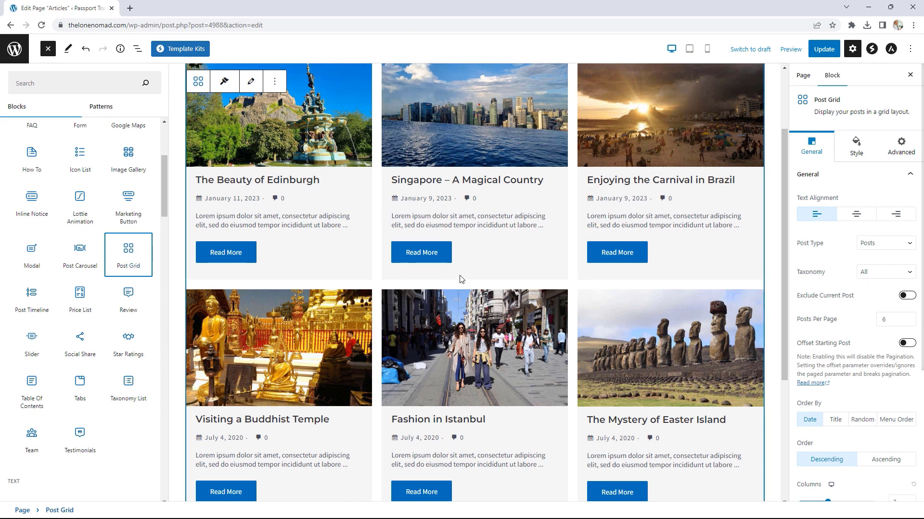
Step: Set the Post Grid's Posts Per Page to 100, update the page and view it
{"action": "scroll", "coordinate": [523, 295], "scroll_direction": "down", "scroll_amount": 1}
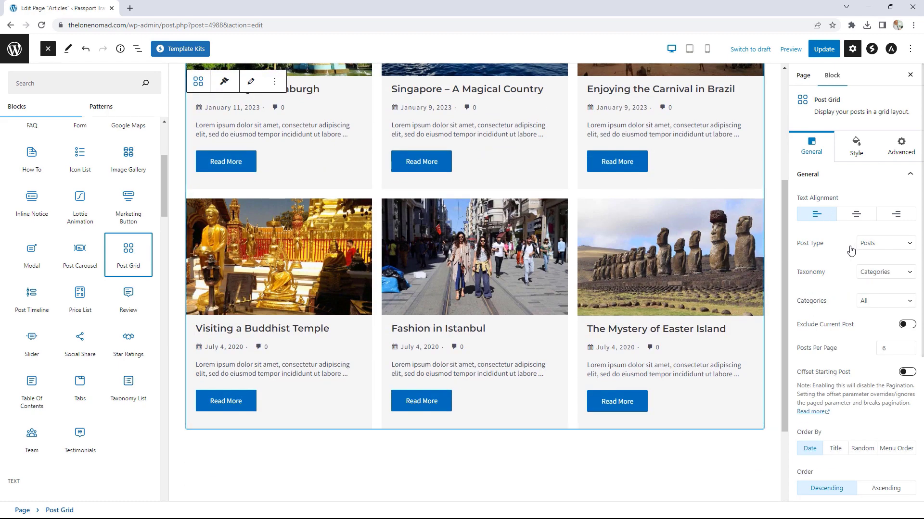
{"action": "scroll", "coordinate": [856, 260], "scroll_direction": "down", "scroll_amount": 1}
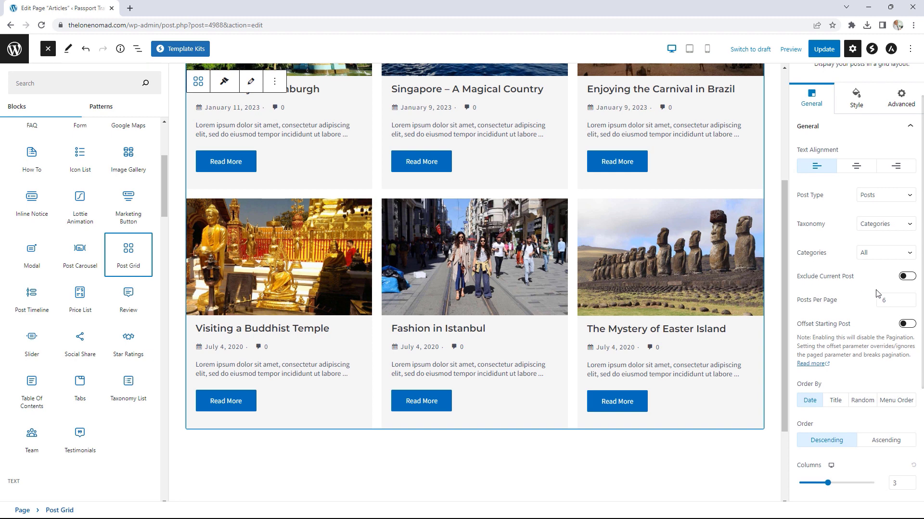
{"action": "left_click", "coordinate": [909, 299]}
{"action": "left_click_drag", "start_coordinate": [895, 301], "coordinate": [875, 305]}
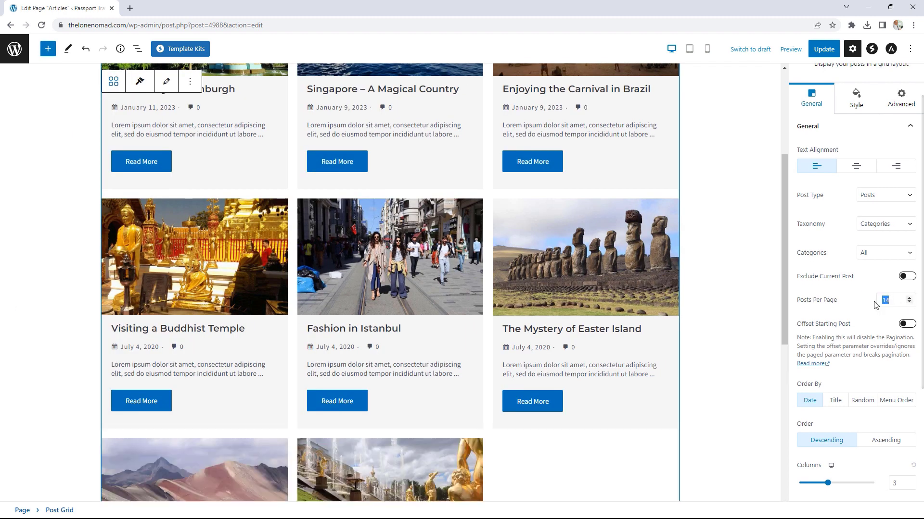
{"action": "type", "text": "100"}
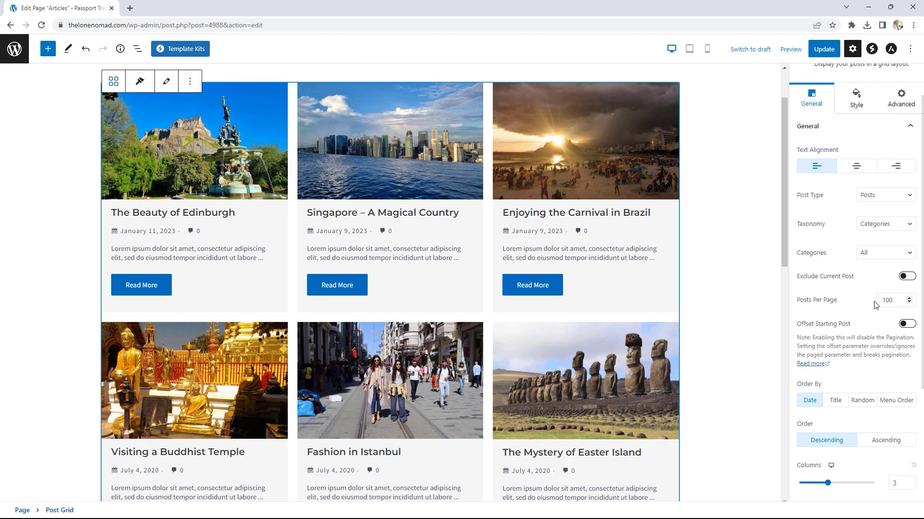
{"action": "scroll", "coordinate": [694, 298], "scroll_direction": "down", "scroll_amount": 10}
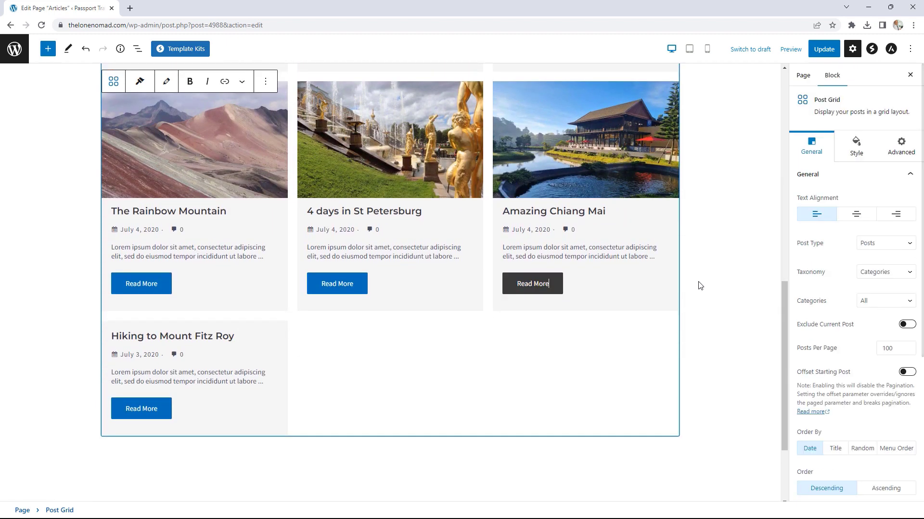
{"action": "scroll", "coordinate": [558, 282], "scroll_direction": "up", "scroll_amount": 5}
{"action": "scroll", "coordinate": [551, 290], "scroll_direction": "up", "scroll_amount": 7}
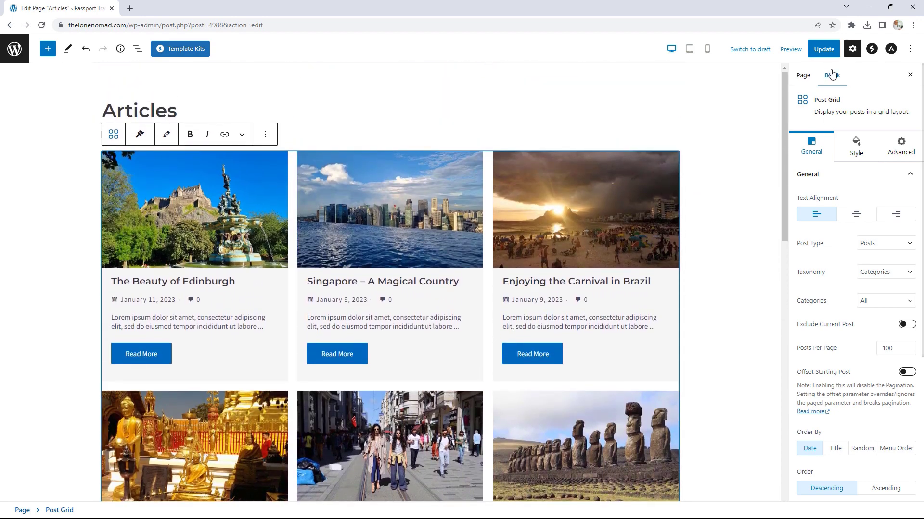
{"action": "left_click", "coordinate": [824, 49]}
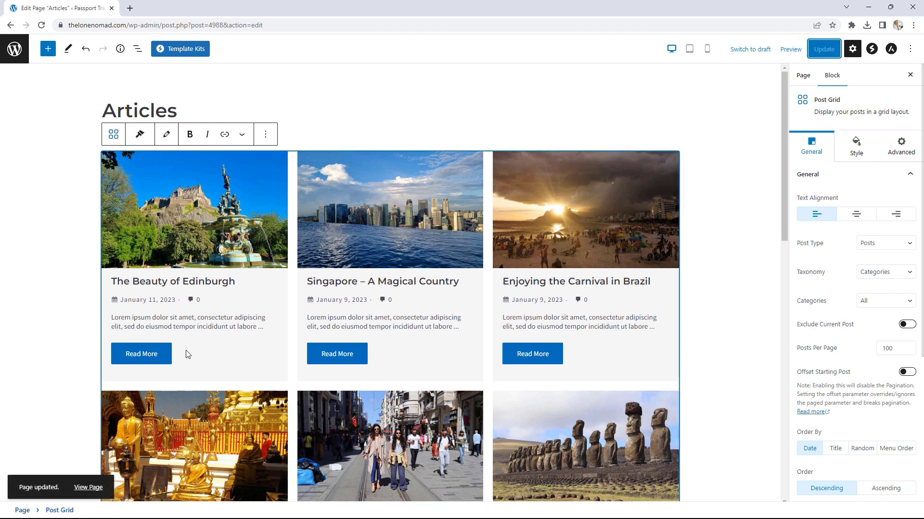
{"action": "left_click", "coordinate": [88, 488]}
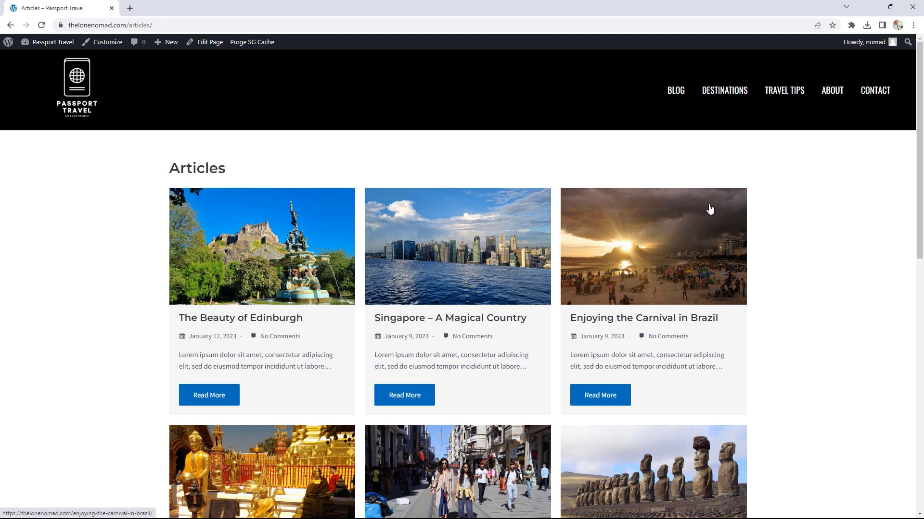
Step: Open the Blog menu link in a new tab and scroll through the Blog page
{"action": "right_click", "coordinate": [682, 97]}
{"action": "left_click", "coordinate": [705, 98]}
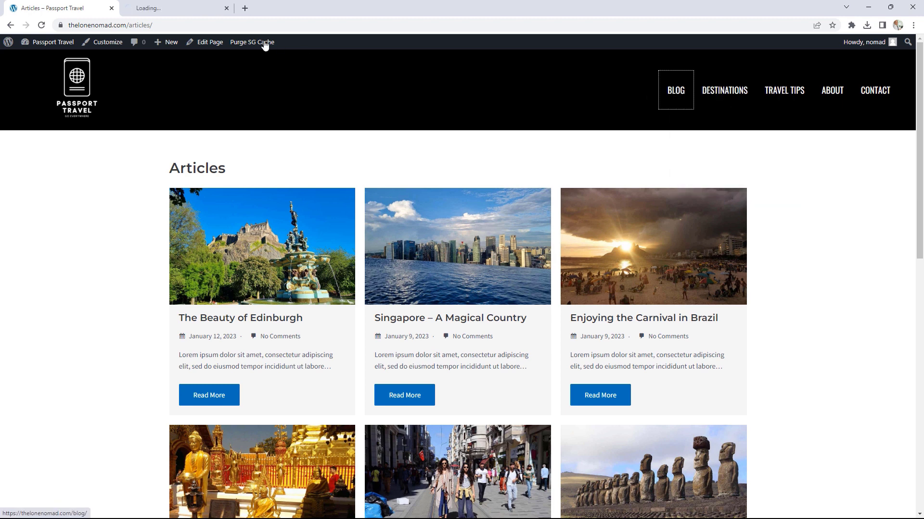
{"action": "left_click", "coordinate": [189, 7]}
{"action": "scroll", "coordinate": [659, 276], "scroll_direction": "down", "scroll_amount": 2}
{"action": "scroll", "coordinate": [659, 276], "scroll_direction": "down", "scroll_amount": 2}
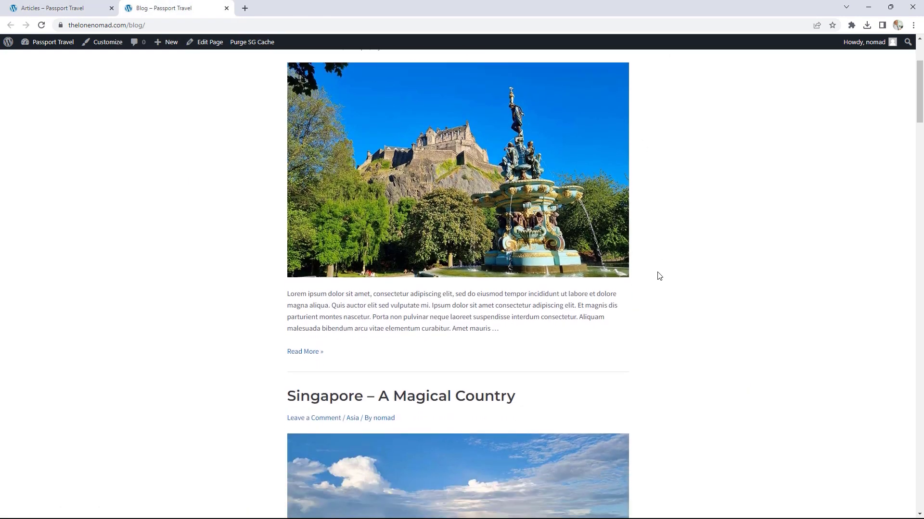
Step: Return to the Articles tab, review its post cards, and reopen the page for editing
{"action": "left_click", "coordinate": [77, 8]}
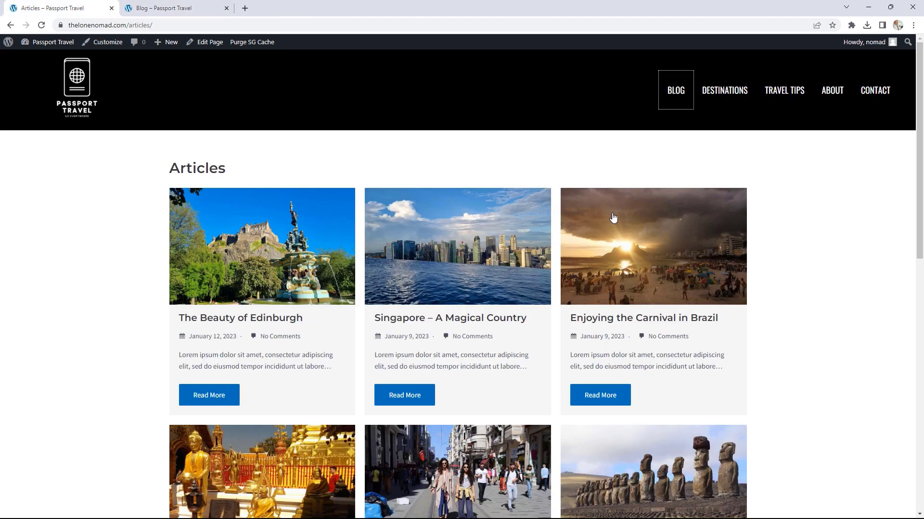
{"action": "scroll", "coordinate": [733, 233], "scroll_direction": "down", "scroll_amount": 10}
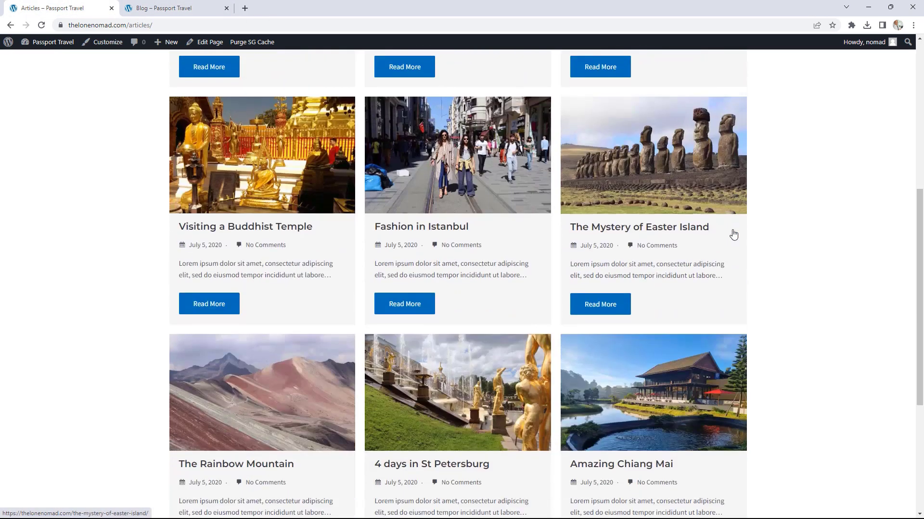
{"action": "scroll", "coordinate": [733, 234], "scroll_direction": "down", "scroll_amount": 2}
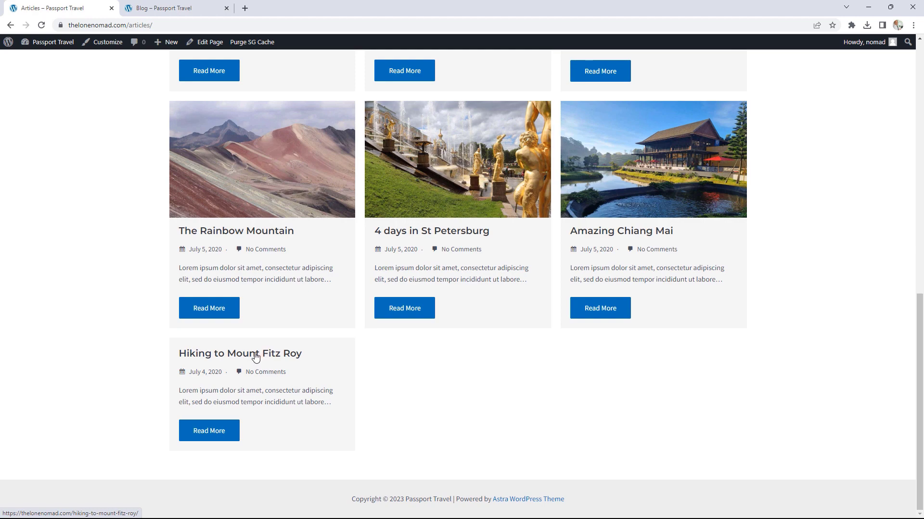
{"action": "scroll", "coordinate": [478, 381], "scroll_direction": "up", "scroll_amount": 11}
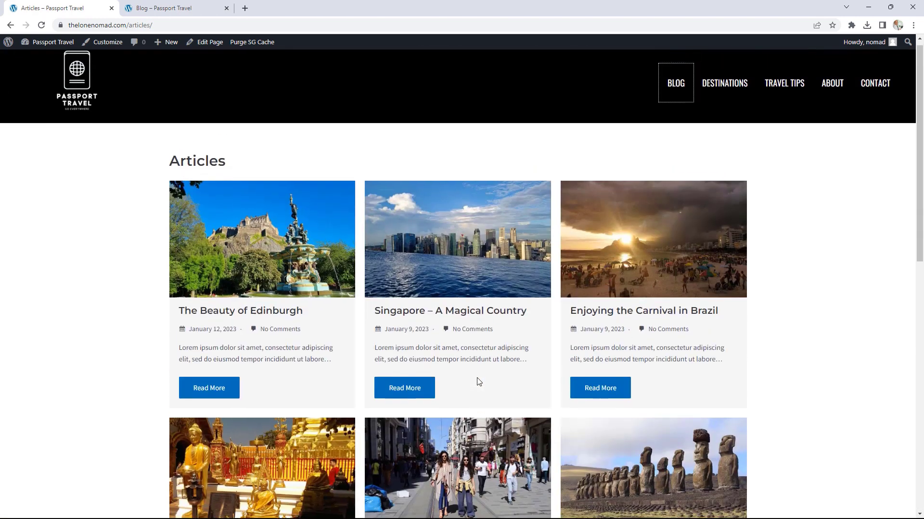
{"action": "scroll", "coordinate": [706, 222], "scroll_direction": "down", "scroll_amount": 4}
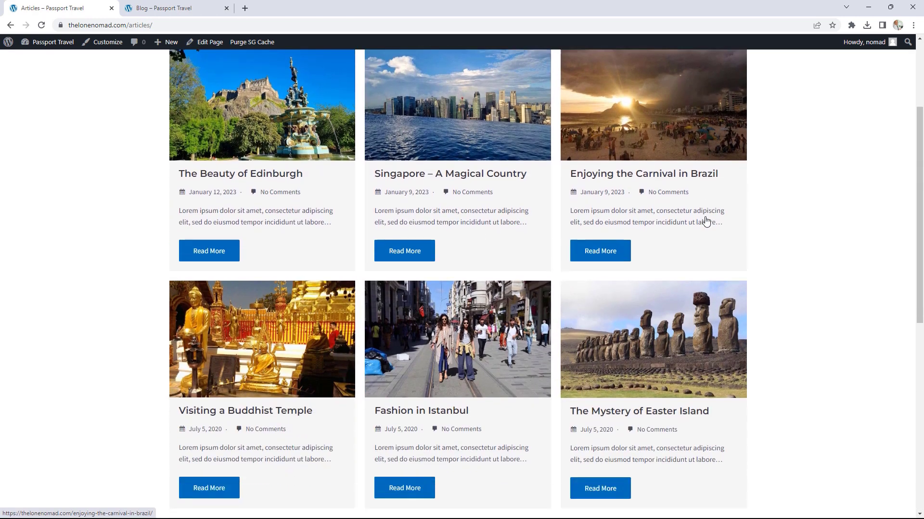
{"action": "left_click", "coordinate": [206, 42]}
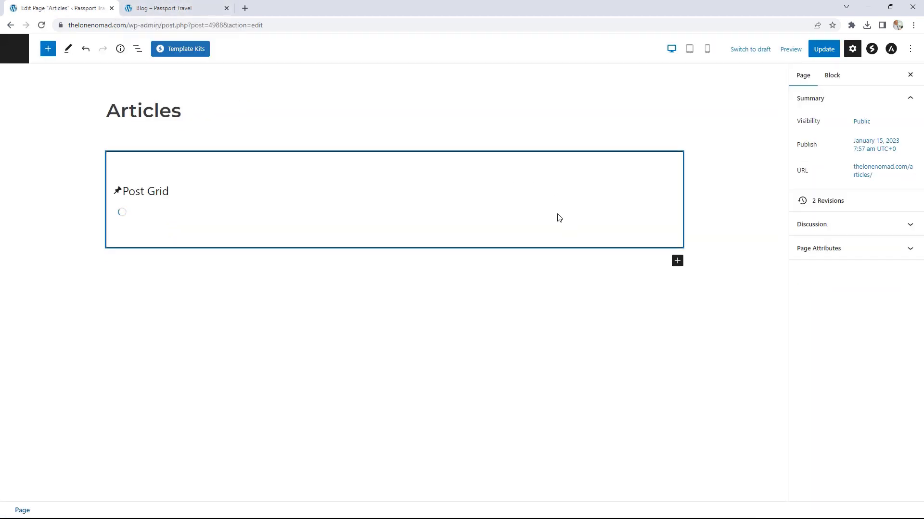
Step: Insert a Post Timeline block below the Articles page's post grid
{"action": "scroll", "coordinate": [649, 276], "scroll_direction": "down", "scroll_amount": 4}
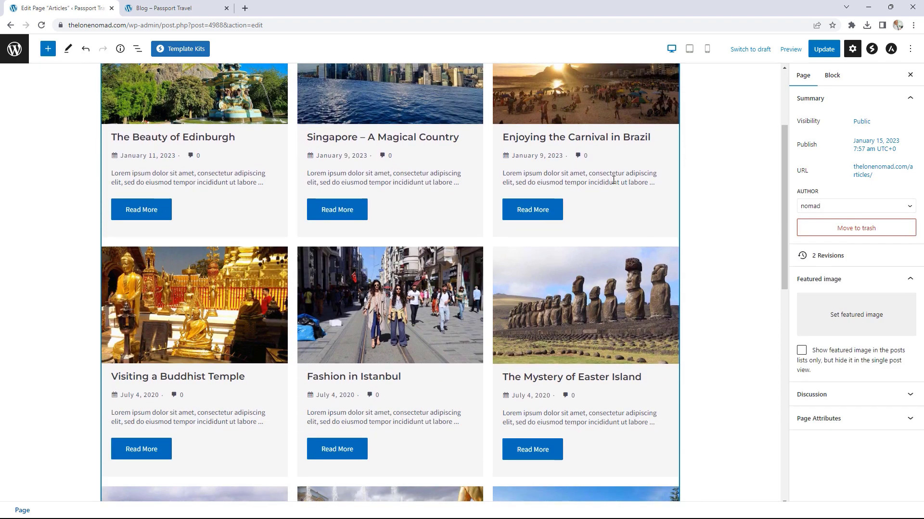
{"action": "scroll", "coordinate": [664, 202], "scroll_direction": "down", "scroll_amount": 10}
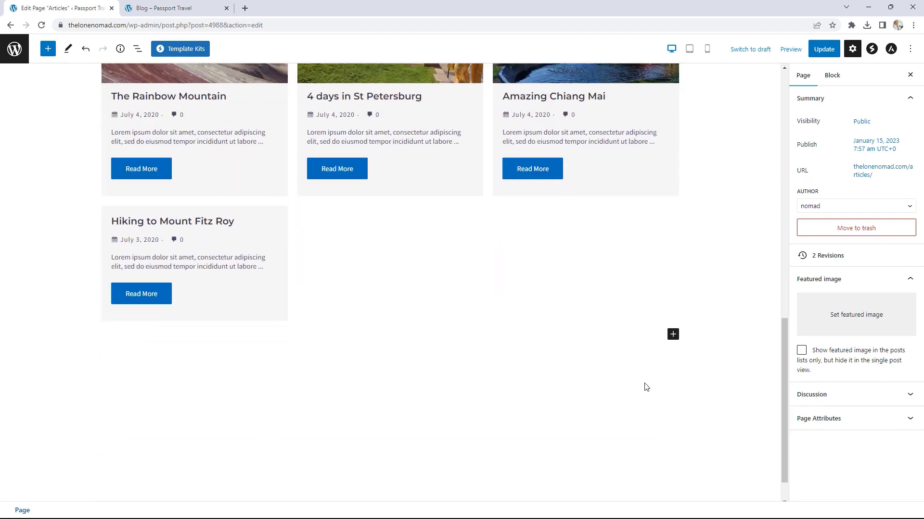
{"action": "left_click", "coordinate": [673, 295]}
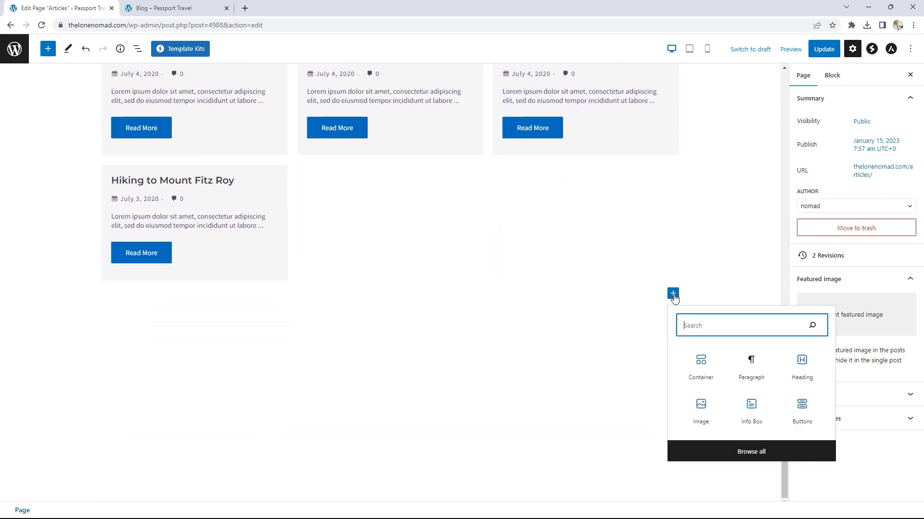
{"action": "left_click", "coordinate": [751, 452]}
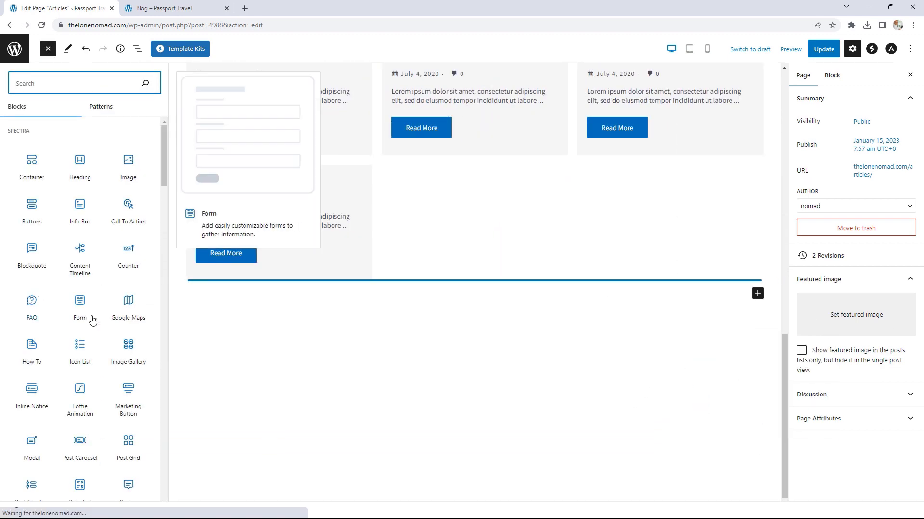
{"action": "scroll", "coordinate": [113, 331], "scroll_direction": "down", "scroll_amount": 1}
{"action": "scroll", "coordinate": [113, 332], "scroll_direction": "down", "scroll_amount": 3}
{"action": "left_click", "coordinate": [33, 341]}
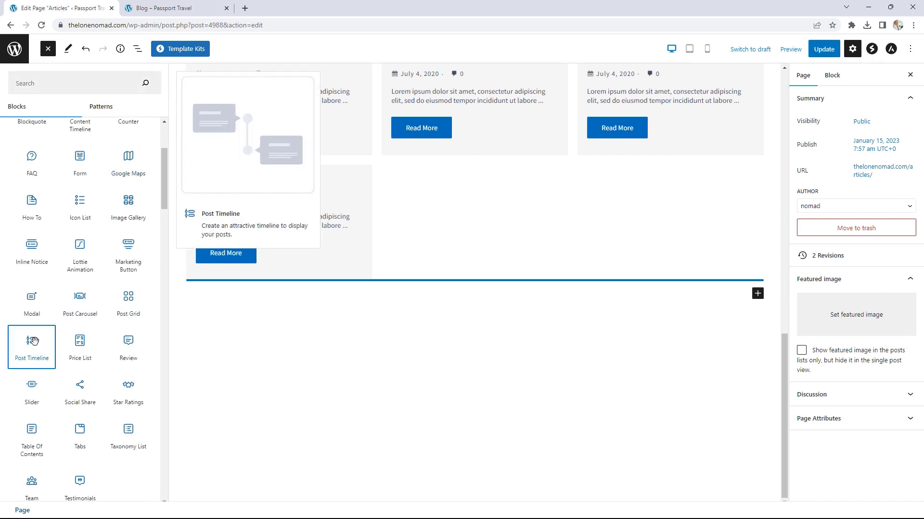
Step: Update the Articles page with the new timeline and view it live
{"action": "scroll", "coordinate": [608, 301], "scroll_direction": "down", "scroll_amount": 10}
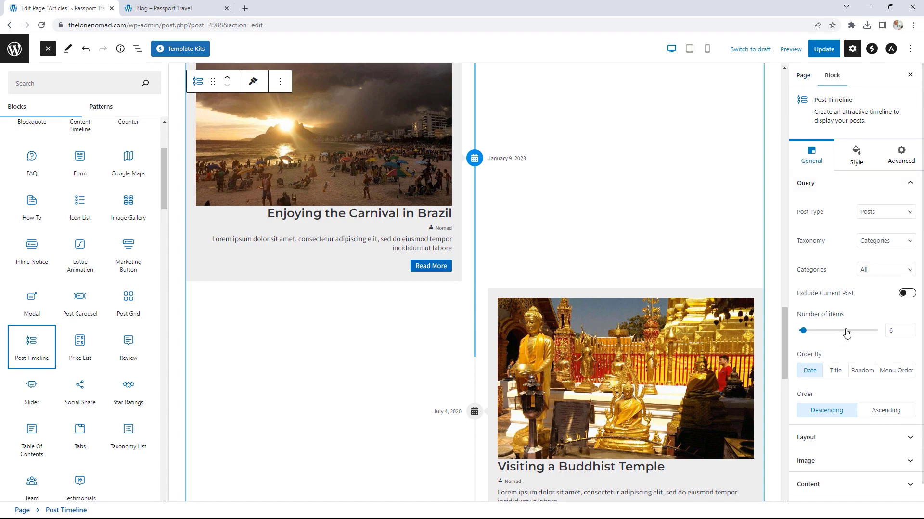
{"action": "scroll", "coordinate": [625, 289], "scroll_direction": "down", "scroll_amount": 3}
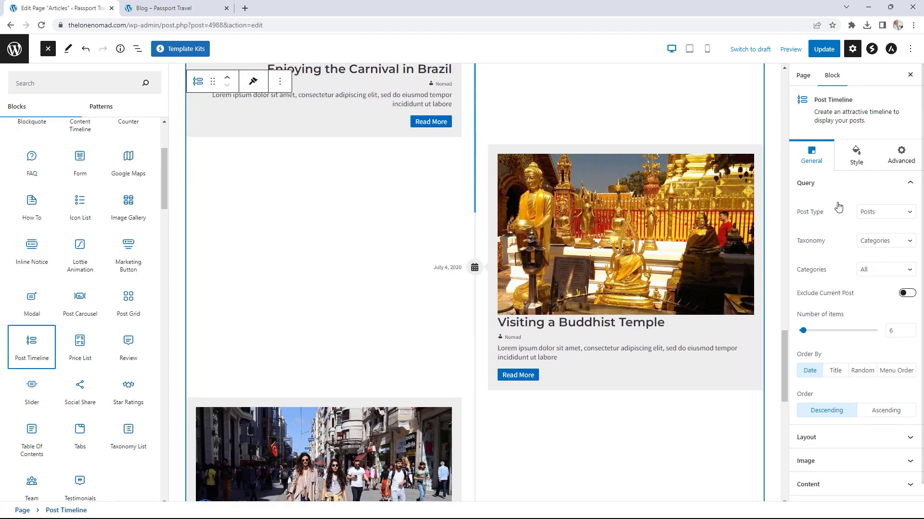
{"action": "scroll", "coordinate": [709, 303], "scroll_direction": "up", "scroll_amount": 2}
{"action": "left_click", "coordinate": [818, 49]}
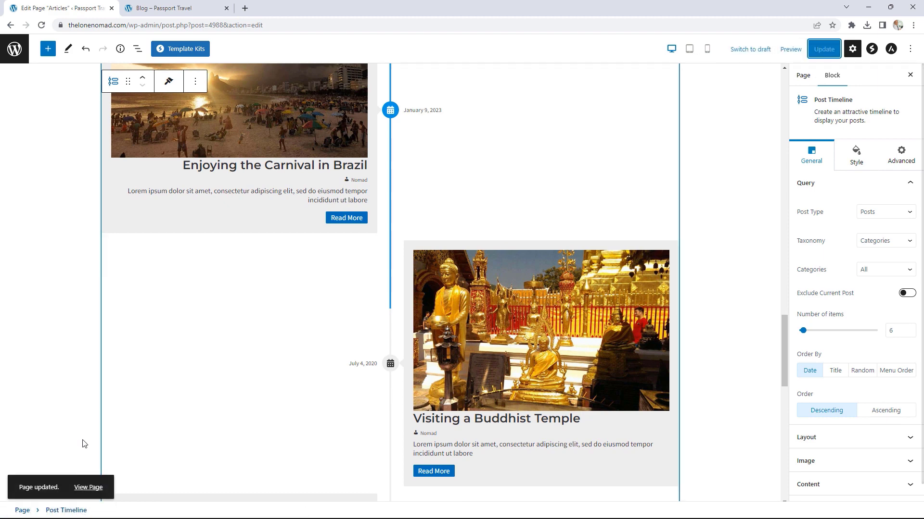
{"action": "left_click", "coordinate": [96, 489]}
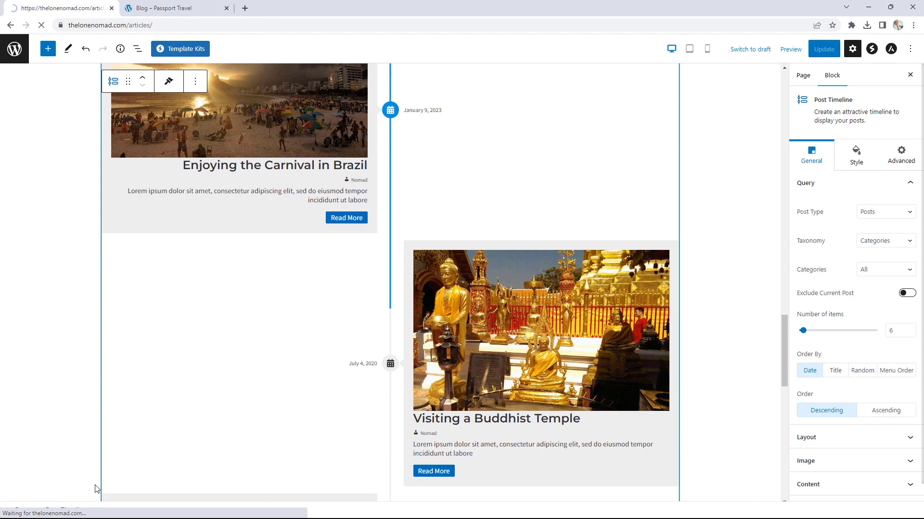
Step: Scroll through the live Articles page's grid and timeline, then reopen it in the block editor
{"action": "scroll", "coordinate": [567, 358], "scroll_direction": "down", "scroll_amount": 20}
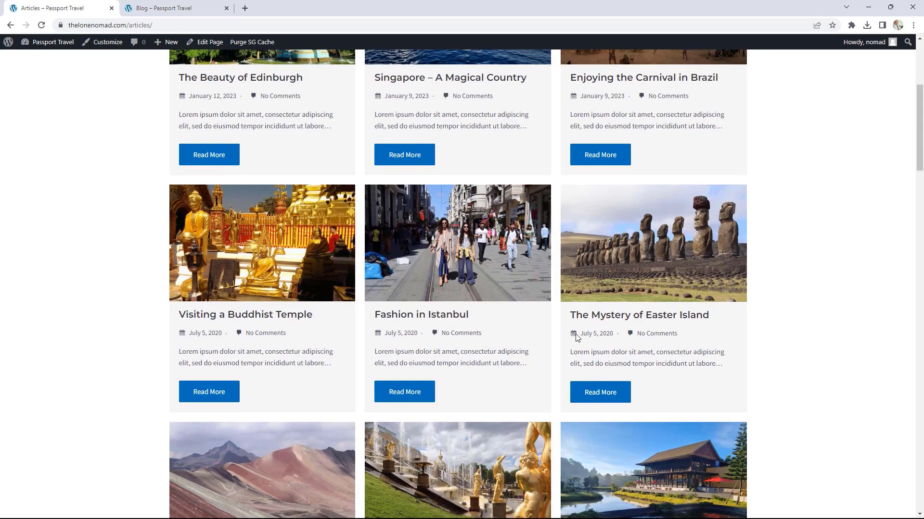
{"action": "scroll", "coordinate": [578, 328], "scroll_direction": "down", "scroll_amount": 12}
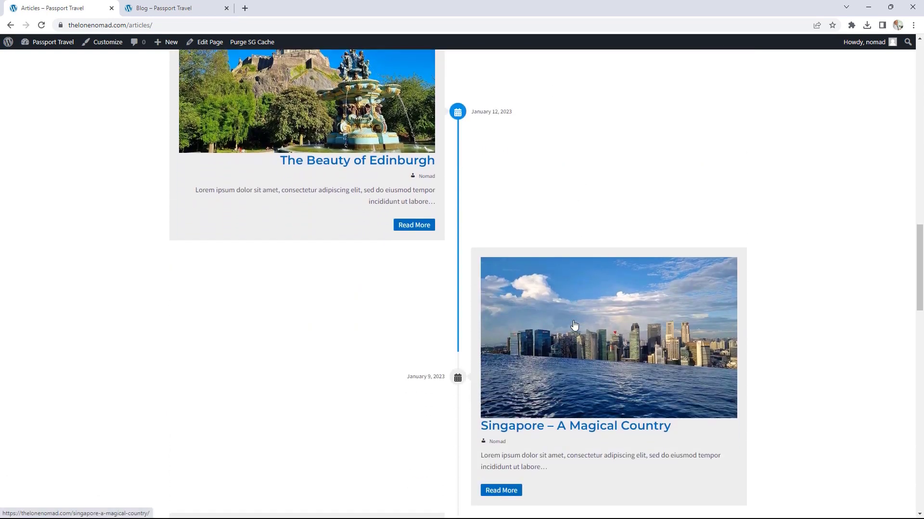
{"action": "scroll", "coordinate": [425, 259], "scroll_direction": "down", "scroll_amount": 10}
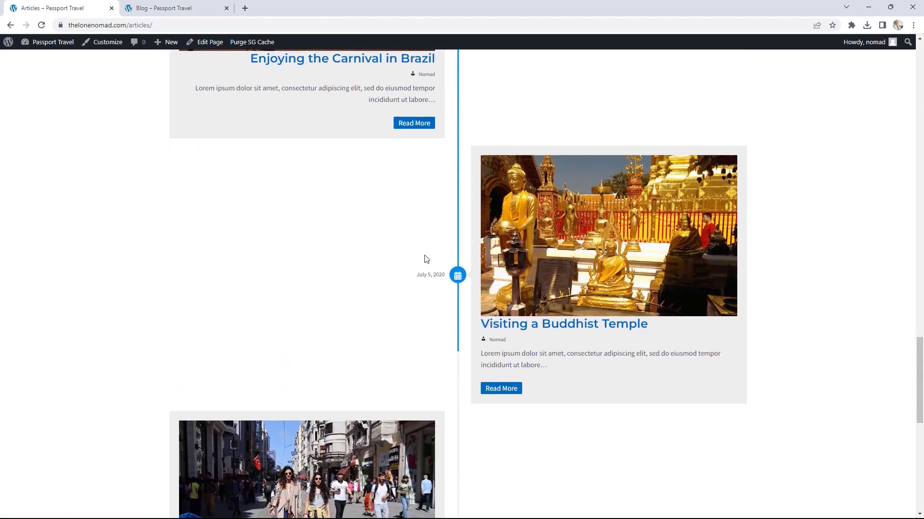
{"action": "scroll", "coordinate": [425, 259], "scroll_direction": "down", "scroll_amount": 3}
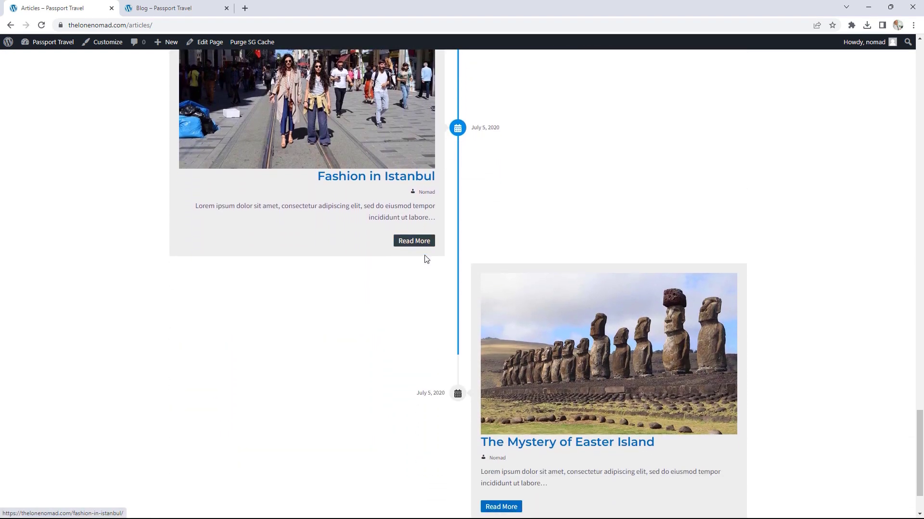
{"action": "scroll", "coordinate": [419, 256], "scroll_direction": "up", "scroll_amount": 20}
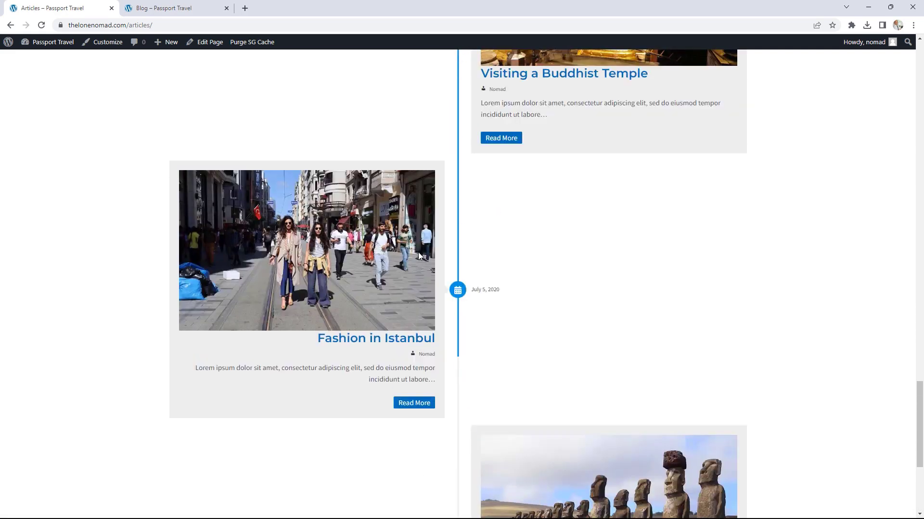
{"action": "scroll", "coordinate": [420, 257], "scroll_direction": "up", "scroll_amount": 9}
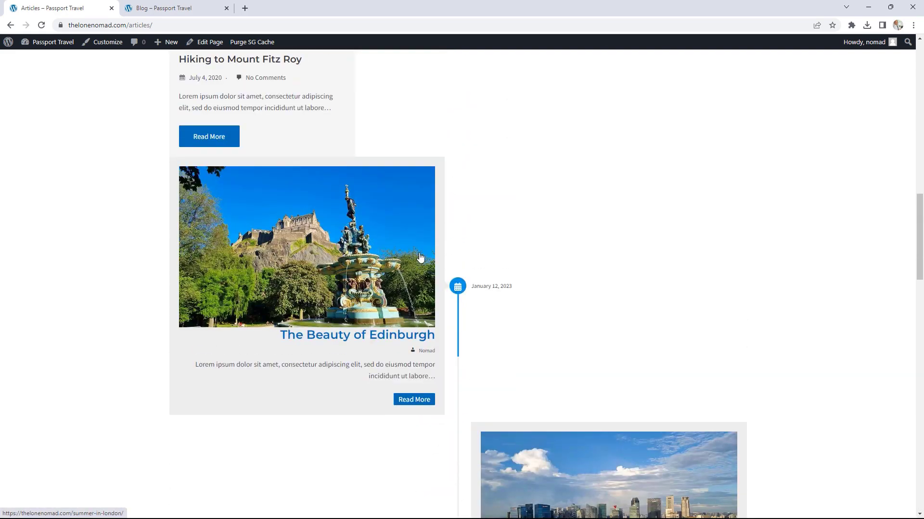
{"action": "scroll", "coordinate": [420, 257], "scroll_direction": "up", "scroll_amount": 12}
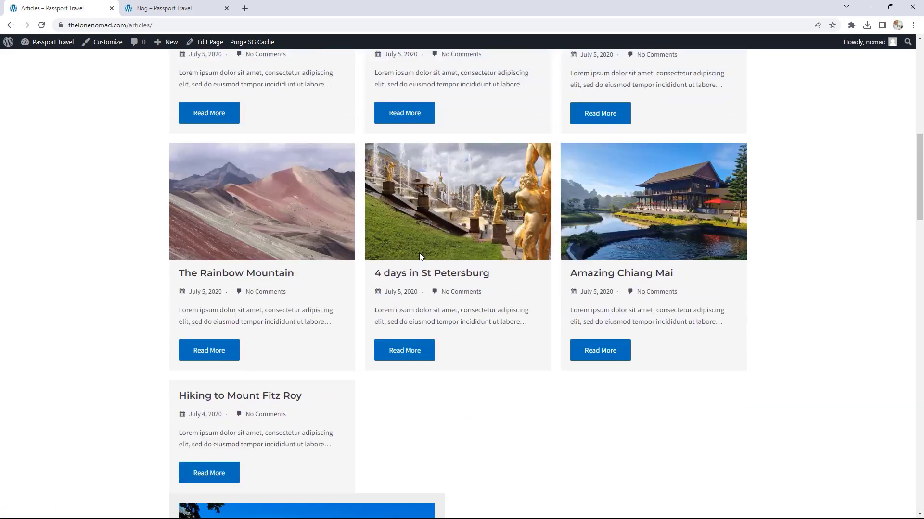
{"action": "scroll", "coordinate": [419, 256], "scroll_direction": "up", "scroll_amount": 2}
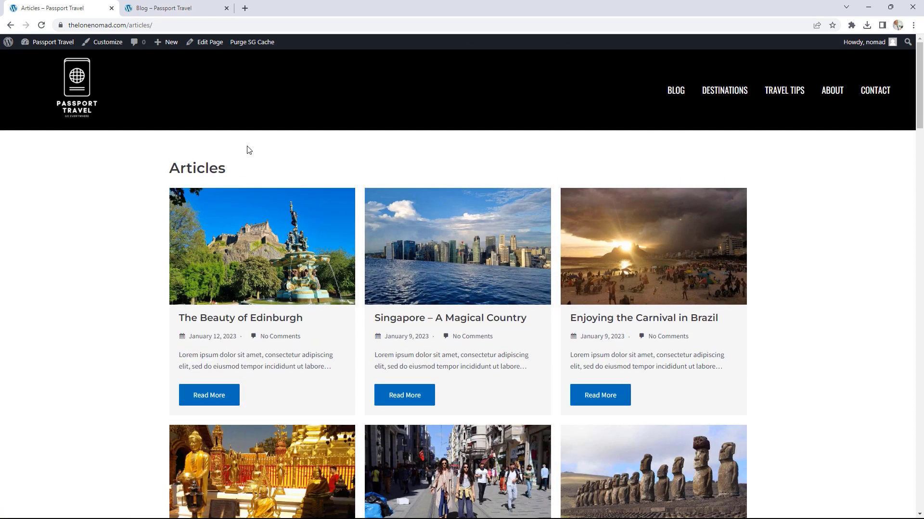
{"action": "left_click", "coordinate": [211, 44]}
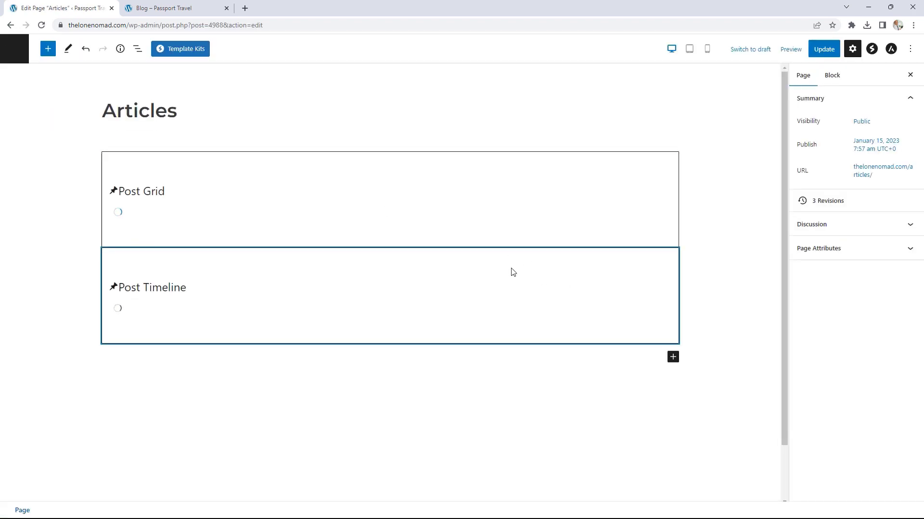
Step: Delete the Post Timeline block from Articles, update the page, and view it live
{"action": "scroll", "coordinate": [646, 303], "scroll_direction": "down", "scroll_amount": 15}
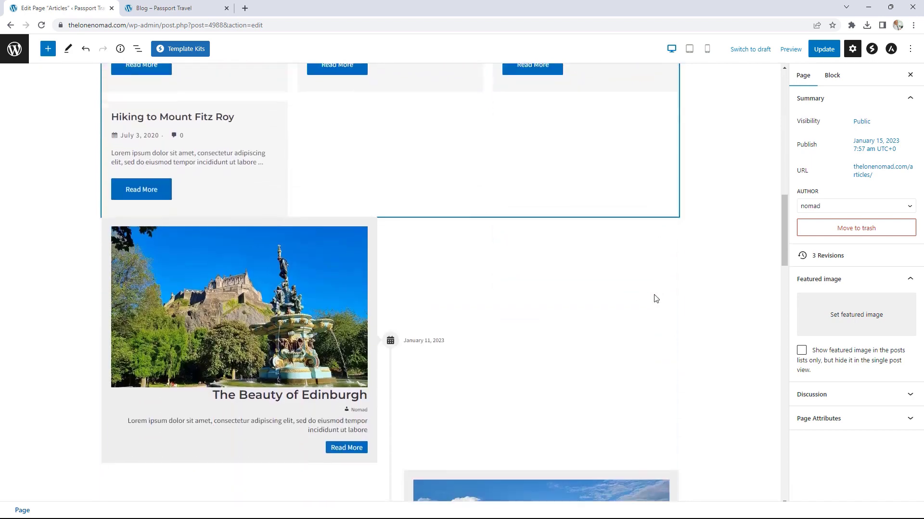
{"action": "left_click", "coordinate": [630, 293]}
{"action": "left_click", "coordinate": [194, 199]}
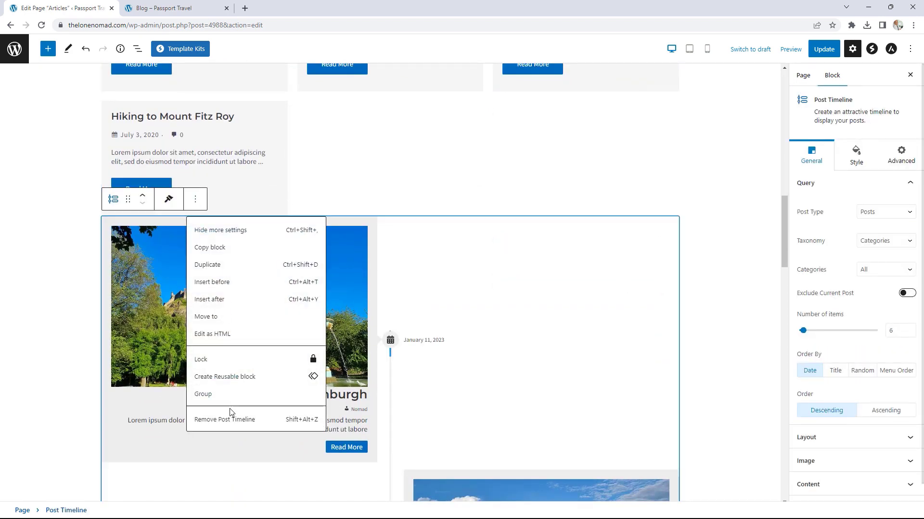
{"action": "left_click", "coordinate": [226, 422]}
{"action": "left_click", "coordinate": [831, 50]}
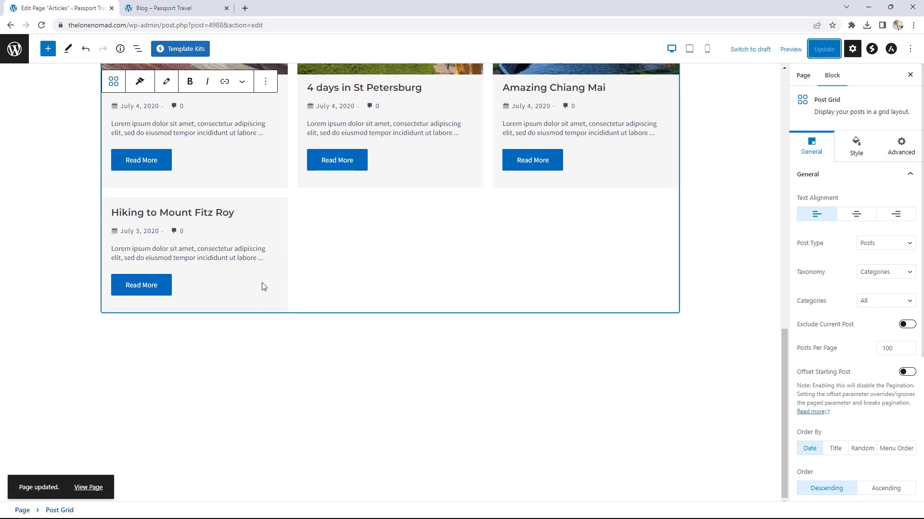
{"action": "left_click", "coordinate": [89, 489]}
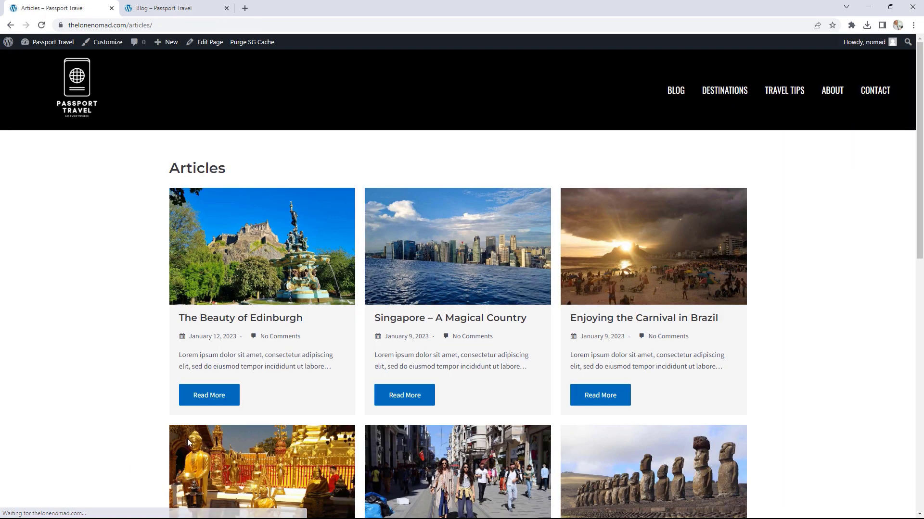
Step: Review the live Articles post grid, then go to the site's admin Dashboard
{"action": "scroll", "coordinate": [780, 263], "scroll_direction": "down", "scroll_amount": 3}
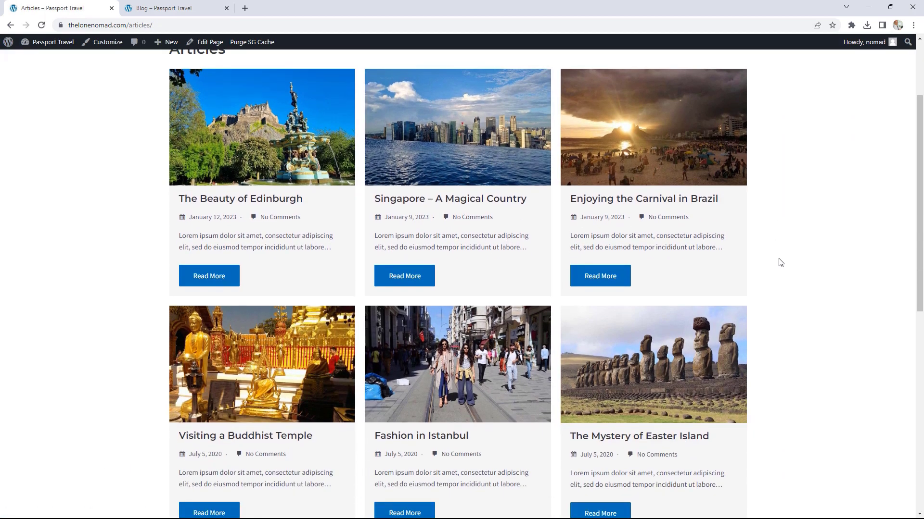
{"action": "scroll", "coordinate": [780, 263], "scroll_direction": "up", "scroll_amount": 3}
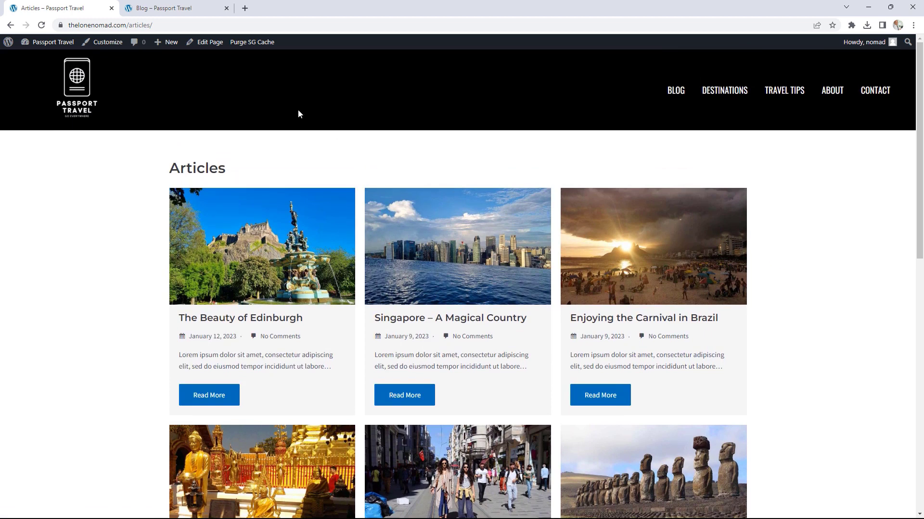
{"action": "left_click", "coordinate": [57, 43]}
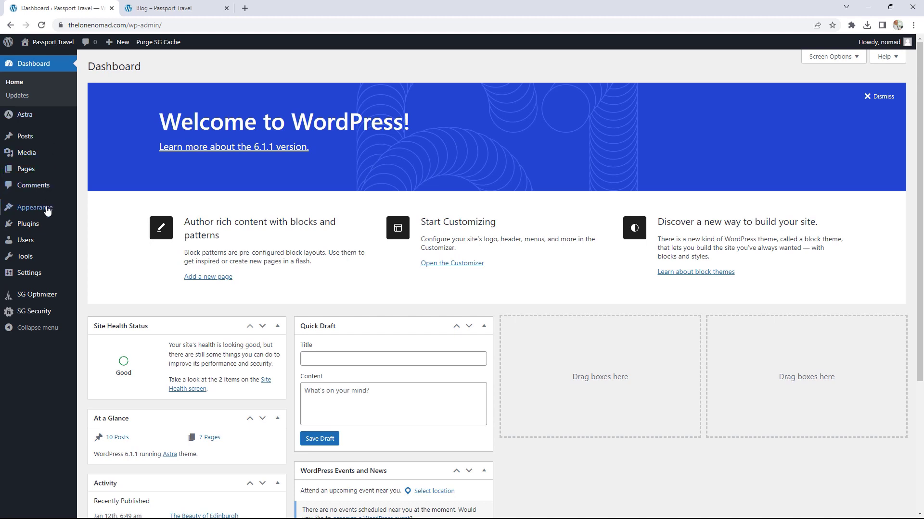
Step: In Appearance > Menus, remove the Blog item from the Main Menu
{"action": "mouse_move", "coordinate": [43, 207]}
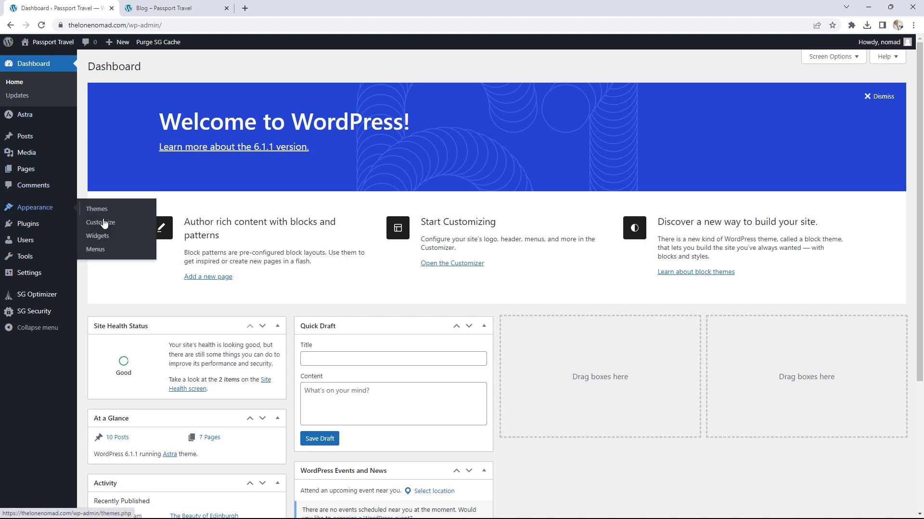
{"action": "left_click", "coordinate": [105, 248]}
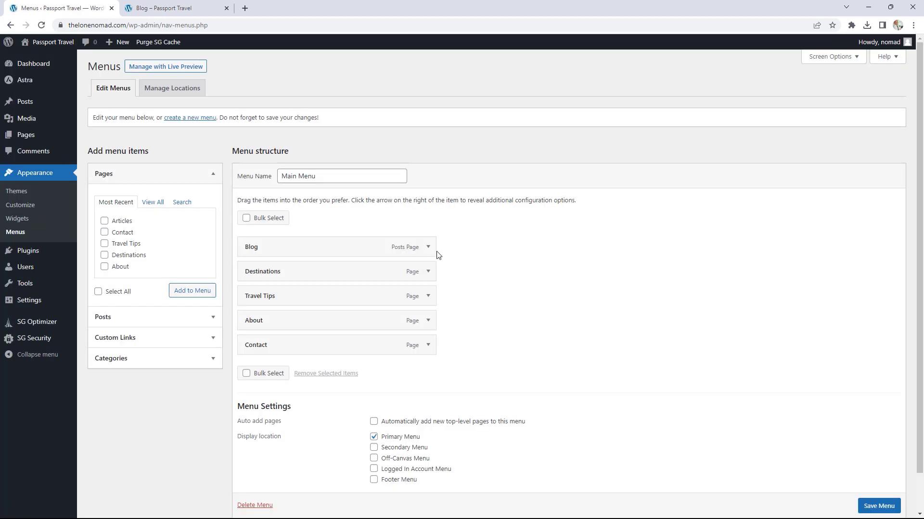
{"action": "left_click", "coordinate": [427, 248]}
{"action": "left_click", "coordinate": [252, 362]}
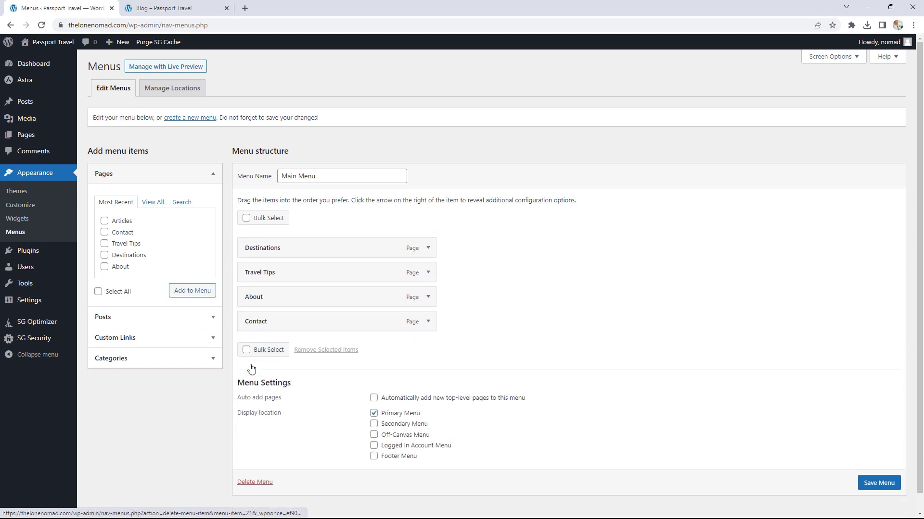
Step: Add the Articles page to the Main Menu, move it to the top, and save the menu
{"action": "left_click", "coordinate": [153, 203]}
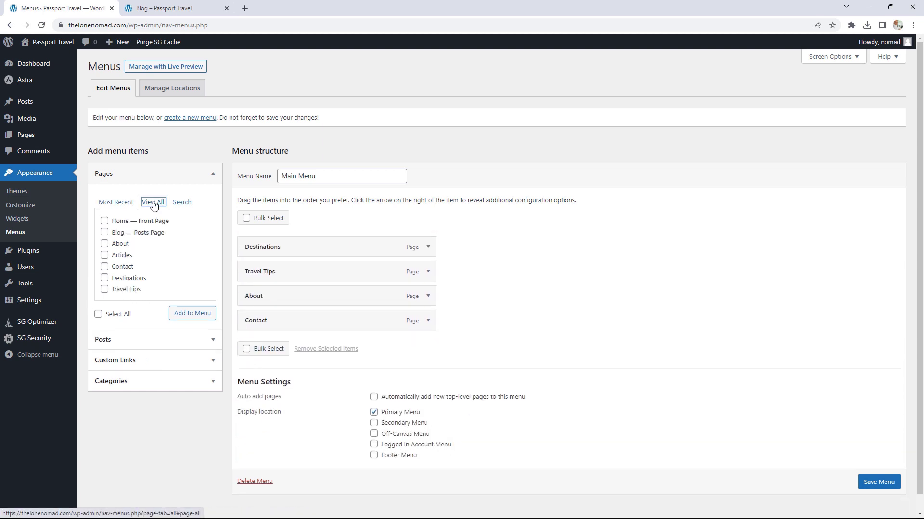
{"action": "left_click", "coordinate": [104, 256]}
{"action": "left_click", "coordinate": [214, 320]}
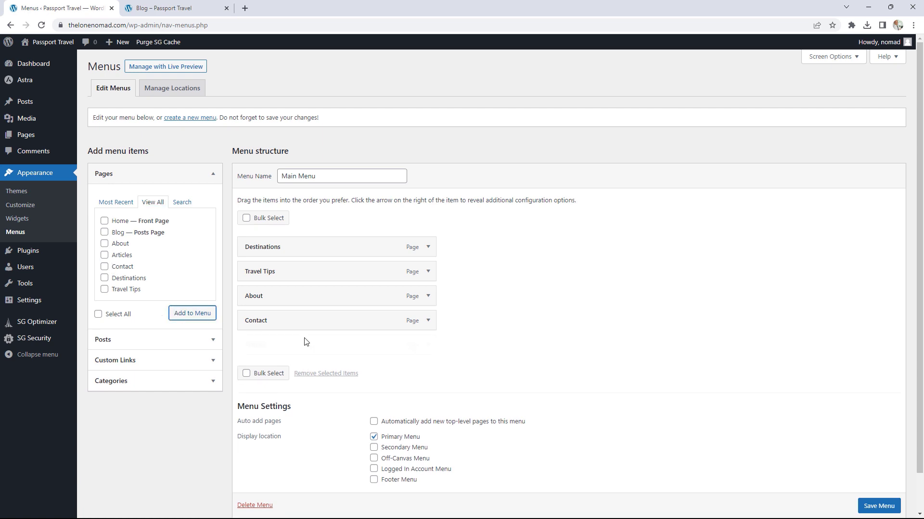
{"action": "left_click_drag", "start_coordinate": [309, 344], "coordinate": [272, 247]}
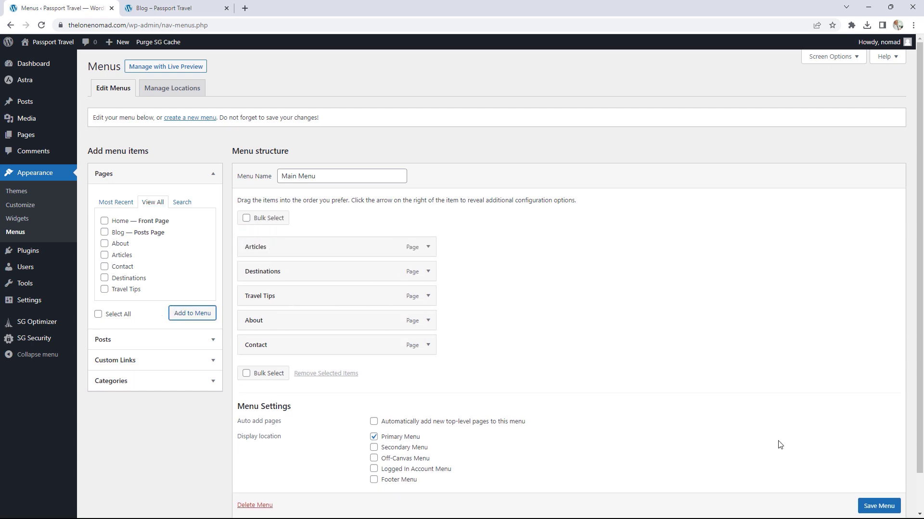
{"action": "scroll", "coordinate": [885, 511], "scroll_direction": "down", "scroll_amount": 1}
{"action": "left_click", "coordinate": [884, 480]}
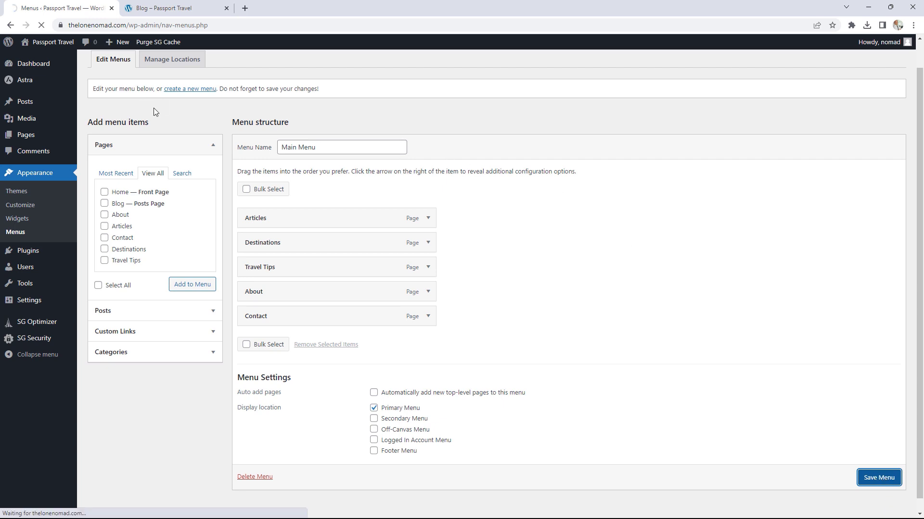
{"action": "mouse_move", "coordinate": [50, 47]}
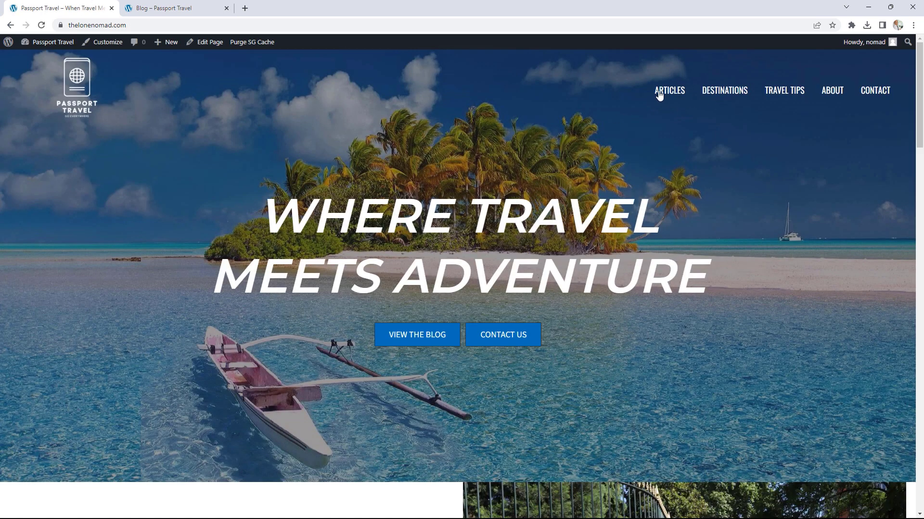
Step: Reach The Beauty of Edinburgh post through the new Articles menu link, then launch the Customizer
{"action": "left_click", "coordinate": [682, 92]}
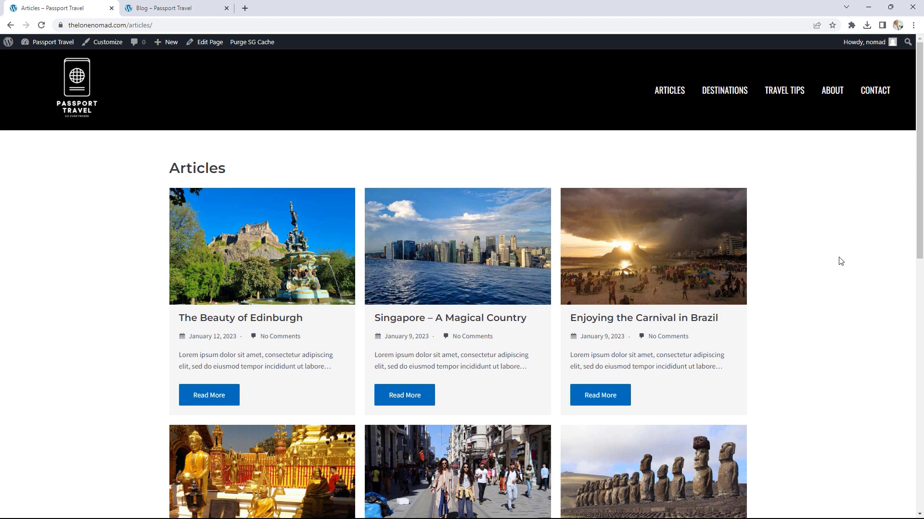
{"action": "scroll", "coordinate": [841, 261], "scroll_direction": "down", "scroll_amount": 2}
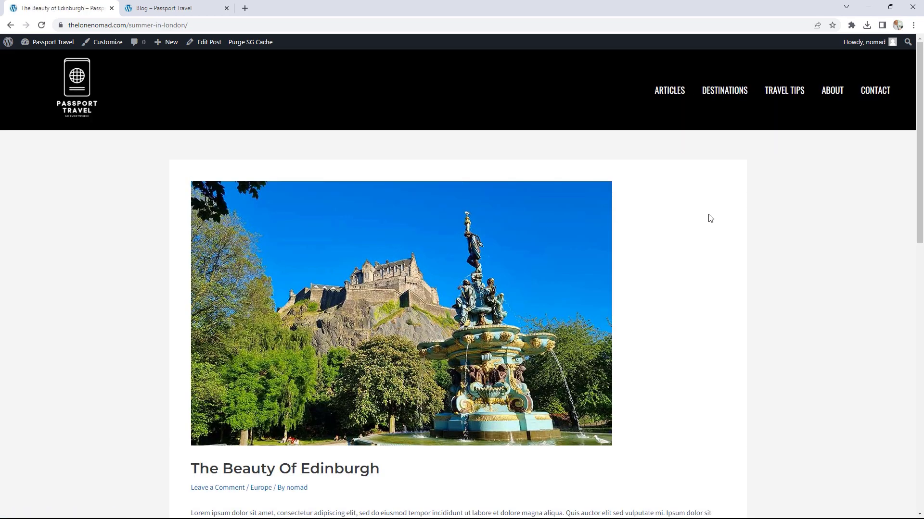
{"action": "scroll", "coordinate": [698, 215], "scroll_direction": "down", "scroll_amount": 3}
{"action": "scroll", "coordinate": [659, 208], "scroll_direction": "up", "scroll_amount": 2}
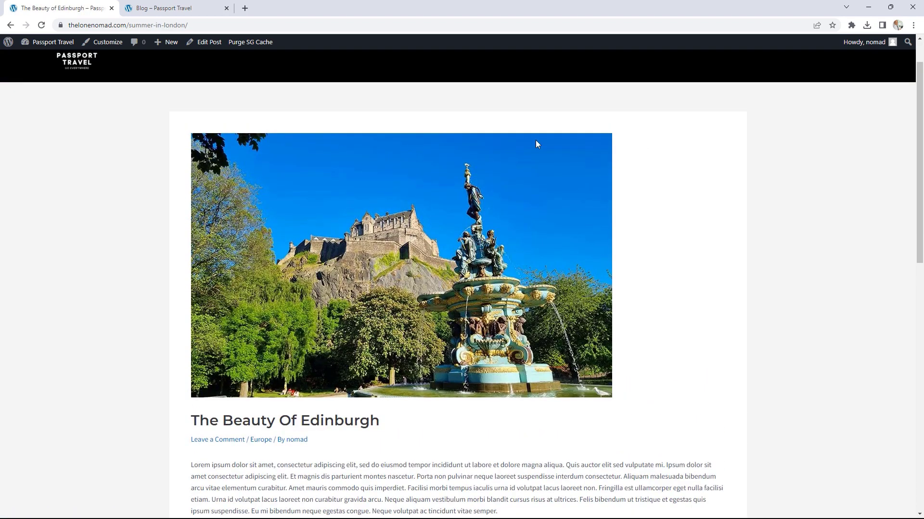
{"action": "scroll", "coordinate": [575, 246], "scroll_direction": "down", "scroll_amount": 4}
{"action": "scroll", "coordinate": [444, 241], "scroll_direction": "down", "scroll_amount": 4}
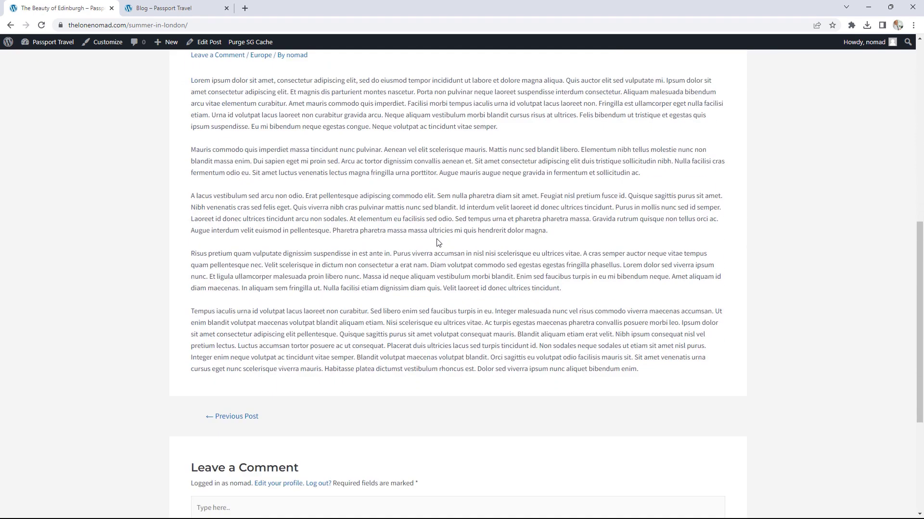
{"action": "scroll", "coordinate": [429, 230], "scroll_direction": "up", "scroll_amount": 3}
{"action": "left_click", "coordinate": [107, 44]}
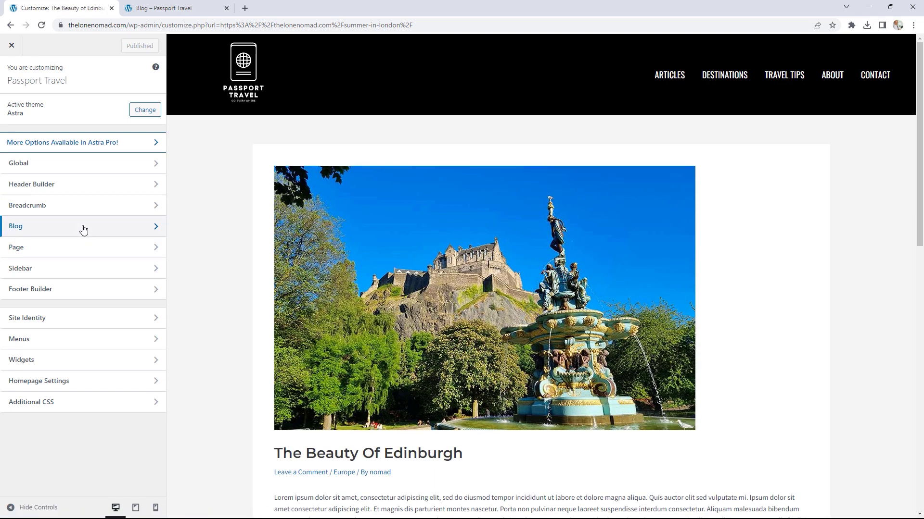
Step: Give single posts a boxed container with a right sidebar, then scroll down to Related Posts
{"action": "left_click", "coordinate": [83, 228]}
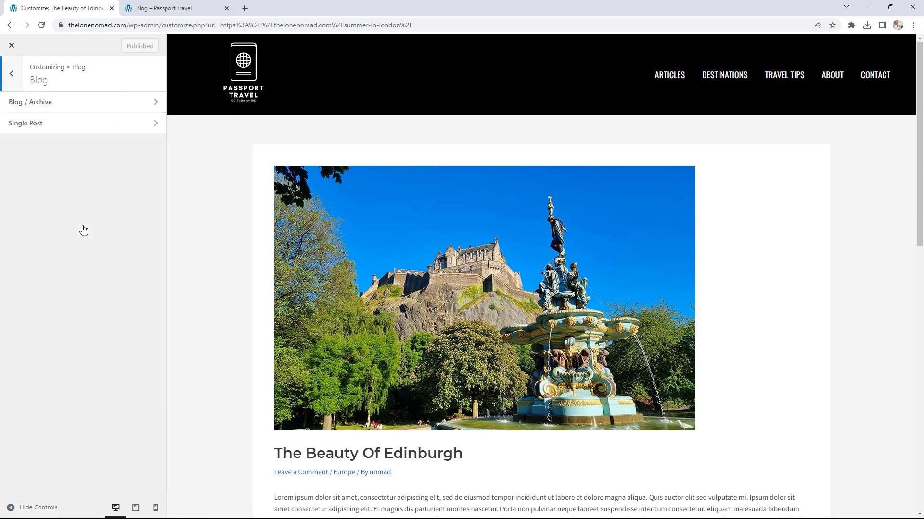
{"action": "left_click", "coordinate": [41, 126]}
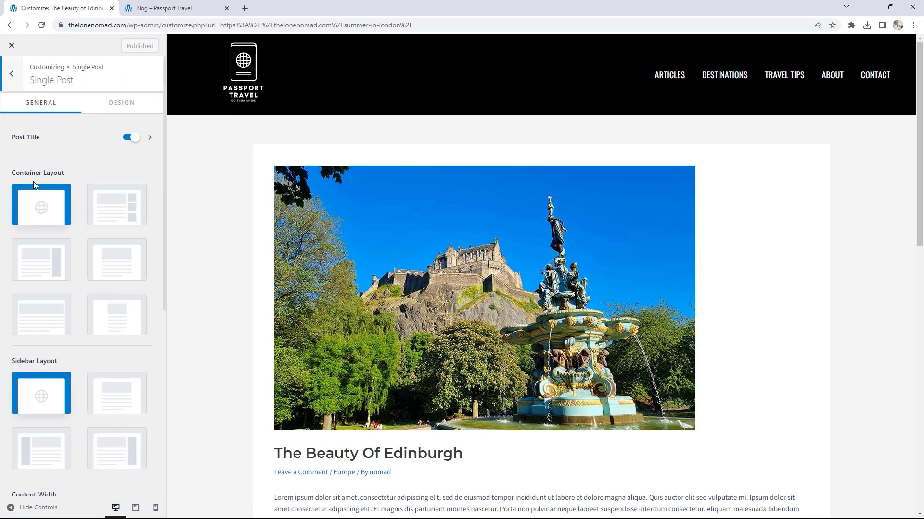
{"action": "left_click", "coordinate": [124, 215]}
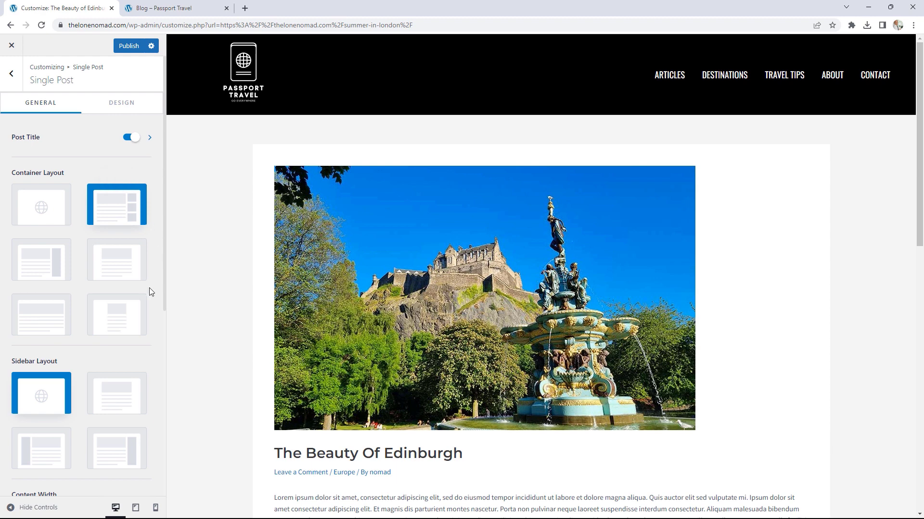
{"action": "scroll", "coordinate": [149, 288], "scroll_direction": "down", "scroll_amount": 2}
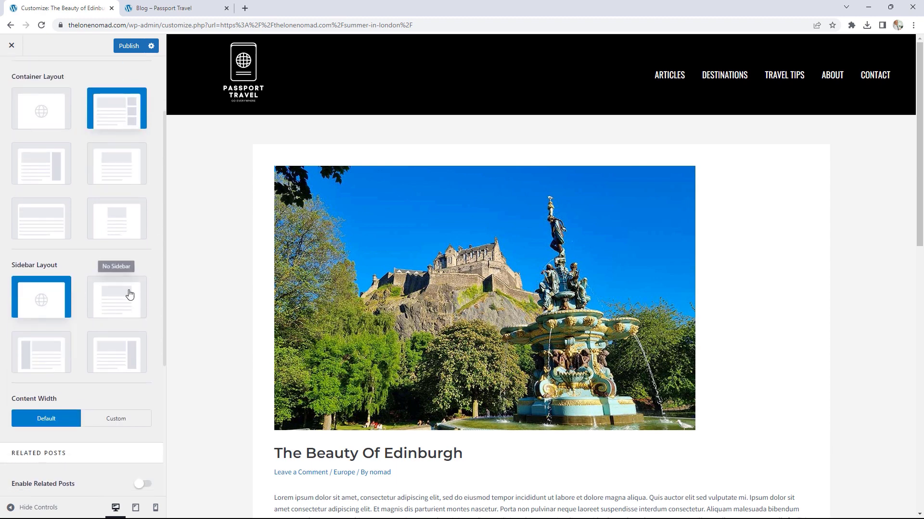
{"action": "left_click", "coordinate": [116, 355]}
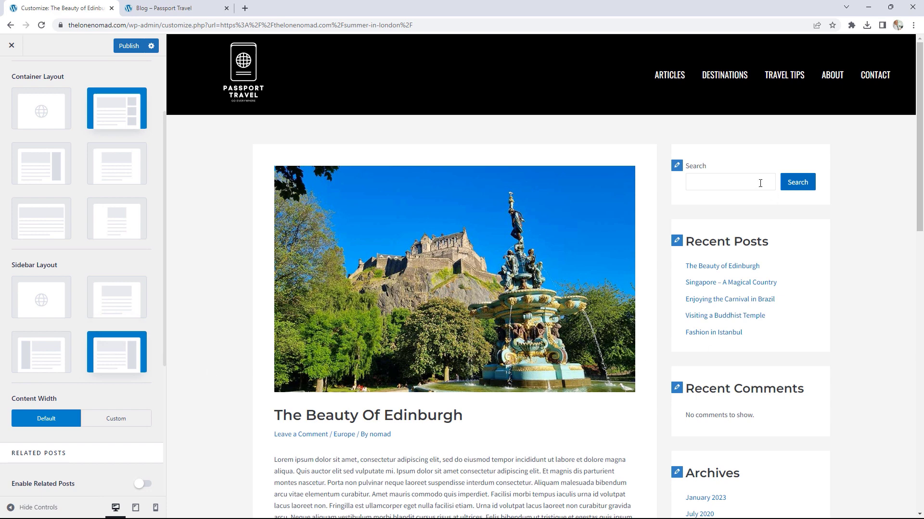
{"action": "scroll", "coordinate": [774, 264], "scroll_direction": "down", "scroll_amount": 5}
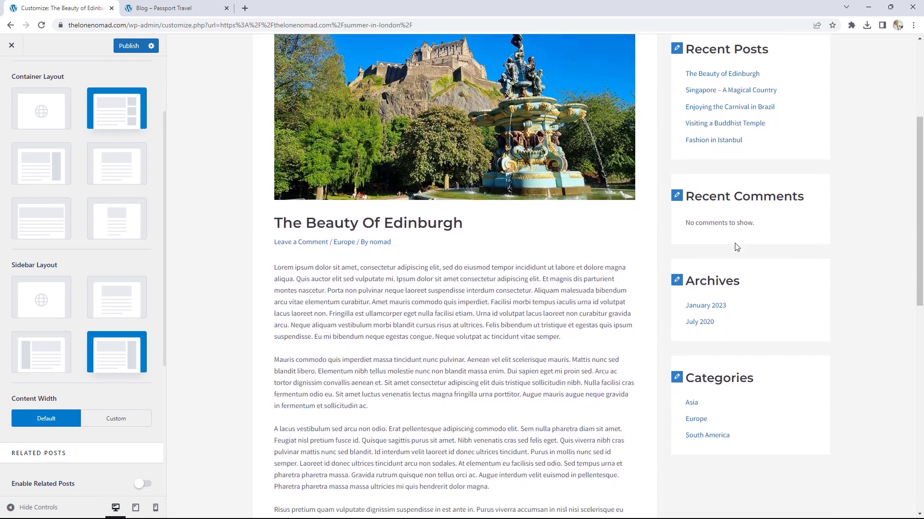
{"action": "scroll", "coordinate": [124, 287], "scroll_direction": "down", "scroll_amount": 4}
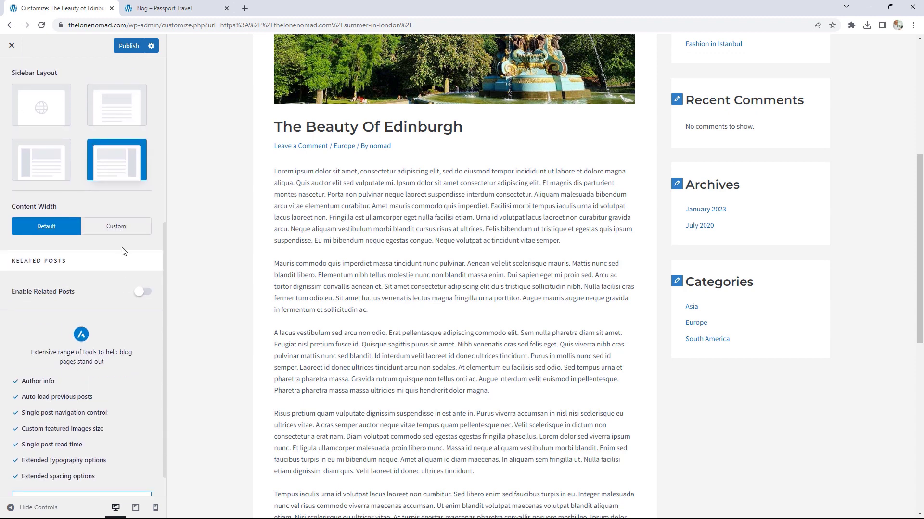
Step: Enable related posts on single posts, showing 3 posts in a three-column grid
{"action": "left_click", "coordinate": [145, 293]}
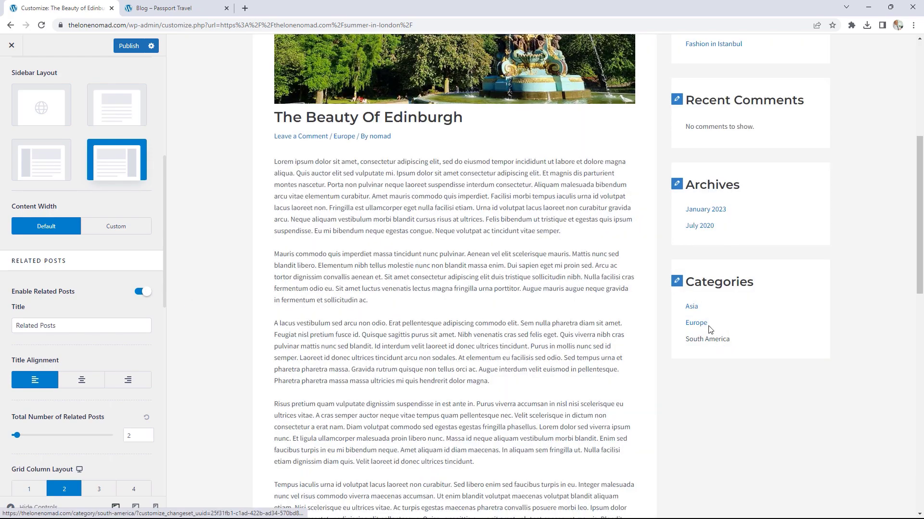
{"action": "scroll", "coordinate": [523, 333], "scroll_direction": "down", "scroll_amount": 15}
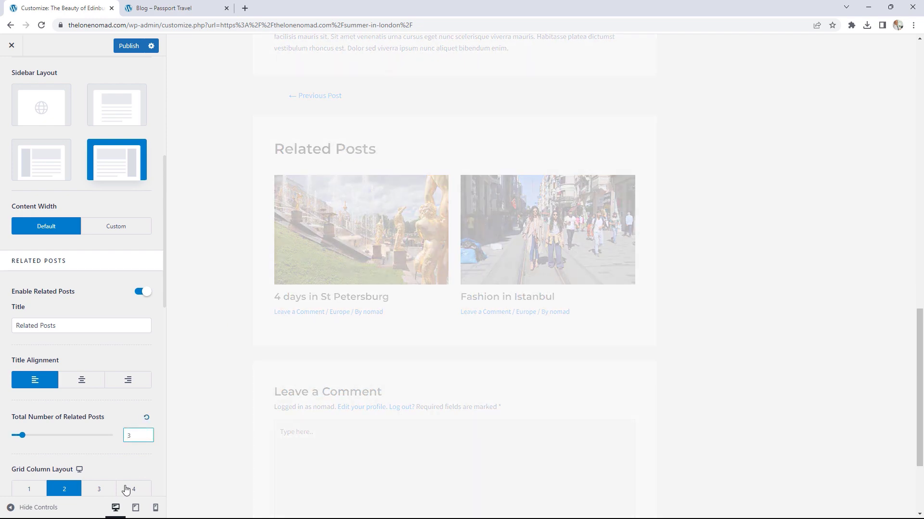
{"action": "left_click", "coordinate": [101, 491]}
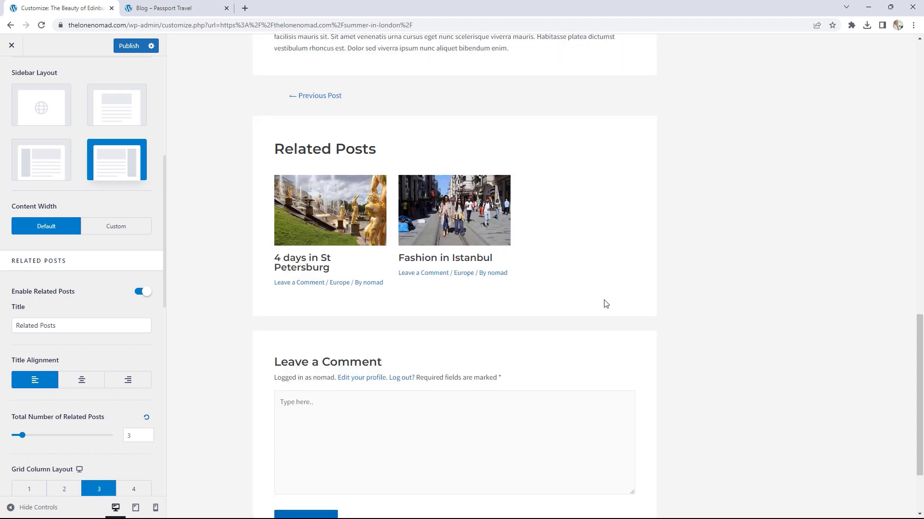
{"action": "scroll", "coordinate": [439, 304], "scroll_direction": "down", "scroll_amount": 2}
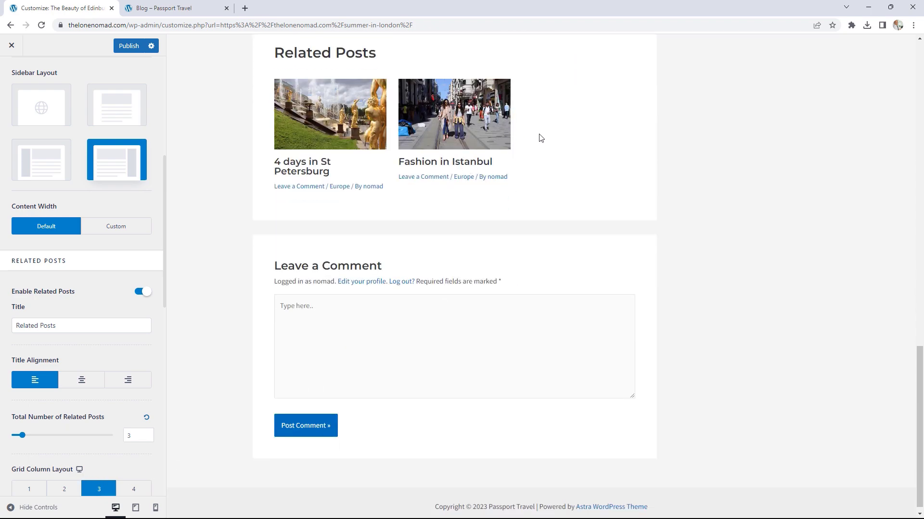
{"action": "scroll", "coordinate": [567, 180], "scroll_direction": "up", "scroll_amount": 1}
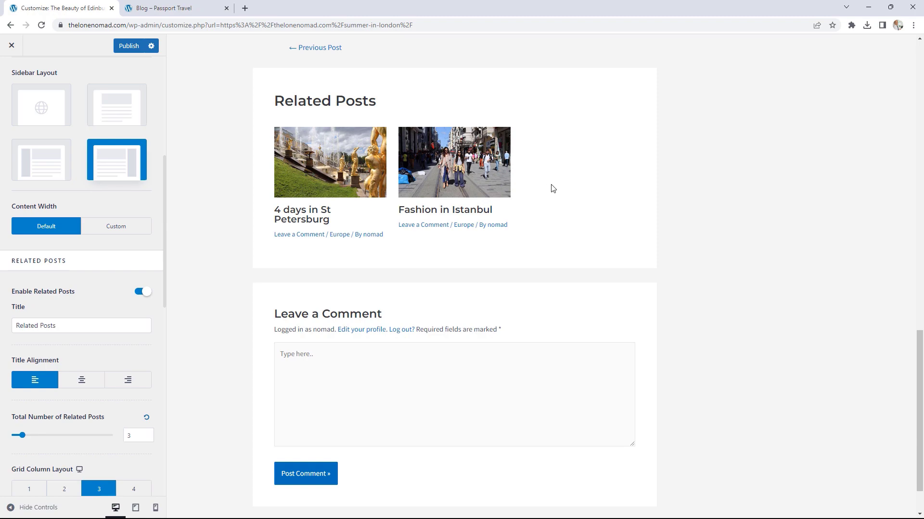
{"action": "scroll", "coordinate": [582, 265], "scroll_direction": "up", "scroll_amount": 20}
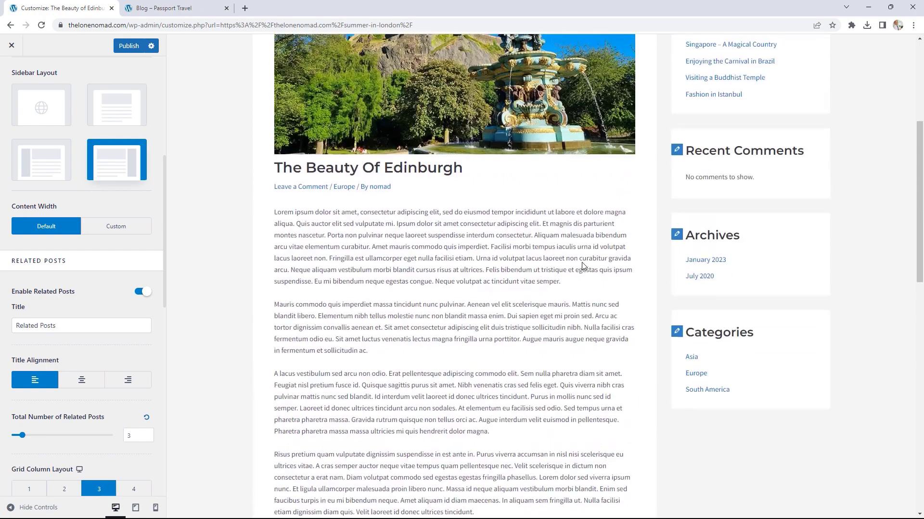
{"action": "scroll", "coordinate": [582, 266], "scroll_direction": "up", "scroll_amount": 2}
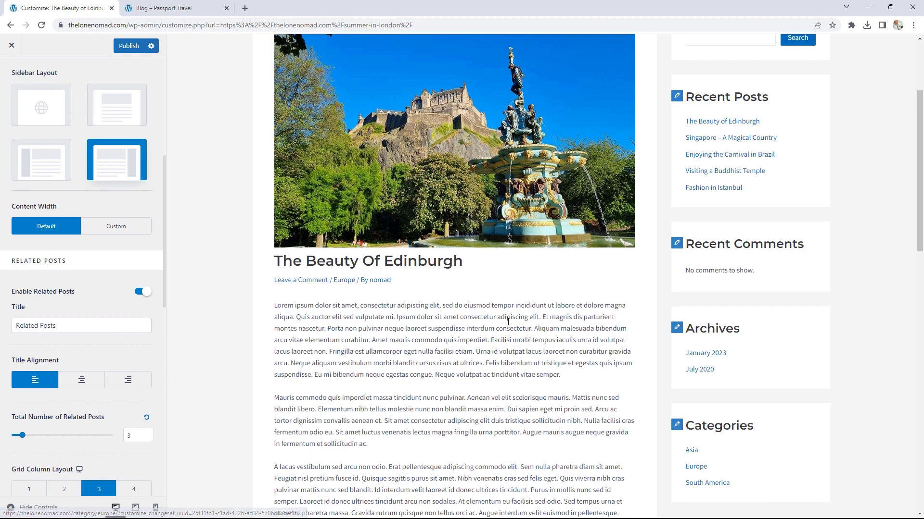
{"action": "scroll", "coordinate": [509, 322], "scroll_direction": "down", "scroll_amount": 8}
{"action": "scroll", "coordinate": [509, 321], "scroll_direction": "down", "scroll_amount": 6}
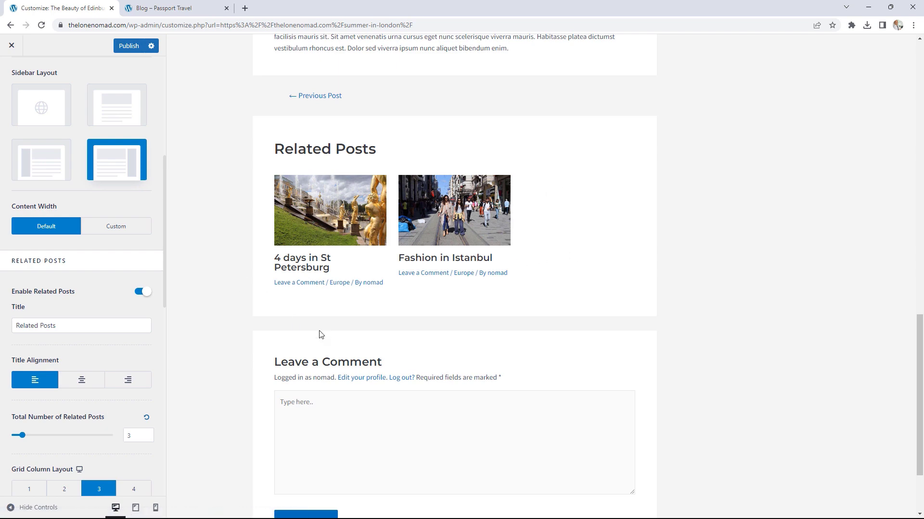
{"action": "scroll", "coordinate": [457, 353], "scroll_direction": "up", "scroll_amount": 10}
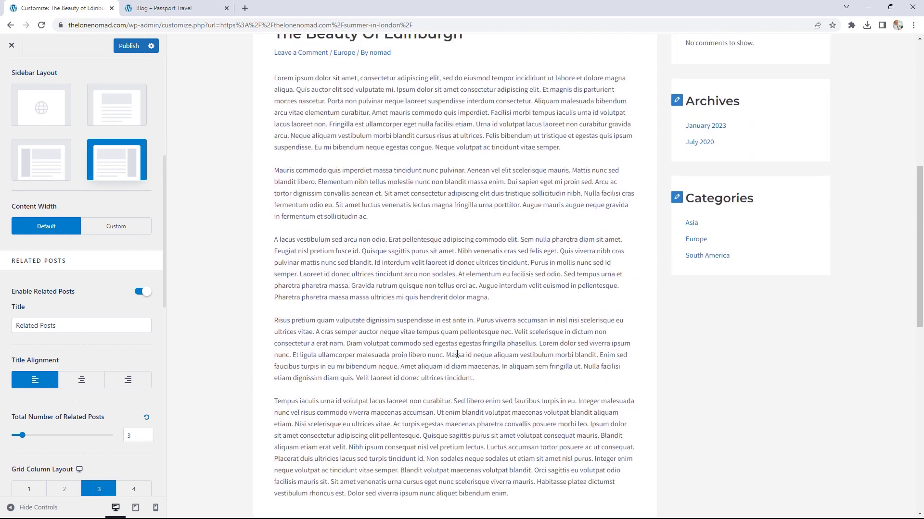
{"action": "scroll", "coordinate": [457, 353], "scroll_direction": "up", "scroll_amount": 5}
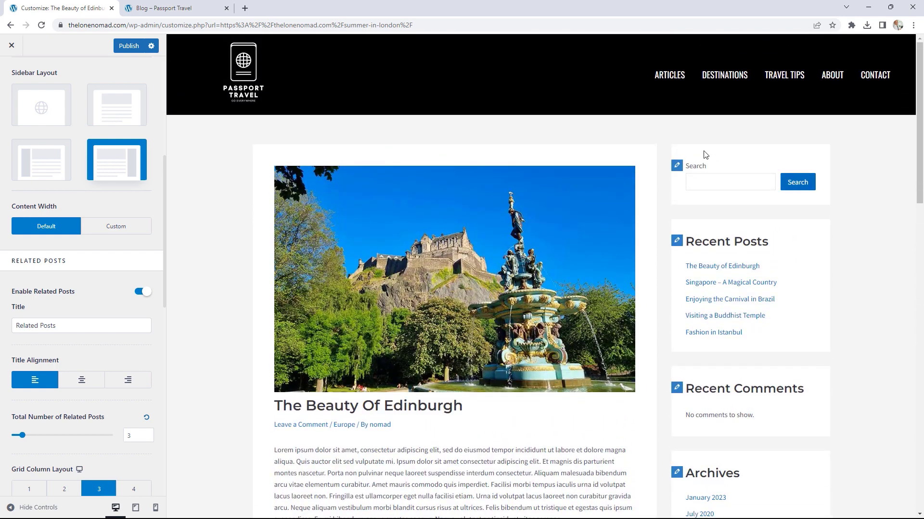
{"action": "scroll", "coordinate": [764, 359], "scroll_direction": "down", "scroll_amount": 2}
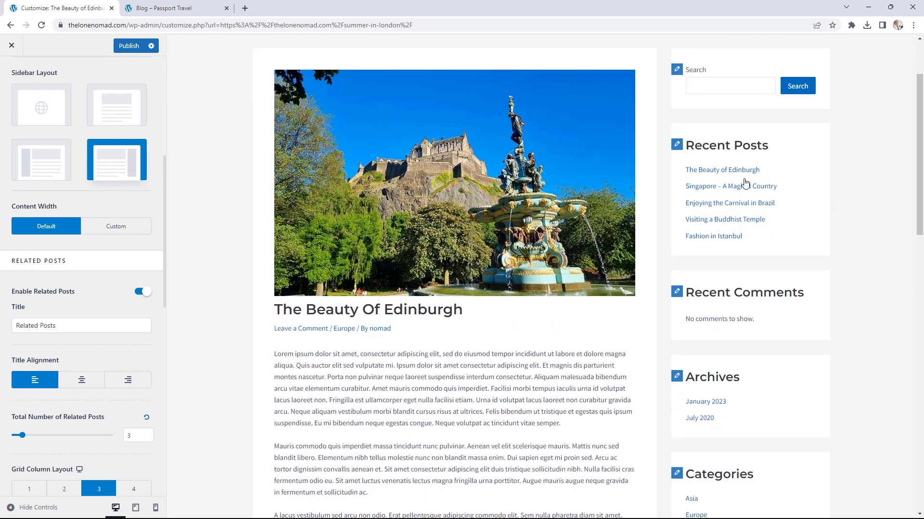
Step: Publish the Customizer changes and exit to the live Edinburgh post
{"action": "left_click", "coordinate": [151, 46]}
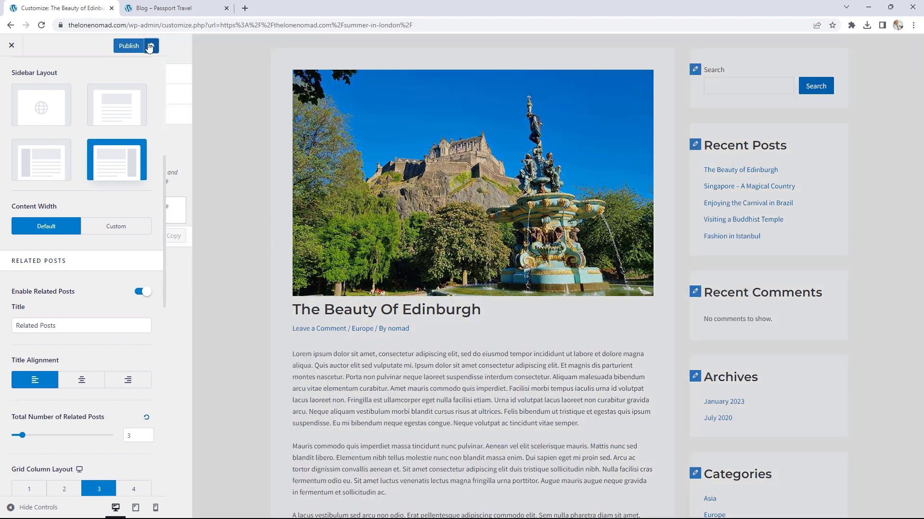
{"action": "left_click", "coordinate": [136, 48]}
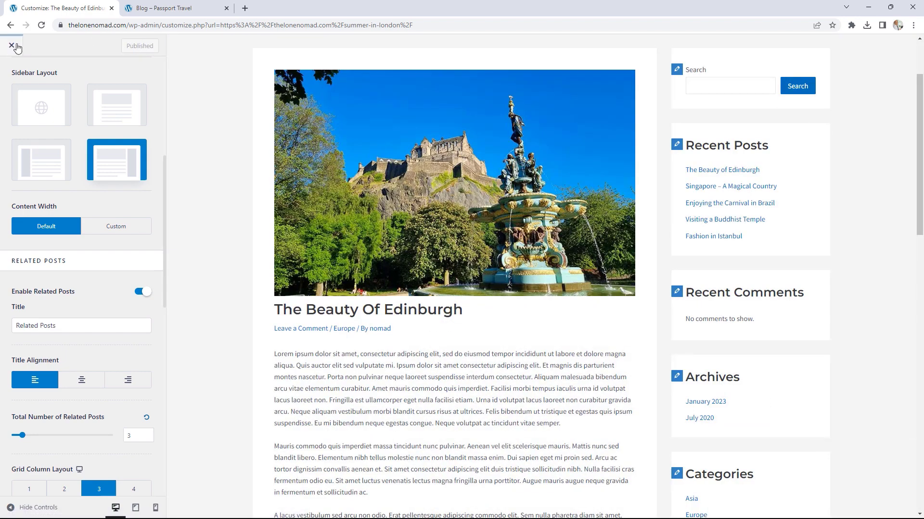
{"action": "left_click", "coordinate": [11, 46]}
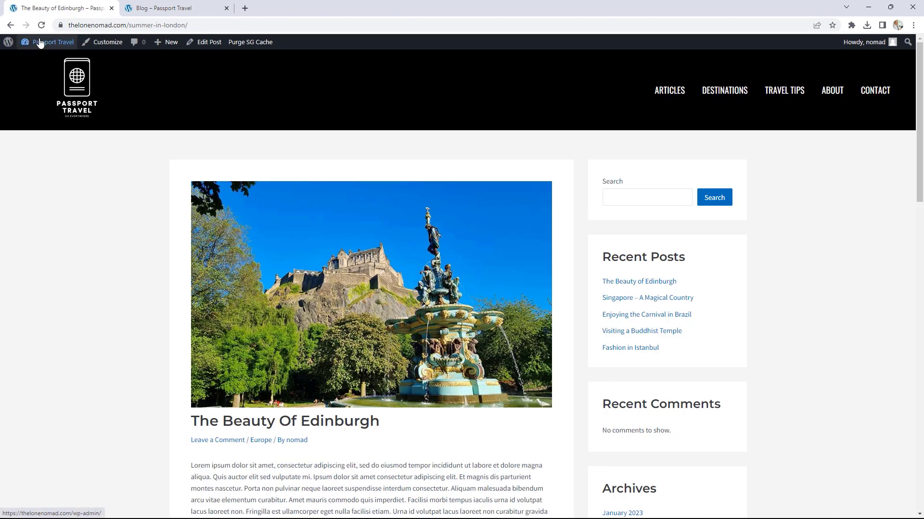
Step: Go to Appearance > Widgets from the admin bar and dismiss the Welcome to block Widgets dialog
{"action": "left_click", "coordinate": [40, 43]}
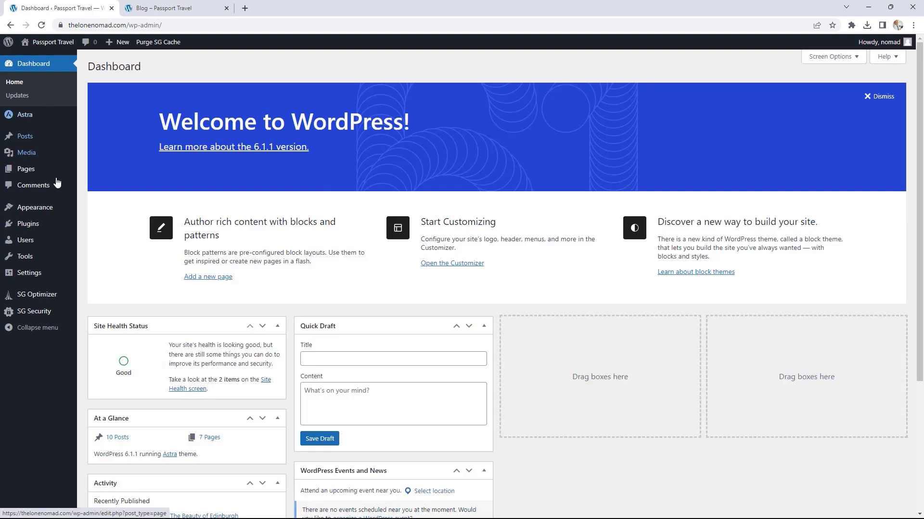
{"action": "mouse_move", "coordinate": [44, 211]}
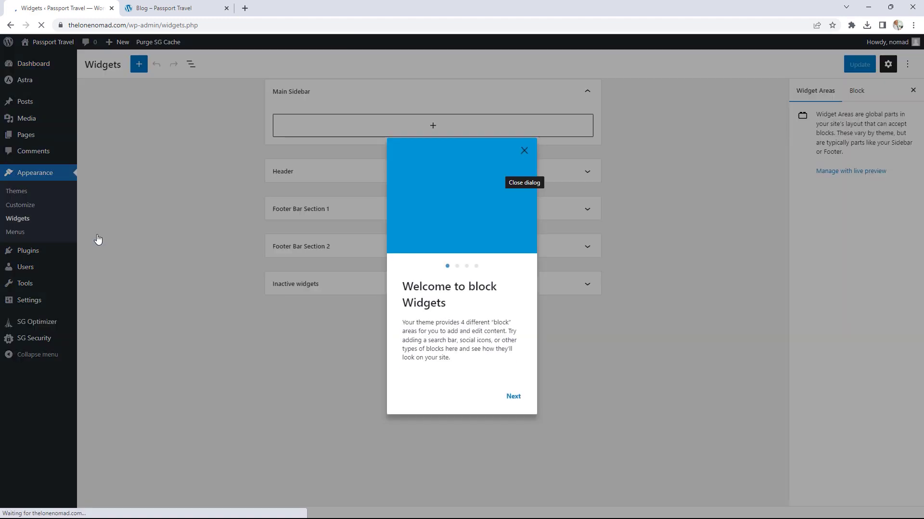
{"action": "left_click", "coordinate": [531, 156]}
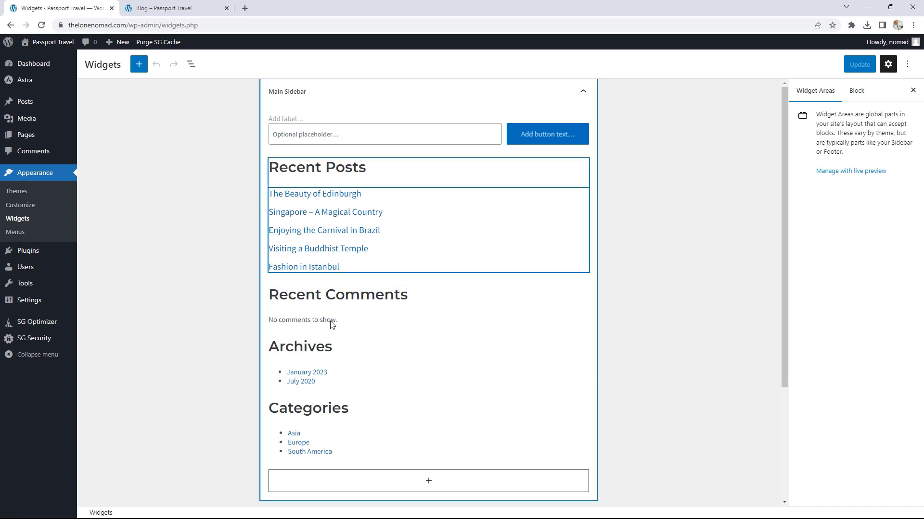
{"action": "scroll", "coordinate": [550, 336], "scroll_direction": "down", "scroll_amount": 3}
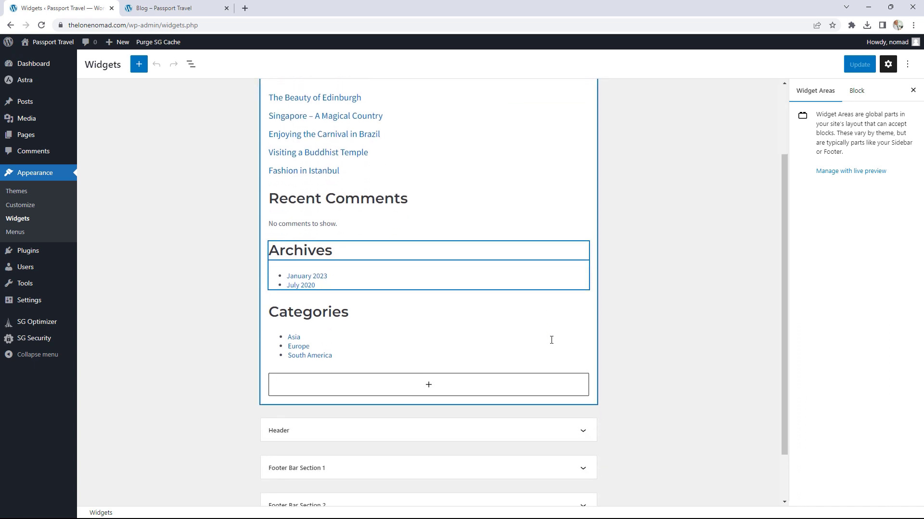
Step: Insert a Social Share block at the end of the Main Sidebar by searching 'soci'
{"action": "left_click", "coordinate": [427, 324]}
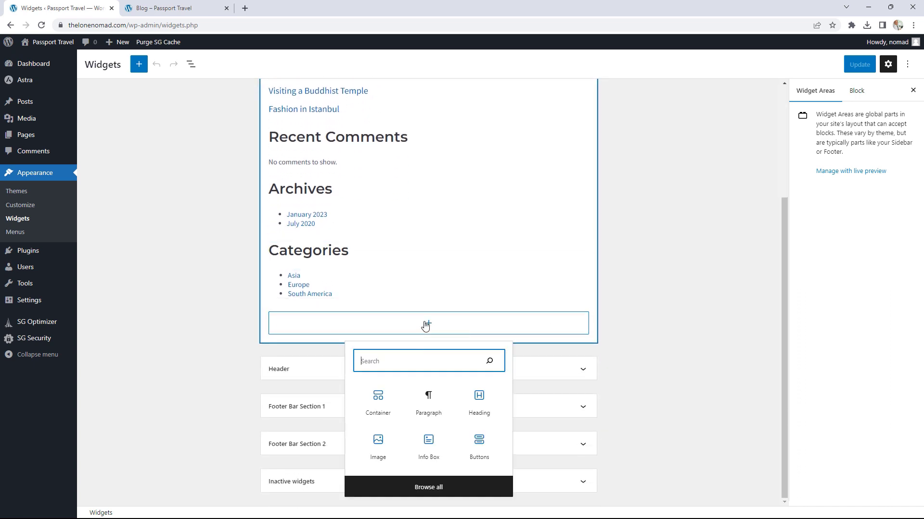
{"action": "type", "text": "soci"}
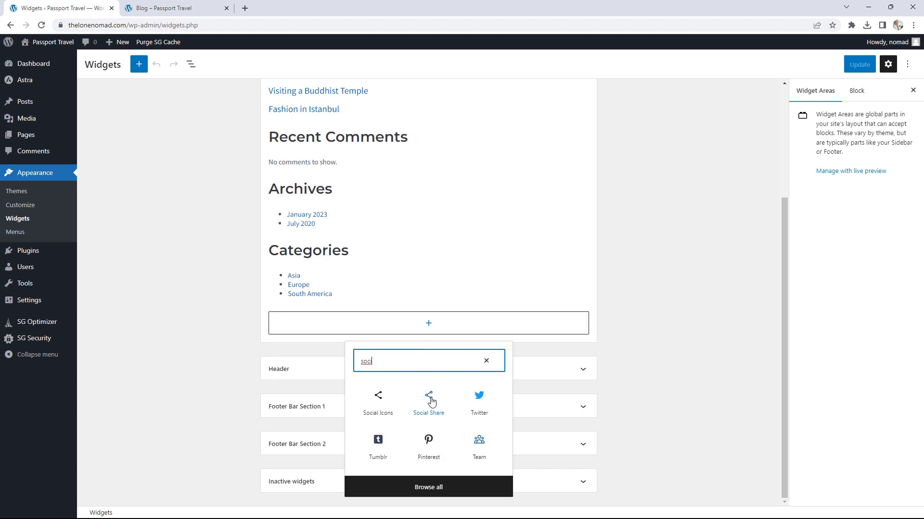
{"action": "left_click", "coordinate": [427, 402]}
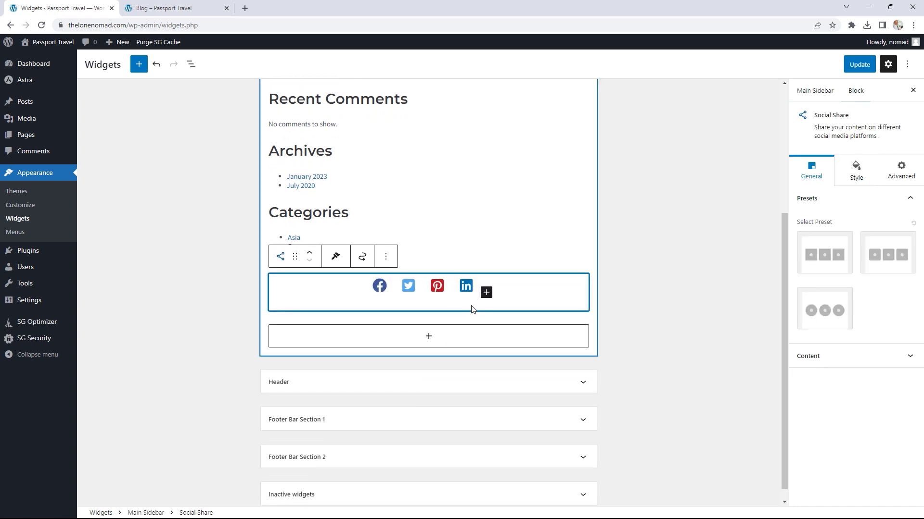
Step: Style the share icons as circular buttons in a horizontal row, then show the Style settings
{"action": "left_click", "coordinate": [835, 258]}
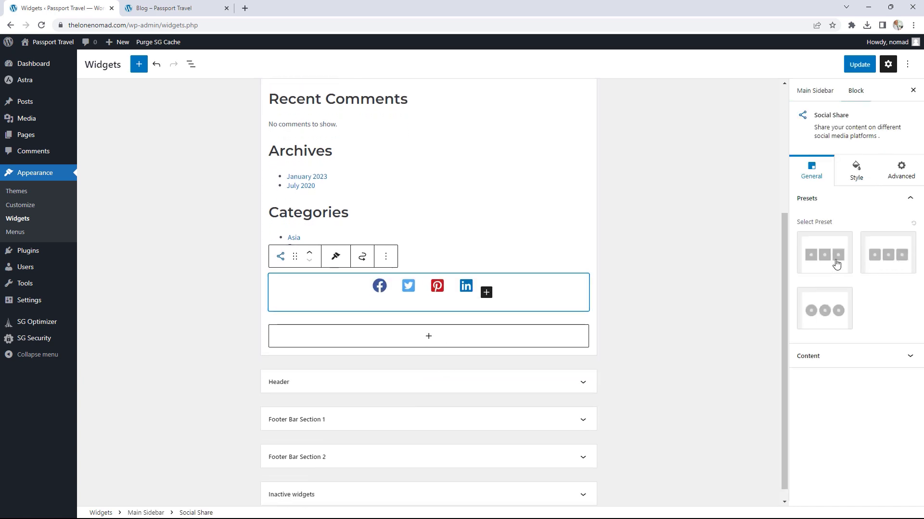
{"action": "left_click", "coordinate": [875, 261]}
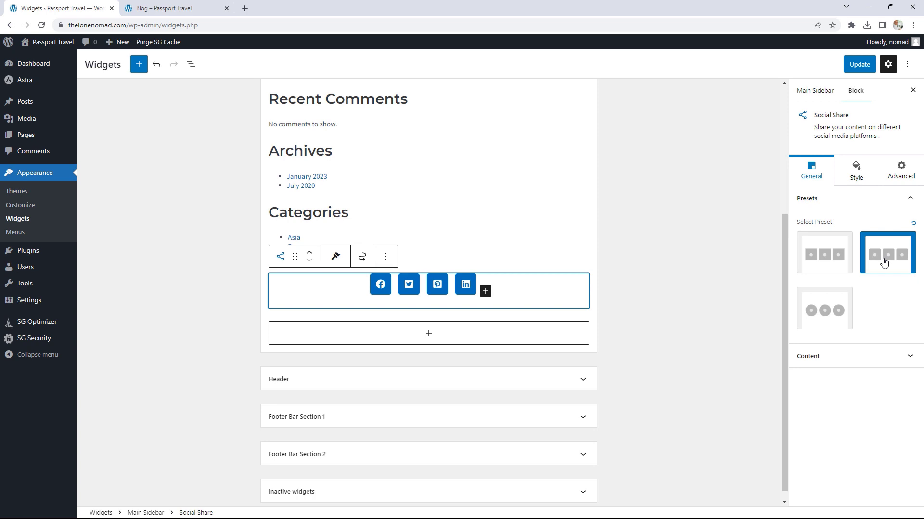
{"action": "left_click", "coordinate": [819, 306]}
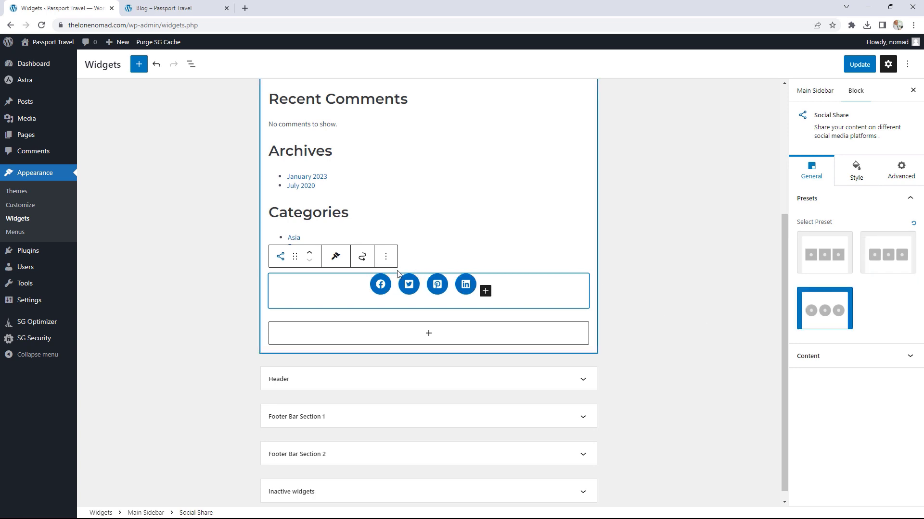
{"action": "left_click", "coordinate": [806, 358]}
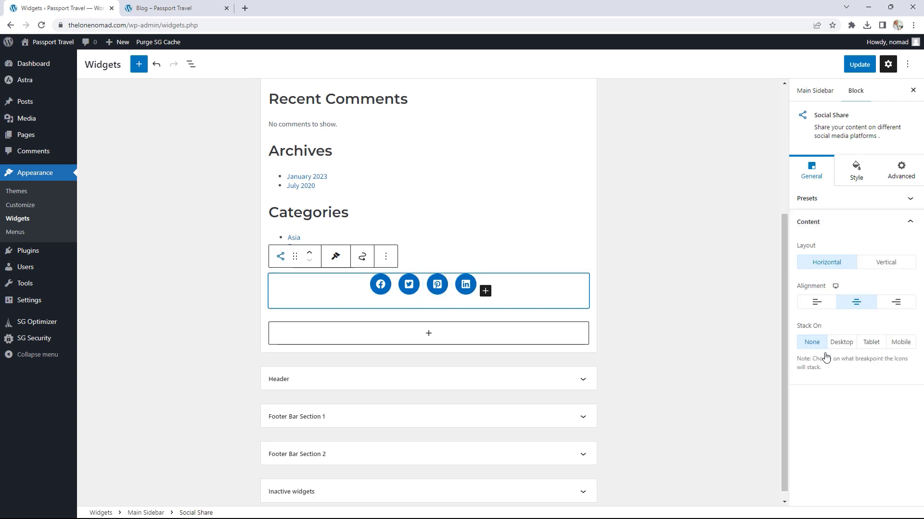
{"action": "left_click", "coordinate": [876, 263]}
{"action": "left_click", "coordinate": [834, 264]}
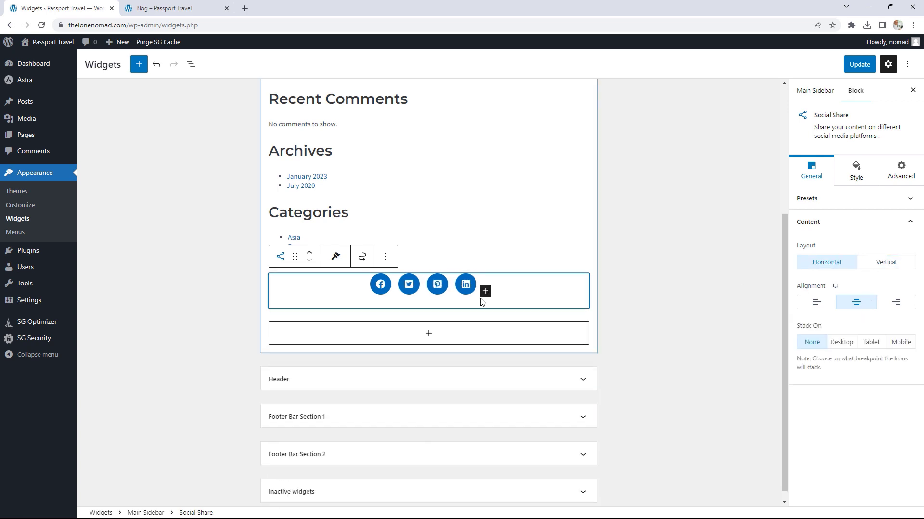
{"action": "left_click", "coordinate": [863, 169]}
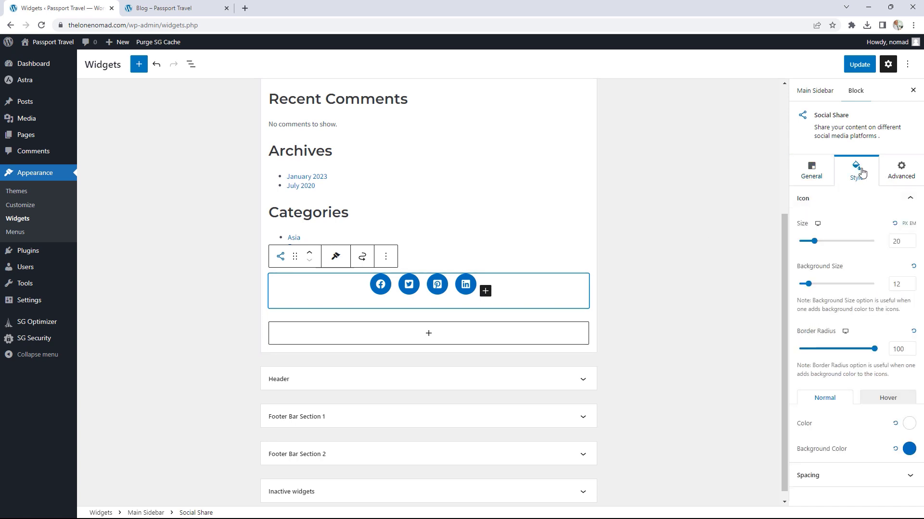
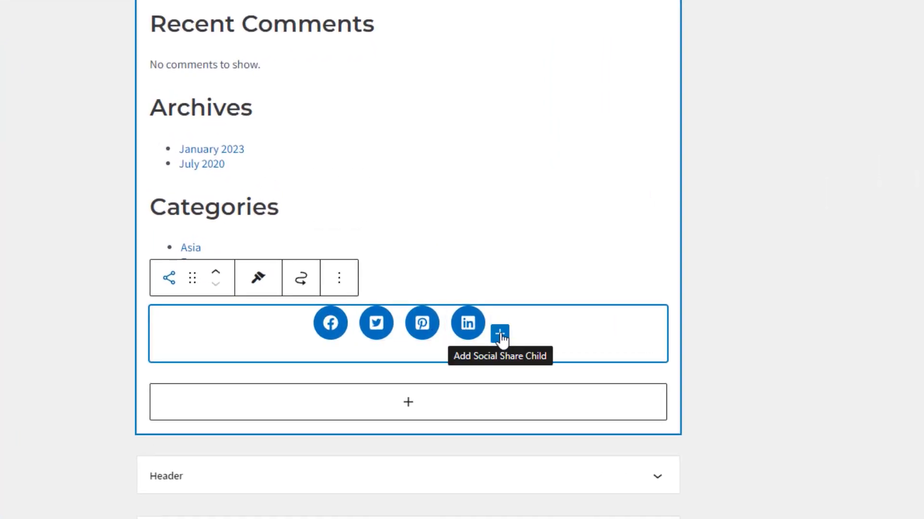
Step: Add a new Social Share child icon set to Tumblr
{"action": "left_click", "coordinate": [500, 334]}
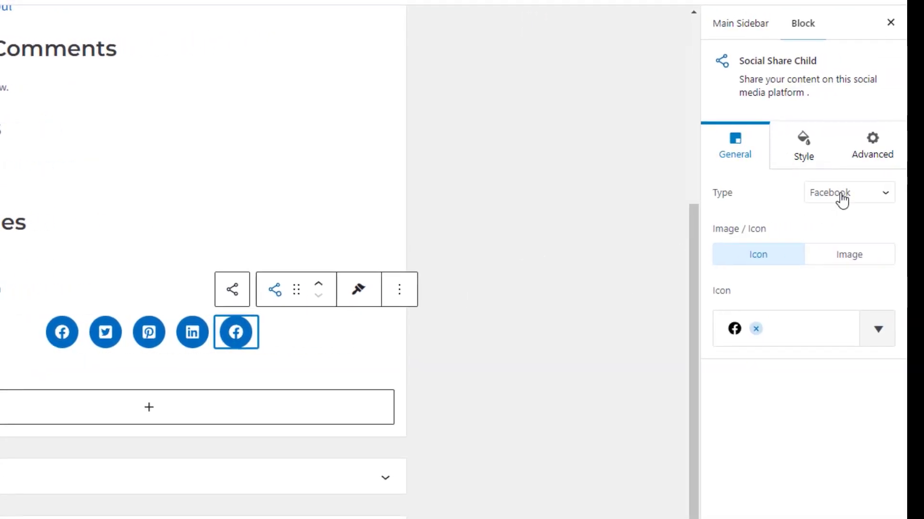
{"action": "left_click", "coordinate": [838, 199]}
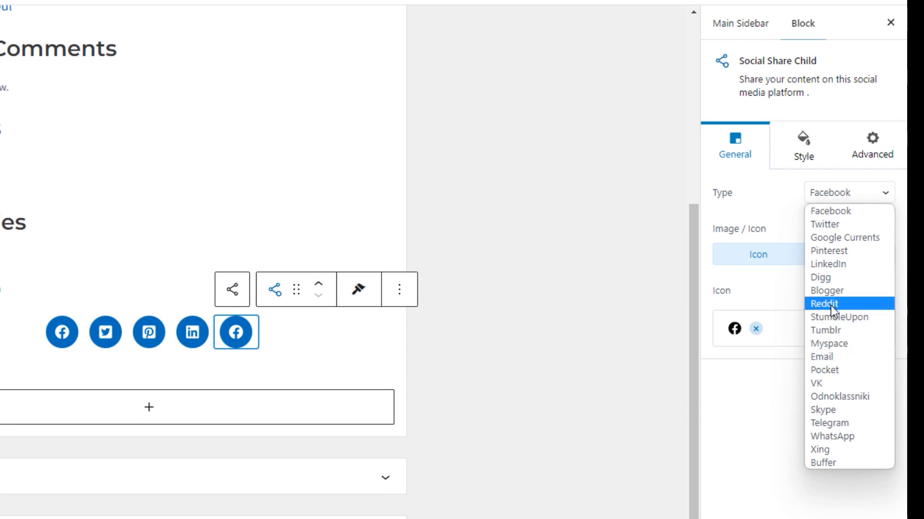
{"action": "left_click", "coordinate": [834, 331]}
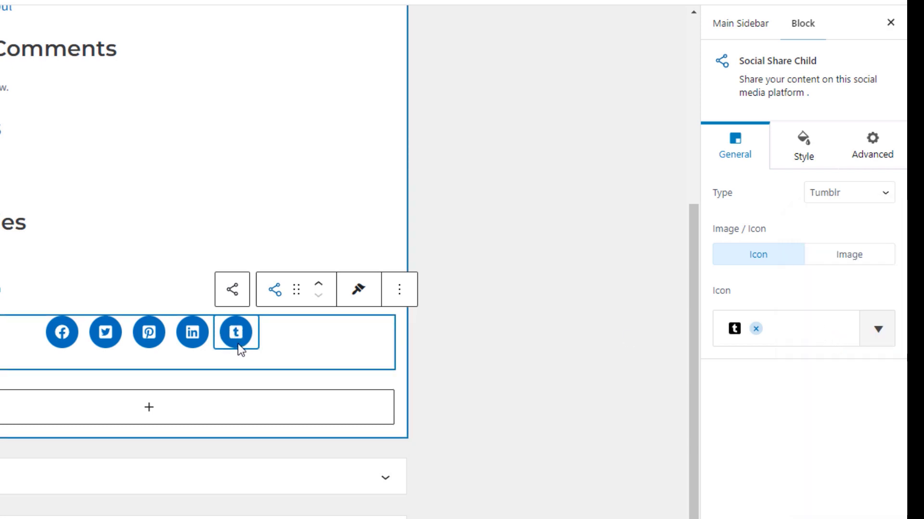
Step: Remove the Pinterest and Twitter share items from the row
{"action": "left_click", "coordinate": [149, 333]}
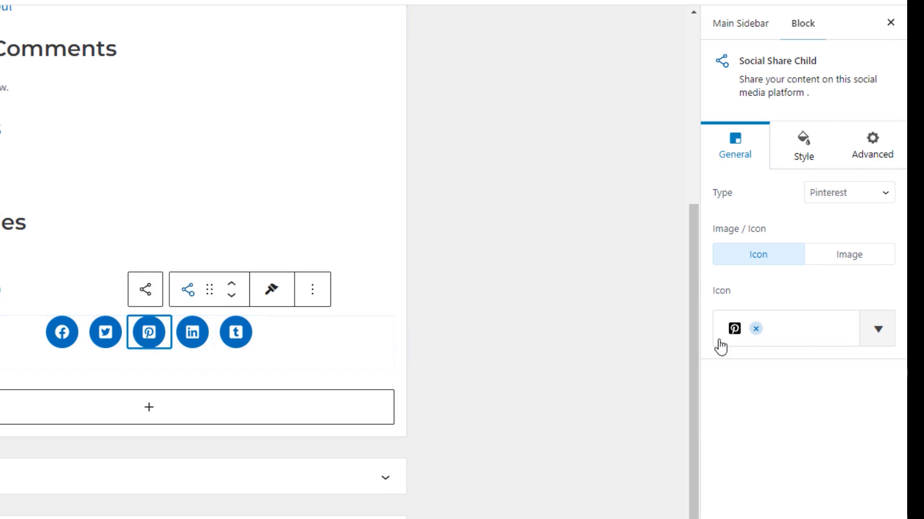
{"action": "left_click", "coordinate": [756, 330]}
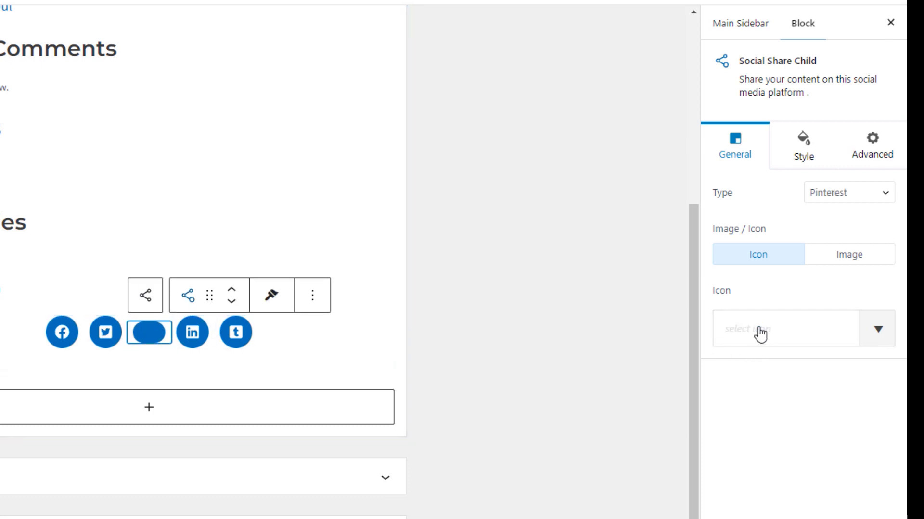
{"action": "left_click", "coordinate": [316, 301]}
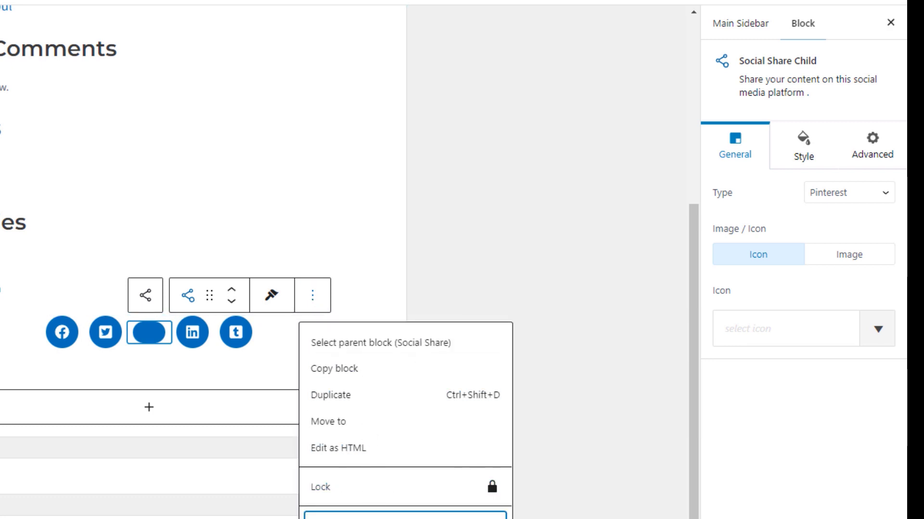
{"action": "left_click", "coordinate": [355, 514]}
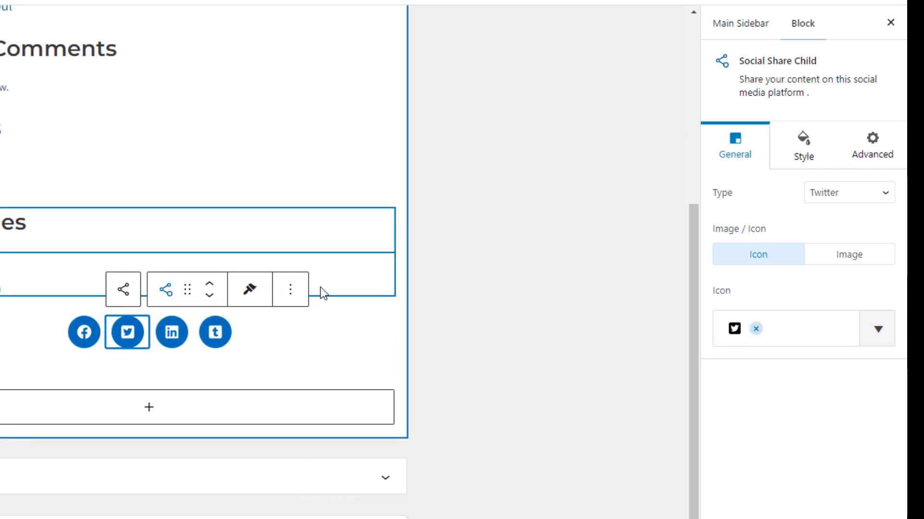
{"action": "left_click", "coordinate": [303, 299]}
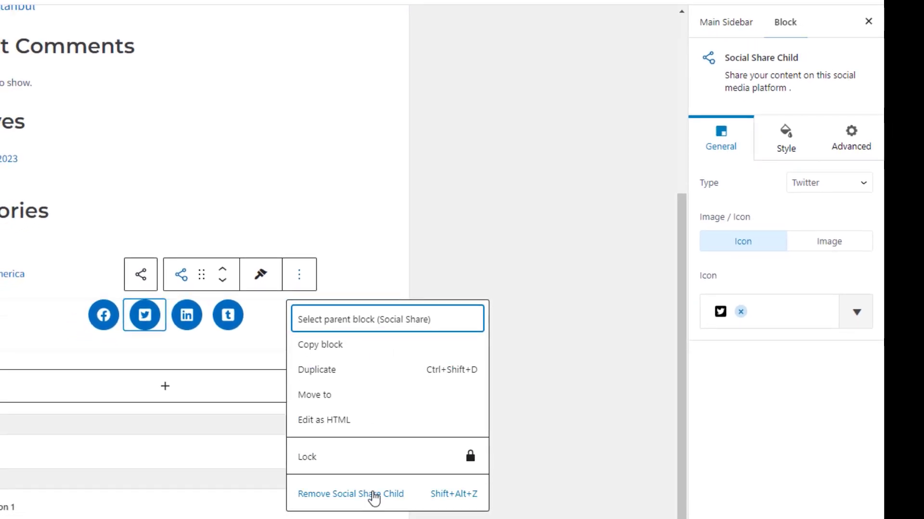
{"action": "left_click", "coordinate": [374, 499]}
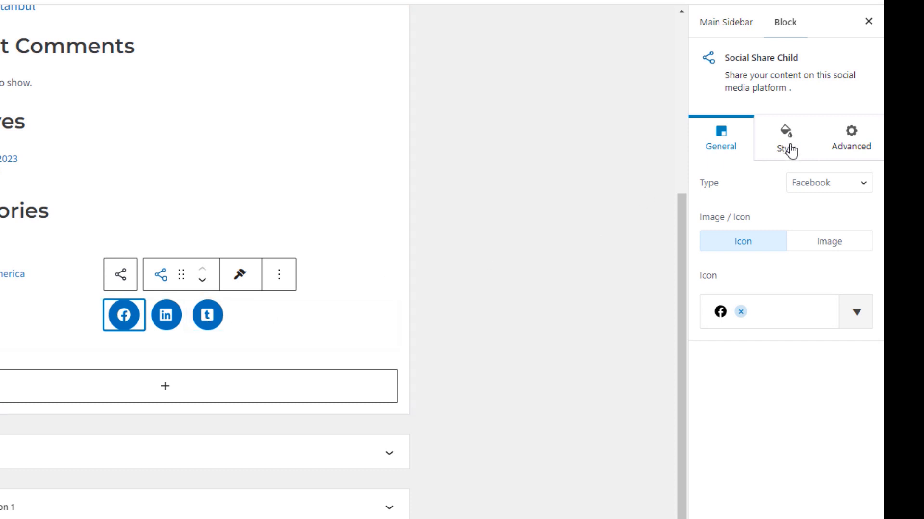
Step: Set the parent Social Share block's Alignment to Left and Update the widgets
{"action": "left_click", "coordinate": [61, 319]}
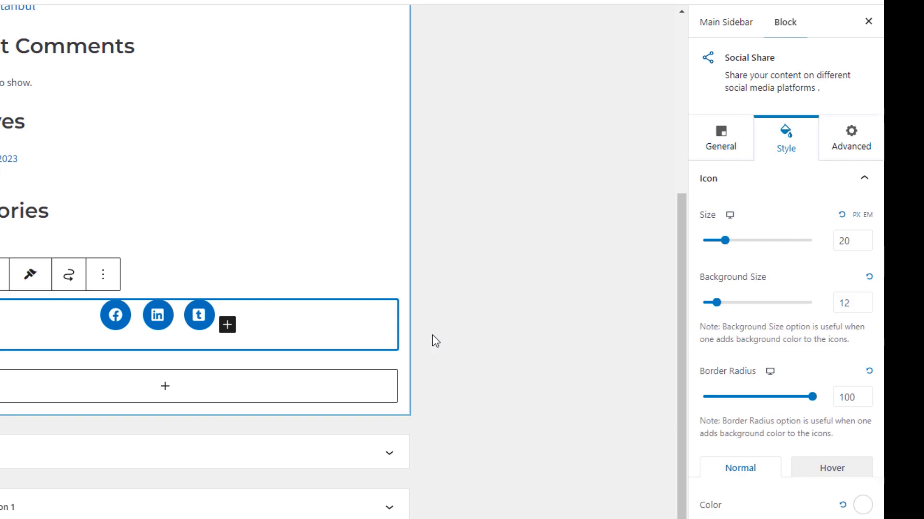
{"action": "left_click", "coordinate": [721, 144]}
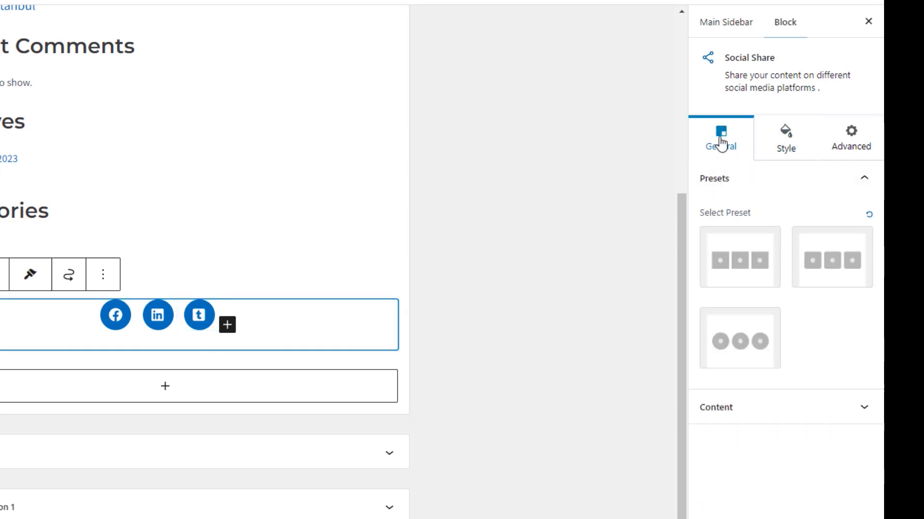
{"action": "left_click", "coordinate": [785, 146]}
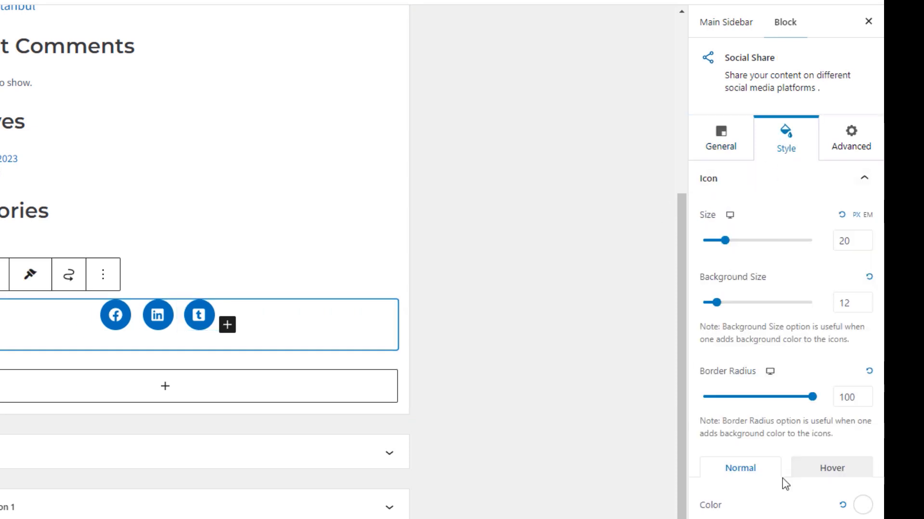
{"action": "left_click", "coordinate": [742, 160]}
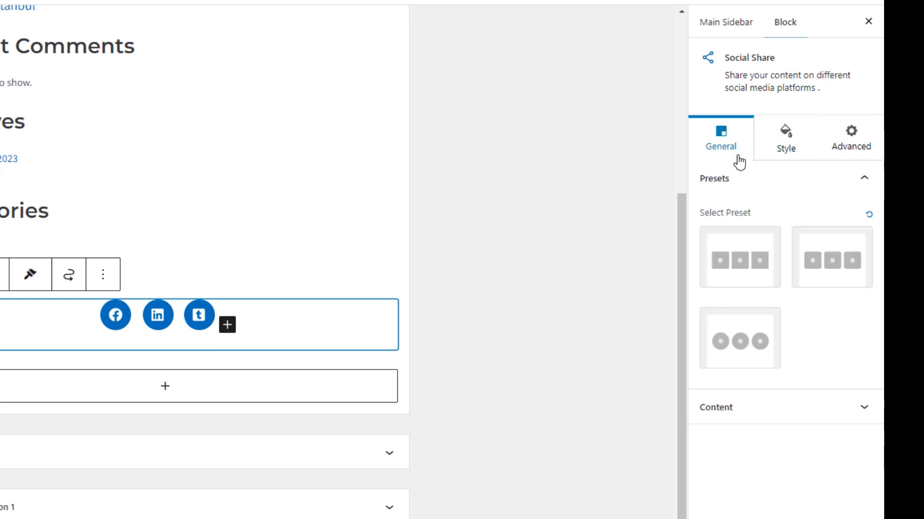
{"action": "left_click", "coordinate": [757, 406]}
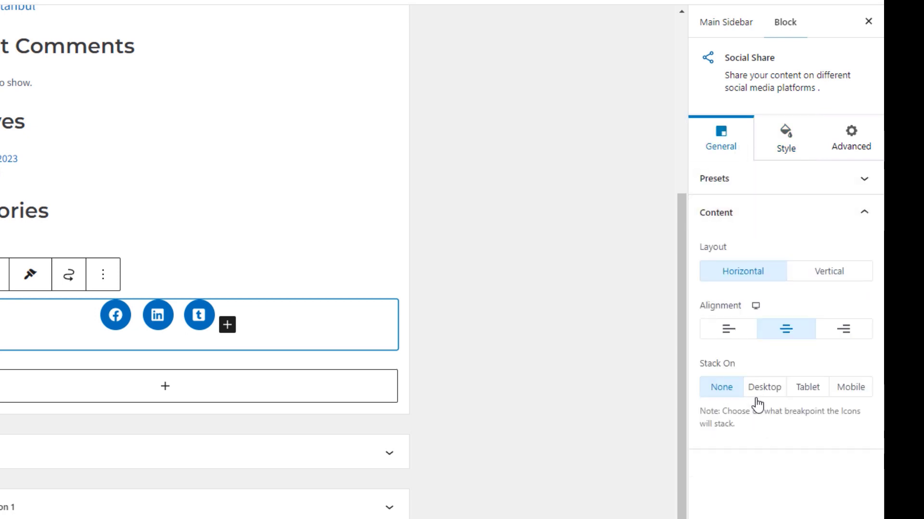
{"action": "left_click", "coordinate": [728, 330]}
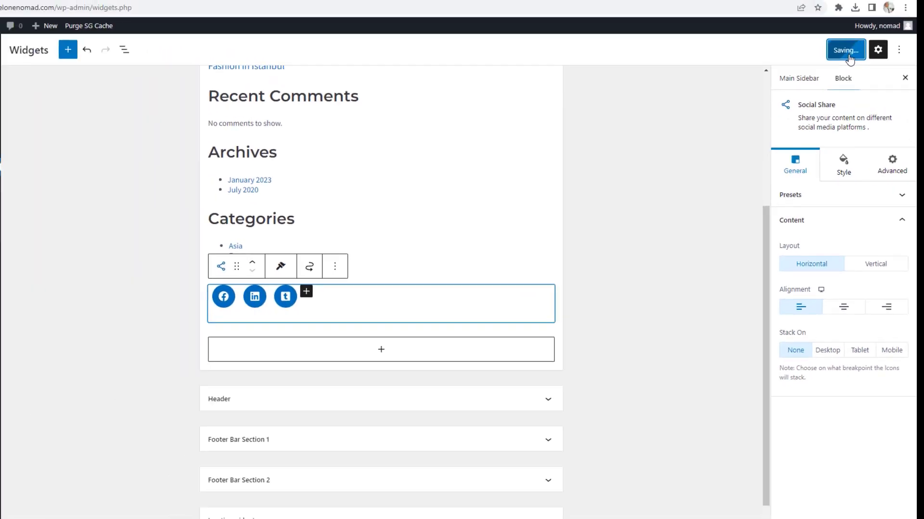
{"action": "left_click", "coordinate": [859, 65]}
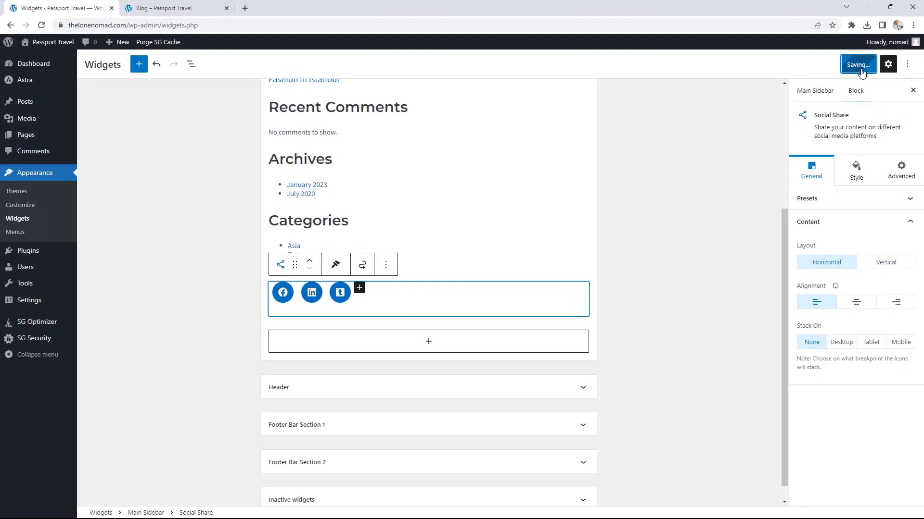
{"action": "left_click", "coordinate": [183, 7]}
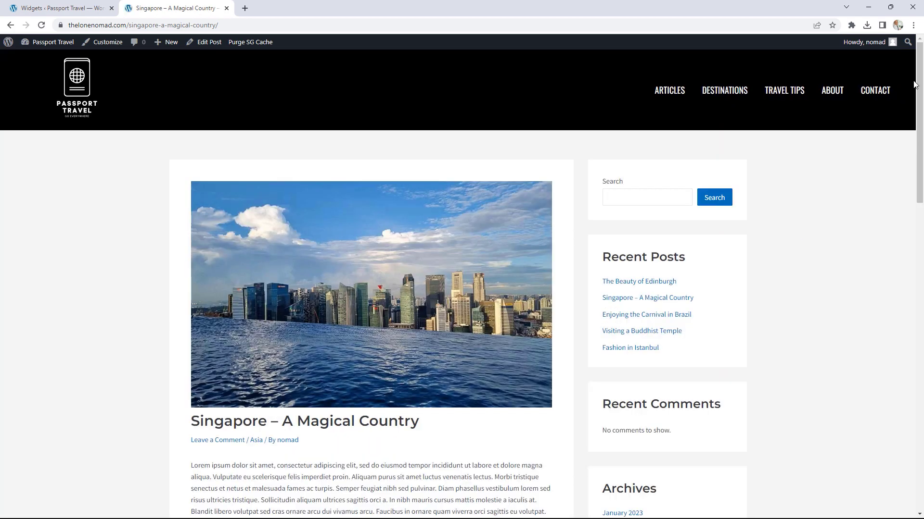
{"action": "left_click_drag", "start_coordinate": [915, 84], "coordinate": [900, 235]}
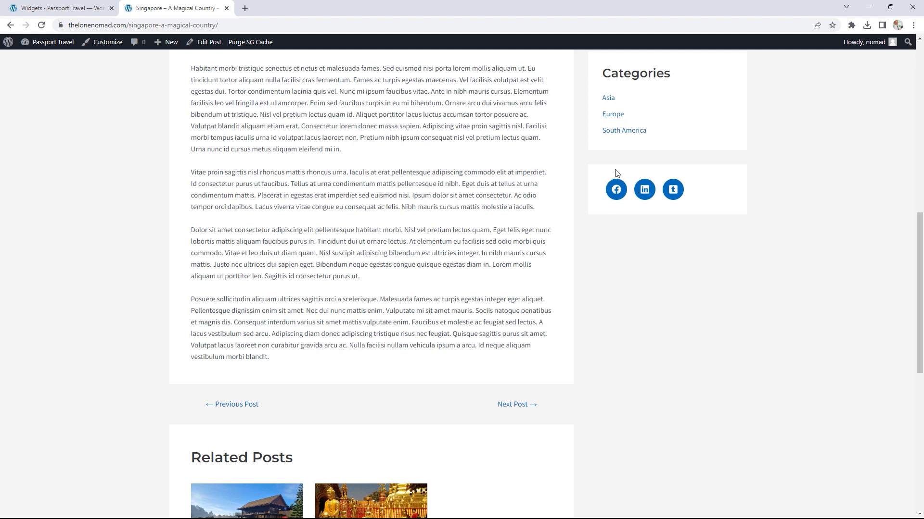
{"action": "left_click", "coordinate": [58, 8]}
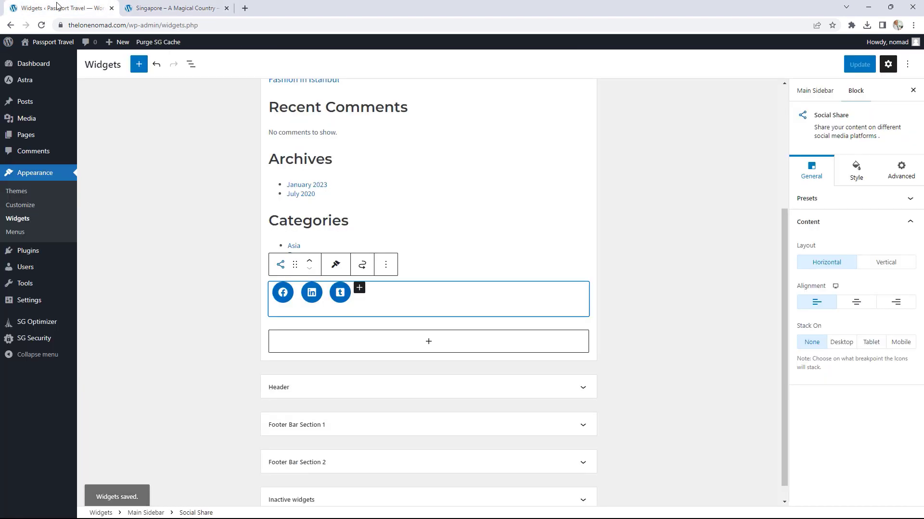
{"action": "left_click", "coordinate": [633, 320]}
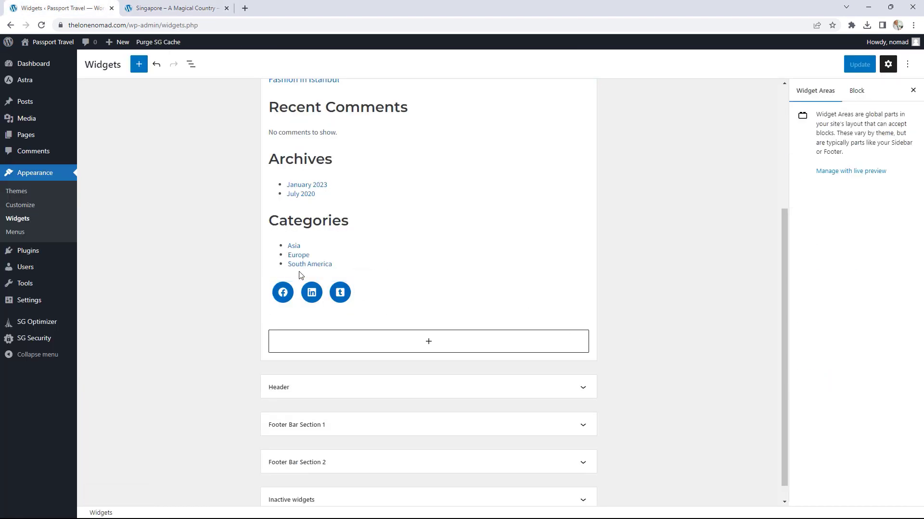
{"action": "left_click", "coordinate": [427, 291]}
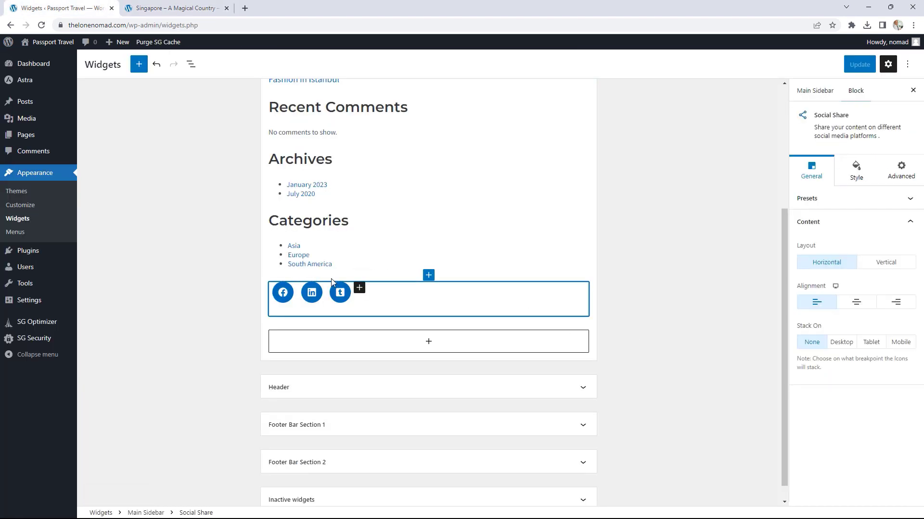
{"action": "left_click", "coordinate": [439, 329]}
{"action": "left_click", "coordinate": [427, 287]}
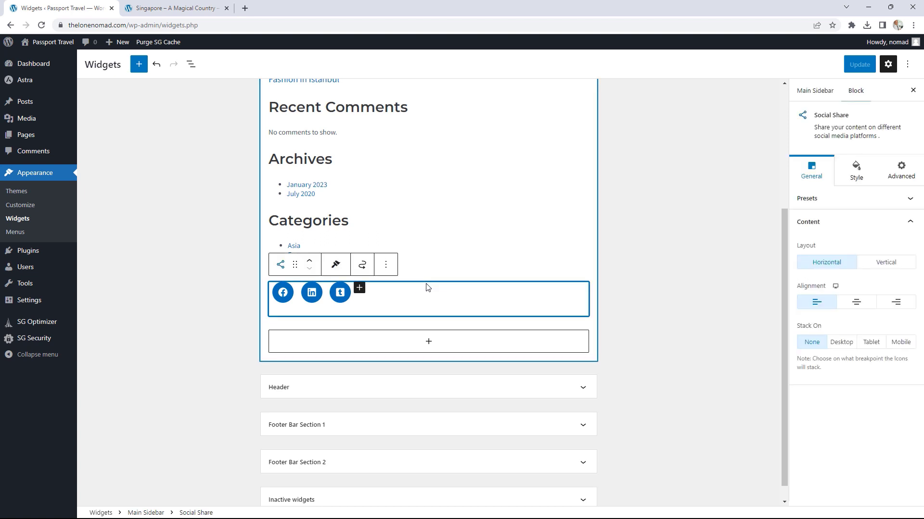
{"action": "left_click", "coordinate": [625, 284]}
{"action": "left_click", "coordinate": [447, 288]}
Step: Insert a Heading reading 'Share on Social Media' above the share icons and Update
{"action": "left_click", "coordinate": [435, 277]}
{"action": "left_click", "coordinate": [429, 275]}
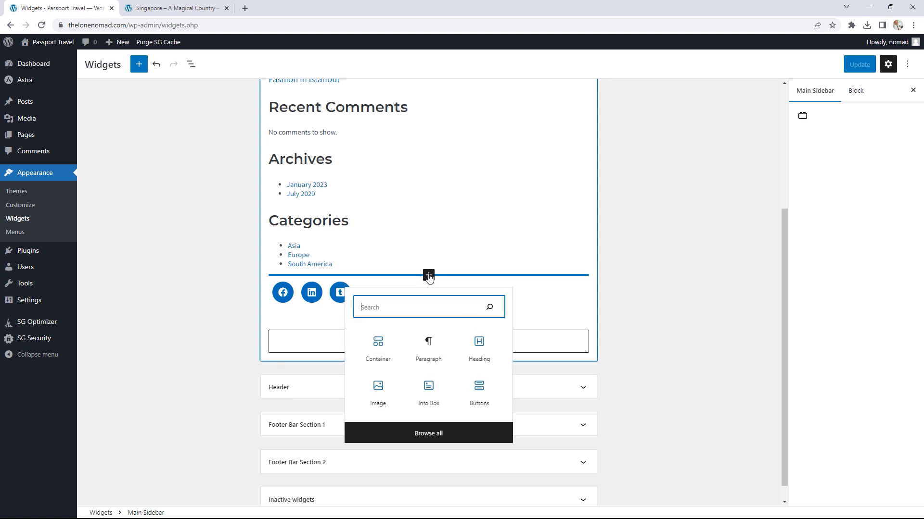
{"action": "left_click", "coordinate": [476, 348]}
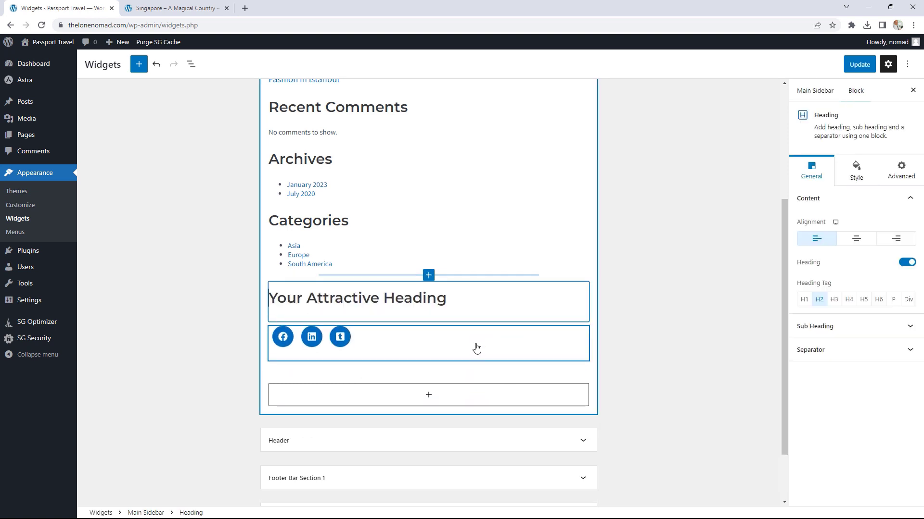
{"action": "left_click_drag", "start_coordinate": [450, 289], "coordinate": [272, 288]}
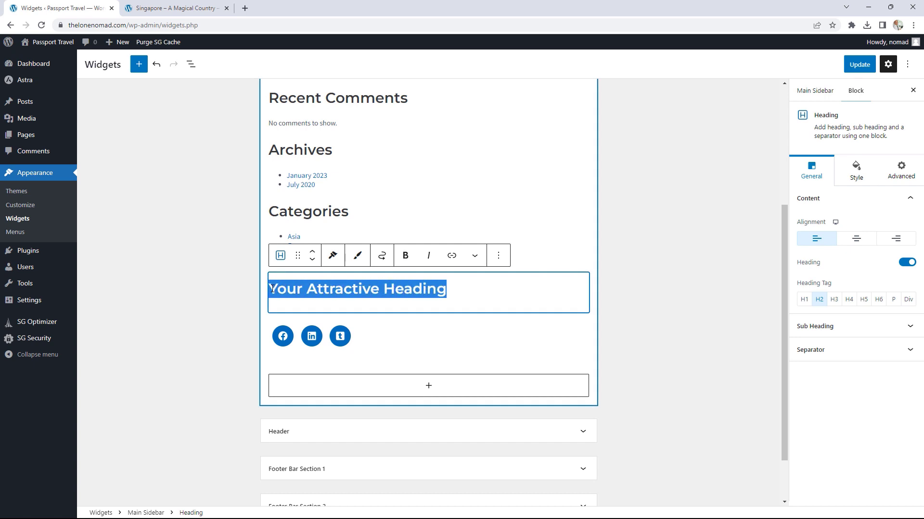
{"action": "type", "text": "Share on "}
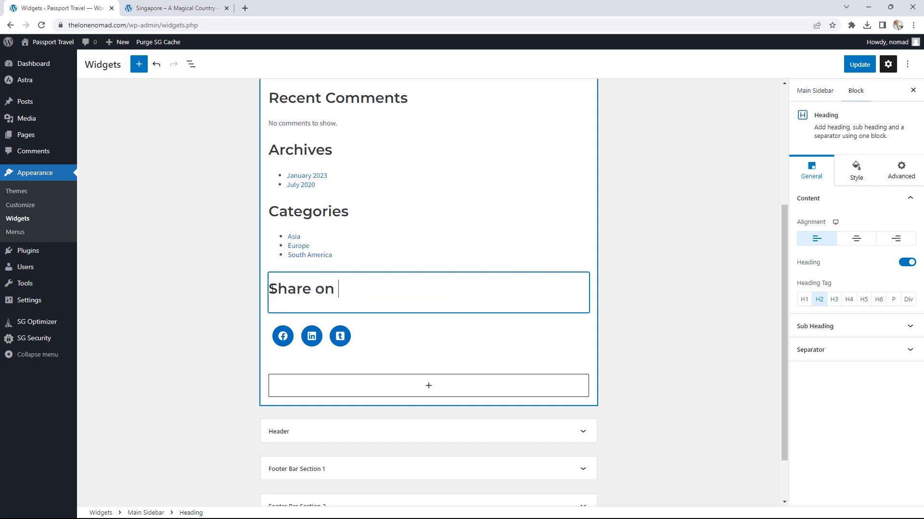
{"action": "type", "text": "Social Med"}
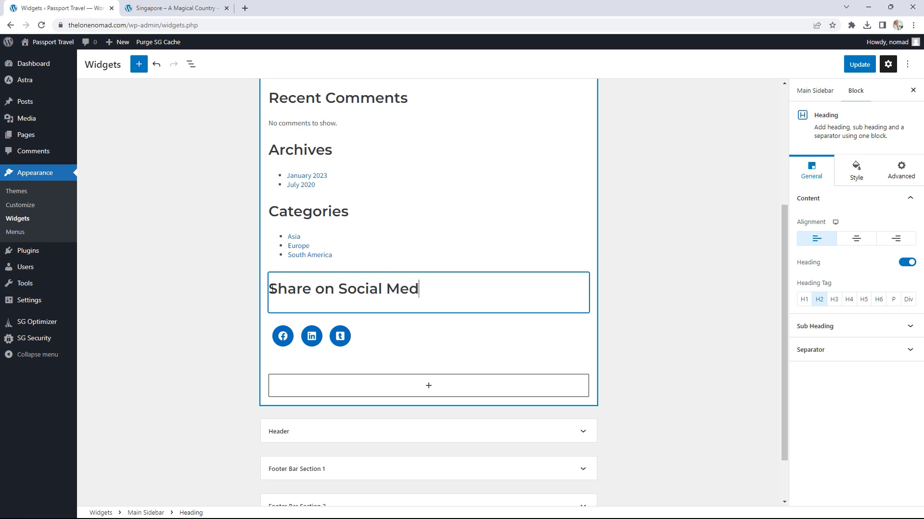
{"action": "type", "text": "ia"}
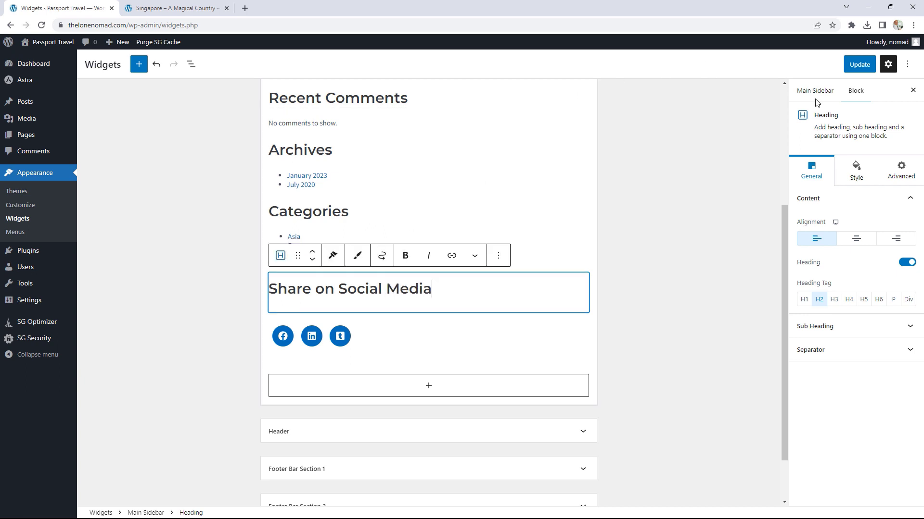
{"action": "left_click", "coordinate": [860, 66]}
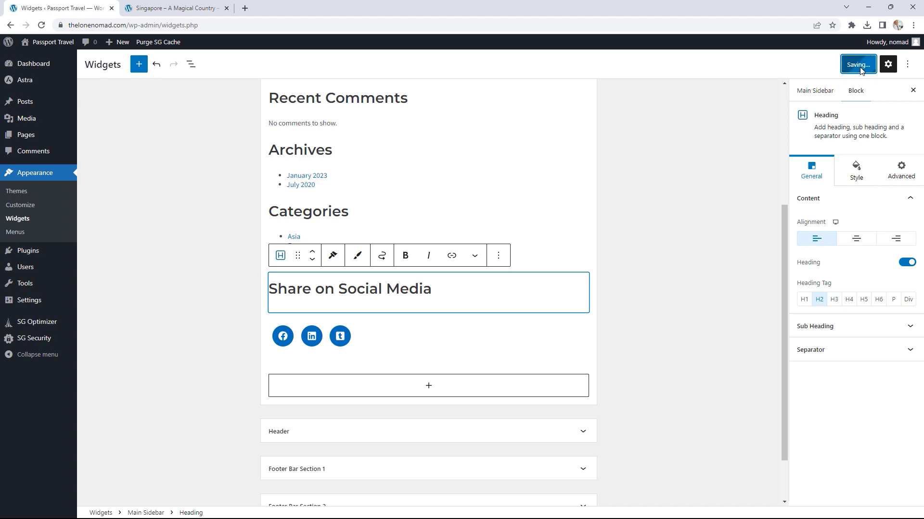
Step: Reload the Singapore post and test its Facebook share icon, then close the share window
{"action": "left_click", "coordinate": [121, 12]}
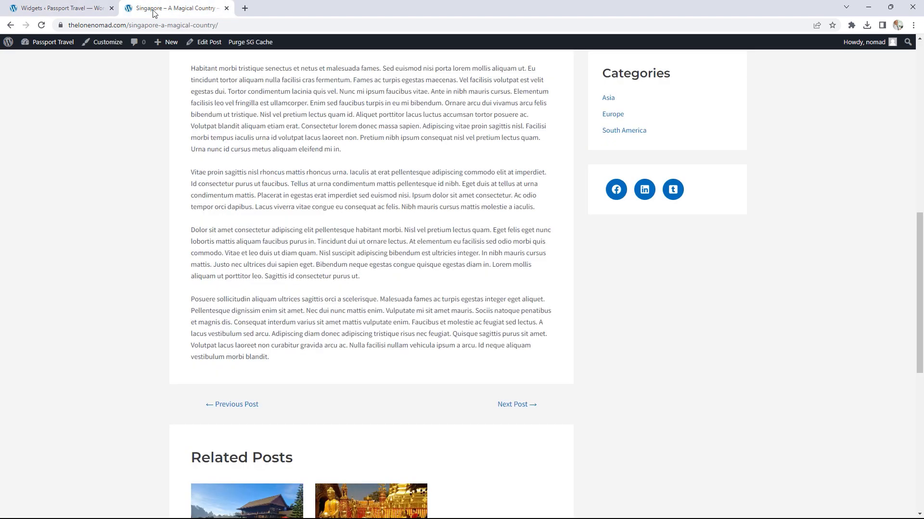
{"action": "left_click", "coordinate": [41, 25]}
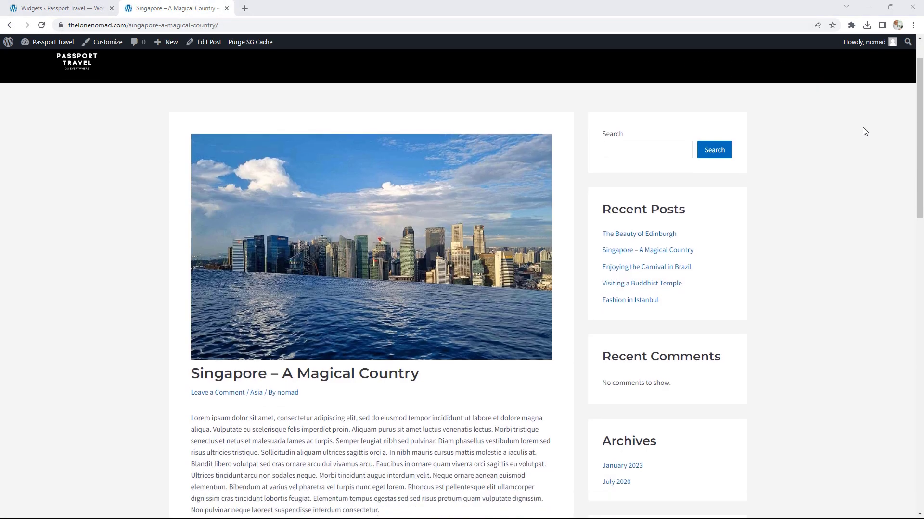
{"action": "scroll", "coordinate": [862, 130], "scroll_direction": "down", "scroll_amount": 15}
{"action": "scroll", "coordinate": [770, 226], "scroll_direction": "up", "scroll_amount": 2}
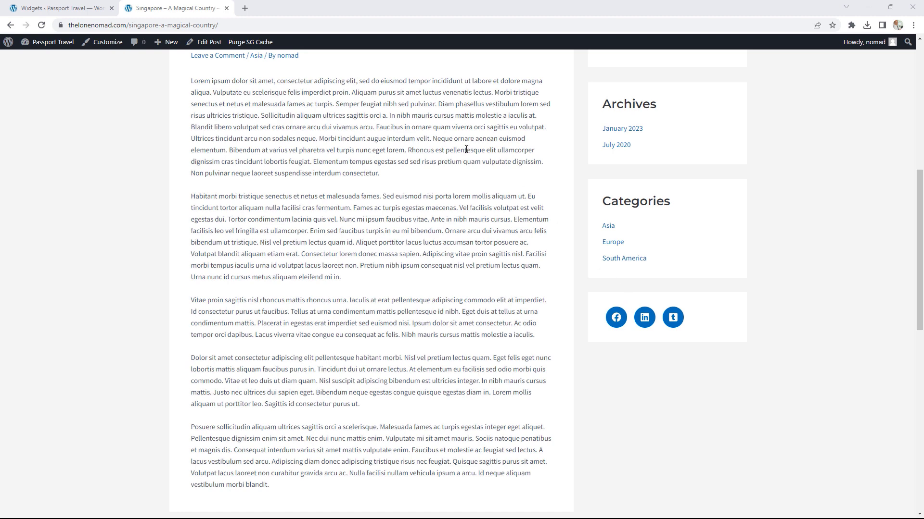
{"action": "left_click", "coordinate": [617, 317]}
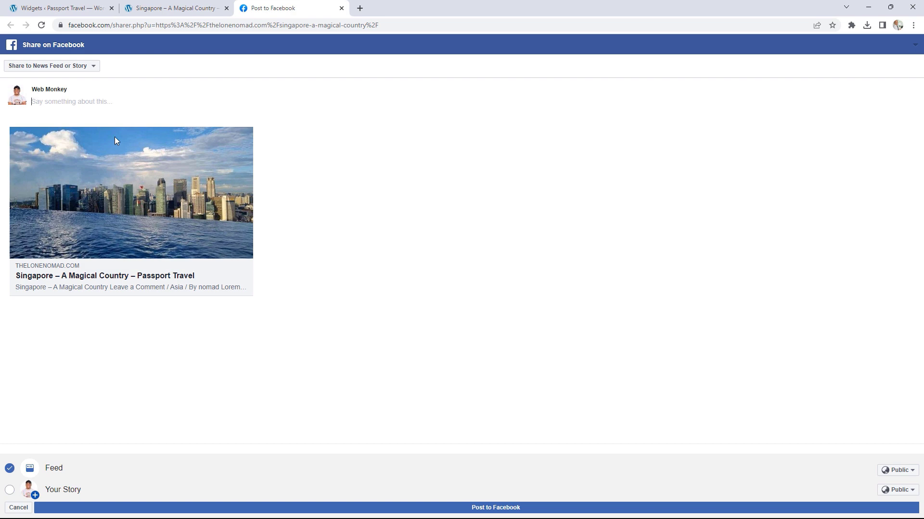
{"action": "left_click", "coordinate": [342, 8]}
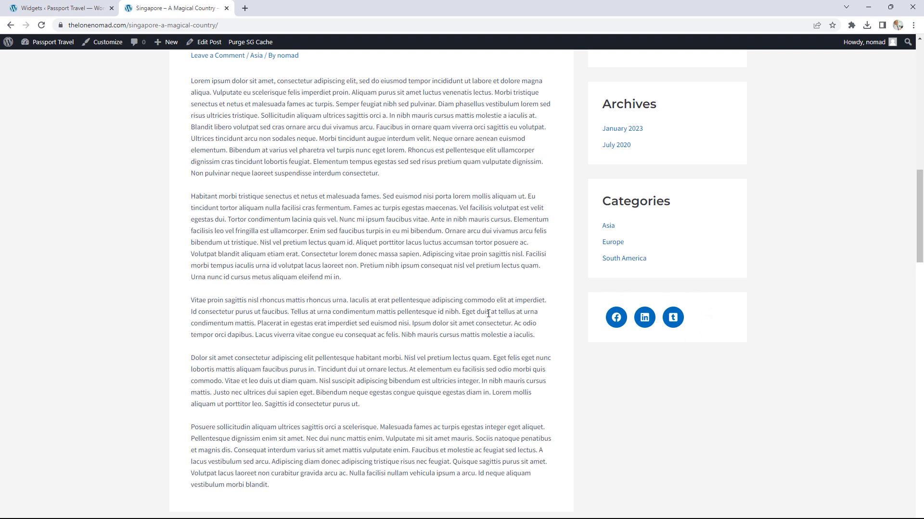
{"action": "scroll", "coordinate": [483, 310], "scroll_direction": "up", "scroll_amount": 8}
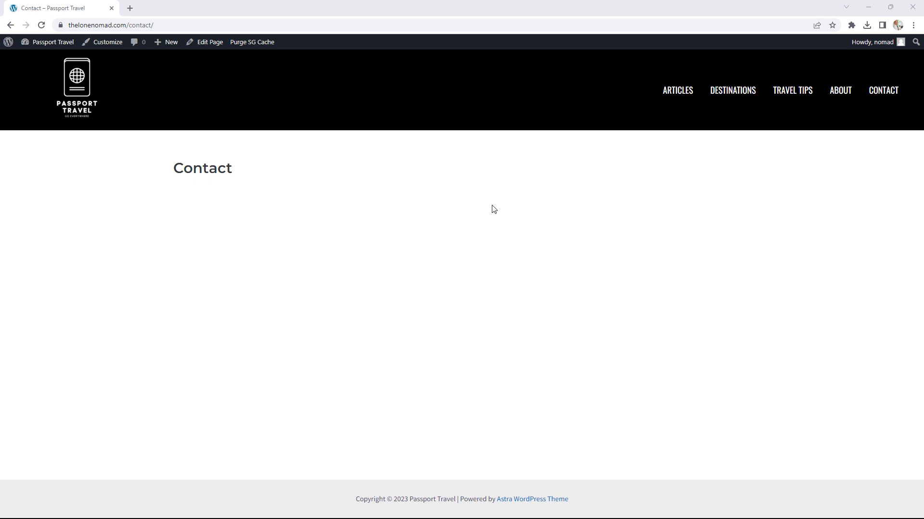
Step: Add a Form block with the Simple Contact Form layout to the Contact page
{"action": "left_click", "coordinate": [212, 46]}
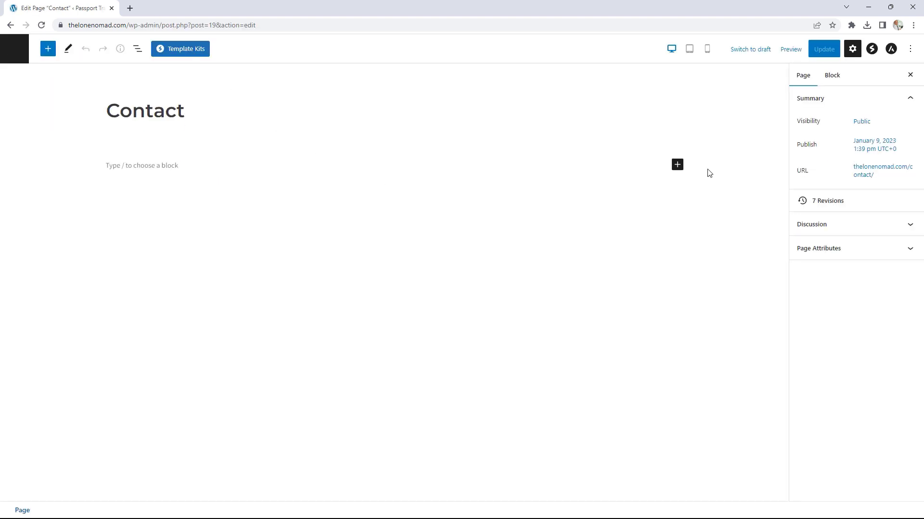
{"action": "left_click", "coordinate": [676, 166]}
{"action": "type", "text": "form"}
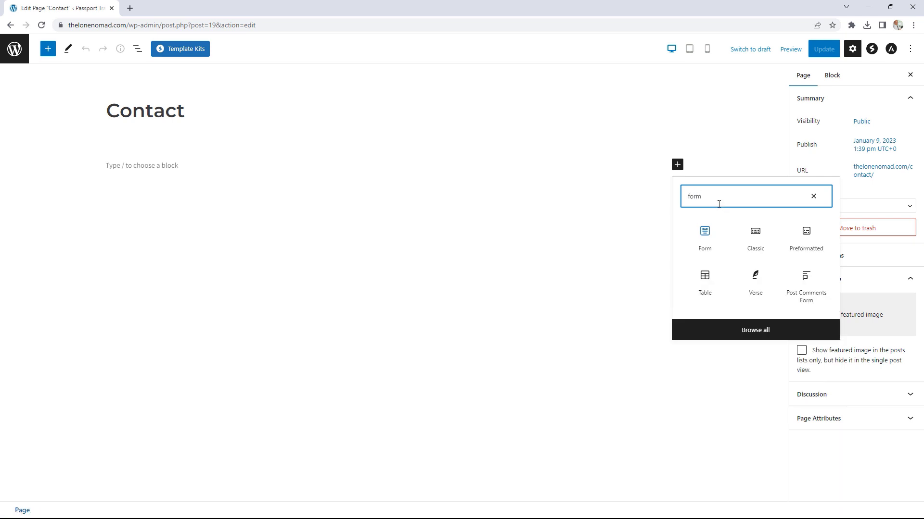
{"action": "left_click", "coordinate": [703, 242]}
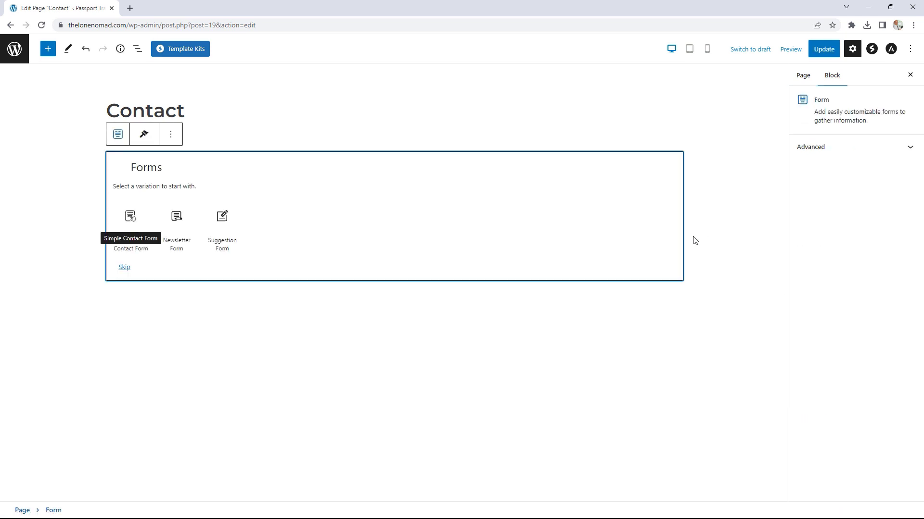
{"action": "left_click", "coordinate": [130, 226]}
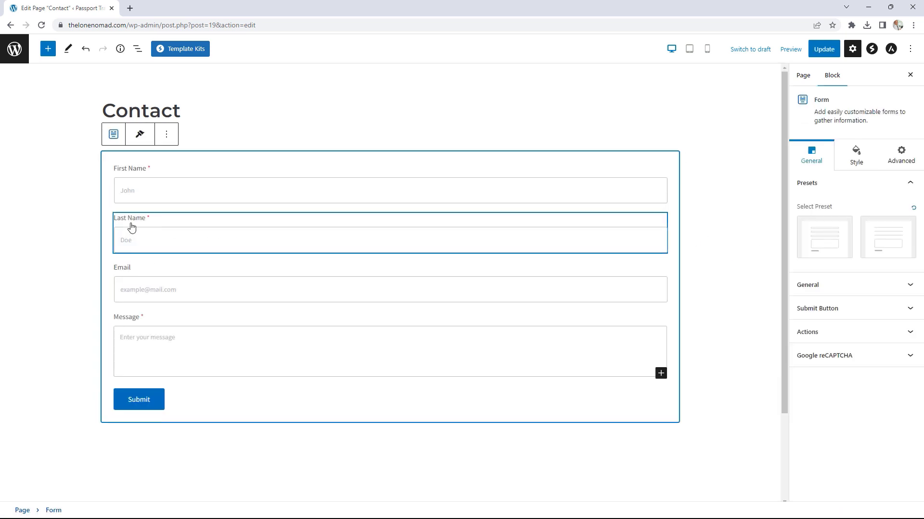
Step: Update and view the Contact page, then bring the LottieFiles site into the browser window
{"action": "left_click", "coordinate": [827, 51]}
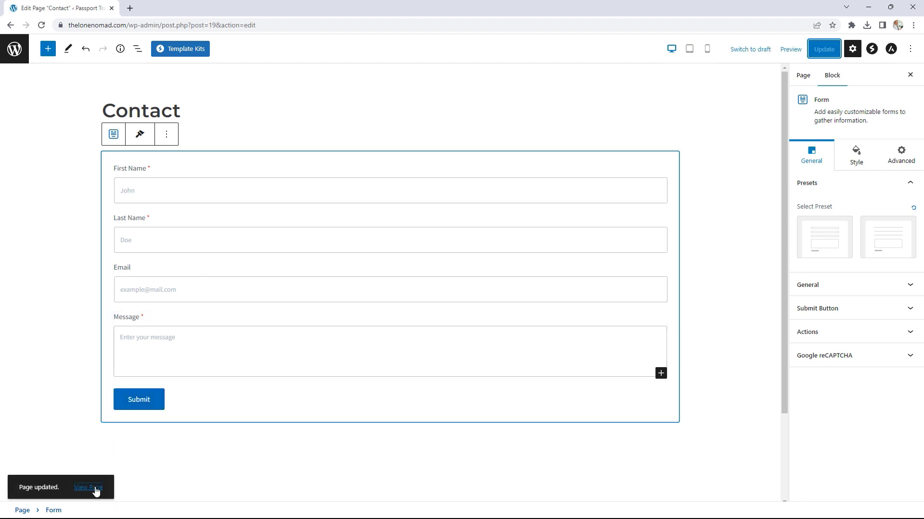
{"action": "left_click", "coordinate": [96, 489]}
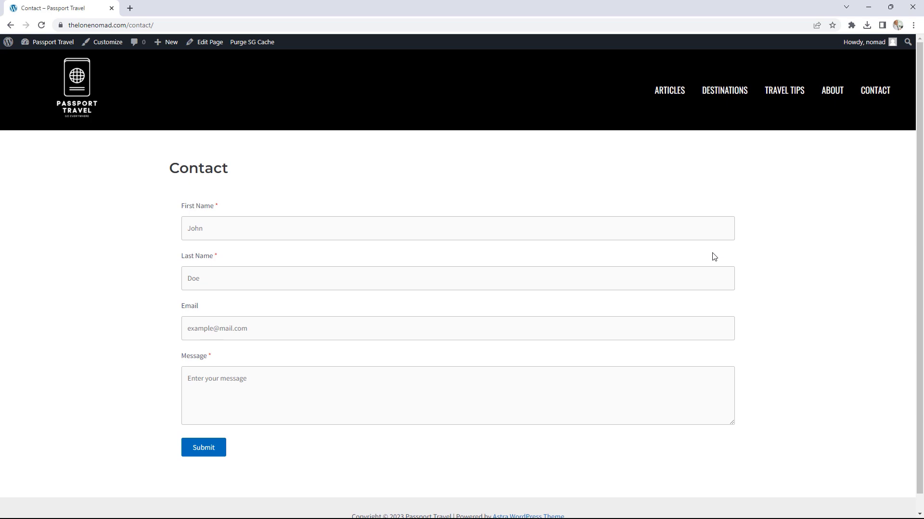
{"action": "left_click_drag", "start_coordinate": [923, 58], "coordinate": [252, 18]}
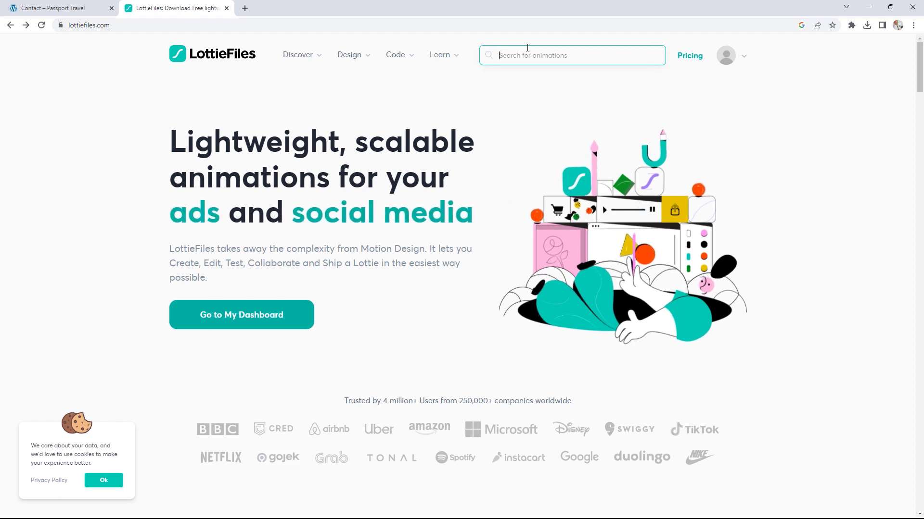
Step: Search LottieFiles for 'contact', filter Price to Free, and open the navy envelope animation
{"action": "type", "text": "contact"}
{"action": "key", "text": "Return"}
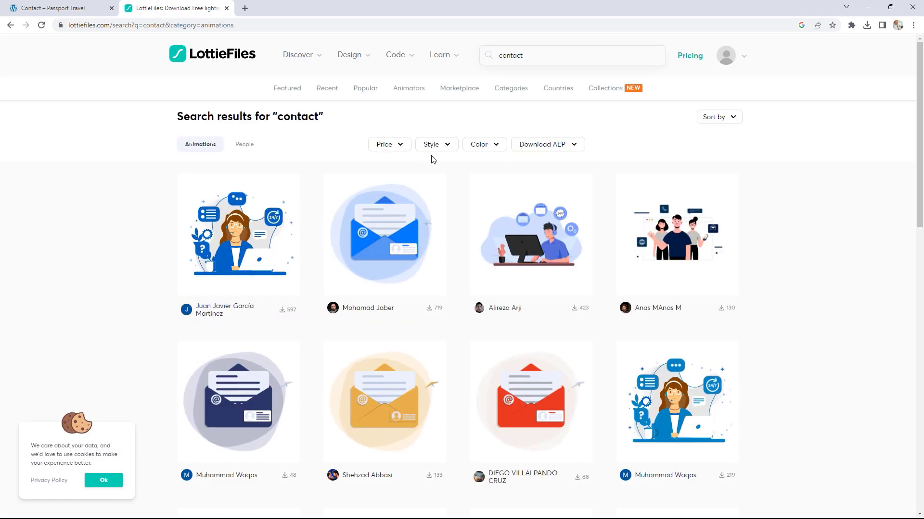
{"action": "left_click", "coordinate": [397, 146]}
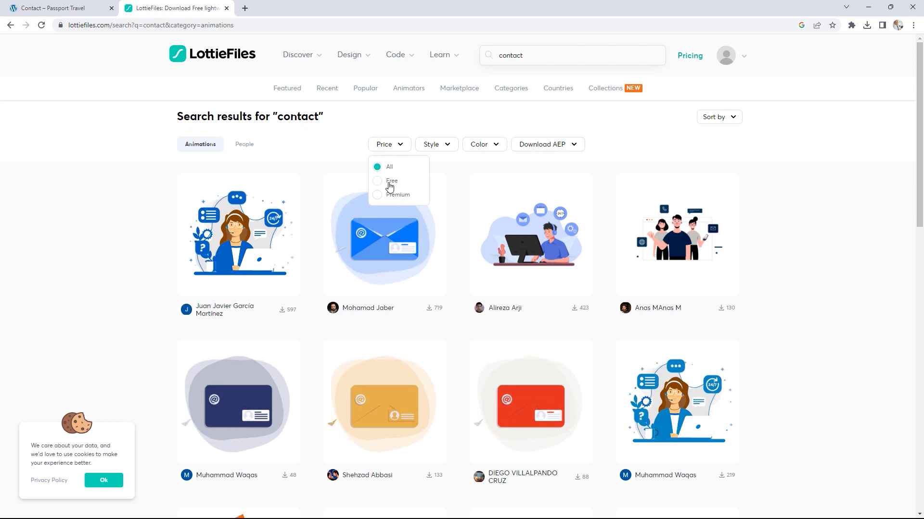
{"action": "left_click", "coordinate": [378, 181]}
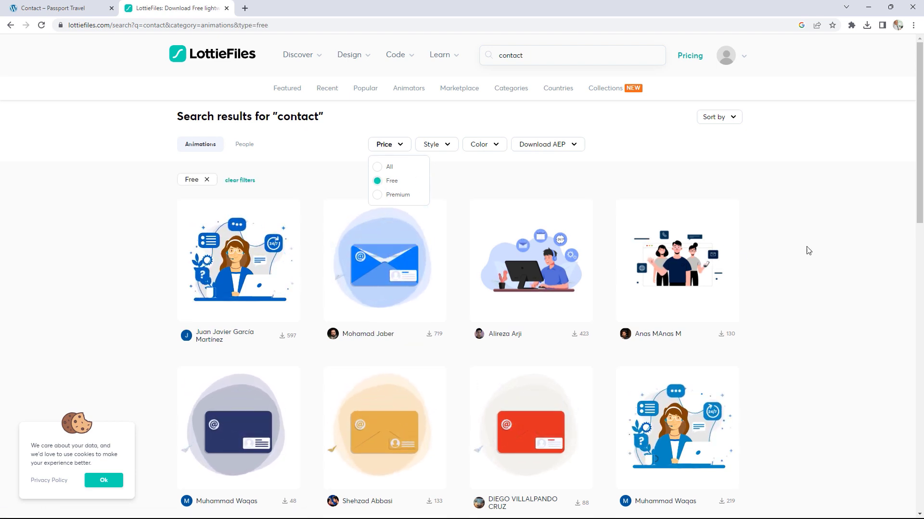
{"action": "scroll", "coordinate": [803, 243], "scroll_direction": "down", "scroll_amount": 2}
{"action": "scroll", "coordinate": [802, 243], "scroll_direction": "down", "scroll_amount": 2}
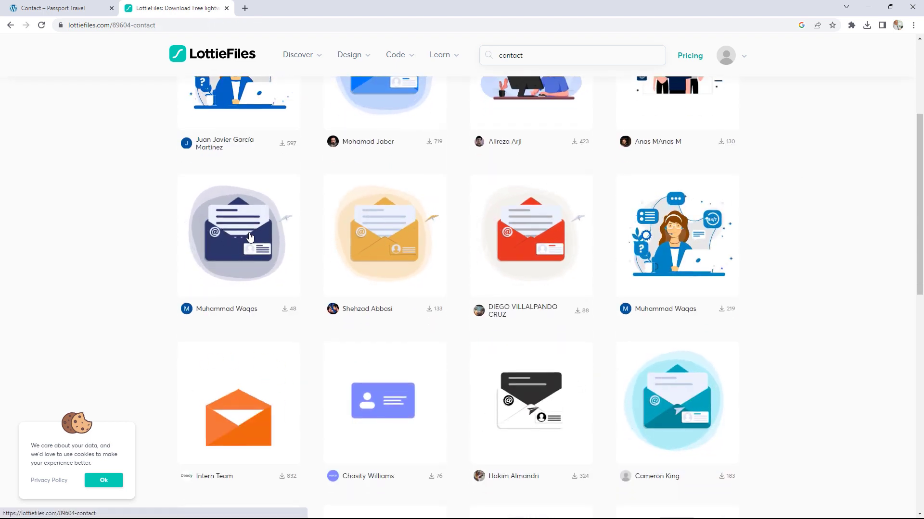
{"action": "left_click", "coordinate": [249, 236]}
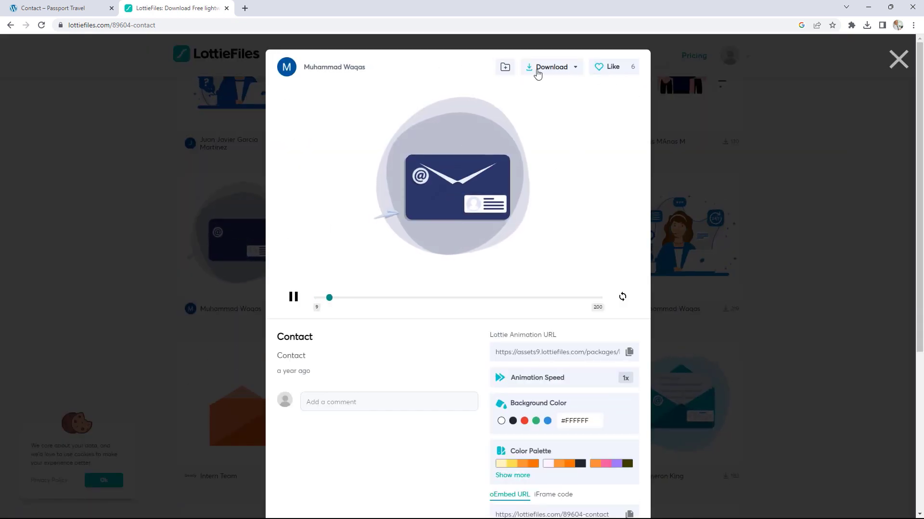
{"action": "scroll", "coordinate": [565, 329], "scroll_direction": "down", "scroll_amount": 1}
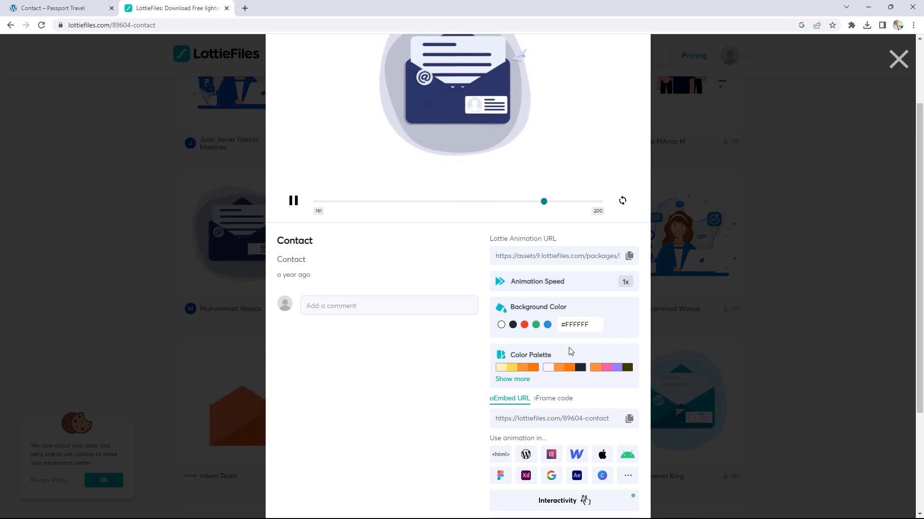
{"action": "scroll", "coordinate": [570, 349], "scroll_direction": "up", "scroll_amount": 2}
Step: Copy the envelope's Lottie Animation URL and return to editing the Contact page
{"action": "left_click", "coordinate": [574, 67]}
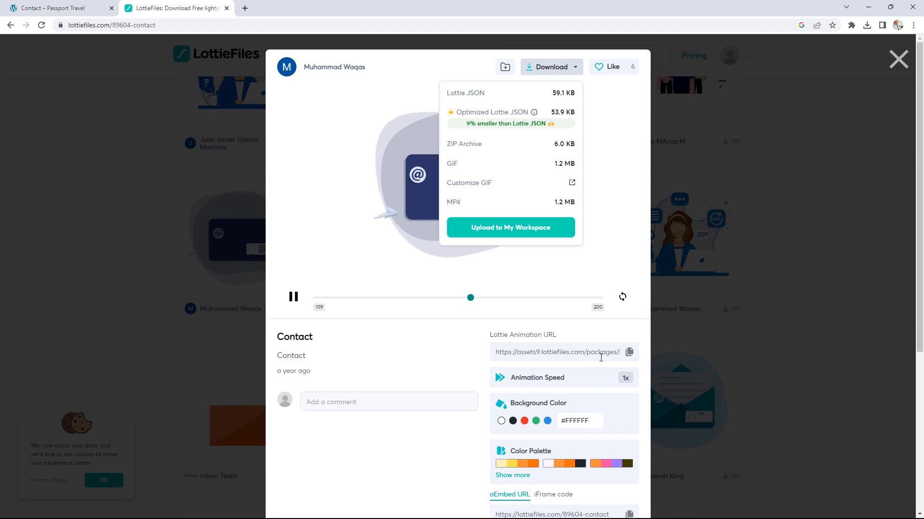
{"action": "left_click_drag", "start_coordinate": [489, 335], "coordinate": [555, 342]}
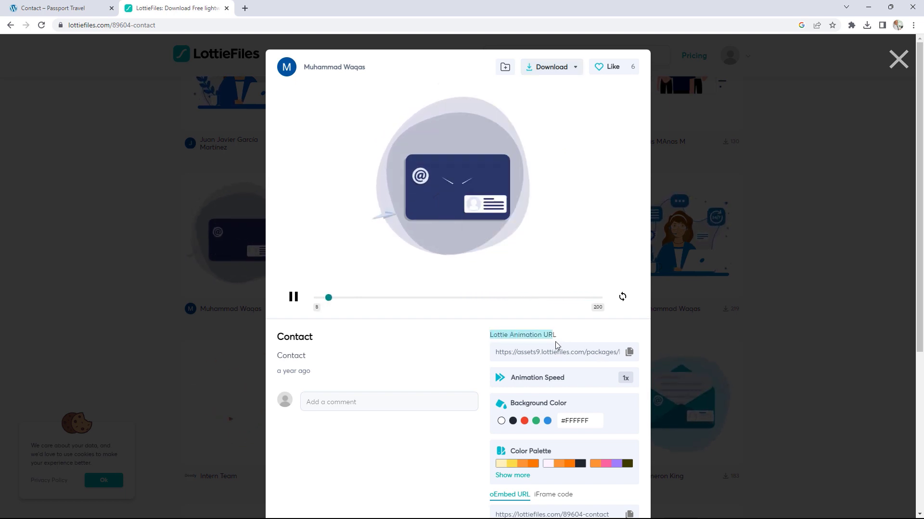
{"action": "left_click", "coordinate": [628, 352]}
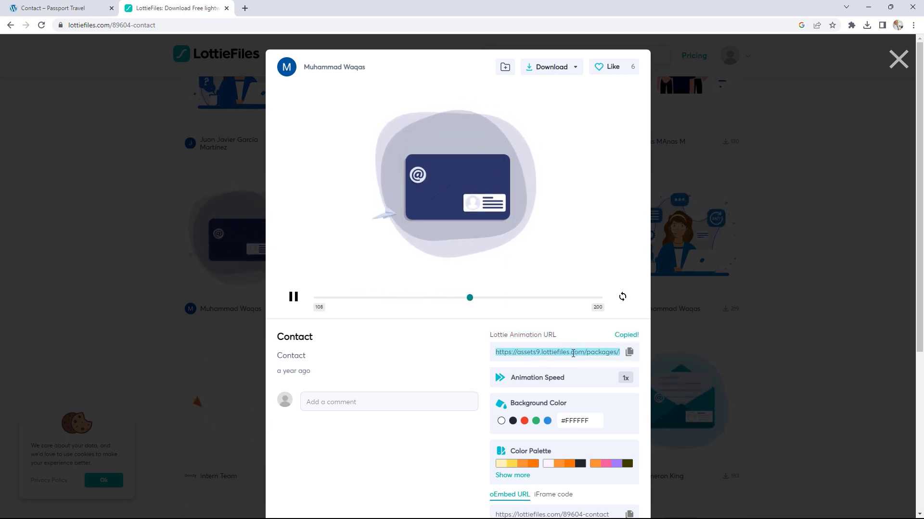
{"action": "left_click", "coordinate": [32, 4]}
{"action": "left_click", "coordinate": [206, 43]}
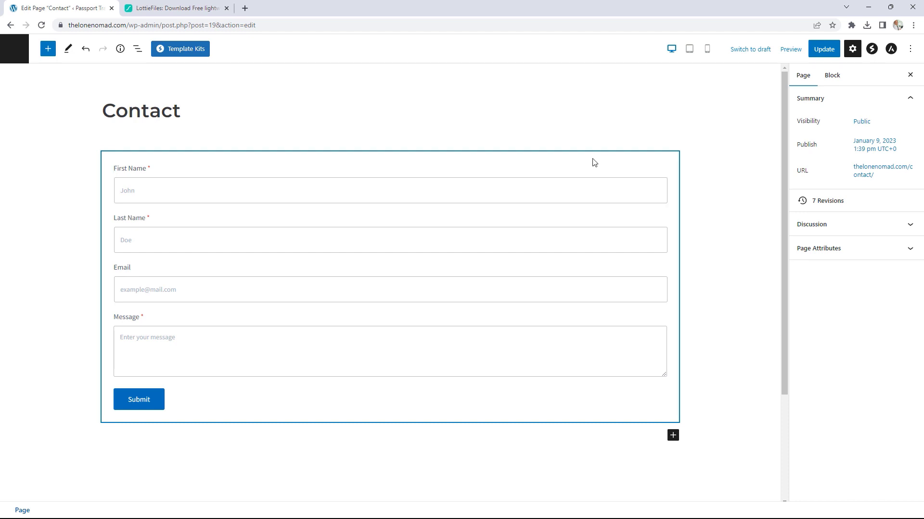
Step: Replace the contact form with a two-column Container block
{"action": "left_click", "coordinate": [115, 159]}
{"action": "left_click", "coordinate": [165, 132]}
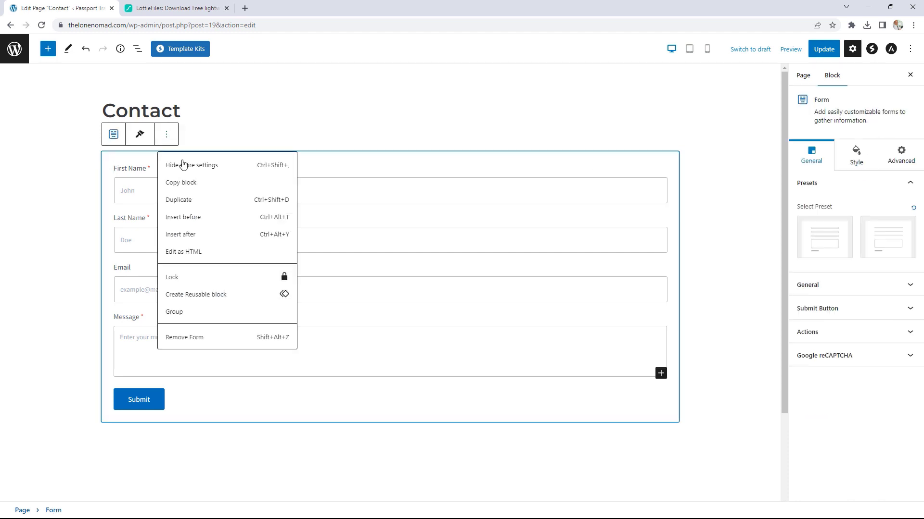
{"action": "left_click", "coordinate": [185, 340]}
{"action": "left_click", "coordinate": [677, 158]}
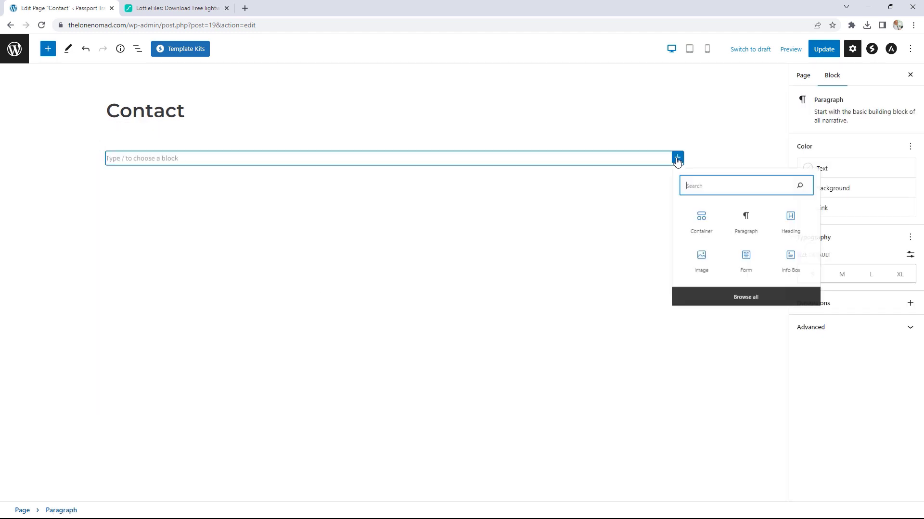
{"action": "left_click", "coordinate": [701, 242]}
{"action": "left_click", "coordinate": [318, 199]}
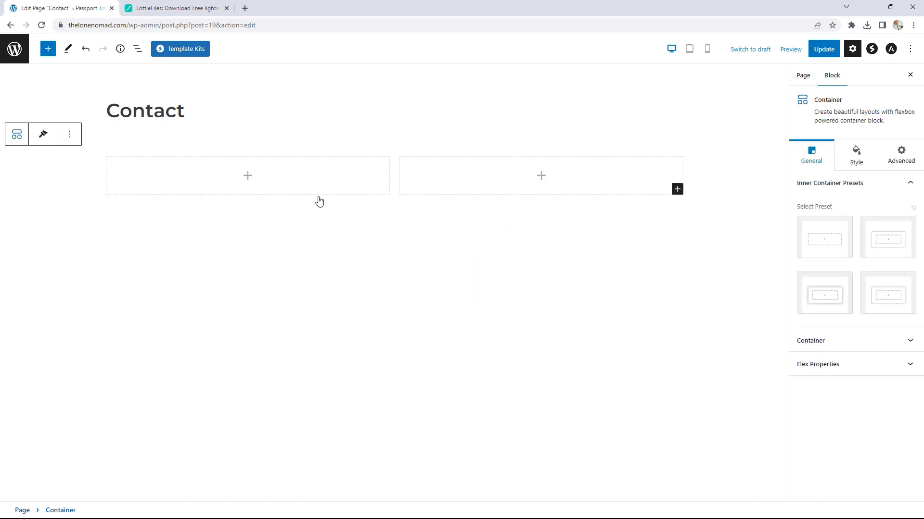
Step: Add a Simple Contact Form with underline-only fields to the left column
{"action": "left_click", "coordinate": [248, 176]}
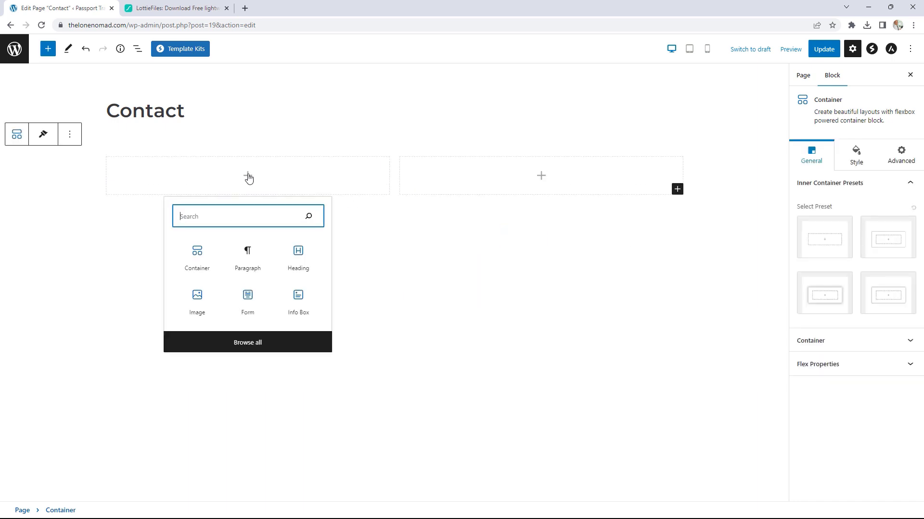
{"action": "left_click", "coordinate": [246, 305]}
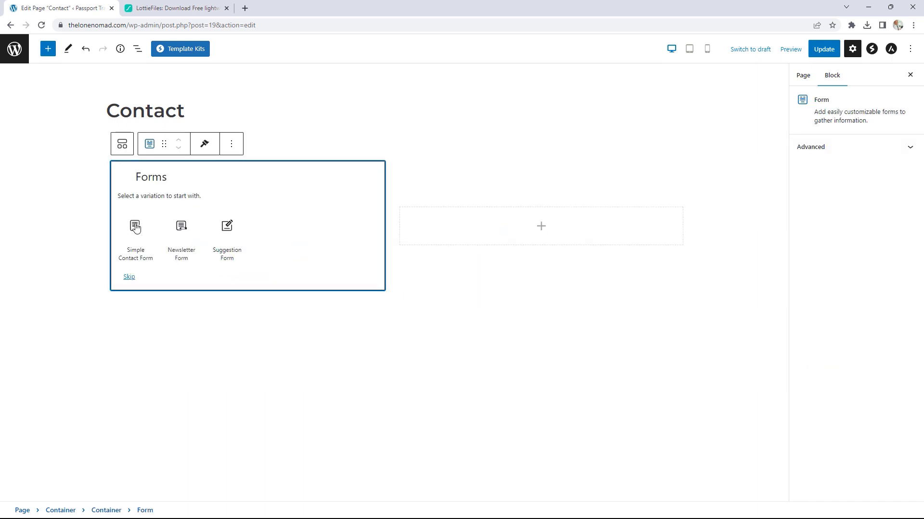
{"action": "left_click", "coordinate": [136, 227]}
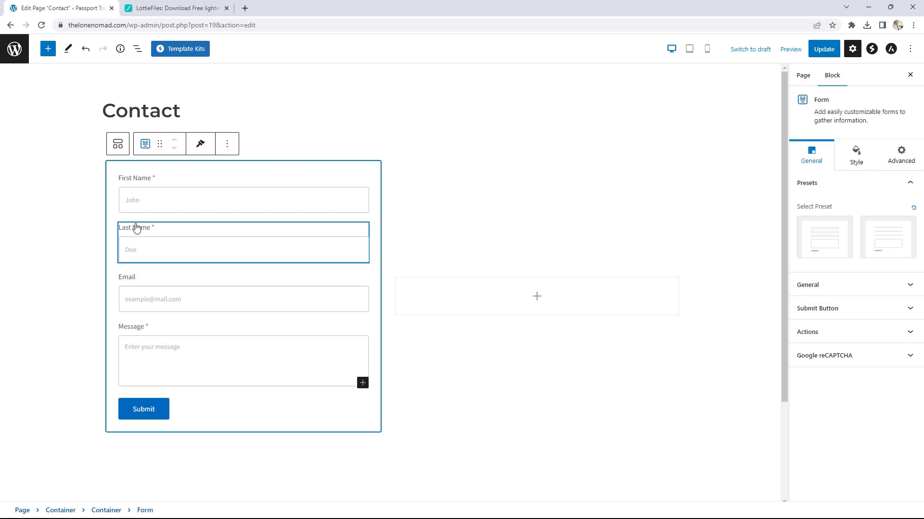
{"action": "left_click", "coordinate": [886, 240]}
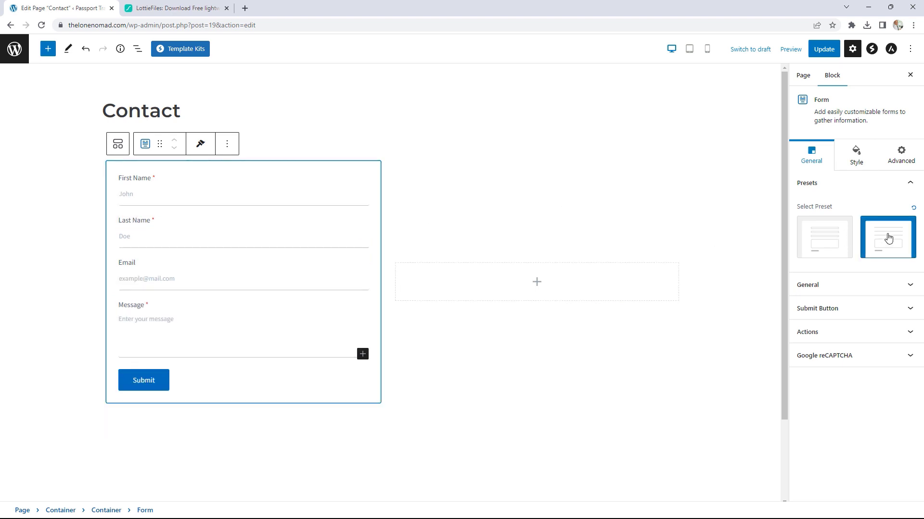
Step: Give the form's Submit button the rounded pill-style preset
{"action": "left_click", "coordinate": [843, 287]}
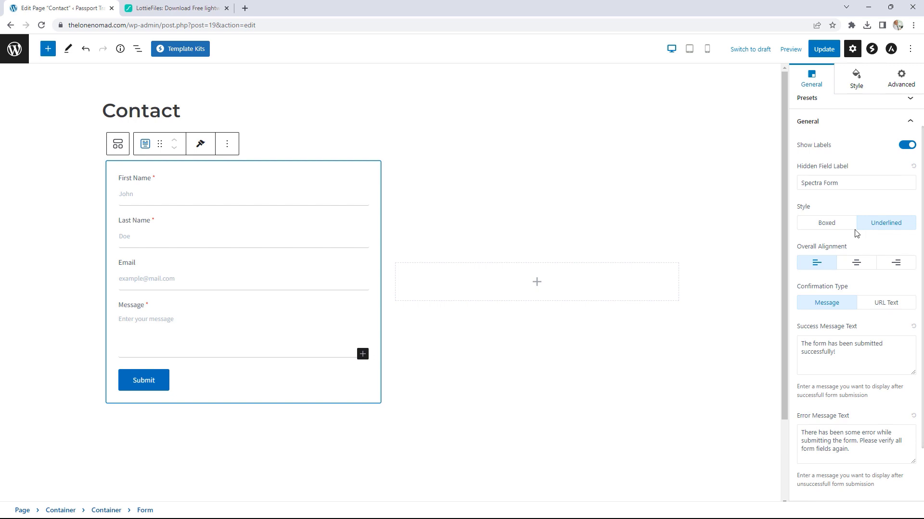
{"action": "scroll", "coordinate": [842, 256], "scroll_direction": "down", "scroll_amount": 2}
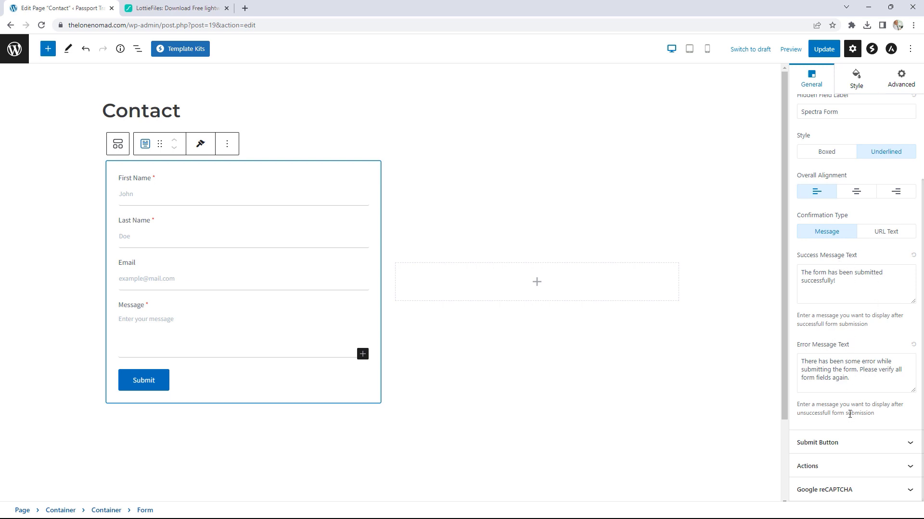
{"action": "left_click", "coordinate": [843, 442]}
{"action": "left_click", "coordinate": [821, 366]}
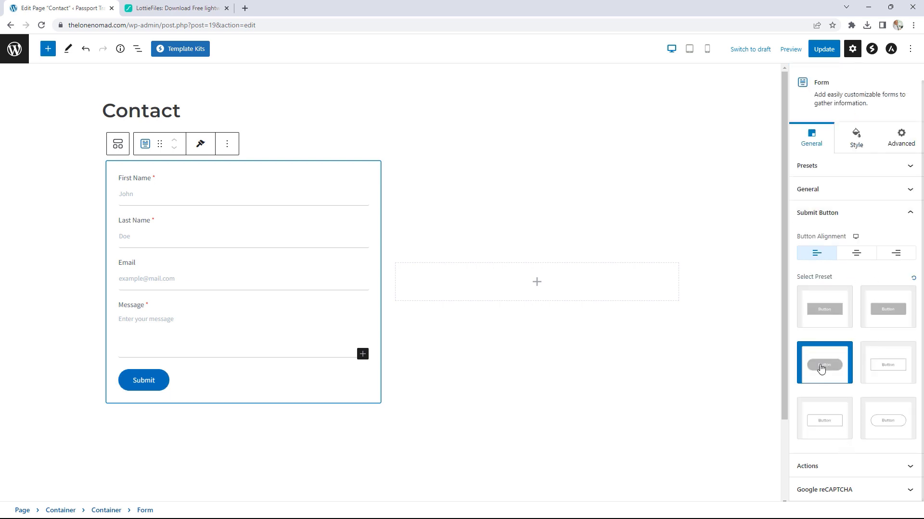
{"action": "left_click", "coordinate": [845, 466]}
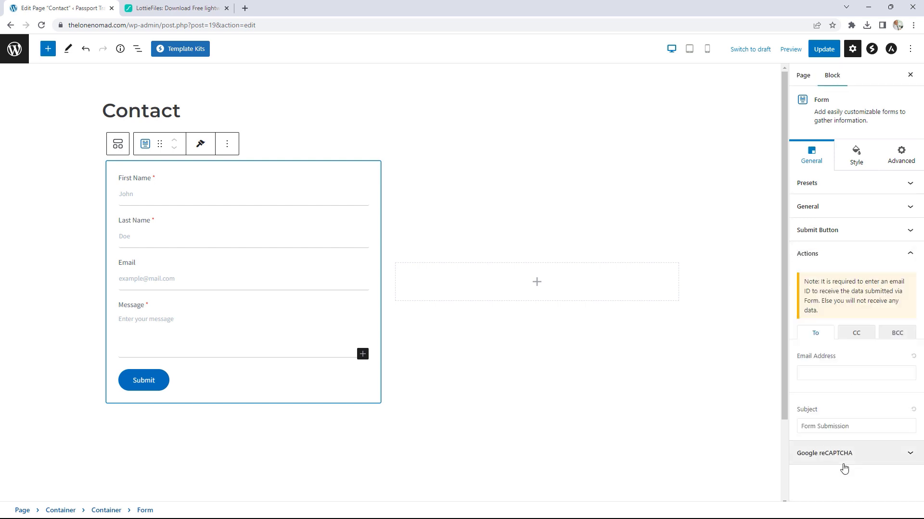
Step: Enter the owner's e-mail as form recipient, make the Email field required, and select the empty column
{"action": "left_click", "coordinate": [823, 371]}
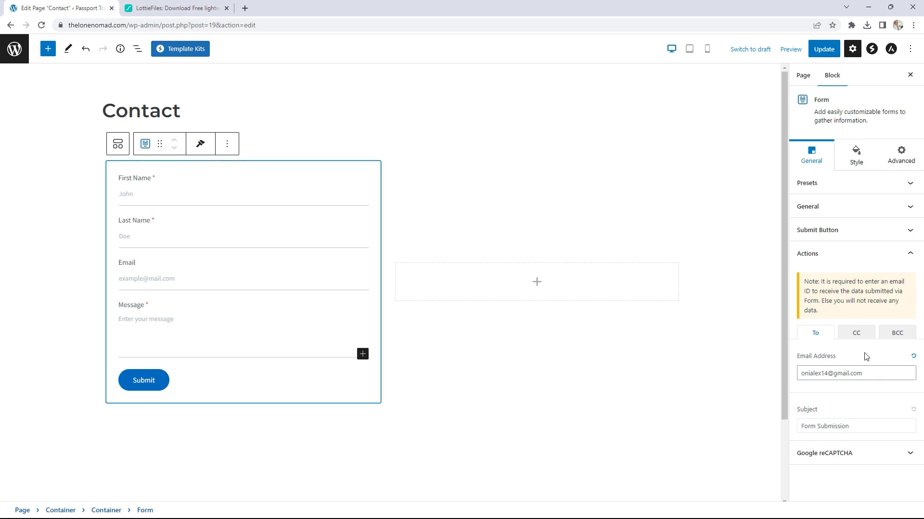
{"action": "left_click", "coordinate": [857, 156]}
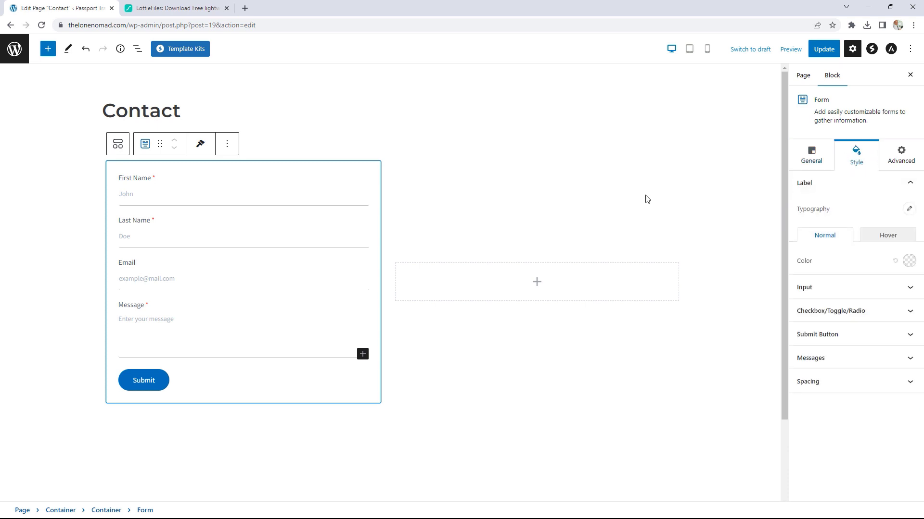
{"action": "left_click", "coordinate": [129, 275]}
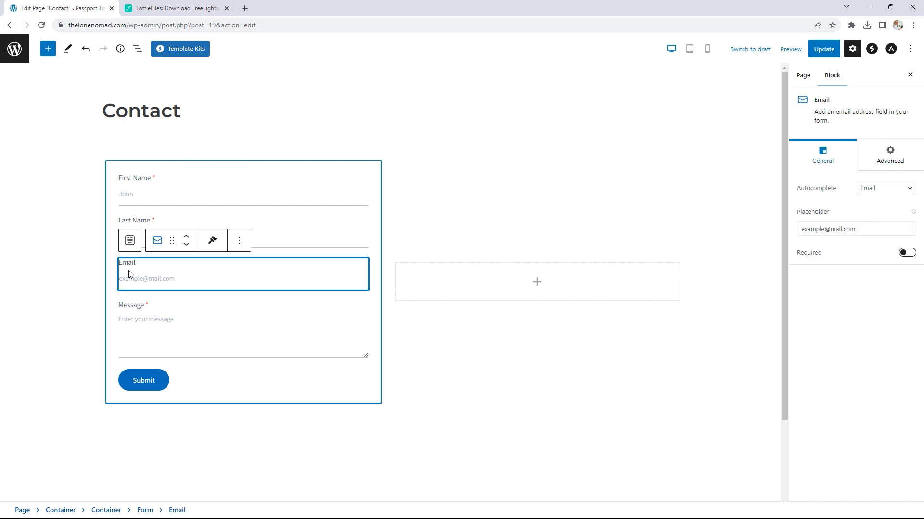
{"action": "left_click", "coordinate": [906, 253]}
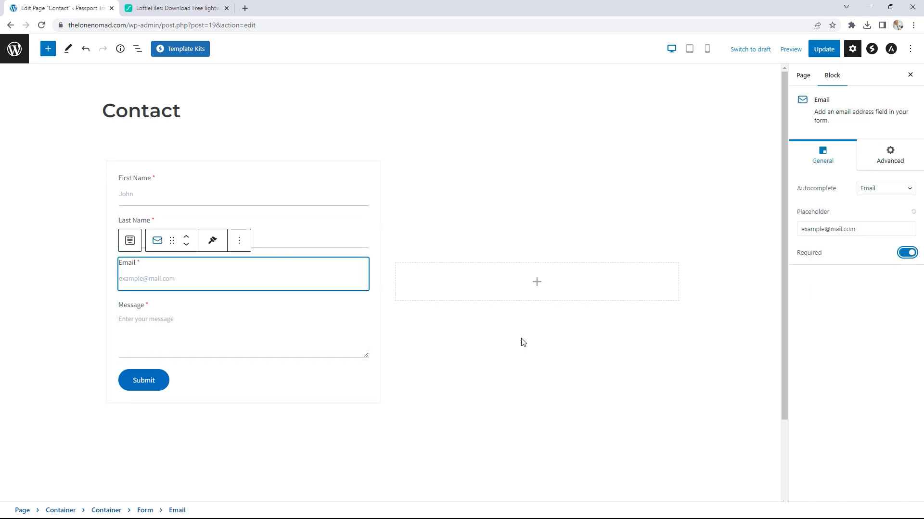
{"action": "left_click", "coordinate": [578, 340]}
{"action": "left_click", "coordinate": [537, 284]}
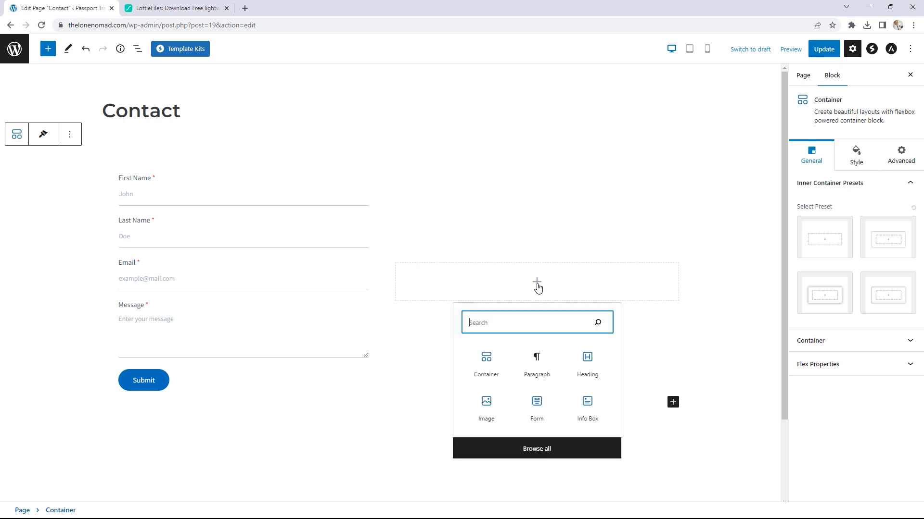
Step: Add a Lottie Animation block from the pasted envelope JSON URL, Update, and view the page
{"action": "type", "text": "lottie"}
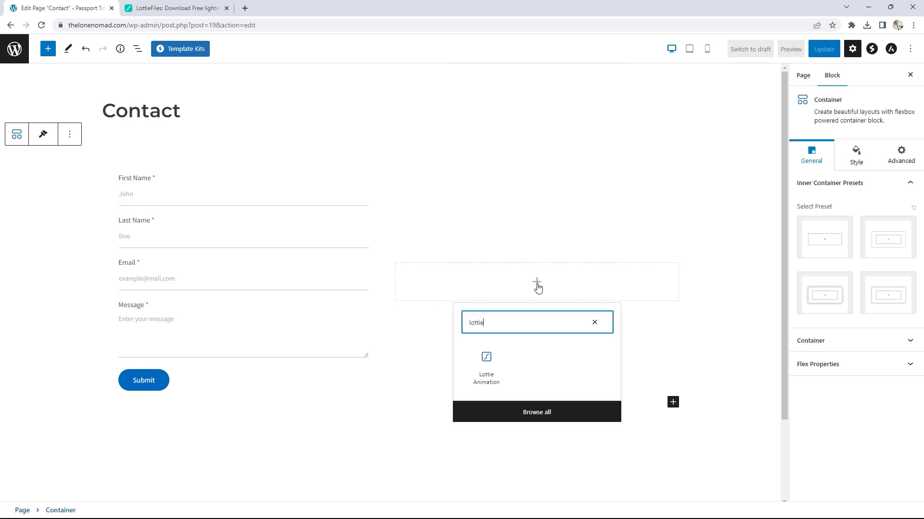
{"action": "left_click", "coordinate": [487, 369]}
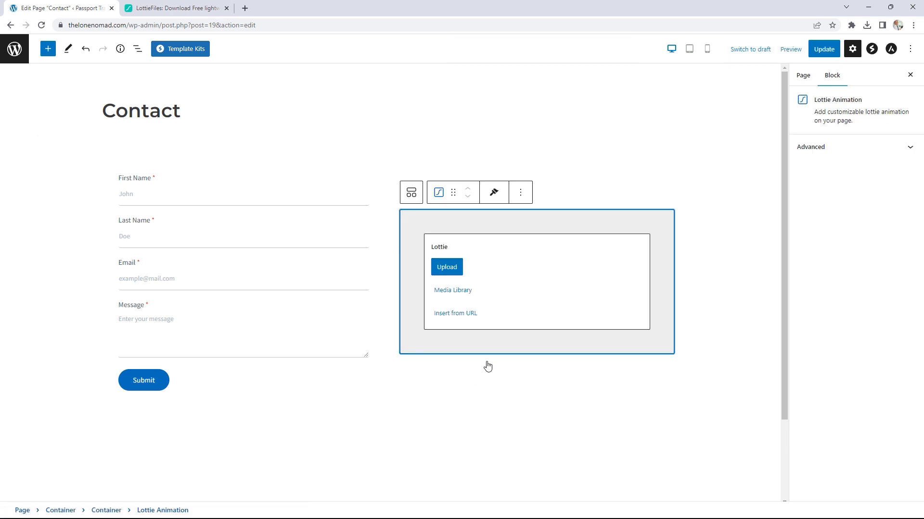
{"action": "left_click", "coordinate": [459, 320]}
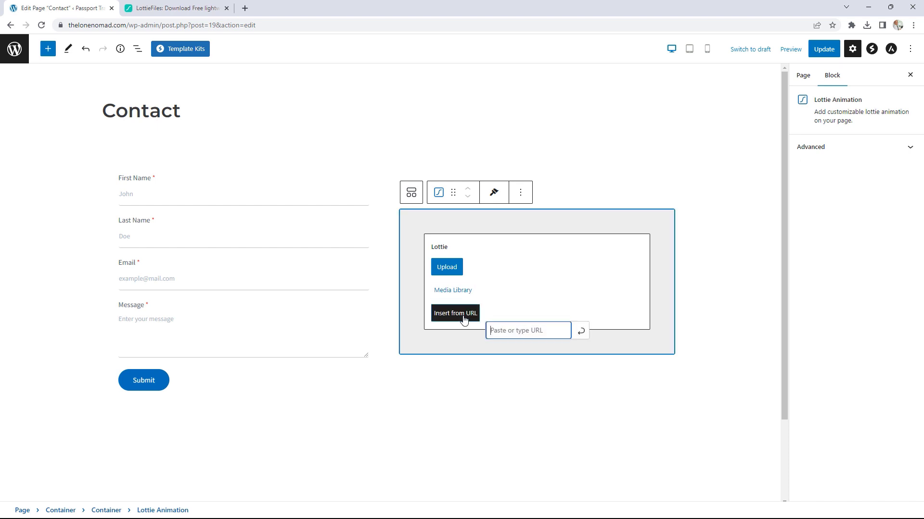
{"action": "key", "text": "ctrl+v"}
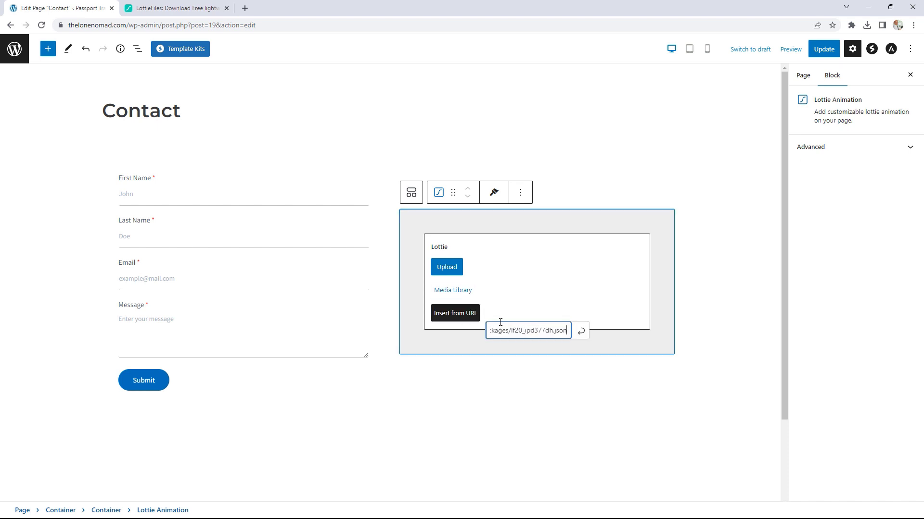
{"action": "left_click", "coordinate": [579, 336]}
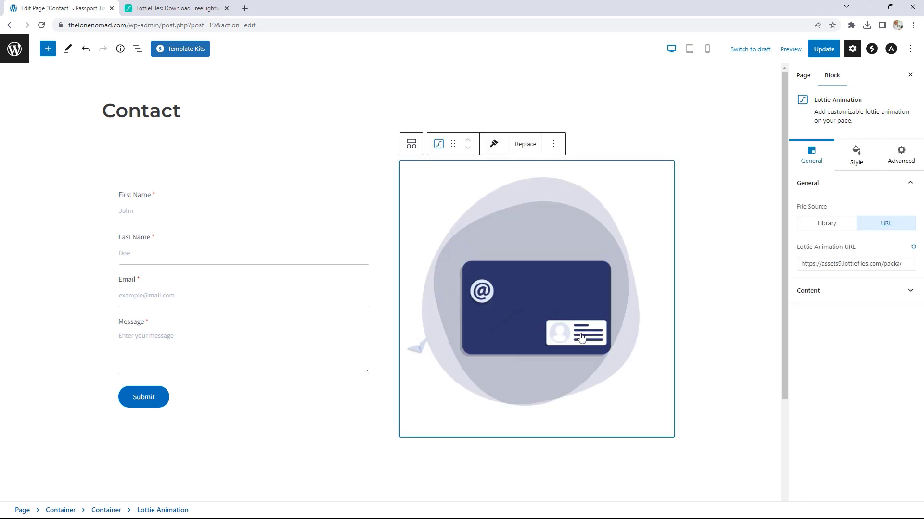
{"action": "left_click", "coordinate": [818, 51]}
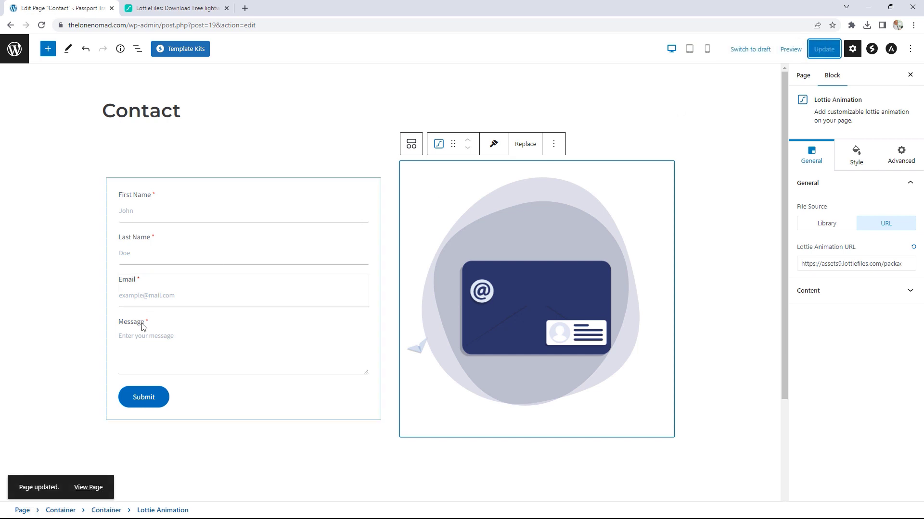
{"action": "left_click", "coordinate": [92, 487]}
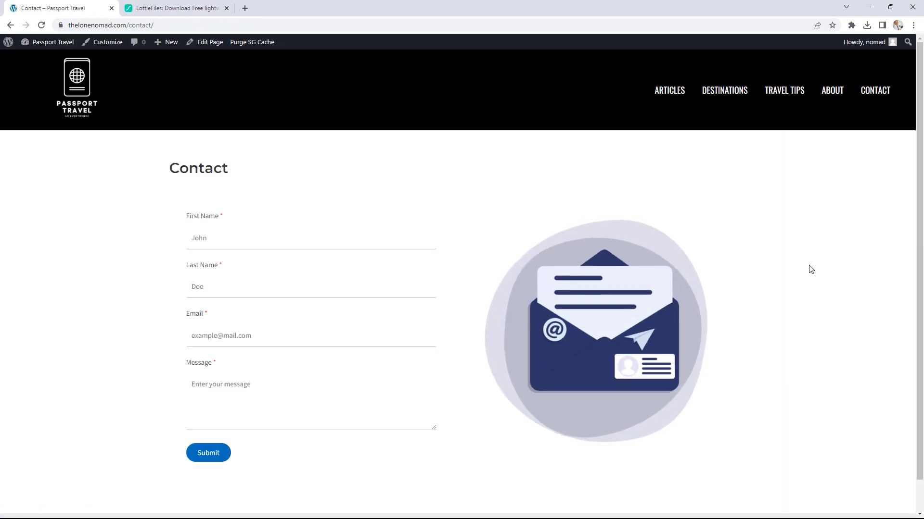
Step: Scroll the live Contact page to review the form and envelope animation
{"action": "scroll", "coordinate": [802, 268], "scroll_direction": "down", "scroll_amount": 1}
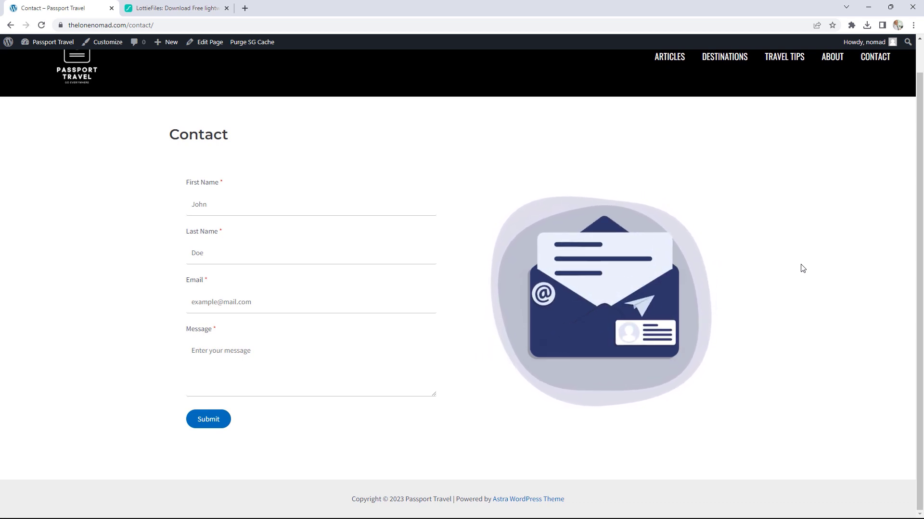
{"action": "scroll", "coordinate": [803, 267], "scroll_direction": "up", "scroll_amount": 1}
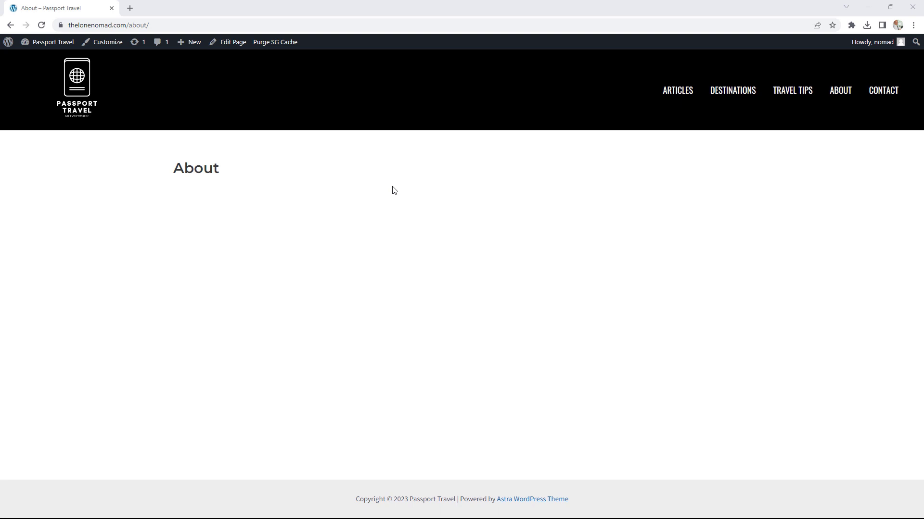
Step: Install the Starter Templates plugin from the Astra dashboard
{"action": "left_click", "coordinate": [61, 42]}
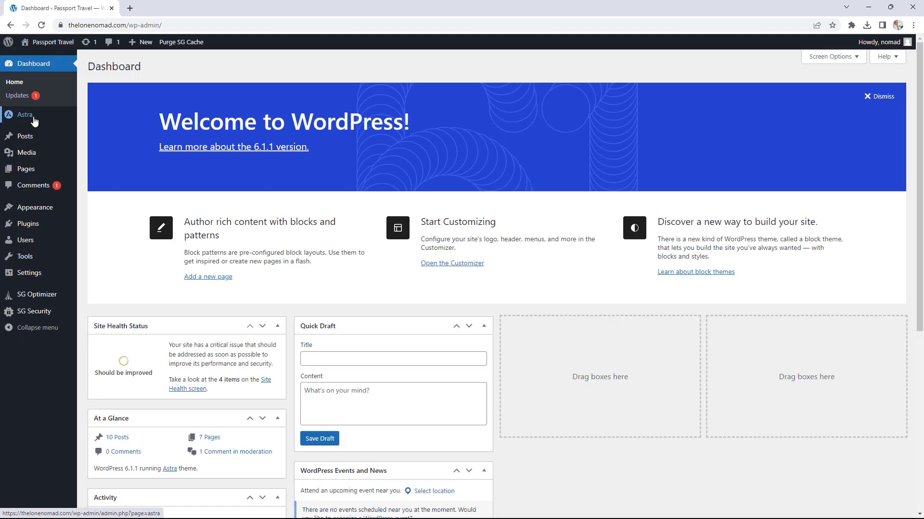
{"action": "mouse_move", "coordinate": [36, 118]}
{"action": "left_click", "coordinate": [95, 120]}
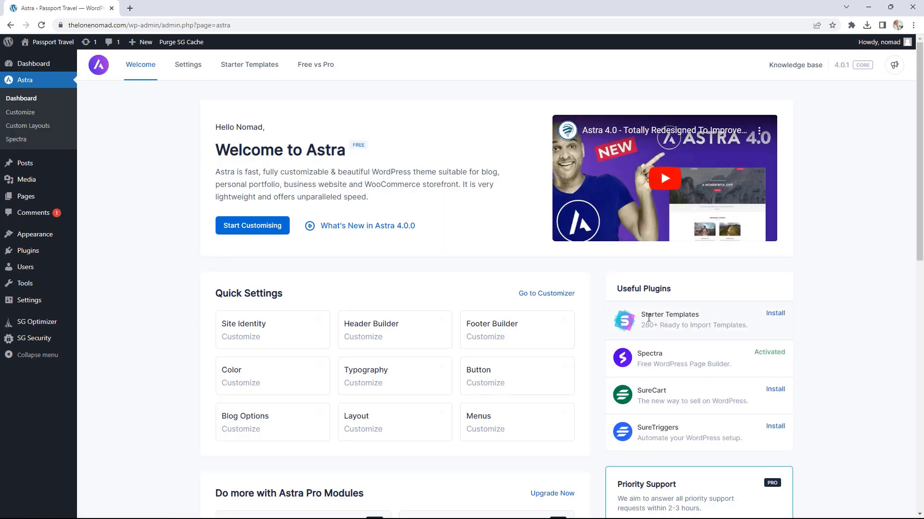
{"action": "left_click", "coordinate": [776, 316]}
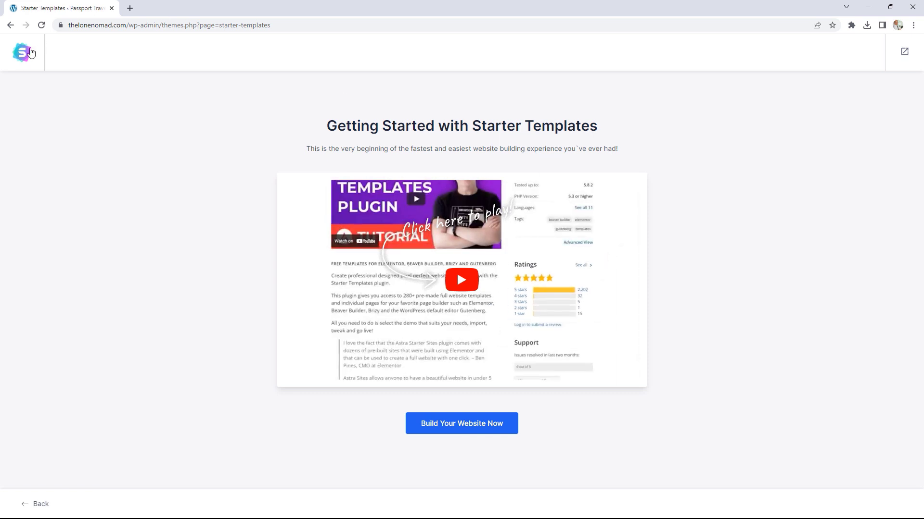
{"action": "left_click", "coordinate": [17, 57]}
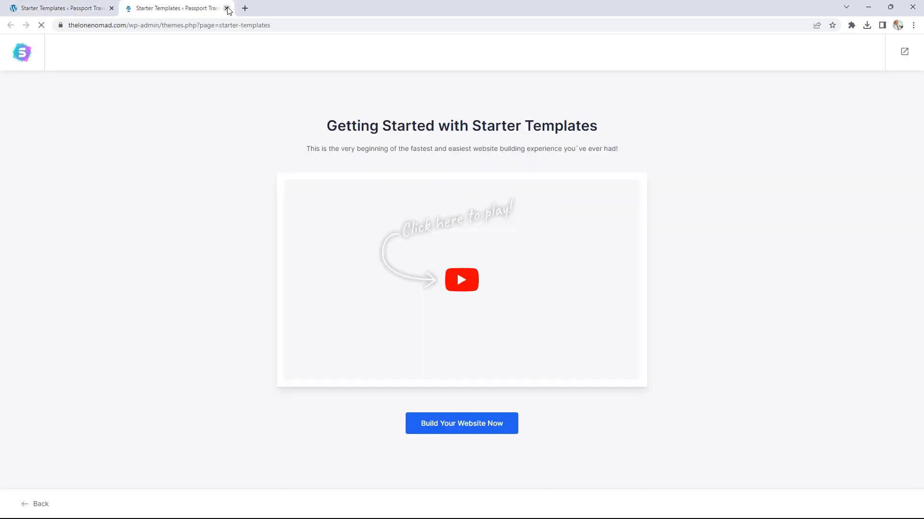
Step: Go to the live site's About page and open it in the block editor
{"action": "left_click", "coordinate": [226, 8]}
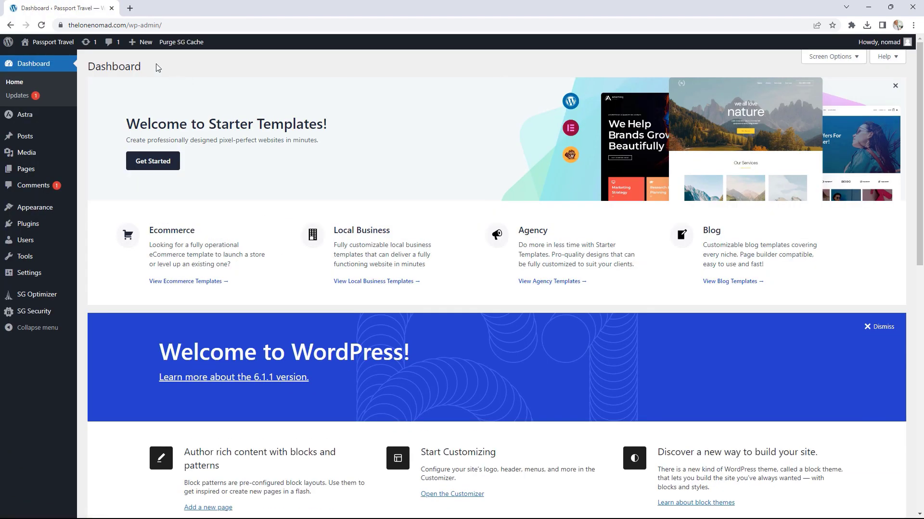
{"action": "left_click", "coordinate": [61, 43]}
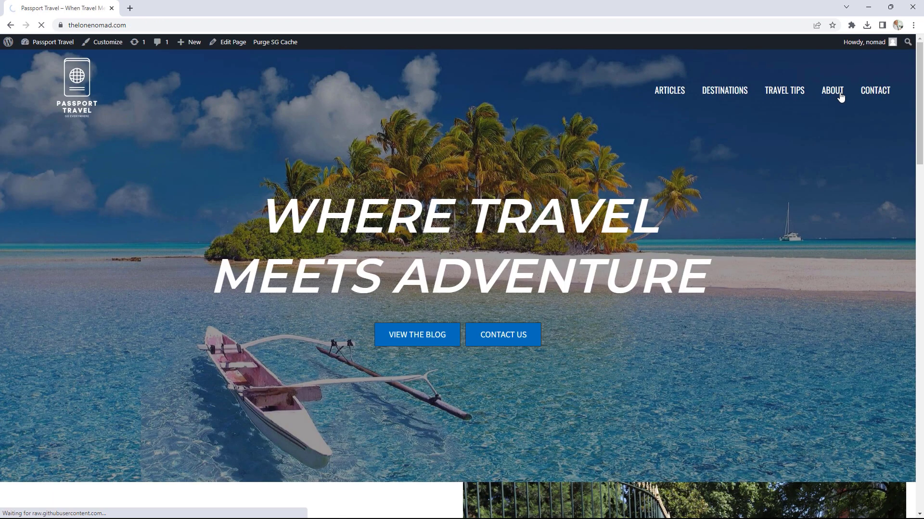
{"action": "left_click", "coordinate": [832, 92]}
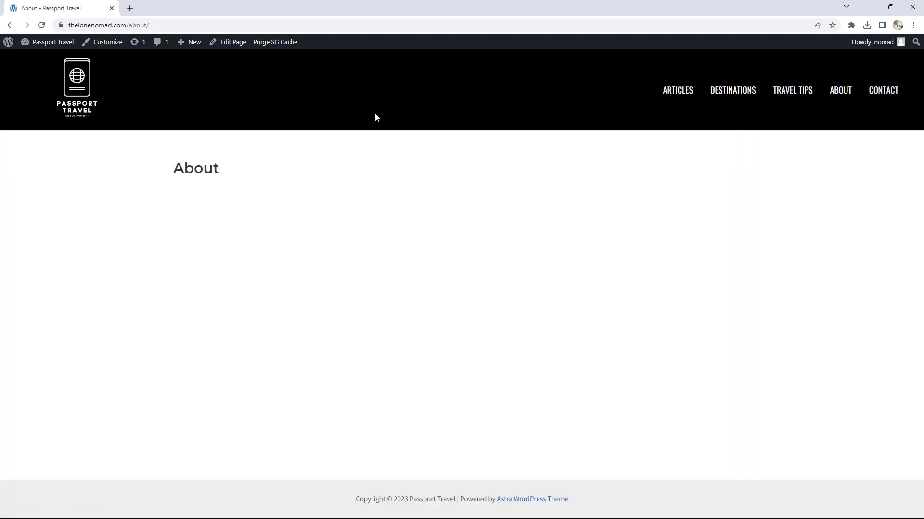
{"action": "left_click", "coordinate": [237, 44]}
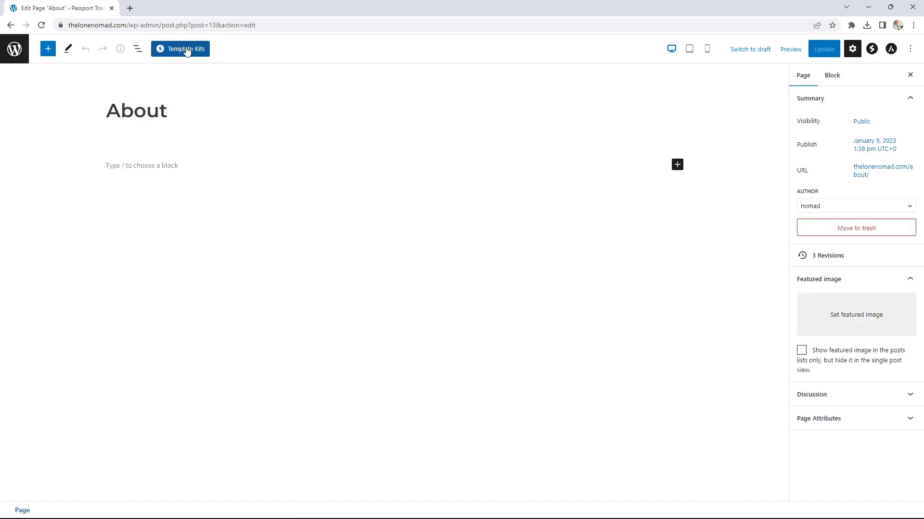
Step: Open the Template Kits library and search its templates for 'about'
{"action": "left_click", "coordinate": [198, 51]}
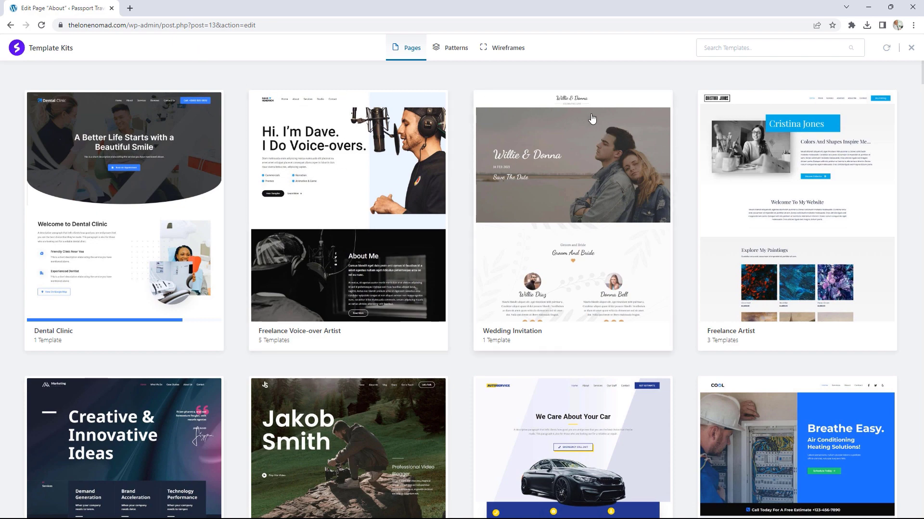
{"action": "scroll", "coordinate": [569, 155], "scroll_direction": "down", "scroll_amount": 7}
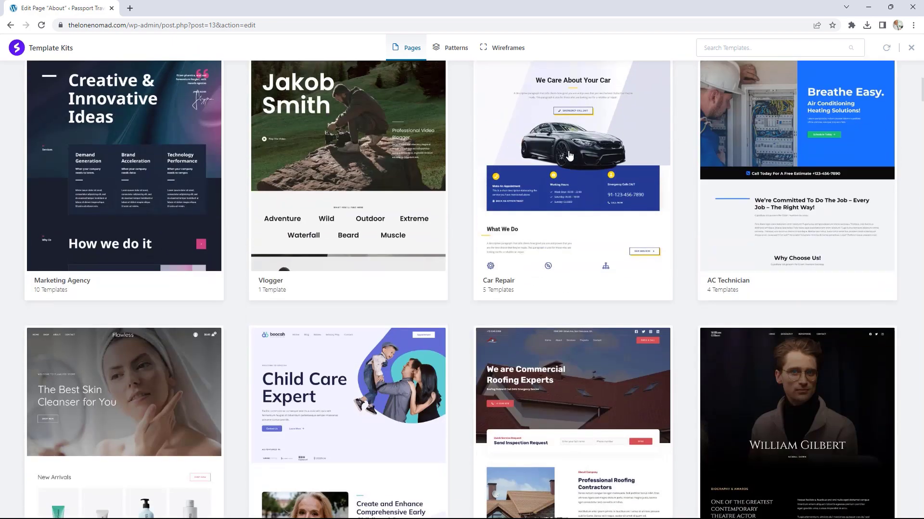
{"action": "scroll", "coordinate": [569, 155], "scroll_direction": "down", "scroll_amount": 4}
{"action": "scroll", "coordinate": [568, 151], "scroll_direction": "up", "scroll_amount": 11}
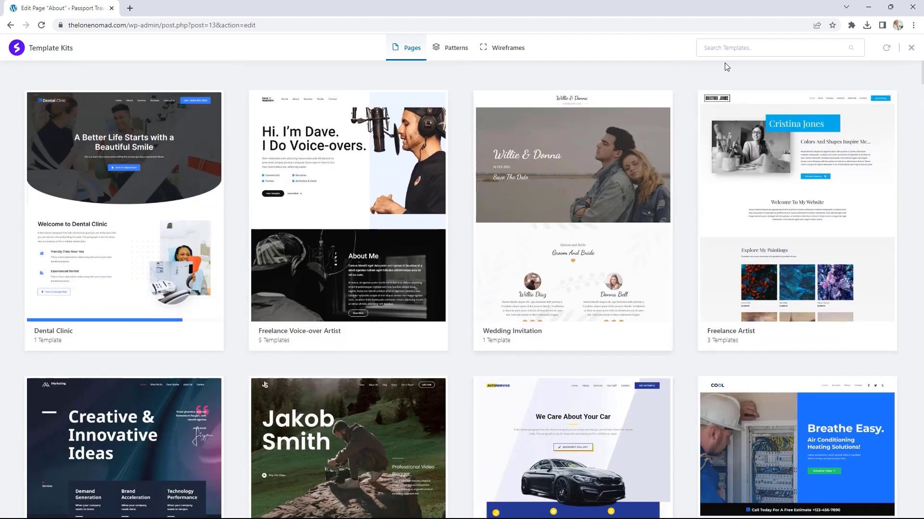
{"action": "left_click", "coordinate": [737, 49]}
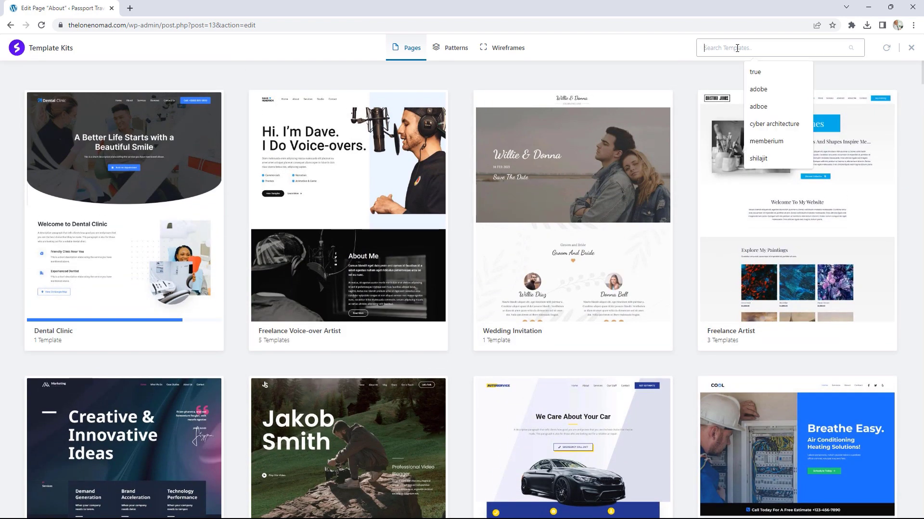
{"action": "type", "text": "about"}
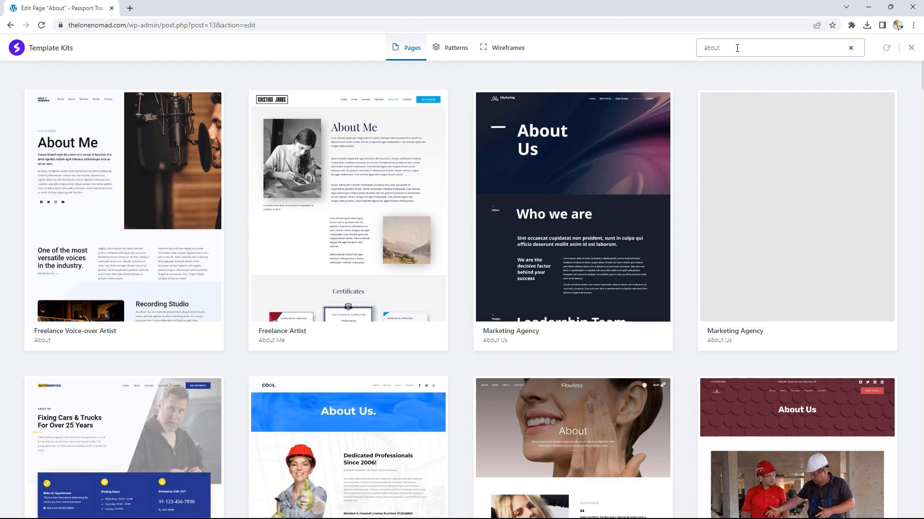
Step: Open the Planet Earth kit's About page template from the results
{"action": "scroll", "coordinate": [591, 106], "scroll_direction": "down", "scroll_amount": 4}
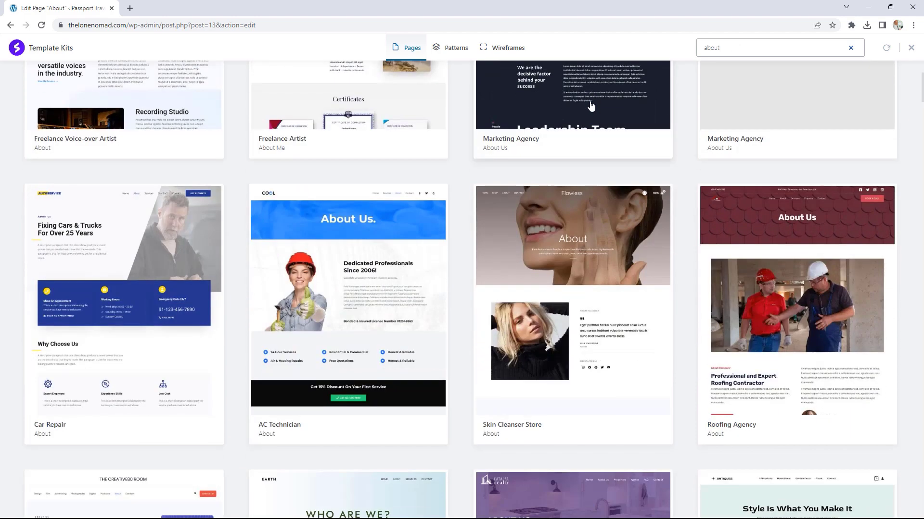
{"action": "scroll", "coordinate": [591, 107], "scroll_direction": "down", "scroll_amount": 10}
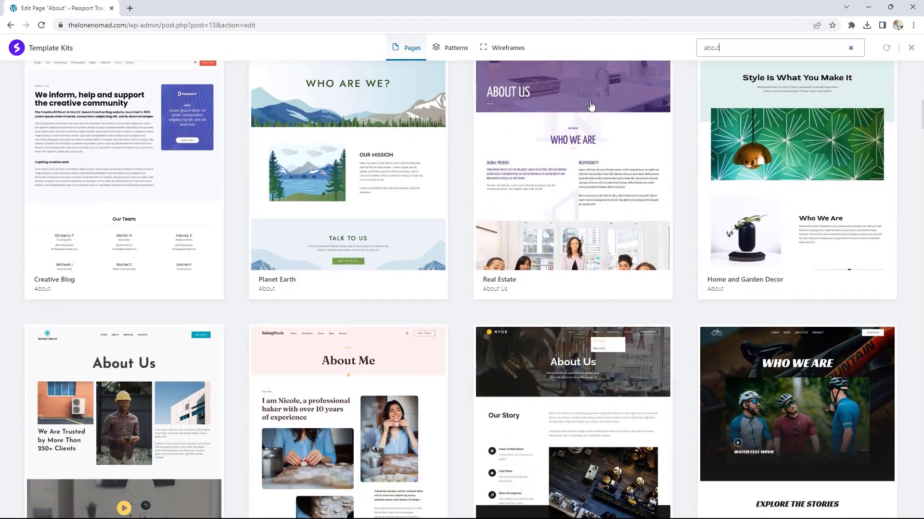
{"action": "scroll", "coordinate": [591, 106], "scroll_direction": "down", "scroll_amount": 2}
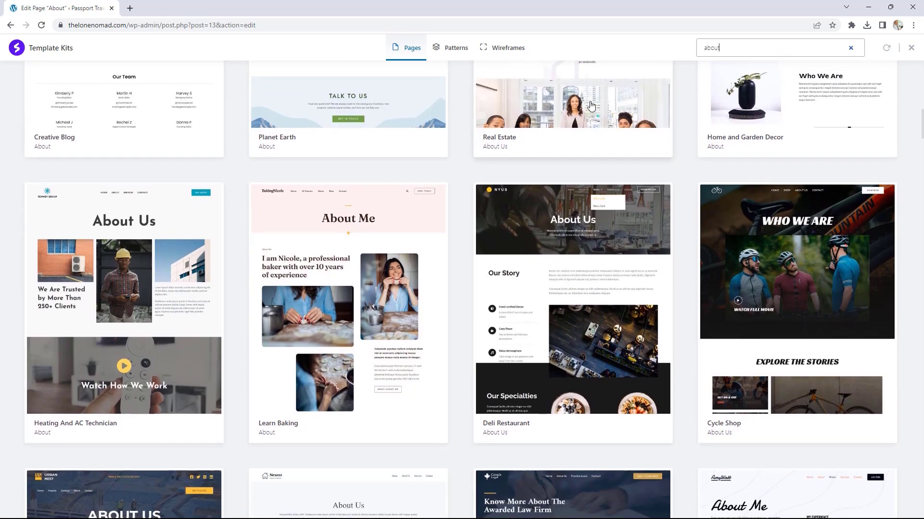
{"action": "scroll", "coordinate": [591, 106], "scroll_direction": "up", "scroll_amount": 2}
{"action": "scroll", "coordinate": [591, 106], "scroll_direction": "up", "scroll_amount": 3}
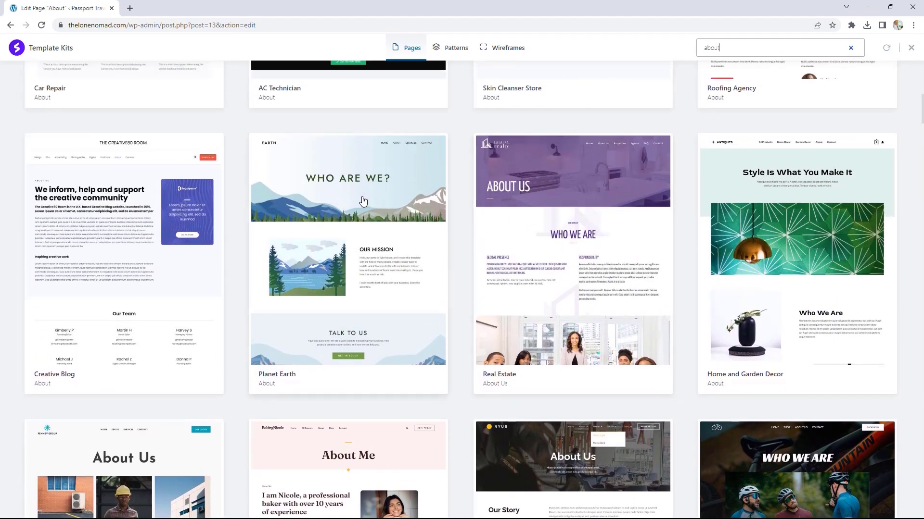
{"action": "left_click", "coordinate": [358, 198]}
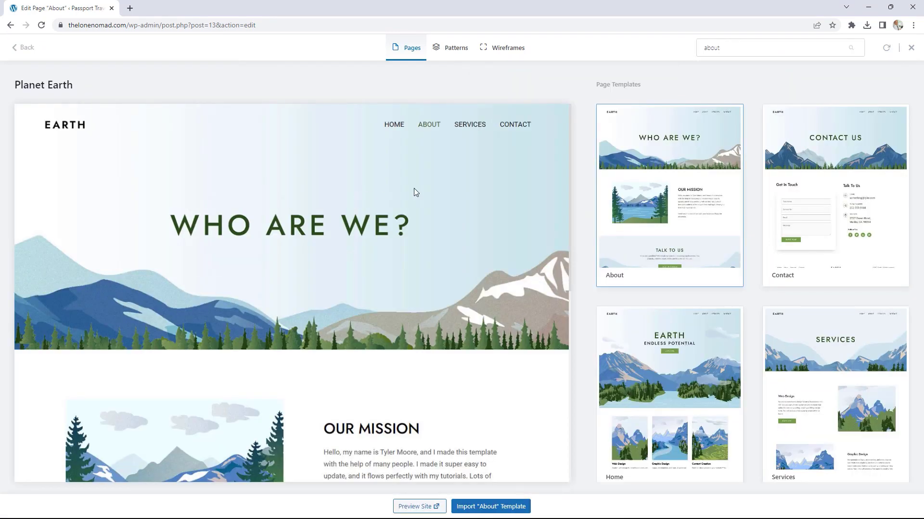
{"action": "scroll", "coordinate": [429, 210], "scroll_direction": "down", "scroll_amount": 2}
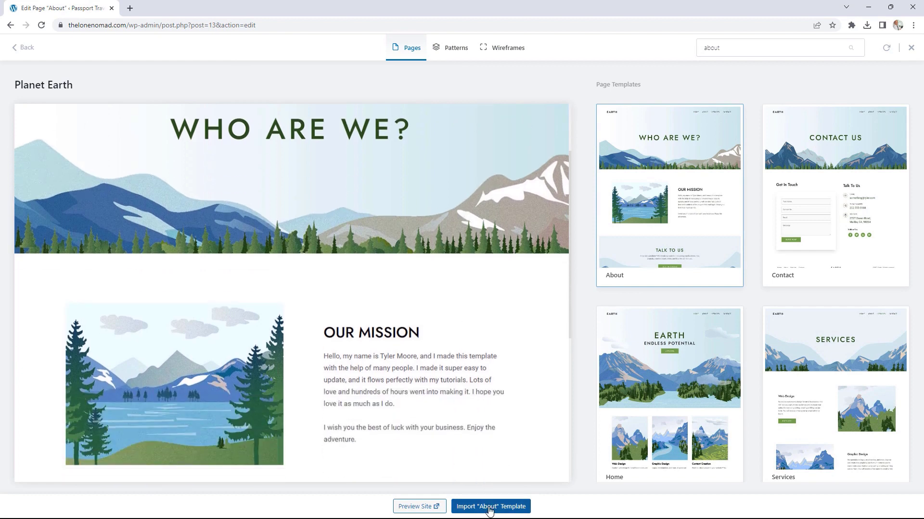
Step: Import the Planet Earth About template, then look at the Our Mission image's replace options without changing it
{"action": "left_click", "coordinate": [489, 509]}
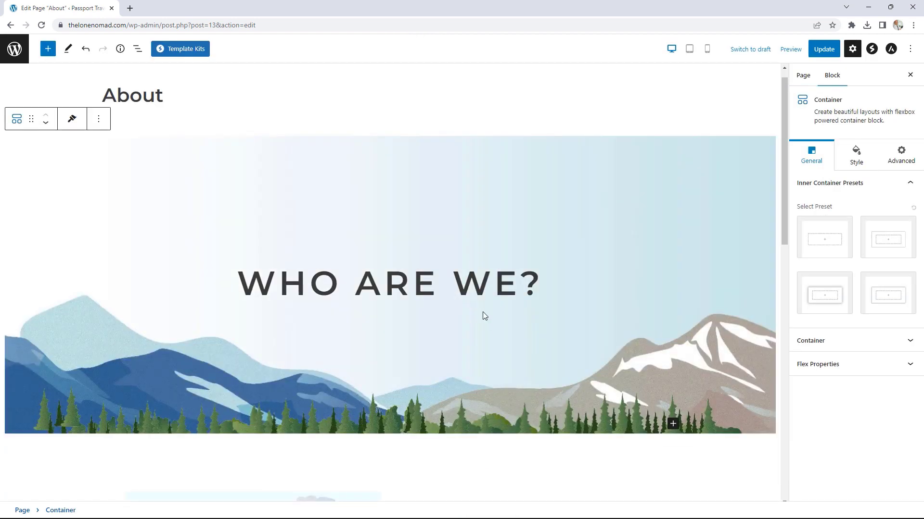
{"action": "scroll", "coordinate": [567, 236], "scroll_direction": "down", "scroll_amount": 5}
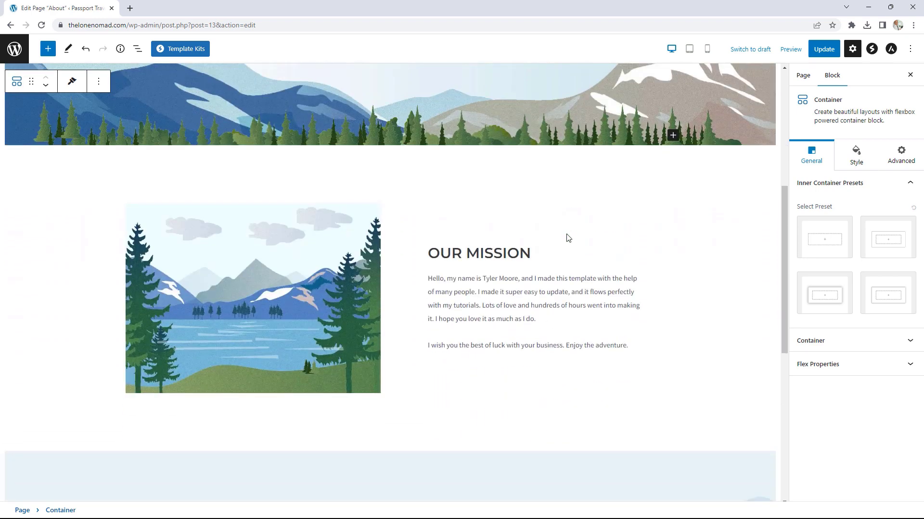
{"action": "left_click", "coordinate": [331, 238]}
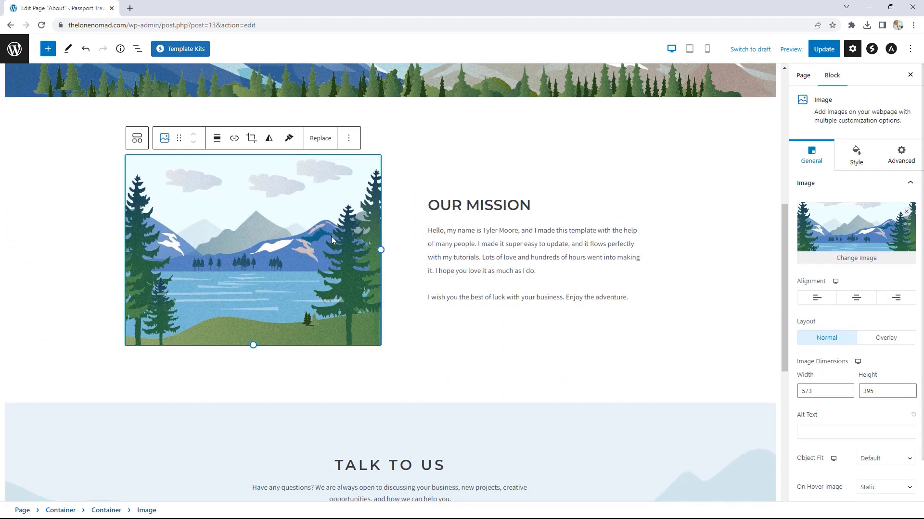
{"action": "left_click", "coordinate": [320, 138]}
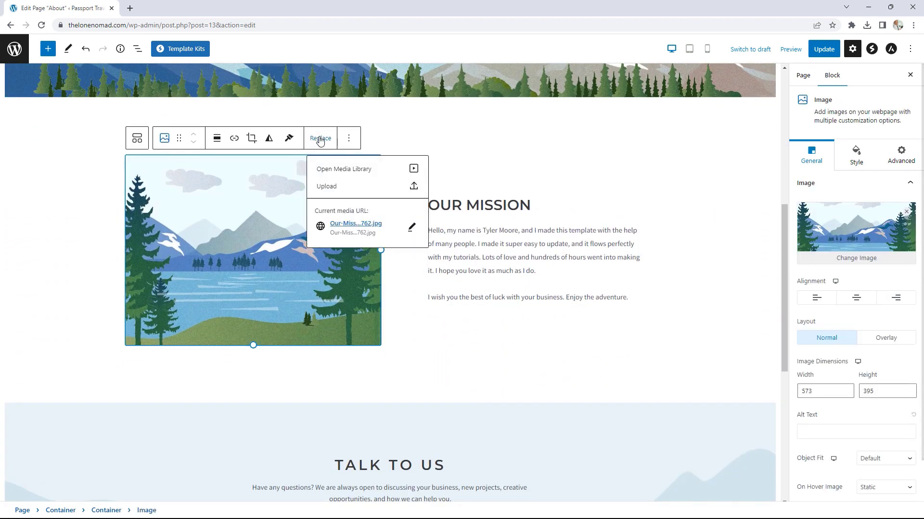
{"action": "left_click", "coordinate": [336, 169]}
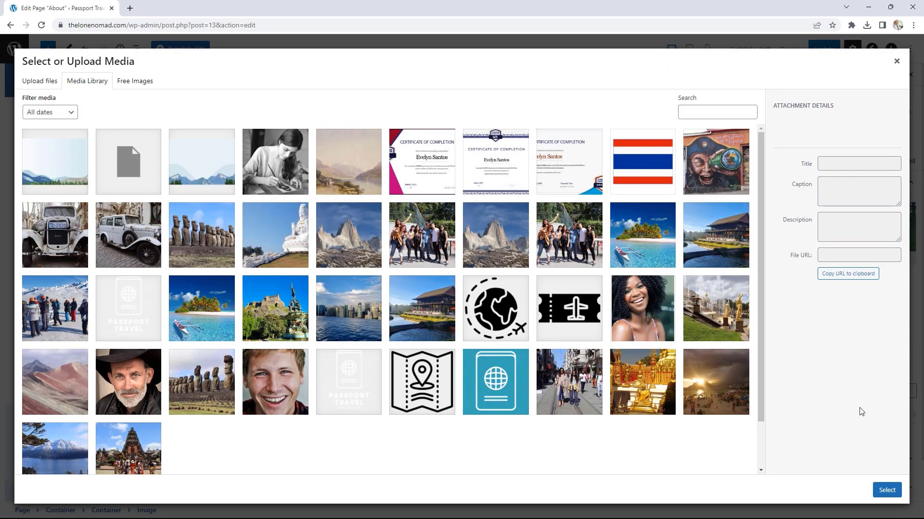
{"action": "left_click", "coordinate": [896, 61]}
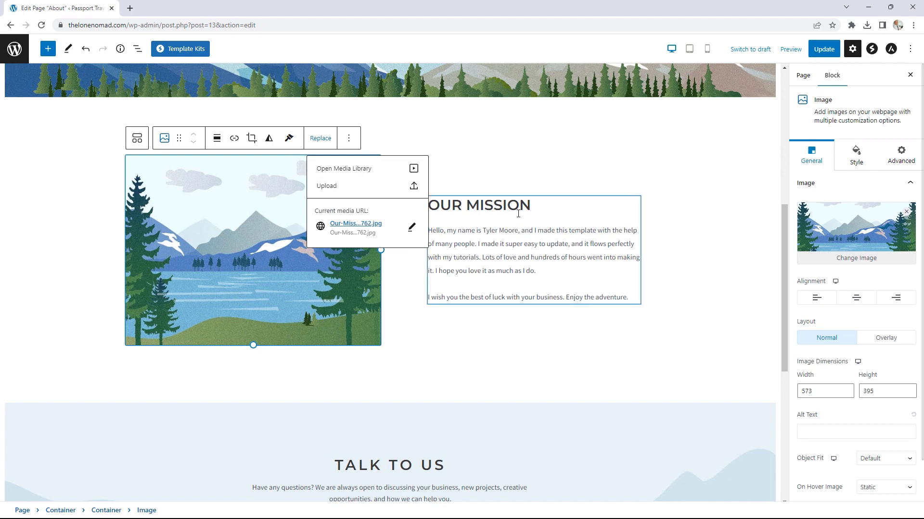
{"action": "scroll", "coordinate": [606, 221], "scroll_direction": "down", "scroll_amount": 6}
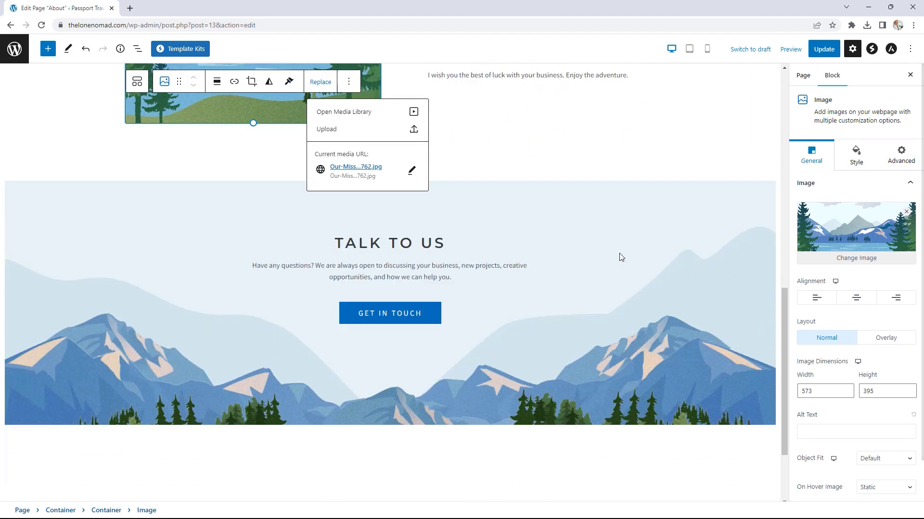
{"action": "scroll", "coordinate": [612, 205], "scroll_direction": "down", "scroll_amount": 1}
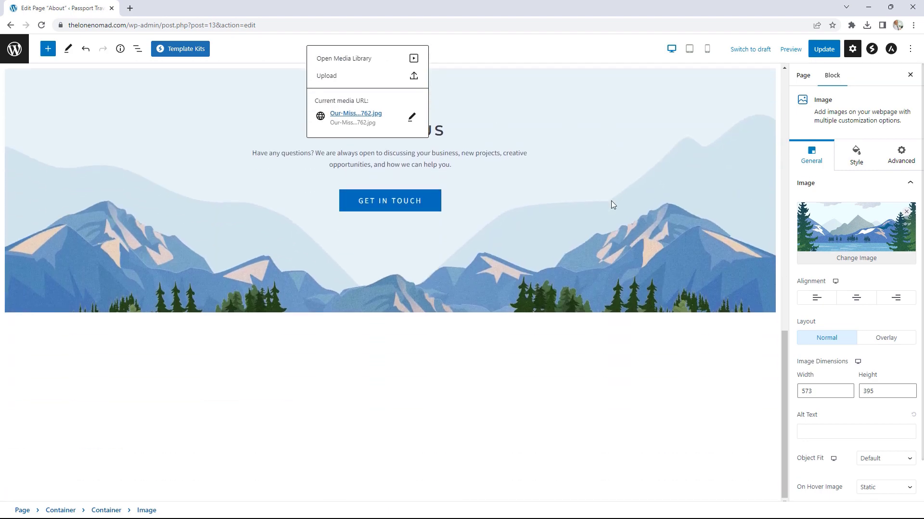
{"action": "scroll", "coordinate": [611, 201], "scroll_direction": "up", "scroll_amount": 6}
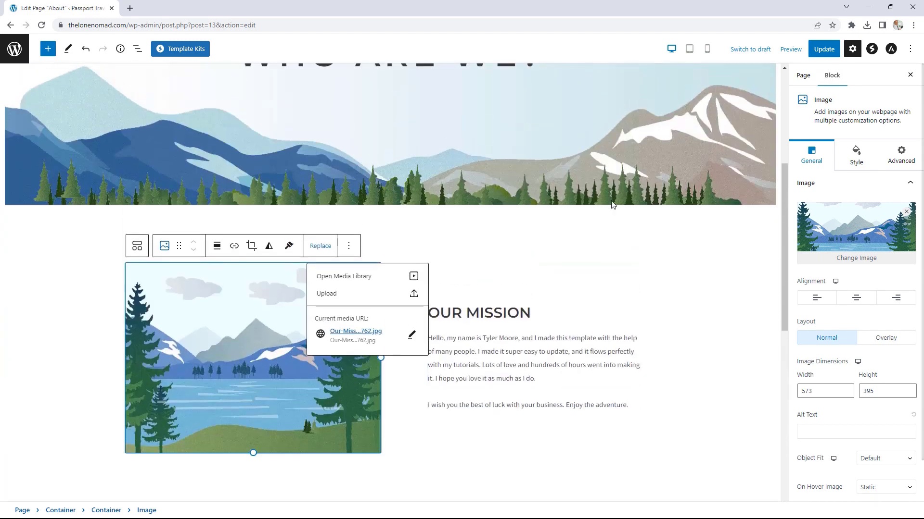
{"action": "scroll", "coordinate": [611, 205], "scroll_direction": "up", "scroll_amount": 2}
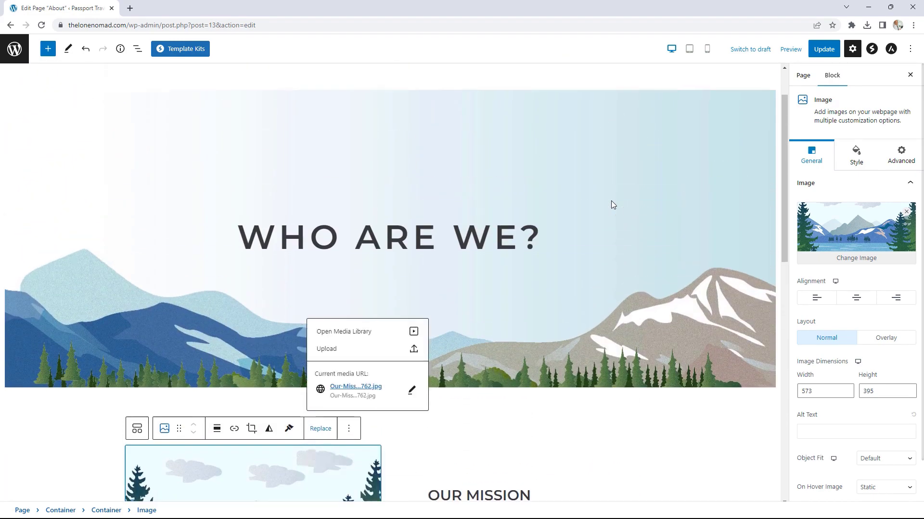
Step: Search the Template Kits library for 'contact' templates
{"action": "left_click", "coordinate": [187, 52]}
{"action": "left_click", "coordinate": [726, 48]}
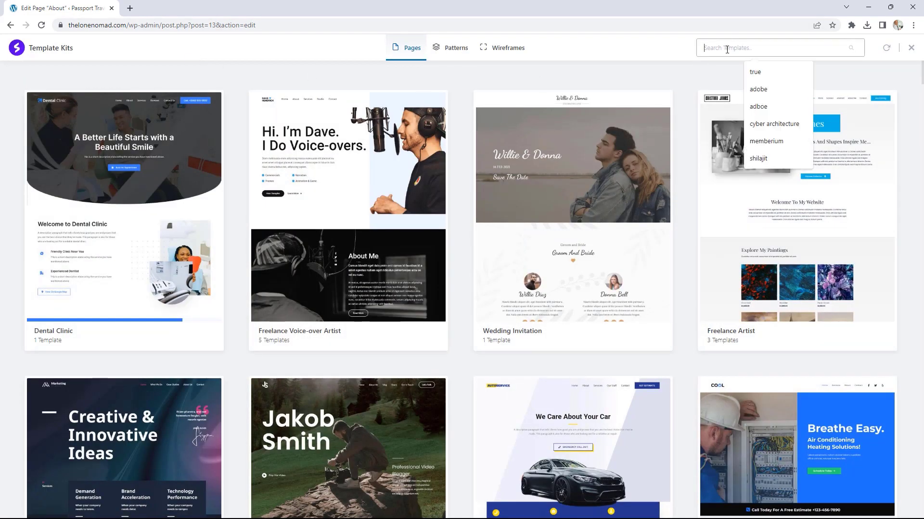
{"action": "type", "text": "contac"}
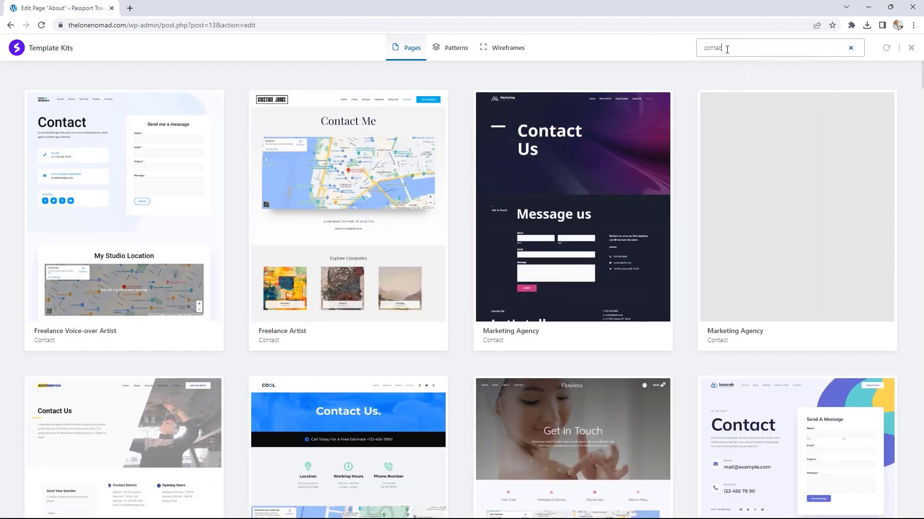
{"action": "type", "text": "yt"}
{"action": "key", "text": "BackSpace"}
{"action": "scroll", "coordinate": [622, 207], "scroll_direction": "down", "scroll_amount": 4}
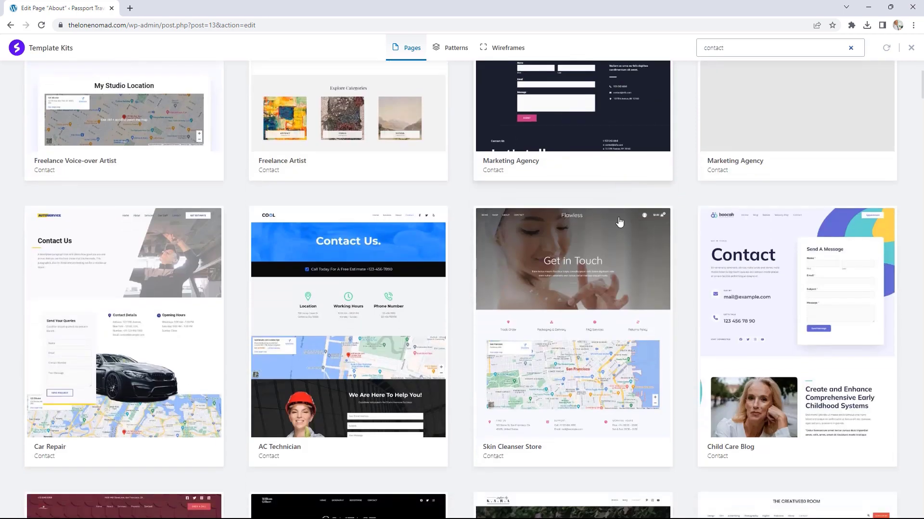
{"action": "scroll", "coordinate": [620, 222], "scroll_direction": "up", "scroll_amount": 3}
Step: Search the library for 'services' and browse the Services page templates
{"action": "key", "text": "ctrl+a"}
{"action": "type", "text": "servics"}
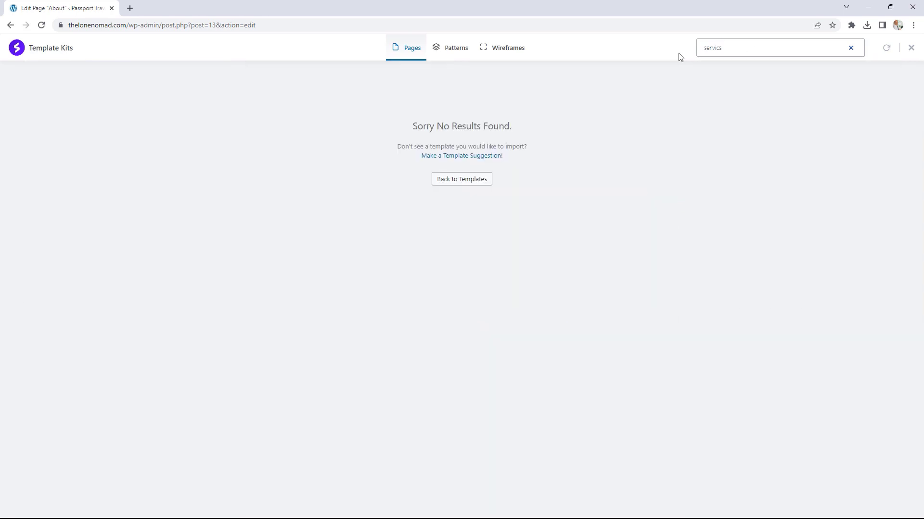
{"action": "key", "text": "BackSpace"}
{"action": "type", "text": "e"}
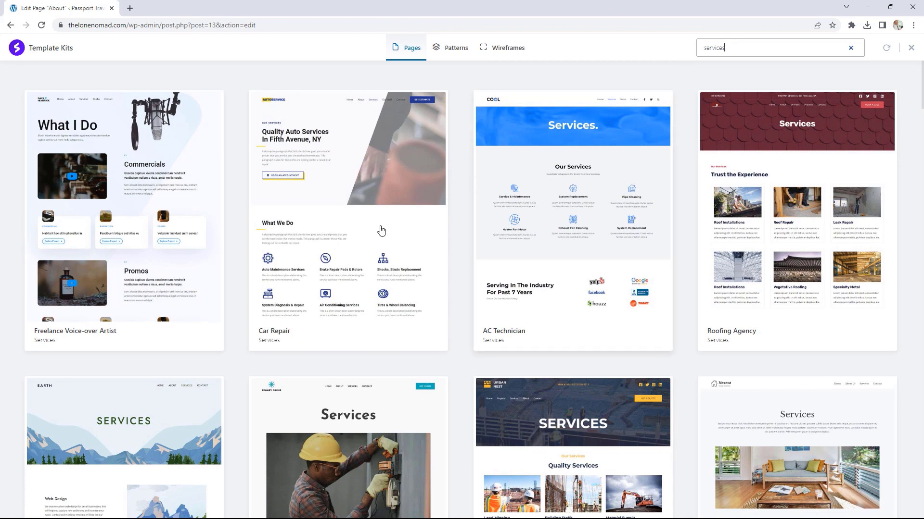
{"action": "scroll", "coordinate": [397, 207], "scroll_direction": "down", "scroll_amount": 4}
{"action": "scroll", "coordinate": [398, 207], "scroll_direction": "down", "scroll_amount": 8}
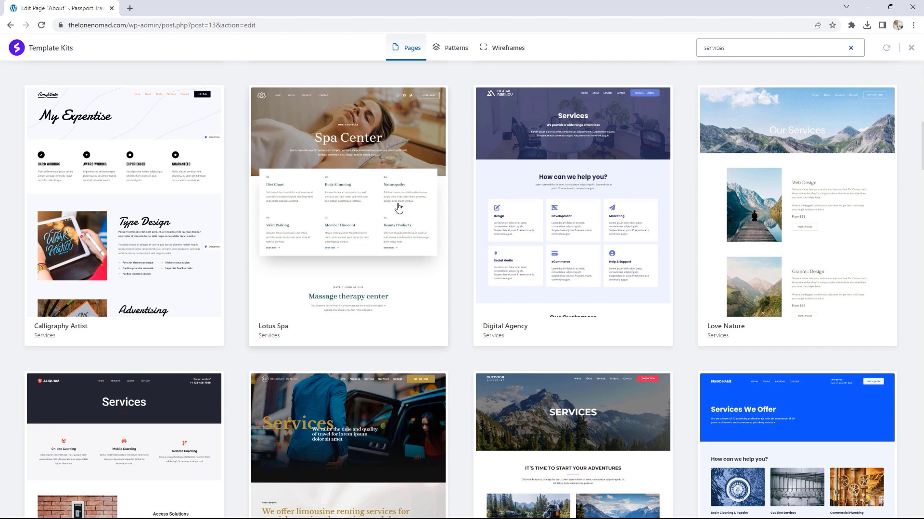
{"action": "scroll", "coordinate": [423, 273], "scroll_direction": "up", "scroll_amount": 8}
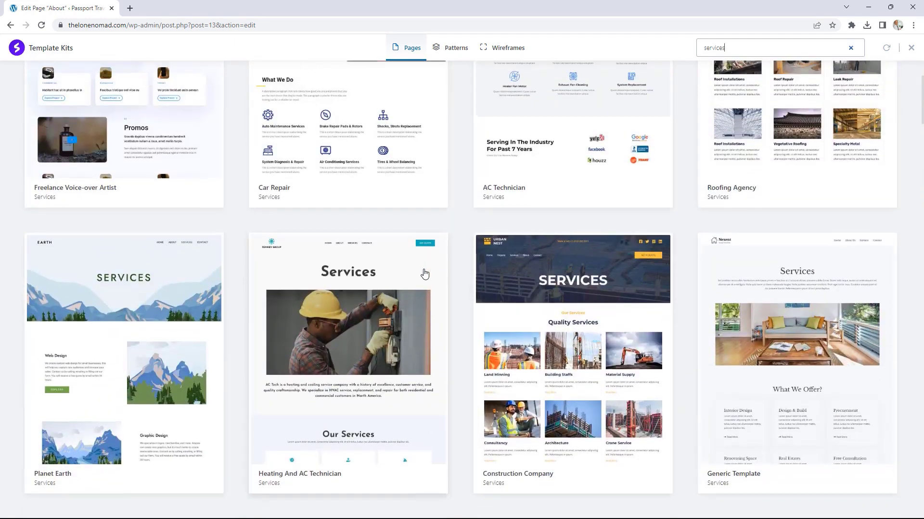
{"action": "scroll", "coordinate": [424, 273], "scroll_direction": "up", "scroll_amount": 2}
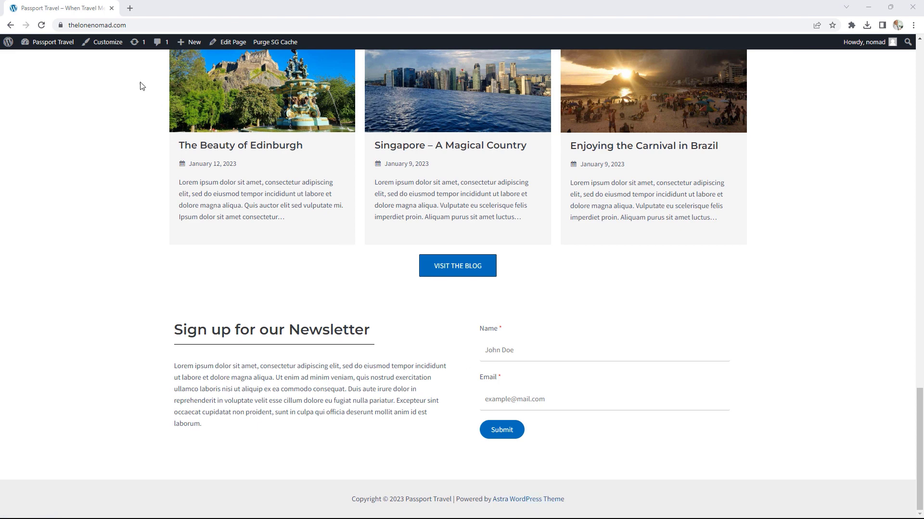
Step: In the Customizer's Footer Builder, review the Copyright element's content and design settings
{"action": "left_click", "coordinate": [109, 42]}
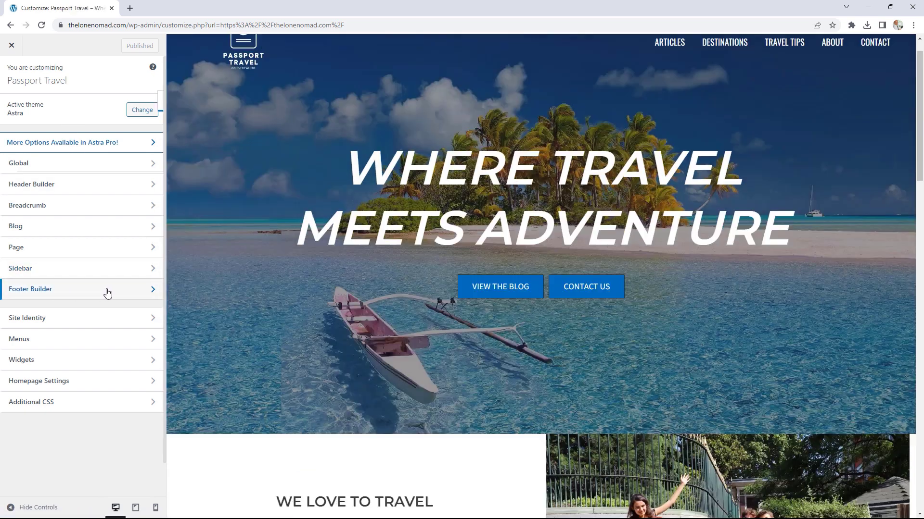
{"action": "left_click", "coordinate": [106, 292]}
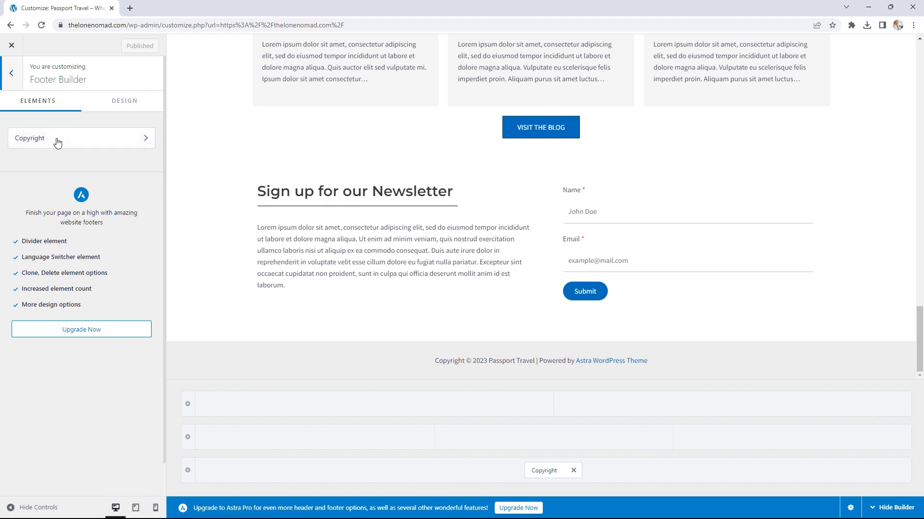
{"action": "left_click", "coordinate": [80, 141]}
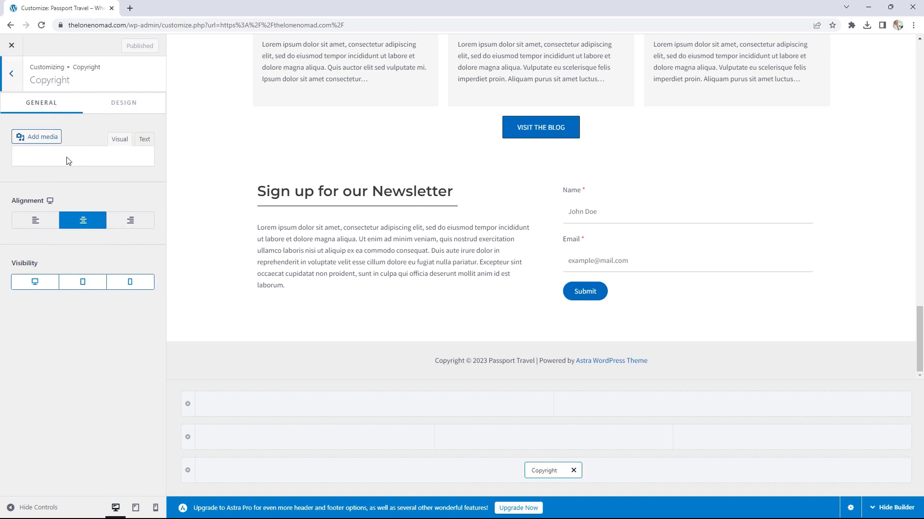
{"action": "left_click", "coordinate": [129, 110]}
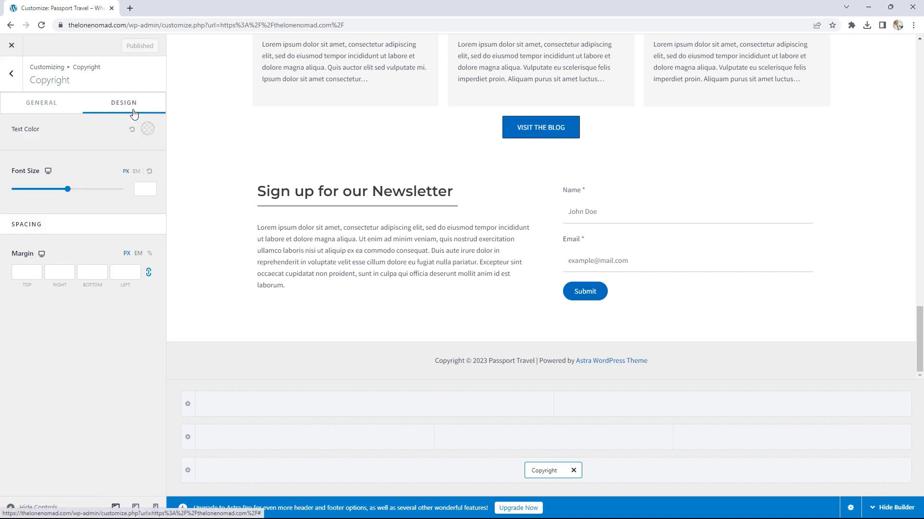
{"action": "left_click", "coordinate": [13, 78]}
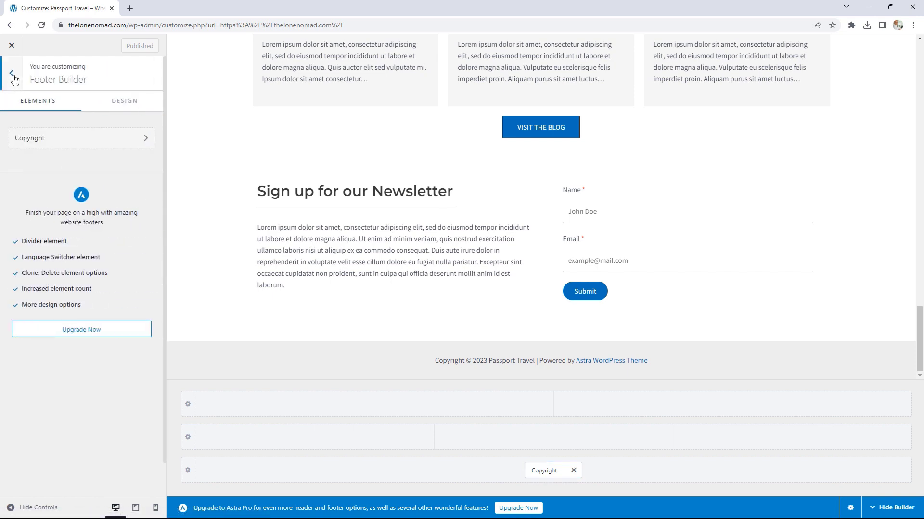
{"action": "left_click", "coordinate": [12, 77]}
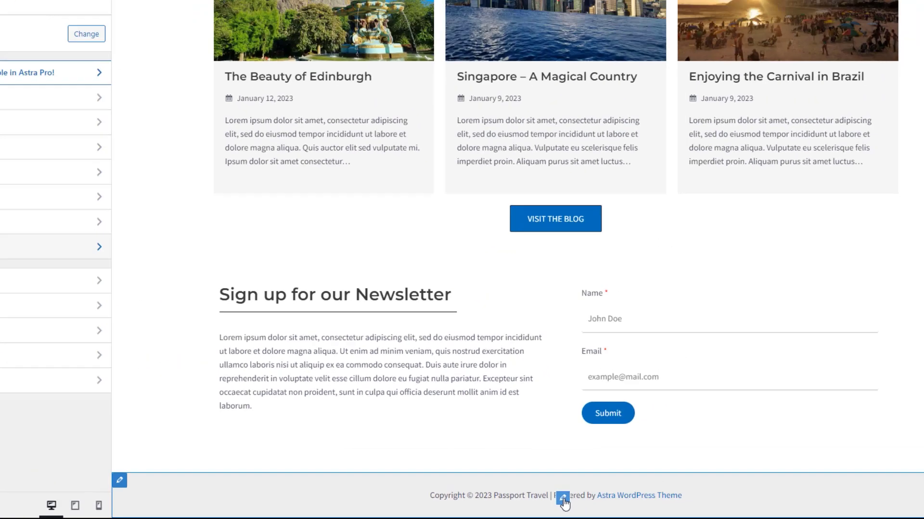
Step: Delete 'Powered by [theme_author]' from the footer copyright, publish, and exit the Customizer
{"action": "left_click", "coordinate": [563, 500]}
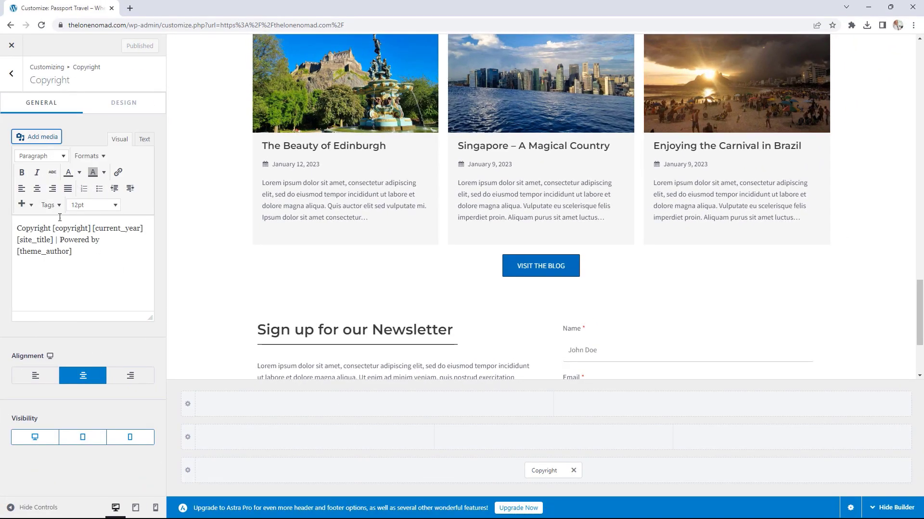
{"action": "left_click_drag", "start_coordinate": [59, 240], "coordinate": [88, 254]}
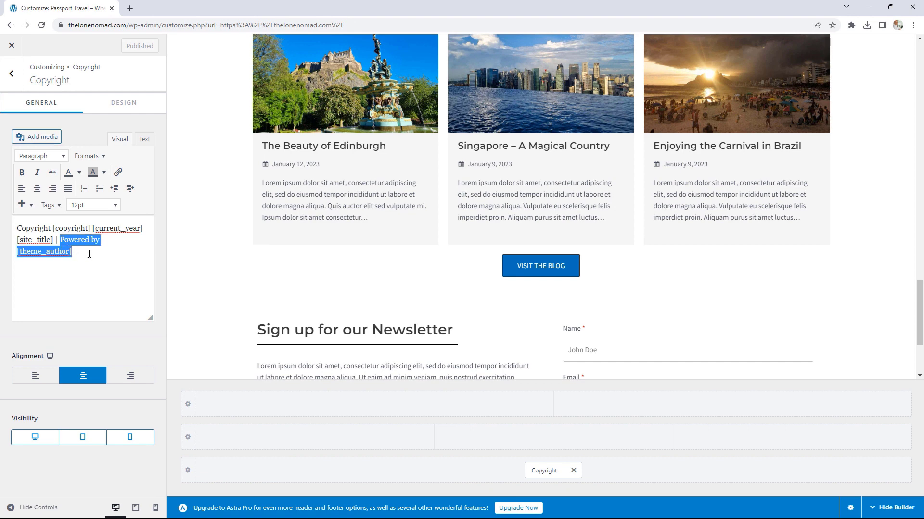
{"action": "key", "text": "BackSpace"}
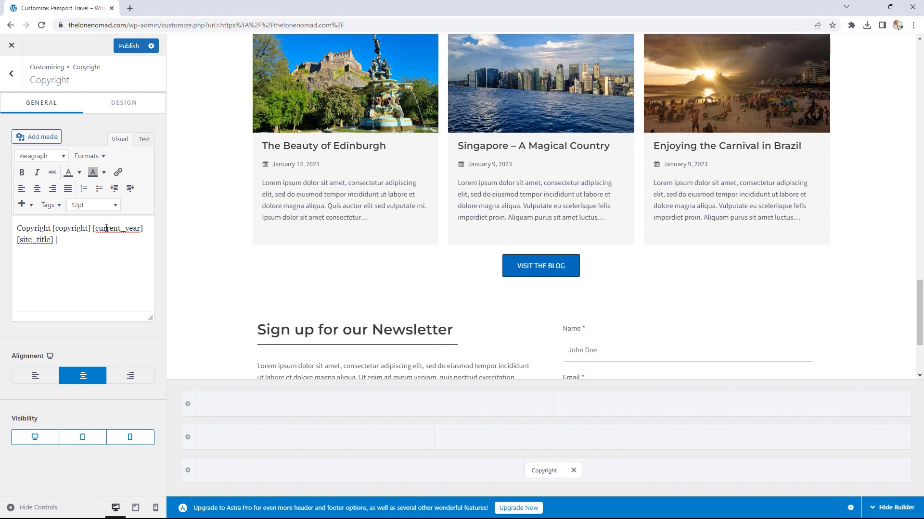
{"action": "left_click", "coordinate": [128, 47]}
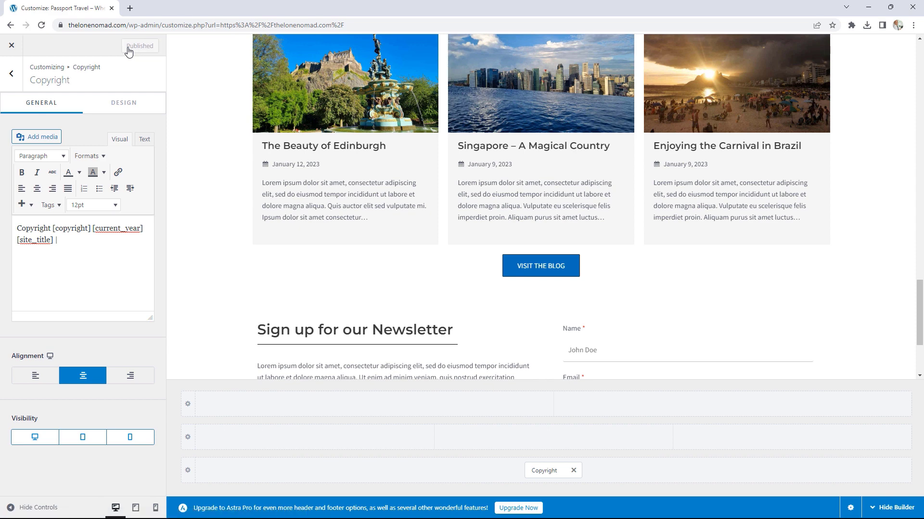
{"action": "left_click", "coordinate": [12, 46]}
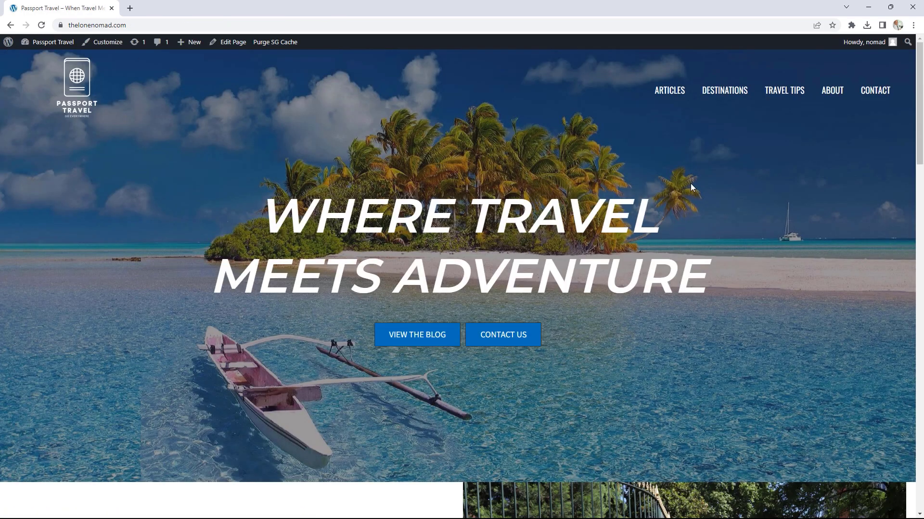
Step: Scroll down the live homepage to the blog section
{"action": "scroll", "coordinate": [692, 185], "scroll_direction": "down", "scroll_amount": 3}
{"action": "left_click_drag", "start_coordinate": [919, 155], "coordinate": [913, 423]}
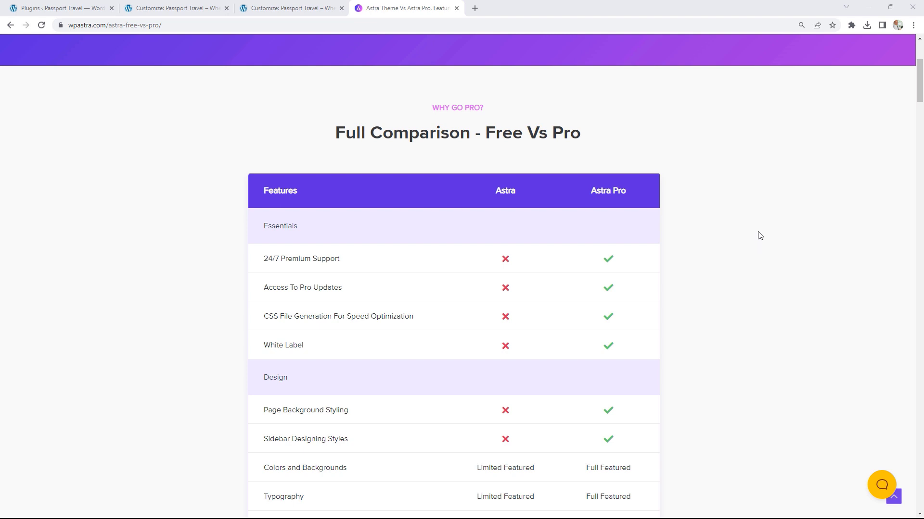
Step: Scroll through the Astra Free vs Pro Full Comparison table, then close that tab
{"action": "scroll", "coordinate": [759, 236], "scroll_direction": "down", "scroll_amount": 1}
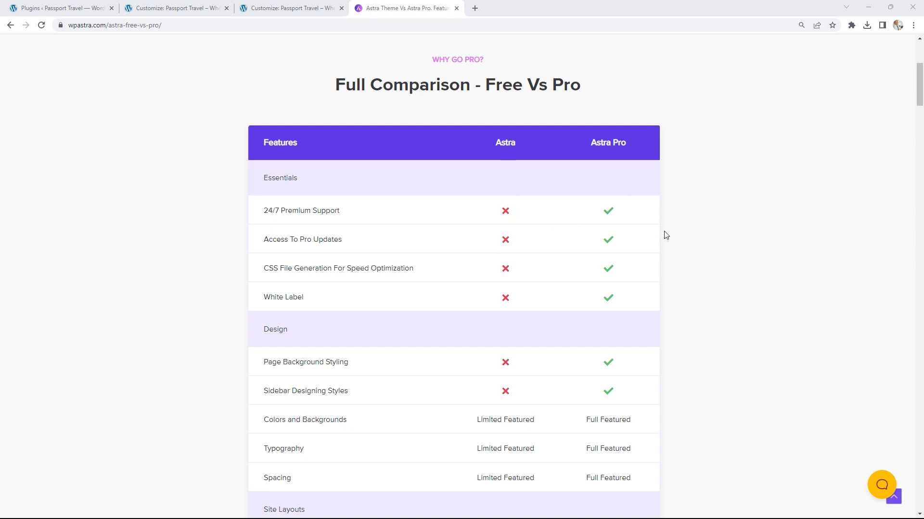
{"action": "scroll", "coordinate": [666, 236], "scroll_direction": "down", "scroll_amount": 2}
{"action": "scroll", "coordinate": [666, 236], "scroll_direction": "up", "scroll_amount": 1}
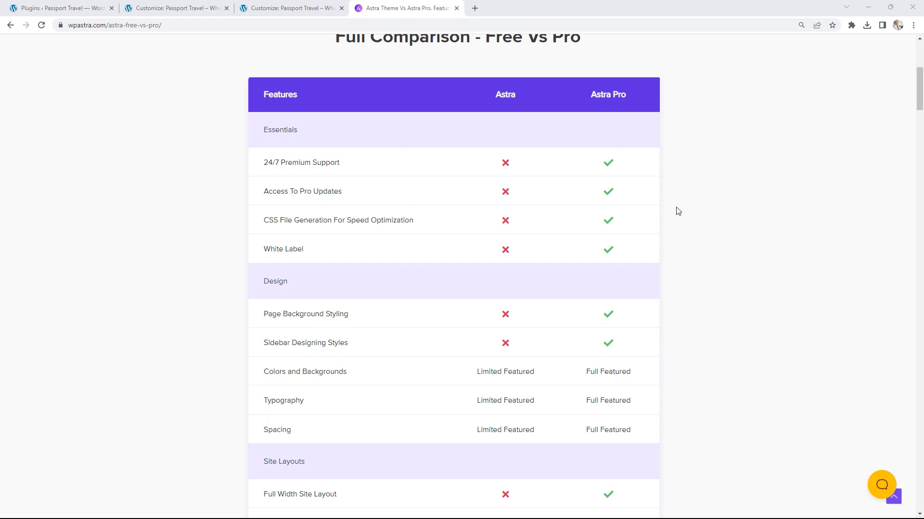
{"action": "scroll", "coordinate": [696, 213], "scroll_direction": "down", "scroll_amount": 1}
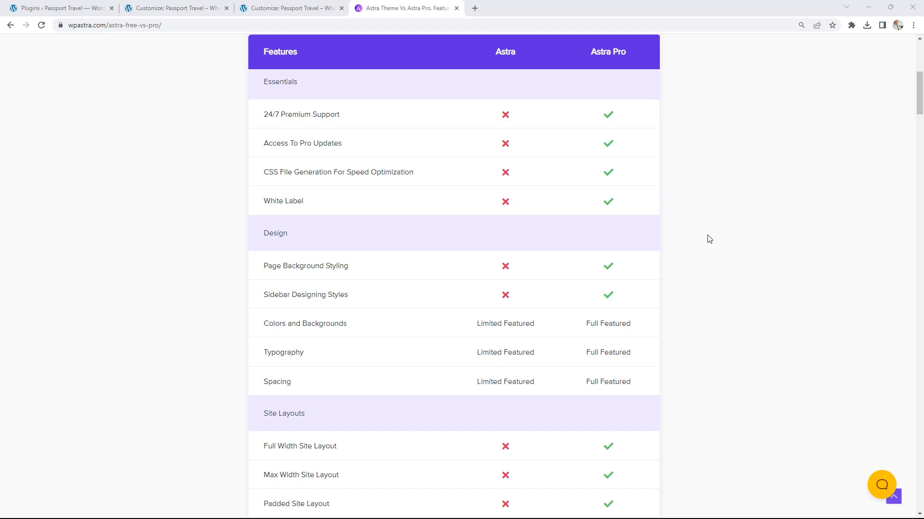
{"action": "scroll", "coordinate": [708, 239], "scroll_direction": "down", "scroll_amount": 2}
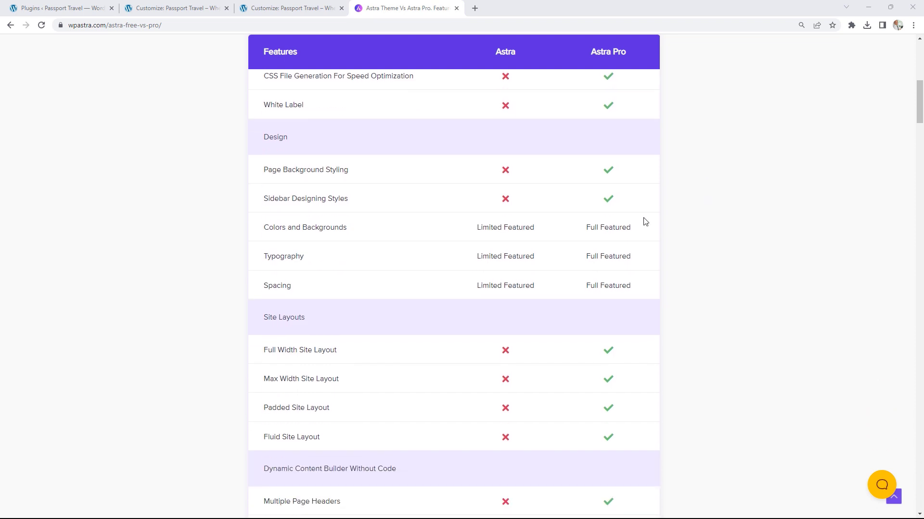
{"action": "scroll", "coordinate": [736, 210], "scroll_direction": "down", "scroll_amount": 4}
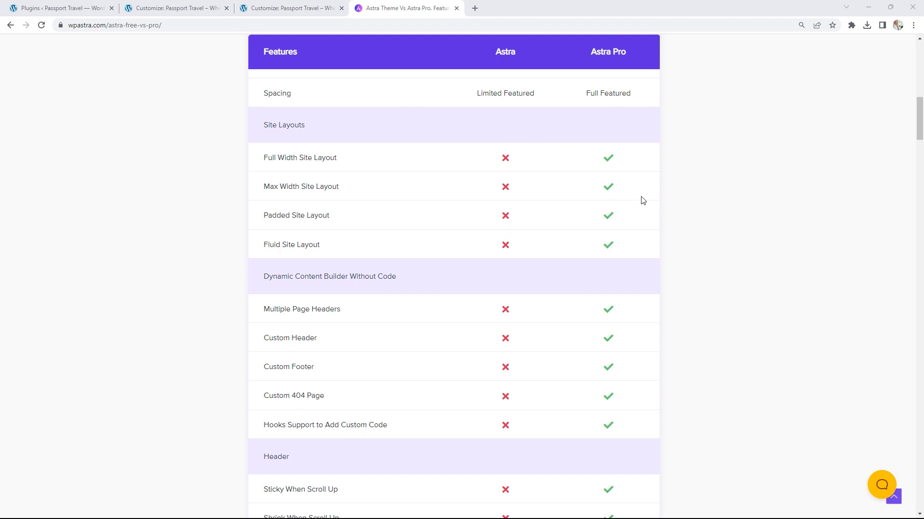
{"action": "scroll", "coordinate": [692, 264], "scroll_direction": "down", "scroll_amount": 1}
{"action": "scroll", "coordinate": [693, 265], "scroll_direction": "down", "scroll_amount": 2}
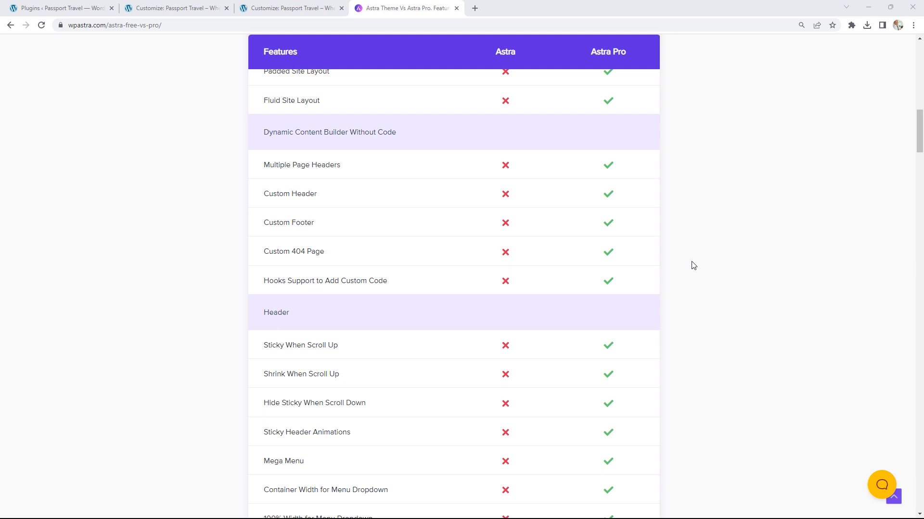
{"action": "scroll", "coordinate": [692, 266], "scroll_direction": "down", "scroll_amount": 4}
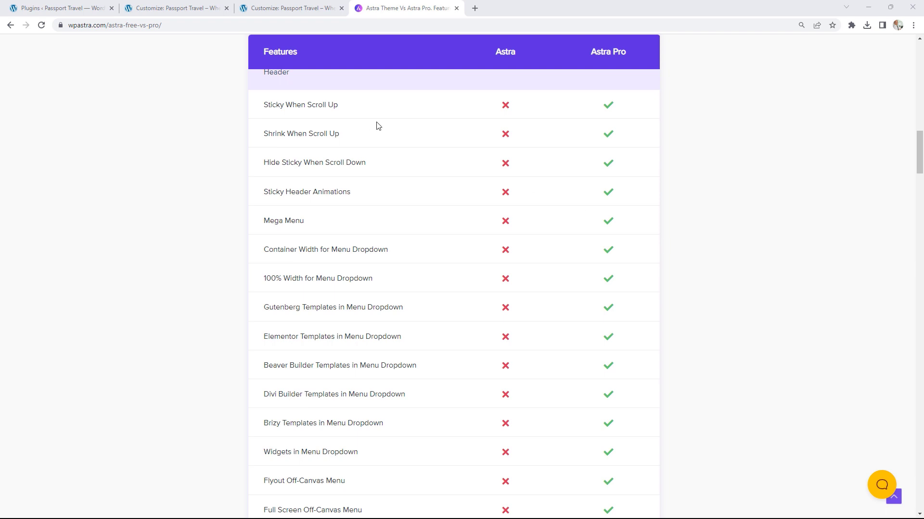
{"action": "scroll", "coordinate": [582, 200], "scroll_direction": "up", "scroll_amount": 1}
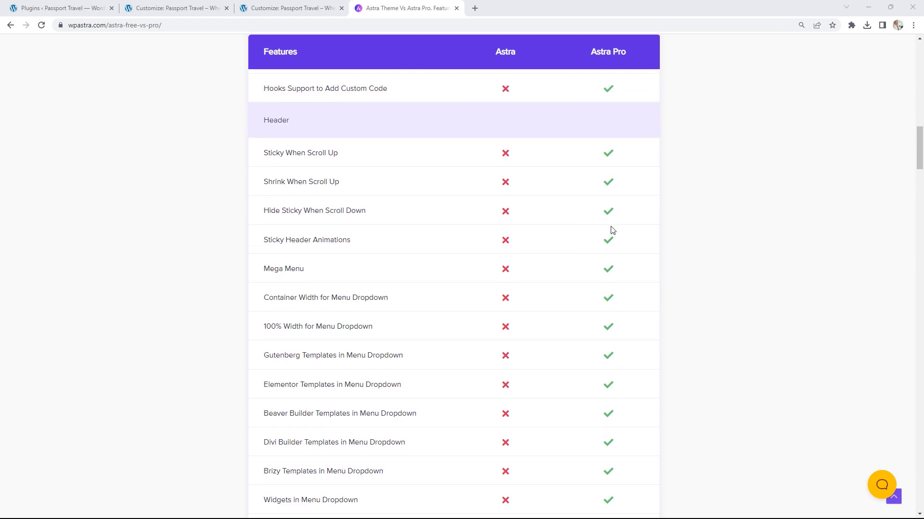
{"action": "scroll", "coordinate": [612, 230], "scroll_direction": "down", "scroll_amount": 10}
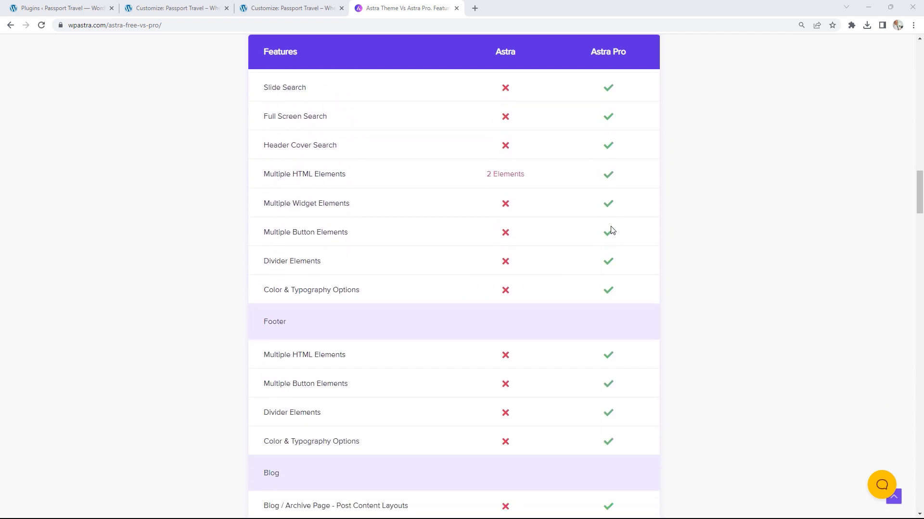
{"action": "scroll", "coordinate": [612, 230], "scroll_direction": "down", "scroll_amount": 9}
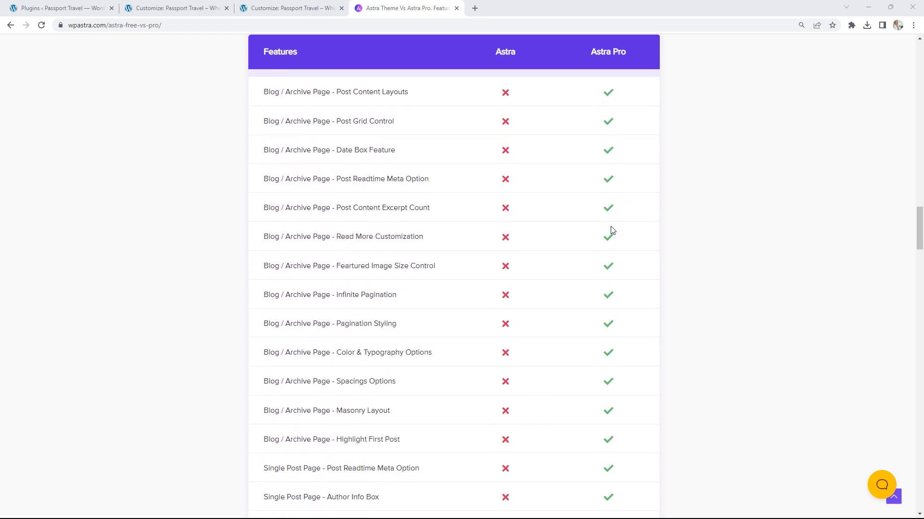
{"action": "scroll", "coordinate": [612, 231], "scroll_direction": "down", "scroll_amount": 12}
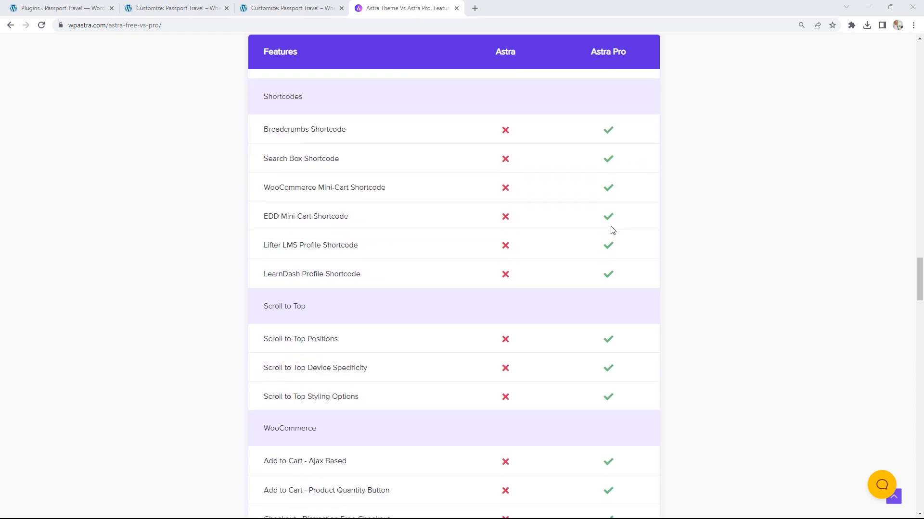
{"action": "scroll", "coordinate": [583, 187], "scroll_direction": "down", "scroll_amount": 3}
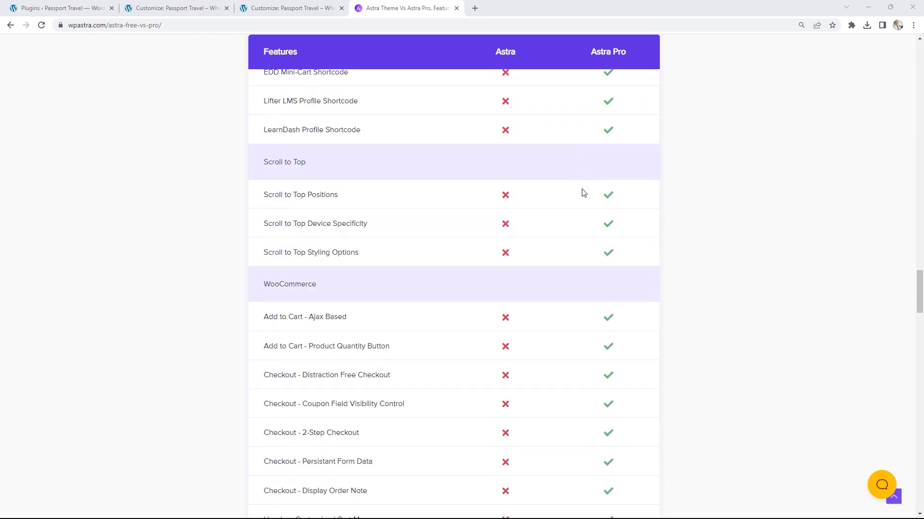
{"action": "scroll", "coordinate": [594, 286], "scroll_direction": "down", "scroll_amount": 5}
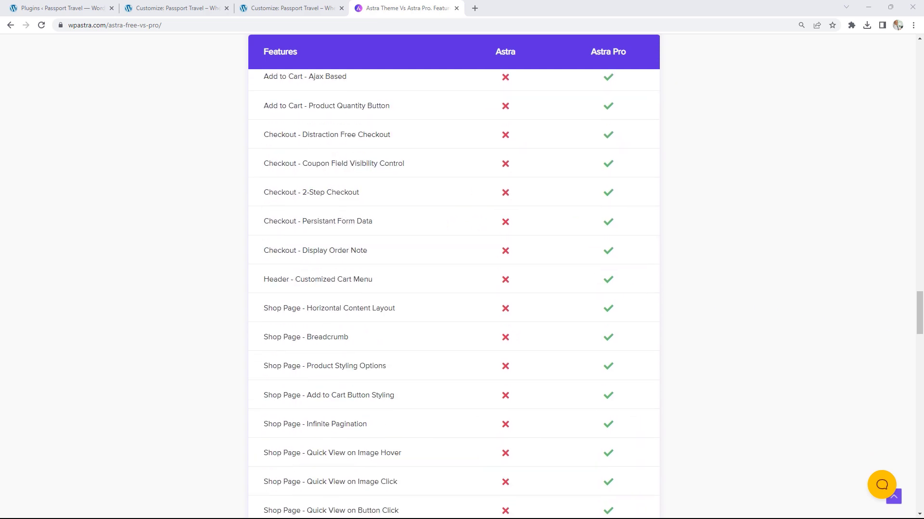
{"action": "left_click_drag", "start_coordinate": [916, 315], "coordinate": [904, 81]}
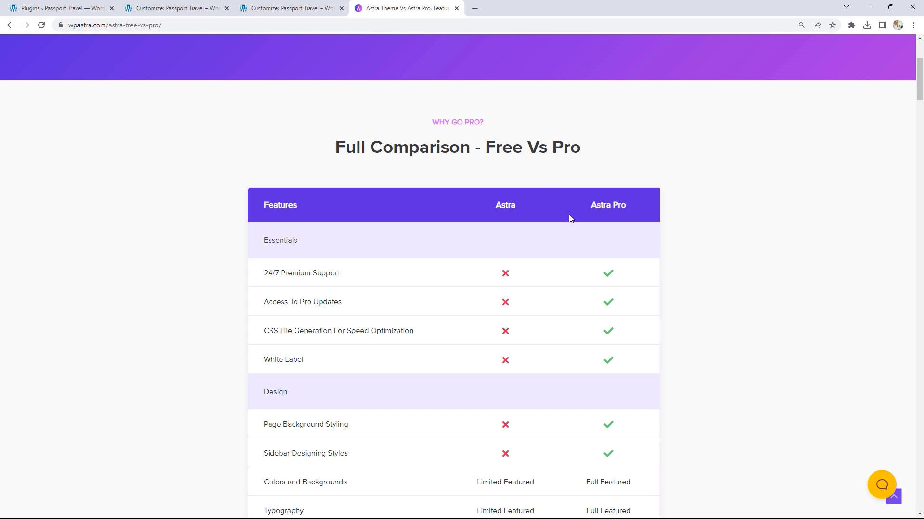
{"action": "left_click_drag", "start_coordinate": [431, 10], "coordinate": [923, 87]}
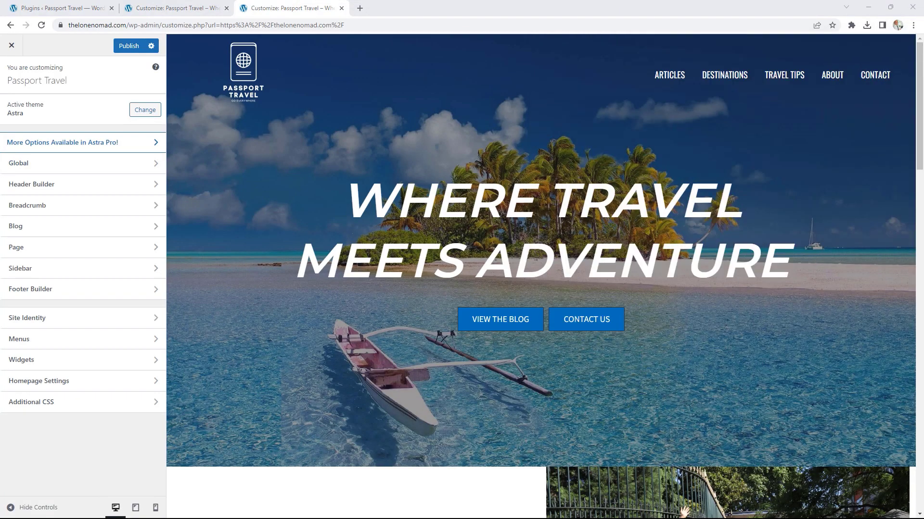
Step: Open Astra Pro settings from the Plugins list and check that the Blog Pro module is enabled
{"action": "left_click", "coordinate": [62, 8]}
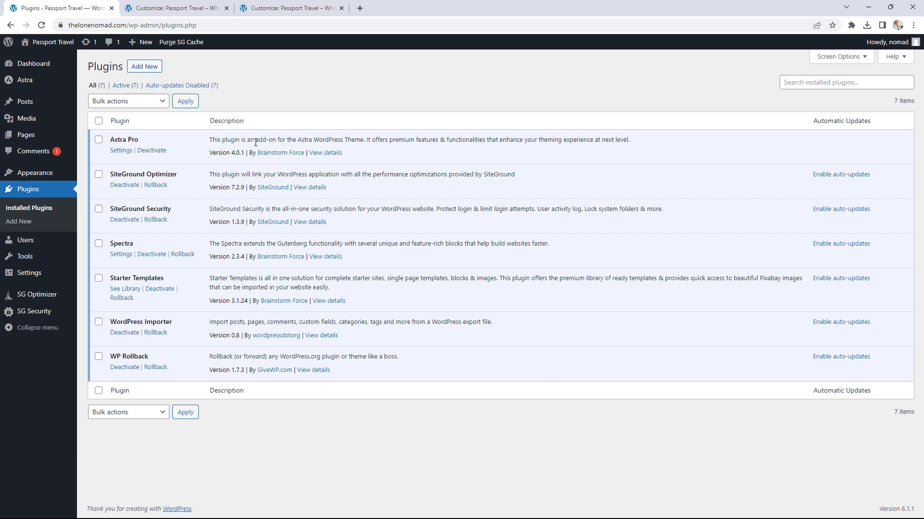
{"action": "left_click", "coordinate": [121, 153]}
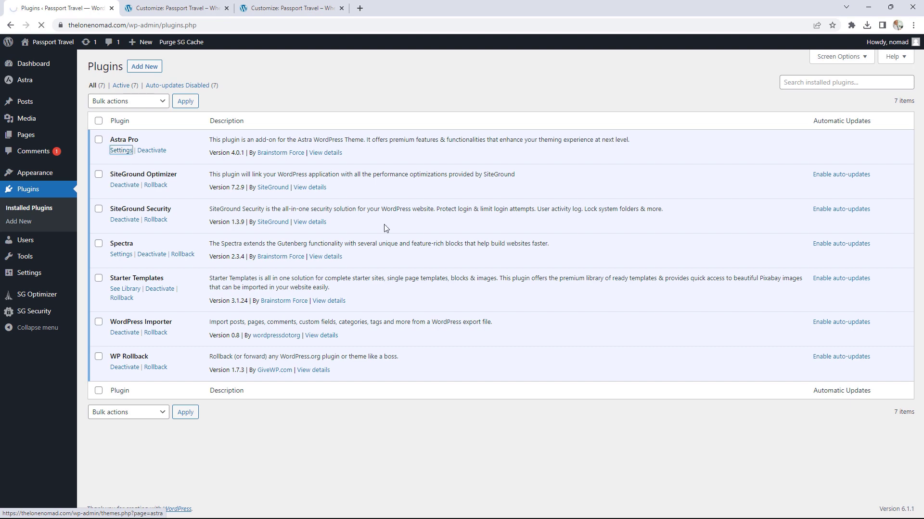
{"action": "scroll", "coordinate": [664, 242], "scroll_direction": "down", "scroll_amount": 1}
{"action": "scroll", "coordinate": [665, 241], "scroll_direction": "down", "scroll_amount": 5}
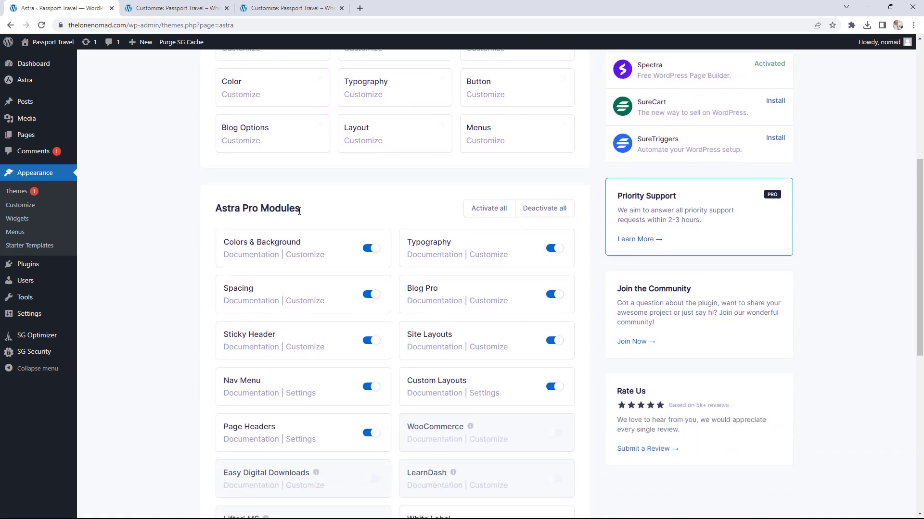
{"action": "scroll", "coordinate": [315, 221], "scroll_direction": "down", "scroll_amount": 2}
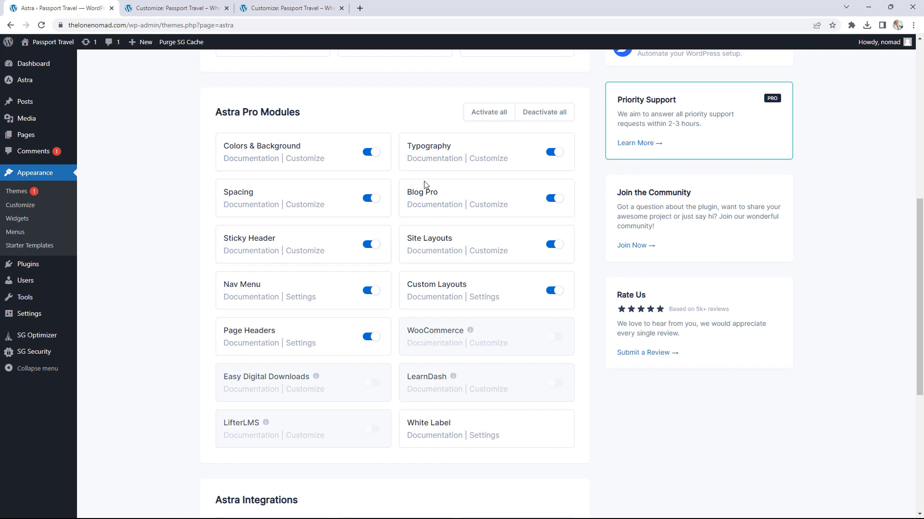
{"action": "scroll", "coordinate": [390, 302], "scroll_direction": "down", "scroll_amount": 3}
{"action": "scroll", "coordinate": [599, 303], "scroll_direction": "up", "scroll_amount": 10}
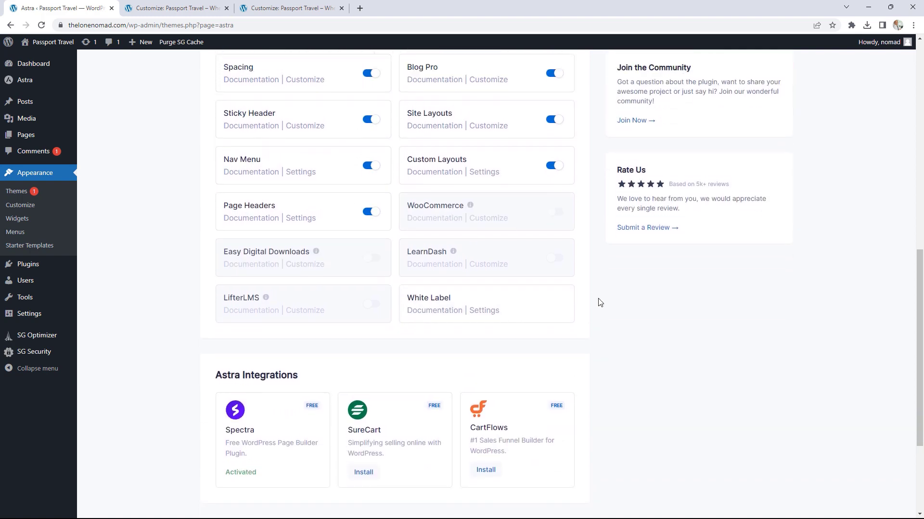
{"action": "scroll", "coordinate": [599, 303], "scroll_direction": "up", "scroll_amount": 2}
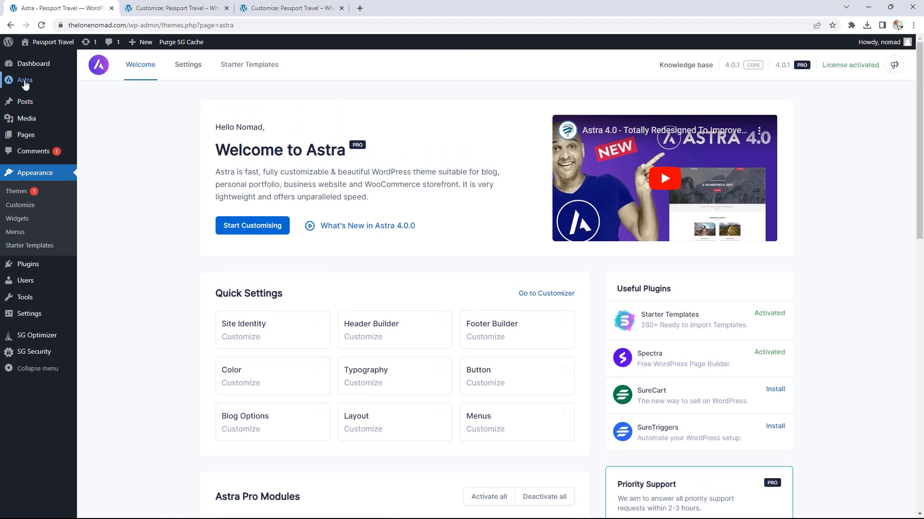
{"action": "mouse_move", "coordinate": [29, 80]}
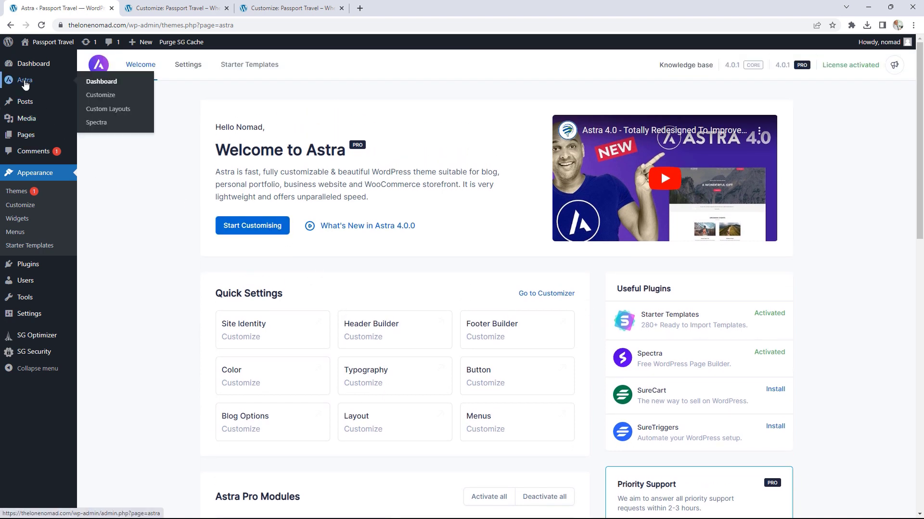
Step: View Astra's Custom Layouts list, then switch back to the Passport Travel customizer tab
{"action": "left_click", "coordinate": [120, 116]}
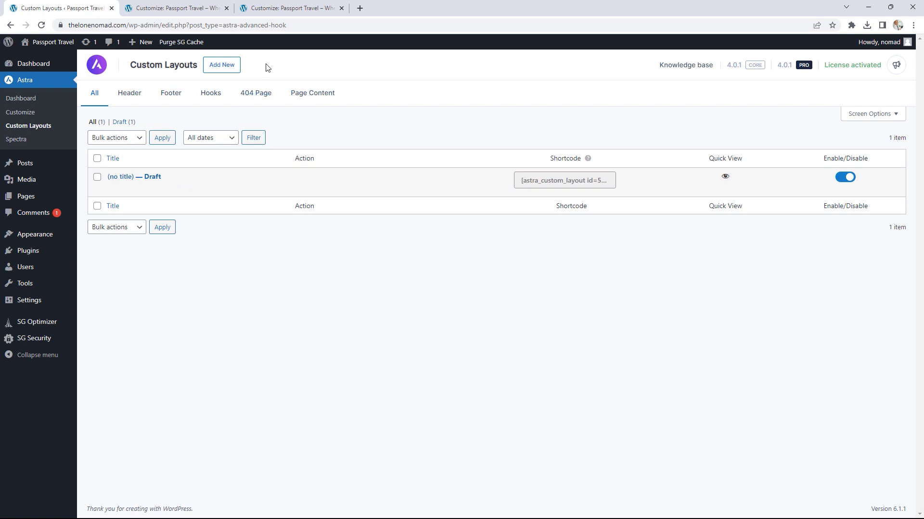
{"action": "left_click", "coordinate": [183, 6]}
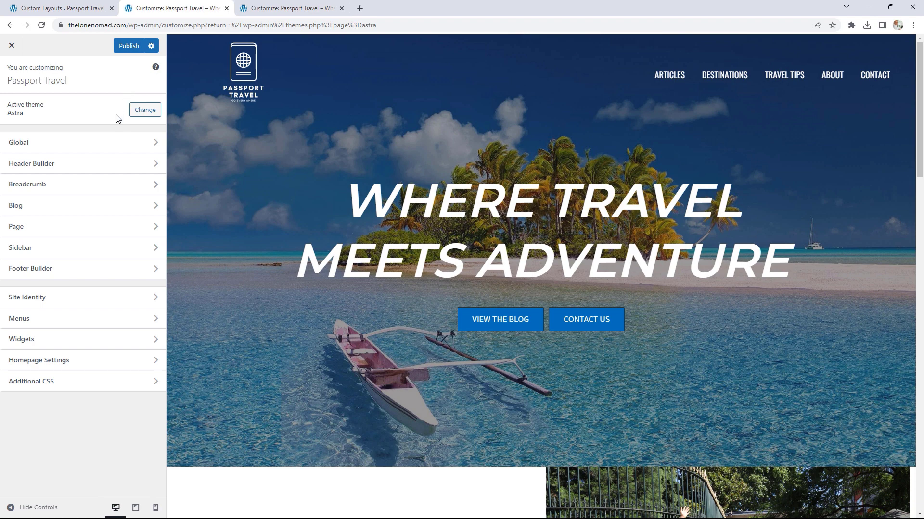
Step: Open Astra's Global > Colors settings to view the Global Palette and Theme Color options
{"action": "left_click", "coordinate": [111, 8]}
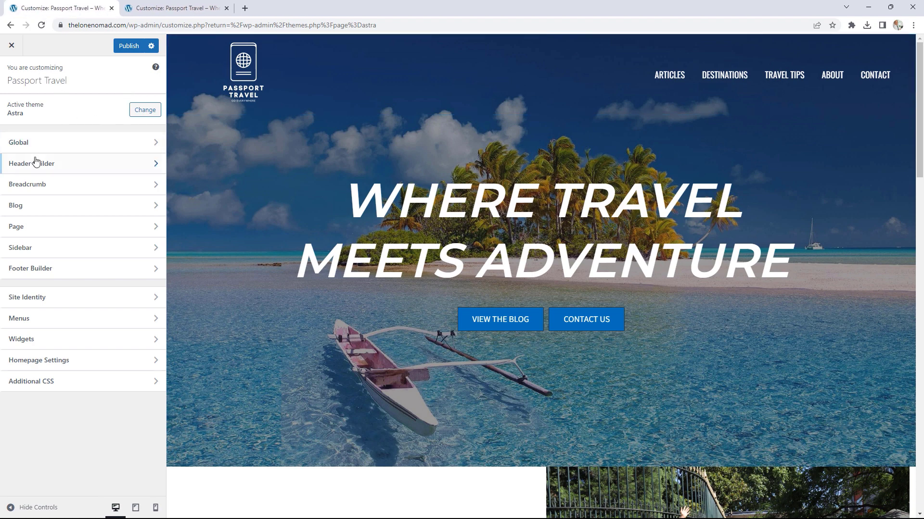
{"action": "left_click", "coordinate": [183, 8]}
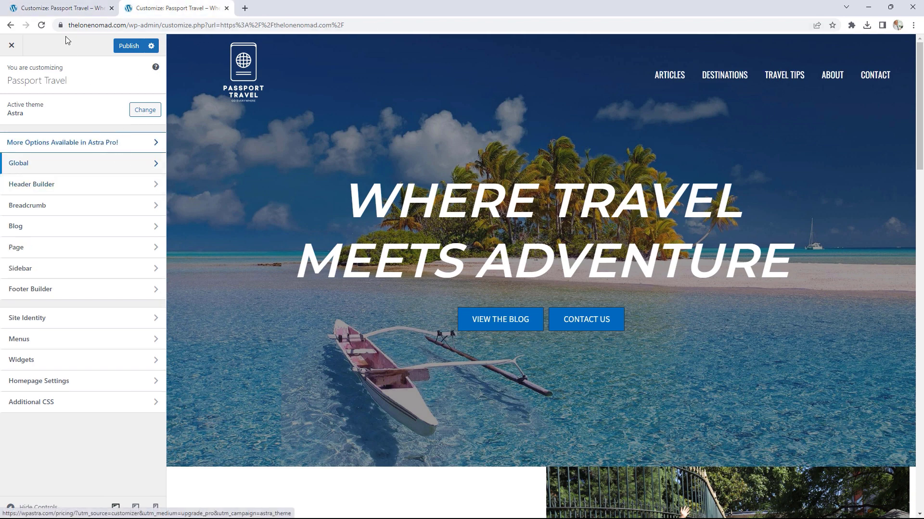
{"action": "left_click", "coordinate": [58, 7]}
{"action": "left_click", "coordinate": [94, 148]}
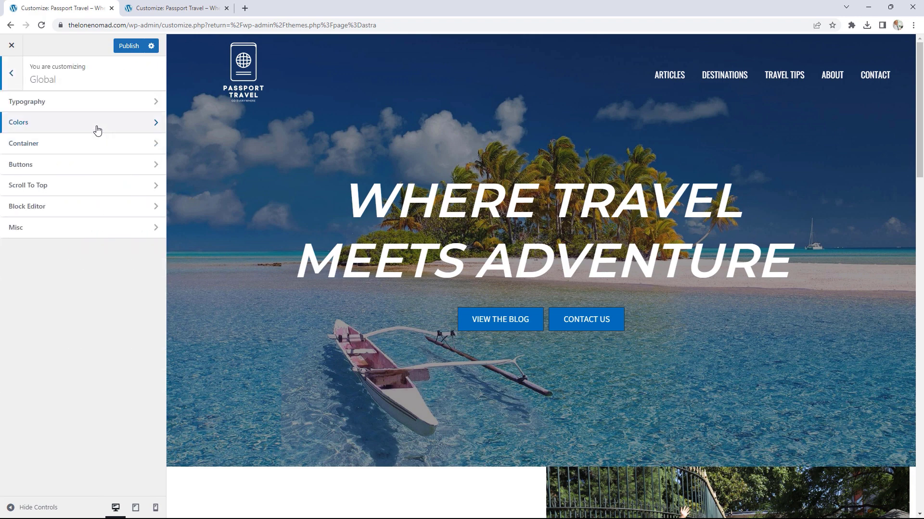
{"action": "left_click", "coordinate": [96, 126]}
{"action": "left_click", "coordinate": [178, 7]}
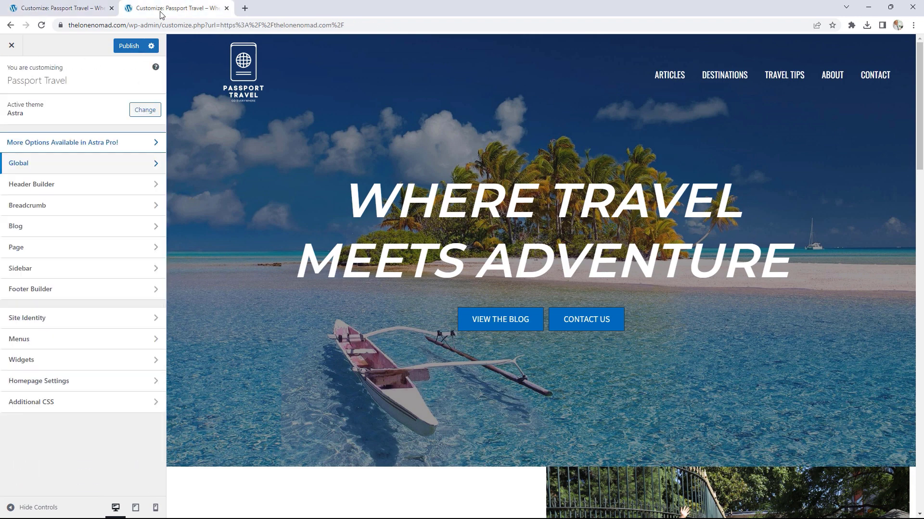
{"action": "left_click", "coordinate": [71, 163]}
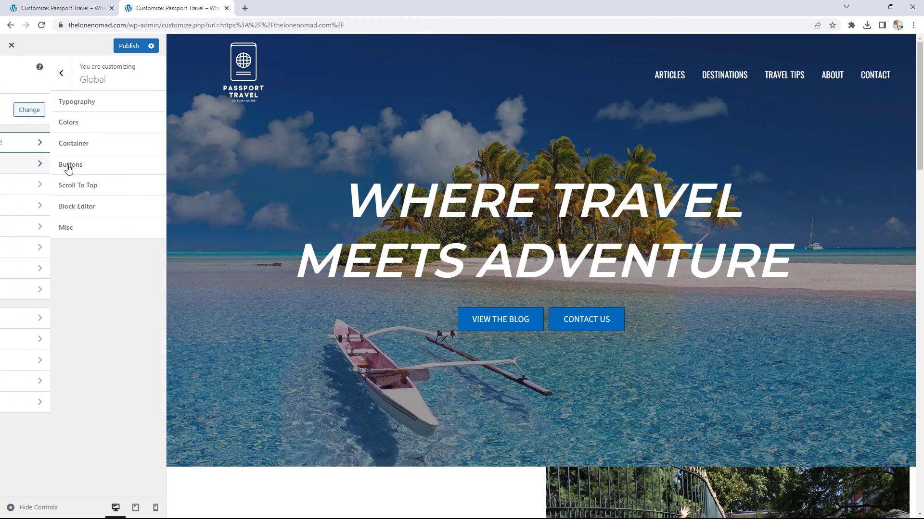
{"action": "left_click", "coordinate": [63, 124]}
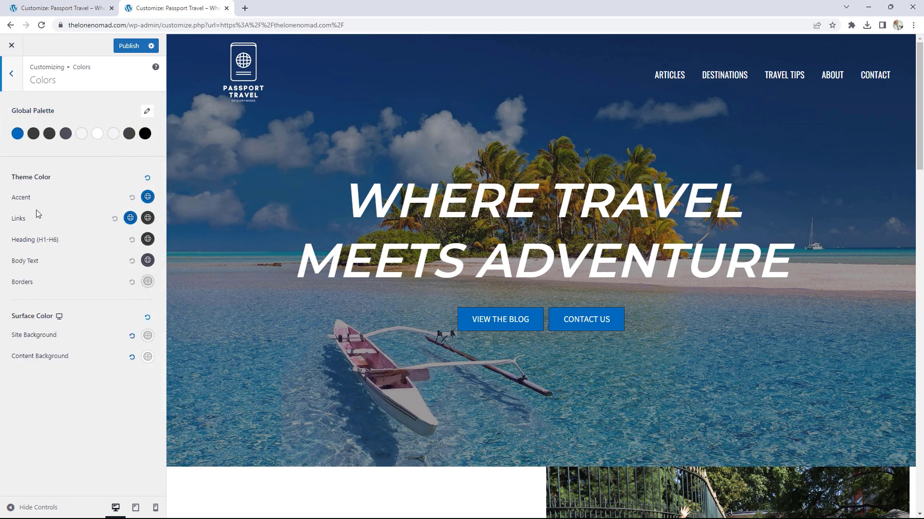
{"action": "left_click", "coordinate": [54, 7]}
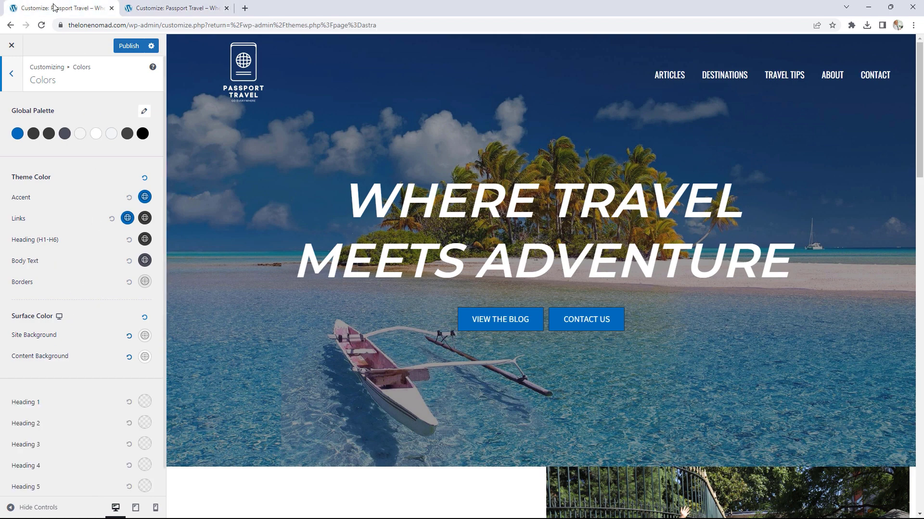
{"action": "scroll", "coordinate": [77, 269], "scroll_direction": "down", "scroll_amount": 1}
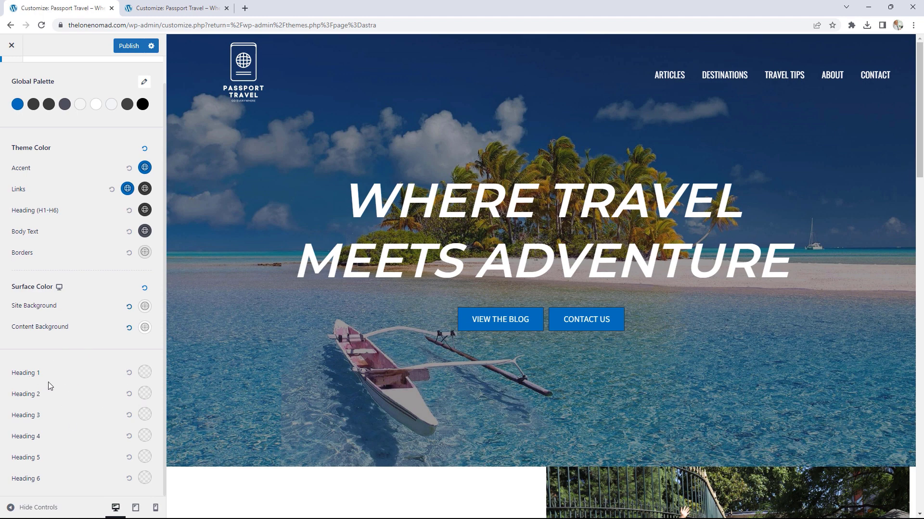
{"action": "scroll", "coordinate": [81, 371], "scroll_direction": "up", "scroll_amount": 1}
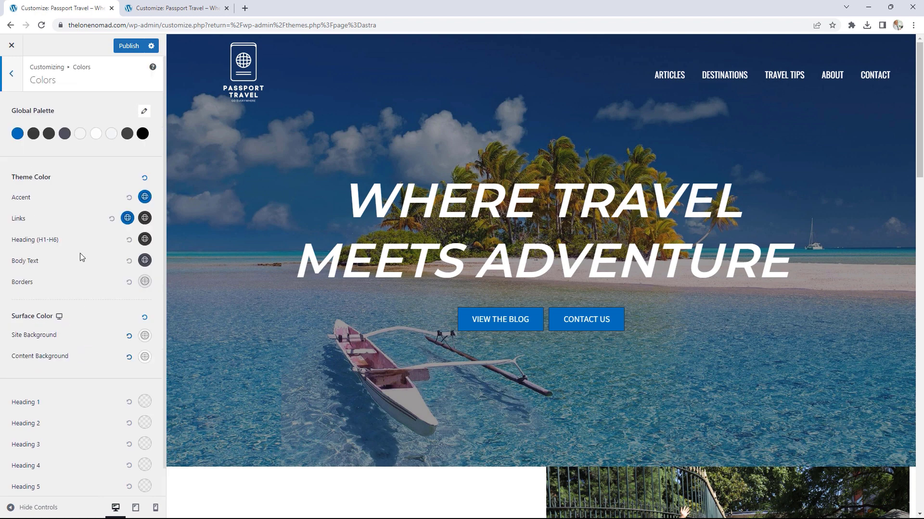
Step: Open the Global > Container settings in the Customizer
{"action": "left_click", "coordinate": [6, 73]}
{"action": "left_click", "coordinate": [45, 151]}
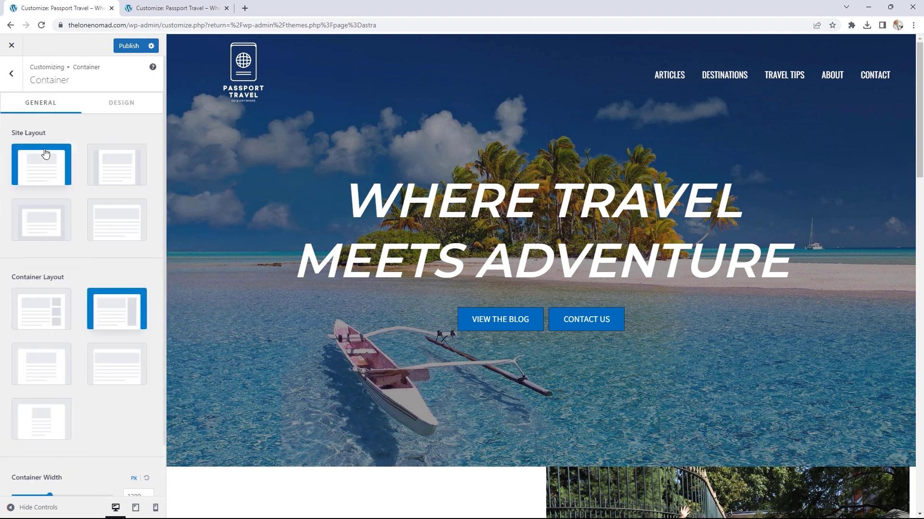
{"action": "left_click", "coordinate": [163, 10]}
{"action": "left_click", "coordinate": [11, 76]}
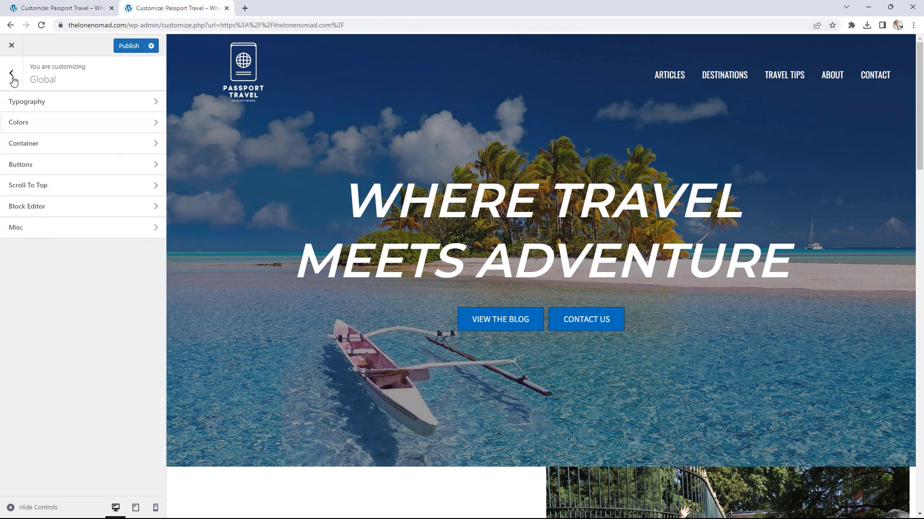
{"action": "left_click", "coordinate": [41, 145]}
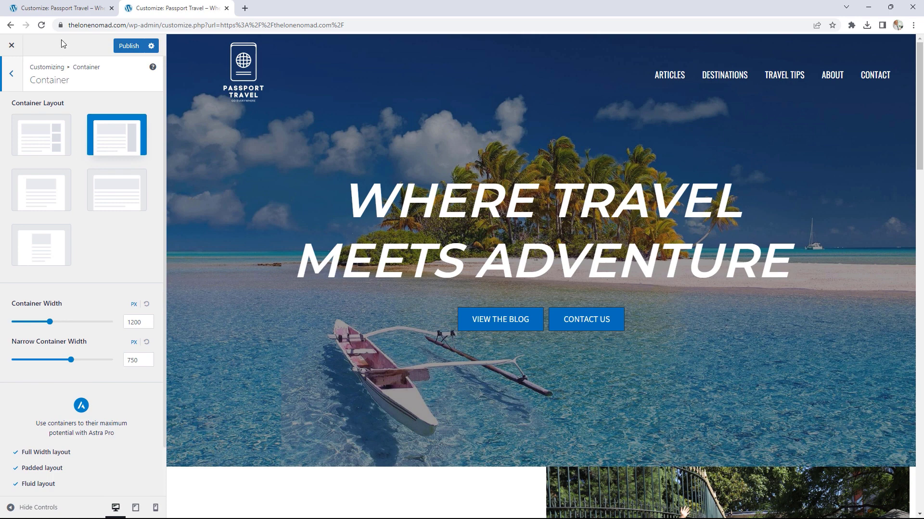
{"action": "left_click", "coordinate": [62, 6]}
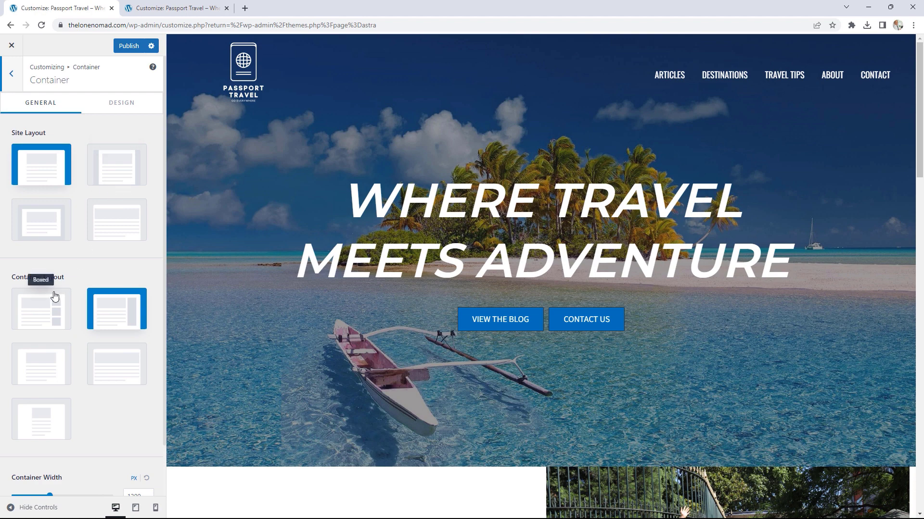
Step: Preview Max Width and Fluid site layouts, keep Full Width, and return to the main list
{"action": "left_click", "coordinate": [124, 164]}
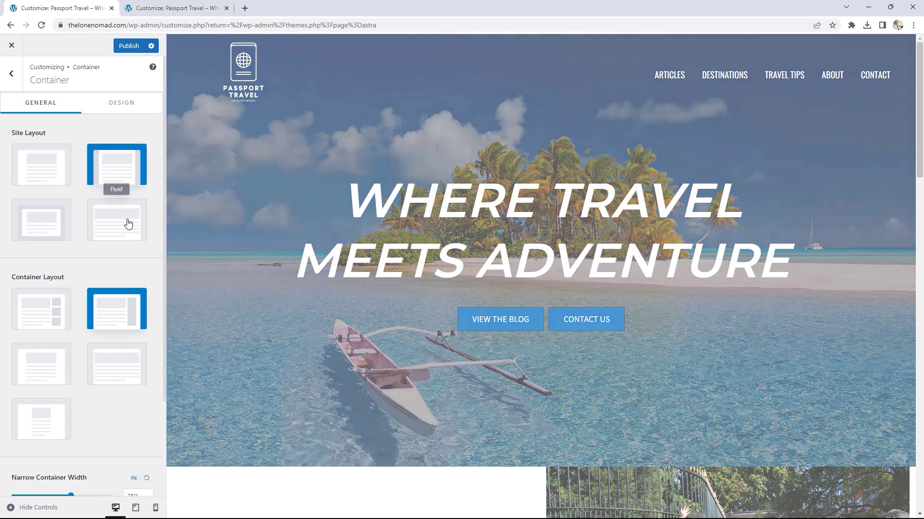
{"action": "left_click", "coordinate": [128, 223]}
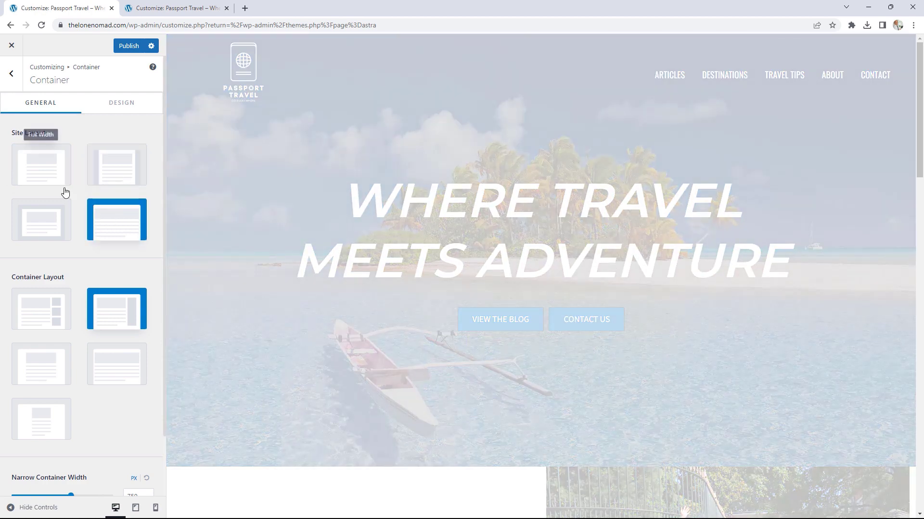
{"action": "left_click", "coordinate": [52, 180]}
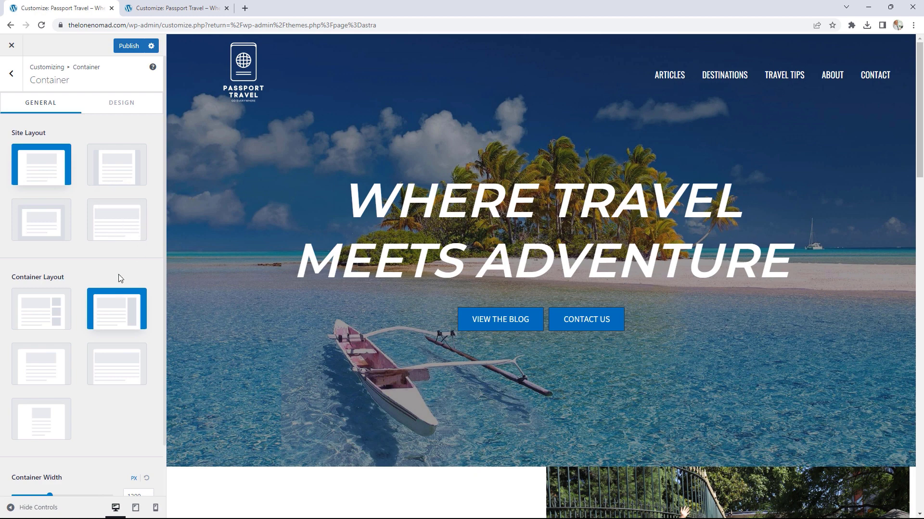
{"action": "left_click", "coordinate": [4, 83]}
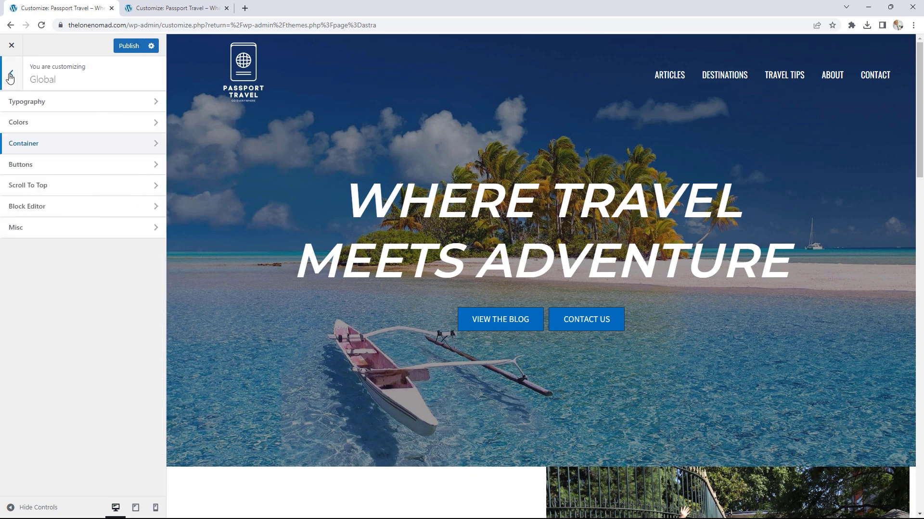
{"action": "left_click", "coordinate": [11, 77]}
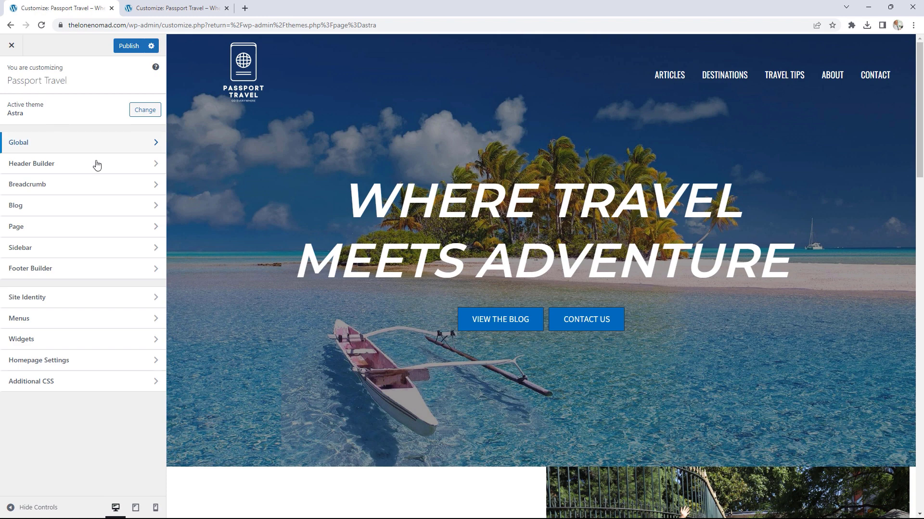
Step: Open the Header Builder and its Sticky Header settings under Header Types
{"action": "left_click", "coordinate": [37, 164]}
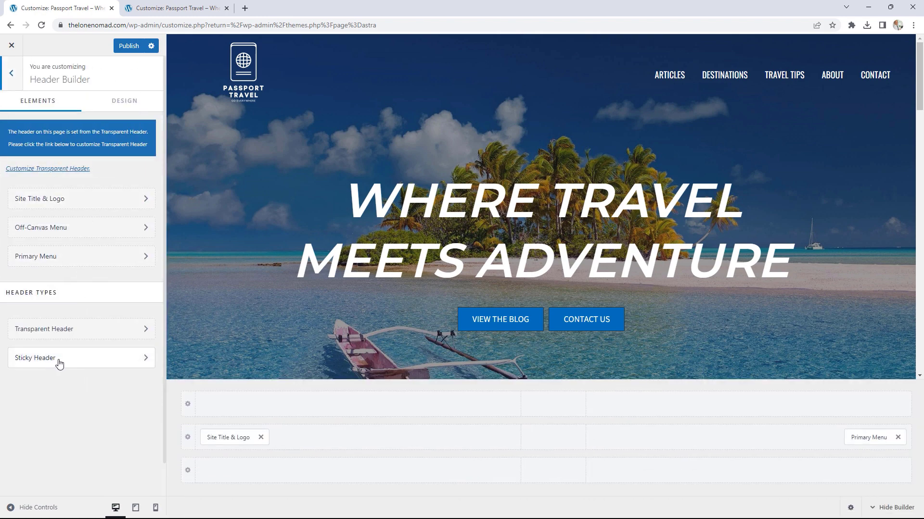
{"action": "left_click", "coordinate": [172, 8]}
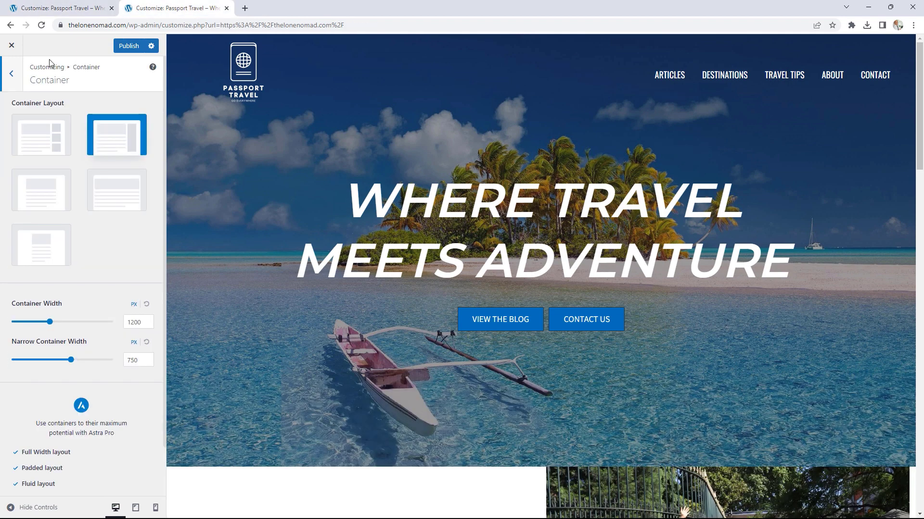
{"action": "left_click", "coordinate": [13, 76]}
{"action": "left_click", "coordinate": [11, 75]}
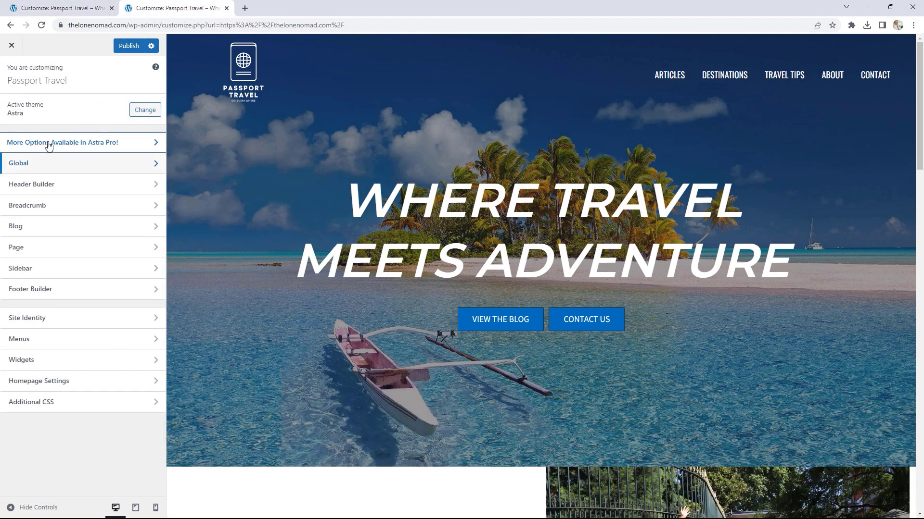
{"action": "left_click", "coordinate": [51, 189]}
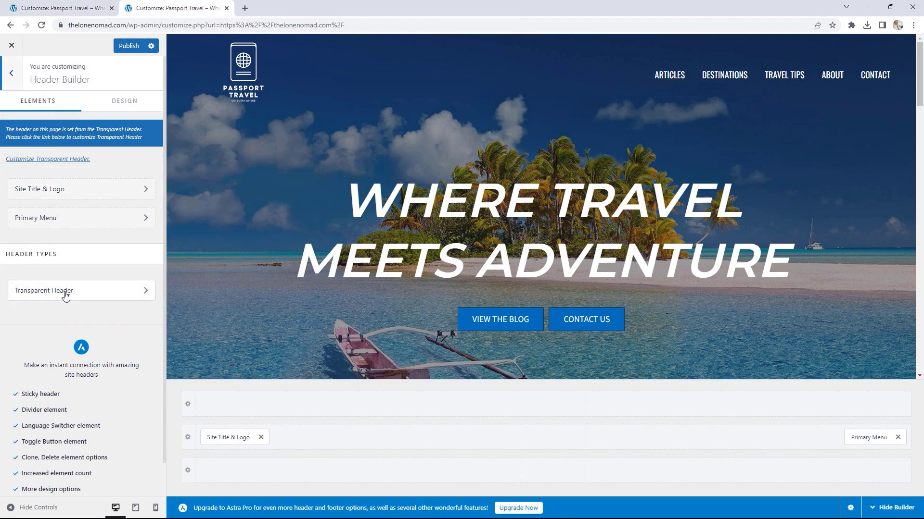
{"action": "left_click", "coordinate": [46, 10]}
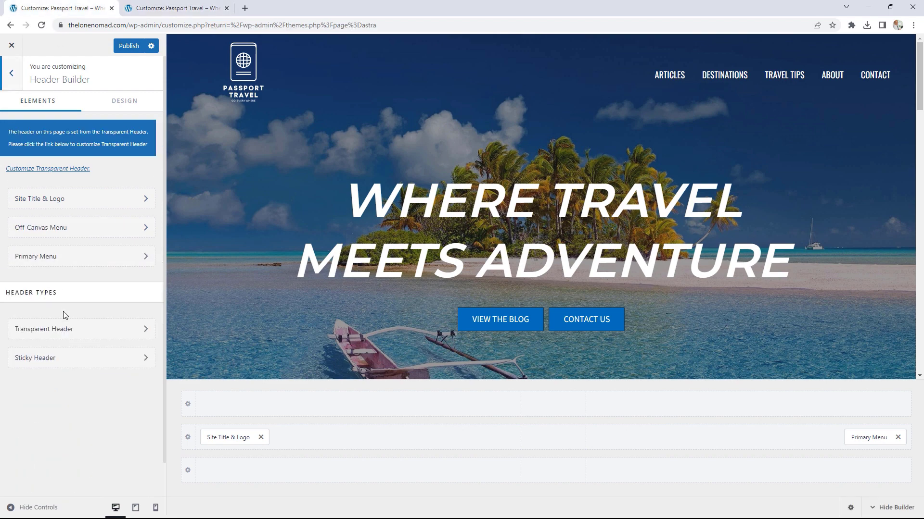
{"action": "left_click", "coordinate": [76, 367]}
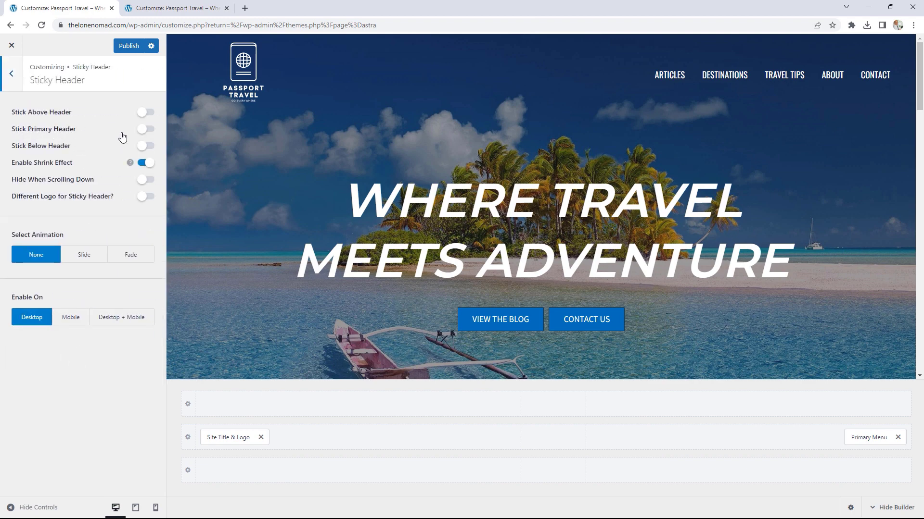
{"action": "left_click", "coordinate": [146, 131]}
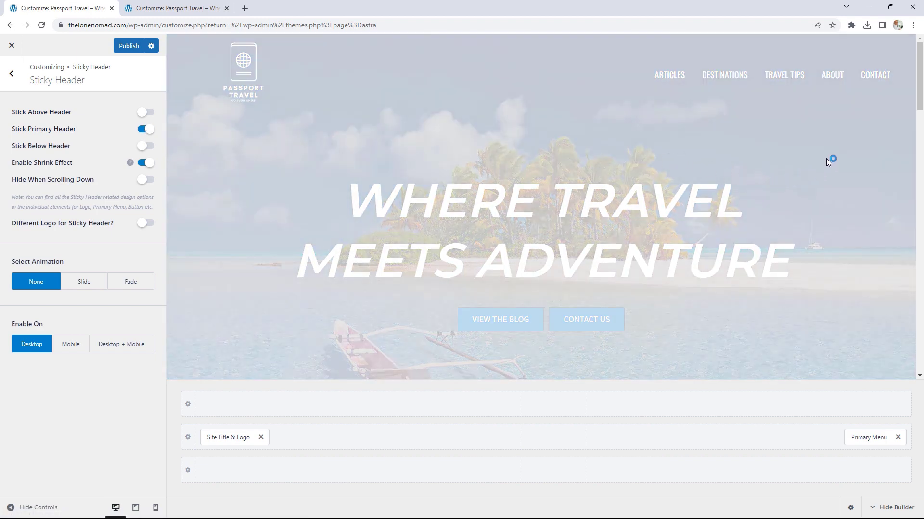
{"action": "scroll", "coordinate": [827, 153], "scroll_direction": "down", "scroll_amount": 5}
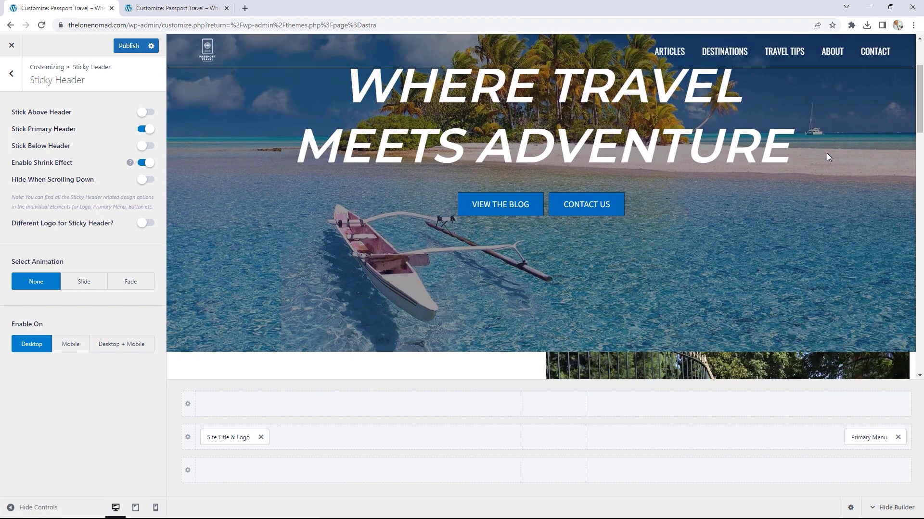
{"action": "scroll", "coordinate": [807, 146], "scroll_direction": "down", "scroll_amount": 8}
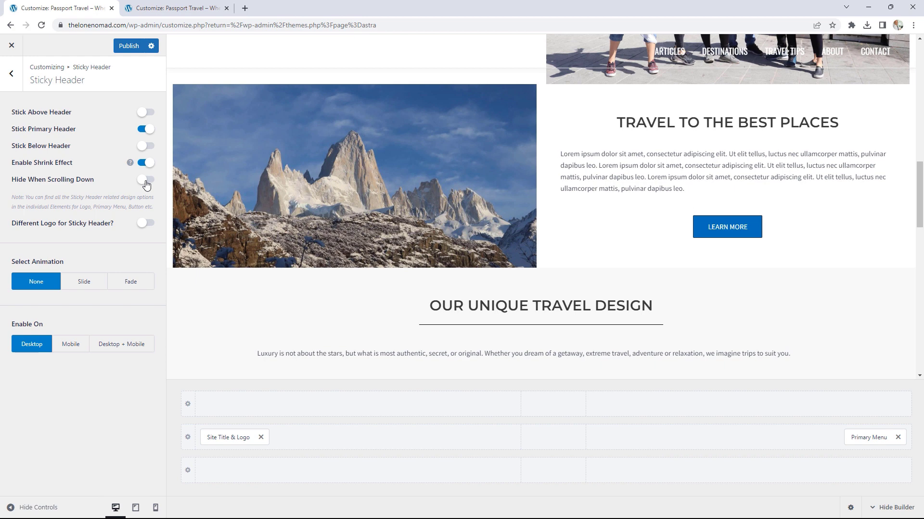
{"action": "left_click", "coordinate": [145, 223]}
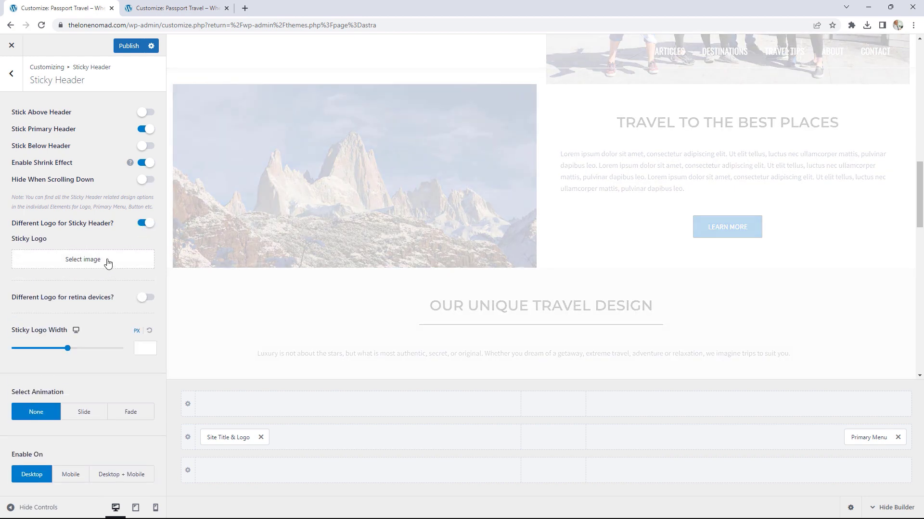
{"action": "left_click", "coordinate": [143, 225]}
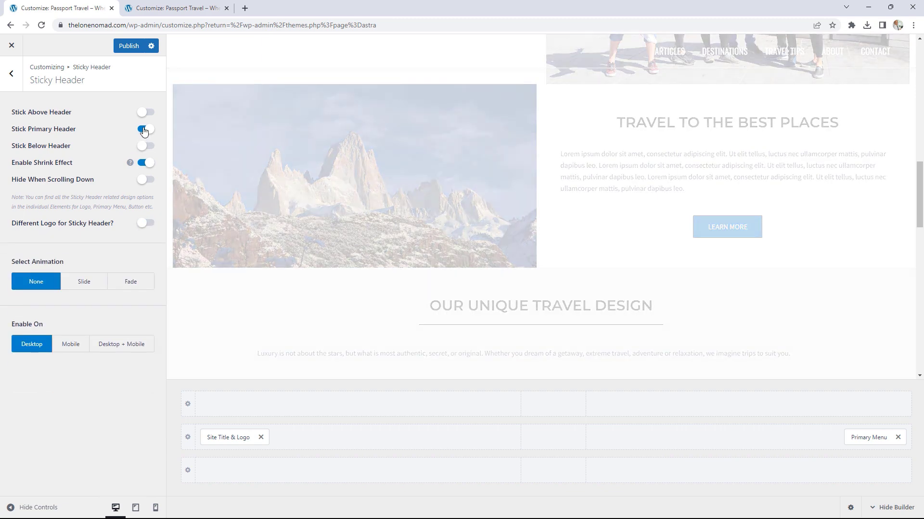
{"action": "left_click", "coordinate": [143, 130]}
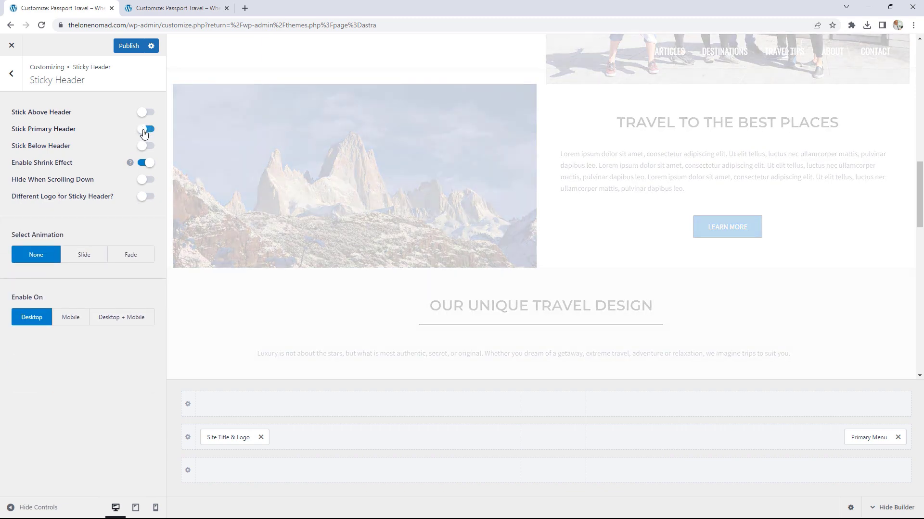
{"action": "left_click", "coordinate": [11, 74]}
Step: Browse the Blog > Blog / Archive settings in the Customizer
{"action": "left_click", "coordinate": [11, 76]}
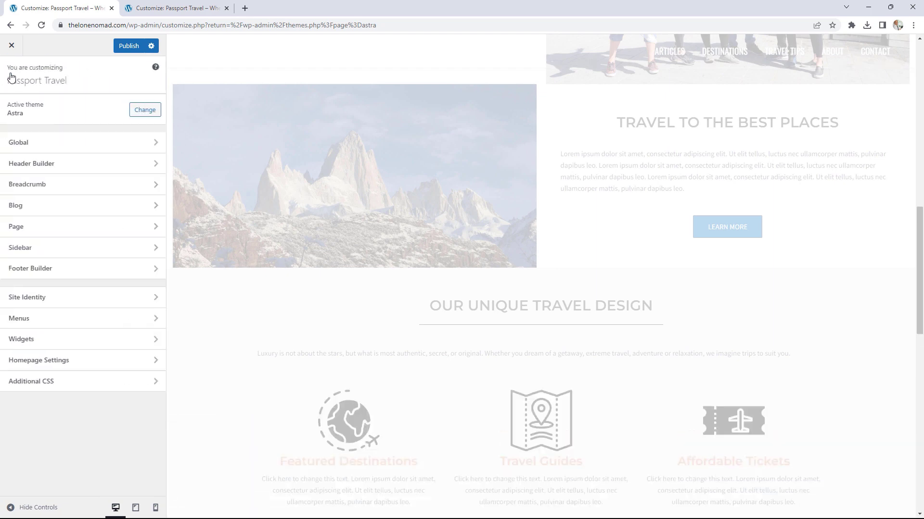
{"action": "left_click", "coordinate": [55, 214]}
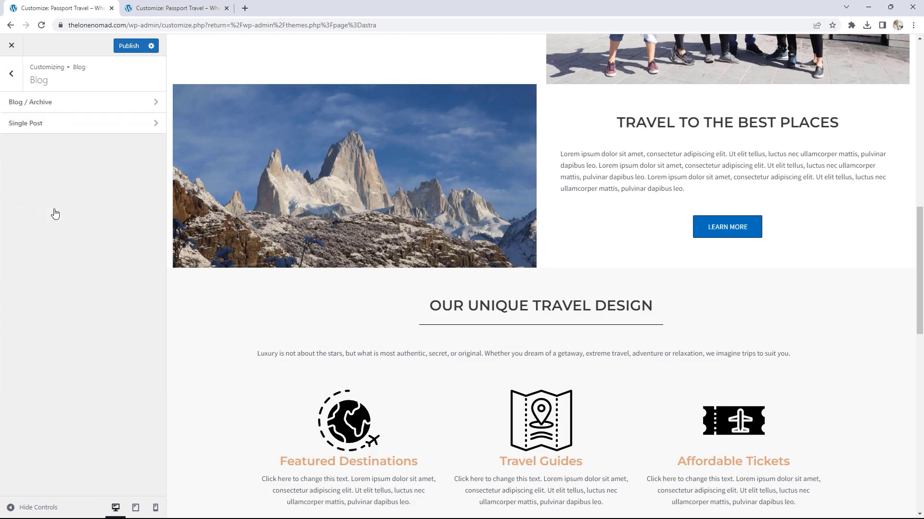
{"action": "left_click", "coordinate": [174, 7]}
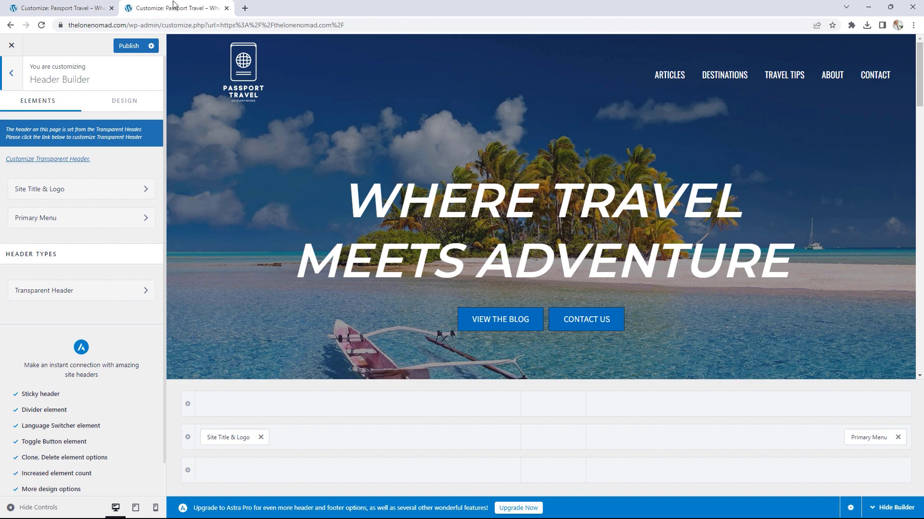
{"action": "left_click", "coordinate": [17, 77]}
{"action": "left_click", "coordinate": [35, 233]}
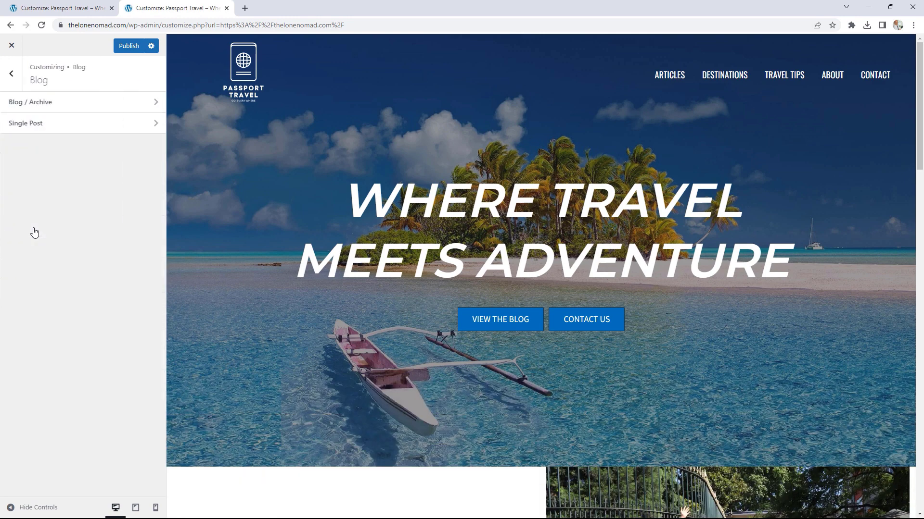
{"action": "left_click", "coordinate": [65, 107]}
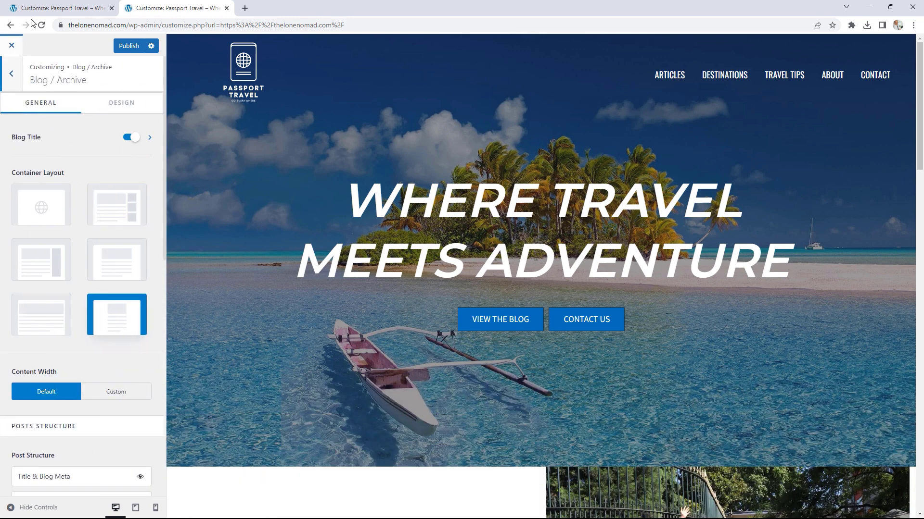
{"action": "left_click", "coordinate": [58, 7]}
{"action": "left_click", "coordinate": [22, 102]}
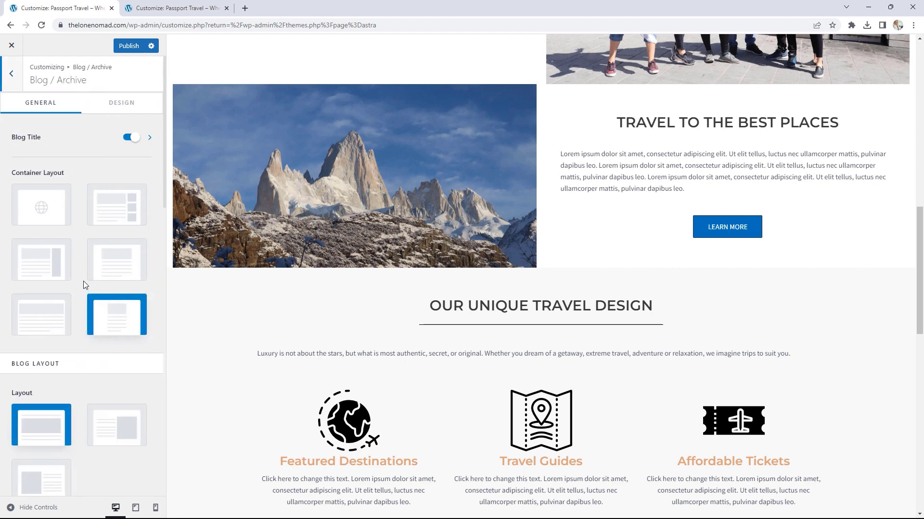
Step: Return to the main Customizer menu and open the Footer Builder
{"action": "left_click", "coordinate": [11, 76]}
{"action": "left_click", "coordinate": [11, 76]}
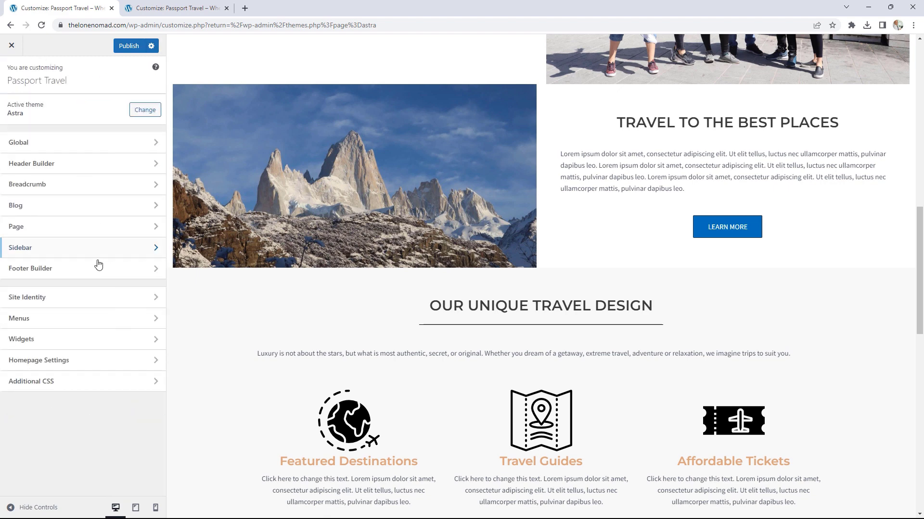
{"action": "left_click", "coordinate": [68, 270]}
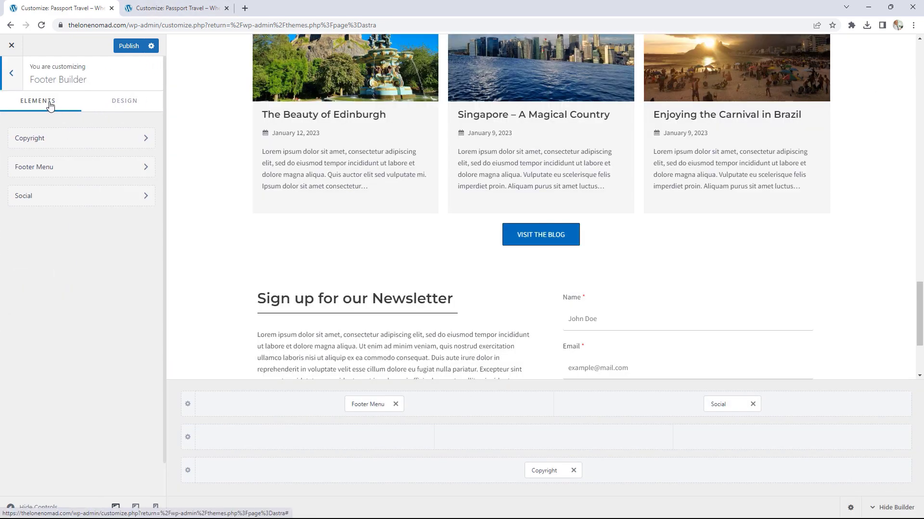
Step: Close the Footer Builder and load the Articles page, then the Blog page, in the preview
{"action": "left_click", "coordinate": [11, 74]}
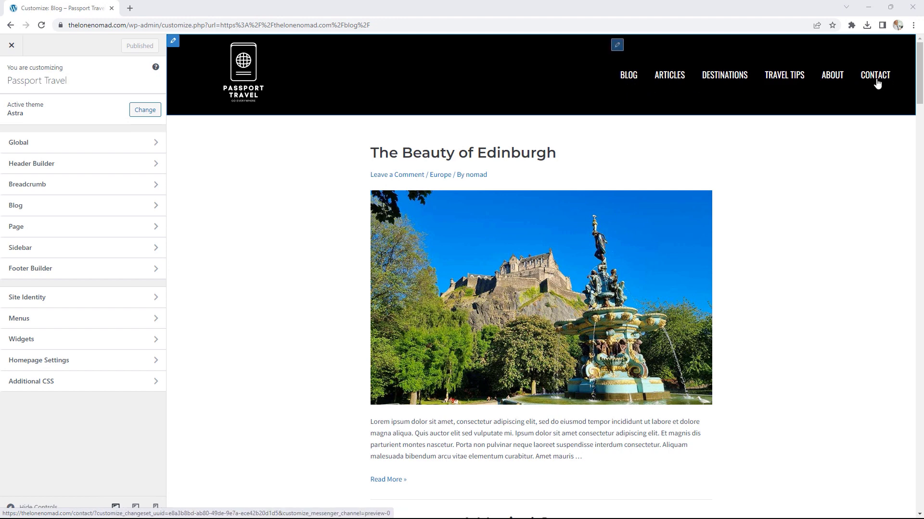
{"action": "left_click", "coordinate": [667, 78]}
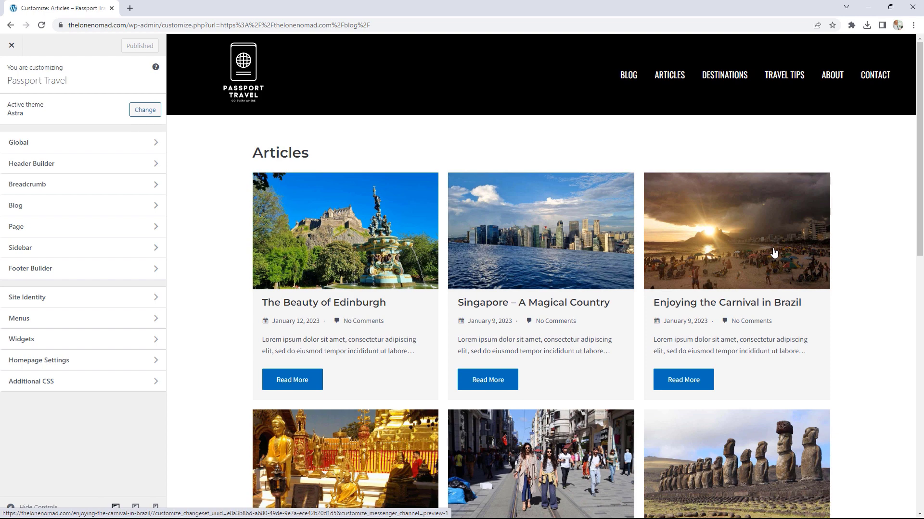
{"action": "left_click", "coordinate": [633, 79]}
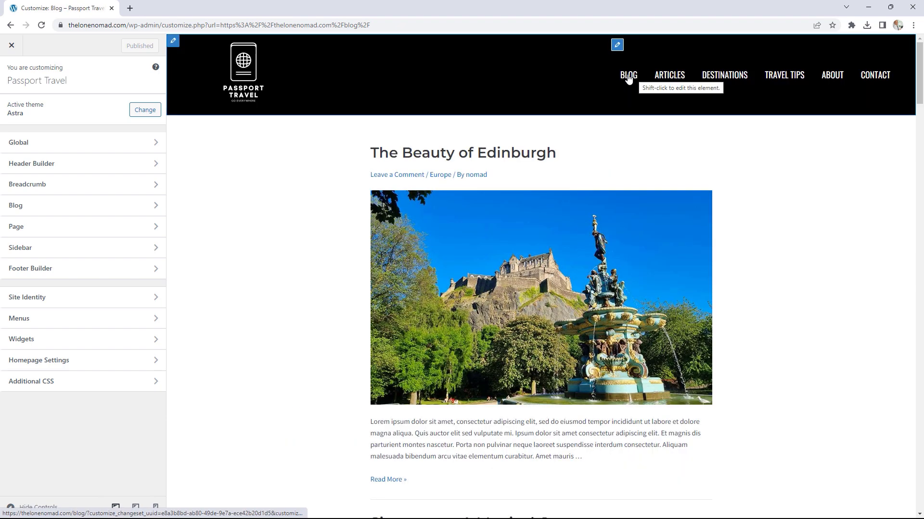
Step: Open the Blog / Archive settings and scroll to the Blog Layout options
{"action": "left_click", "coordinate": [42, 210]}
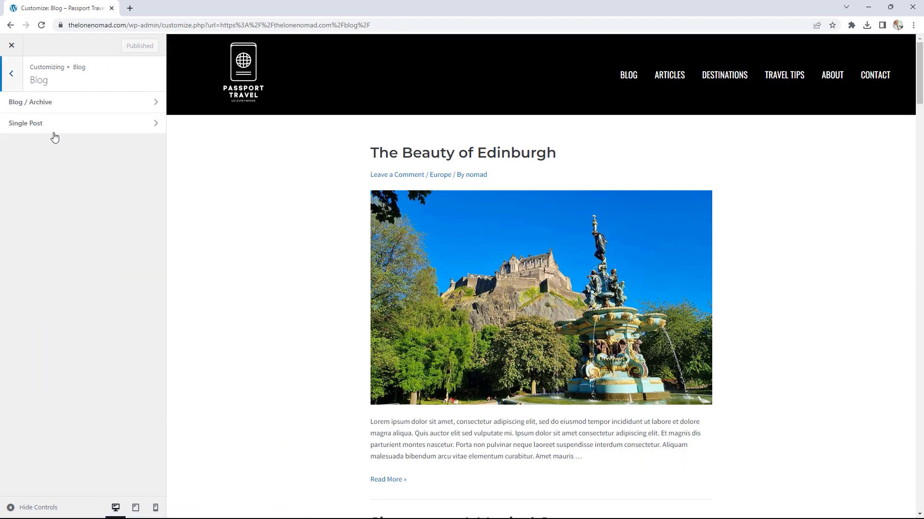
{"action": "left_click", "coordinate": [61, 107]}
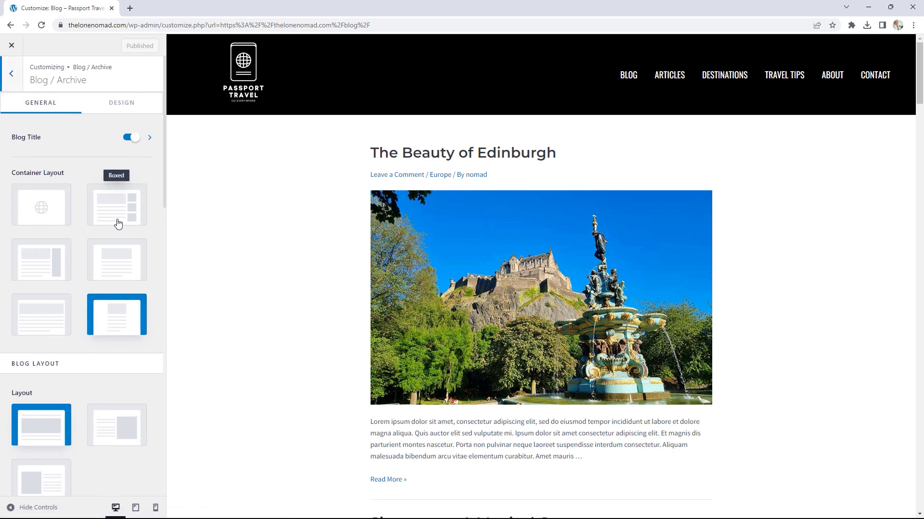
{"action": "scroll", "coordinate": [156, 221], "scroll_direction": "down", "scroll_amount": 1}
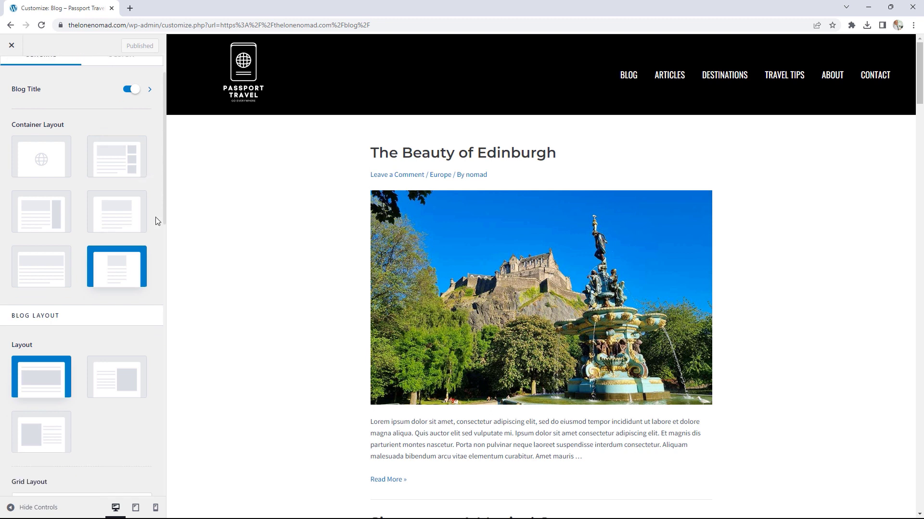
{"action": "scroll", "coordinate": [155, 221], "scroll_direction": "down", "scroll_amount": 3}
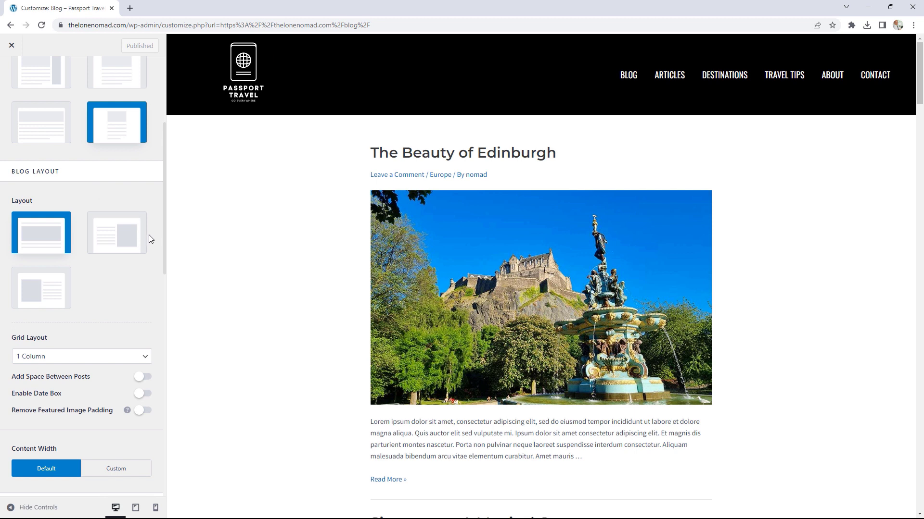
{"action": "scroll", "coordinate": [150, 237], "scroll_direction": "down", "scroll_amount": 1}
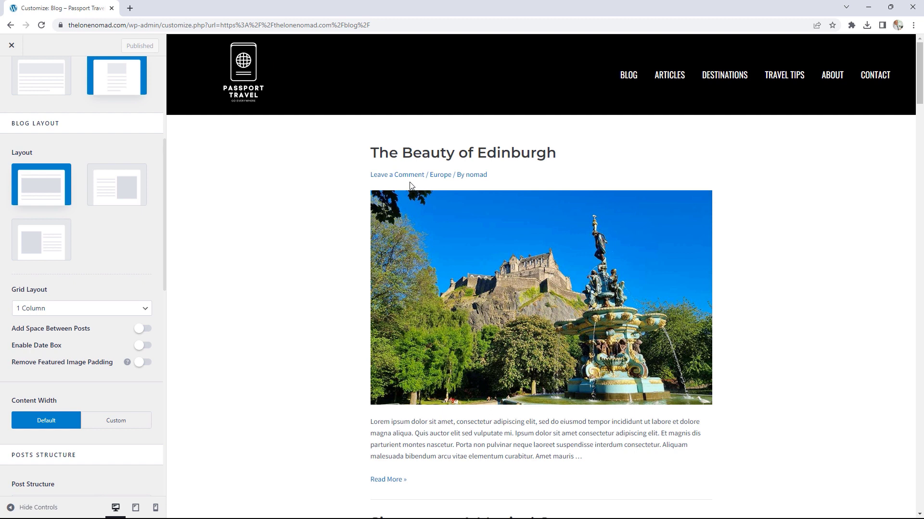
Step: Compare Layout 2 and Layout 3, then re-select the full-width image Layout 1
{"action": "left_click", "coordinate": [118, 199]}
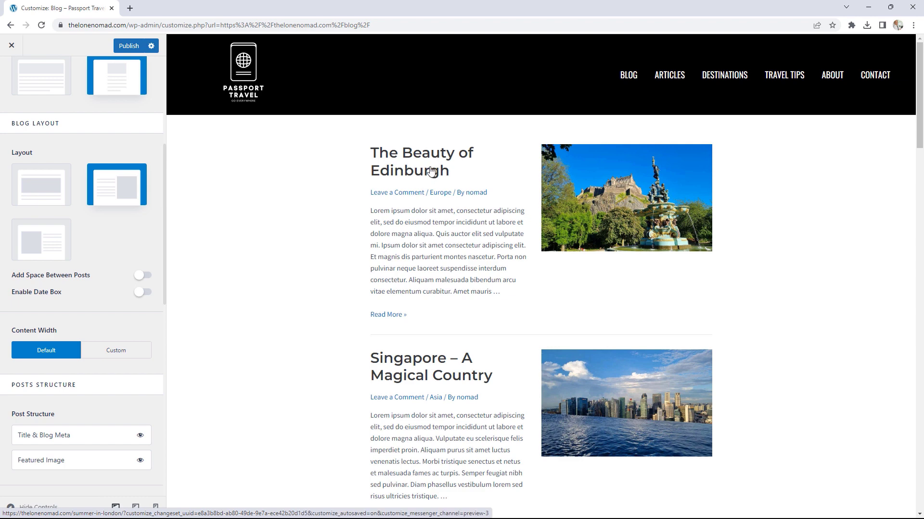
{"action": "left_click", "coordinate": [40, 247]}
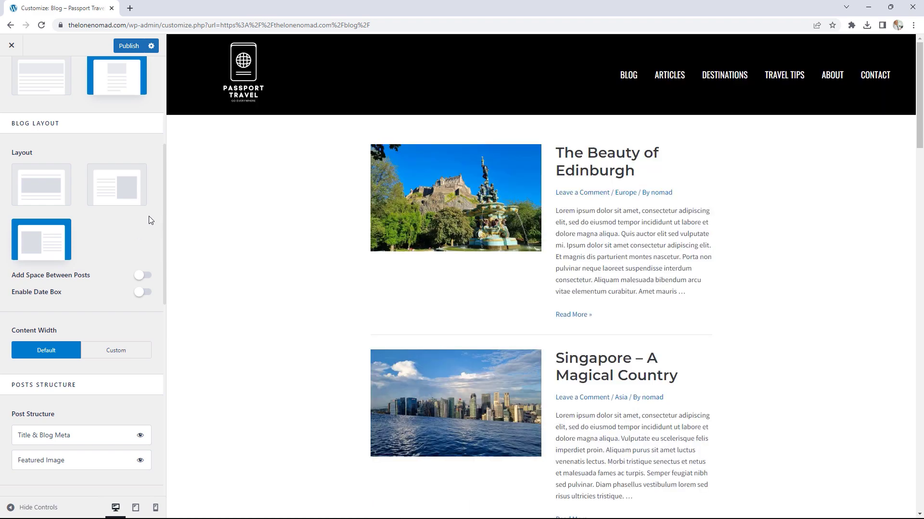
{"action": "left_click", "coordinate": [43, 192]}
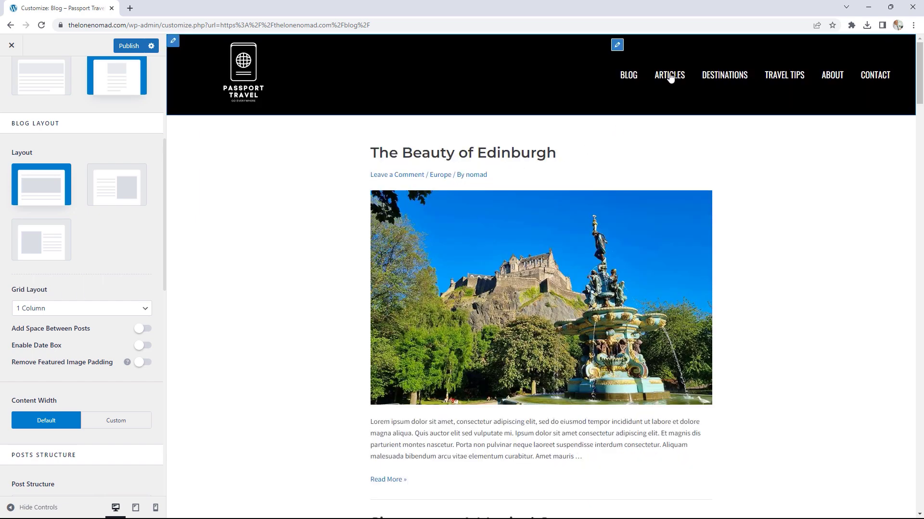
Step: Set the blog Grid Layout to 3 Columns
{"action": "left_click", "coordinate": [107, 312]}
{"action": "left_click", "coordinate": [88, 341]}
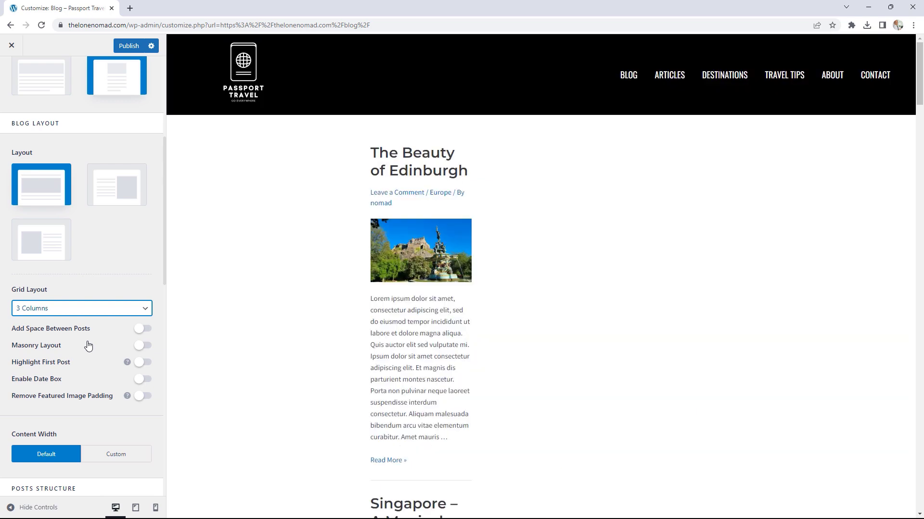
{"action": "scroll", "coordinate": [435, 204], "scroll_direction": "down", "scroll_amount": 1}
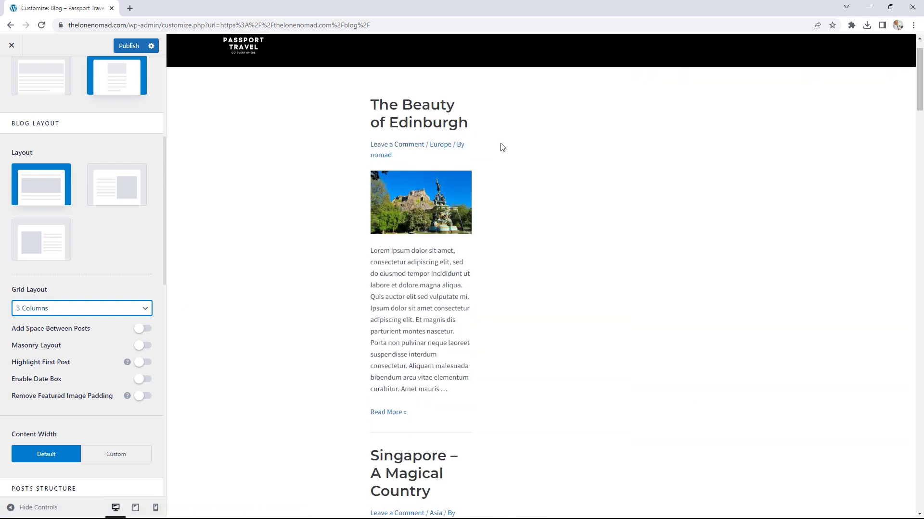
{"action": "scroll", "coordinate": [122, 283], "scroll_direction": "up", "scroll_amount": 3}
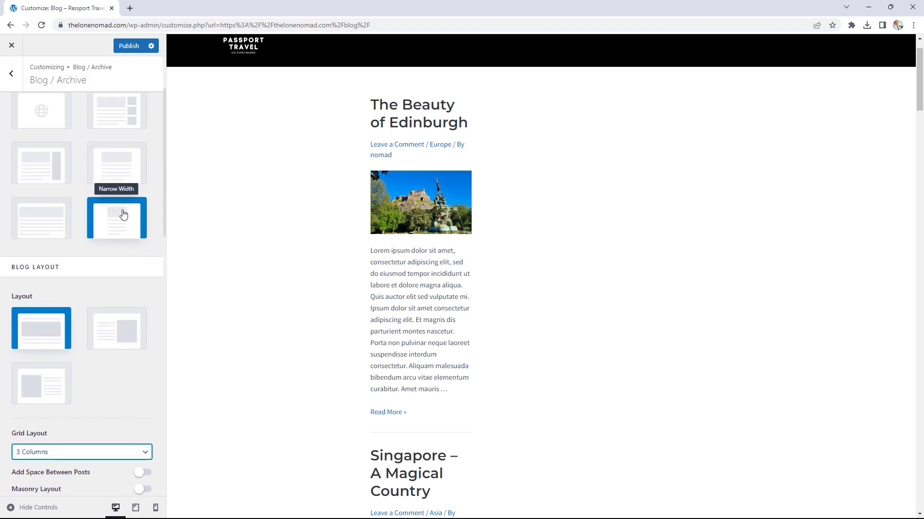
{"action": "scroll", "coordinate": [131, 232], "scroll_direction": "up", "scroll_amount": 2}
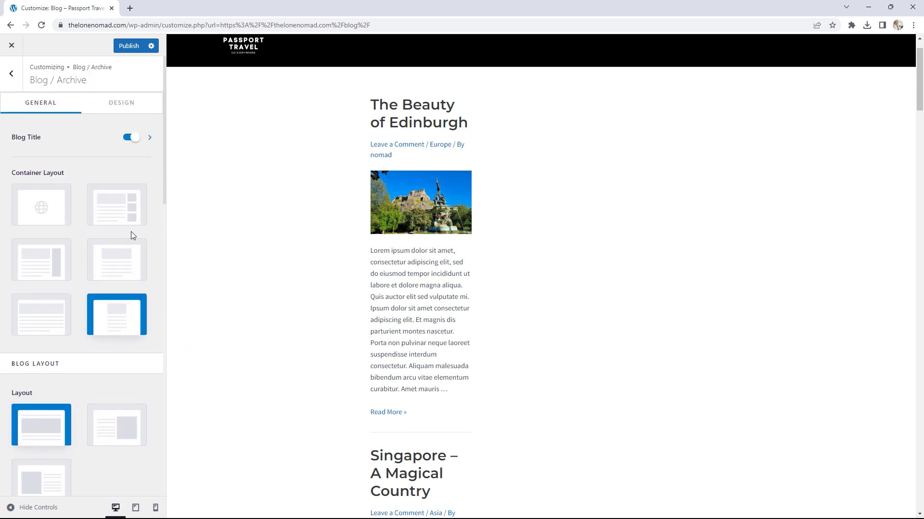
Step: Switch the archive Container Layout from Narrow Width to Default
{"action": "left_click", "coordinate": [44, 216]}
{"action": "left_click", "coordinate": [44, 215]}
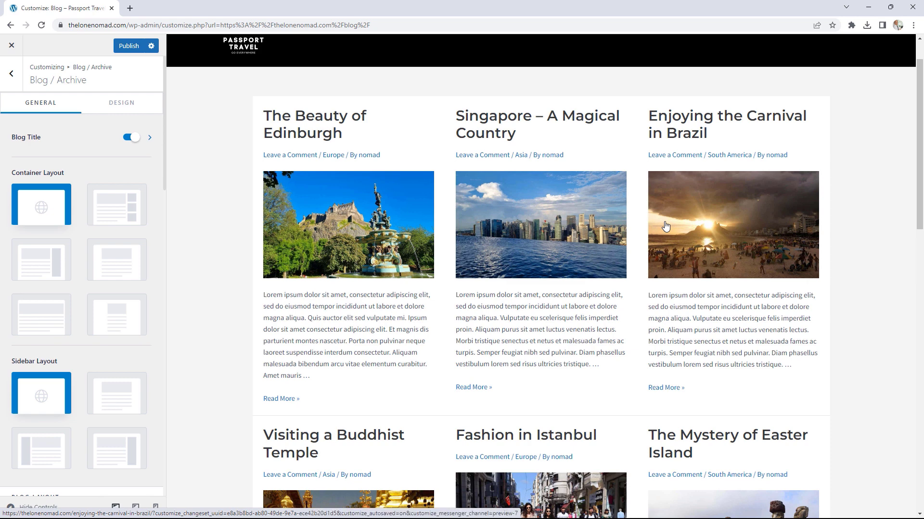
{"action": "scroll", "coordinate": [103, 252], "scroll_direction": "down", "scroll_amount": 3}
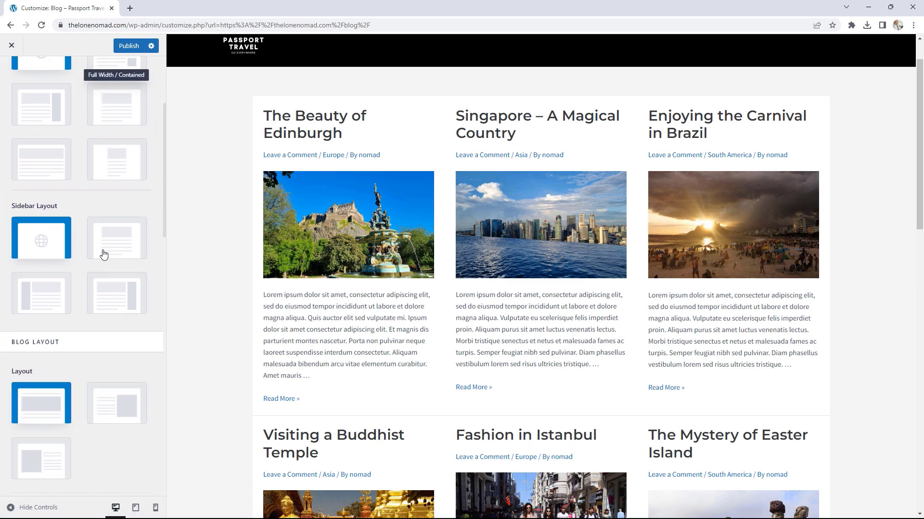
{"action": "scroll", "coordinate": [103, 254], "scroll_direction": "down", "scroll_amount": 5}
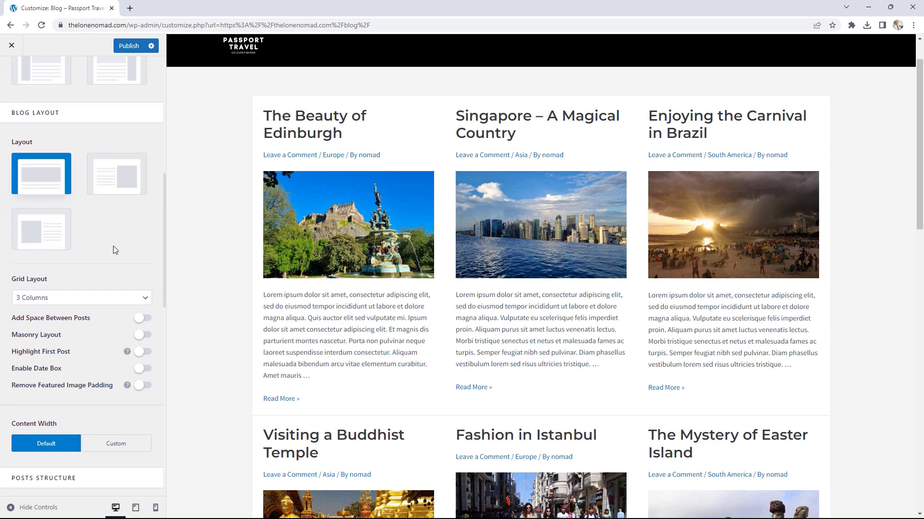
{"action": "scroll", "coordinate": [128, 261], "scroll_direction": "up", "scroll_amount": 5}
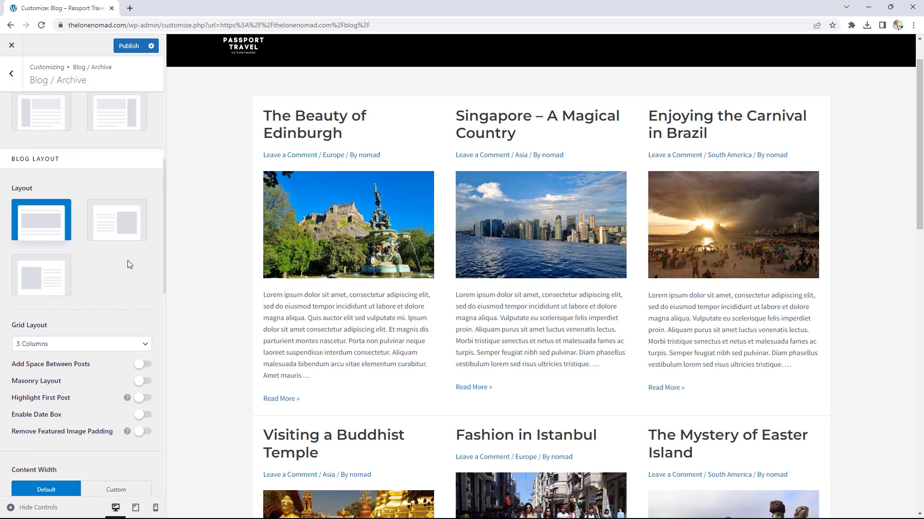
{"action": "scroll", "coordinate": [128, 265], "scroll_direction": "down", "scroll_amount": 6}
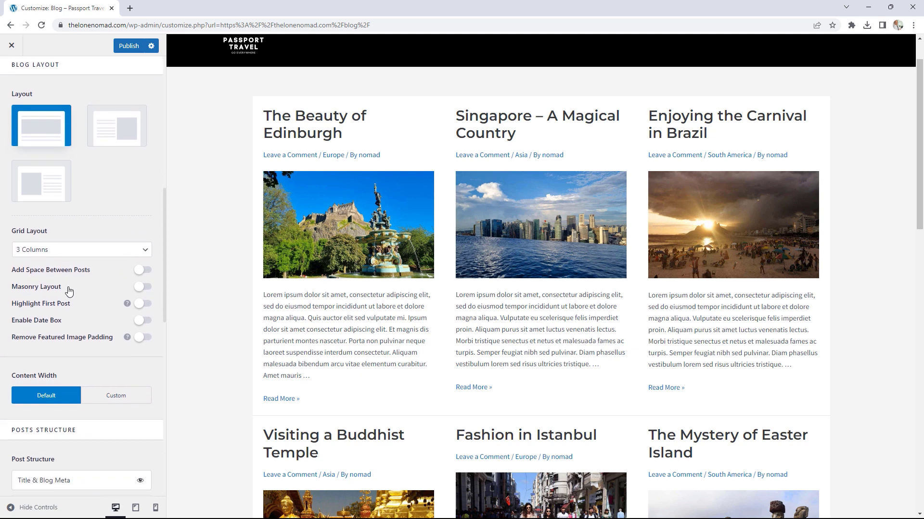
Step: Preview Masonry Layout on the 3-column grid, then switch it off
{"action": "left_click", "coordinate": [143, 287]}
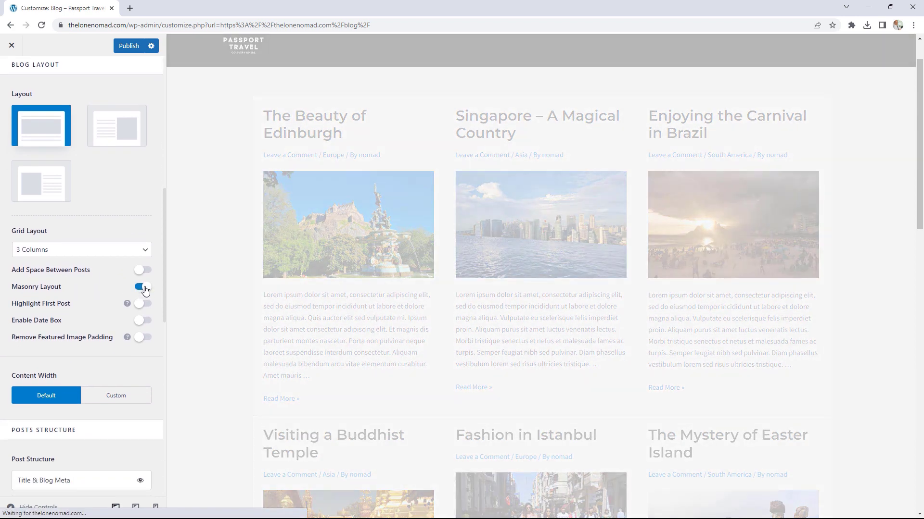
{"action": "scroll", "coordinate": [653, 364], "scroll_direction": "down", "scroll_amount": 1}
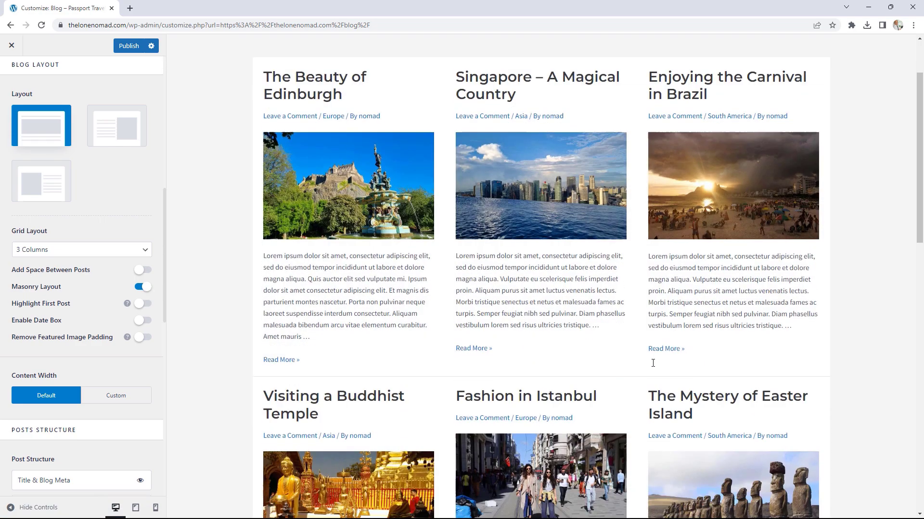
{"action": "scroll", "coordinate": [653, 363], "scroll_direction": "down", "scroll_amount": 7}
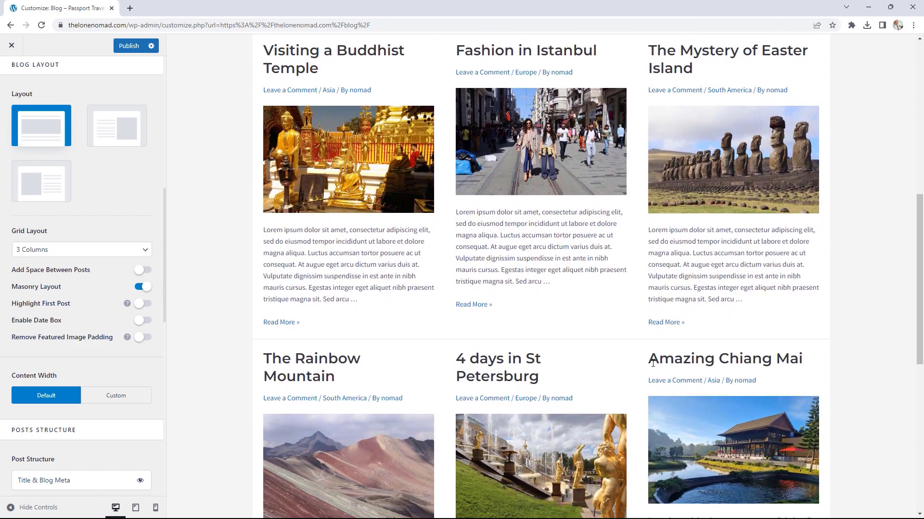
{"action": "scroll", "coordinate": [652, 363], "scroll_direction": "down", "scroll_amount": 2}
{"action": "scroll", "coordinate": [653, 363], "scroll_direction": "down", "scroll_amount": 1}
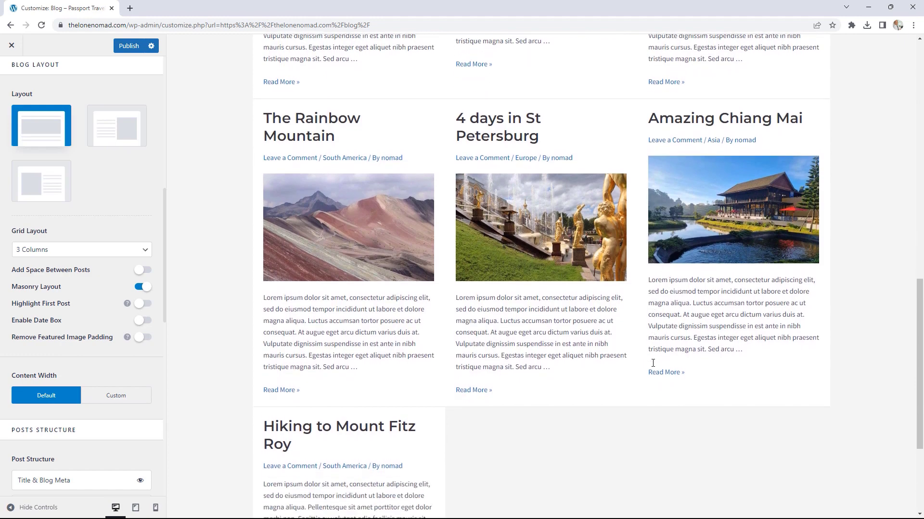
{"action": "scroll", "coordinate": [653, 364], "scroll_direction": "up", "scroll_amount": 10}
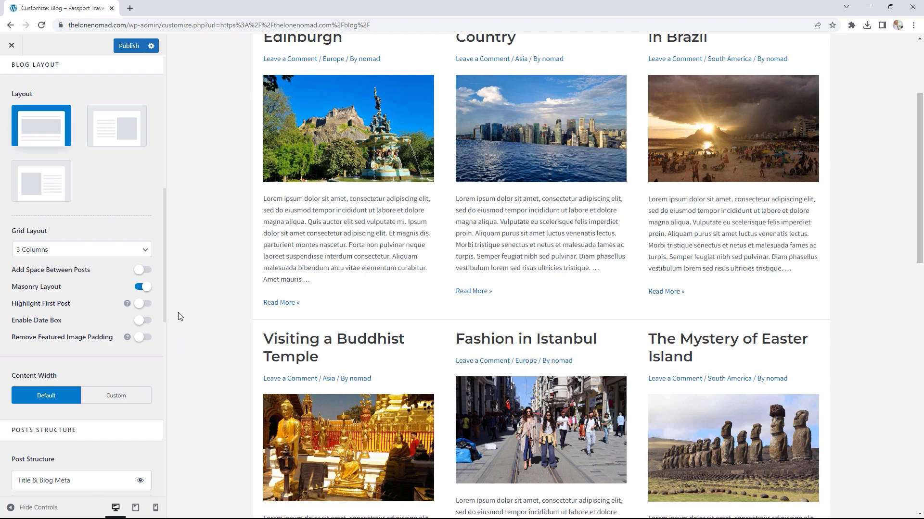
{"action": "left_click", "coordinate": [143, 288]}
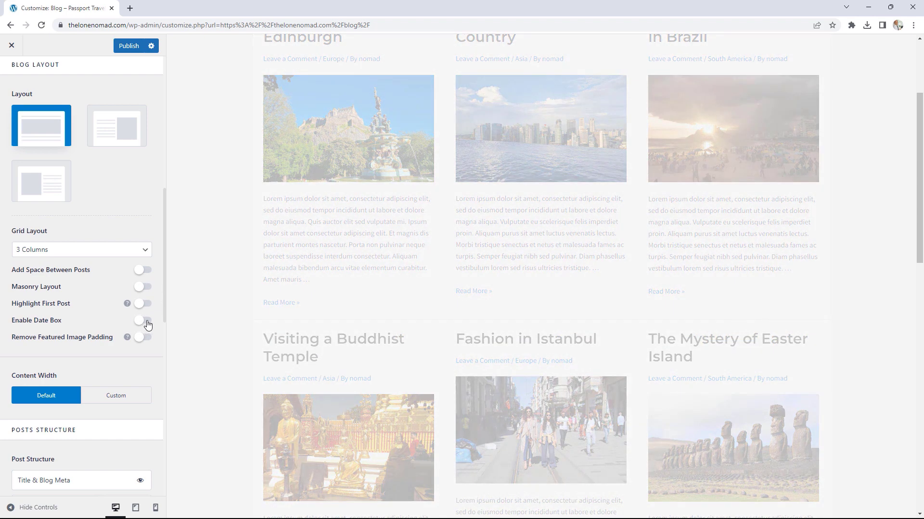
Step: Enable Date Box and try Highlight First Post, leaving it turned off
{"action": "left_click", "coordinate": [143, 321]}
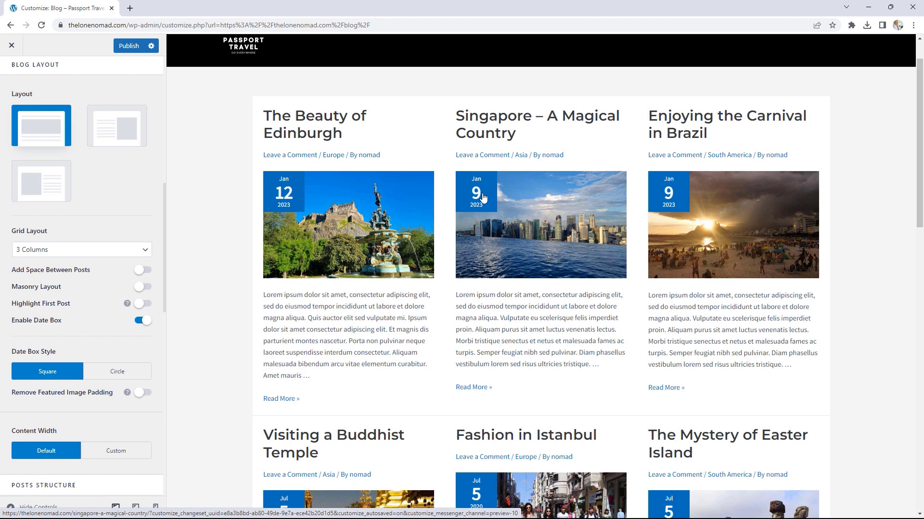
{"action": "left_click", "coordinate": [142, 305]}
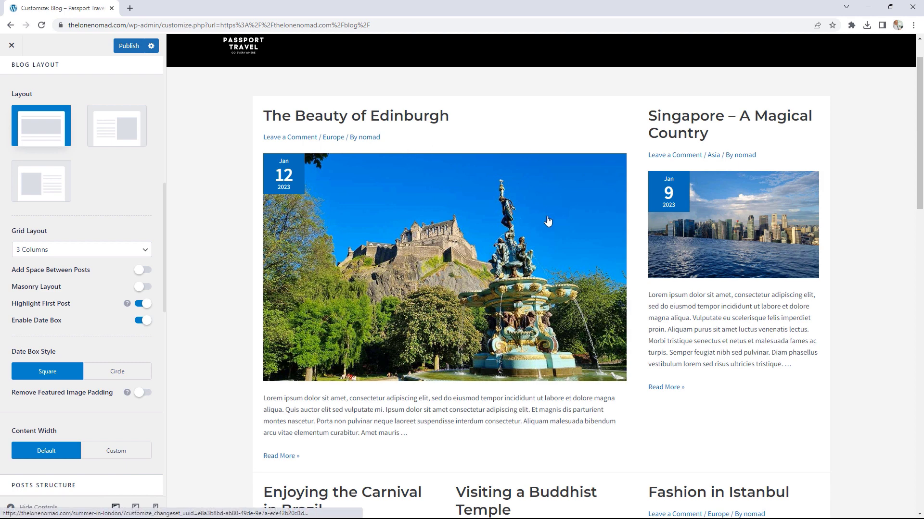
{"action": "scroll", "coordinate": [645, 233], "scroll_direction": "down", "scroll_amount": 2}
{"action": "scroll", "coordinate": [740, 159], "scroll_direction": "up", "scroll_amount": 1}
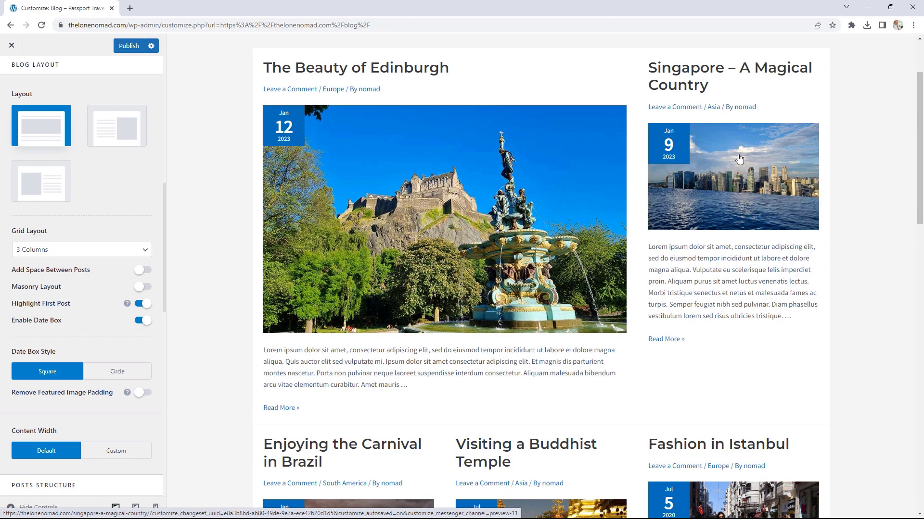
{"action": "scroll", "coordinate": [739, 159], "scroll_direction": "down", "scroll_amount": 7}
{"action": "scroll", "coordinate": [268, 307], "scroll_direction": "up", "scroll_amount": 5}
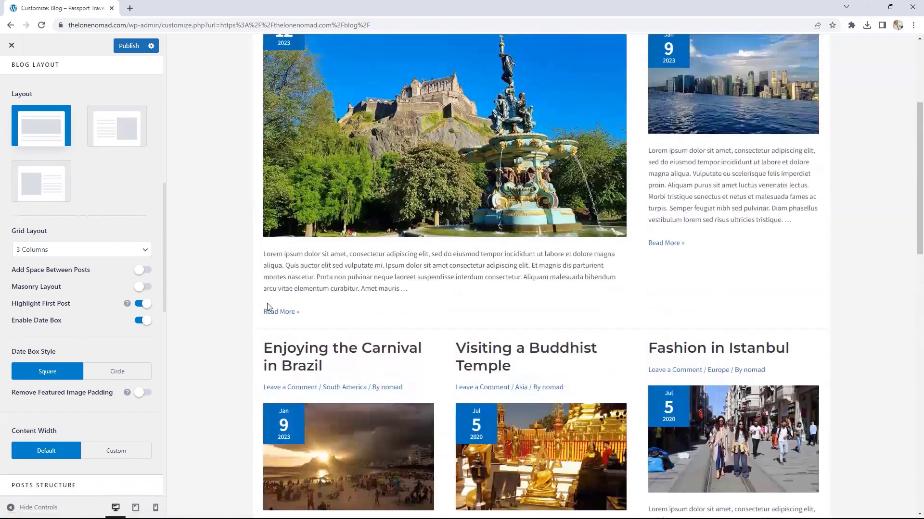
{"action": "left_click", "coordinate": [142, 304]}
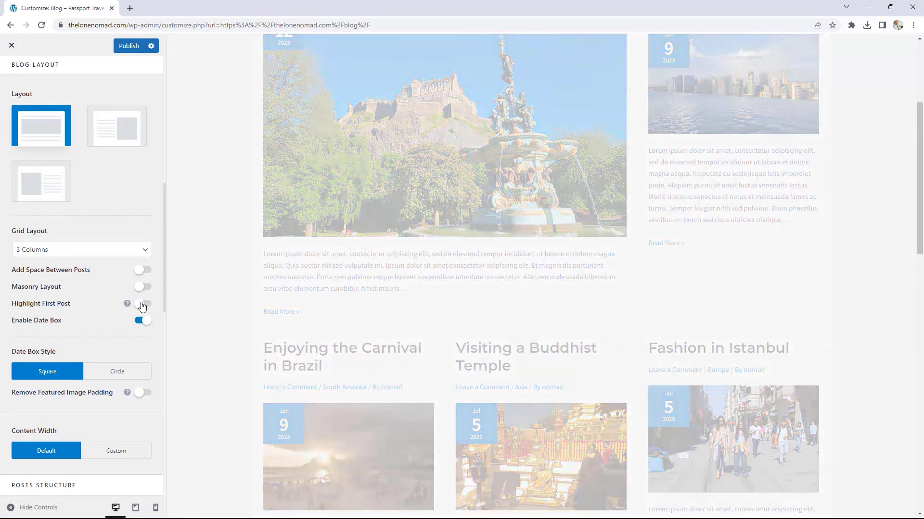
Step: Try the Circle Date Box Style, then set it back to Square
{"action": "left_click", "coordinate": [128, 375]}
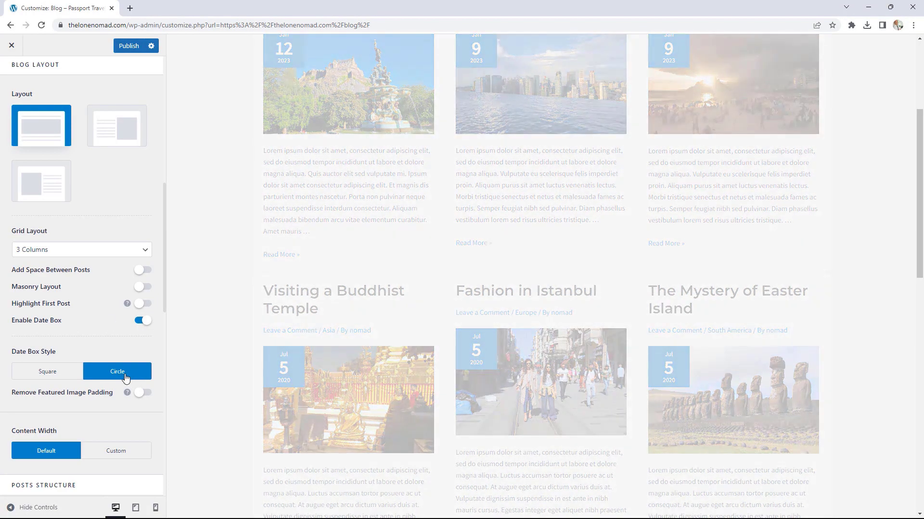
{"action": "scroll", "coordinate": [486, 400], "scroll_direction": "up", "scroll_amount": 2}
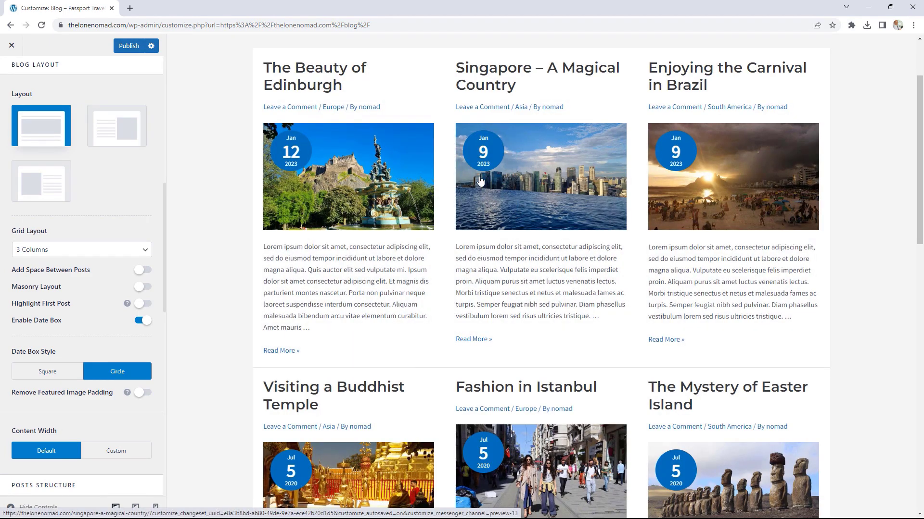
{"action": "left_click", "coordinate": [55, 374]}
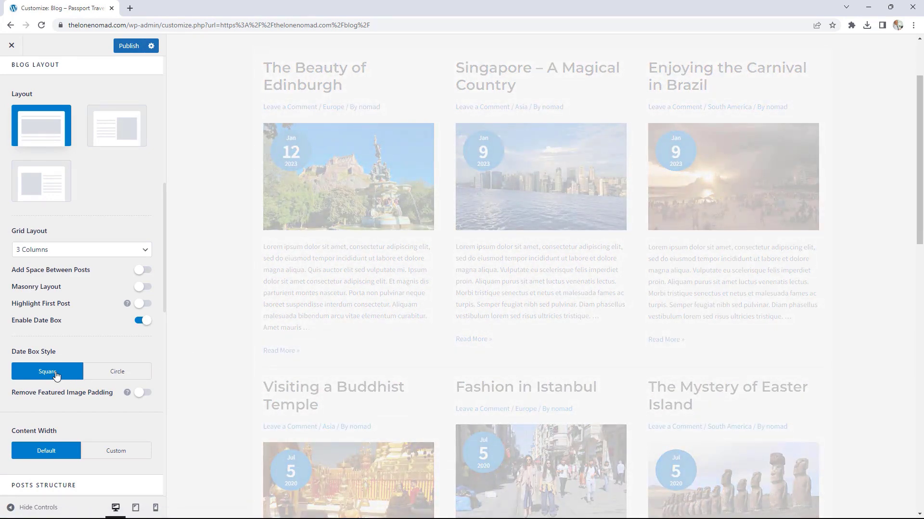
{"action": "scroll", "coordinate": [108, 325], "scroll_direction": "down", "scroll_amount": 5}
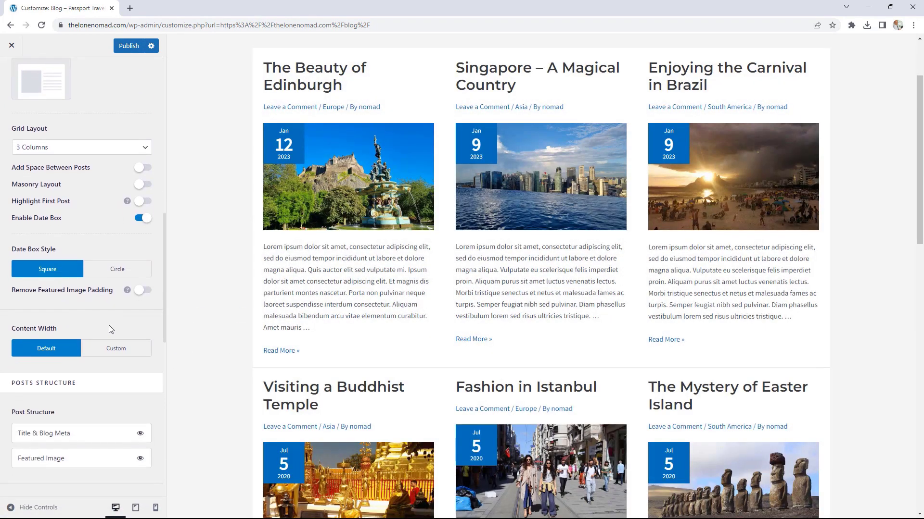
Step: Make Read Time visible in the blog post Meta settings
{"action": "scroll", "coordinate": [109, 329], "scroll_direction": "down", "scroll_amount": 2}
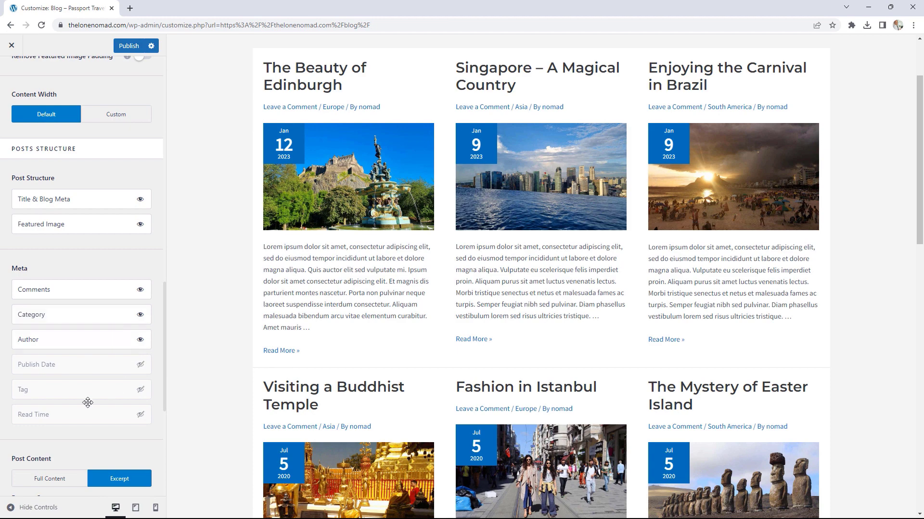
{"action": "left_click", "coordinate": [141, 417]}
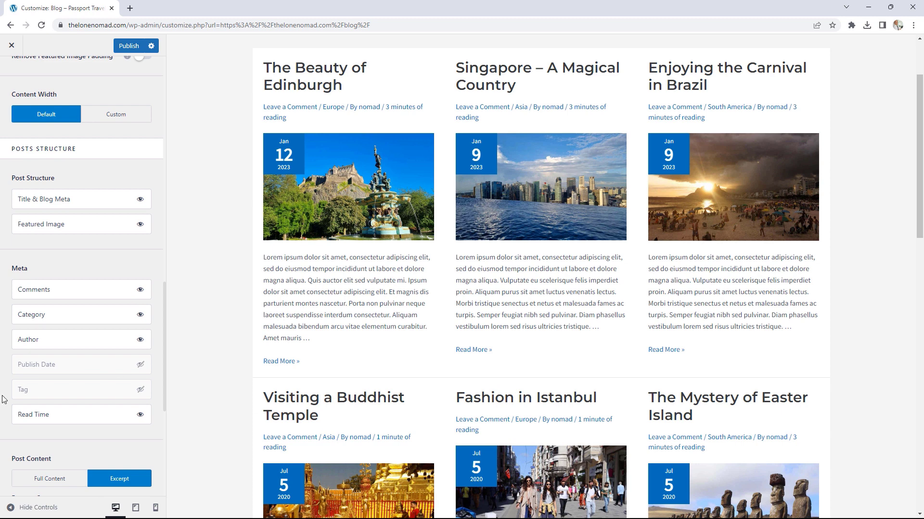
Step: Switch the Blog/Archive post pagination to Infinite Scroll and check the preview
{"action": "scroll", "coordinate": [87, 347], "scroll_direction": "down", "scroll_amount": 3}
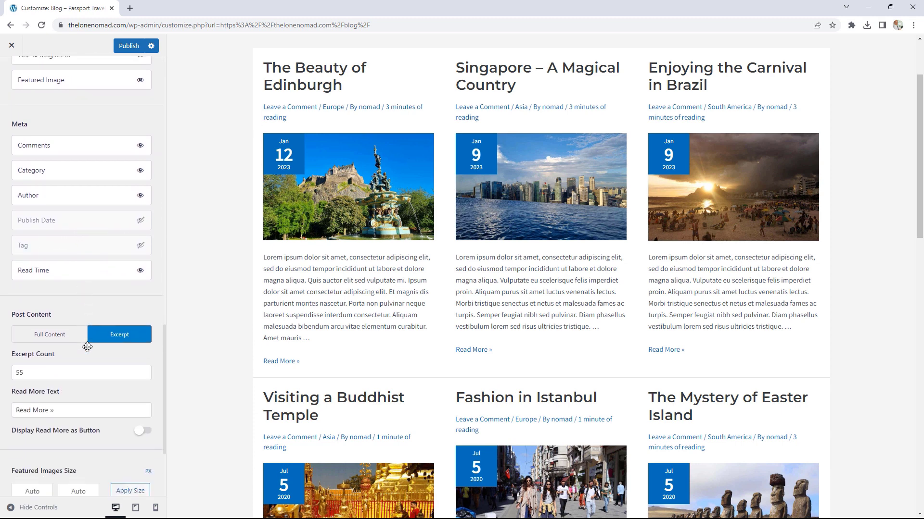
{"action": "scroll", "coordinate": [87, 347], "scroll_direction": "down", "scroll_amount": 3}
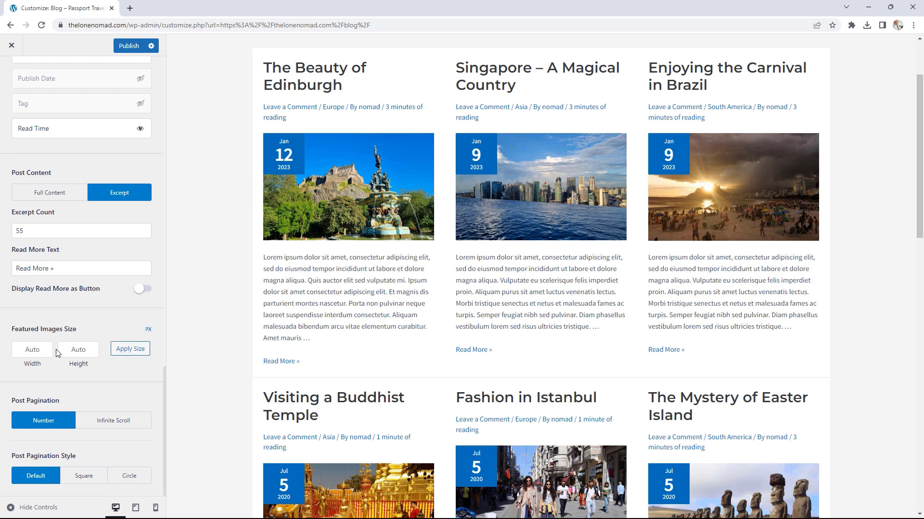
{"action": "left_click", "coordinate": [73, 350]}
{"action": "left_click", "coordinate": [125, 422]}
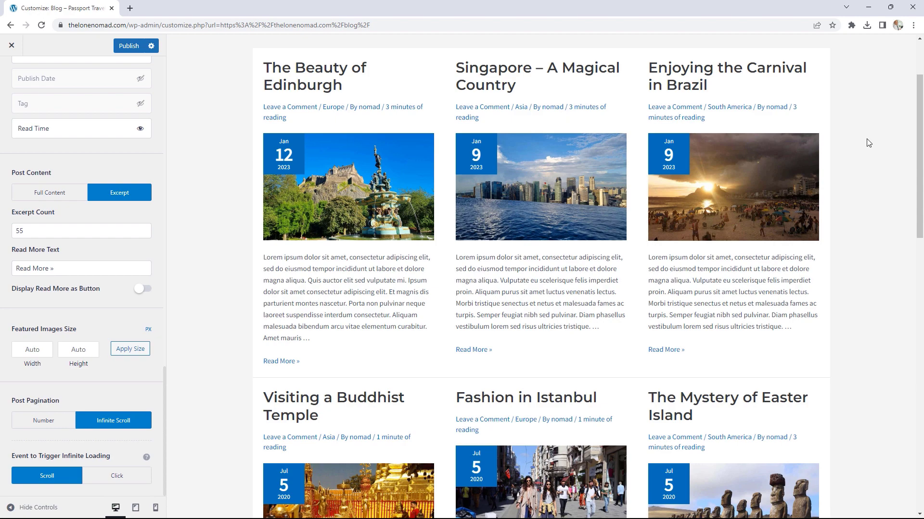
{"action": "scroll", "coordinate": [864, 135], "scroll_direction": "down", "scroll_amount": 8}
{"action": "scroll", "coordinate": [864, 131], "scroll_direction": "down", "scroll_amount": 5}
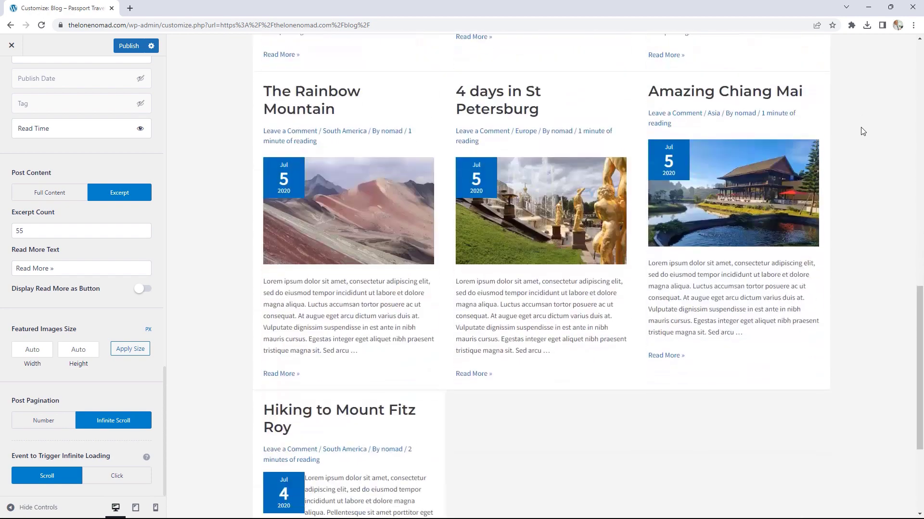
Step: Bring up the Blog/Archive Design options for content colour, fonts and post spacing
{"action": "scroll", "coordinate": [864, 131], "scroll_direction": "up", "scroll_amount": 7}
{"action": "scroll", "coordinate": [862, 131], "scroll_direction": "up", "scroll_amount": 4}
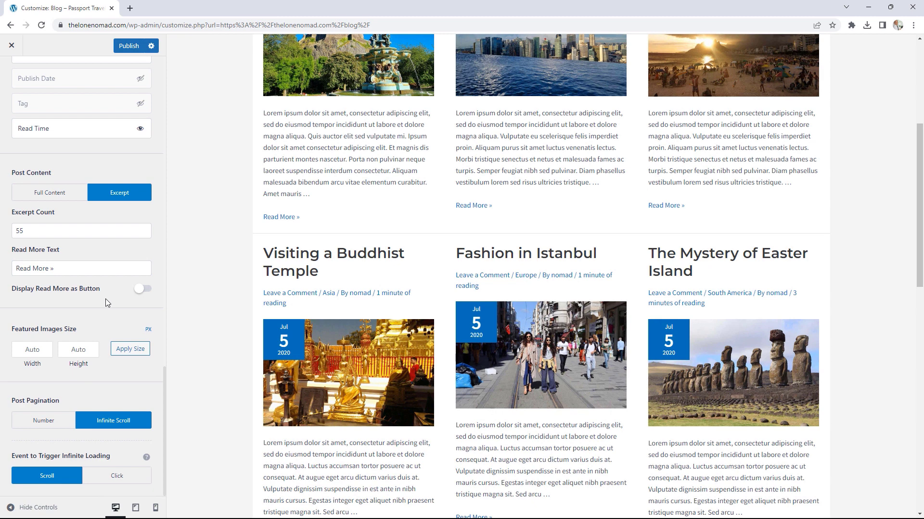
{"action": "scroll", "coordinate": [106, 298], "scroll_direction": "up", "scroll_amount": 8}
{"action": "scroll", "coordinate": [106, 299], "scroll_direction": "up", "scroll_amount": 7}
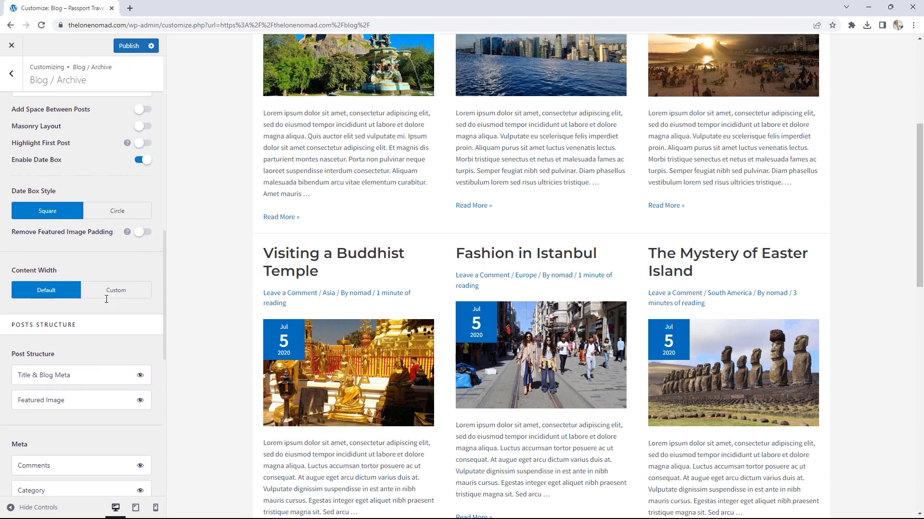
{"action": "scroll", "coordinate": [106, 299], "scroll_direction": "up", "scroll_amount": 6}
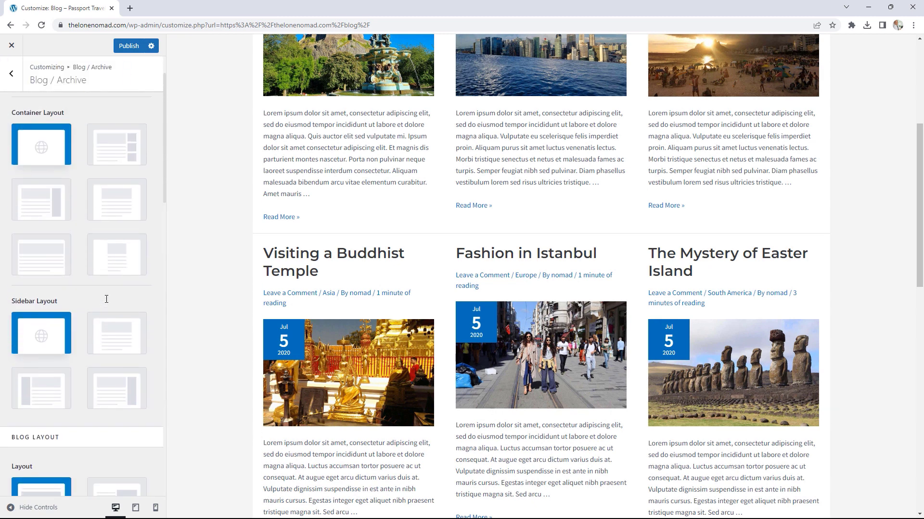
{"action": "left_click", "coordinate": [128, 101]}
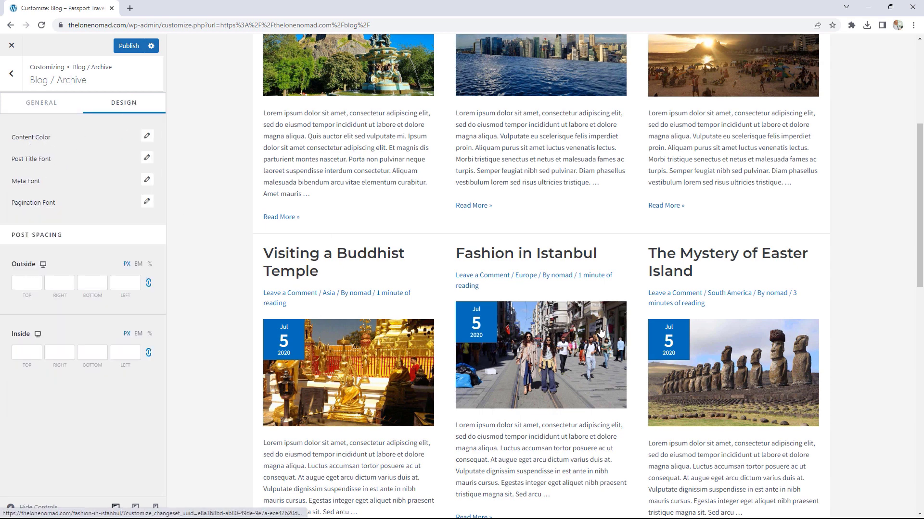
{"action": "scroll", "coordinate": [600, 330], "scroll_direction": "up", "scroll_amount": 4}
{"action": "left_click", "coordinate": [40, 102]}
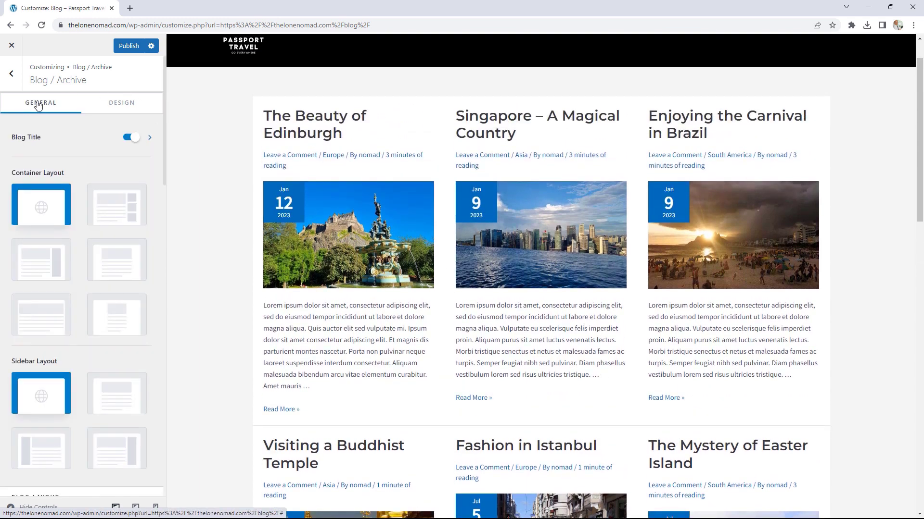
{"action": "scroll", "coordinate": [625, 304], "scroll_direction": "up", "scroll_amount": 1}
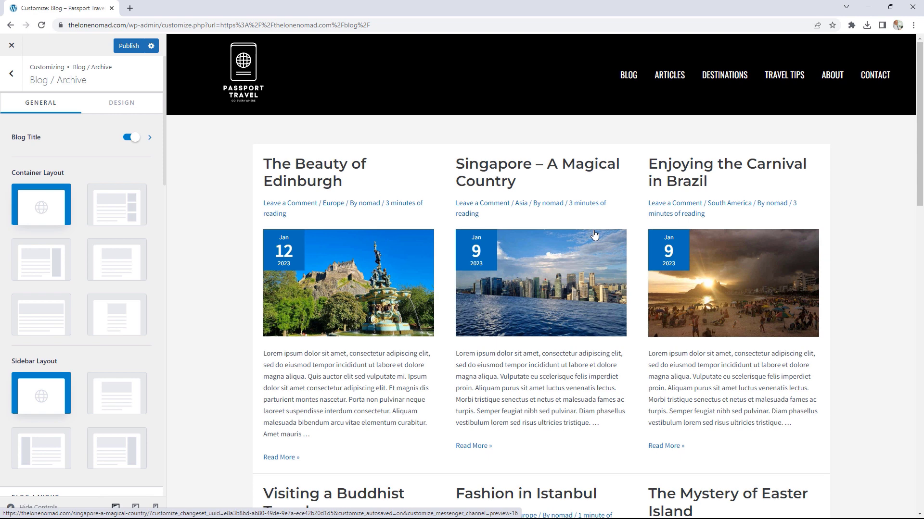
{"action": "scroll", "coordinate": [86, 401], "scroll_direction": "down", "scroll_amount": 3}
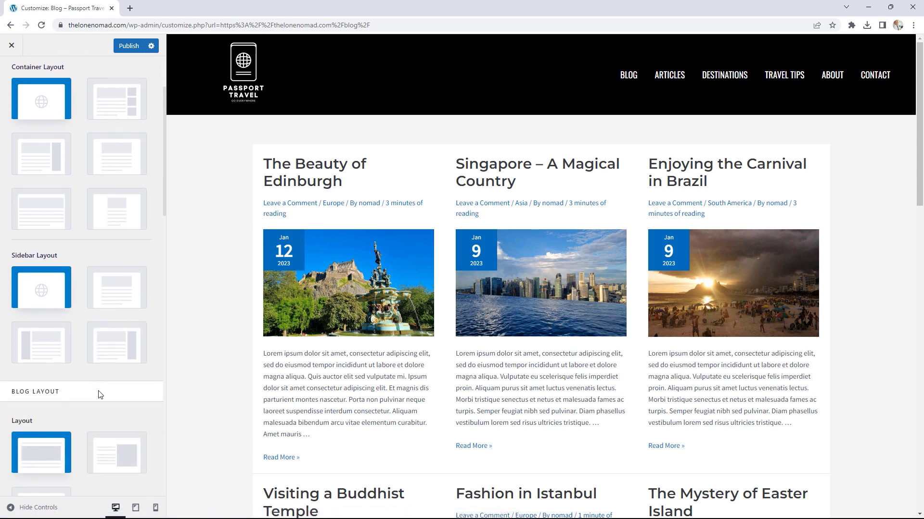
{"action": "scroll", "coordinate": [100, 394], "scroll_direction": "down", "scroll_amount": 3}
{"action": "left_click", "coordinate": [125, 322]}
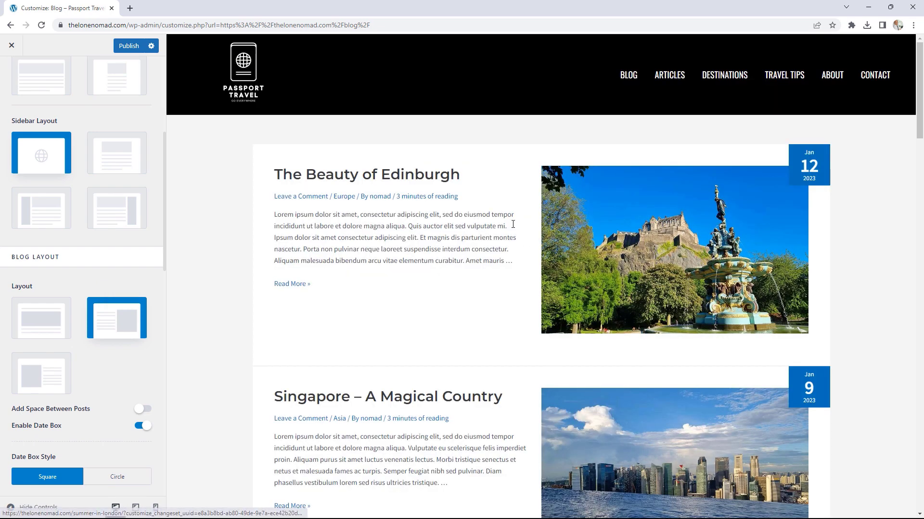
{"action": "scroll", "coordinate": [513, 224], "scroll_direction": "down", "scroll_amount": 3}
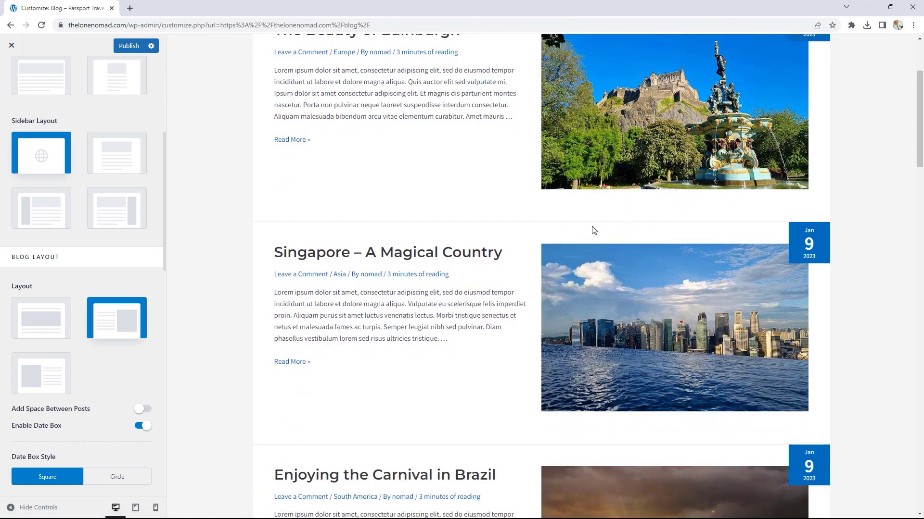
{"action": "scroll", "coordinate": [592, 226], "scroll_direction": "down", "scroll_amount": 2}
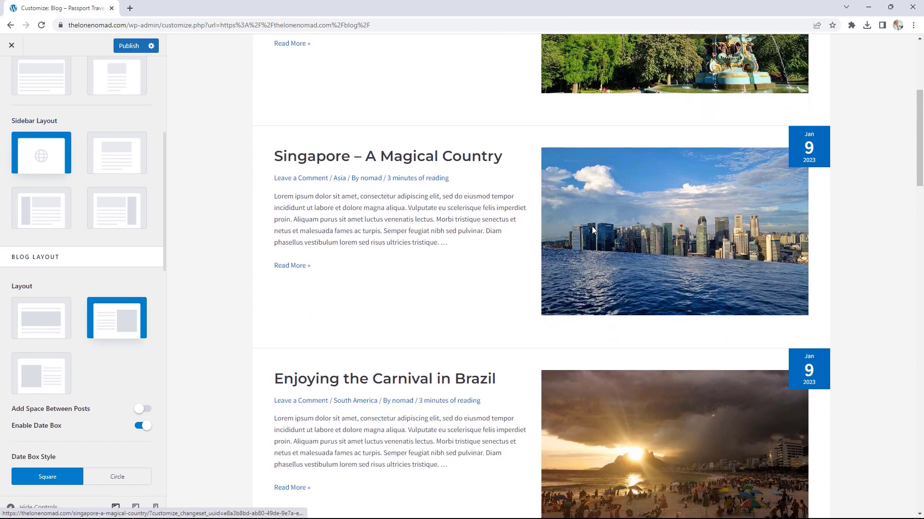
{"action": "scroll", "coordinate": [591, 230], "scroll_direction": "down", "scroll_amount": 11}
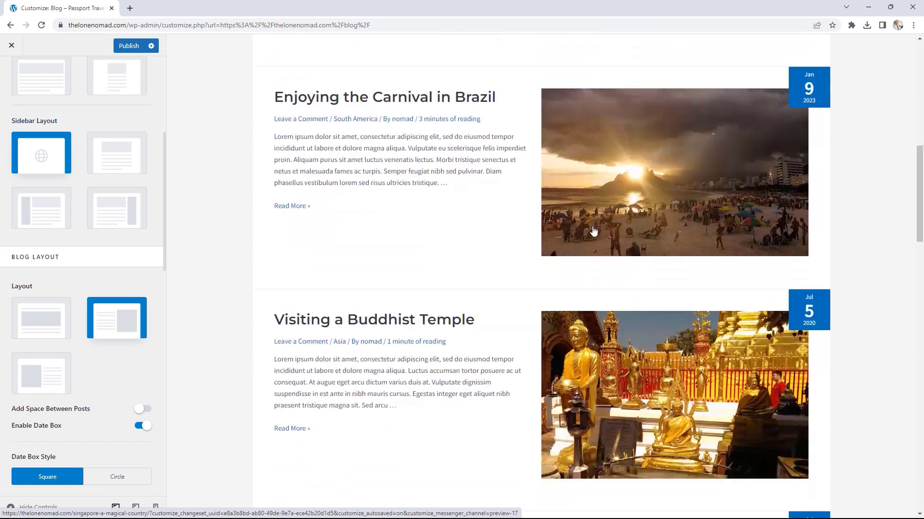
{"action": "scroll", "coordinate": [593, 230], "scroll_direction": "down", "scroll_amount": 10}
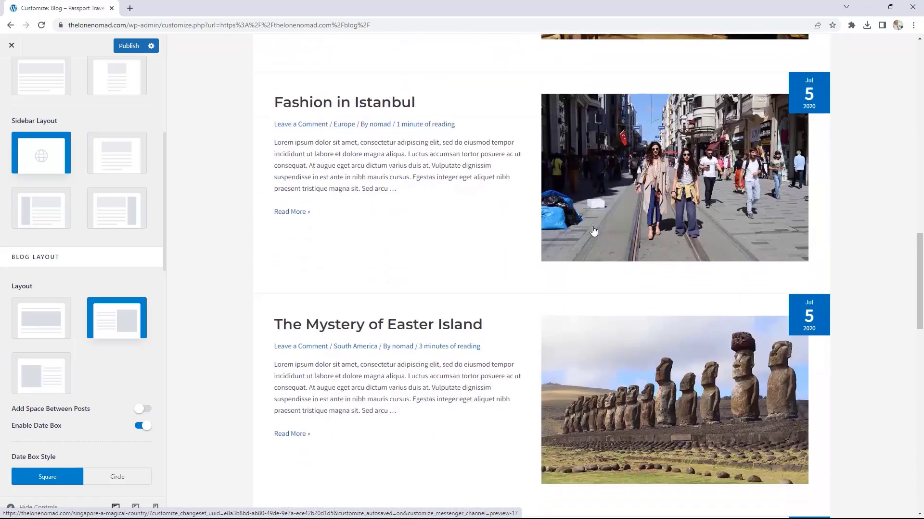
{"action": "scroll", "coordinate": [593, 231], "scroll_direction": "down", "scroll_amount": 10}
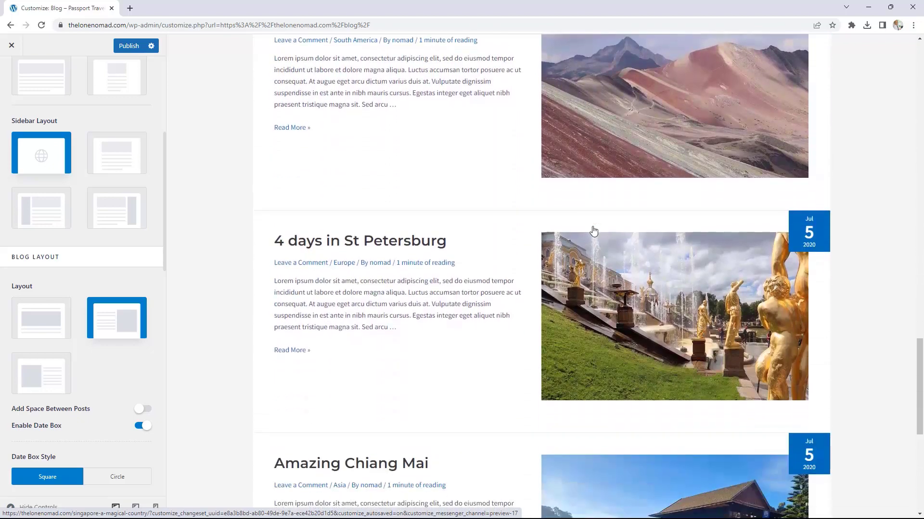
{"action": "scroll", "coordinate": [593, 231], "scroll_direction": "down", "scroll_amount": 2}
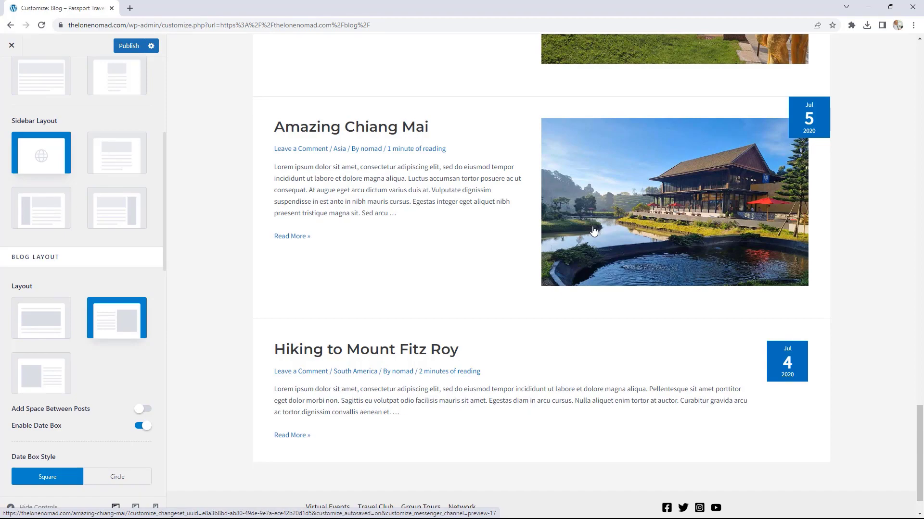
{"action": "scroll", "coordinate": [593, 231], "scroll_direction": "up", "scroll_amount": 15}
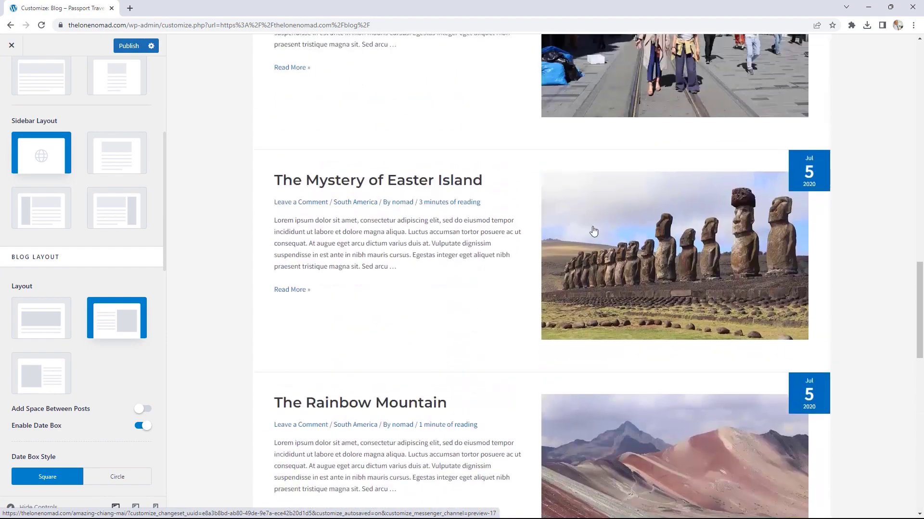
{"action": "scroll", "coordinate": [593, 231], "scroll_direction": "up", "scroll_amount": 20}
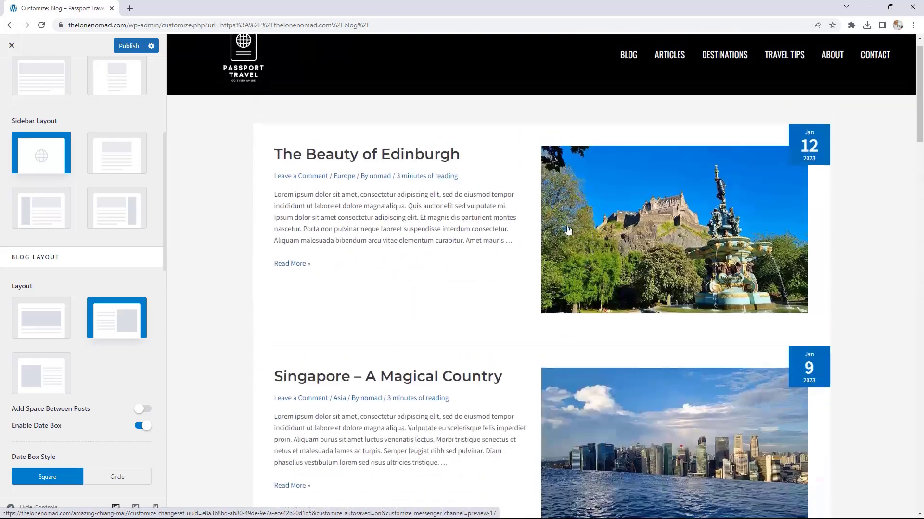
Step: Publish the blog layout changes and preview the post 'The Beauty Of Edinburgh'
{"action": "left_click", "coordinate": [12, 46]}
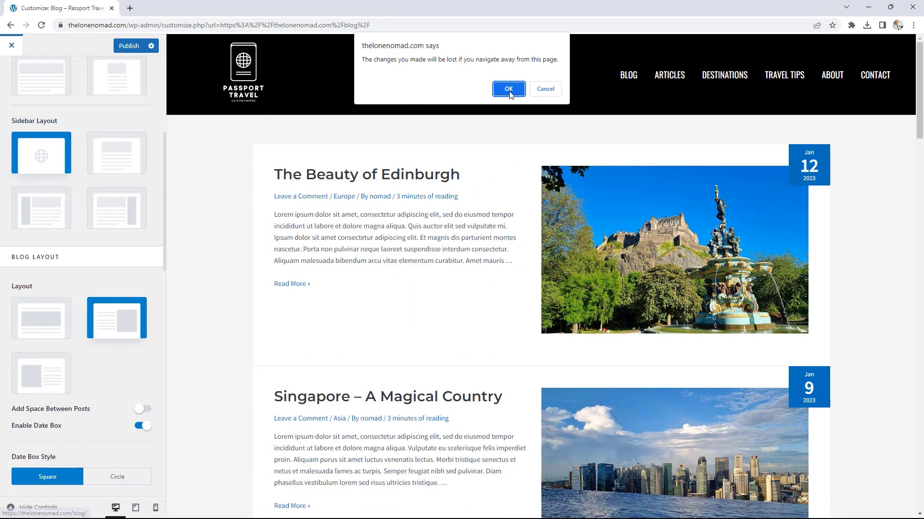
{"action": "left_click", "coordinate": [553, 91]}
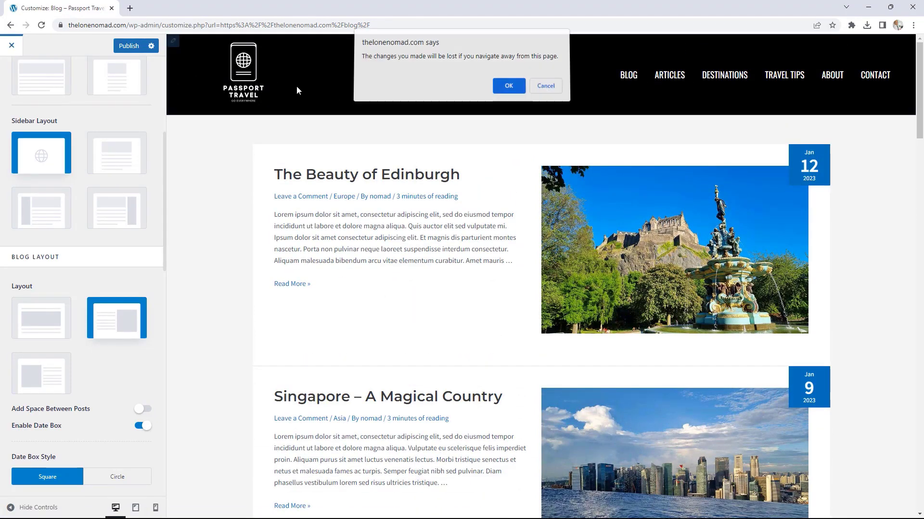
{"action": "left_click", "coordinate": [129, 47]}
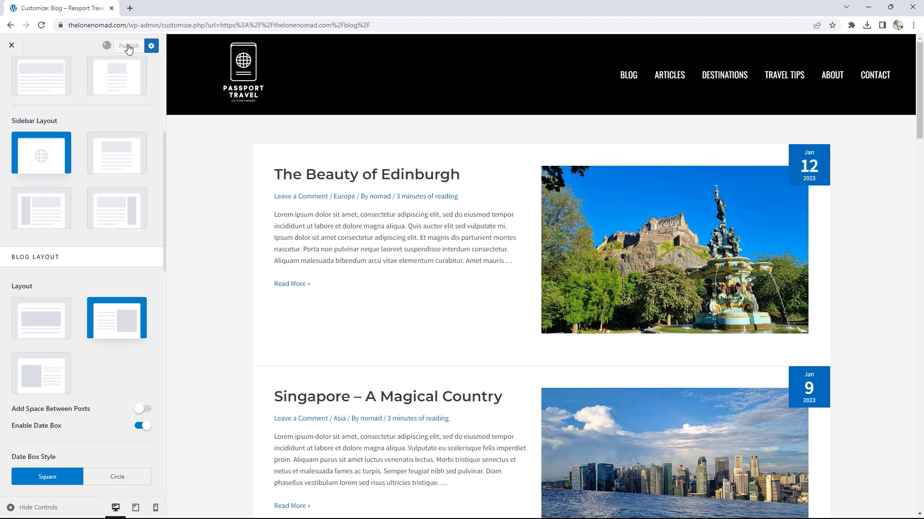
{"action": "left_click", "coordinate": [372, 178]}
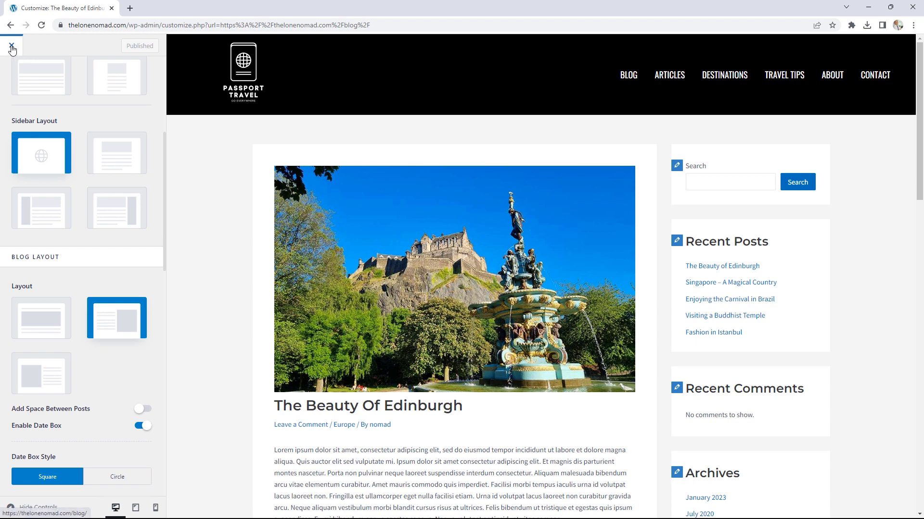
{"action": "scroll", "coordinate": [128, 236], "scroll_direction": "up", "scroll_amount": 5}
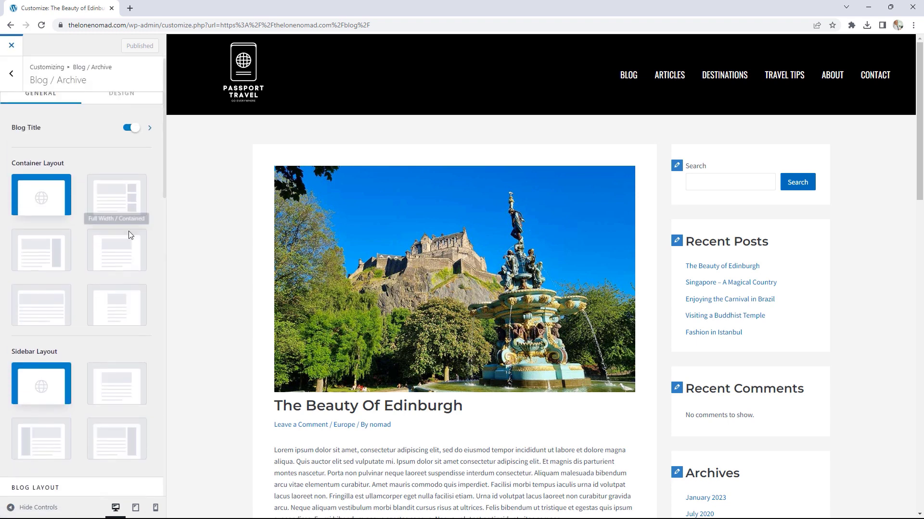
Step: In the Single Post settings, switch on the Author Info box
{"action": "left_click", "coordinate": [11, 73]}
{"action": "left_click", "coordinate": [48, 124]}
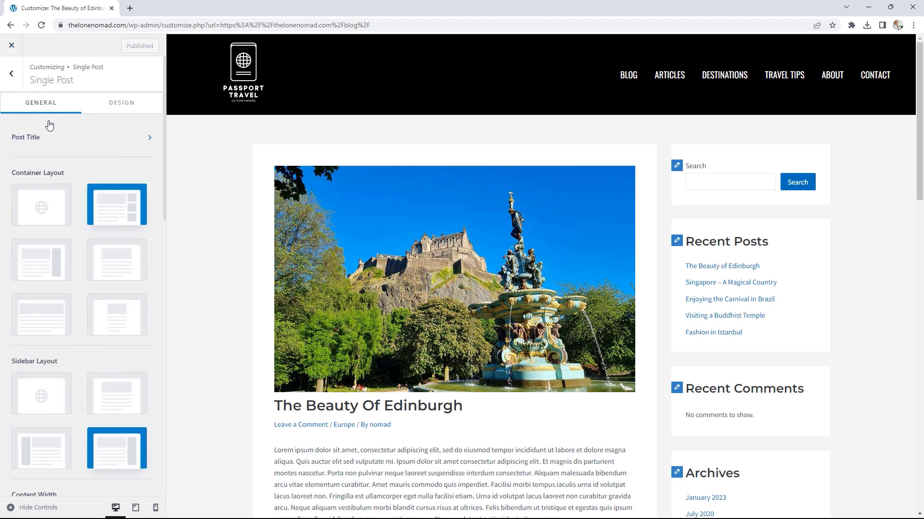
{"action": "scroll", "coordinate": [83, 198], "scroll_direction": "down", "scroll_amount": 2}
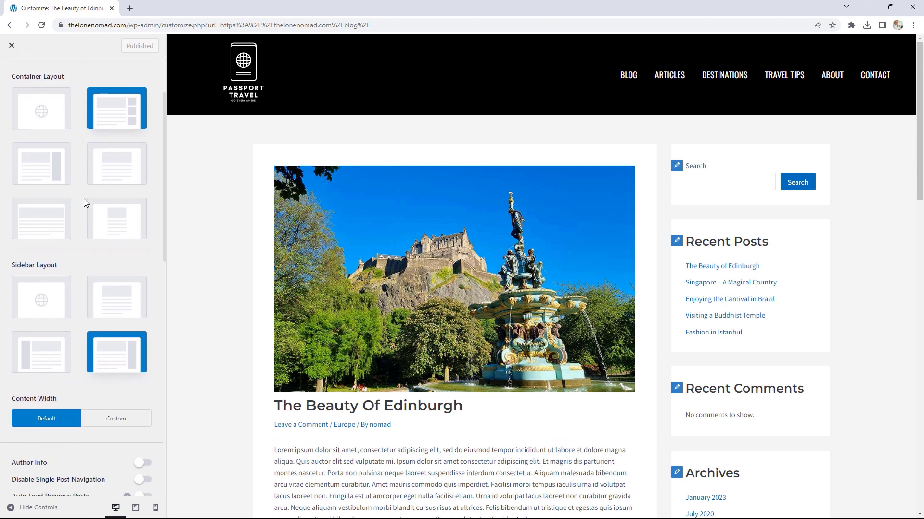
{"action": "scroll", "coordinate": [84, 198], "scroll_direction": "up", "scroll_amount": 1}
{"action": "scroll", "coordinate": [84, 198], "scroll_direction": "up", "scroll_amount": 1}
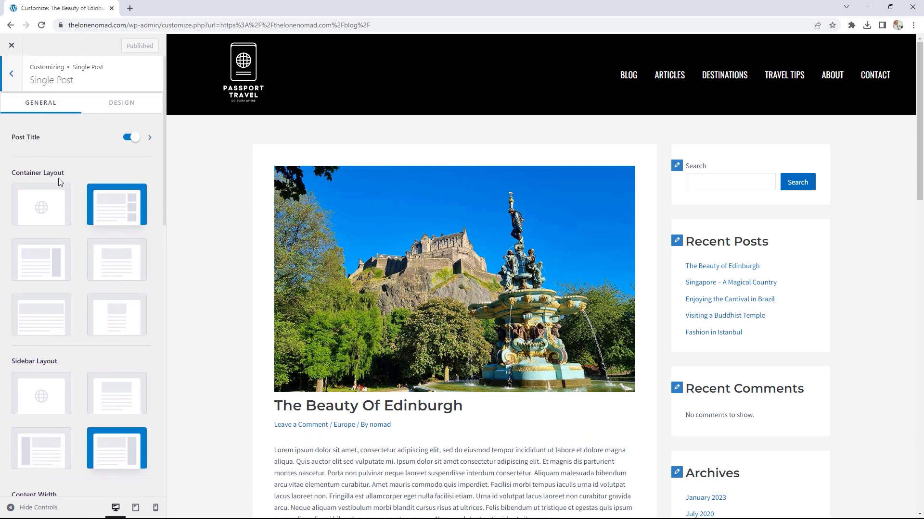
{"action": "scroll", "coordinate": [108, 216], "scroll_direction": "down", "scroll_amount": 4}
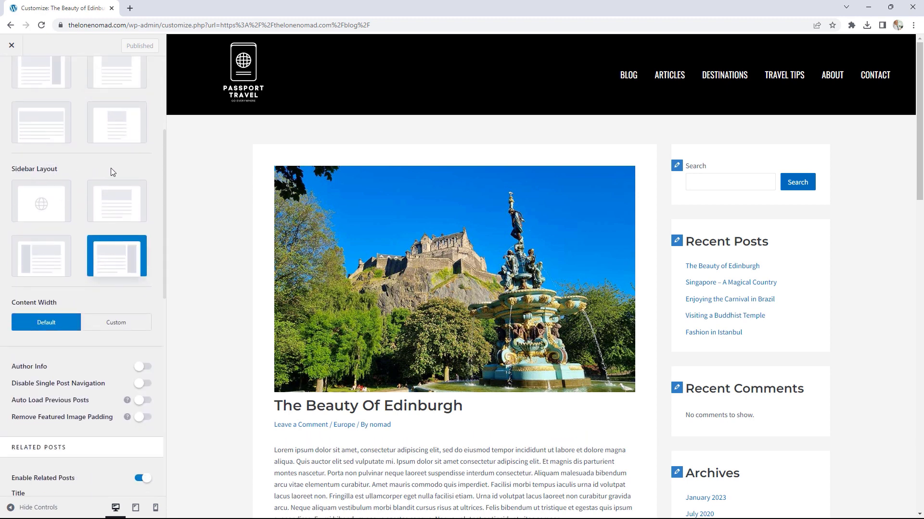
{"action": "scroll", "coordinate": [149, 276], "scroll_direction": "down", "scroll_amount": 2}
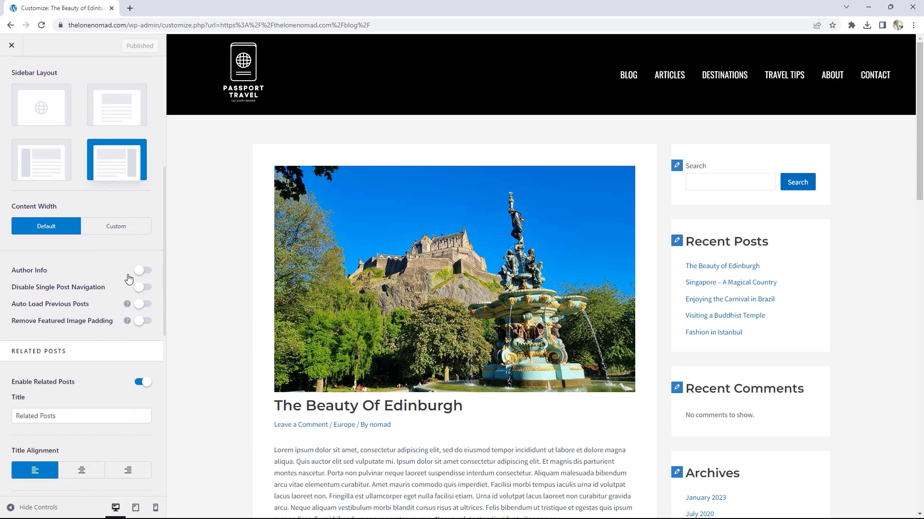
{"action": "left_click", "coordinate": [143, 271]}
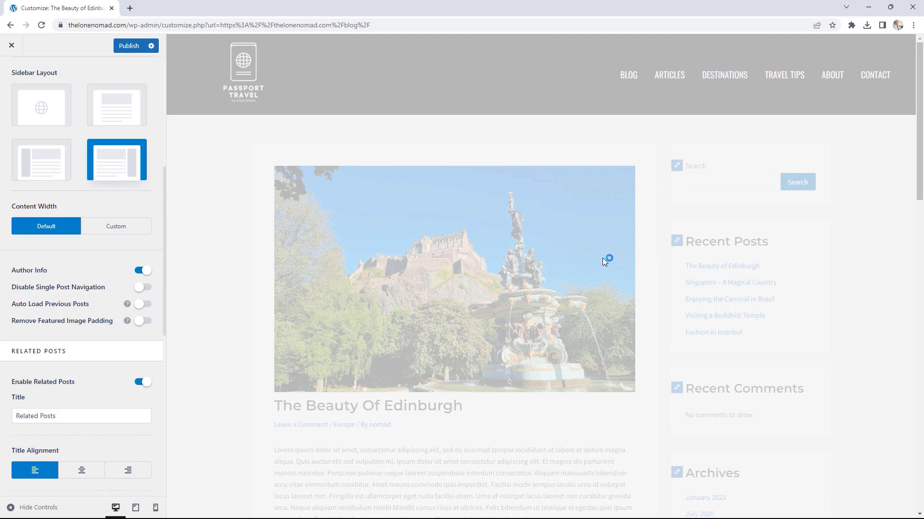
Step: Turn on Auto Load Previous Posts and review the Related Posts options
{"action": "scroll", "coordinate": [604, 256], "scroll_direction": "down", "scroll_amount": 15}
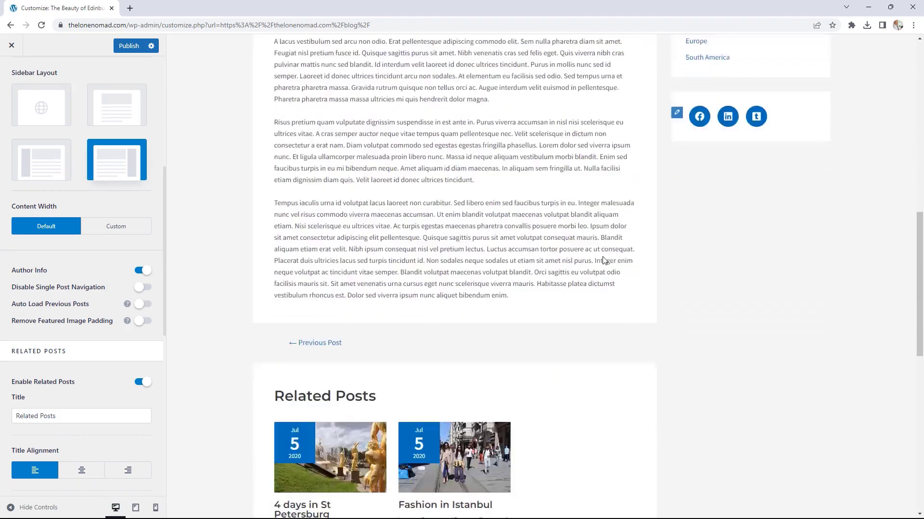
{"action": "scroll", "coordinate": [604, 261], "scroll_direction": "down", "scroll_amount": 4}
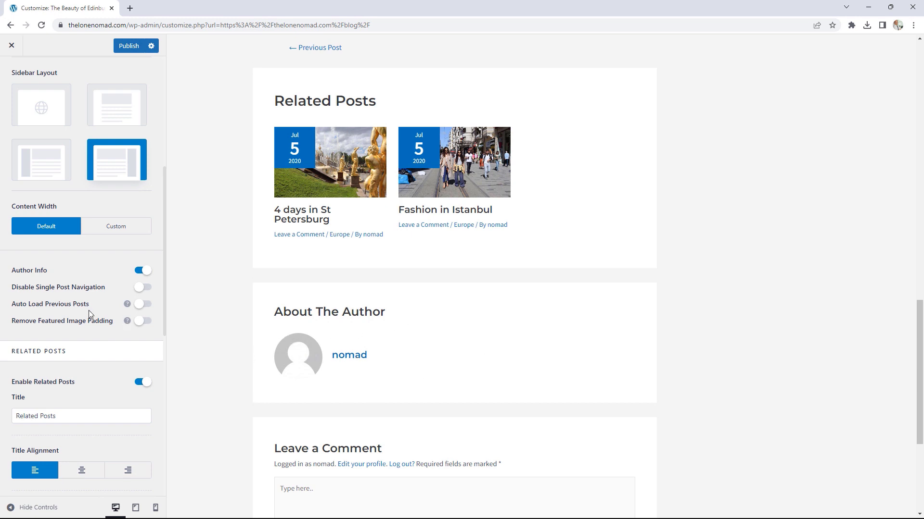
{"action": "left_click", "coordinate": [143, 305]}
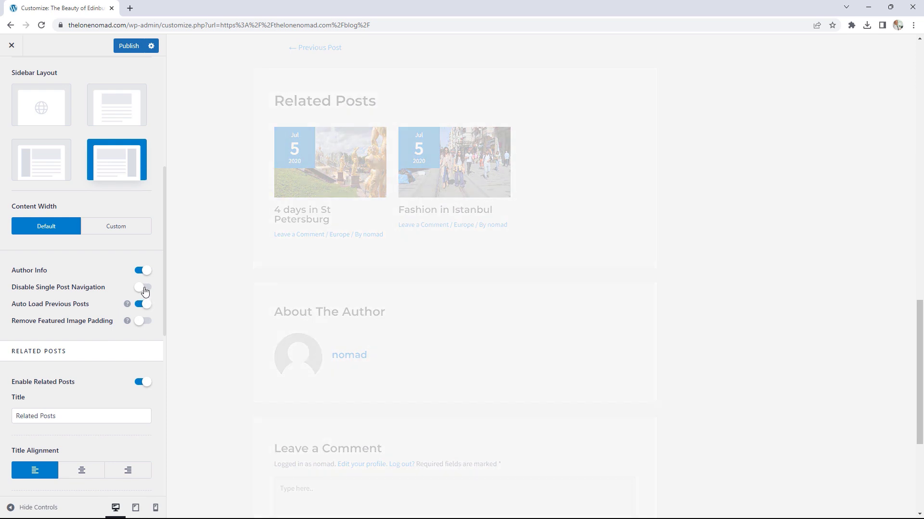
{"action": "scroll", "coordinate": [121, 308], "scroll_direction": "down", "scroll_amount": 3}
{"action": "scroll", "coordinate": [120, 316], "scroll_direction": "down", "scroll_amount": 3}
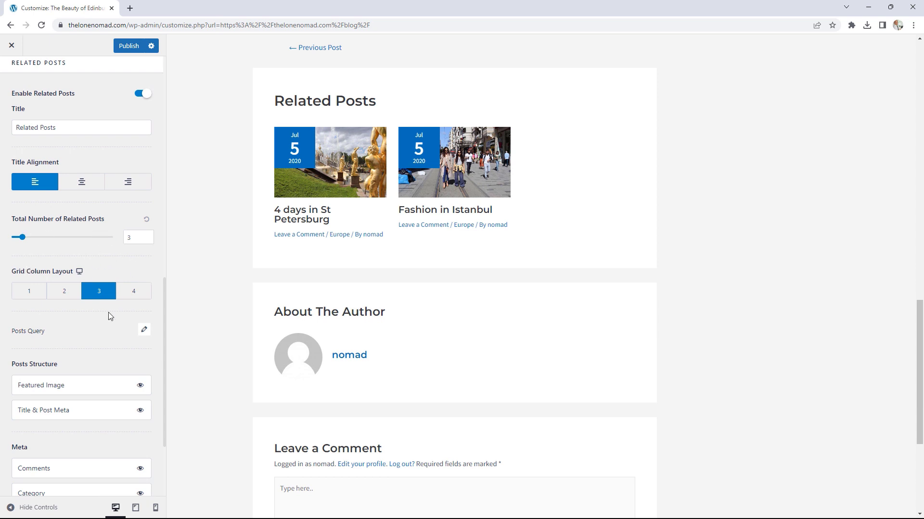
{"action": "scroll", "coordinate": [109, 316], "scroll_direction": "down", "scroll_amount": 3}
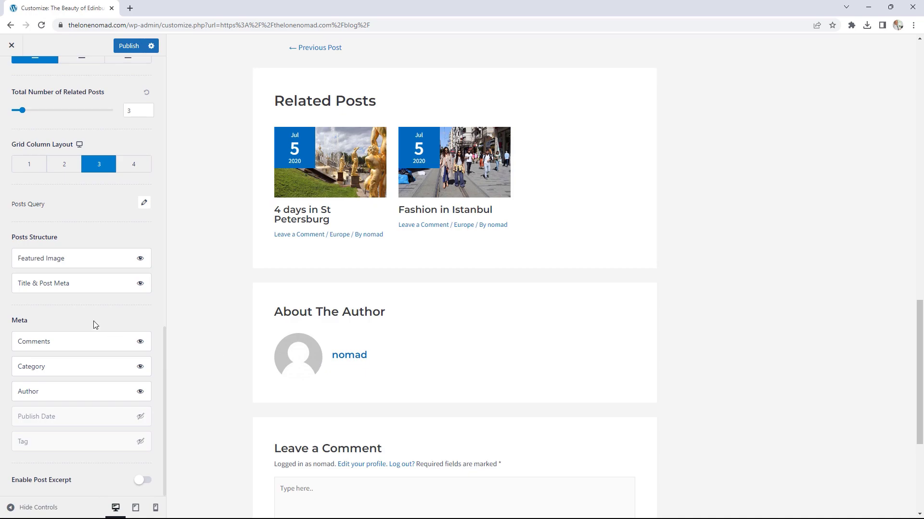
{"action": "scroll", "coordinate": [92, 321], "scroll_direction": "up", "scroll_amount": 8}
{"action": "scroll", "coordinate": [368, 336], "scroll_direction": "up", "scroll_amount": 10}
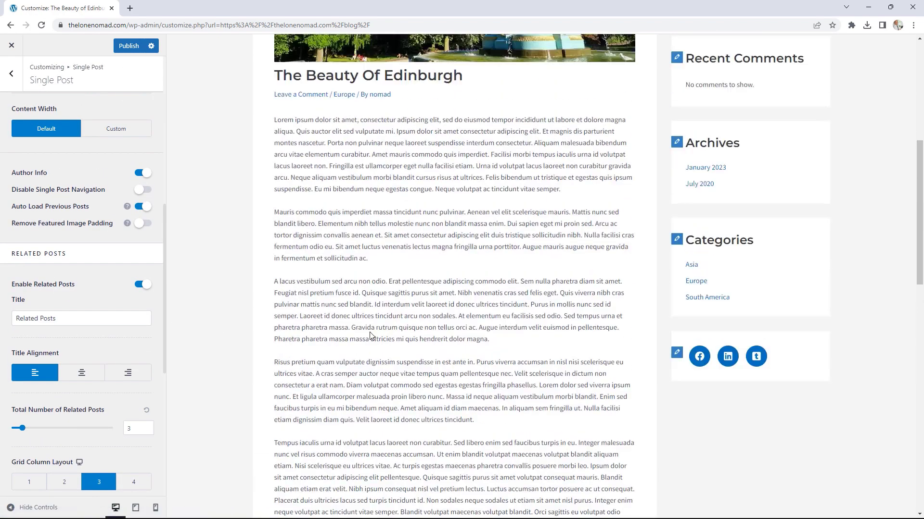
{"action": "scroll", "coordinate": [370, 336], "scroll_direction": "up", "scroll_amount": 7}
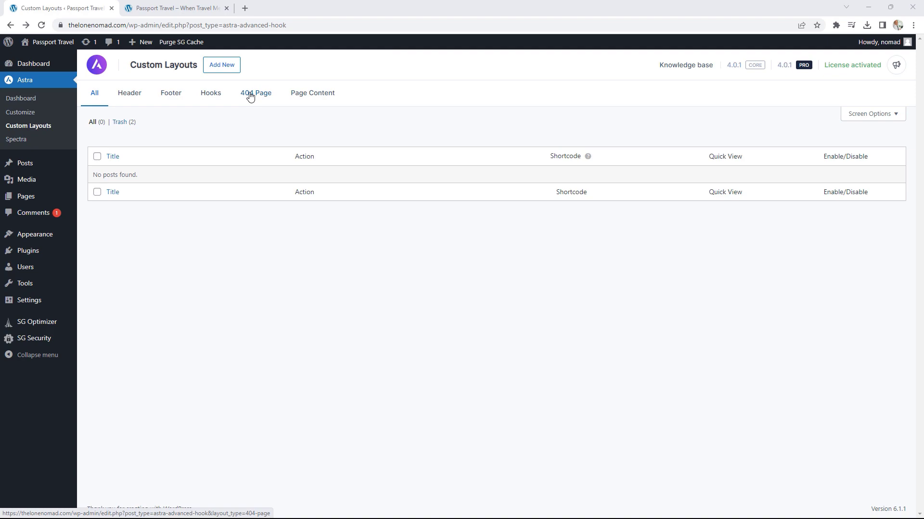
Step: Load thelonenomad.com/hotels in the site tab to see the not-found page
{"action": "left_click", "coordinate": [195, 8]}
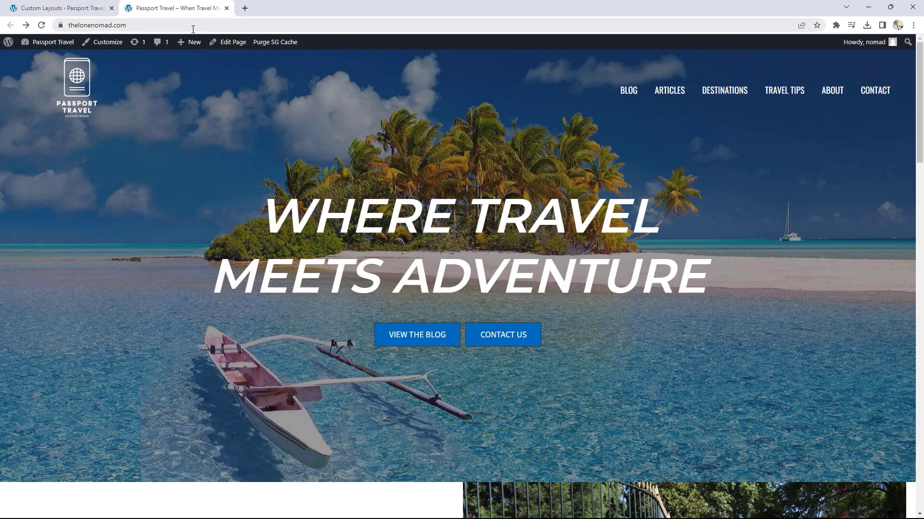
{"action": "left_click", "coordinate": [178, 24]}
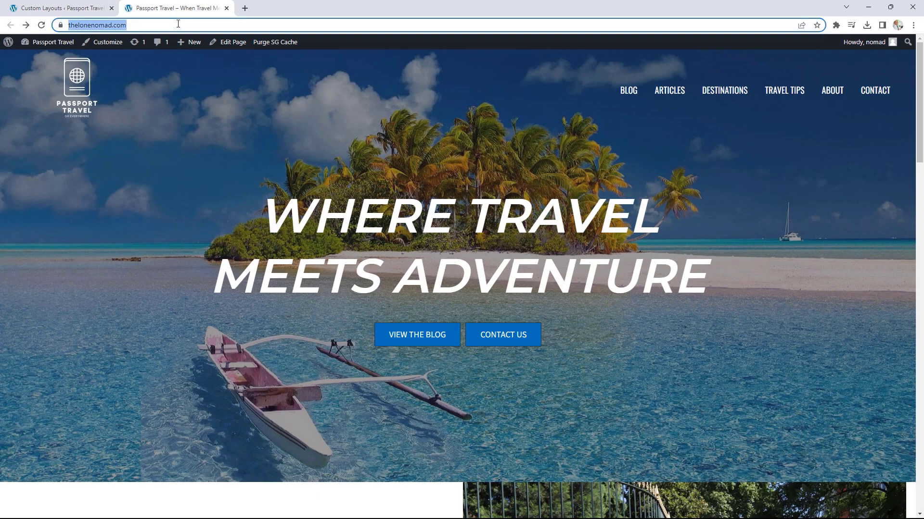
{"action": "left_click", "coordinate": [178, 23]}
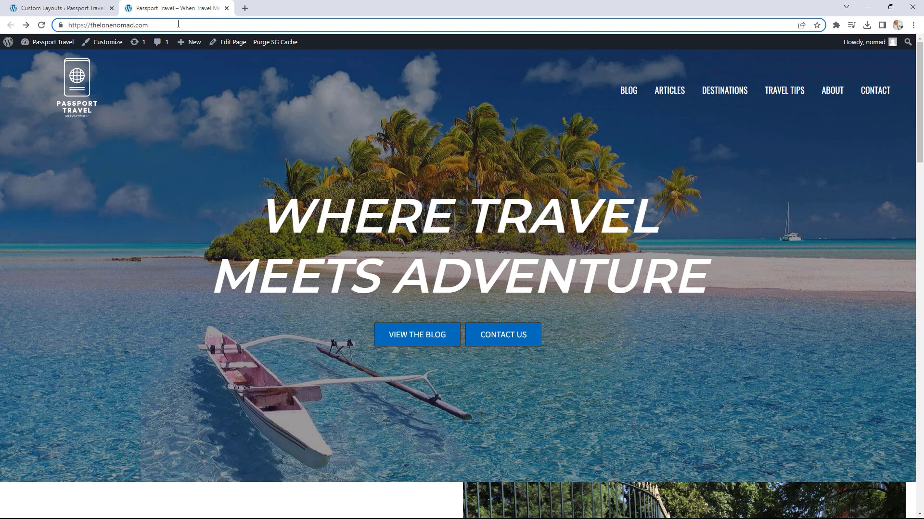
{"action": "type", "text": "/HP"}
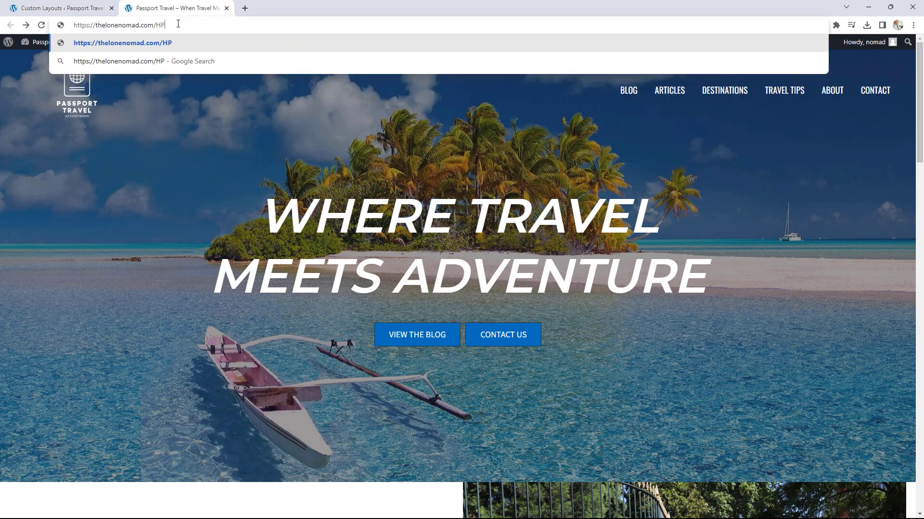
{"action": "key", "text": "BackSpace"}
{"action": "key", "text": "BackSpace"}
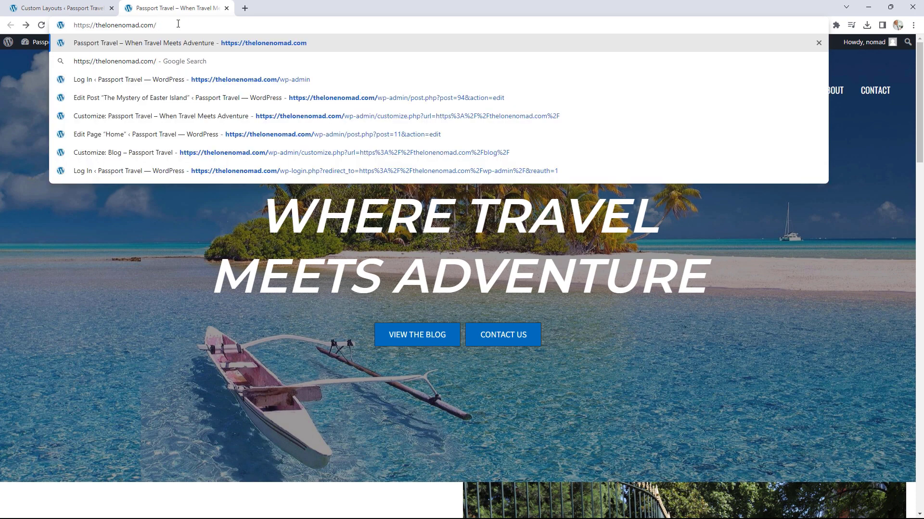
{"action": "type", "text": "hotels"}
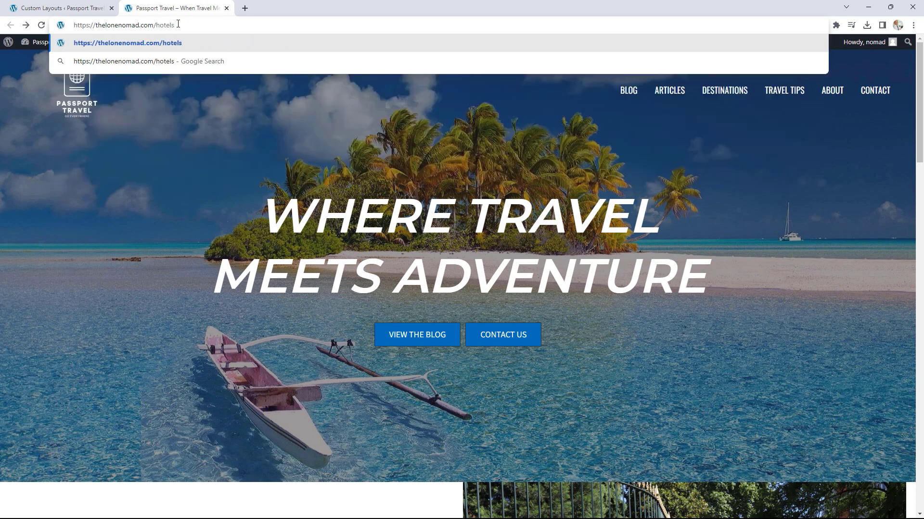
{"action": "key", "text": "Return"}
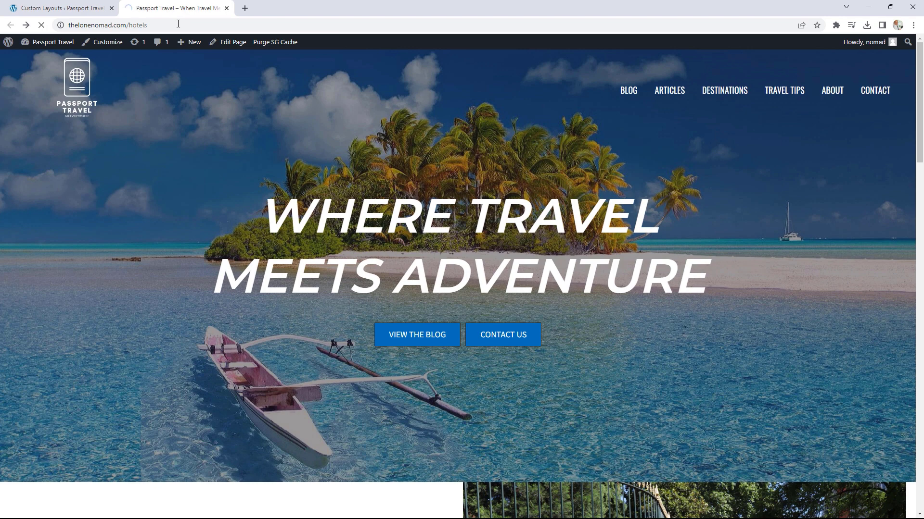
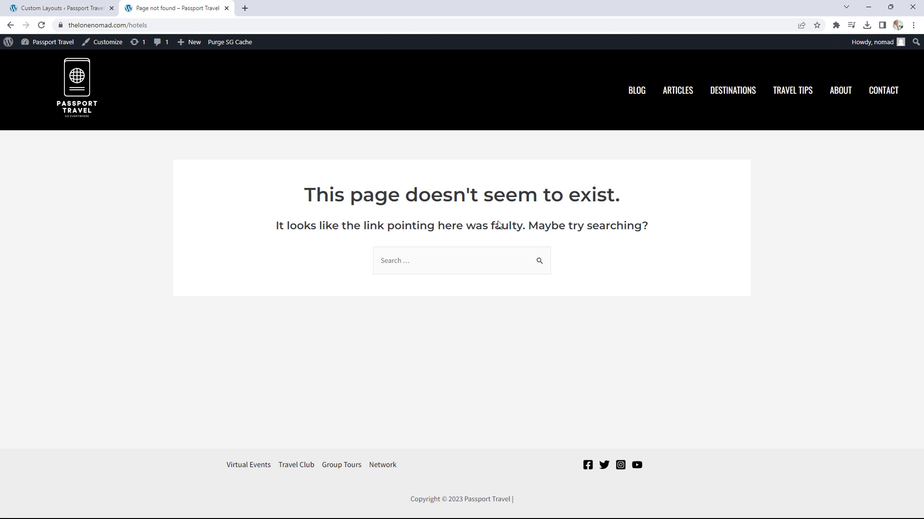
Step: Start a new Astra custom layout of type 404 Page
{"action": "left_click", "coordinate": [81, 6]}
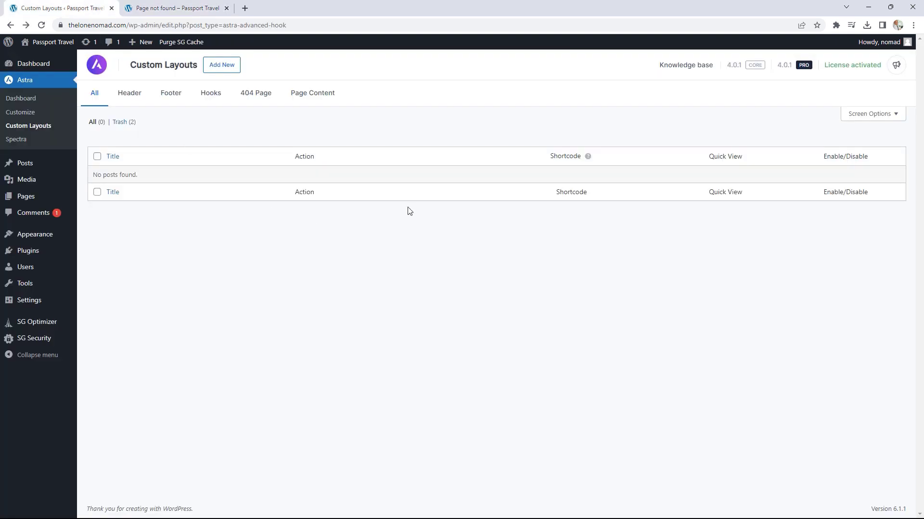
{"action": "left_click", "coordinate": [230, 69]}
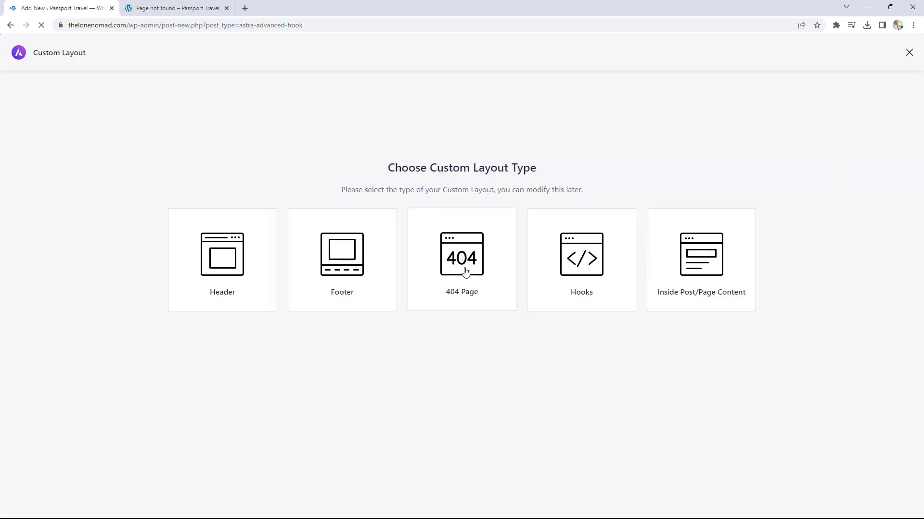
{"action": "left_click", "coordinate": [470, 260]}
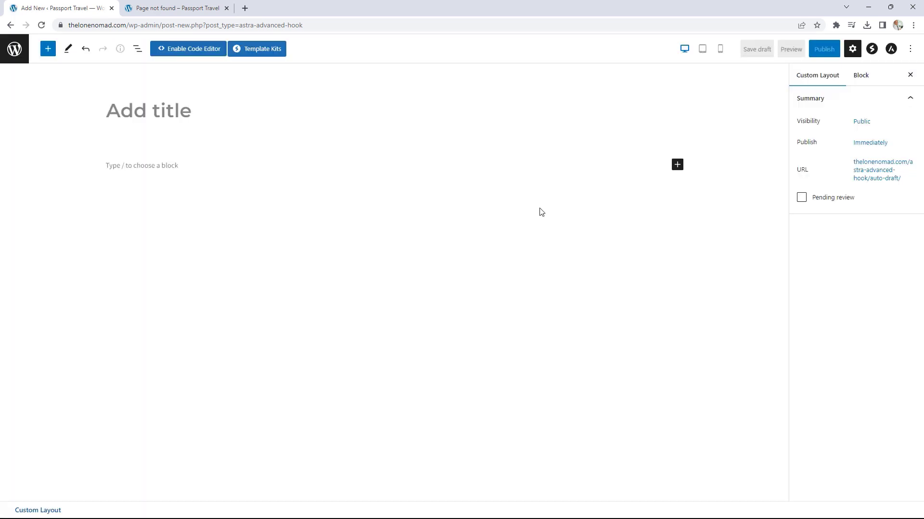
Step: Add a single-column container with an Image block and open the Media Library
{"action": "left_click", "coordinate": [677, 166]}
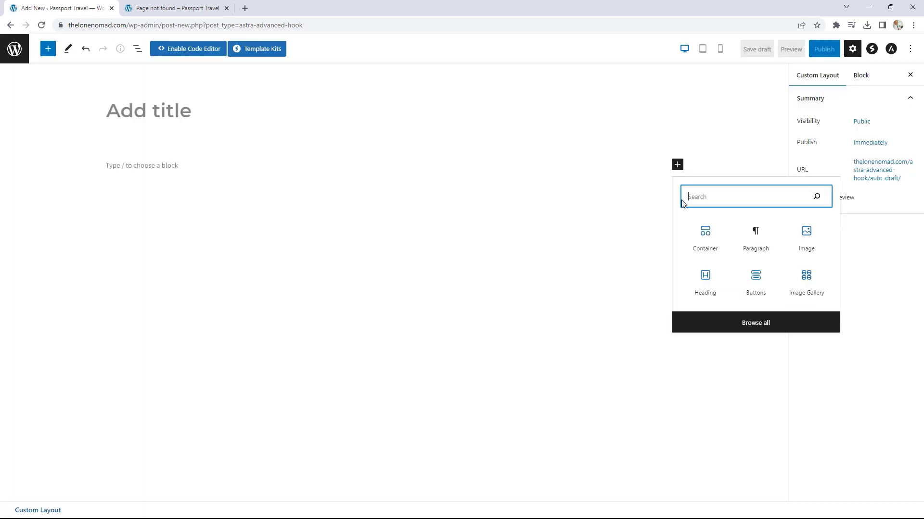
{"action": "left_click", "coordinate": [705, 238]}
{"action": "left_click", "coordinate": [240, 199]}
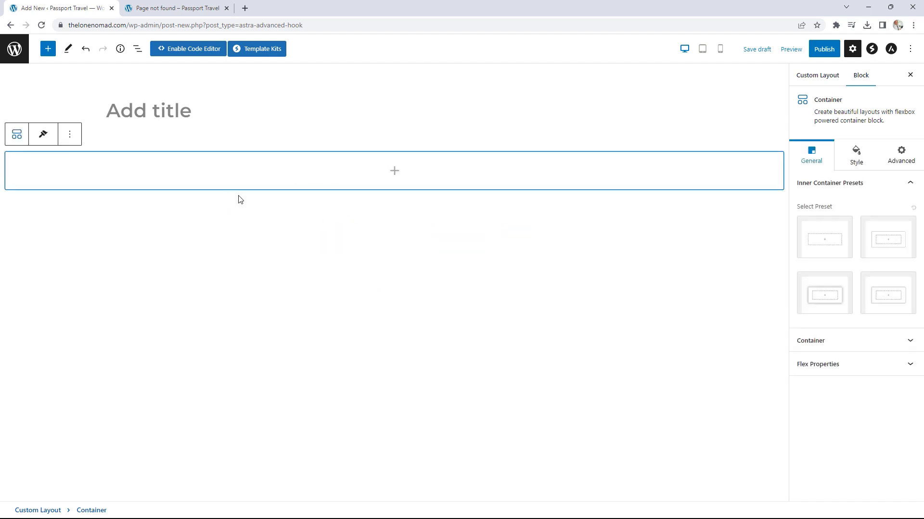
{"action": "left_click", "coordinate": [395, 172]}
{"action": "left_click", "coordinate": [446, 255]}
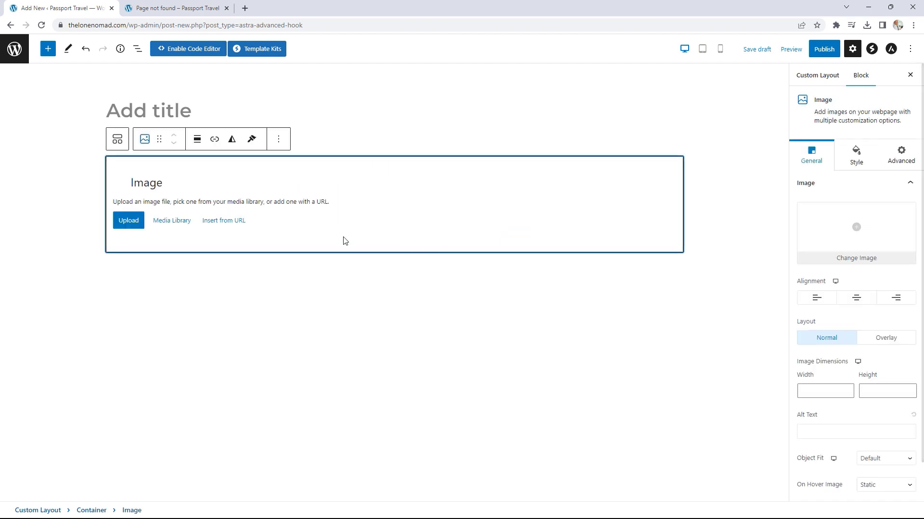
{"action": "left_click", "coordinate": [166, 221]}
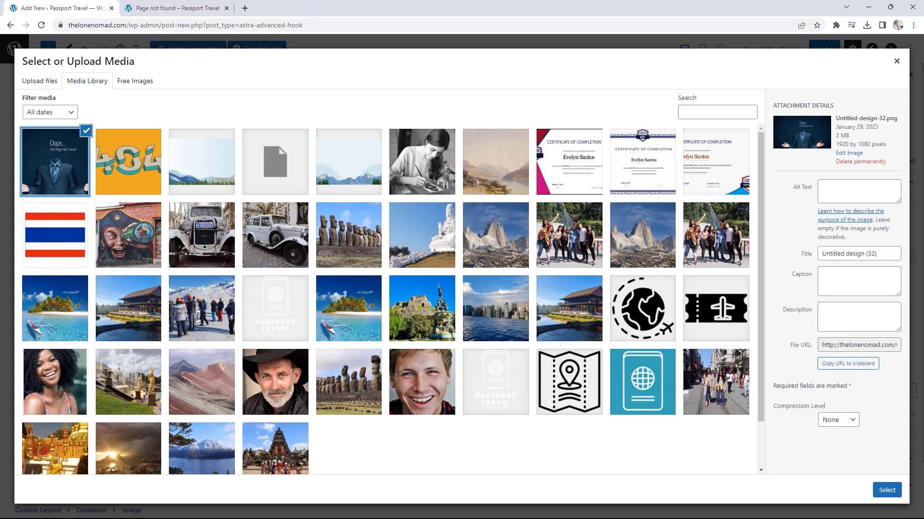
Step: Check the Canva 404 design, then insert Untitled-design-32.png into the image block
{"action": "left_click_drag", "start_coordinate": [923, 63], "coordinate": [289, 22]}
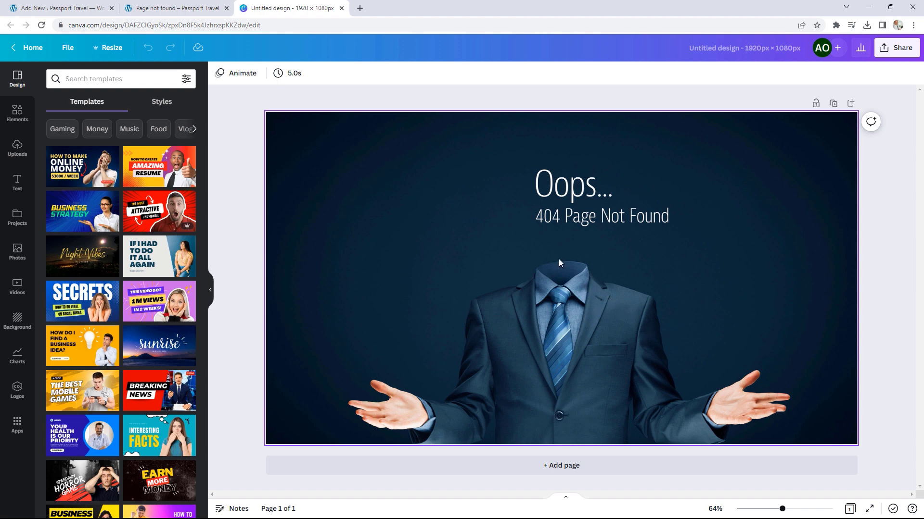
{"action": "left_click_drag", "start_coordinate": [278, 8], "coordinate": [923, 57]}
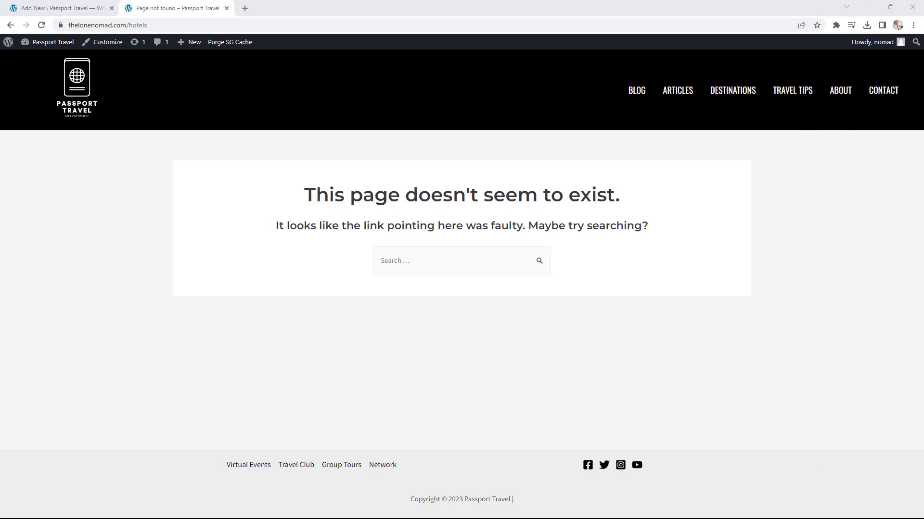
{"action": "left_click", "coordinate": [76, 8]}
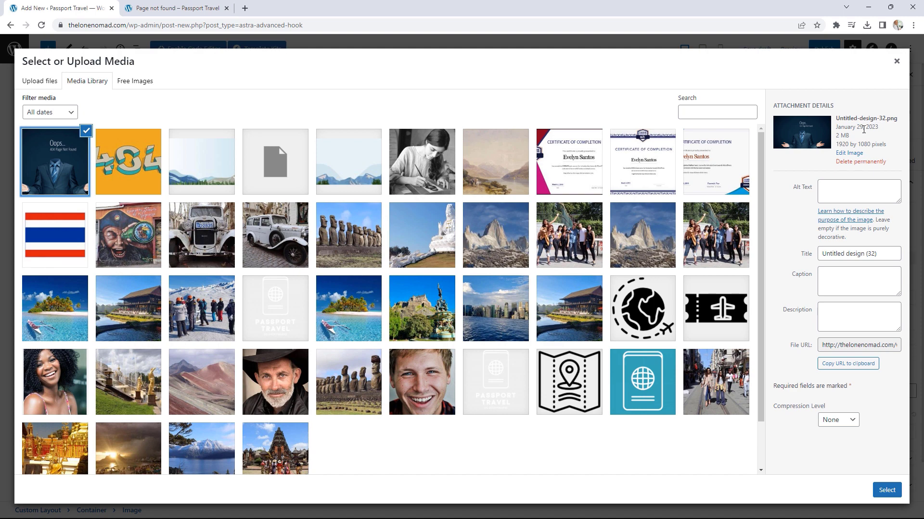
{"action": "left_click", "coordinate": [886, 490]}
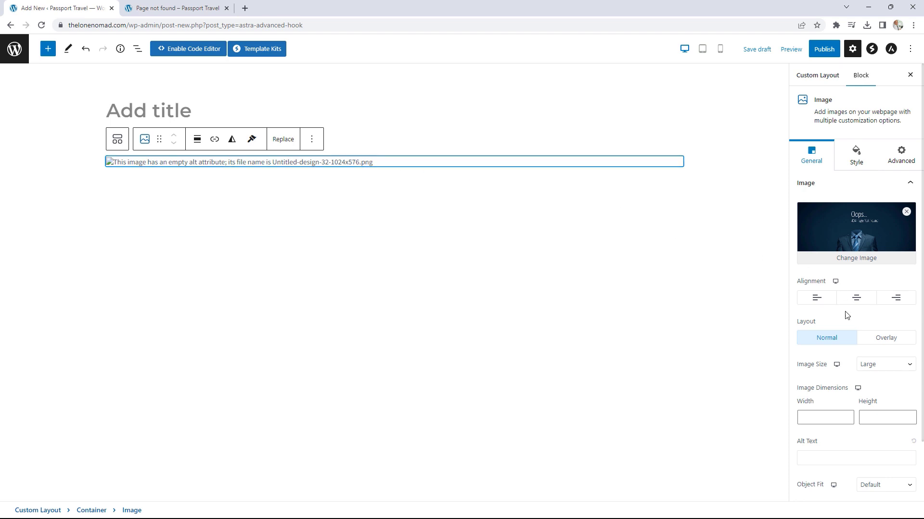
Step: Set the 404 image to Full Size
{"action": "left_click", "coordinate": [879, 368]}
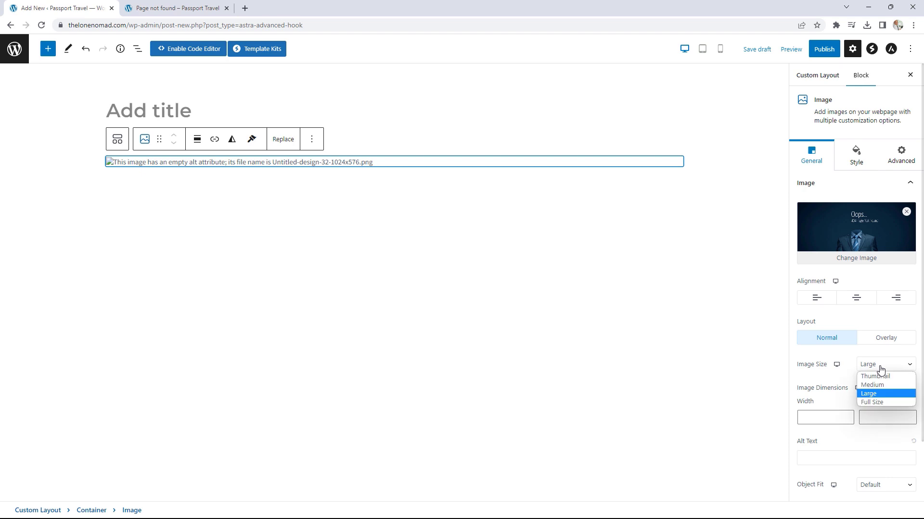
{"action": "left_click", "coordinate": [877, 403]}
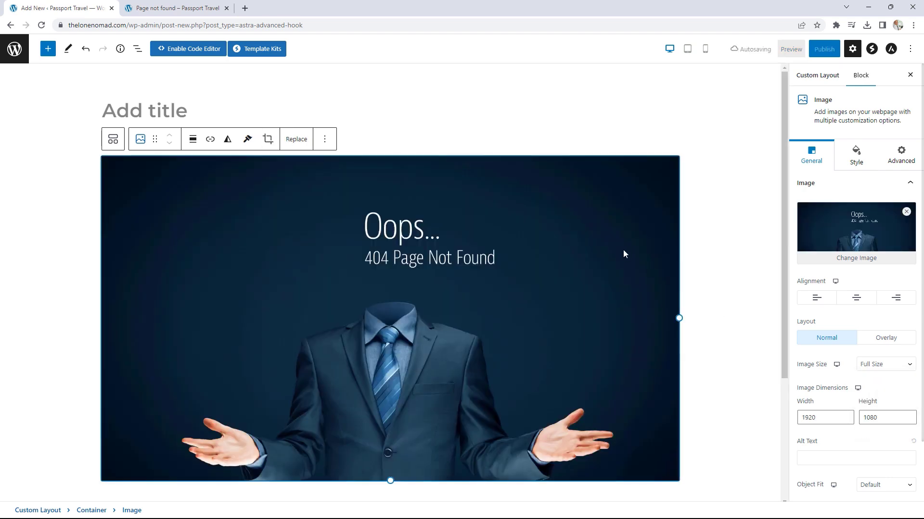
{"action": "scroll", "coordinate": [715, 239], "scroll_direction": "down", "scroll_amount": 1}
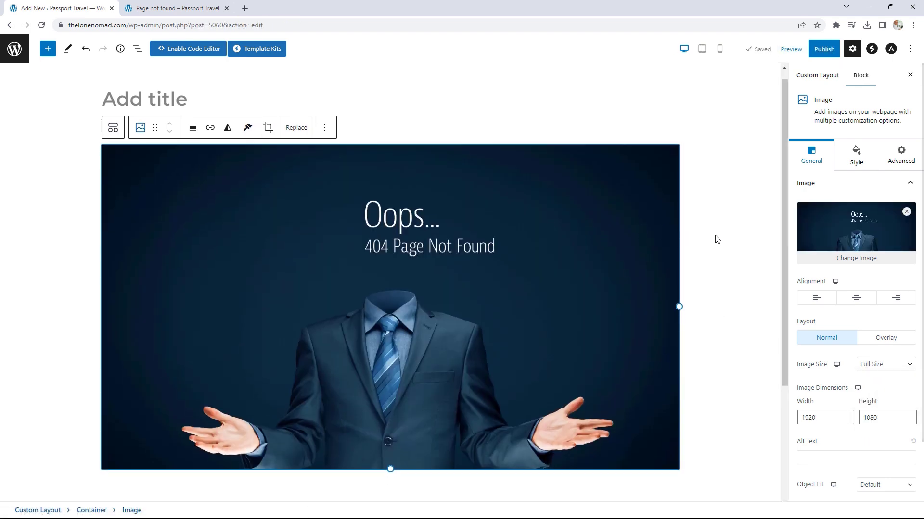
{"action": "scroll", "coordinate": [716, 239], "scroll_direction": "up", "scroll_amount": 1}
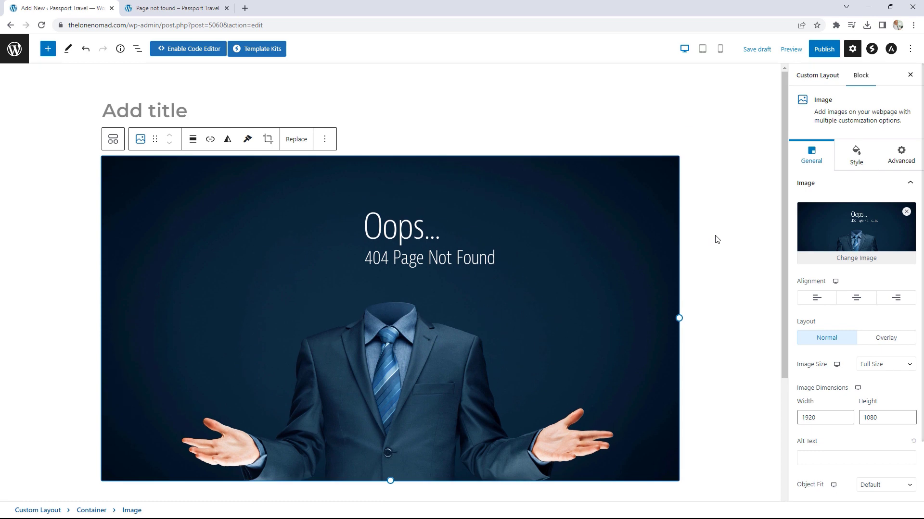
Step: Set the parent container's Content Width to Full Width
{"action": "left_click", "coordinate": [87, 173]}
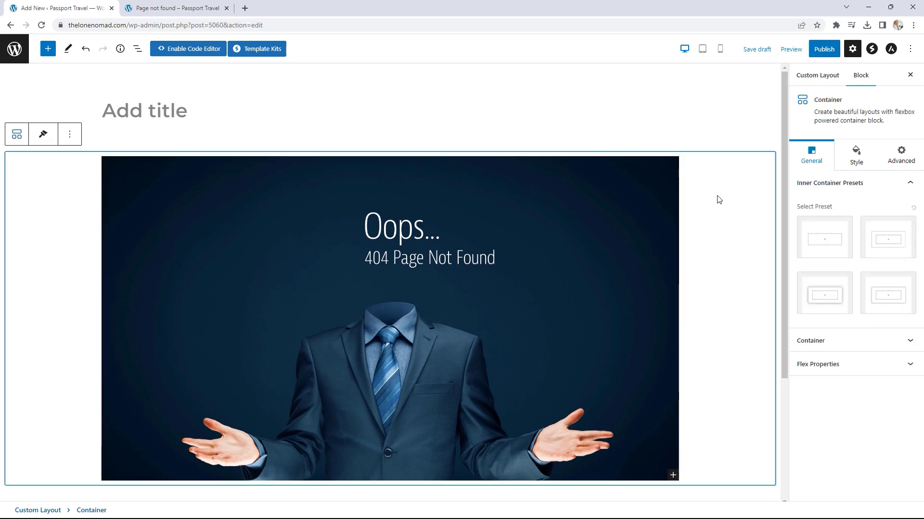
{"action": "left_click", "coordinate": [836, 343]}
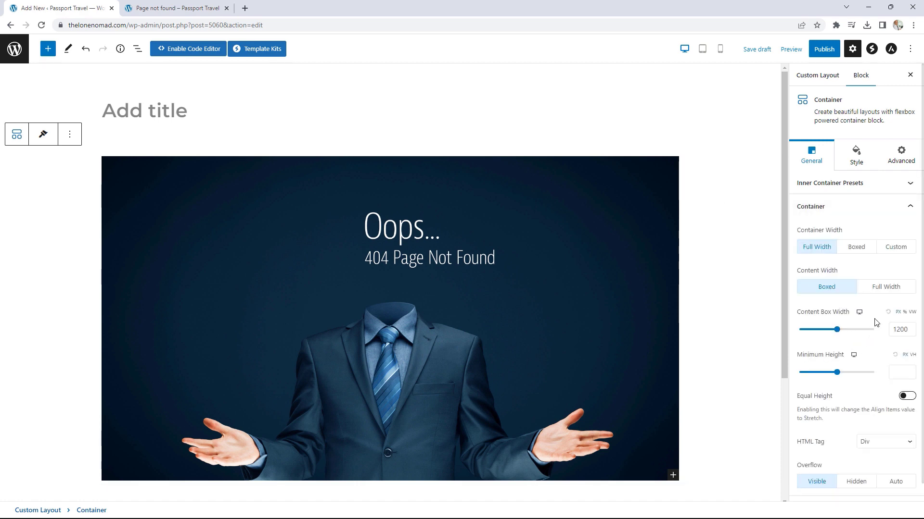
{"action": "left_click", "coordinate": [886, 288]}
{"action": "left_click_drag", "start_coordinate": [784, 200], "coordinate": [784, 271]}
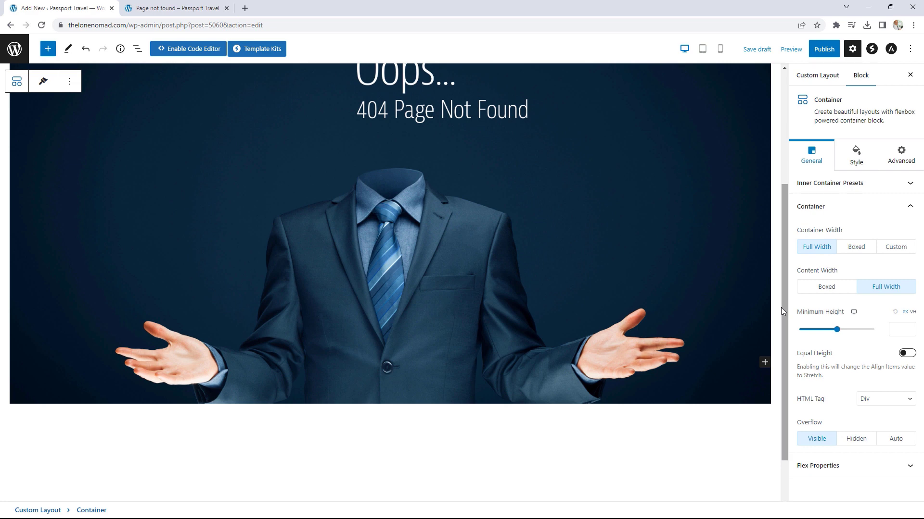
Step: Add a Buttons block, remove the second button, and label the remaining one 'GO BACK TO THE HOMEPAGE'
{"action": "left_click", "coordinate": [765, 364]}
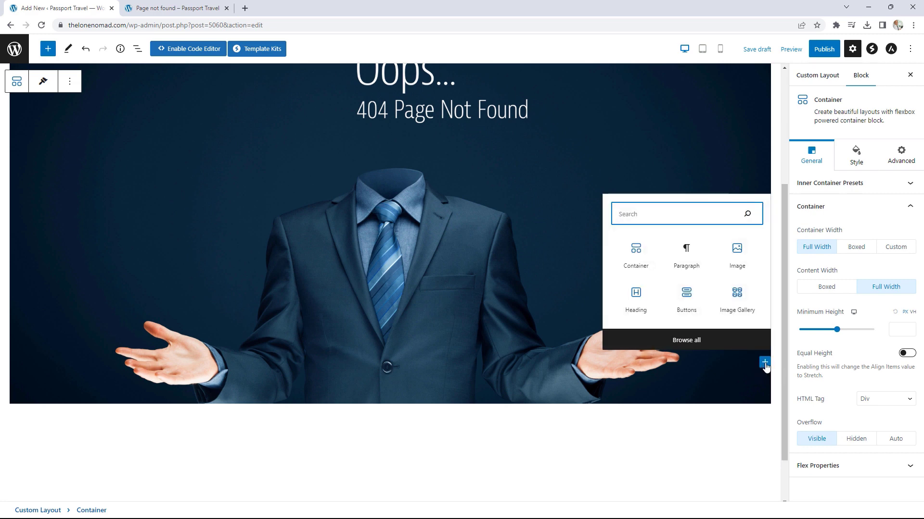
{"action": "left_click", "coordinate": [686, 298]}
{"action": "scroll", "coordinate": [685, 303], "scroll_direction": "down", "scroll_amount": 2}
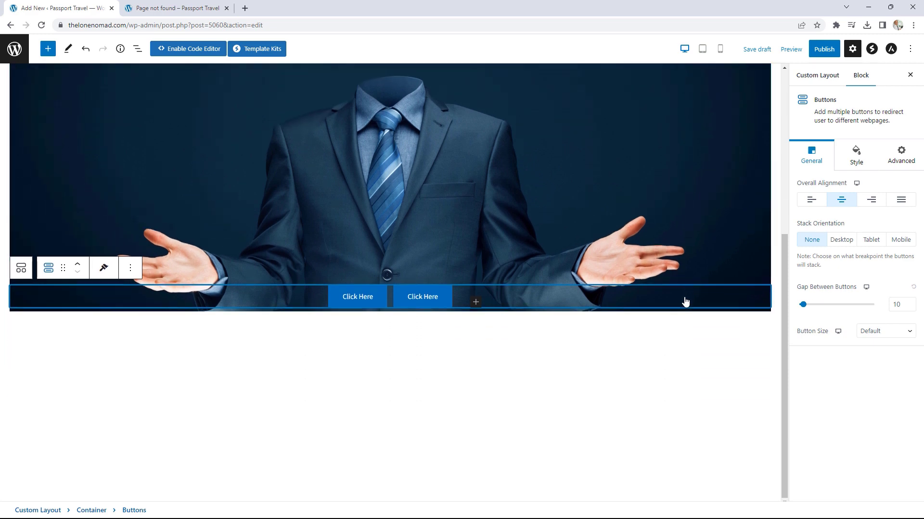
{"action": "left_click", "coordinate": [442, 298]}
{"action": "left_click", "coordinate": [513, 268]}
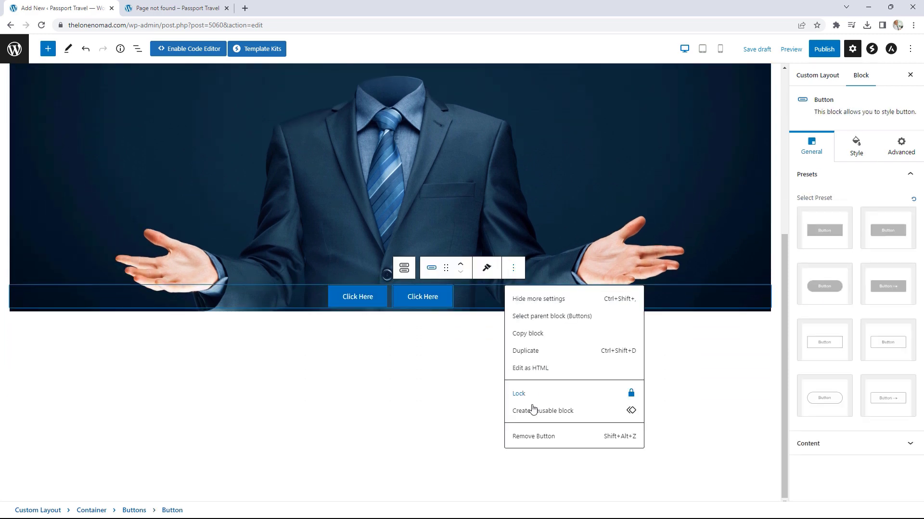
{"action": "left_click", "coordinate": [533, 436]}
{"action": "key", "text": "BackSpace"}
{"action": "key", "text": "BackSpace"}
{"action": "key", "text": "BackSpace"}
{"action": "key", "text": "BackSpace"}
{"action": "key", "text": "BackSpace"}
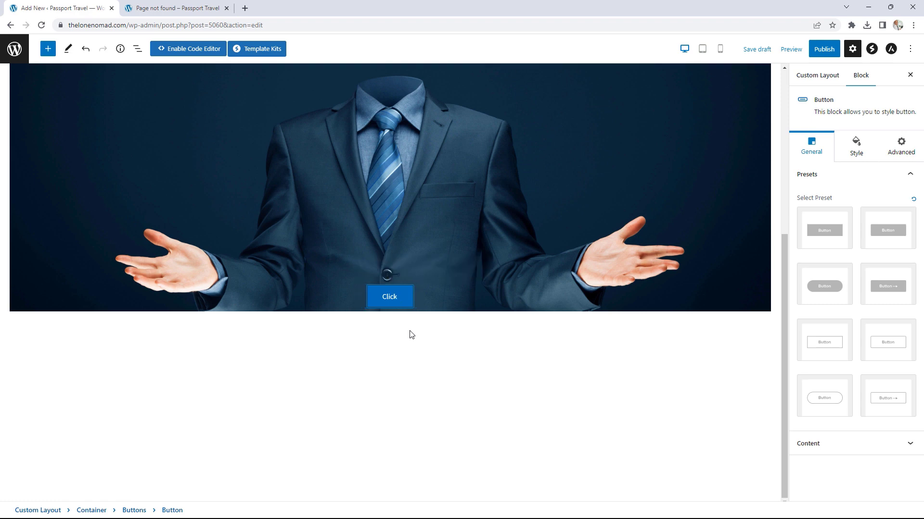
{"action": "key", "text": "BackSpace"}
{"action": "key", "text": "BackSpace"}
{"action": "key", "text": "BackSpace"}
{"action": "key", "text": "BackSpace"}
{"action": "key", "text": "BackSpace"}
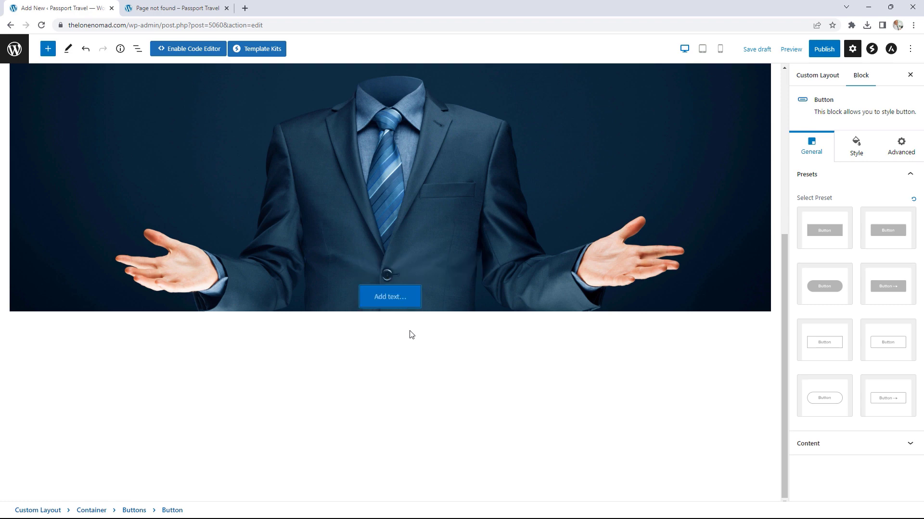
{"action": "type", "text": "GO"}
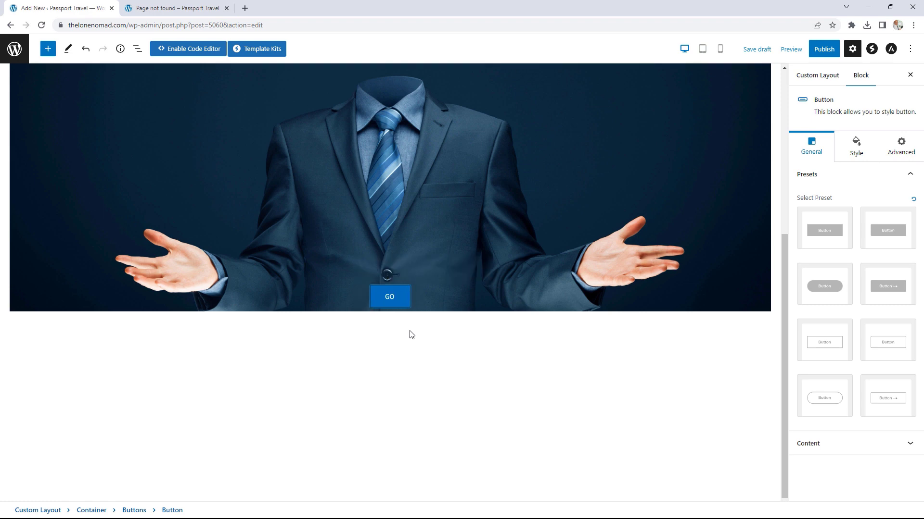
{"action": "type", "text": " BACK TO THE HO"}
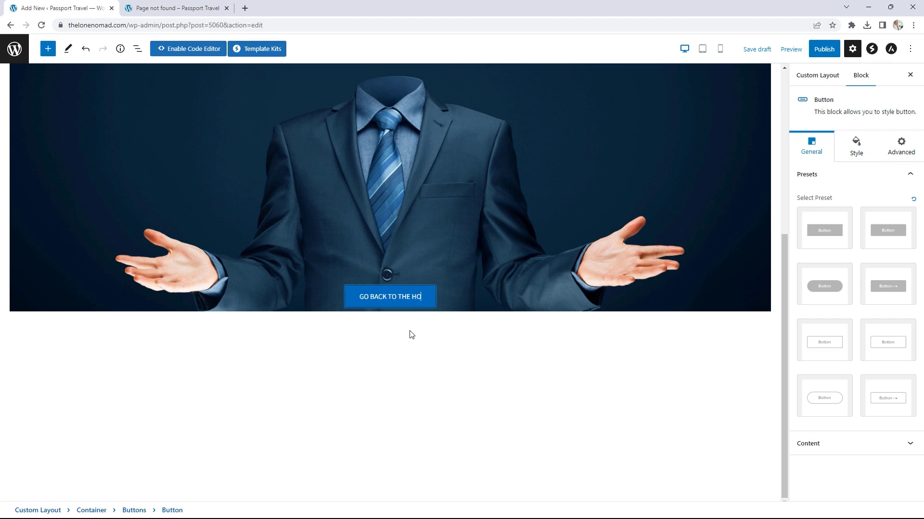
{"action": "type", "text": "MEPAGE"}
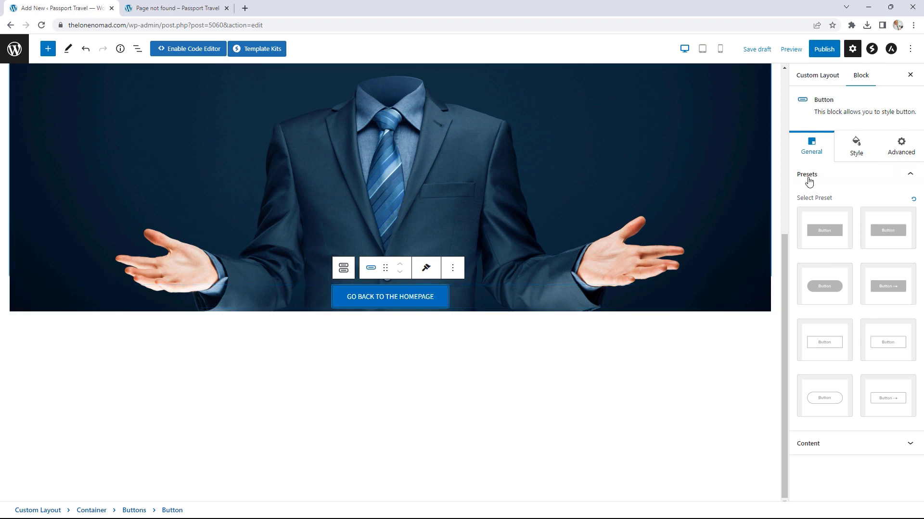
Step: Change the button link from # to / and publish the 404 layout
{"action": "left_click", "coordinate": [839, 443]}
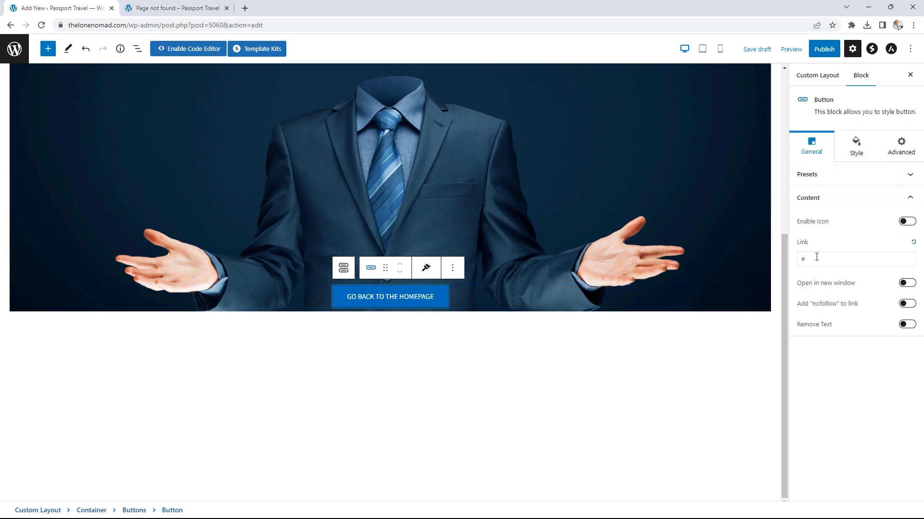
{"action": "double_click", "coordinate": [798, 258]}
{"action": "type", "text": "/"}
{"action": "left_click", "coordinate": [824, 49]}
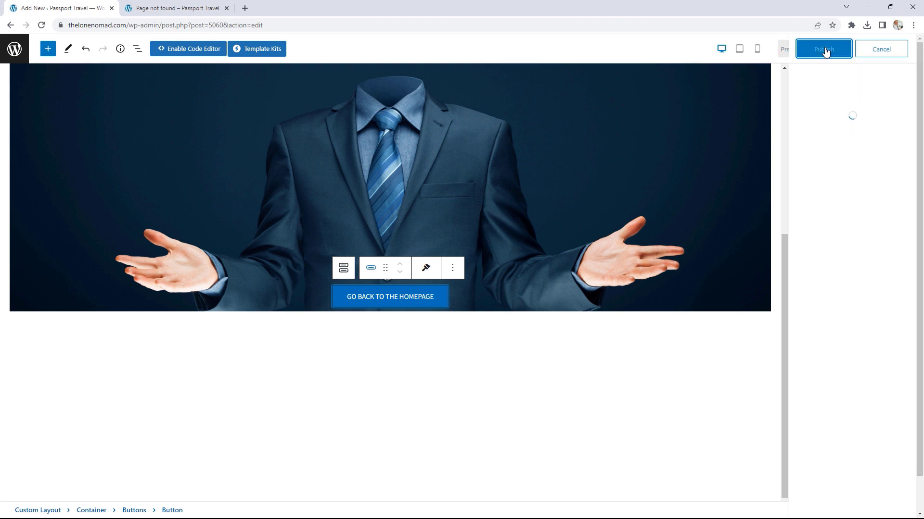
{"action": "left_click", "coordinate": [825, 50]}
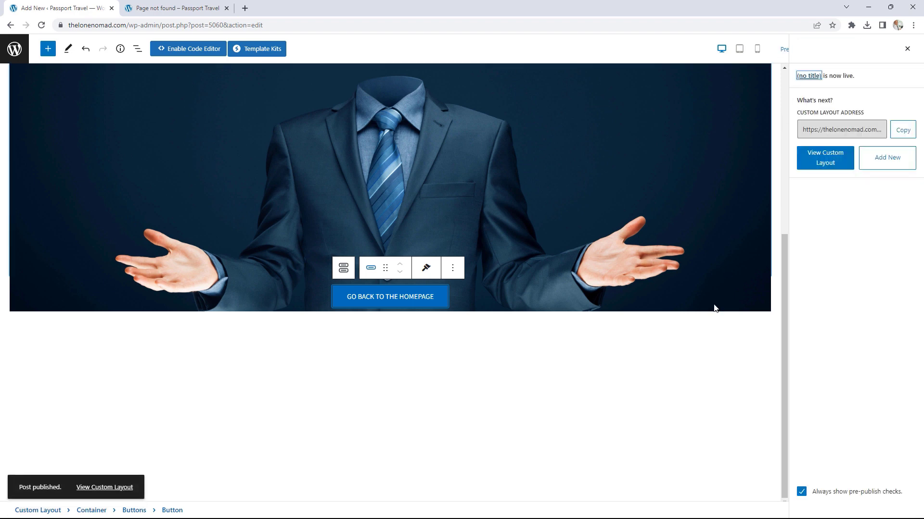
Step: Reload the /hotels page to view the Oops 404 design and test its homepage button
{"action": "left_click", "coordinate": [181, 7]}
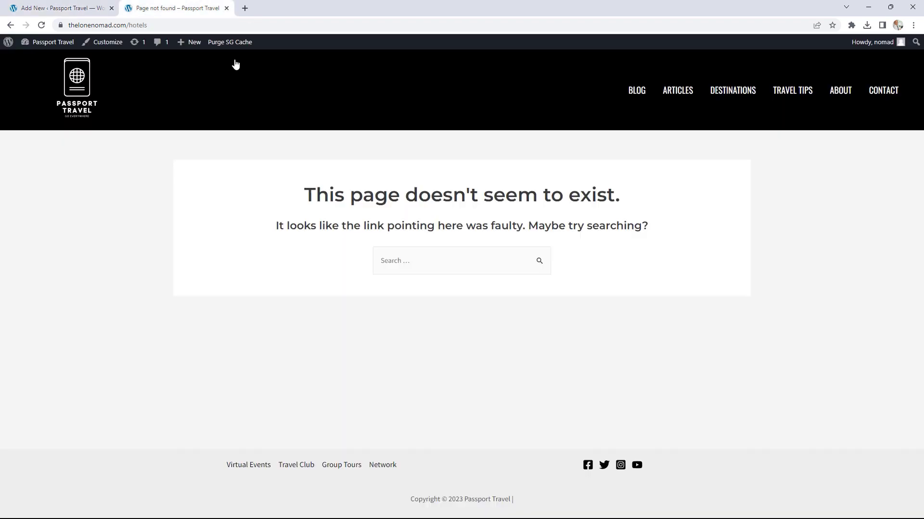
{"action": "left_click", "coordinate": [41, 26]}
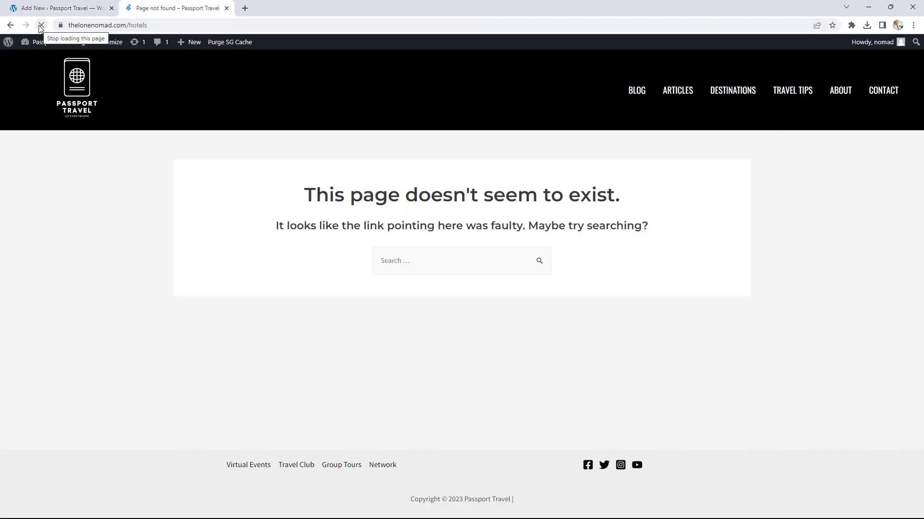
{"action": "scroll", "coordinate": [729, 203], "scroll_direction": "down", "scroll_amount": 3}
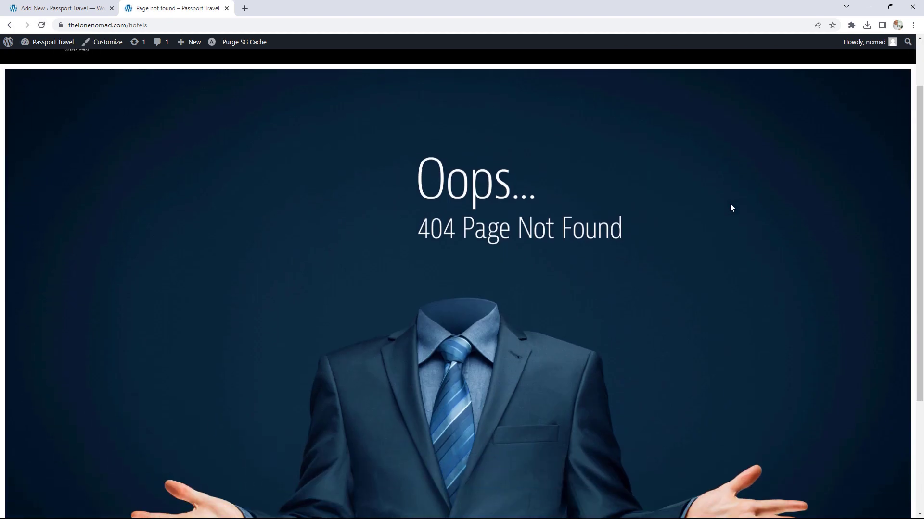
{"action": "scroll", "coordinate": [730, 208], "scroll_direction": "down", "scroll_amount": 2}
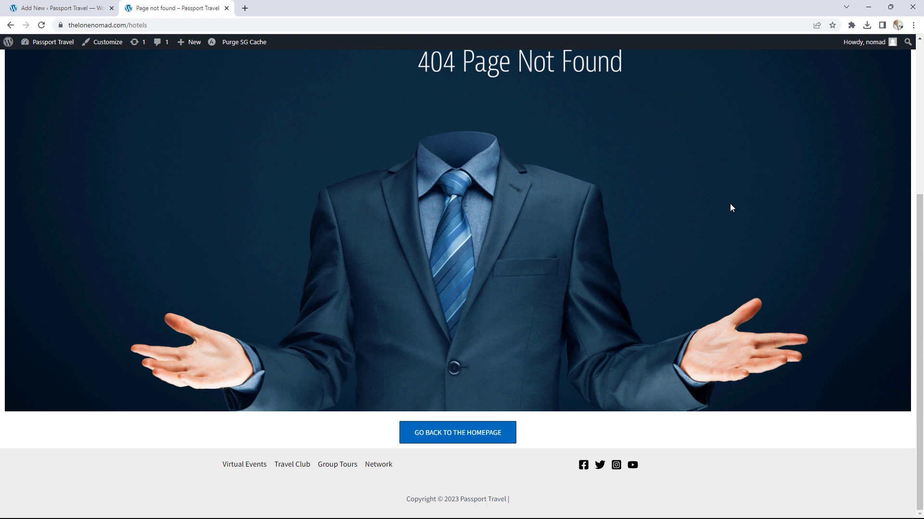
{"action": "scroll", "coordinate": [730, 208], "scroll_direction": "up", "scroll_amount": 1}
{"action": "scroll", "coordinate": [731, 208], "scroll_direction": "up", "scroll_amount": 2}
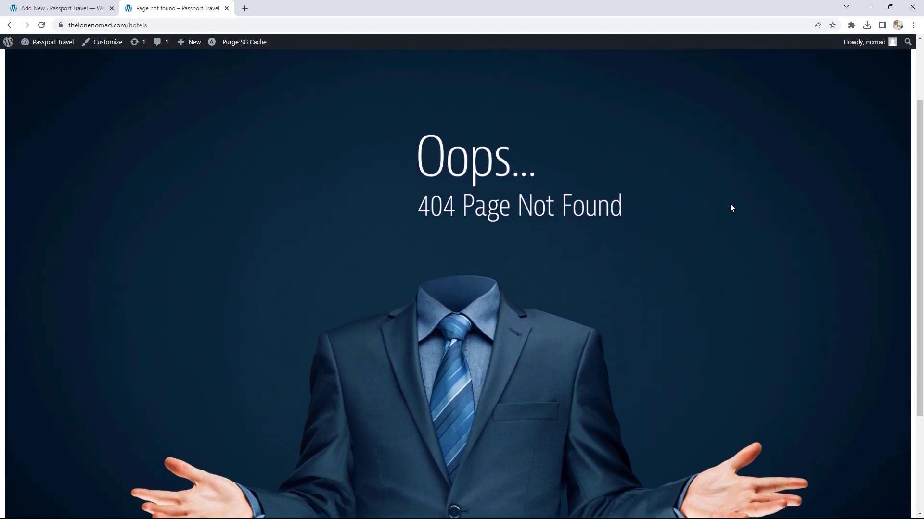
{"action": "scroll", "coordinate": [731, 208], "scroll_direction": "up", "scroll_amount": 2}
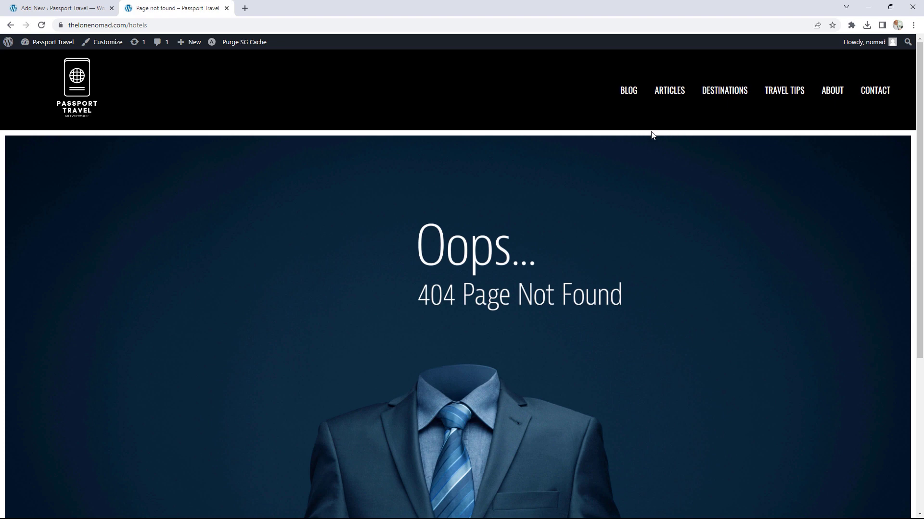
{"action": "scroll", "coordinate": [777, 193], "scroll_direction": "down", "scroll_amount": 5}
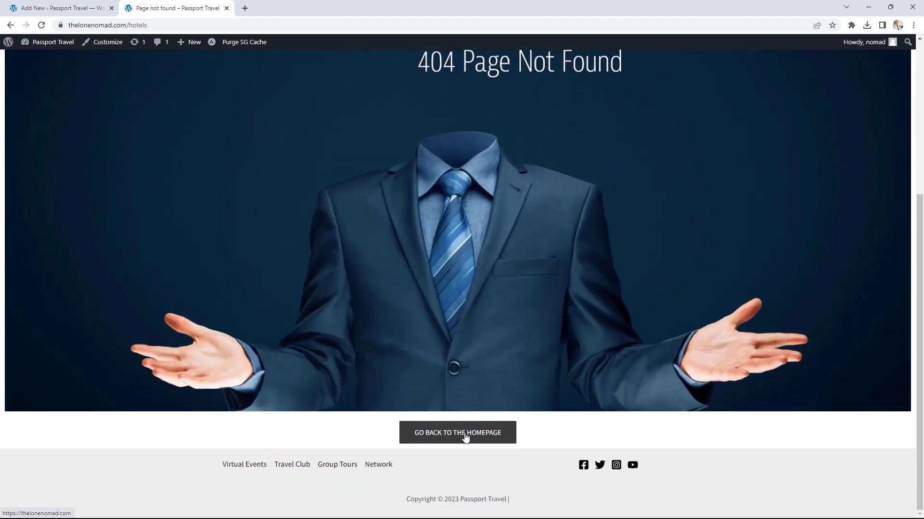
{"action": "left_click", "coordinate": [466, 437]}
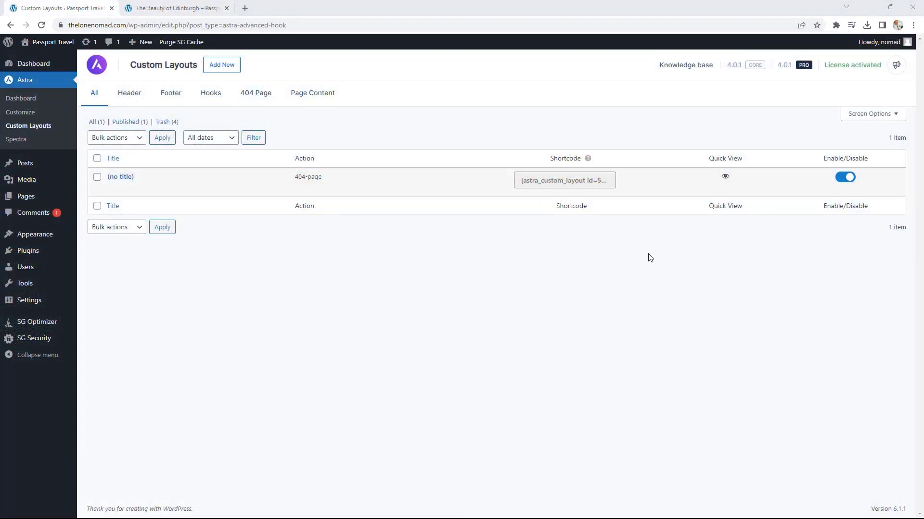
Step: Filter Custom Layouts to Page Content, then start a new custom layout
{"action": "left_click", "coordinate": [315, 97]}
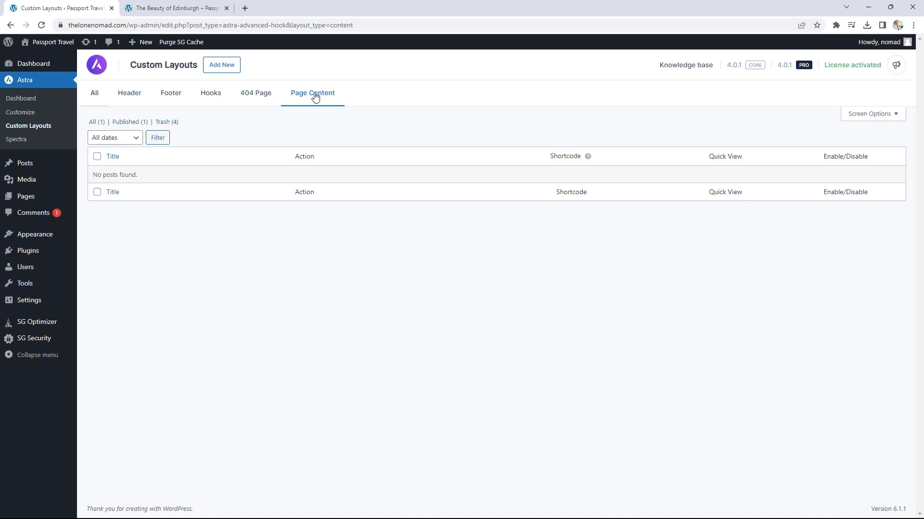
{"action": "left_click", "coordinate": [223, 68]}
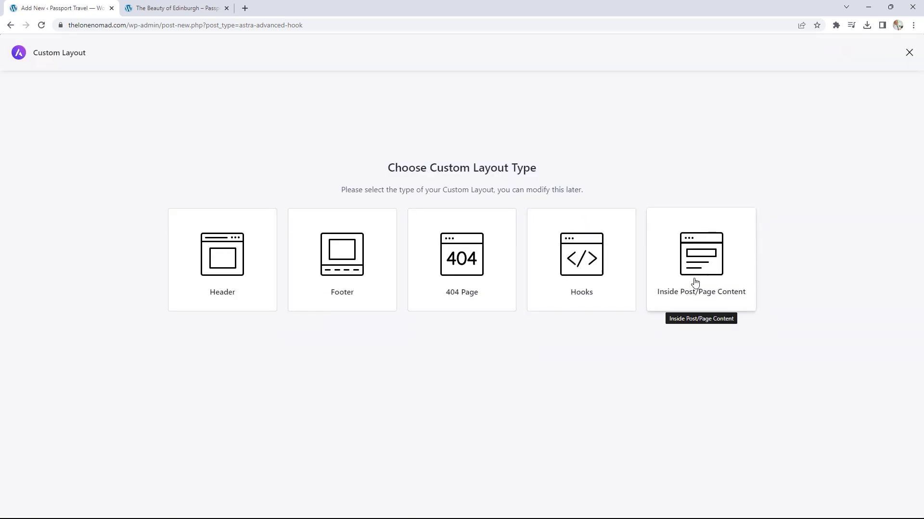
Step: Choose Inside Post/Page Content and add a single-column container holding a Marketing Button block
{"action": "left_click", "coordinate": [701, 268]}
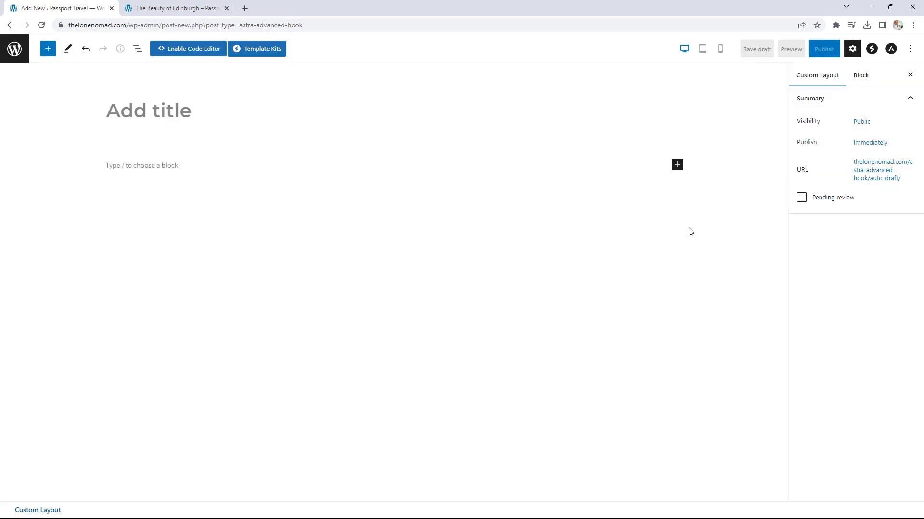
{"action": "left_click", "coordinate": [677, 165]}
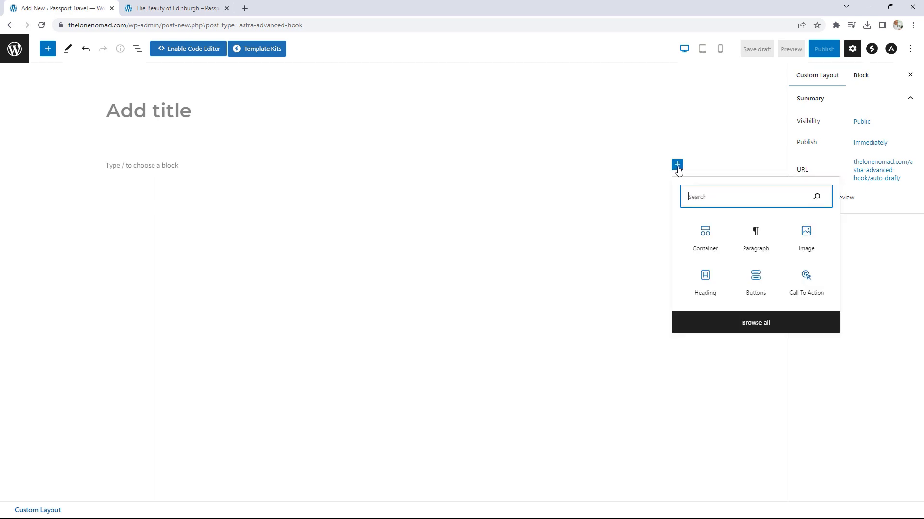
{"action": "left_click", "coordinate": [705, 238]}
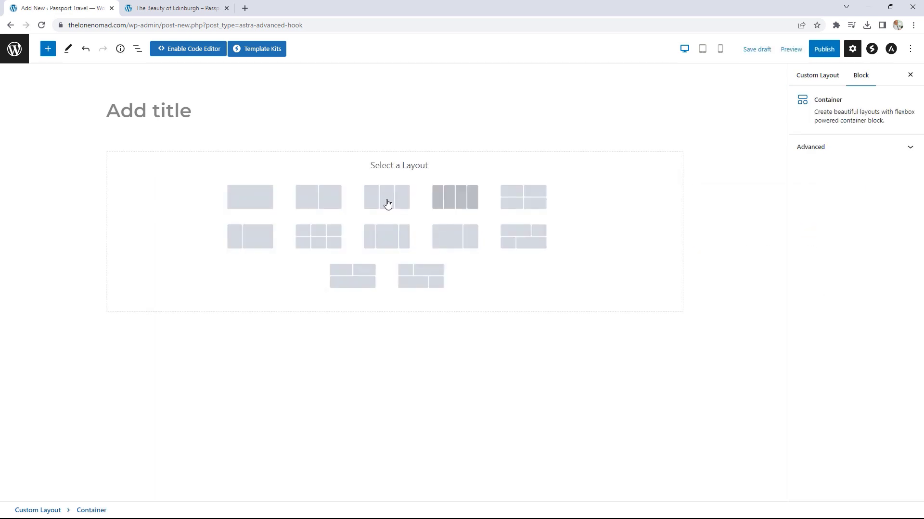
{"action": "left_click", "coordinate": [254, 201]}
{"action": "left_click", "coordinate": [397, 174]}
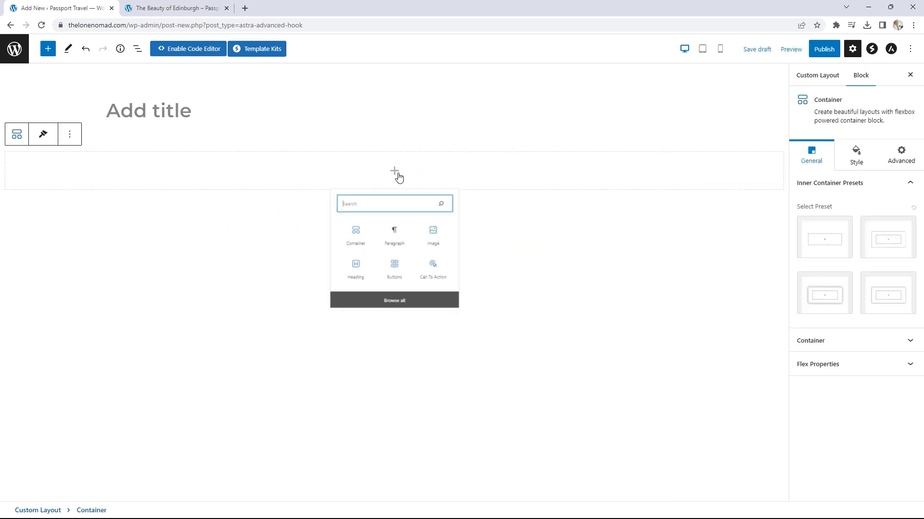
{"action": "left_click", "coordinate": [395, 343]}
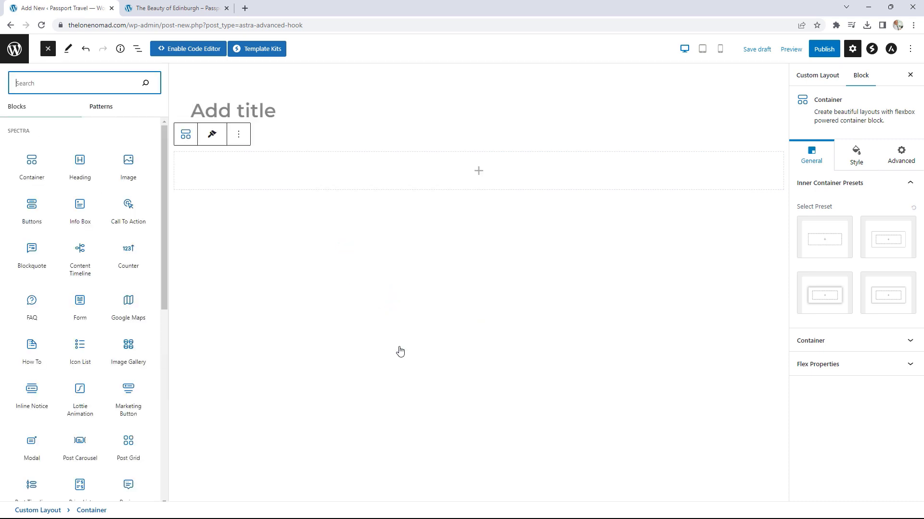
{"action": "left_click", "coordinate": [127, 397]}
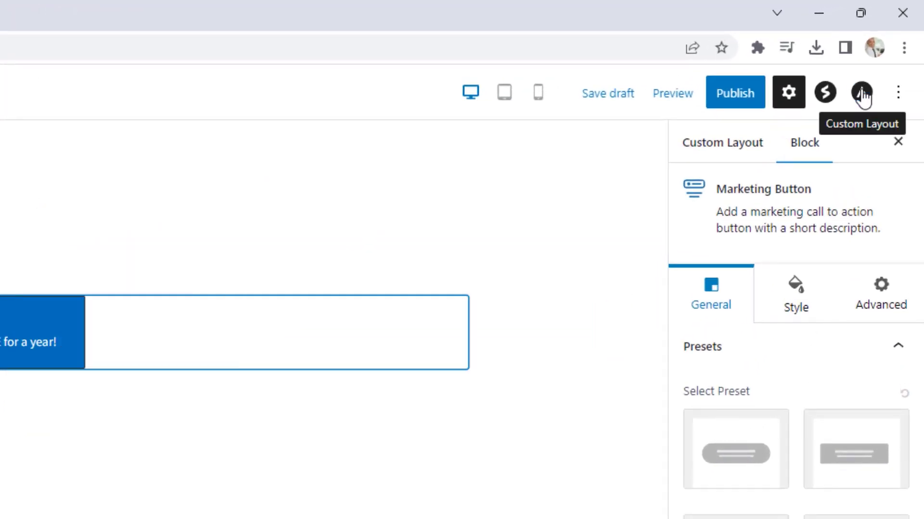
Step: Keep the layout as Inside Post/Page Content and place it after 2 blocks
{"action": "left_click", "coordinate": [862, 93]}
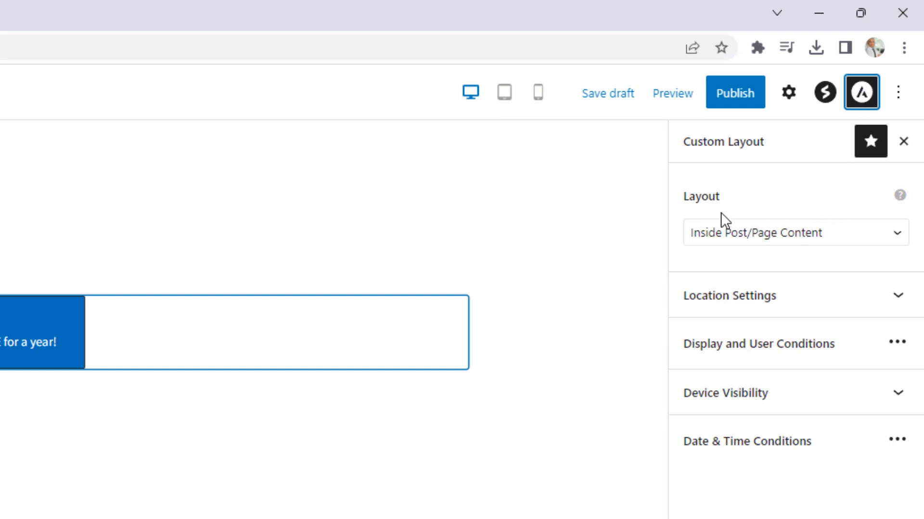
{"action": "left_click", "coordinate": [802, 237]}
{"action": "left_click", "coordinate": [803, 231]}
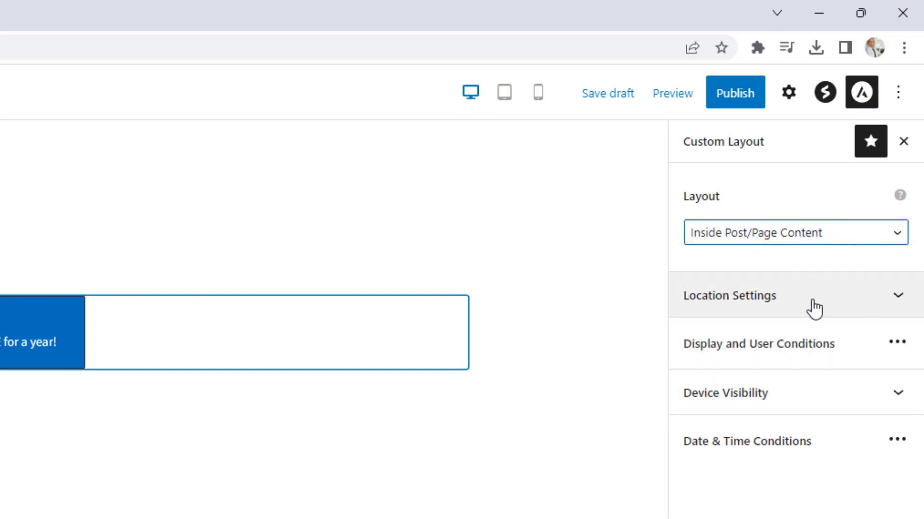
{"action": "left_click", "coordinate": [801, 310]}
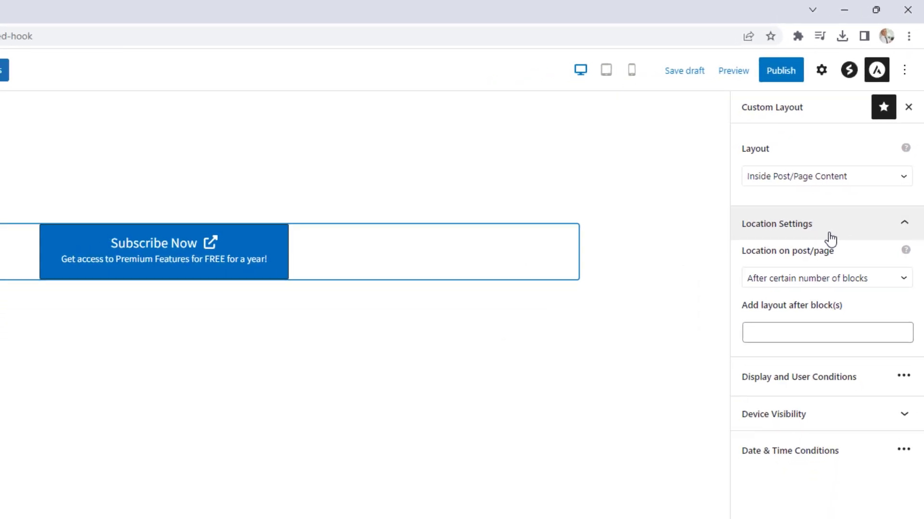
{"action": "left_click", "coordinate": [837, 281]}
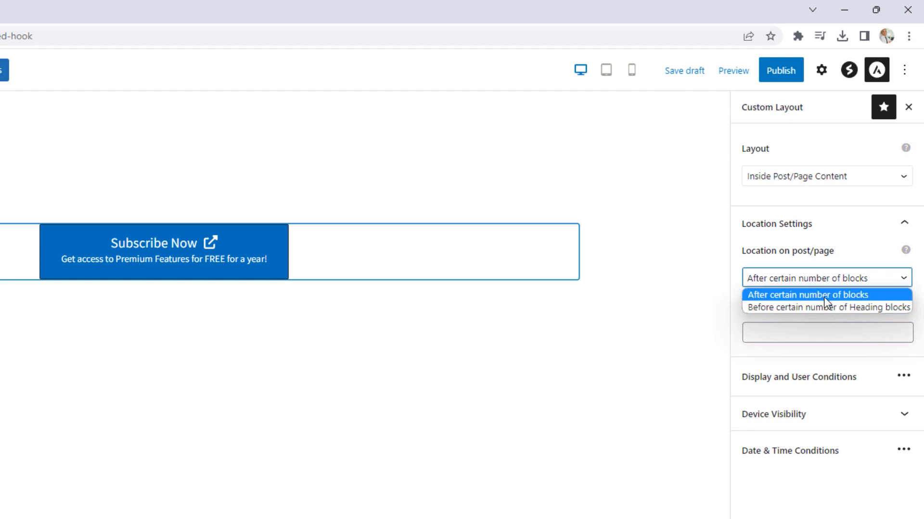
{"action": "left_click", "coordinate": [823, 295]}
{"action": "left_click", "coordinate": [800, 334]}
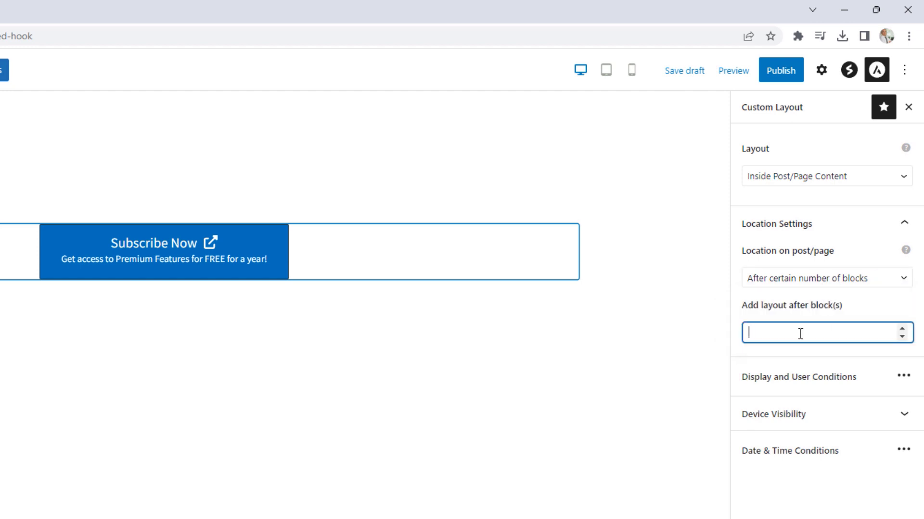
{"action": "type", "text": "2"}
{"action": "left_click", "coordinate": [823, 377]}
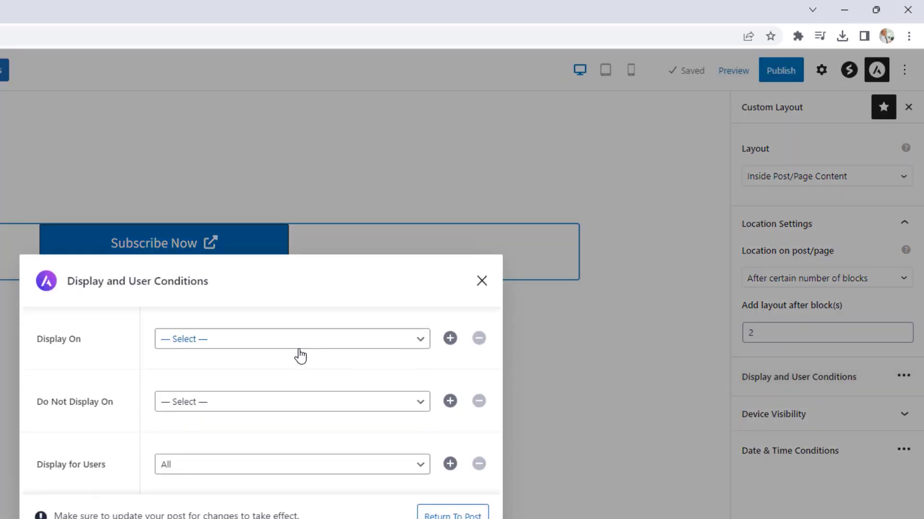
Step: Set Display On to All Posts, with no exclusions and All users
{"action": "left_click", "coordinate": [286, 340]}
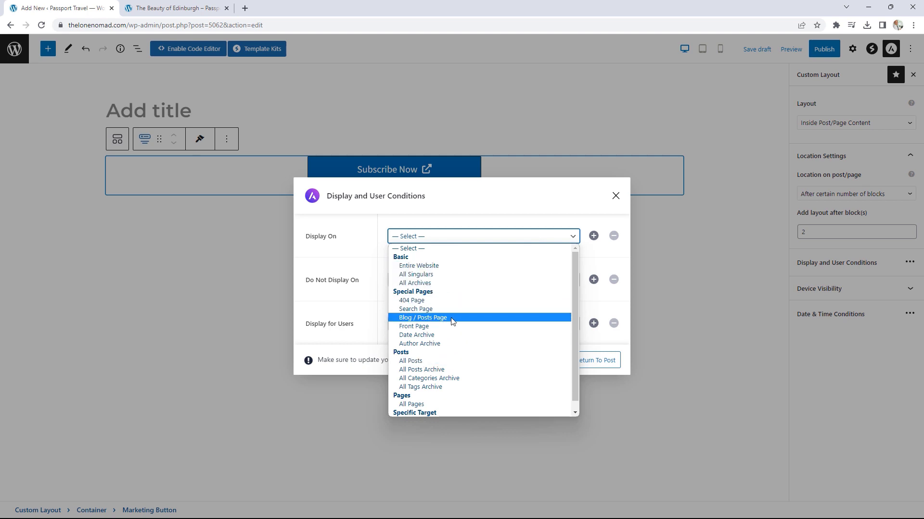
{"action": "left_click", "coordinate": [418, 362]}
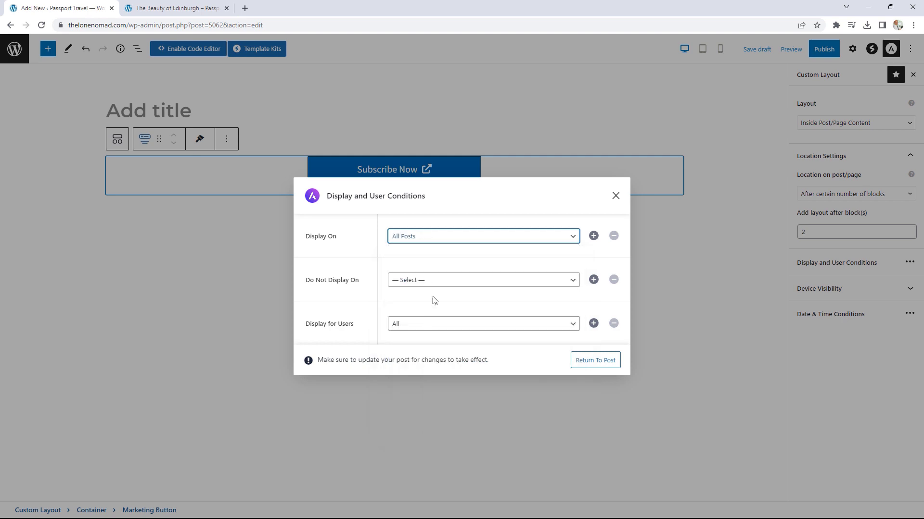
{"action": "left_click", "coordinate": [463, 283]}
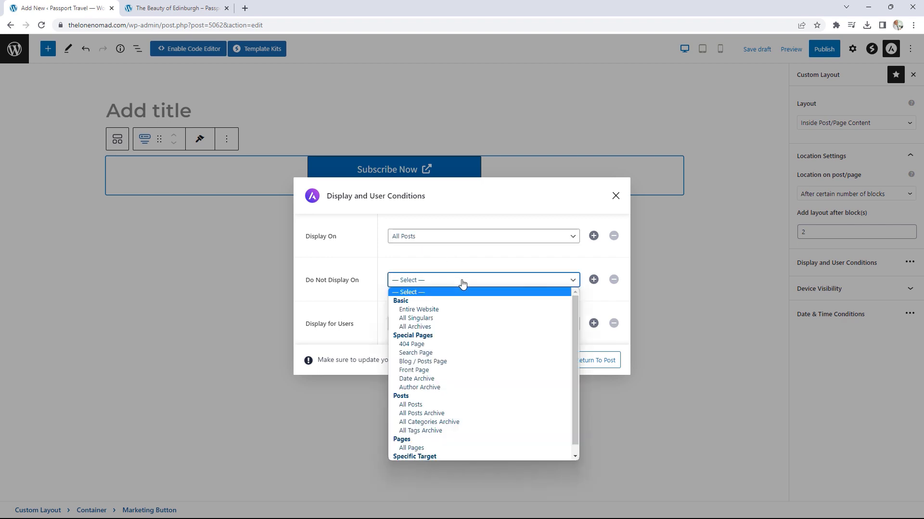
{"action": "left_click", "coordinate": [606, 307]}
{"action": "left_click", "coordinate": [524, 329]}
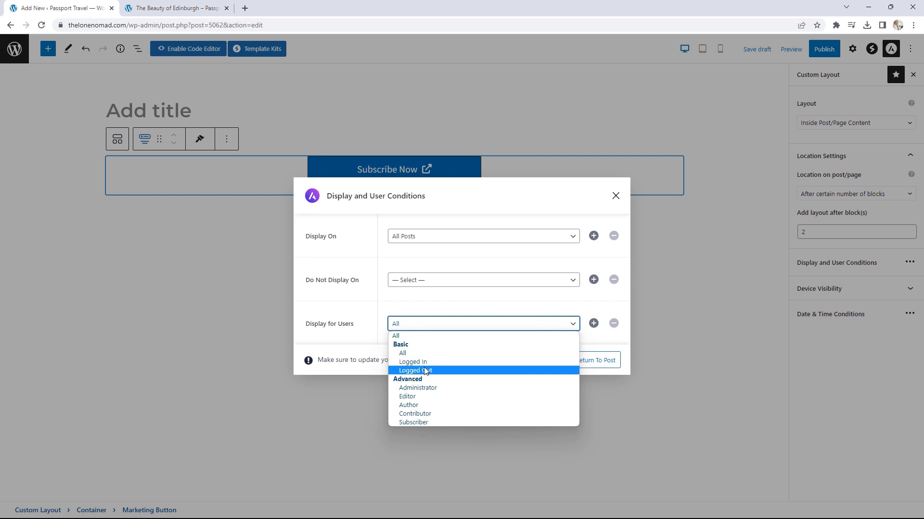
{"action": "left_click", "coordinate": [558, 305]}
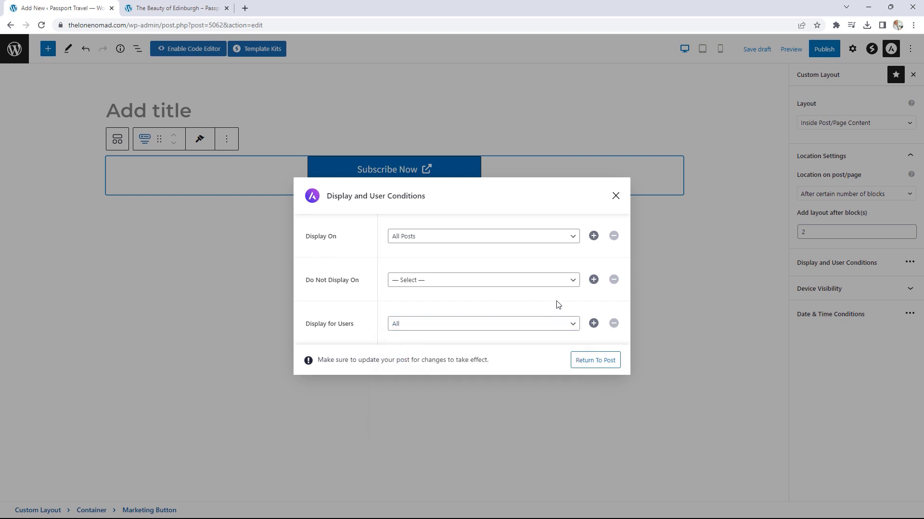
{"action": "left_click", "coordinate": [589, 365]}
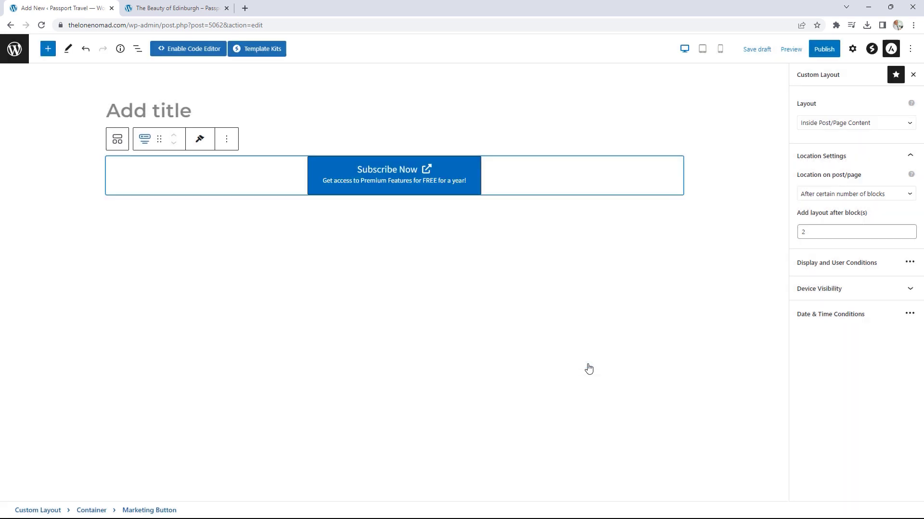
Step: Leave device visibility and date/time conditions unrestricted, then publish the Subscribe Now layout
{"action": "left_click", "coordinate": [835, 288]}
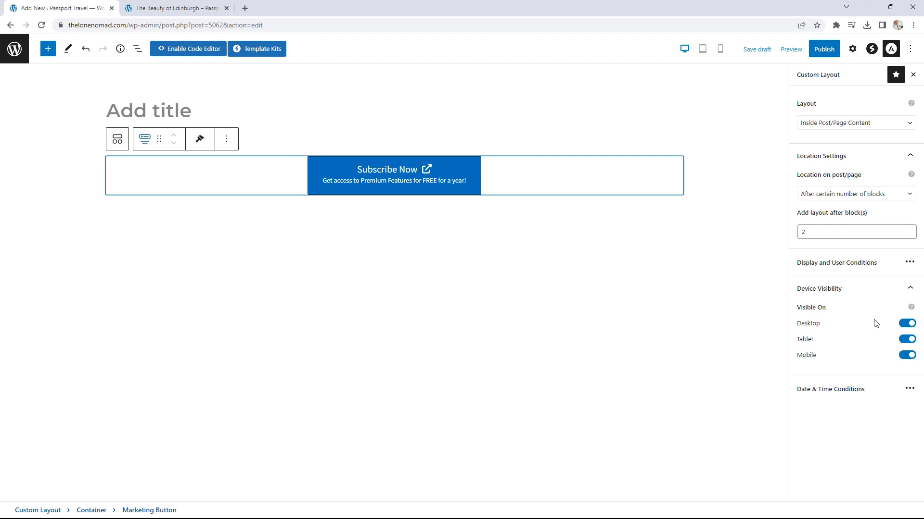
{"action": "left_click", "coordinate": [836, 391]}
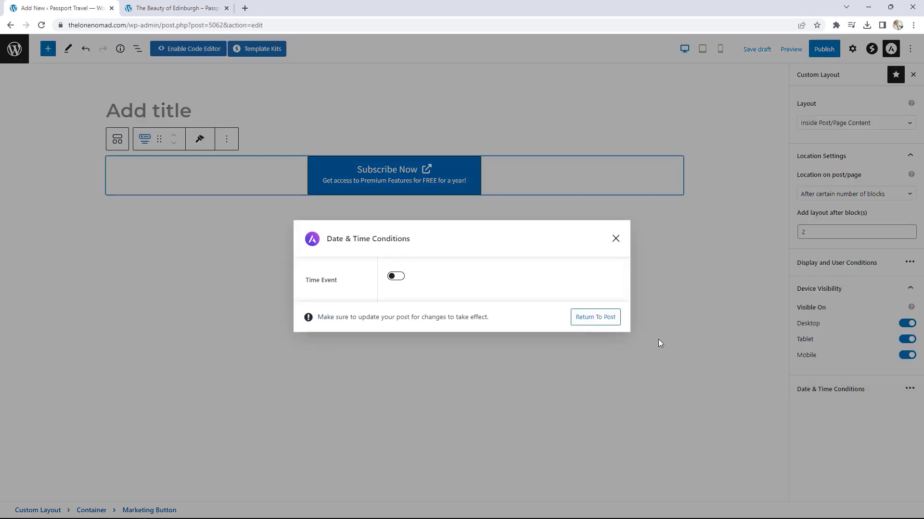
{"action": "left_click", "coordinate": [394, 278]}
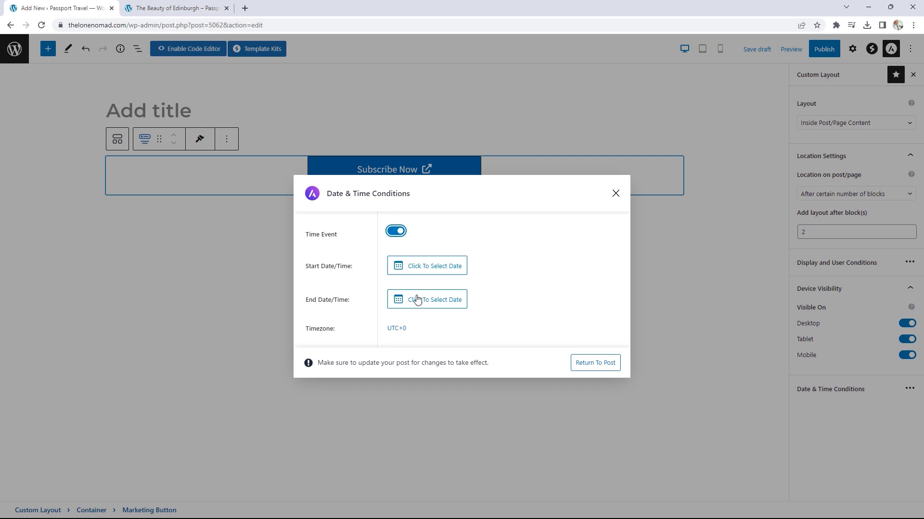
{"action": "left_click", "coordinate": [395, 233]}
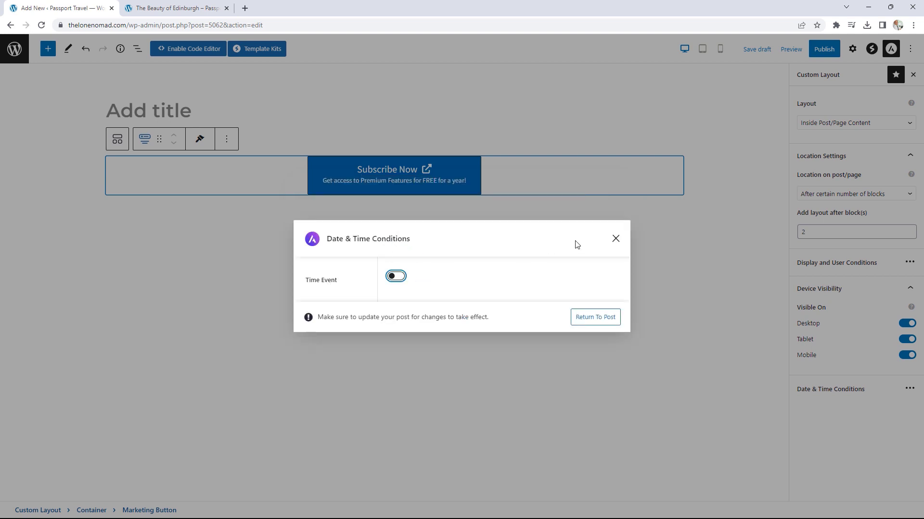
{"action": "left_click", "coordinate": [615, 239]}
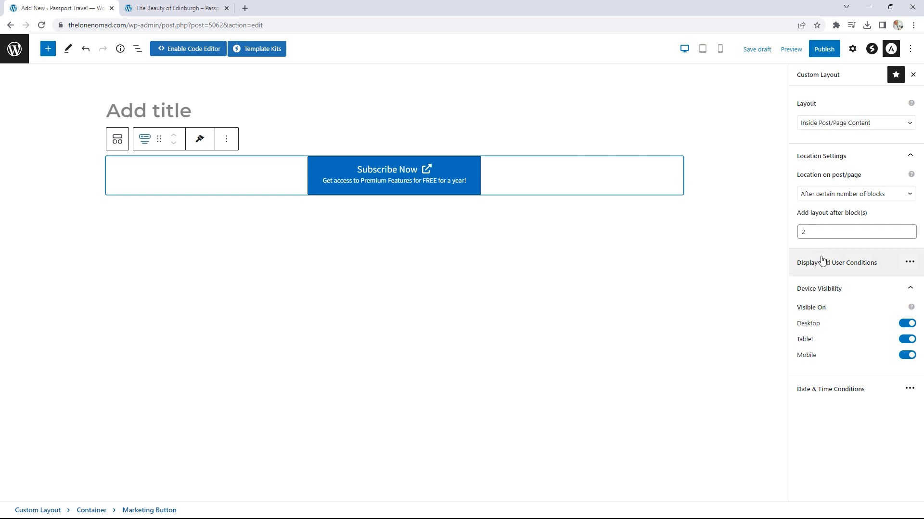
{"action": "left_click", "coordinate": [825, 49]}
{"action": "left_click", "coordinate": [831, 50]}
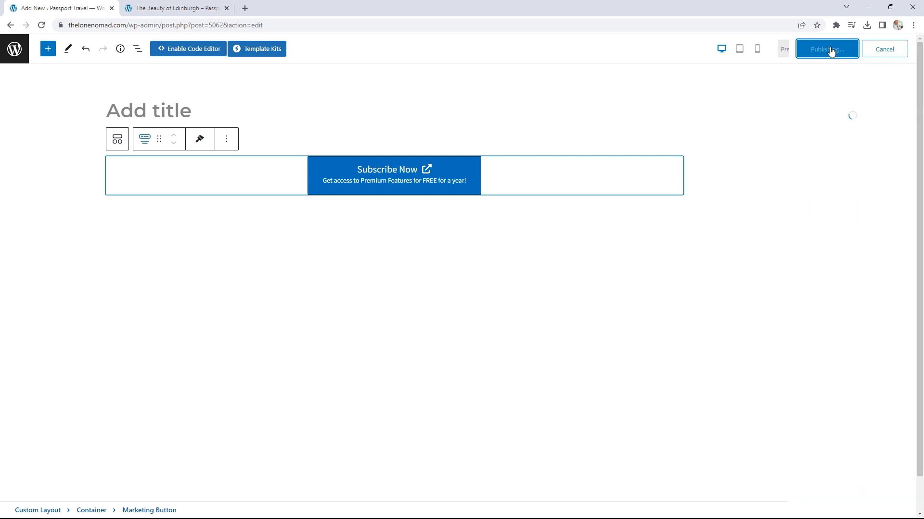
{"action": "left_click", "coordinate": [179, 5]}
{"action": "scroll", "coordinate": [902, 120], "scroll_direction": "down", "scroll_amount": 5}
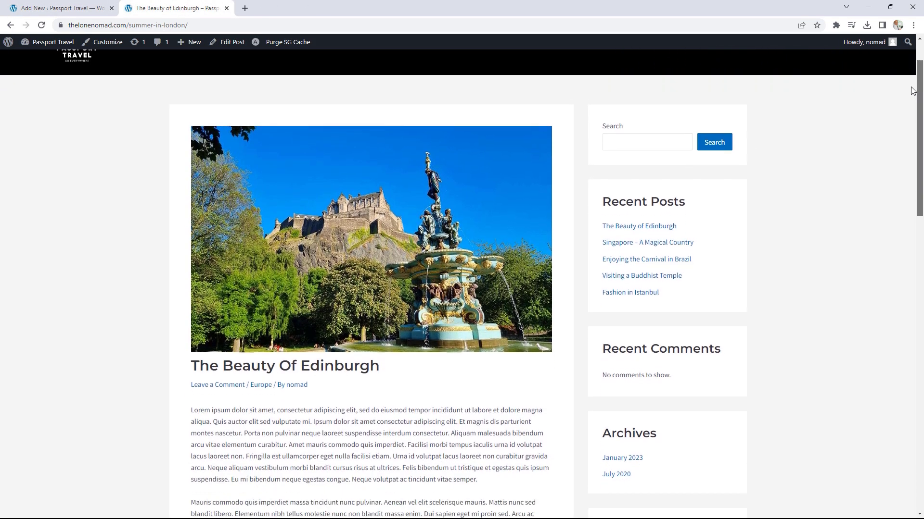
{"action": "scroll", "coordinate": [899, 159], "scroll_direction": "down", "scroll_amount": 2}
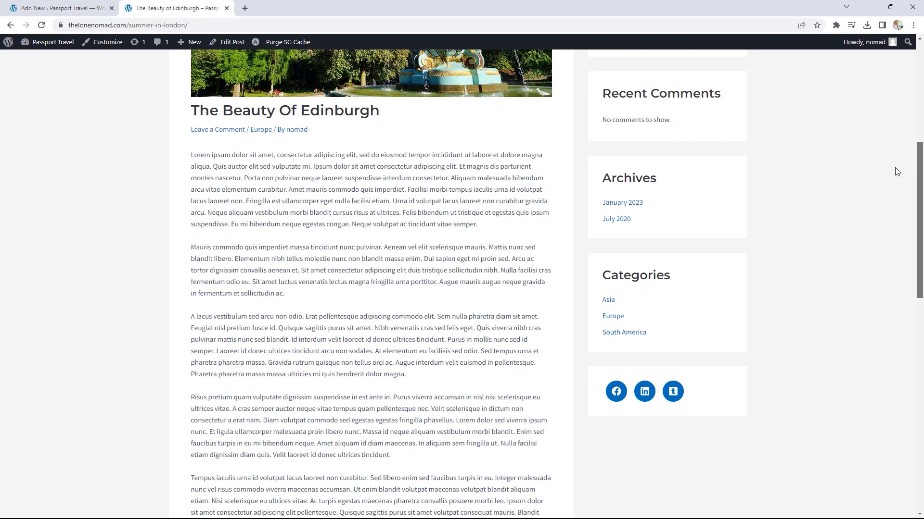
{"action": "scroll", "coordinate": [897, 172], "scroll_direction": "down", "scroll_amount": 3}
{"action": "scroll", "coordinate": [892, 214], "scroll_direction": "up", "scroll_amount": 6}
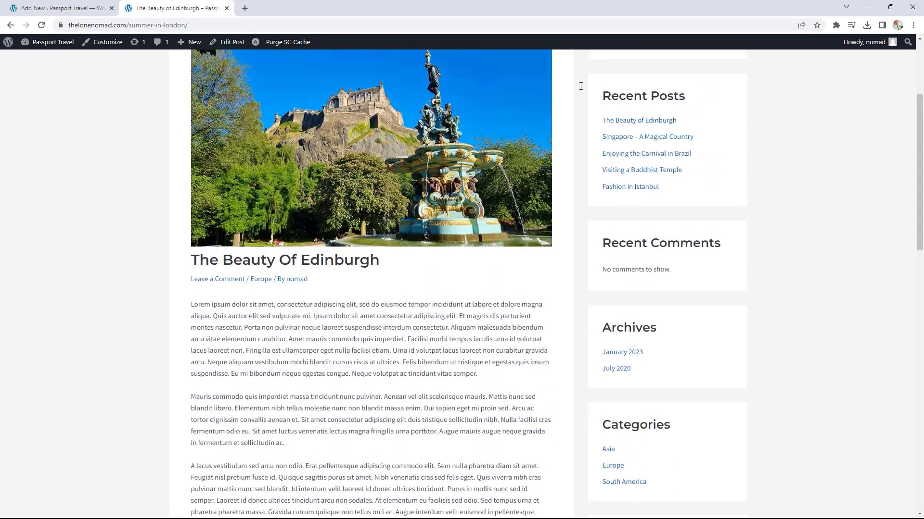
{"action": "left_click", "coordinate": [42, 25]}
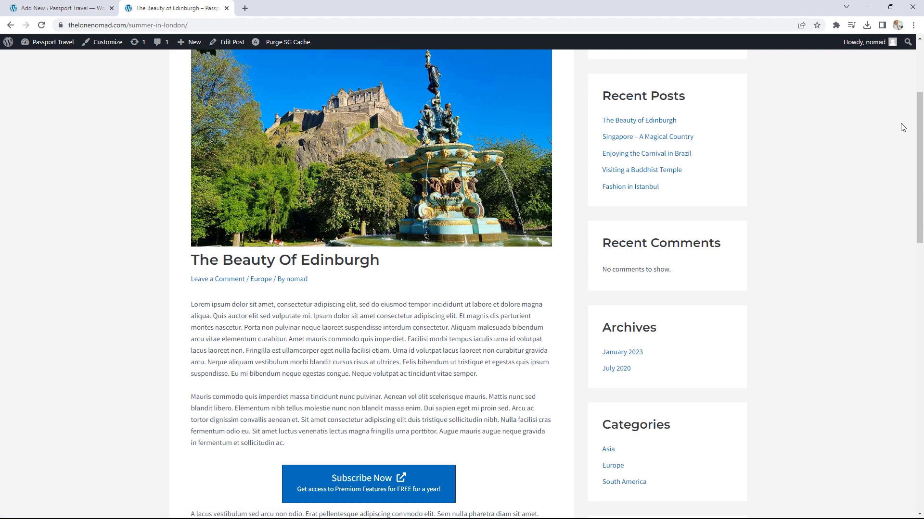
{"action": "scroll", "coordinate": [903, 145], "scroll_direction": "down", "scroll_amount": 4}
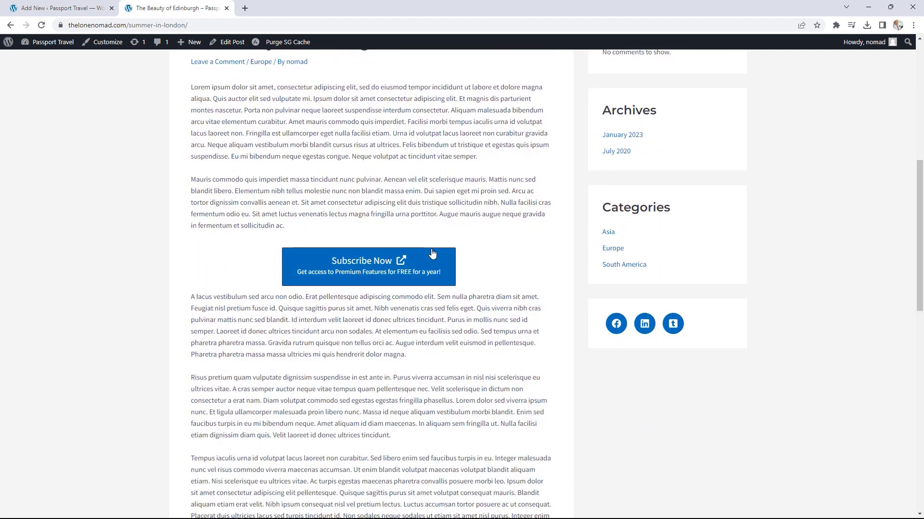
{"action": "scroll", "coordinate": [431, 253], "scroll_direction": "up", "scroll_amount": 1}
{"action": "left_click_drag", "start_coordinate": [232, 135], "coordinate": [398, 193]}
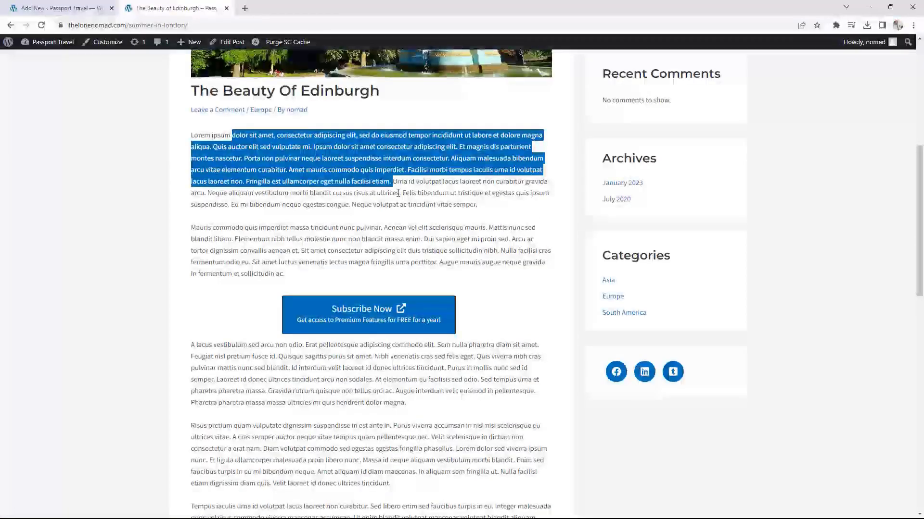
{"action": "left_click_drag", "start_coordinate": [288, 228], "coordinate": [363, 251]}
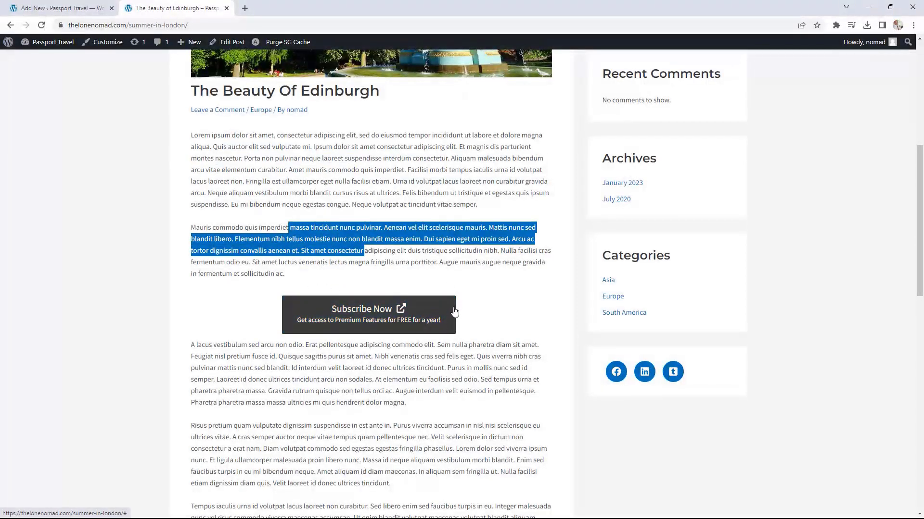
{"action": "scroll", "coordinate": [493, 305], "scroll_direction": "up", "scroll_amount": 5}
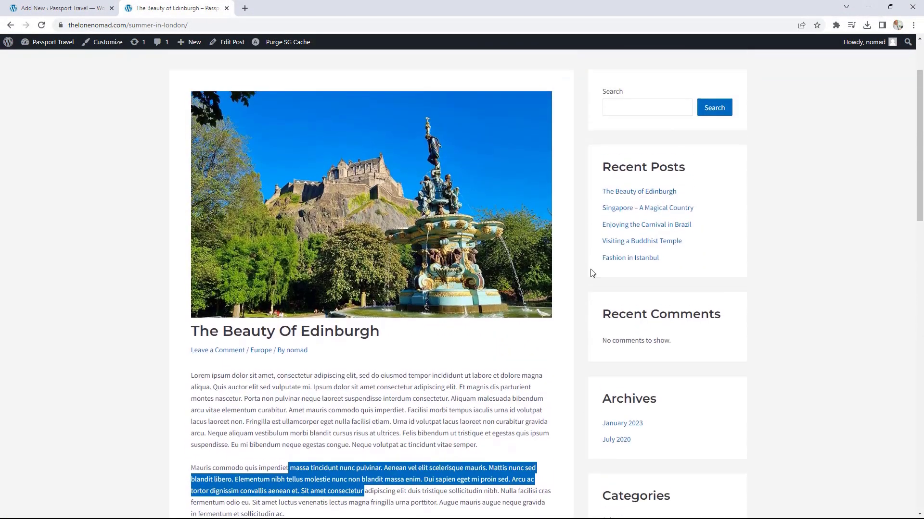
{"action": "left_click", "coordinate": [621, 227]}
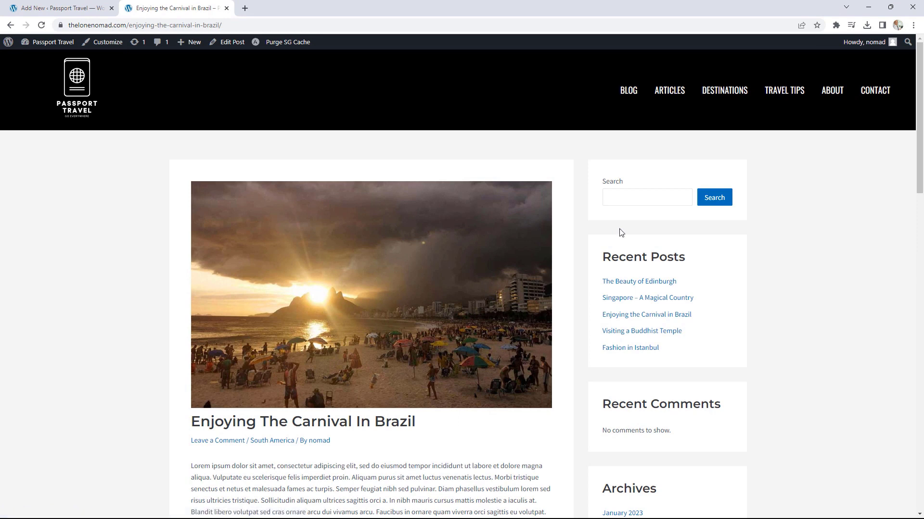
{"action": "scroll", "coordinate": [577, 233], "scroll_direction": "down", "scroll_amount": 5}
{"action": "scroll", "coordinate": [576, 236], "scroll_direction": "down", "scroll_amount": 1}
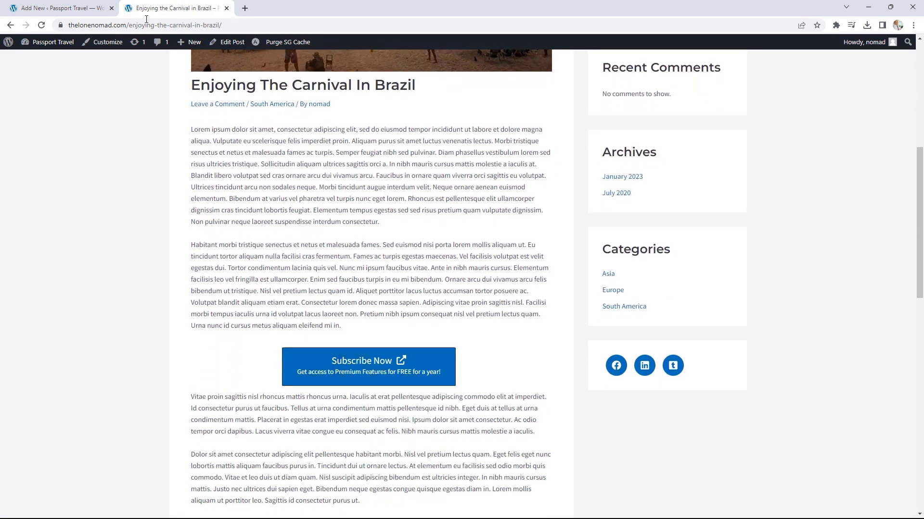
{"action": "left_click", "coordinate": [77, 6]}
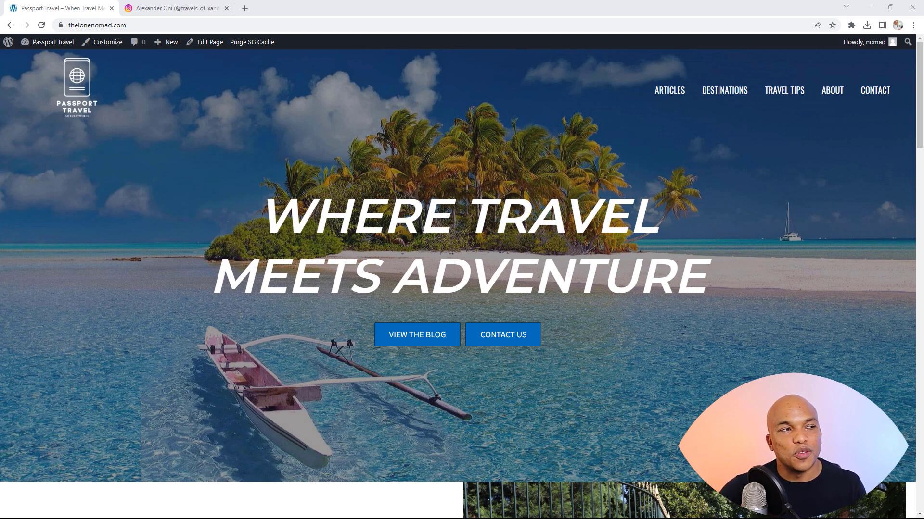
Step: Glance at the Instagram profile, then return to the Passport Travel homepage showing Where Travel Meets Adventure
{"action": "left_click", "coordinate": [201, 6]}
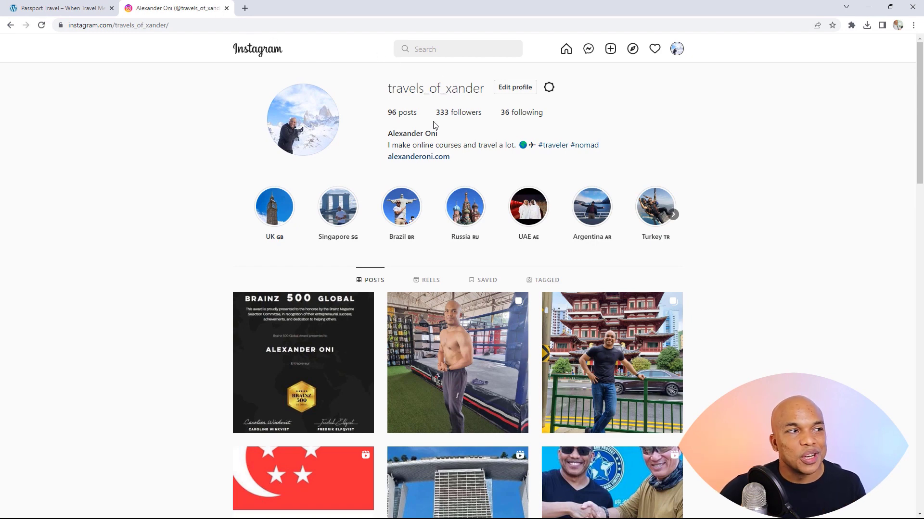
{"action": "left_click", "coordinate": [101, 5]}
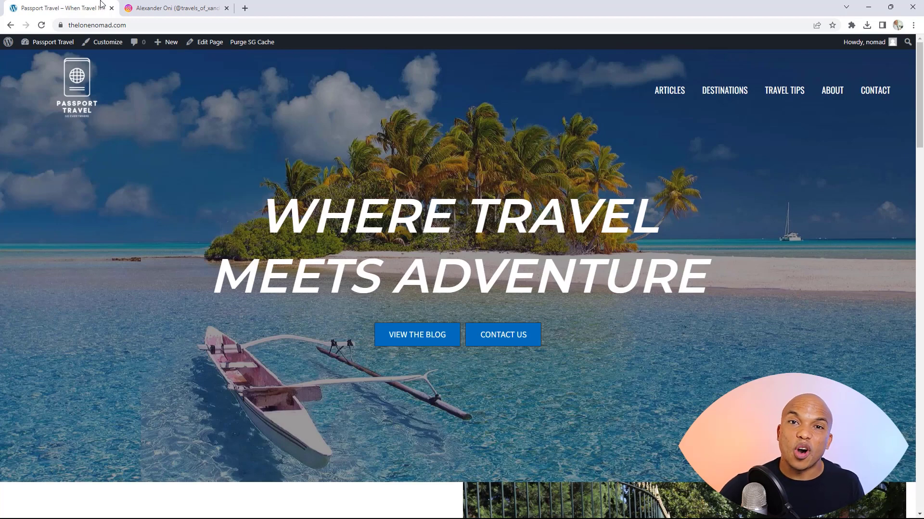